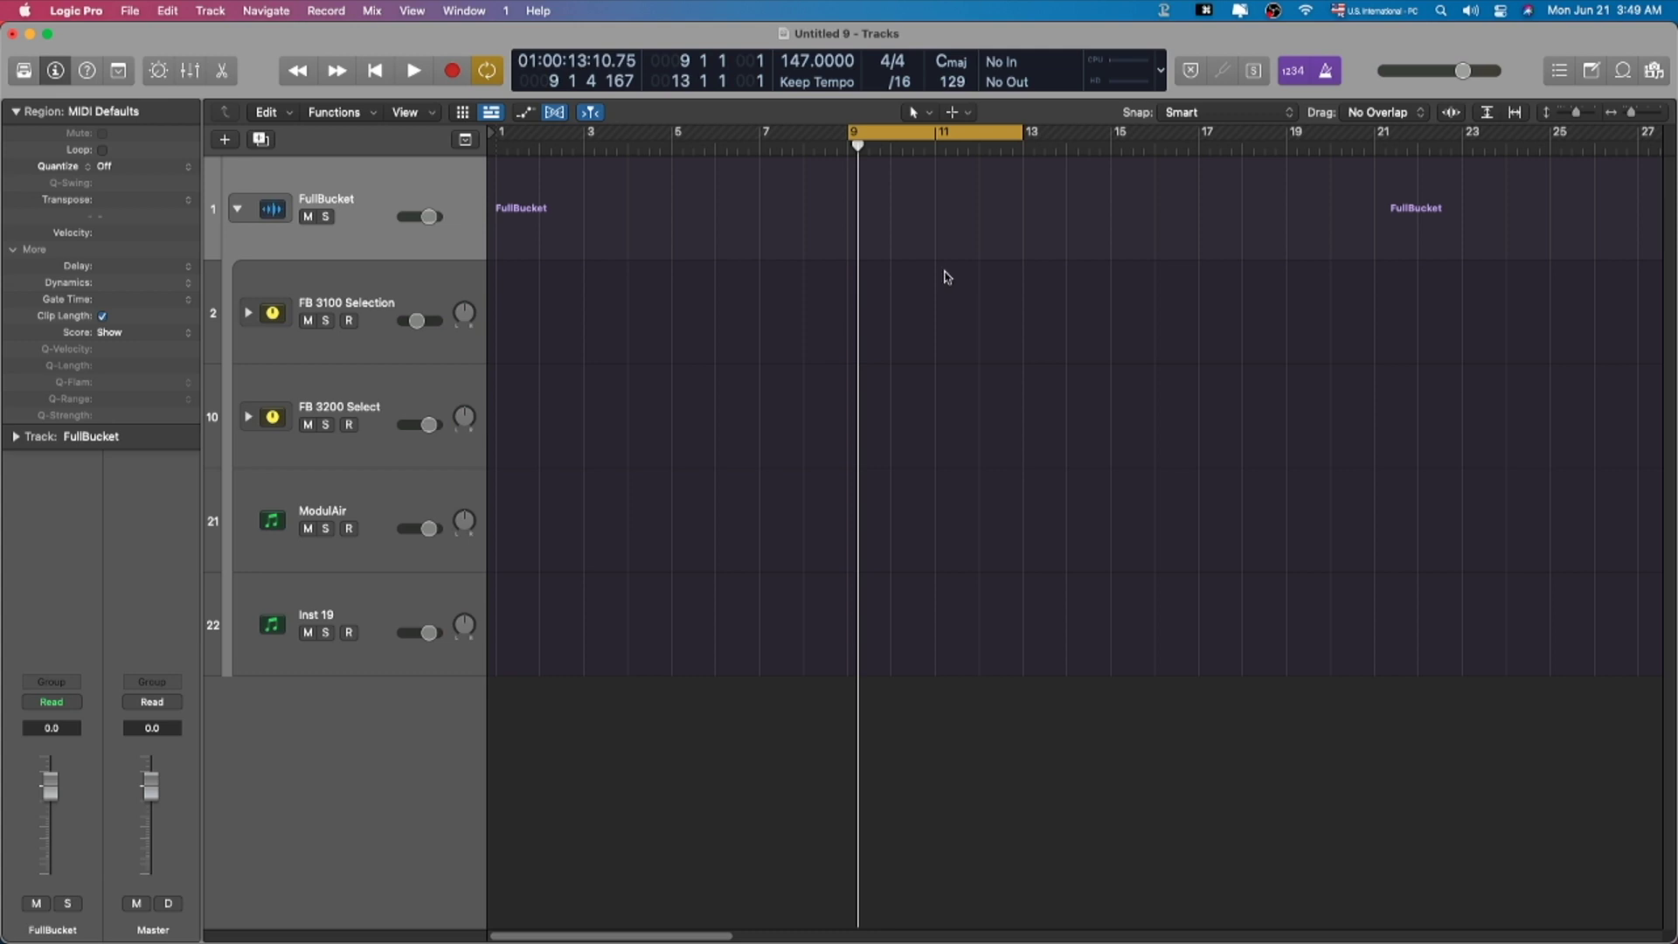
Step: Switch to Safari and scroll through Full Bucket's free synth plug-in list
{"action": "key", "text": "super+Tab"}
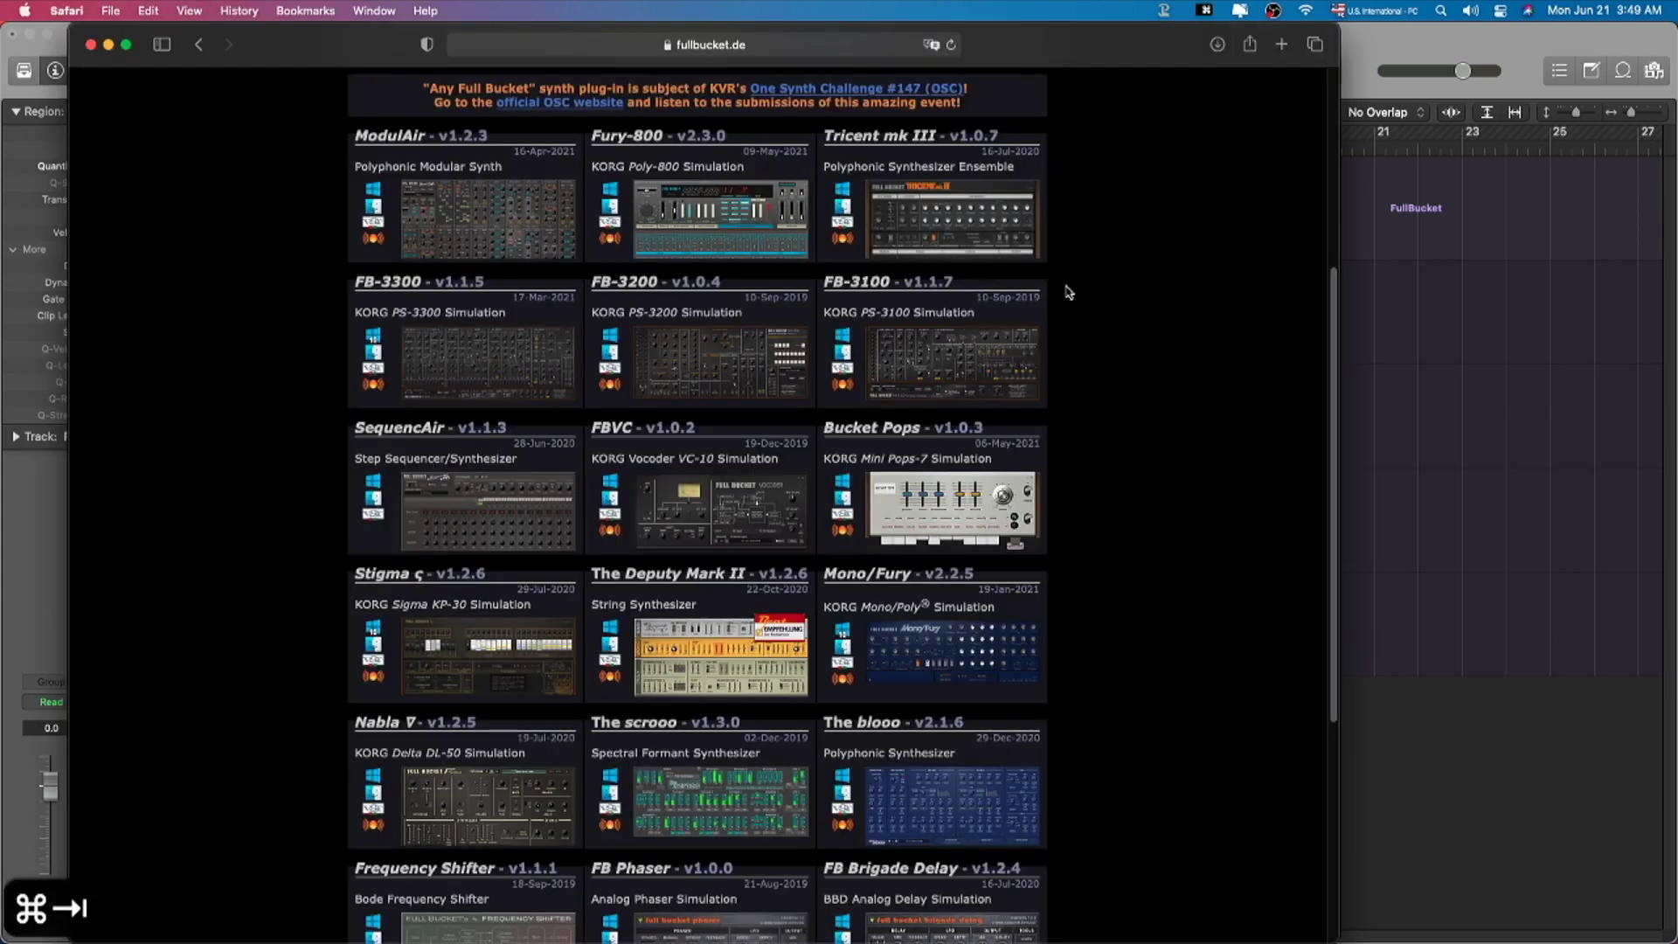
{"action": "scroll", "coordinate": [1067, 291], "scroll_direction": "up", "scroll_amount": 5}
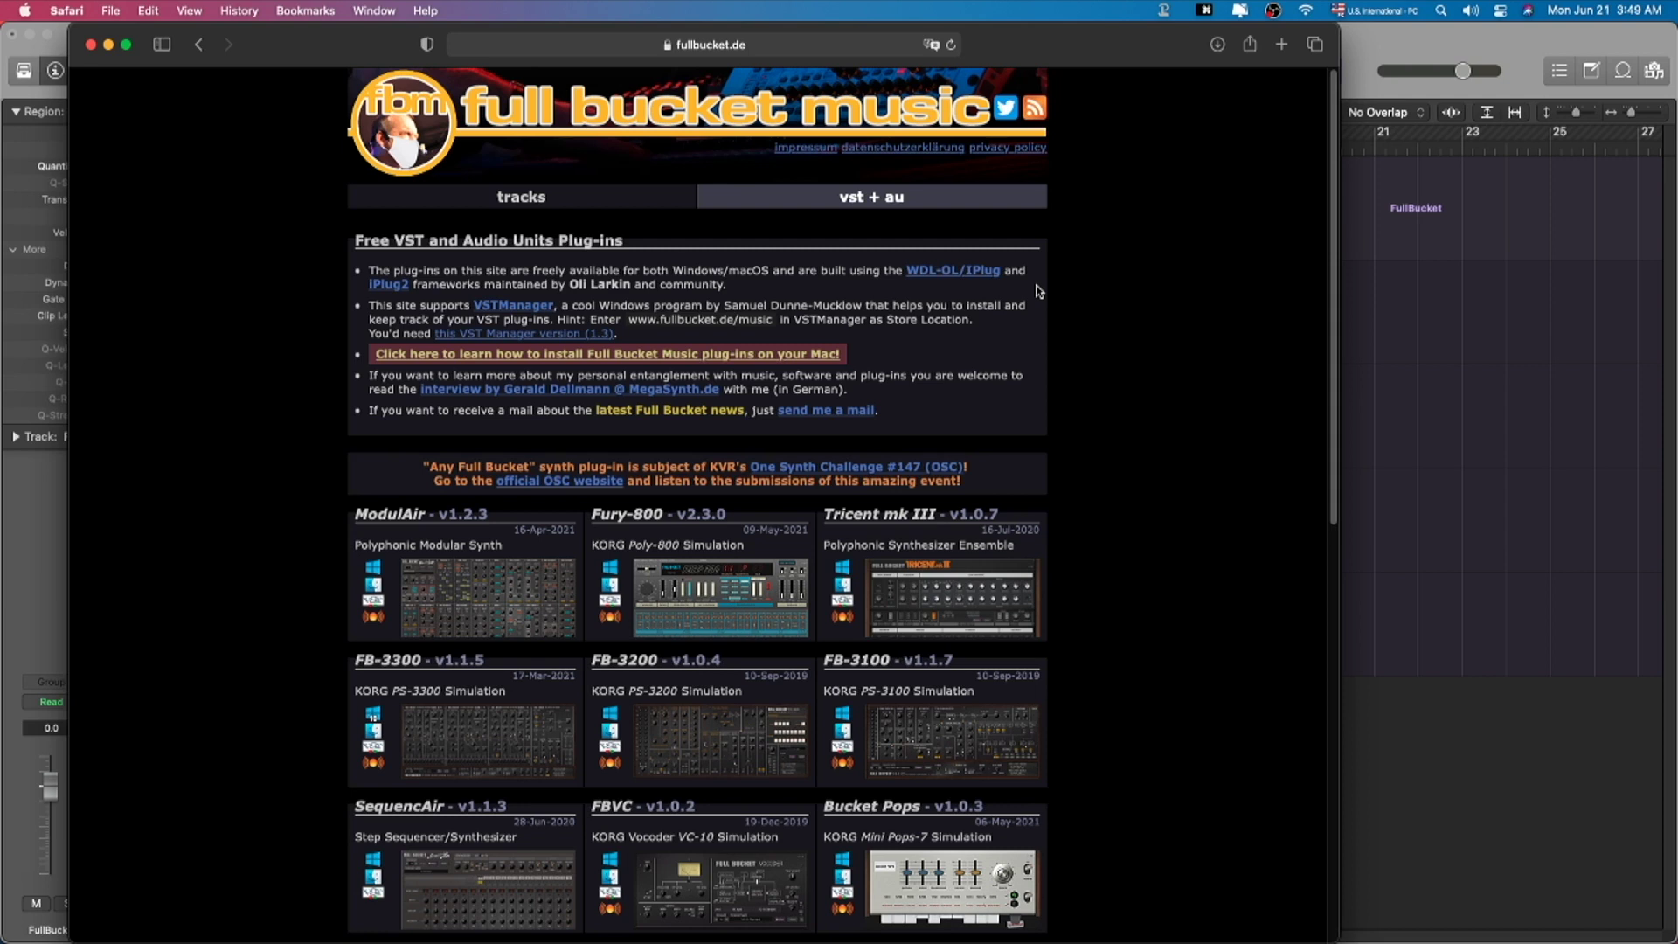
{"action": "scroll", "coordinate": [1037, 291], "scroll_direction": "down", "scroll_amount": 5}
{"action": "scroll", "coordinate": [1009, 236], "scroll_direction": "up", "scroll_amount": 5}
{"action": "scroll", "coordinate": [1157, 537], "scroll_direction": "down", "scroll_amount": 2}
{"action": "scroll", "coordinate": [1136, 529], "scroll_direction": "down", "scroll_amount": 5}
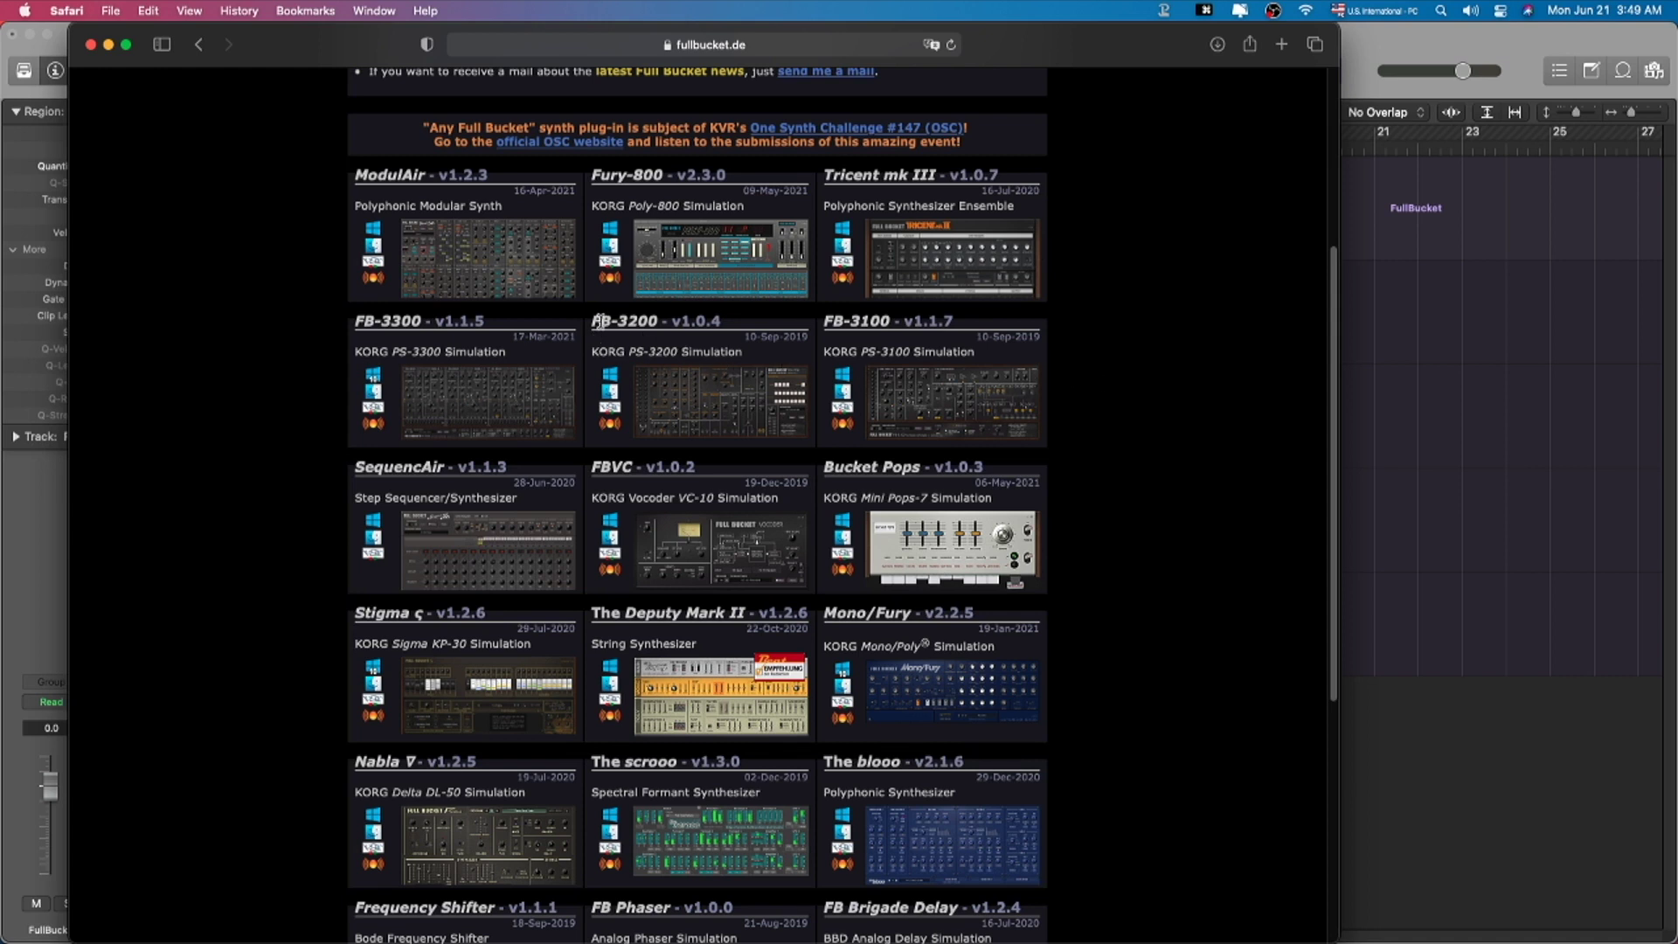
Step: Highlight the FB-3200 title, clear it, then highlight the FB-3300 title
{"action": "left_click_drag", "start_coordinate": [593, 321], "coordinate": [735, 352]}
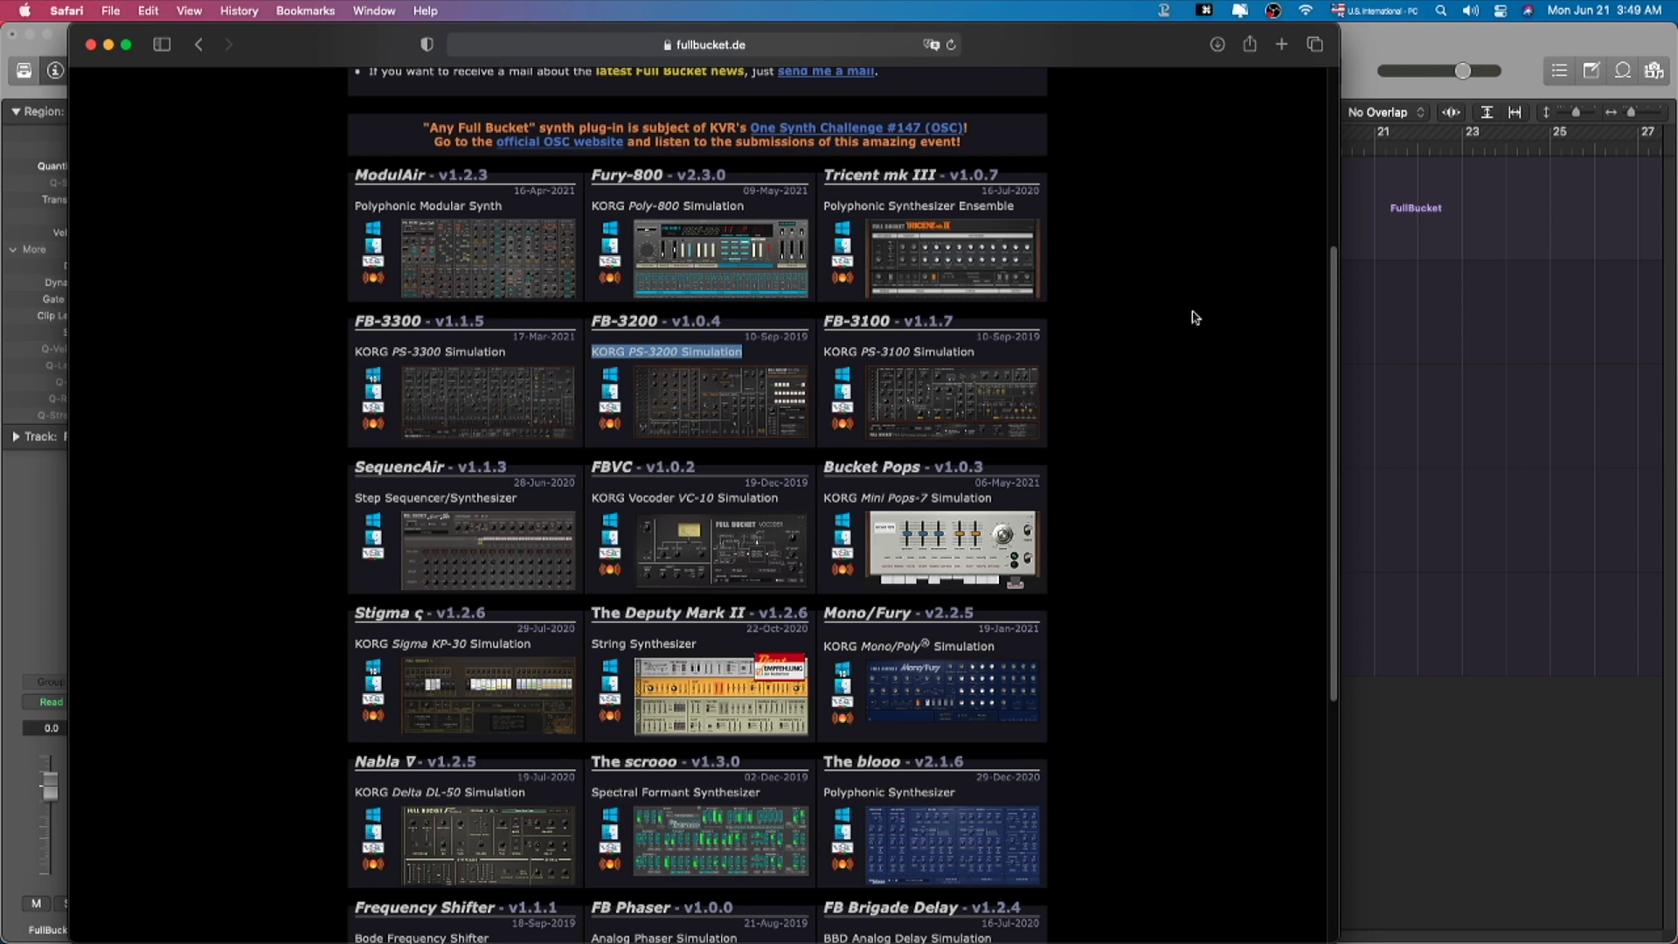
{"action": "left_click", "coordinate": [1183, 426]}
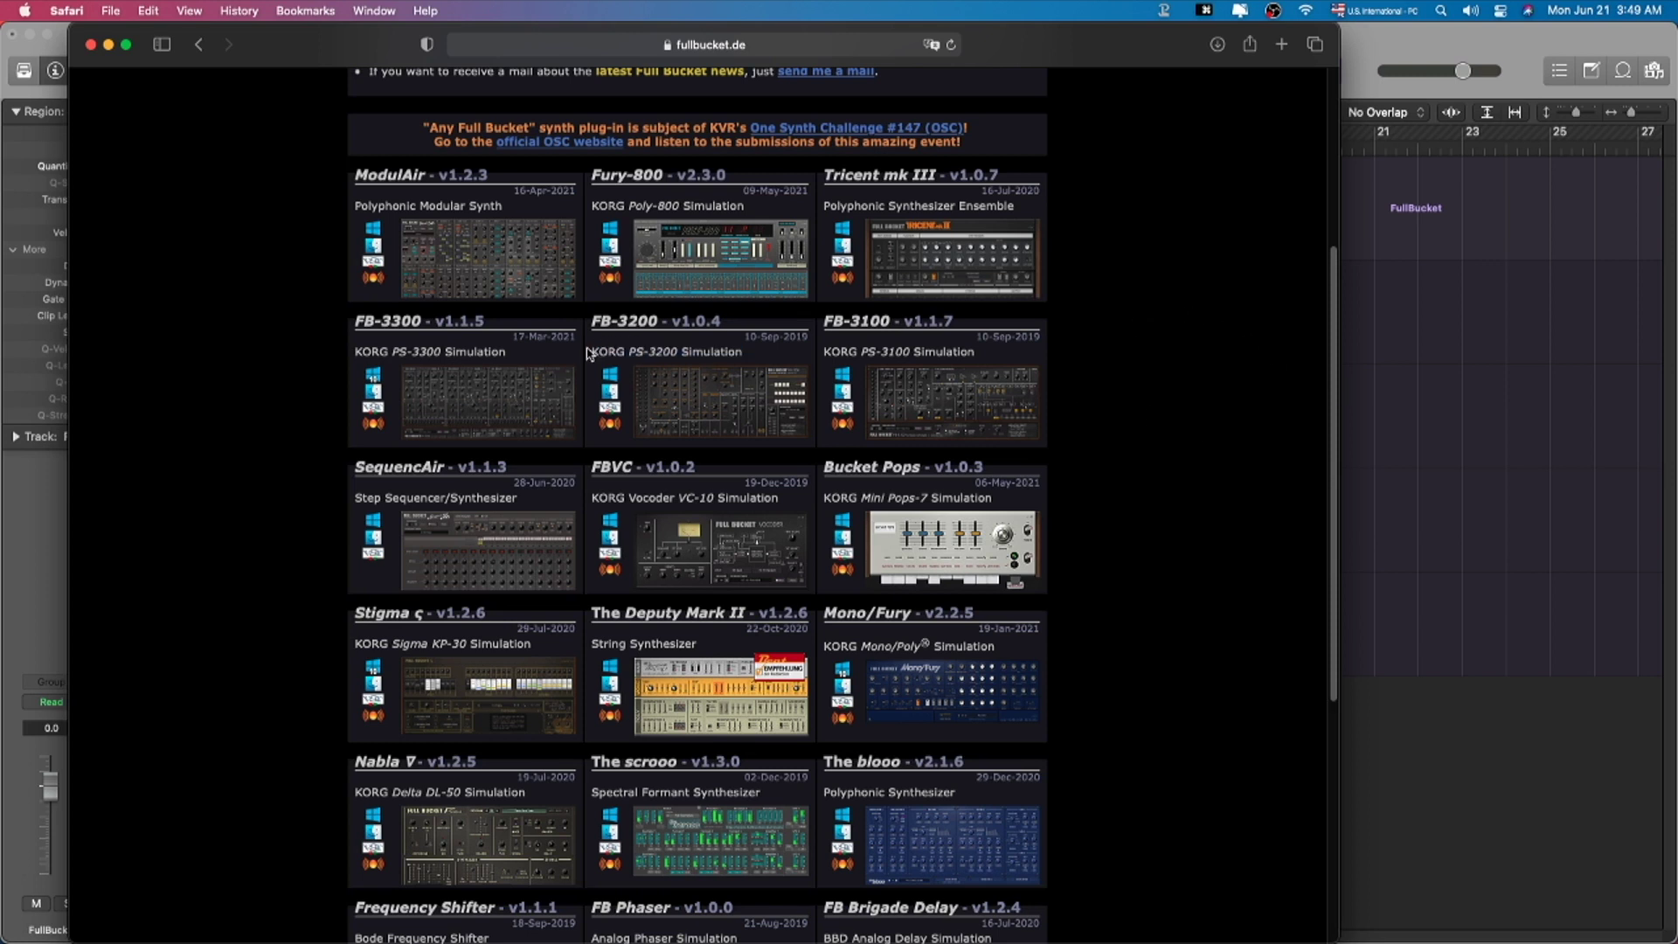
{"action": "left_click_drag", "start_coordinate": [350, 320], "coordinate": [424, 321]}
Step: Back in Logic, expand the FB 3100 Selection stack and select KEY/ Some Hollow Thing
{"action": "left_click", "coordinate": [1398, 276]}
{"action": "left_click", "coordinate": [251, 308]}
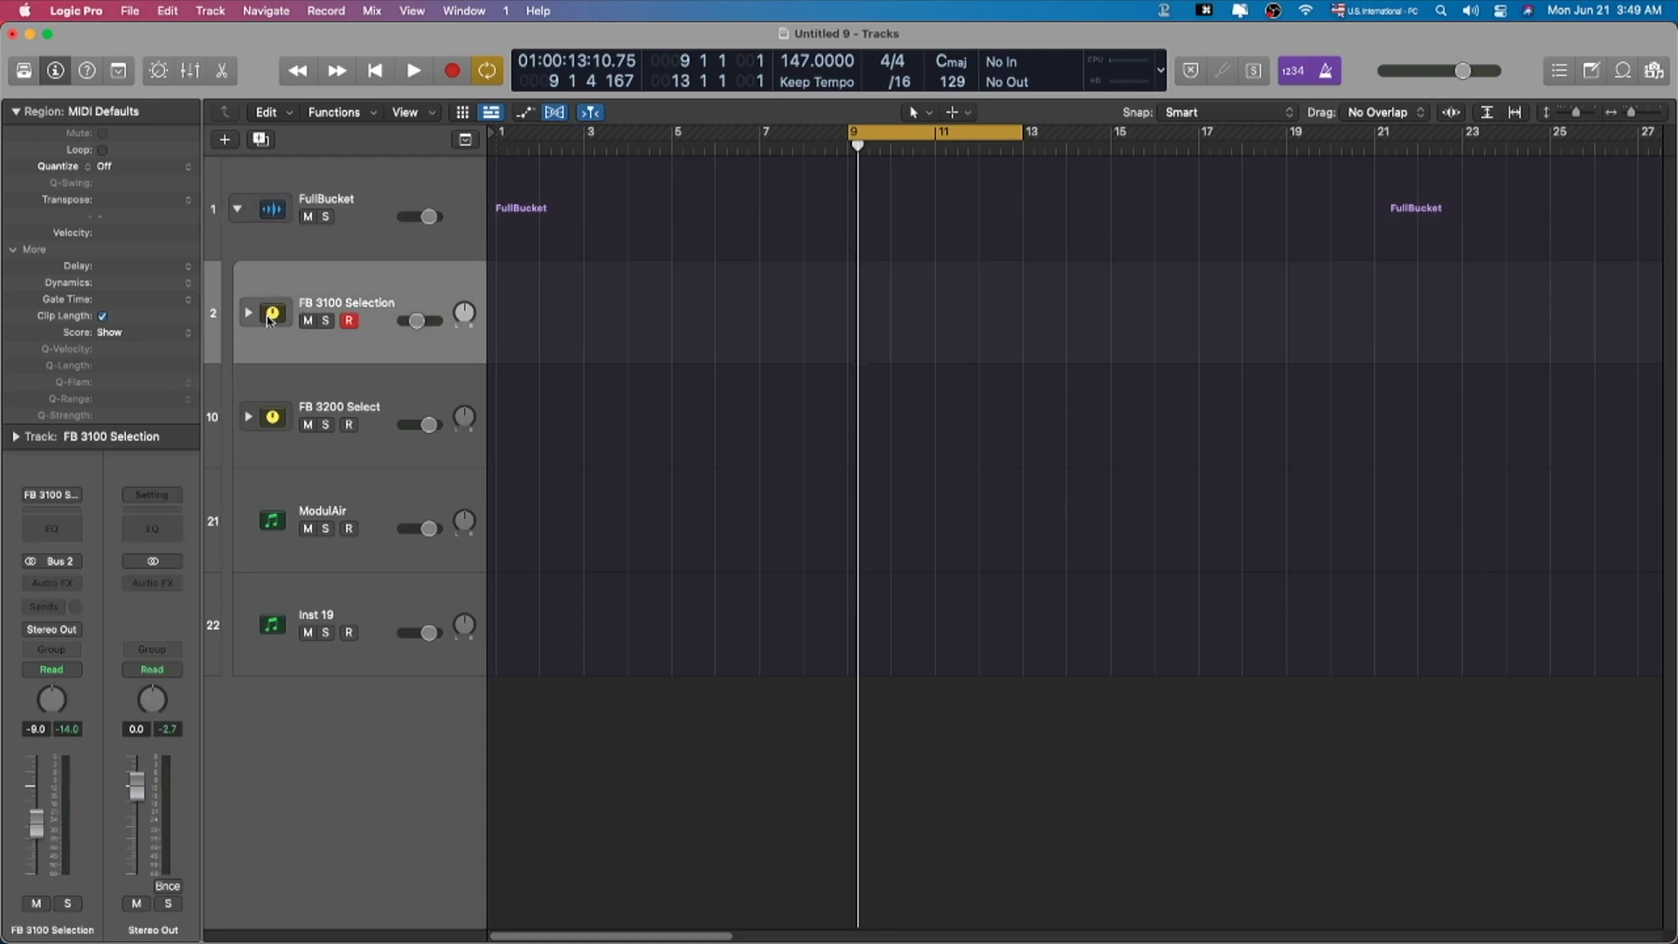
{"action": "left_click", "coordinate": [249, 312]}
{"action": "scroll", "coordinate": [419, 402], "scroll_direction": "down", "scroll_amount": 1}
{"action": "left_click", "coordinate": [410, 384]}
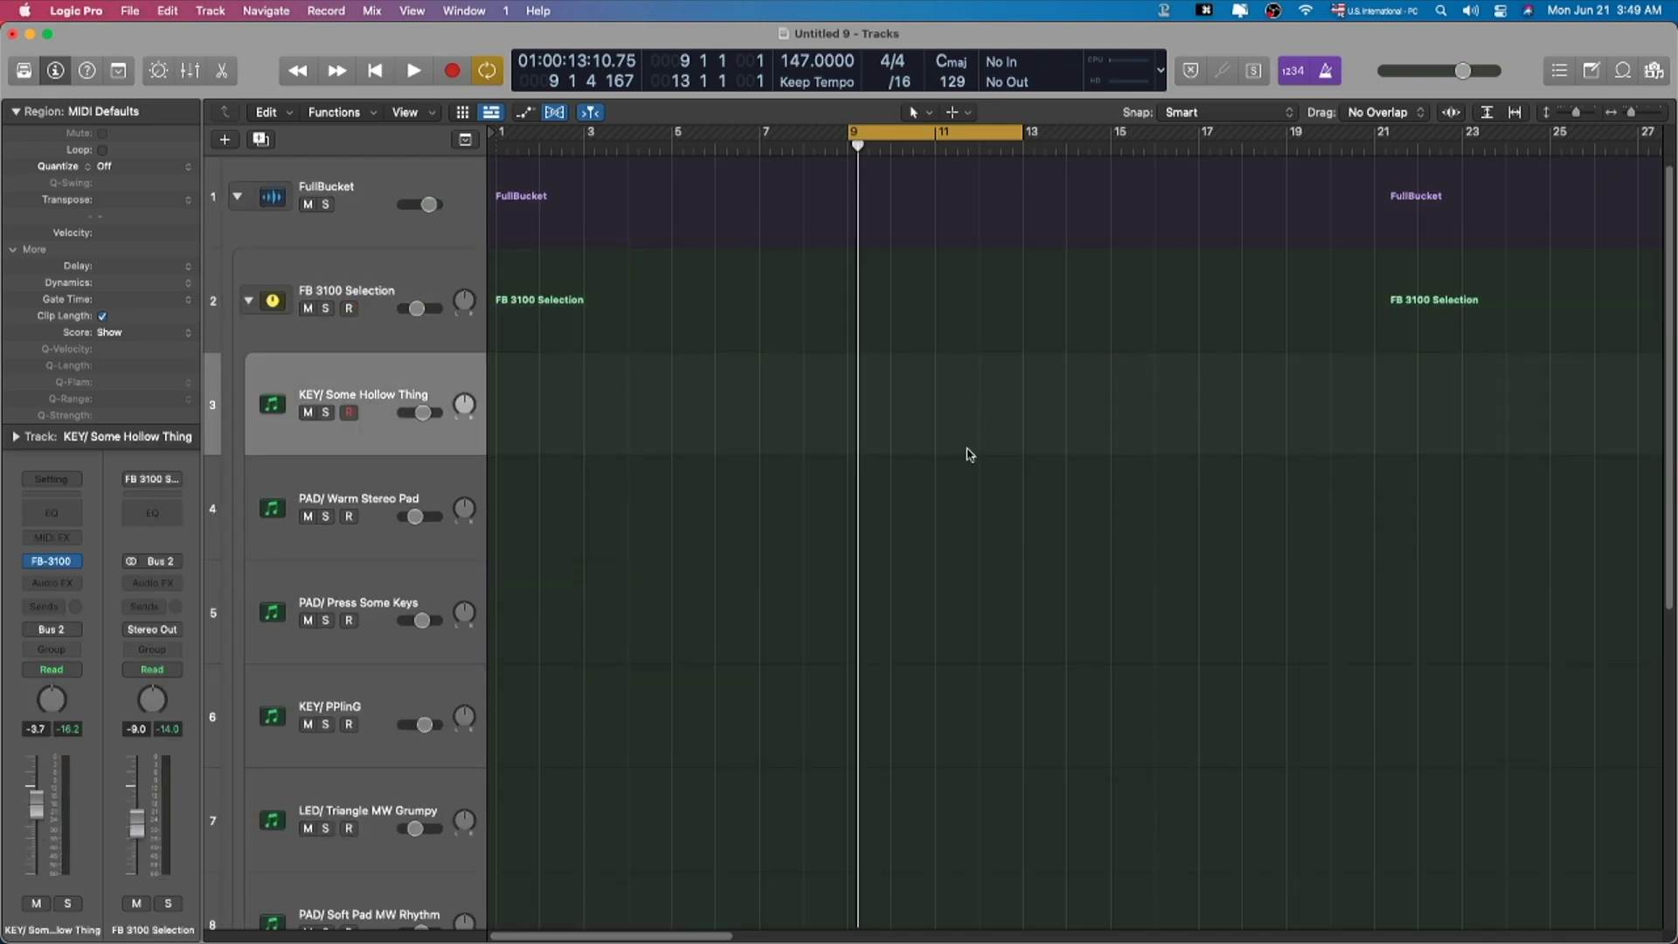
{"action": "scroll", "coordinate": [580, 378], "scroll_direction": "down", "scroll_amount": 1}
{"action": "left_click", "coordinate": [349, 266]}
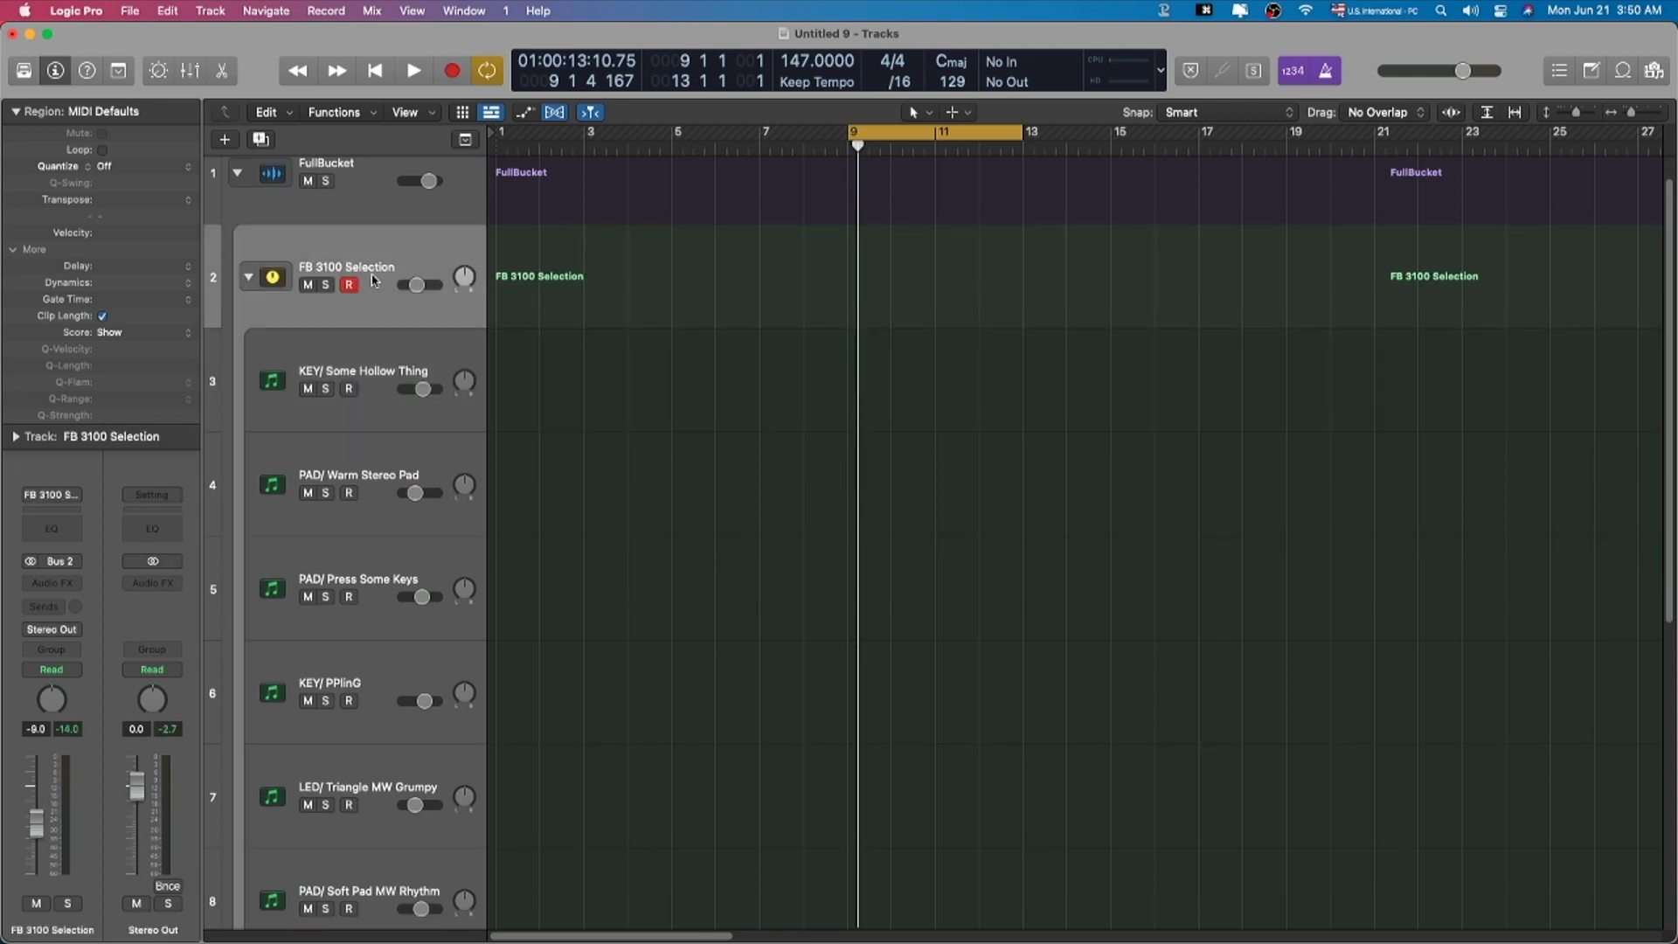
{"action": "left_click", "coordinate": [350, 340]}
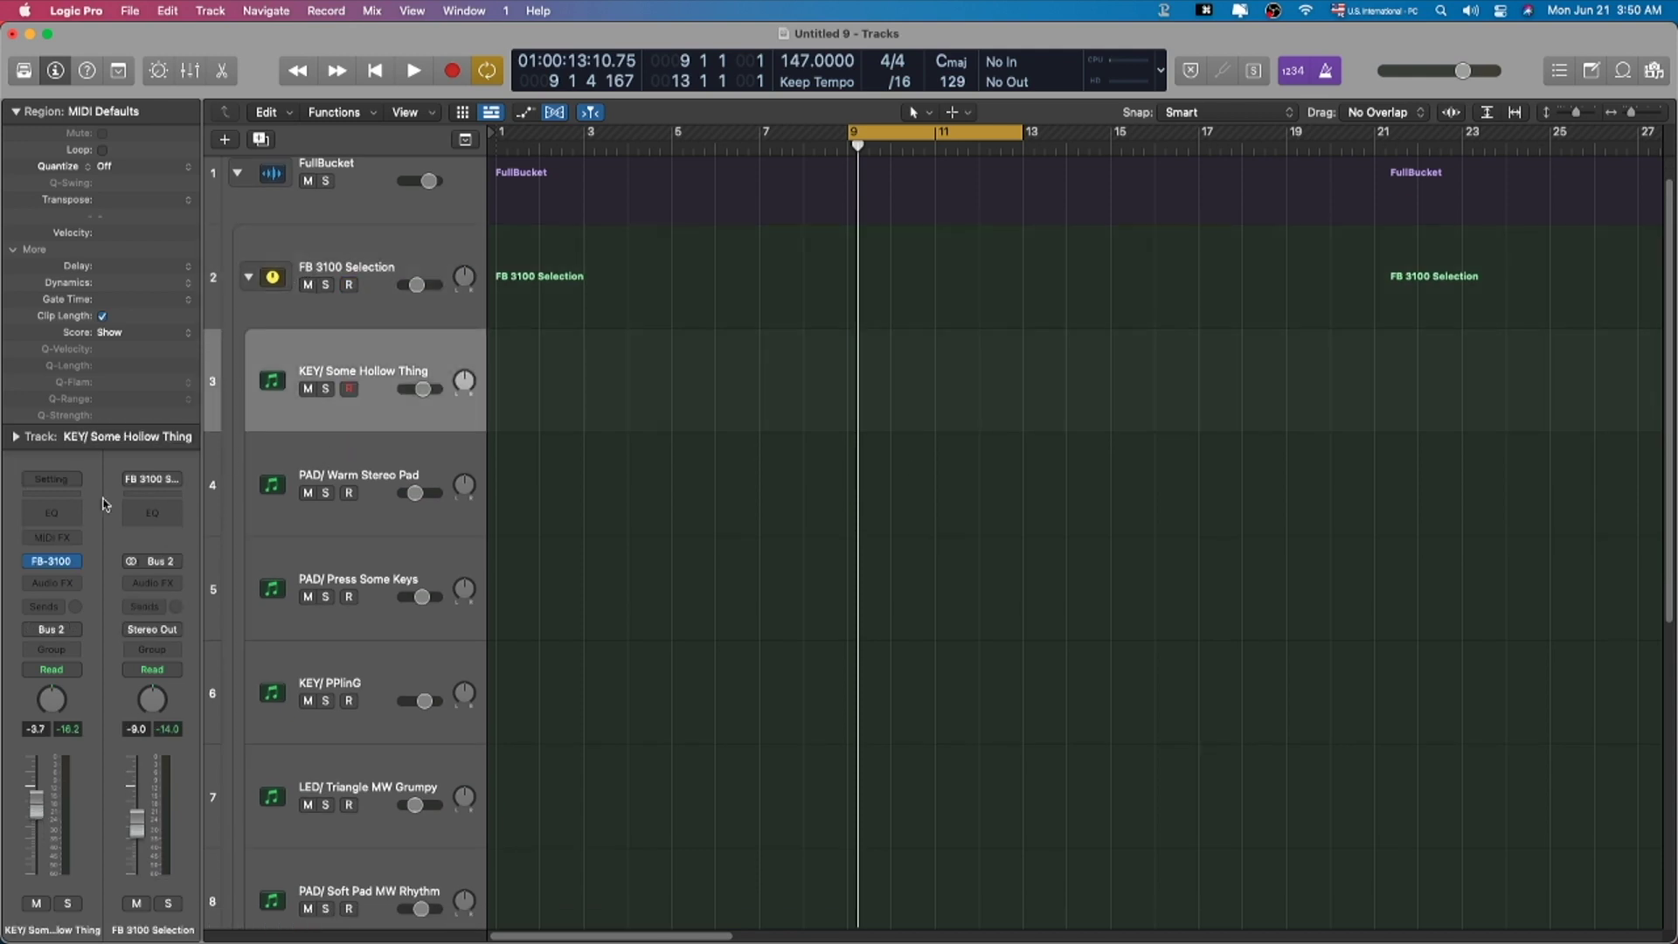
Step: Open Some Hollow Thing's FB-3100 window and step through the PAD sub-tracks
{"action": "left_click", "coordinate": [55, 561]}
{"action": "left_click_drag", "start_coordinate": [836, 214], "coordinate": [1067, 97]}
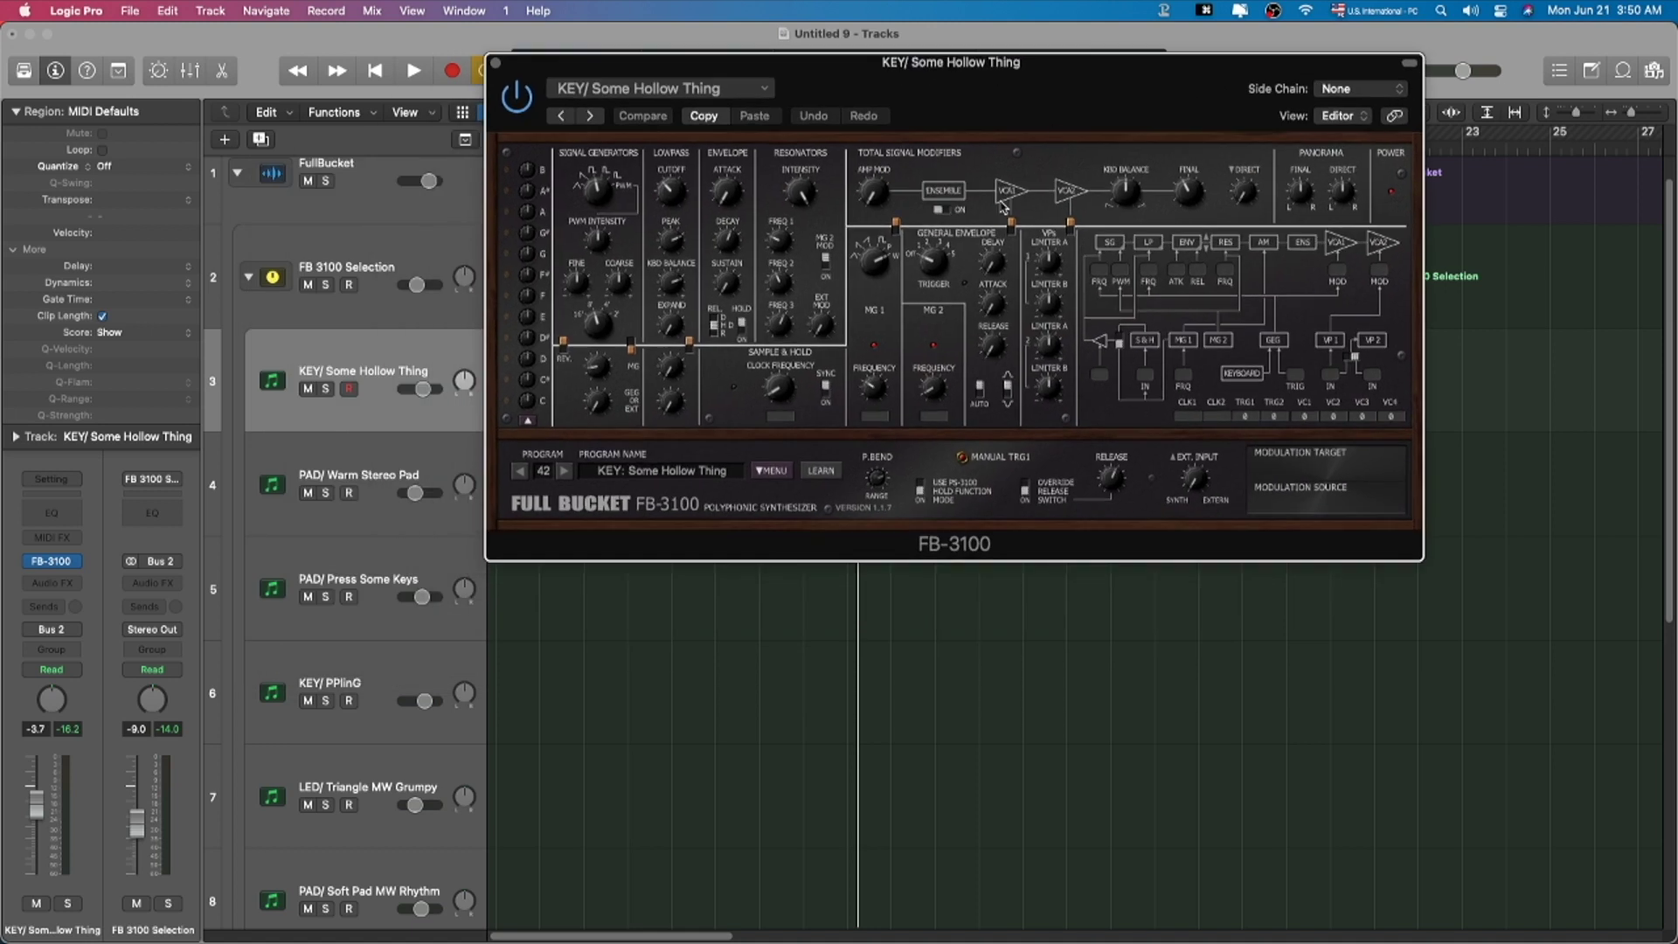
{"action": "scroll", "coordinate": [387, 481], "scroll_direction": "down", "scroll_amount": 2}
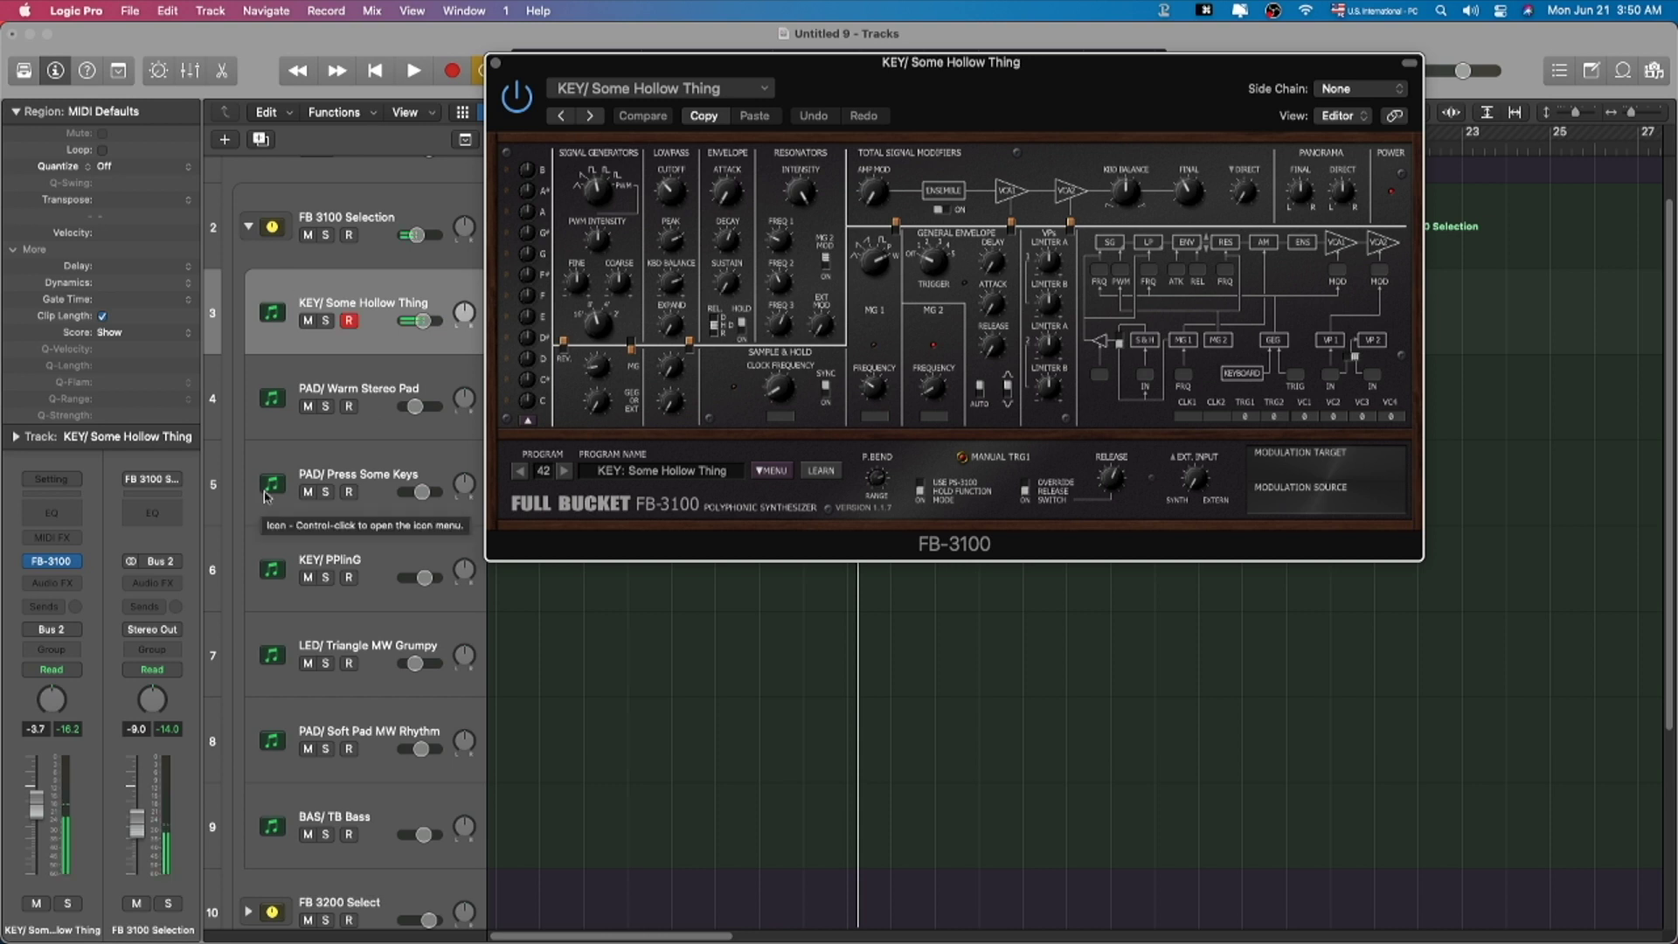
{"action": "left_click", "coordinate": [368, 376]}
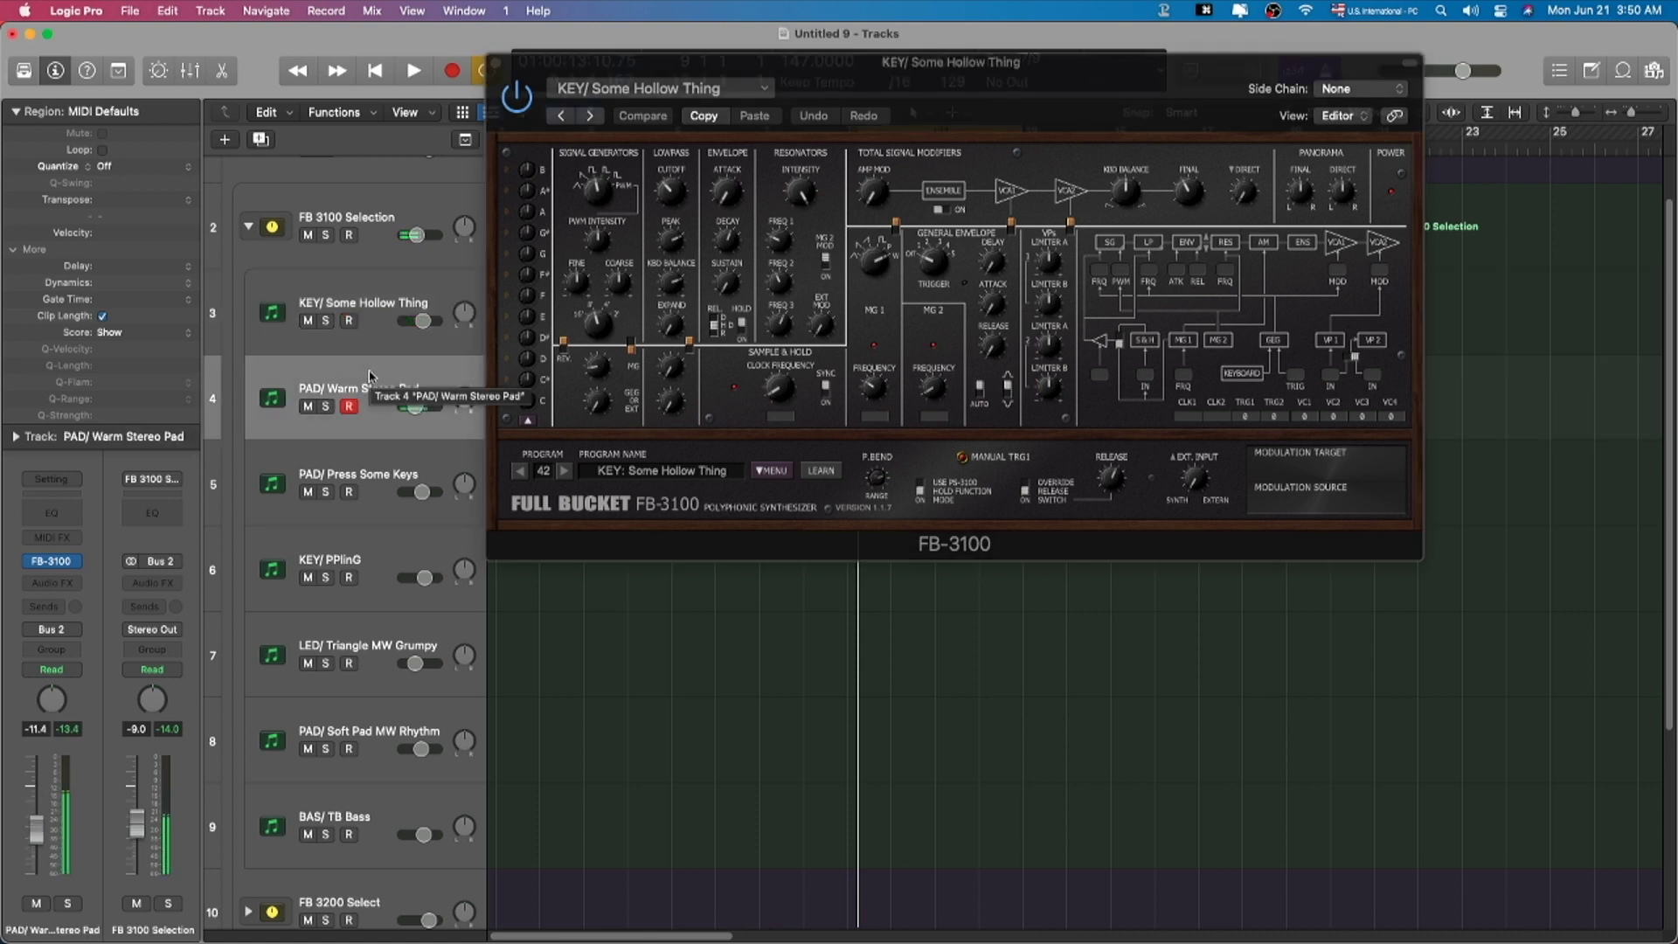
{"action": "left_click", "coordinate": [362, 474]}
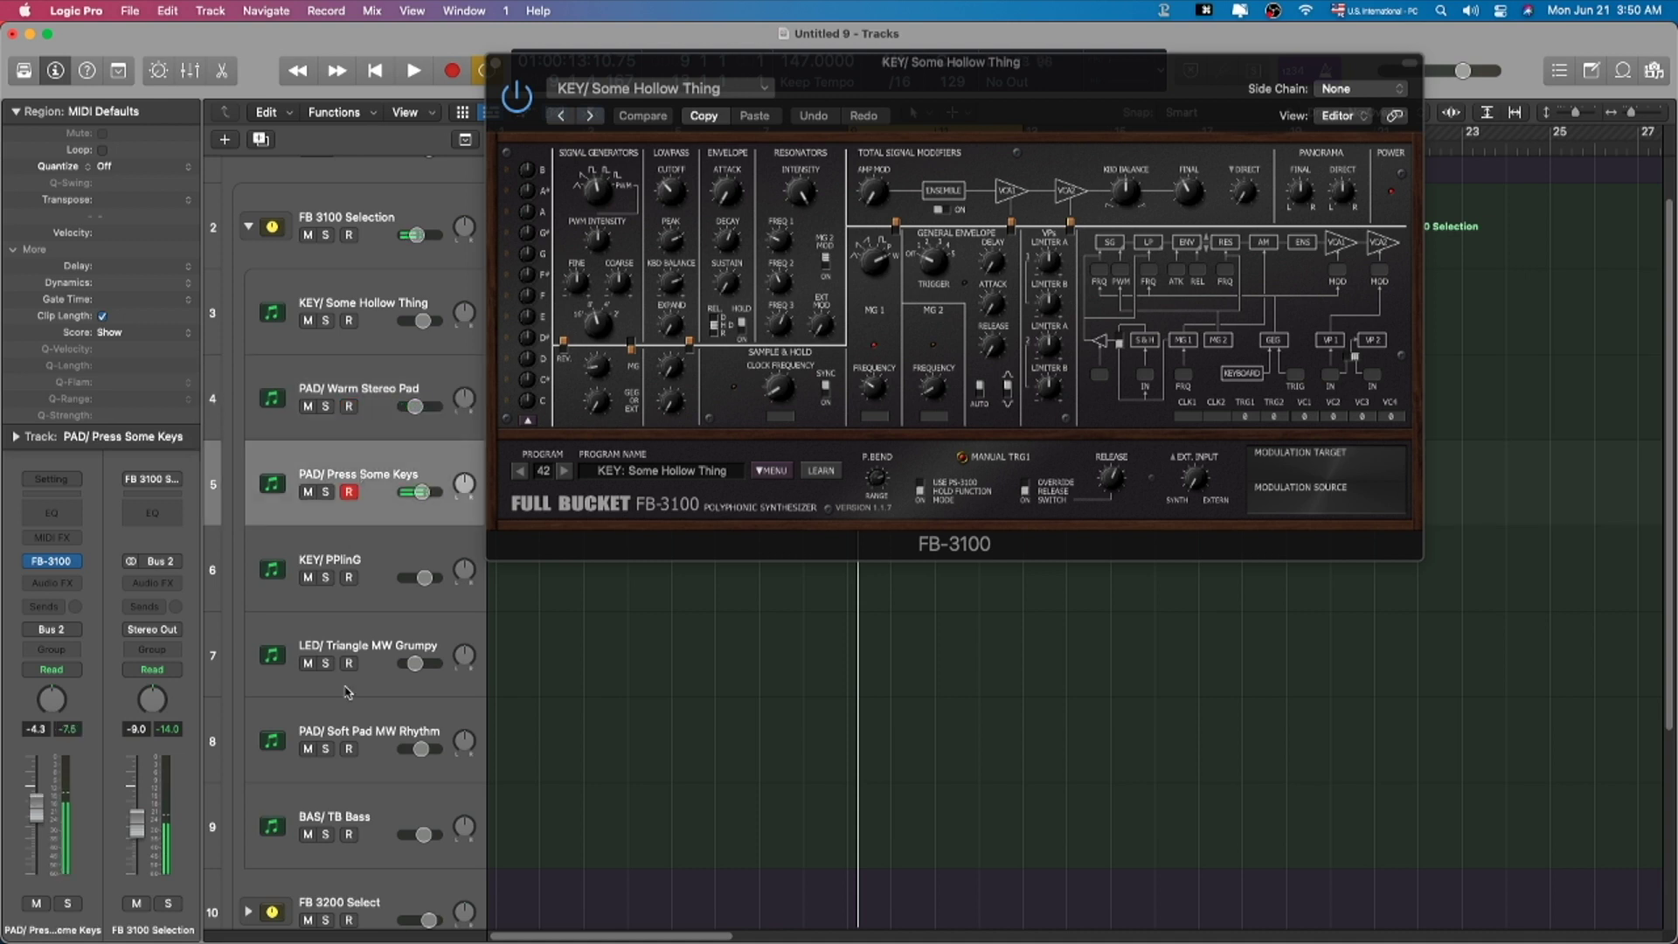
{"action": "left_click", "coordinate": [373, 721]}
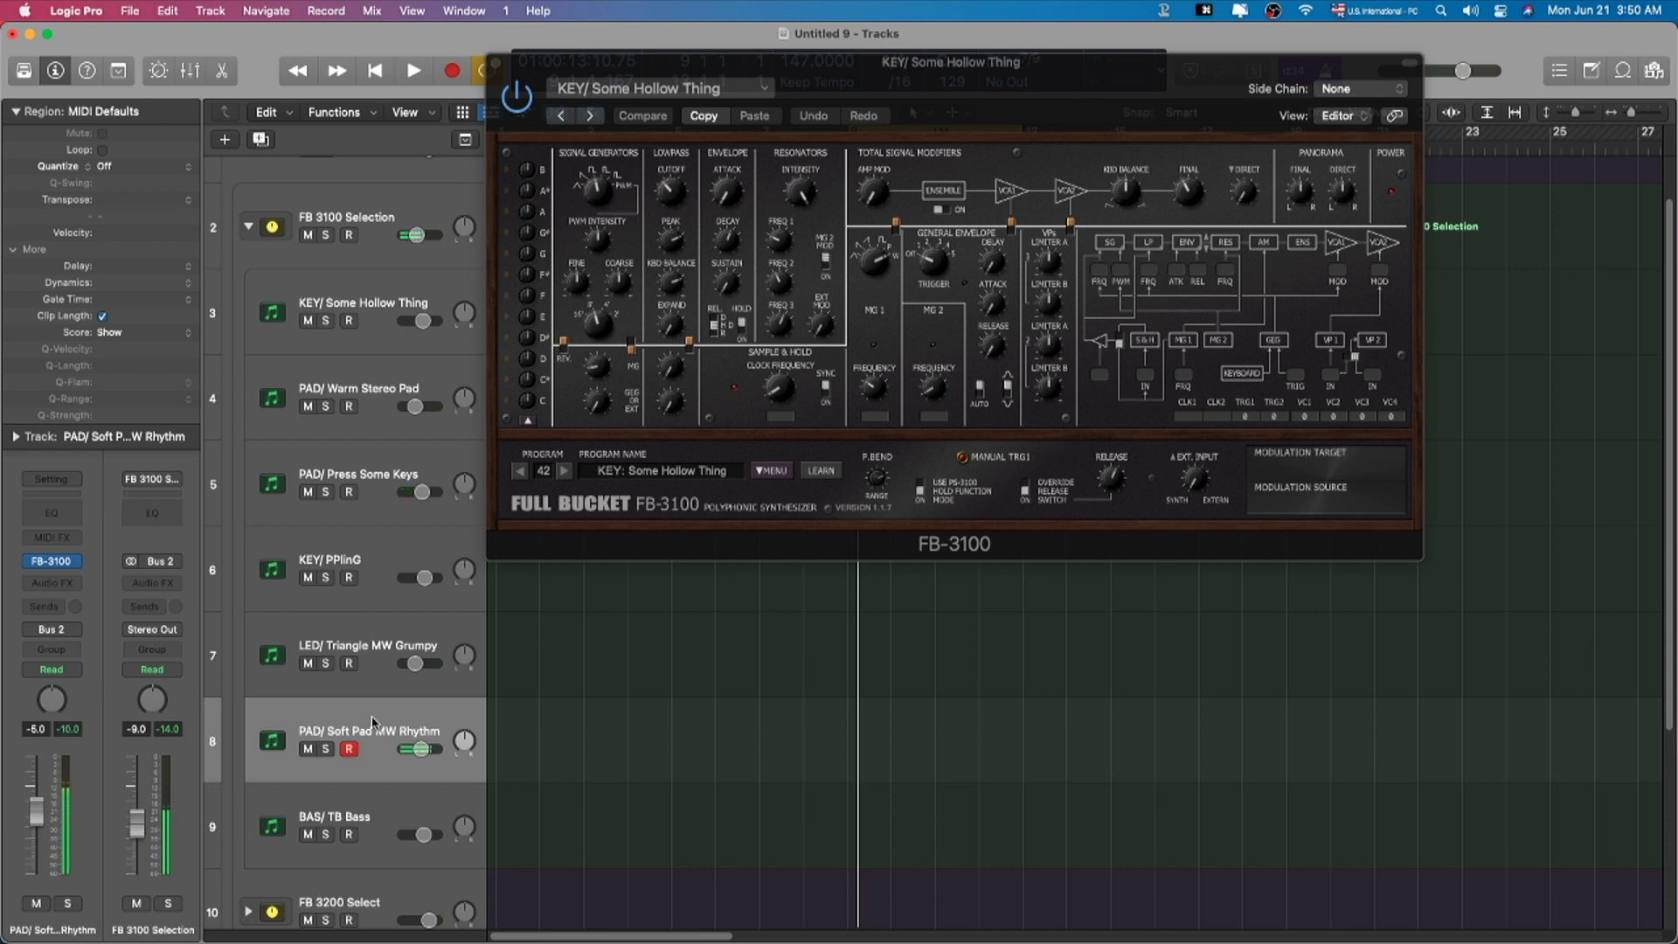
Step: Open BAS/ TB Bass's FB-3100, raise its volume to 0.0 dB, and close the plug-in windows
{"action": "left_click", "coordinate": [332, 816]}
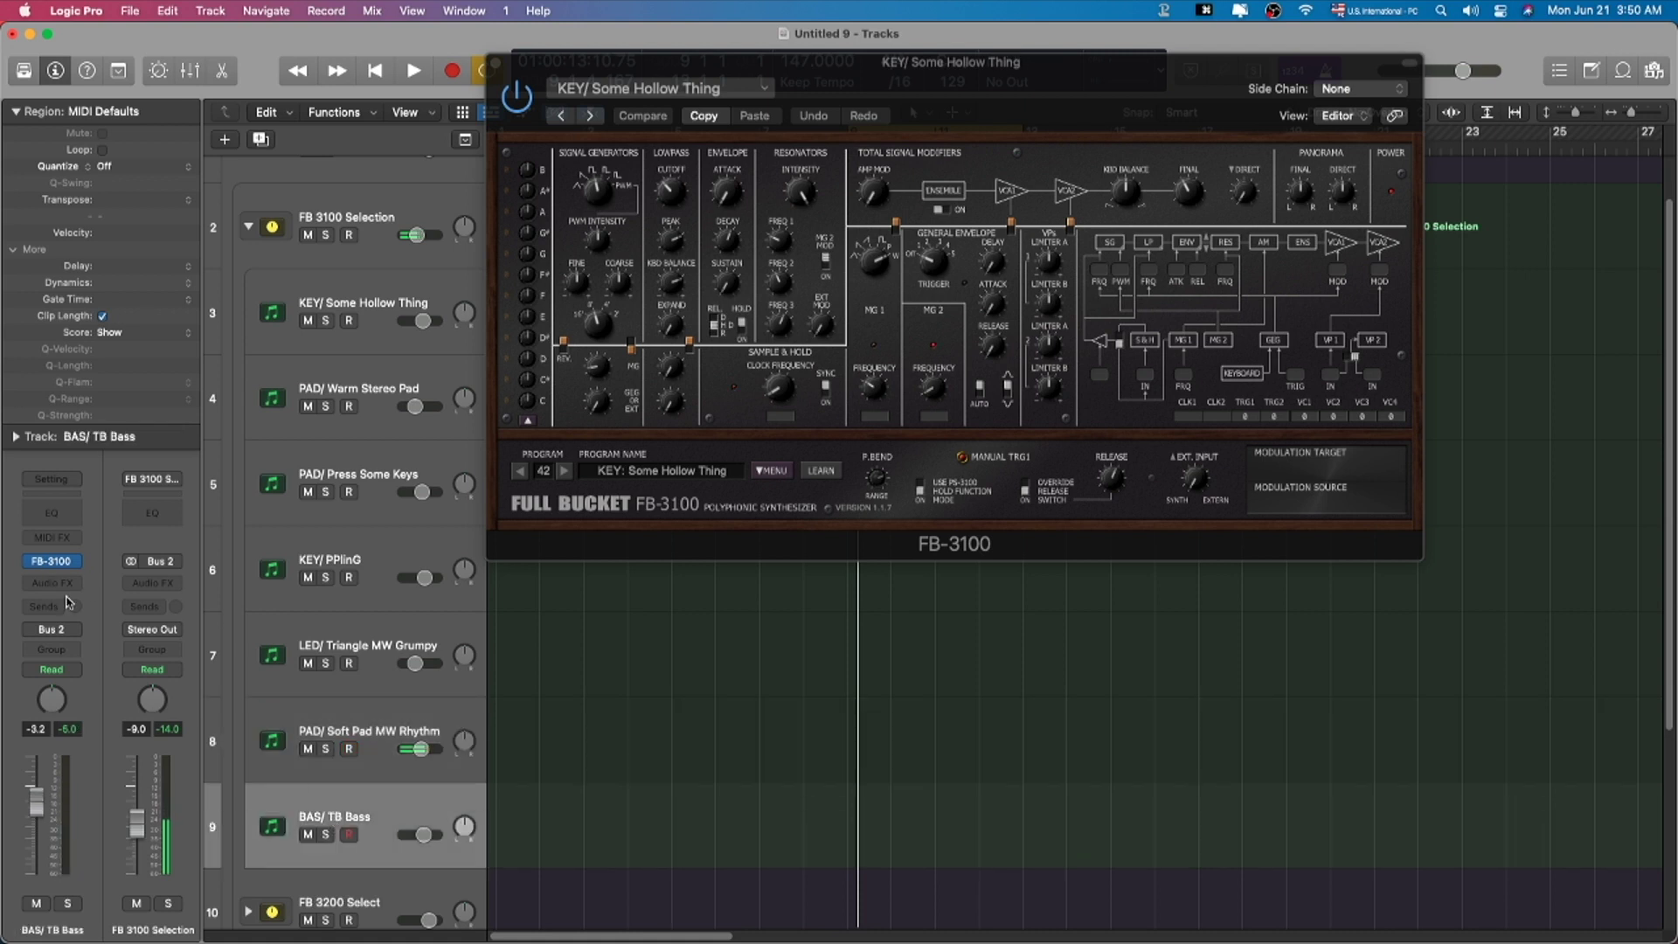
{"action": "left_click", "coordinate": [50, 562]}
{"action": "left_click", "coordinate": [496, 63]}
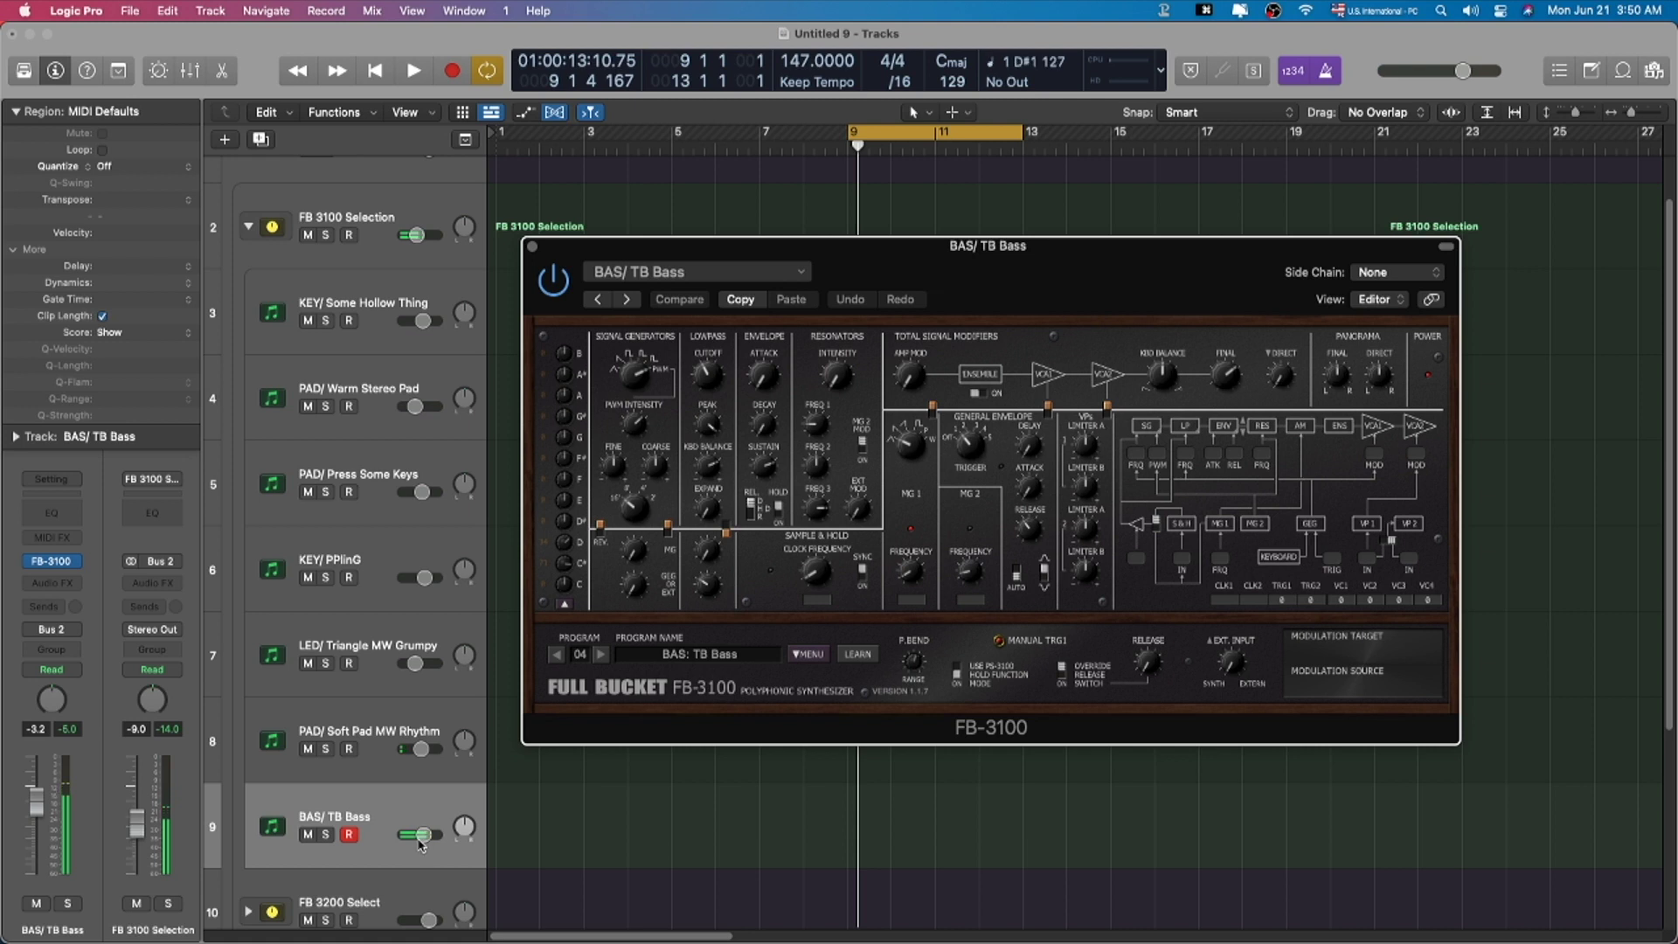
{"action": "left_click", "coordinate": [422, 834], "text": "alt"}
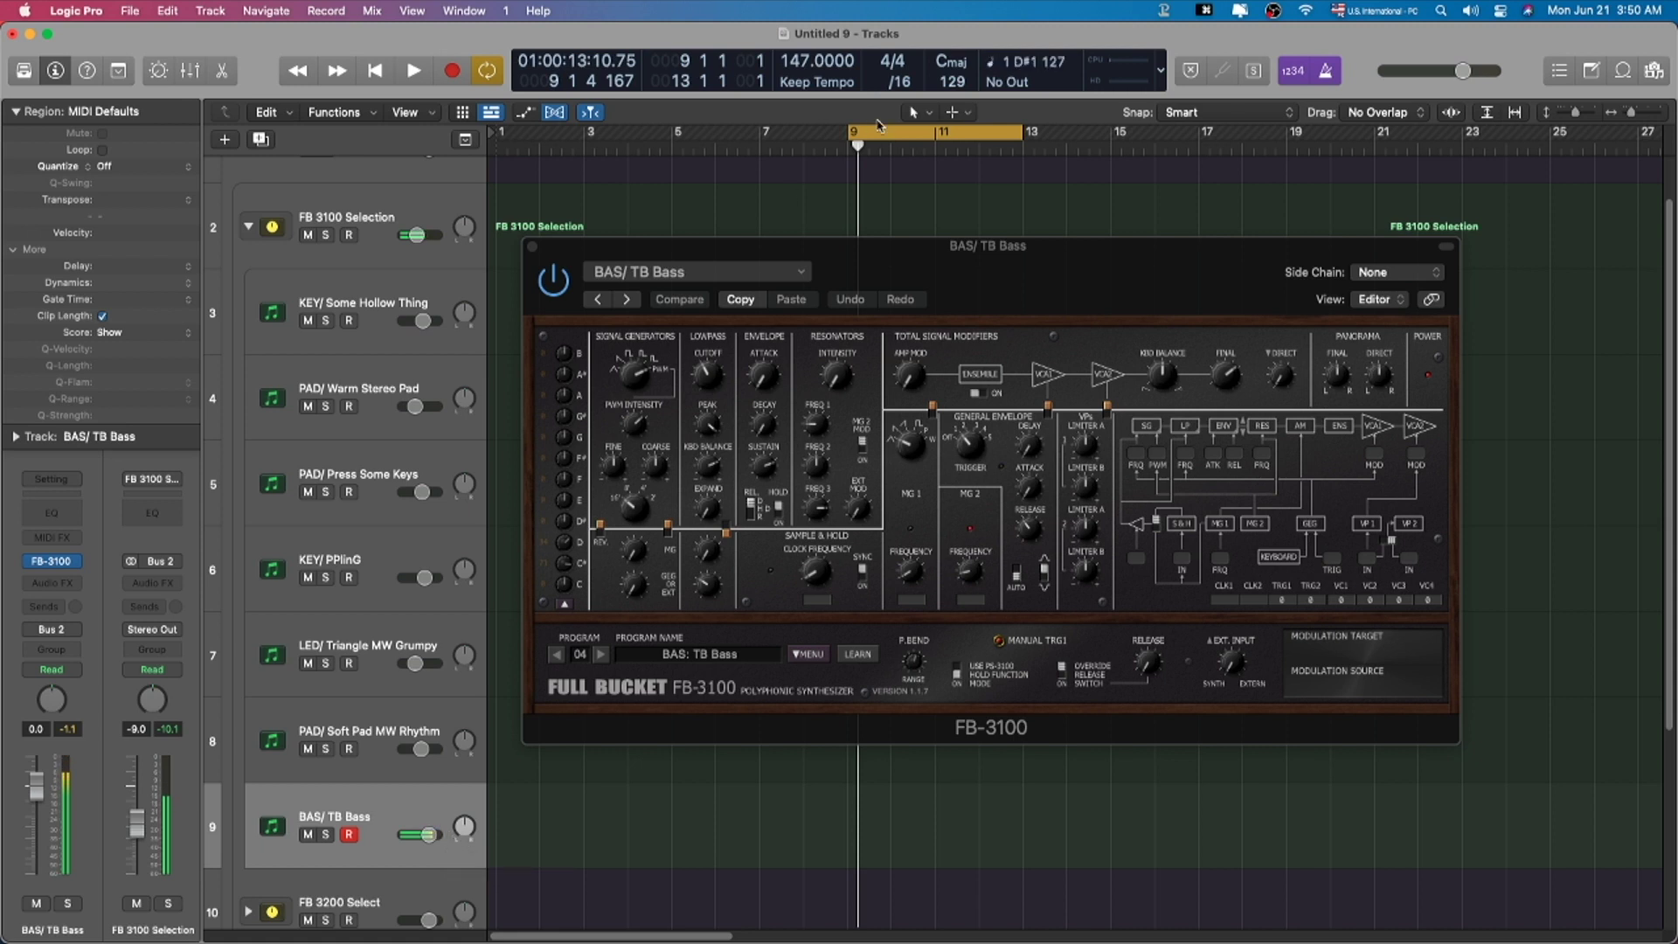
{"action": "key", "text": "super+w"}
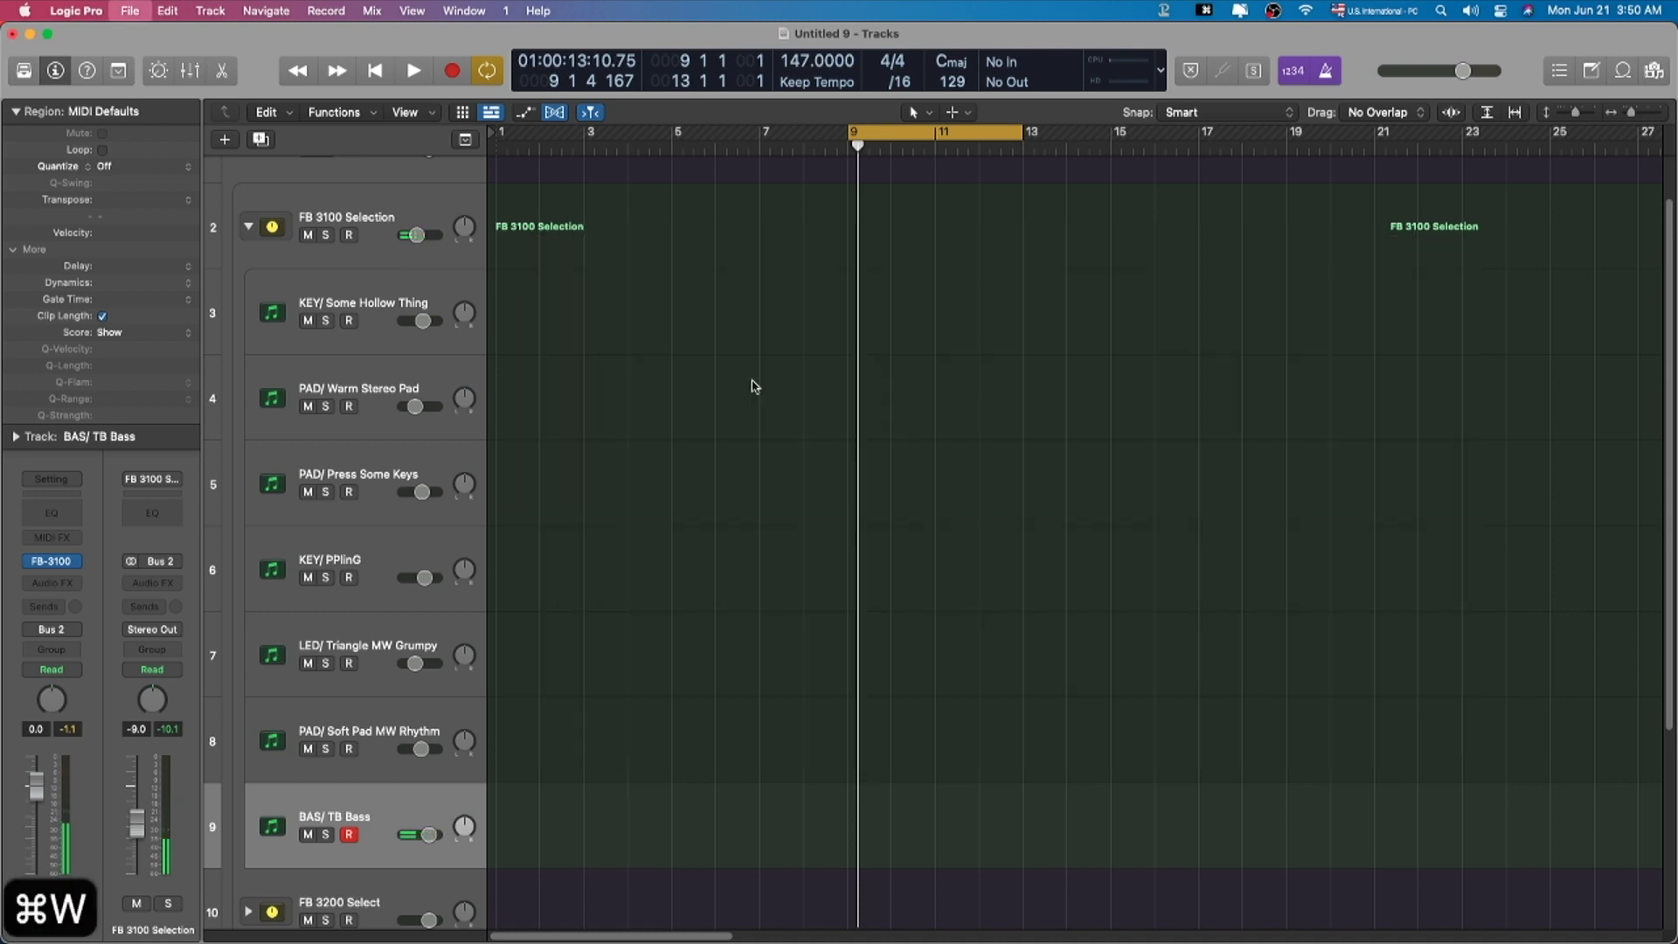
Step: Expand the FB 3200 Select stack and open the FB-3200 on SFX/ Drops
{"action": "left_click", "coordinate": [249, 232]}
{"action": "left_click", "coordinate": [380, 284]}
{"action": "left_click", "coordinate": [248, 283]}
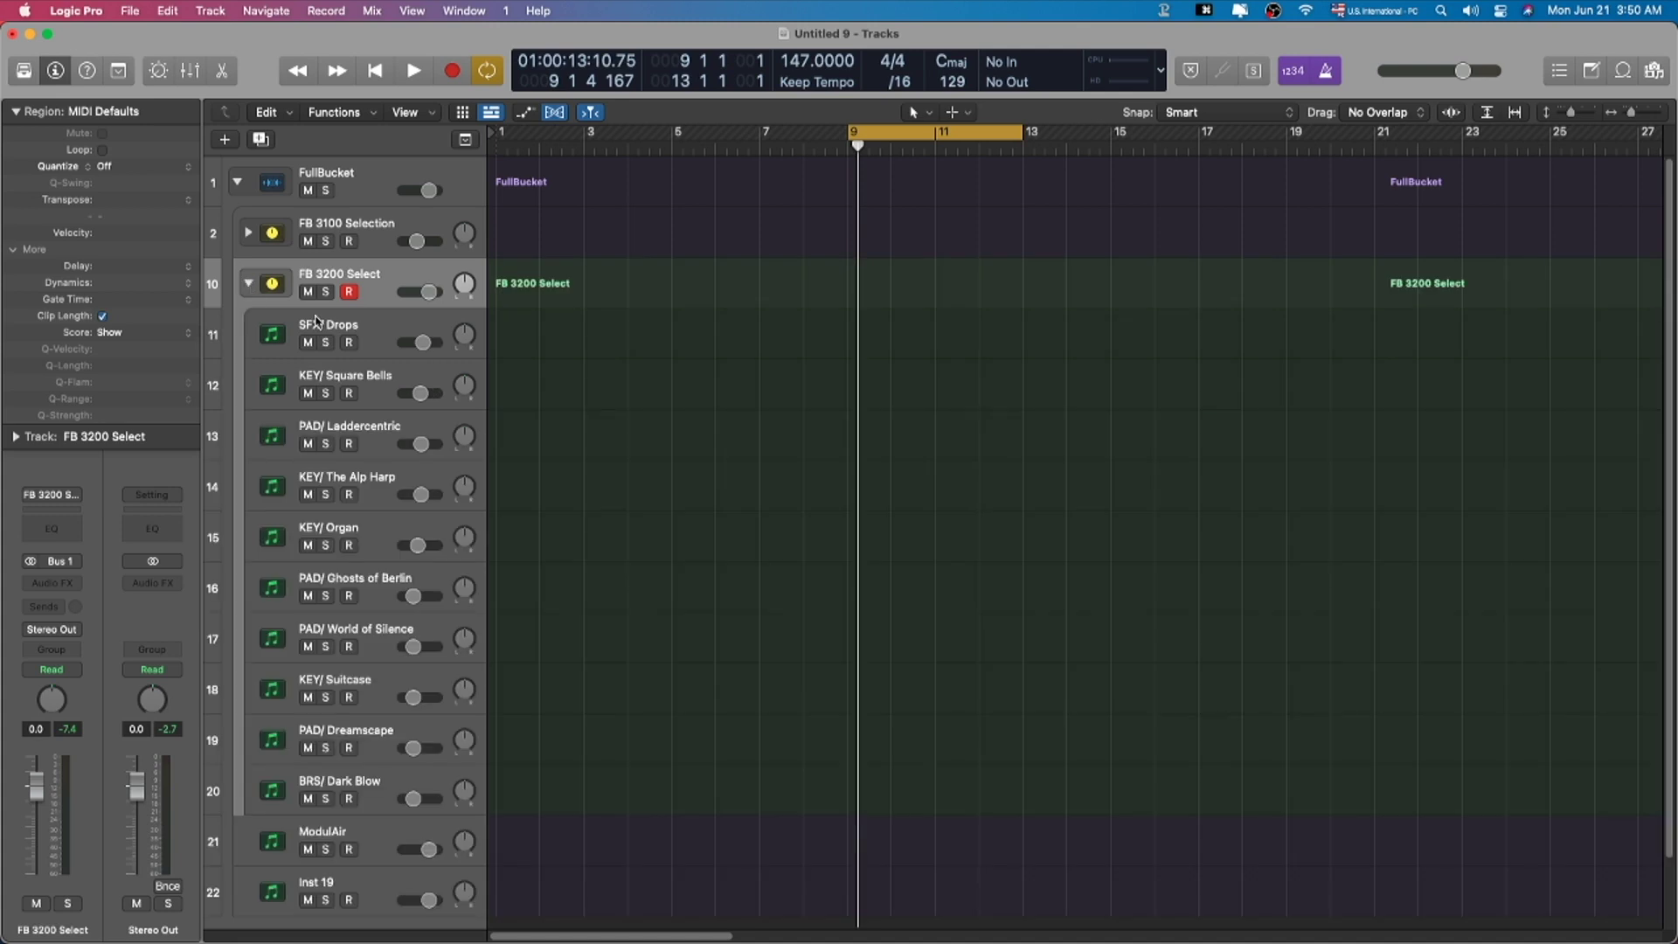
{"action": "left_click", "coordinate": [389, 332]}
{"action": "left_click", "coordinate": [52, 561]}
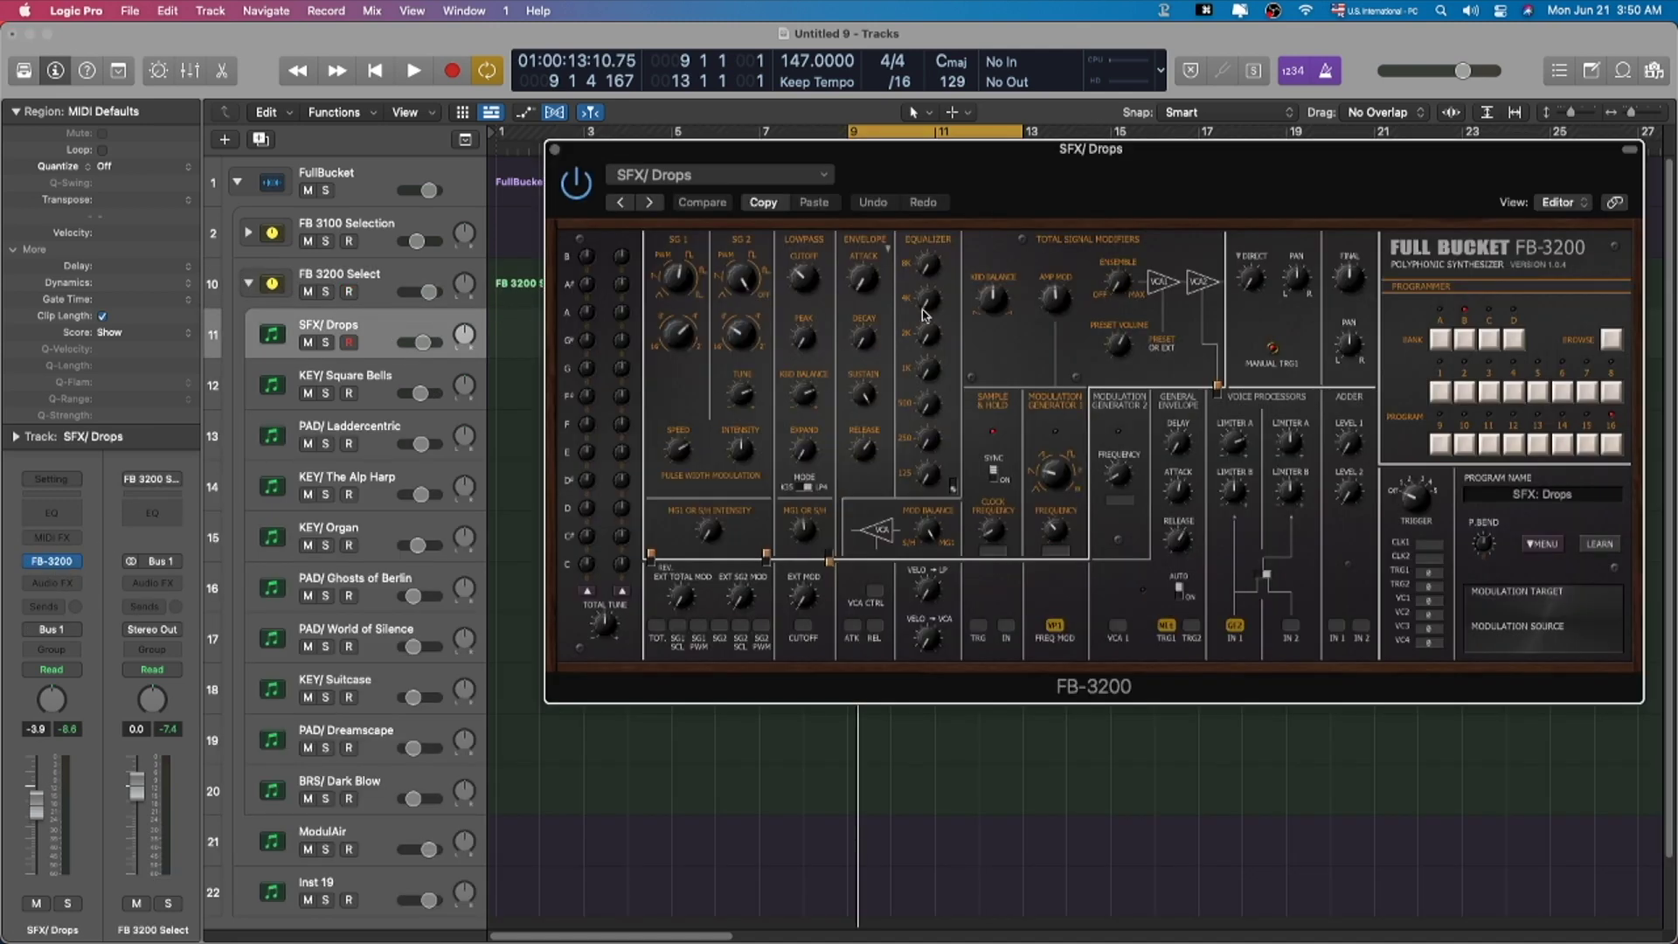
{"action": "left_click_drag", "start_coordinate": [1046, 192], "coordinate": [1011, 151]}
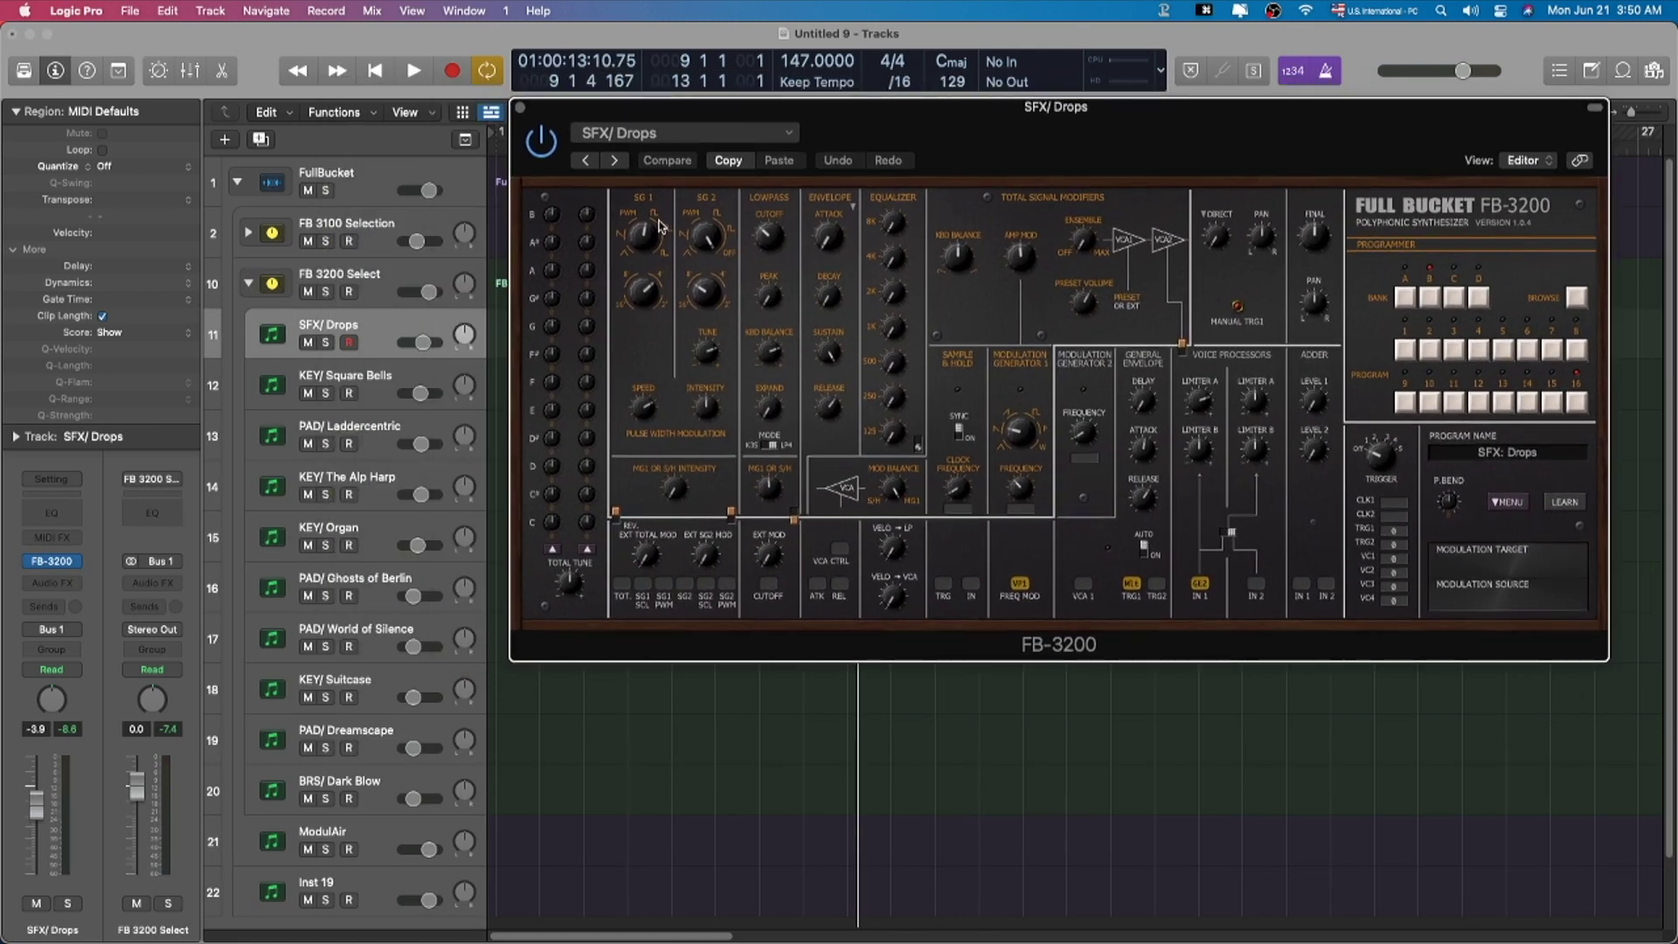
Step: Re-expand FB 3100 Selection and open PAD/ Warm Stereo Pad's FB-3100 beside FB-3200
{"action": "left_click", "coordinate": [248, 233]}
{"action": "left_click", "coordinate": [358, 324]}
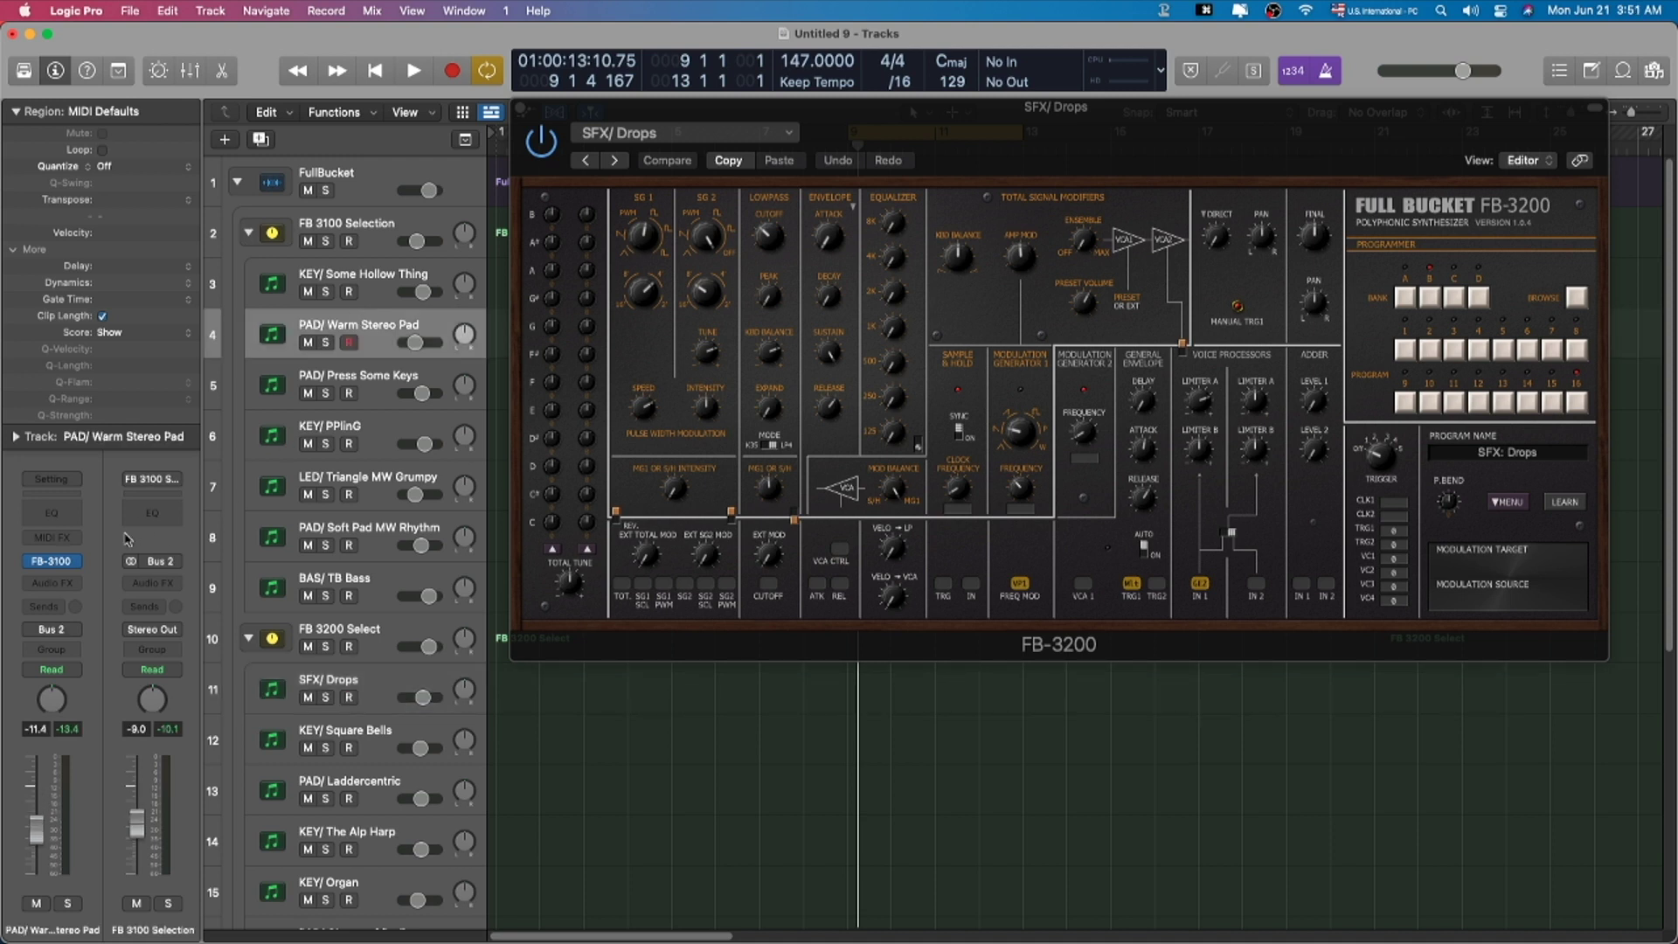
{"action": "left_click", "coordinate": [53, 563]}
{"action": "left_click_drag", "start_coordinate": [995, 156], "coordinate": [580, 203]}
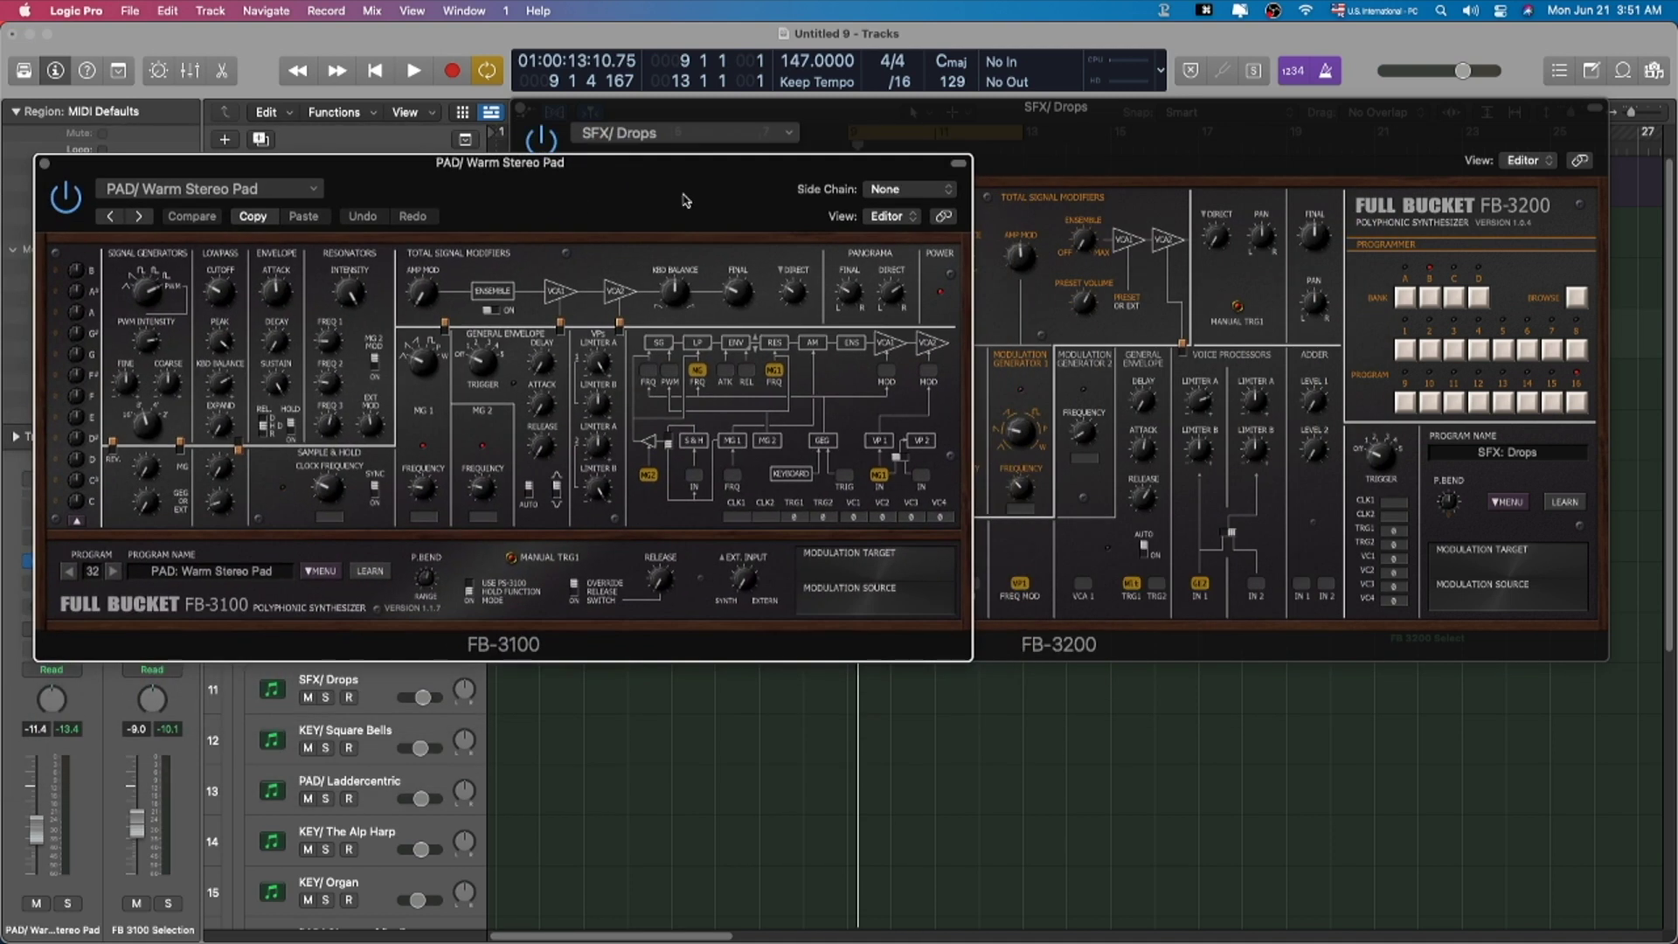
Step: Close both the FB-3100 and FB-3200 plug-in windows
{"action": "left_click", "coordinate": [933, 124]}
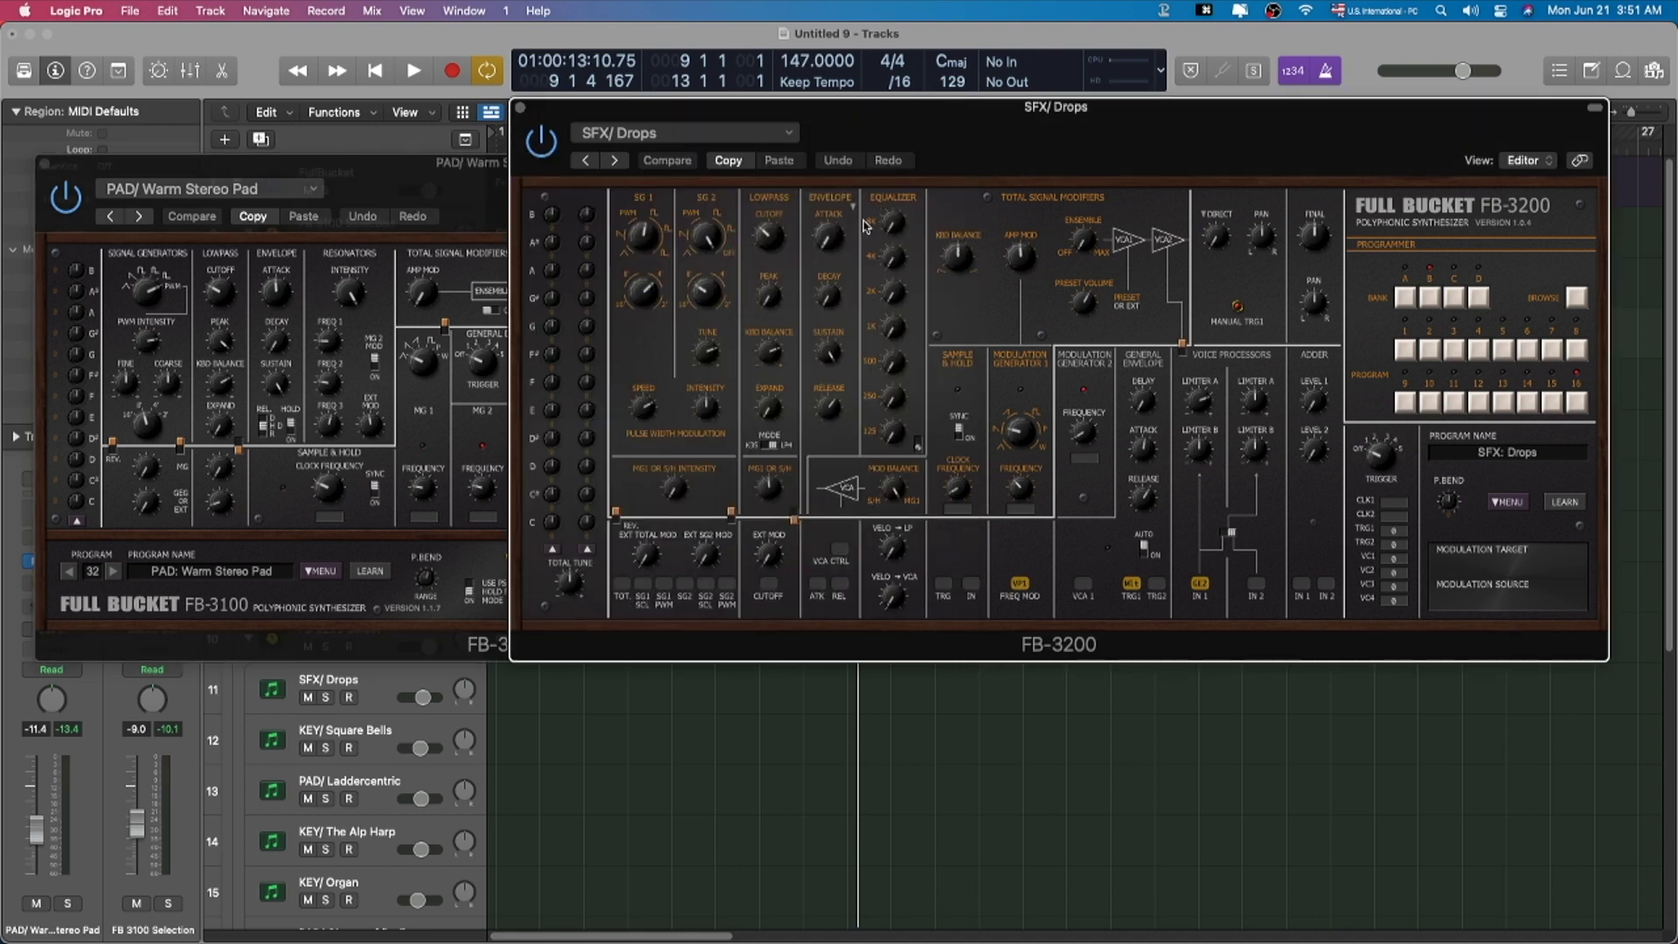
{"action": "left_click", "coordinate": [461, 214]}
{"action": "key", "text": "super+w"}
{"action": "left_click_drag", "start_coordinate": [1151, 150], "coordinate": [1052, 124]}
{"action": "key", "text": "super+w"}
{"action": "scroll", "coordinate": [640, 480], "scroll_direction": "down", "scroll_amount": 4}
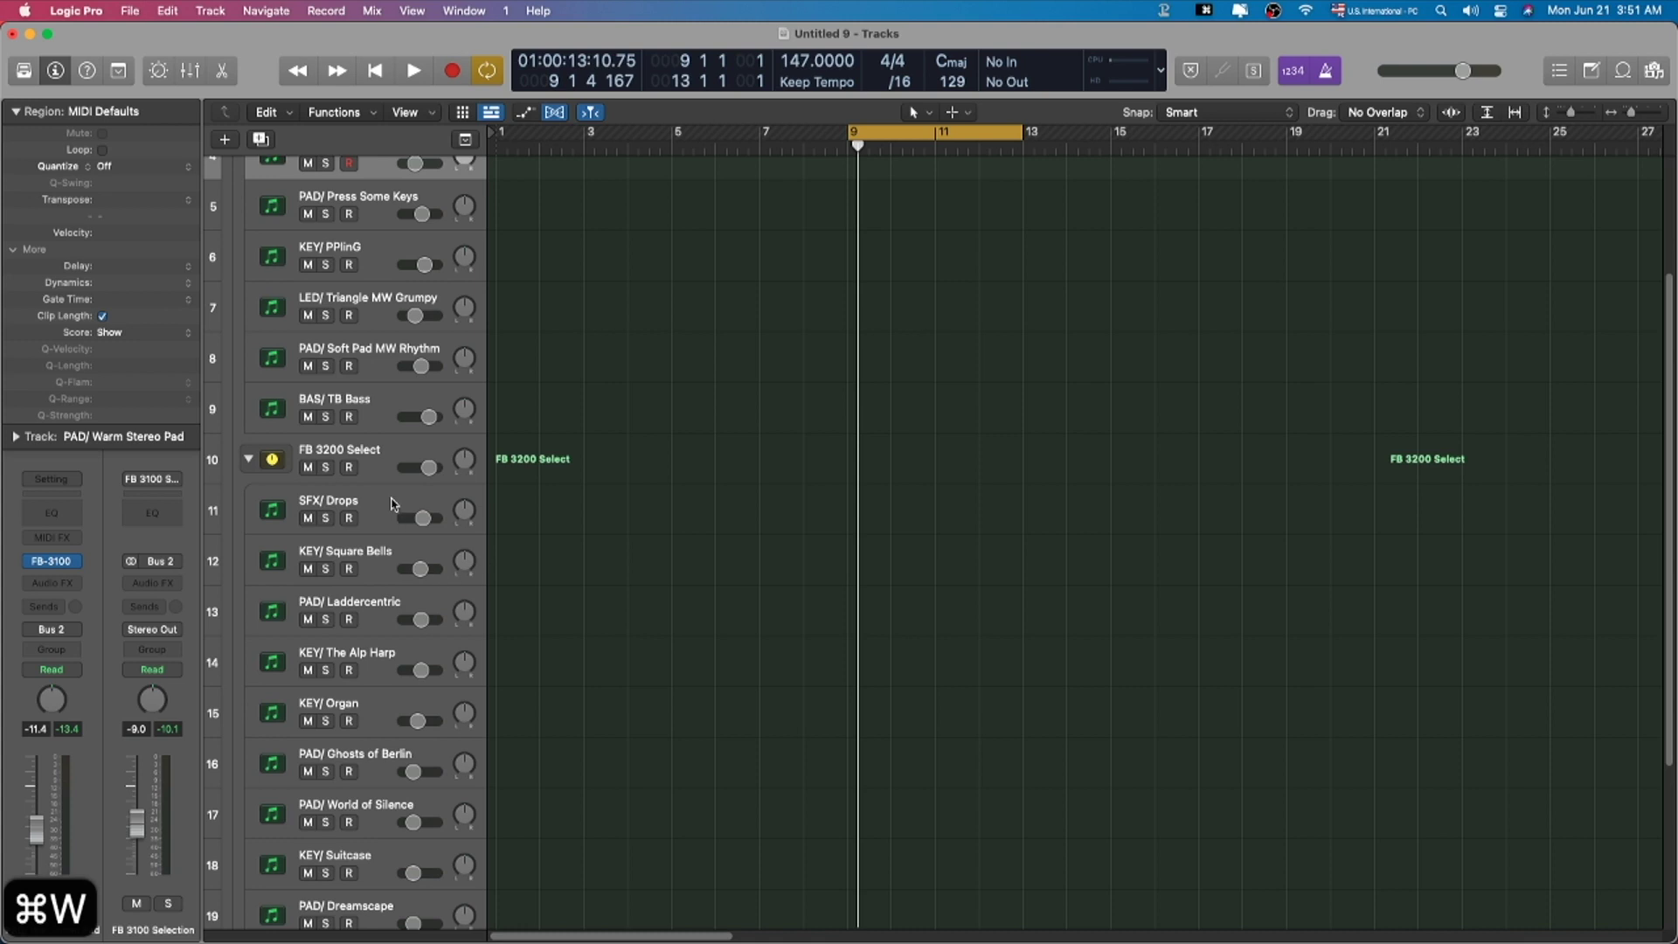
{"action": "left_click", "coordinate": [716, 532]}
{"action": "scroll", "coordinate": [231, 784], "scroll_direction": "down", "scroll_amount": 4}
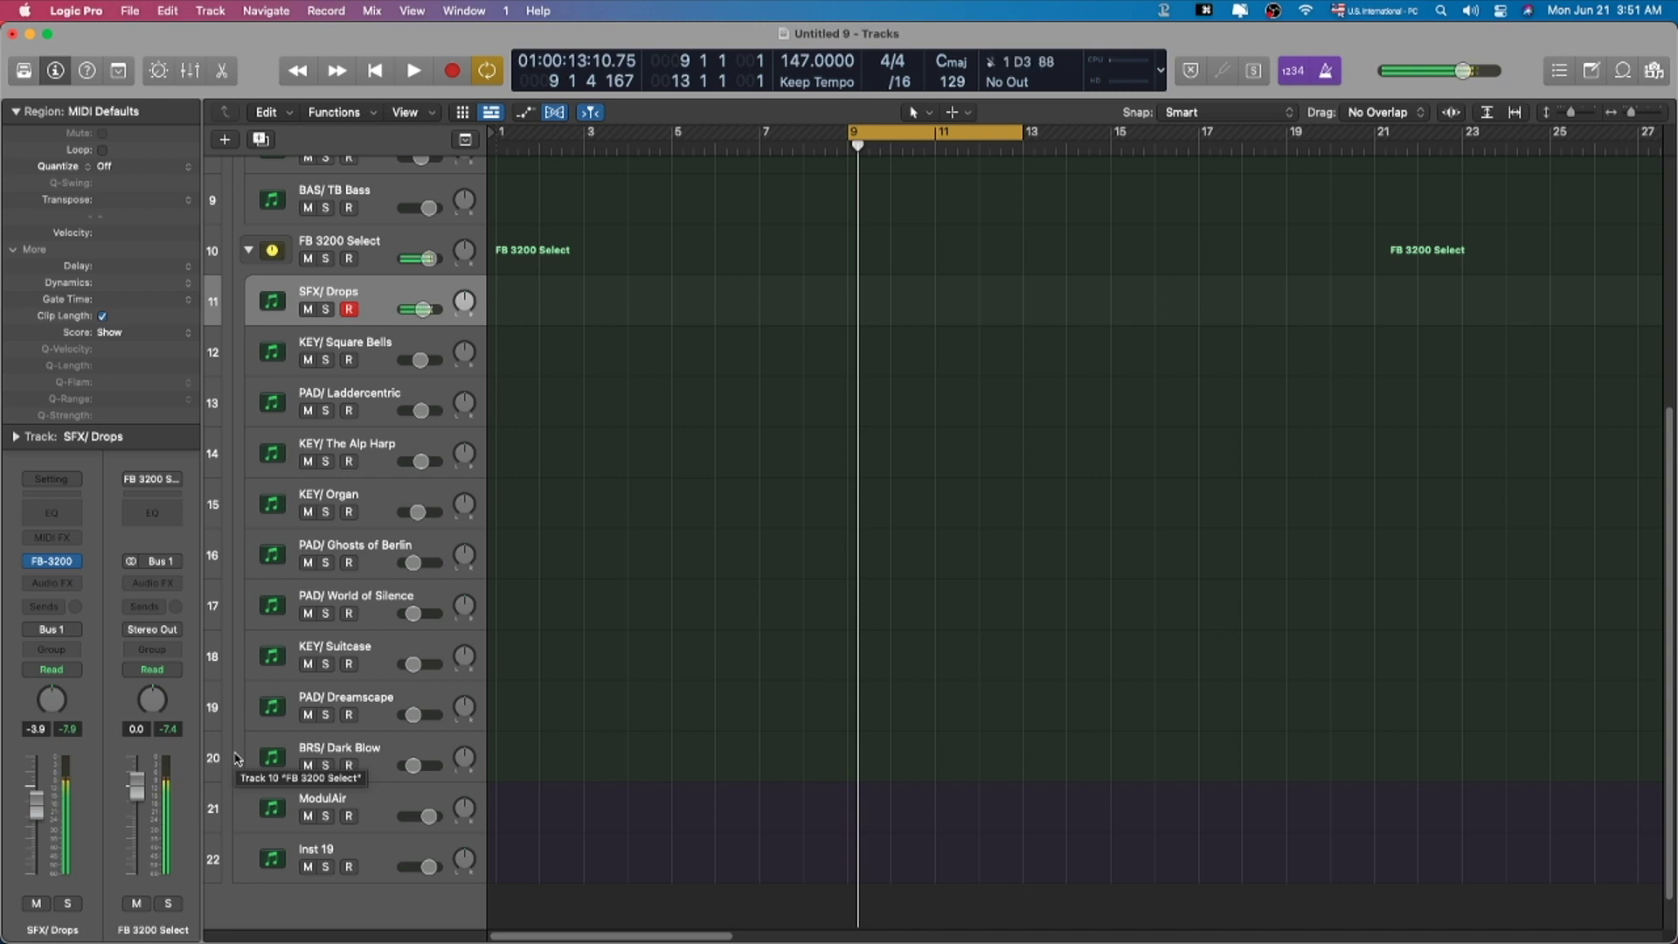
{"action": "left_click", "coordinate": [378, 348]}
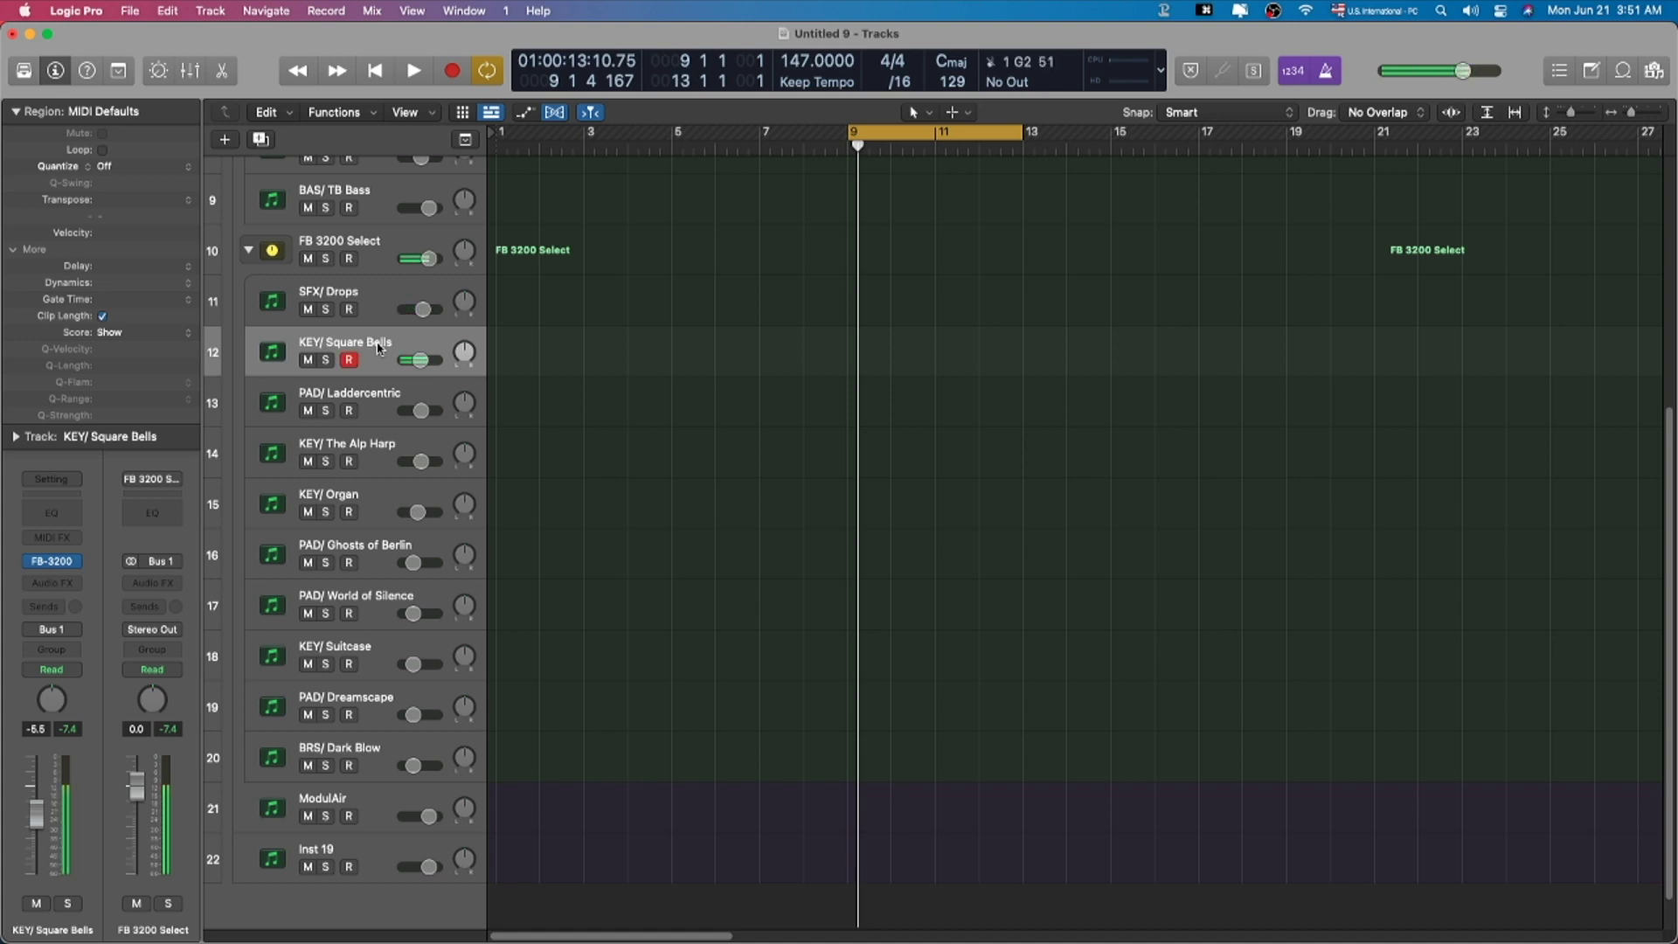
{"action": "left_click", "coordinate": [375, 395]}
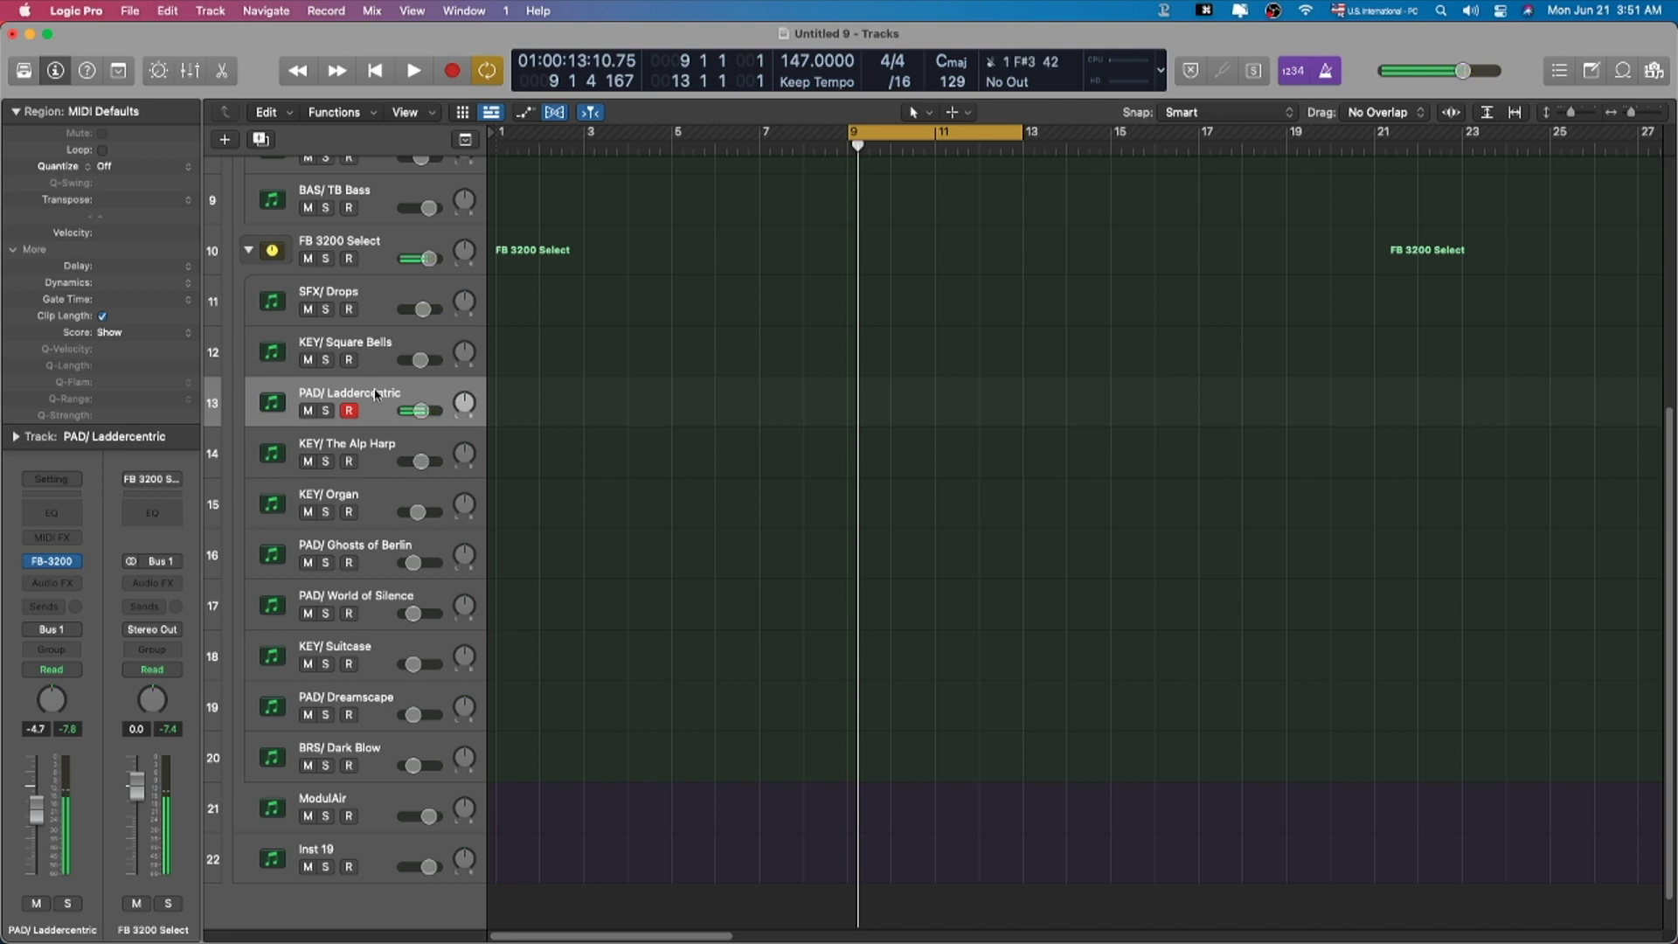
{"action": "left_click", "coordinate": [367, 461]}
Step: Open The Alp Harp's FB-3200 and SilverVerb windows, then close SilverVerb
{"action": "left_click", "coordinate": [52, 554]}
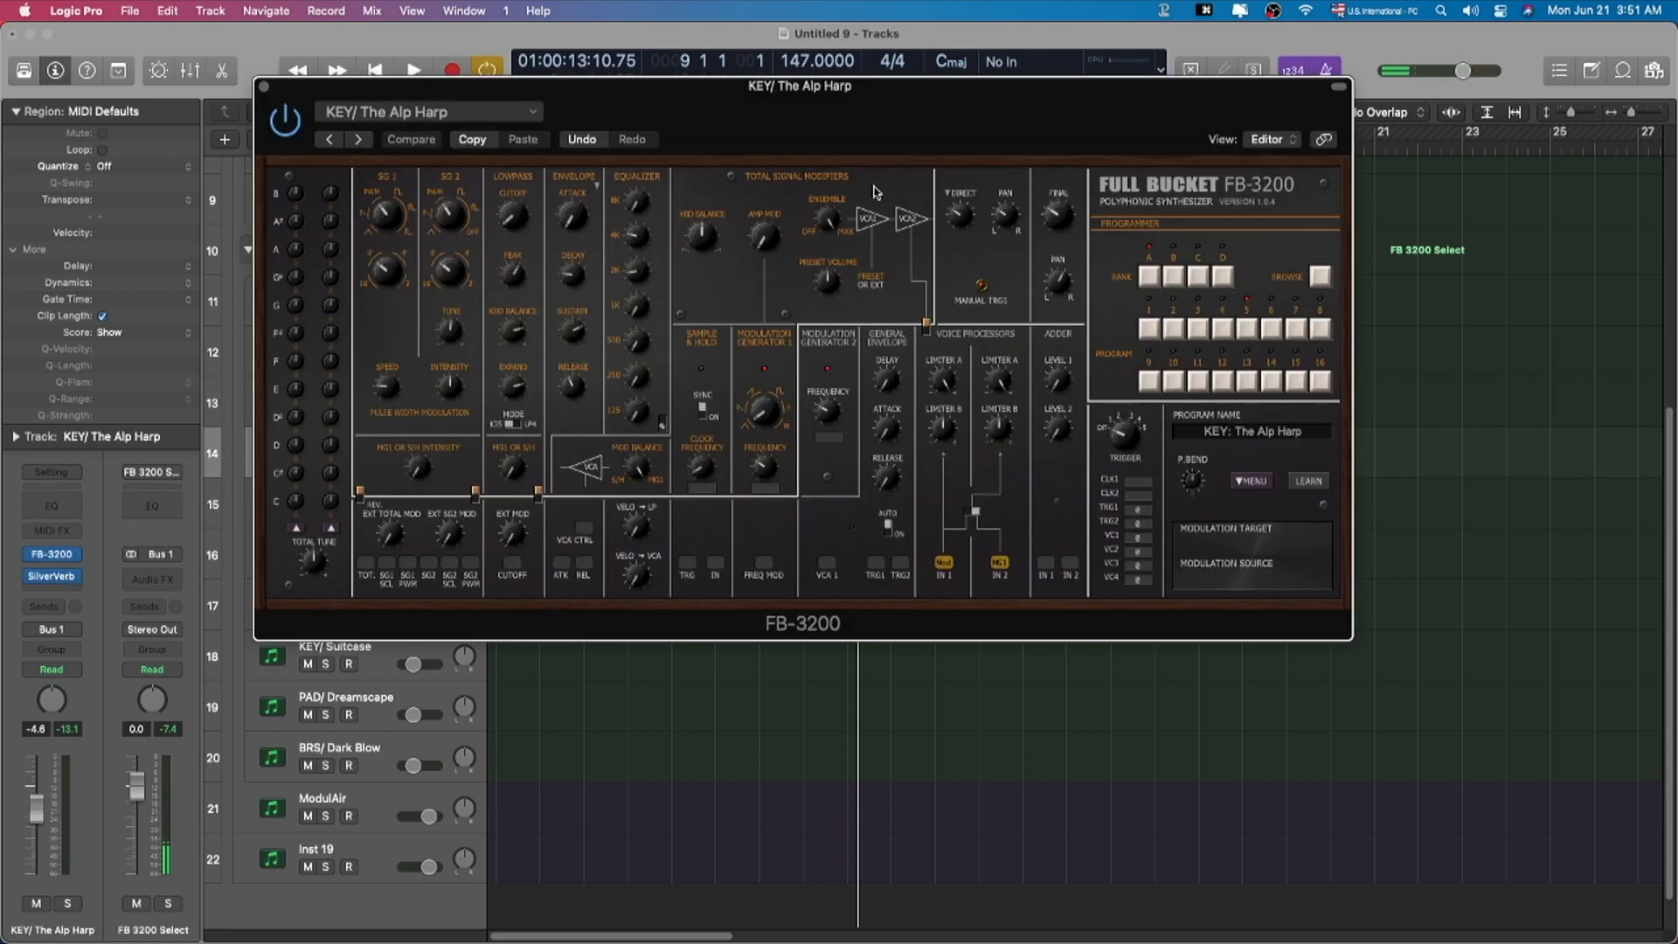
{"action": "left_click_drag", "start_coordinate": [899, 100], "coordinate": [1016, 80]}
{"action": "left_click", "coordinate": [59, 576]}
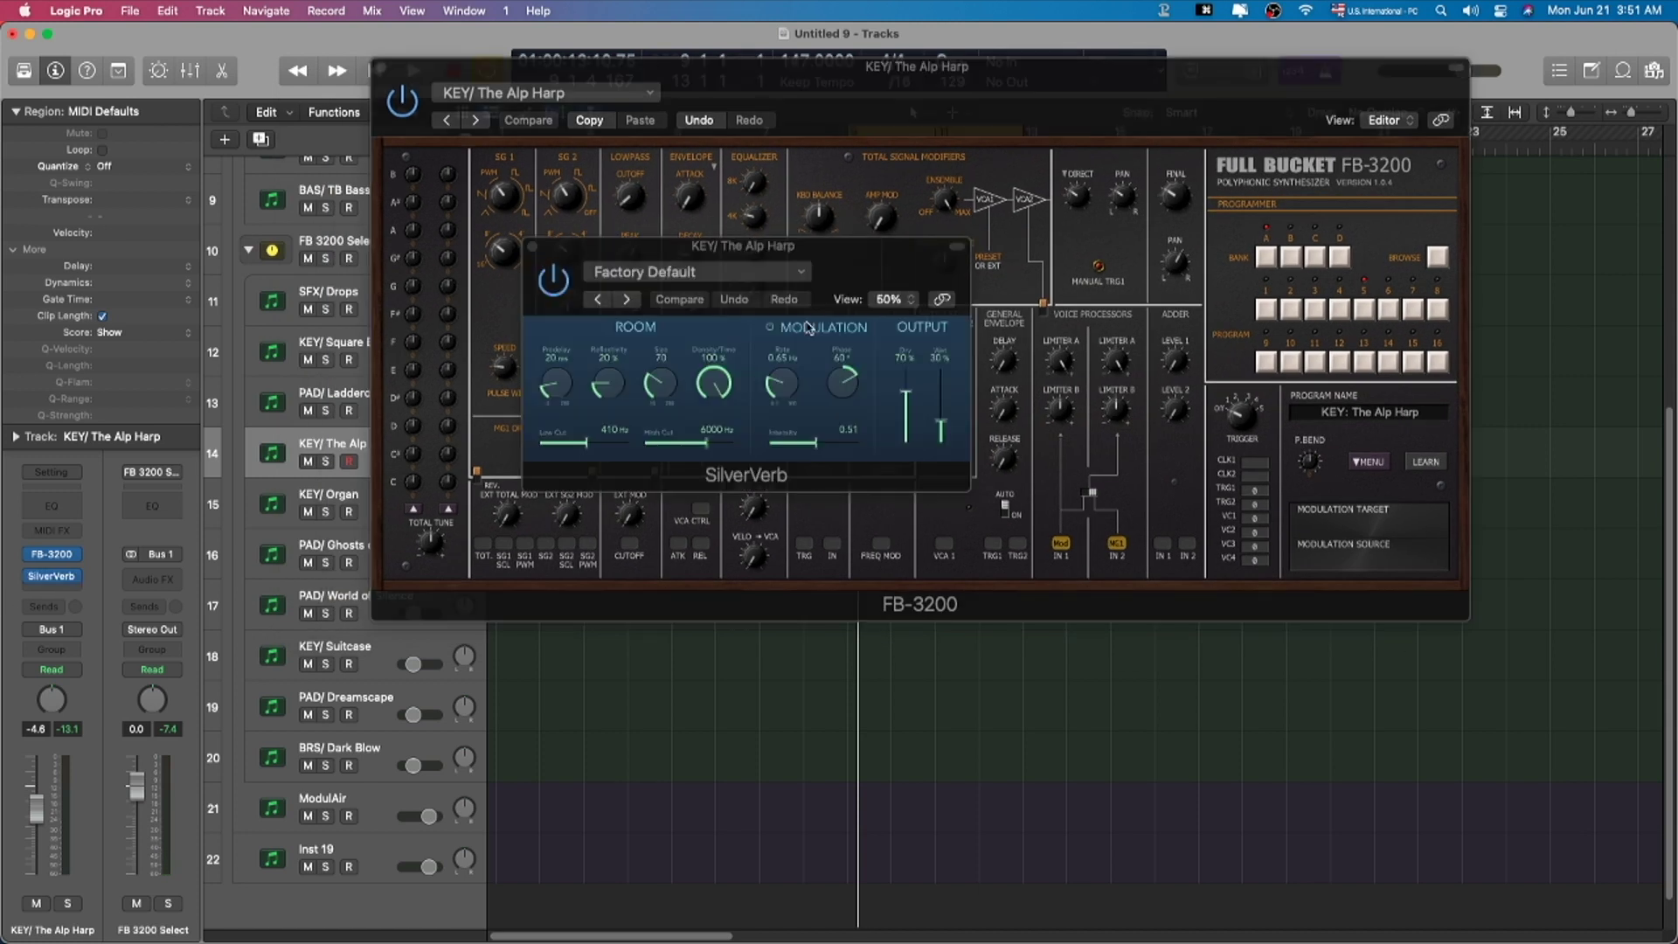
{"action": "key", "text": "super+w"}
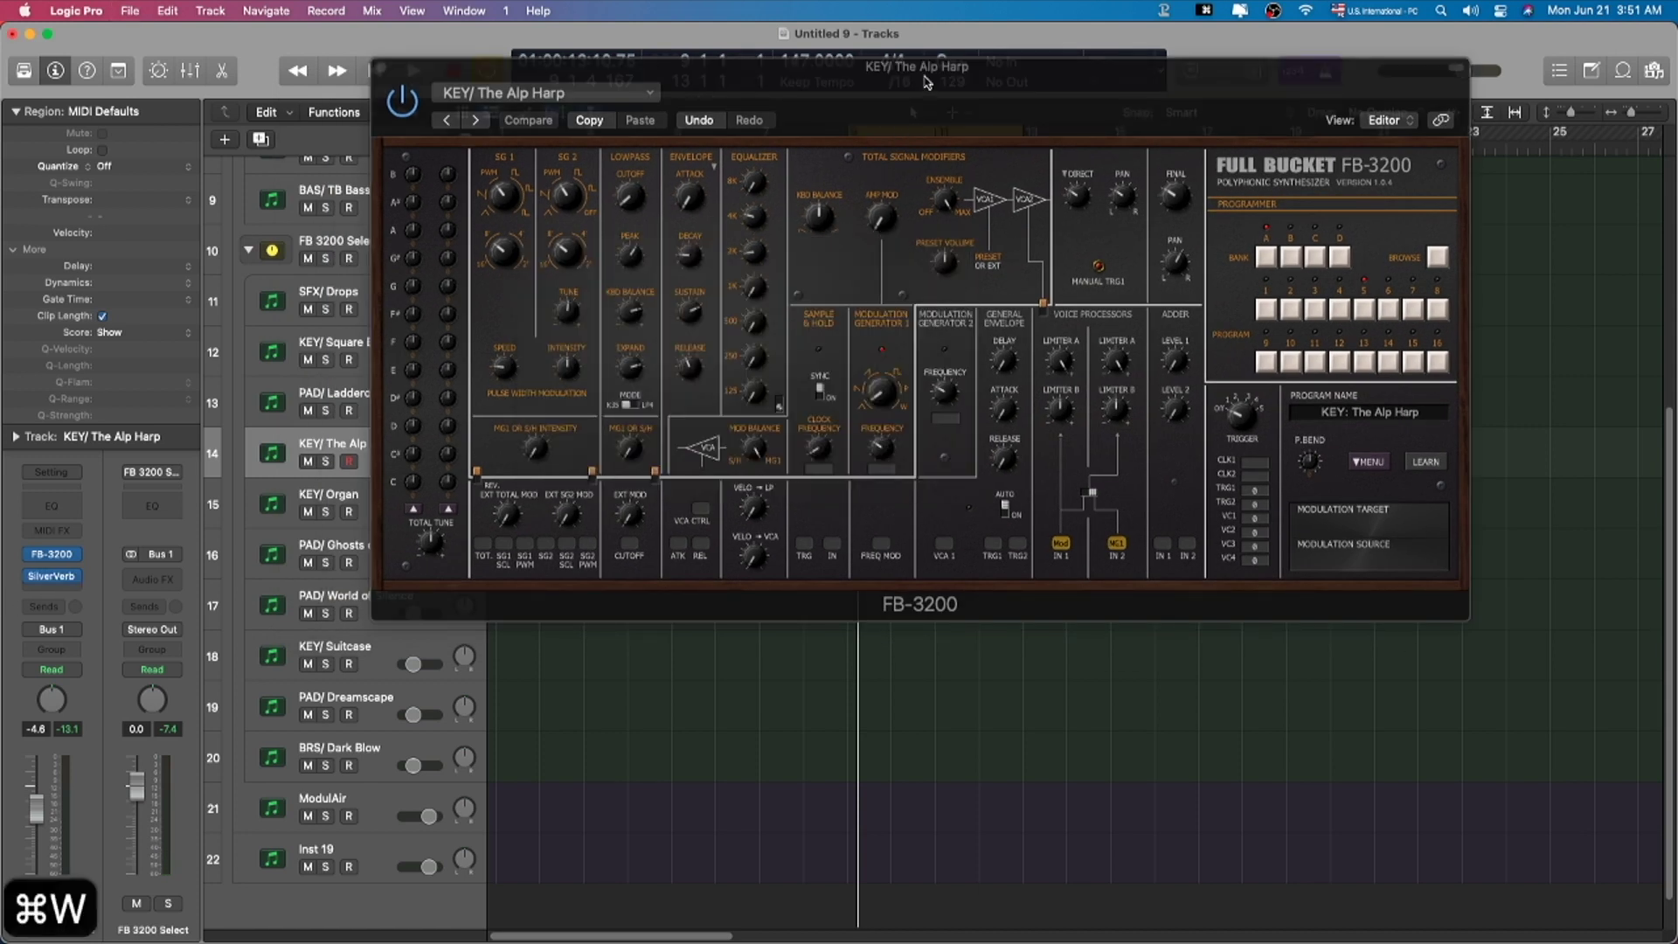
Step: Hide and reshow FB-3200, close it, and select the PAD/ Ghosts of Berlin track
{"action": "key", "text": "v"}
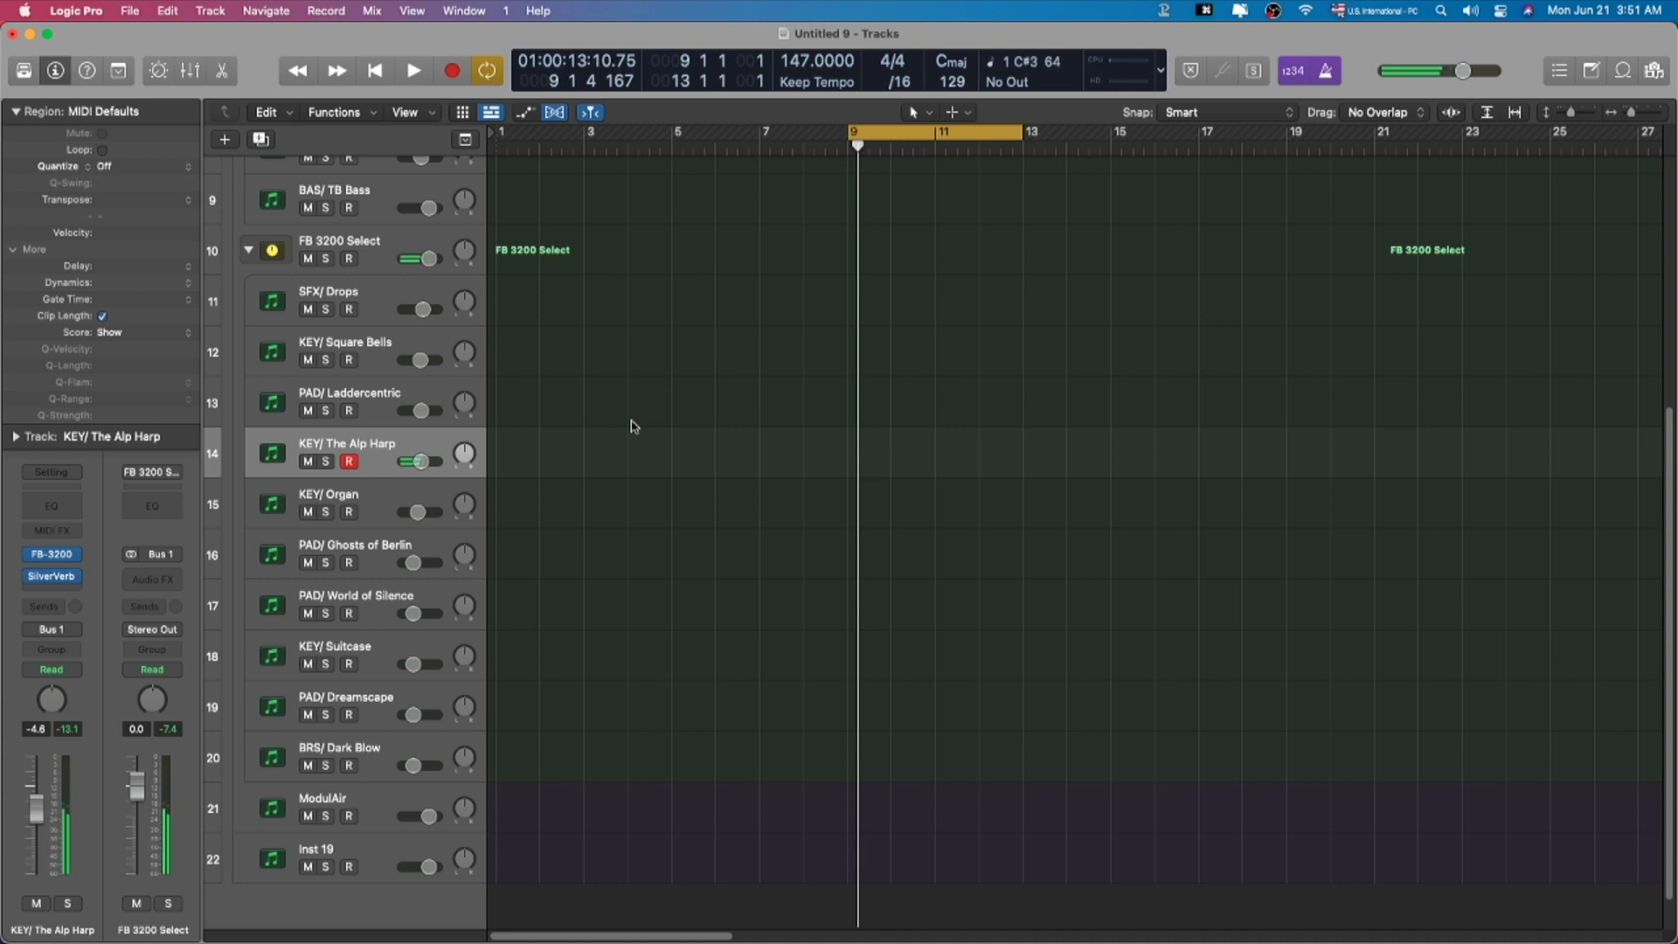
{"action": "key", "text": "v"}
{"action": "key", "text": "super+w"}
{"action": "scroll", "coordinate": [568, 651], "scroll_direction": "down", "scroll_amount": 1}
{"action": "left_click", "coordinate": [1026, 497]}
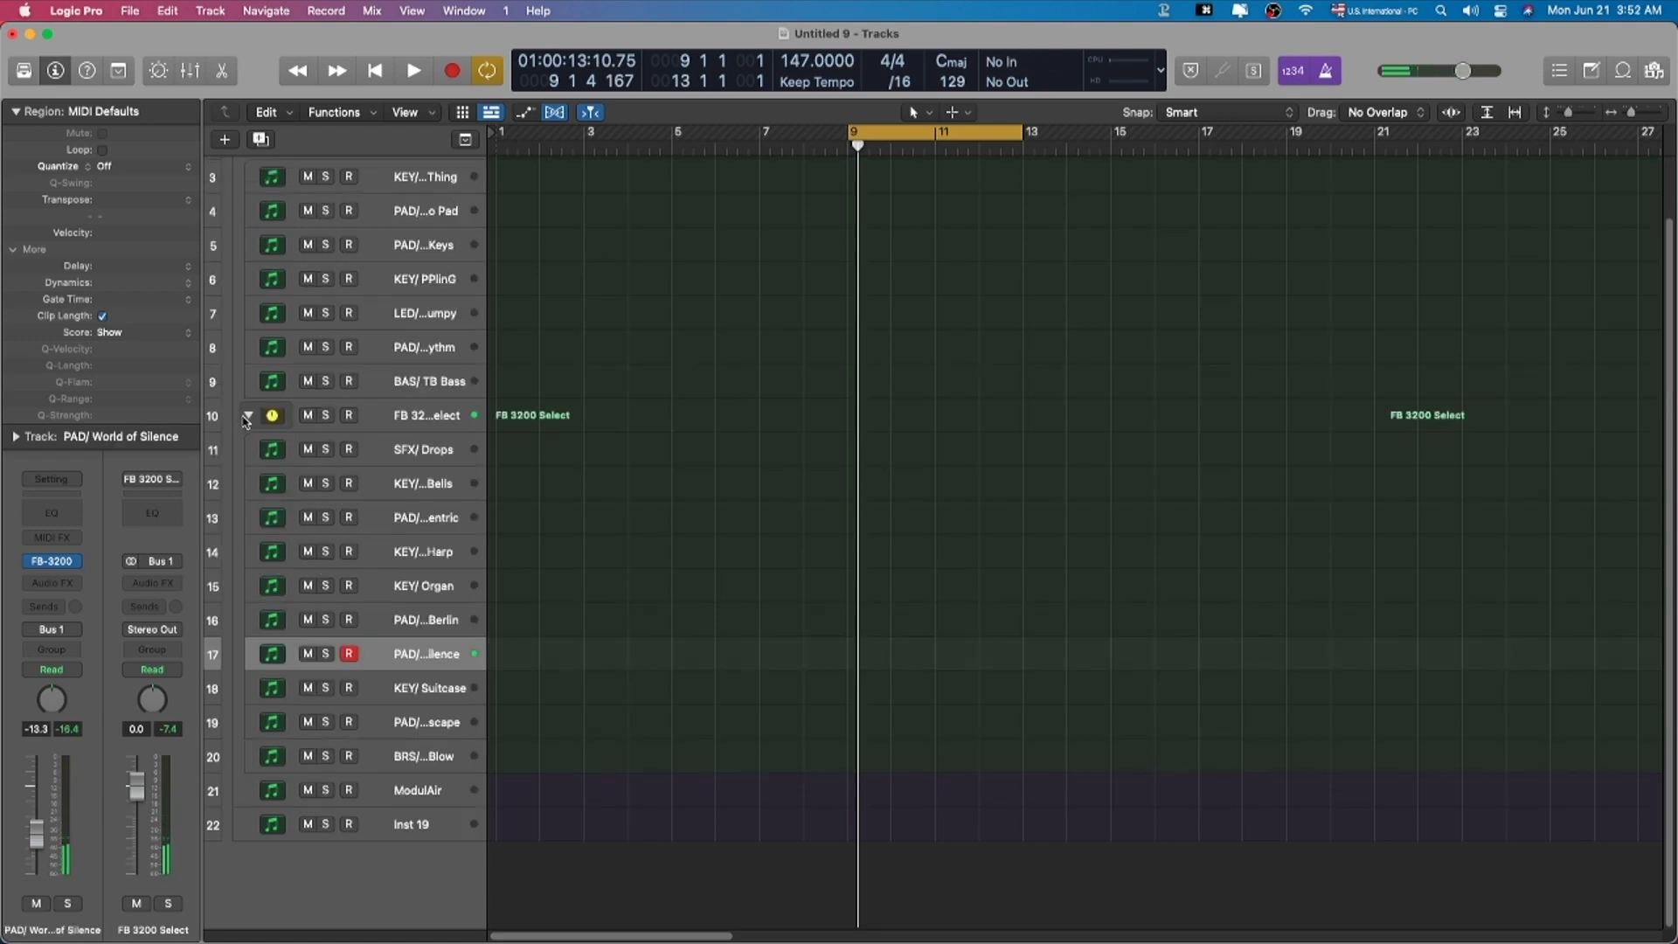
Step: Collapse both FB stacks and add a new software instrument track, Inst 20
{"action": "left_click", "coordinate": [247, 416]}
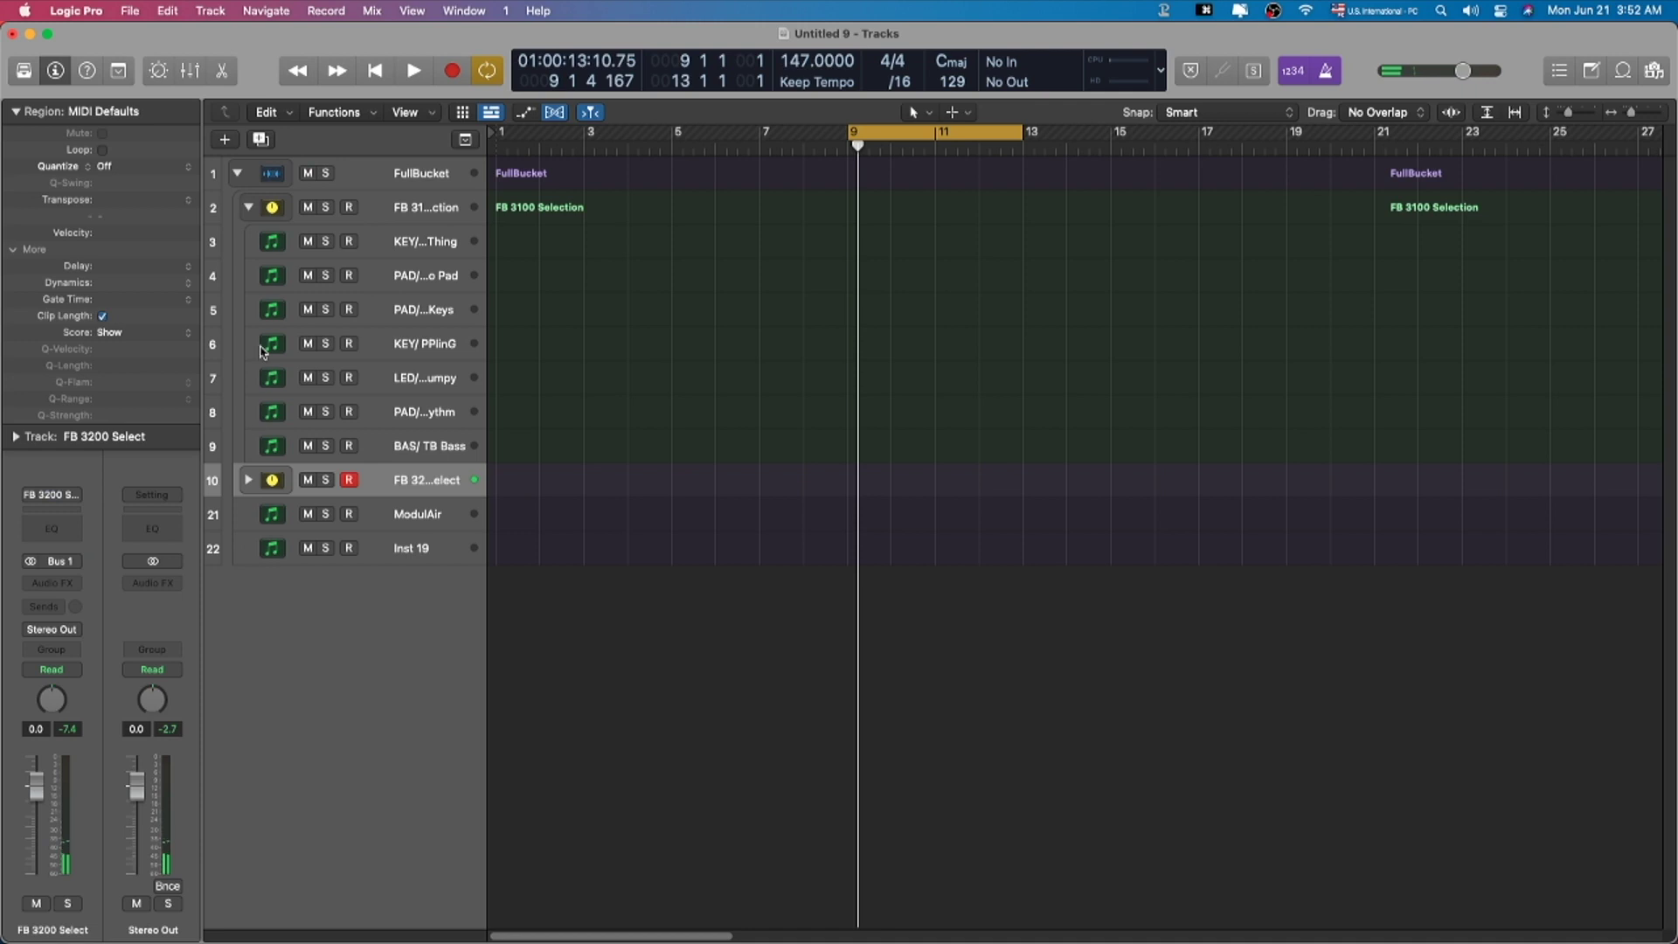
{"action": "left_click", "coordinate": [249, 209]}
{"action": "left_click", "coordinate": [367, 314]}
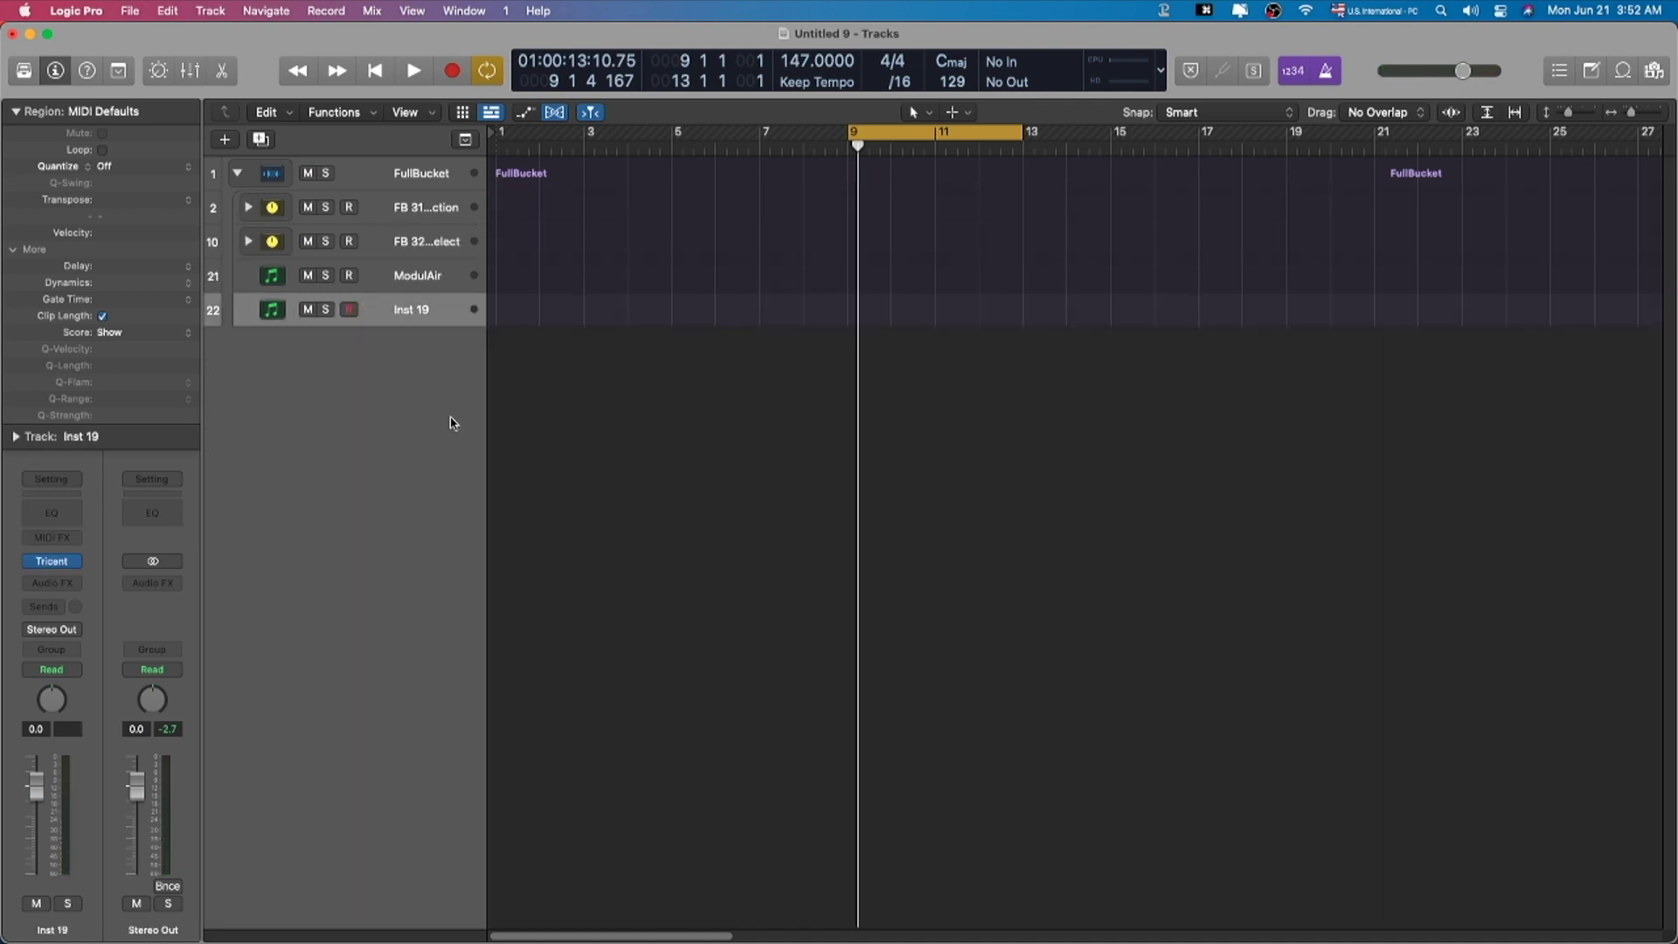
{"action": "key", "text": "x"}
{"action": "key", "text": "x"}
{"action": "key", "text": "alt+super+s"}
{"action": "key", "text": "x"}
Step: Open Inst 20's instrument plug-in list in the Mixer and dismiss it unchanged
{"action": "left_click", "coordinate": [603, 496]}
{"action": "mouse_move", "coordinate": [681, 908]}
{"action": "left_click", "coordinate": [923, 526]}
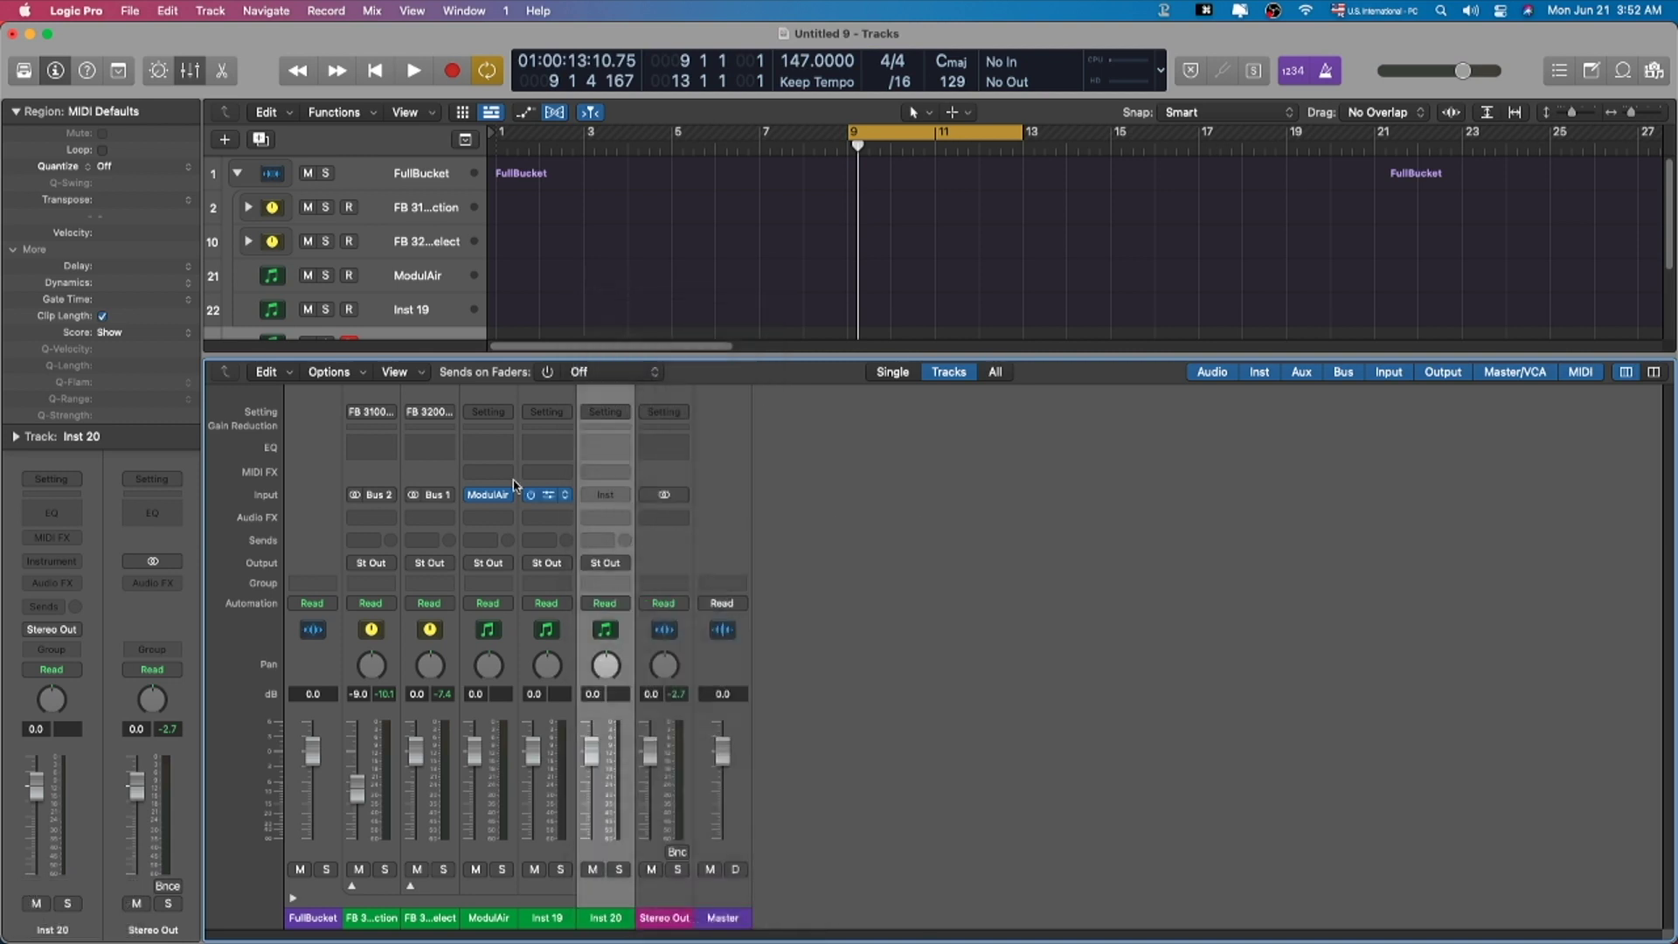
{"action": "key", "text": "x"}
Step: Open the ModulAir synth's plug-in window from the Mixer
{"action": "left_click", "coordinate": [414, 287]}
{"action": "key", "text": "x"}
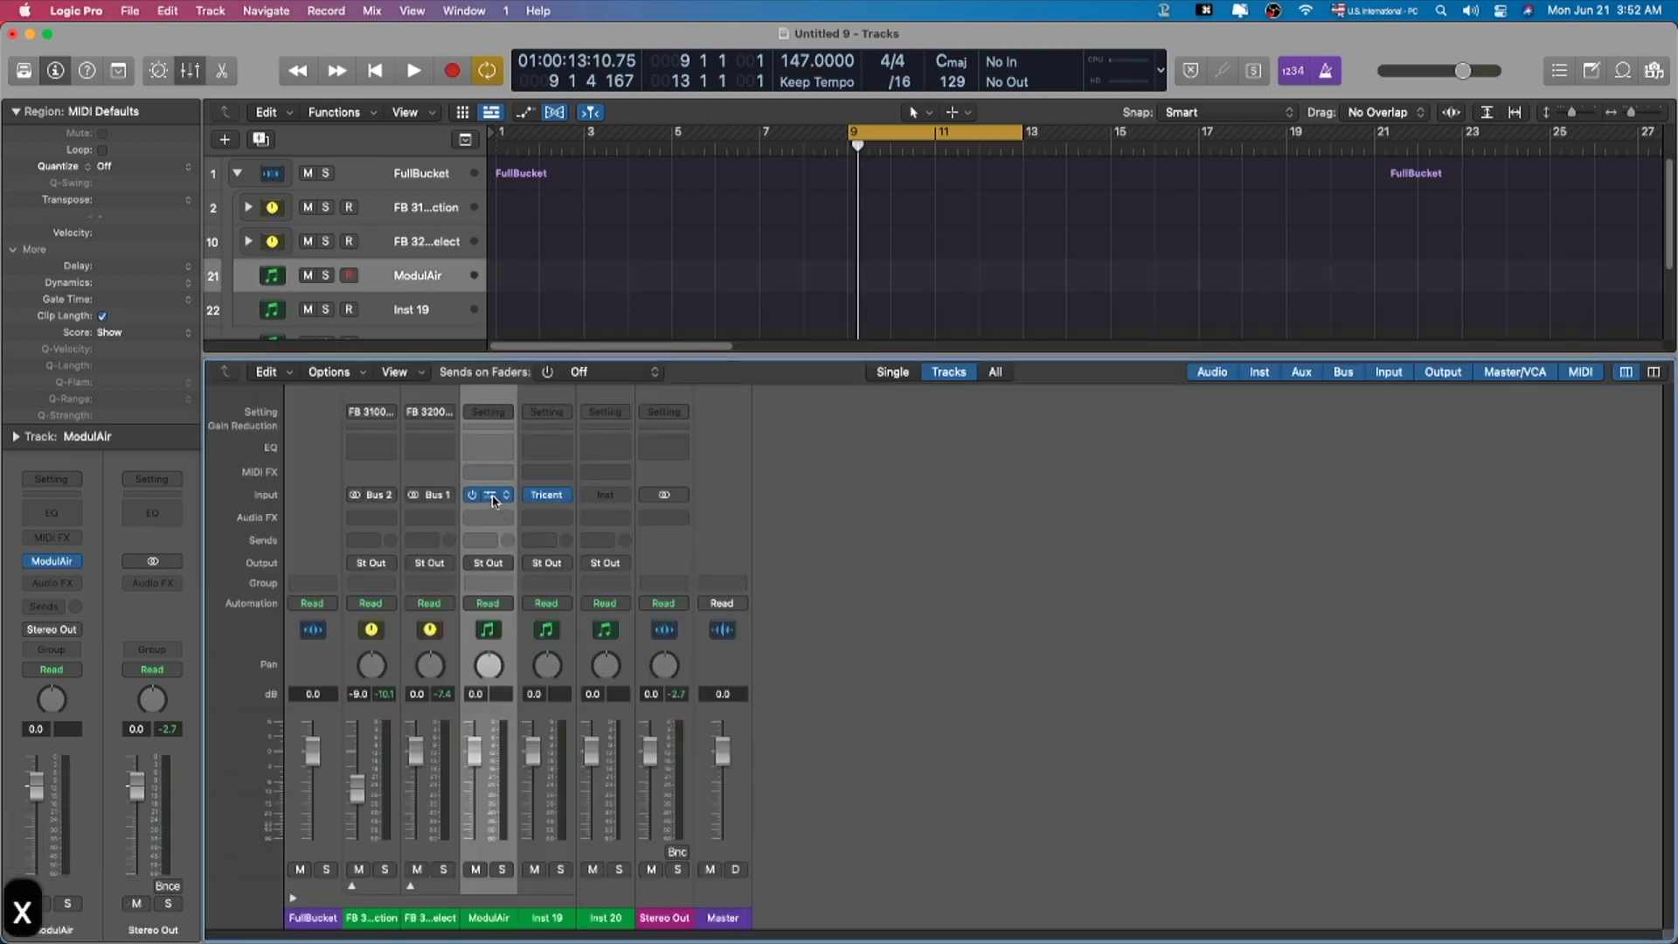
{"action": "left_click", "coordinate": [492, 495]}
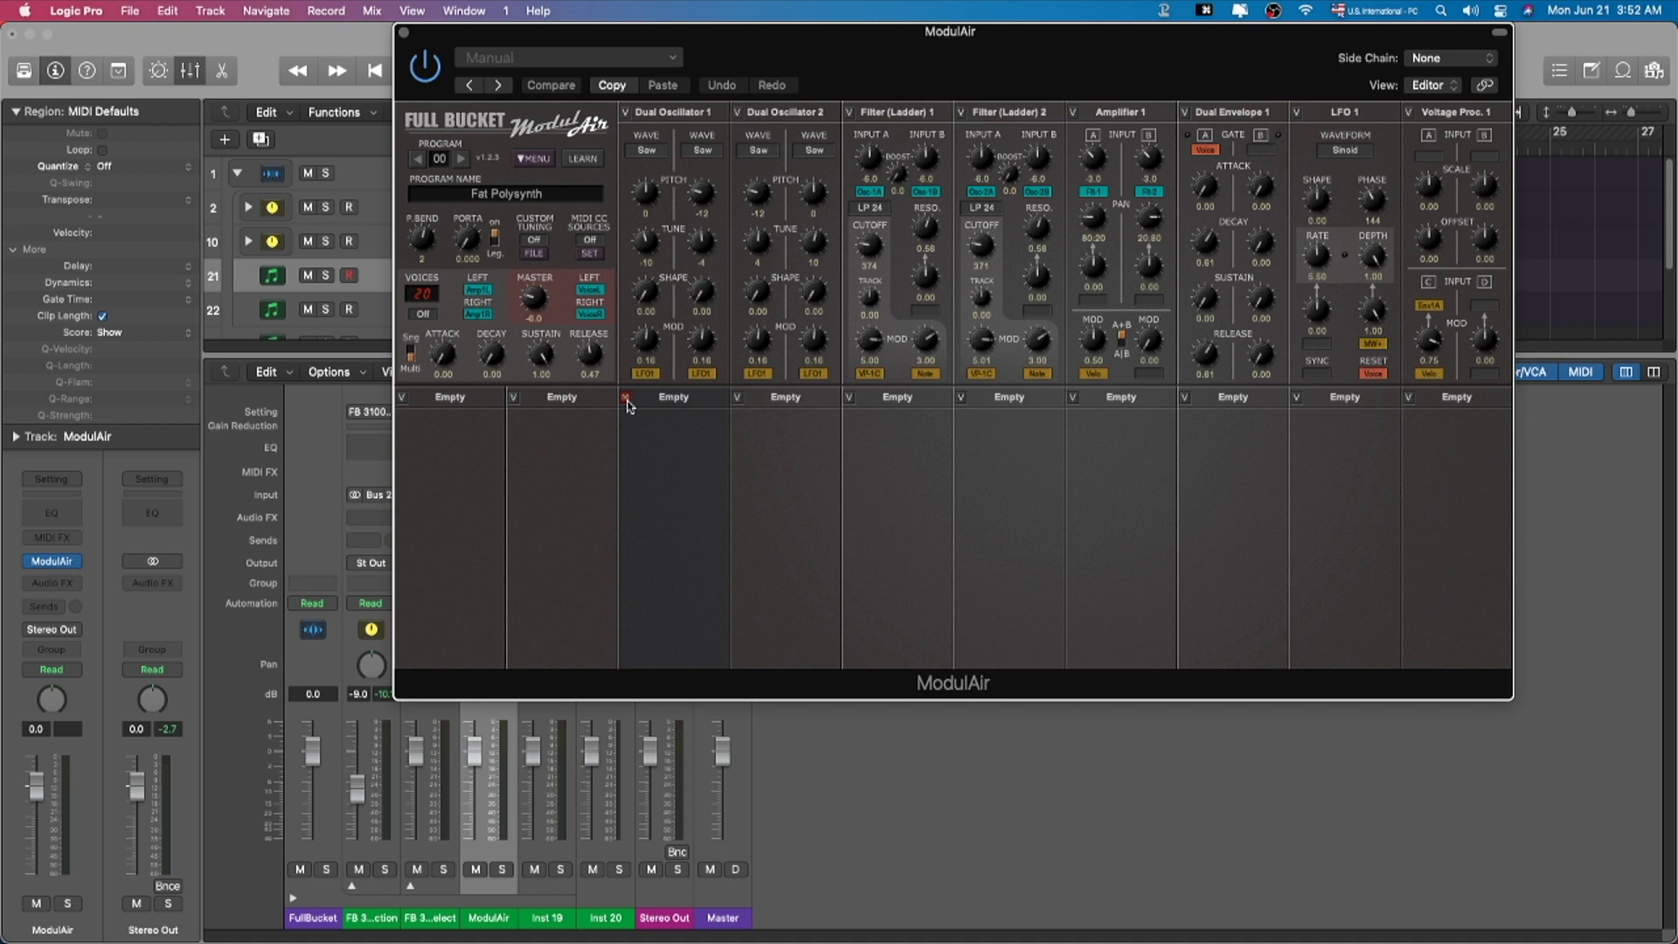
Step: Add an Oscillator module to ModulAir's third Empty slot, then close the plug-in
{"action": "left_click", "coordinate": [683, 394]}
{"action": "mouse_move", "coordinate": [682, 440]}
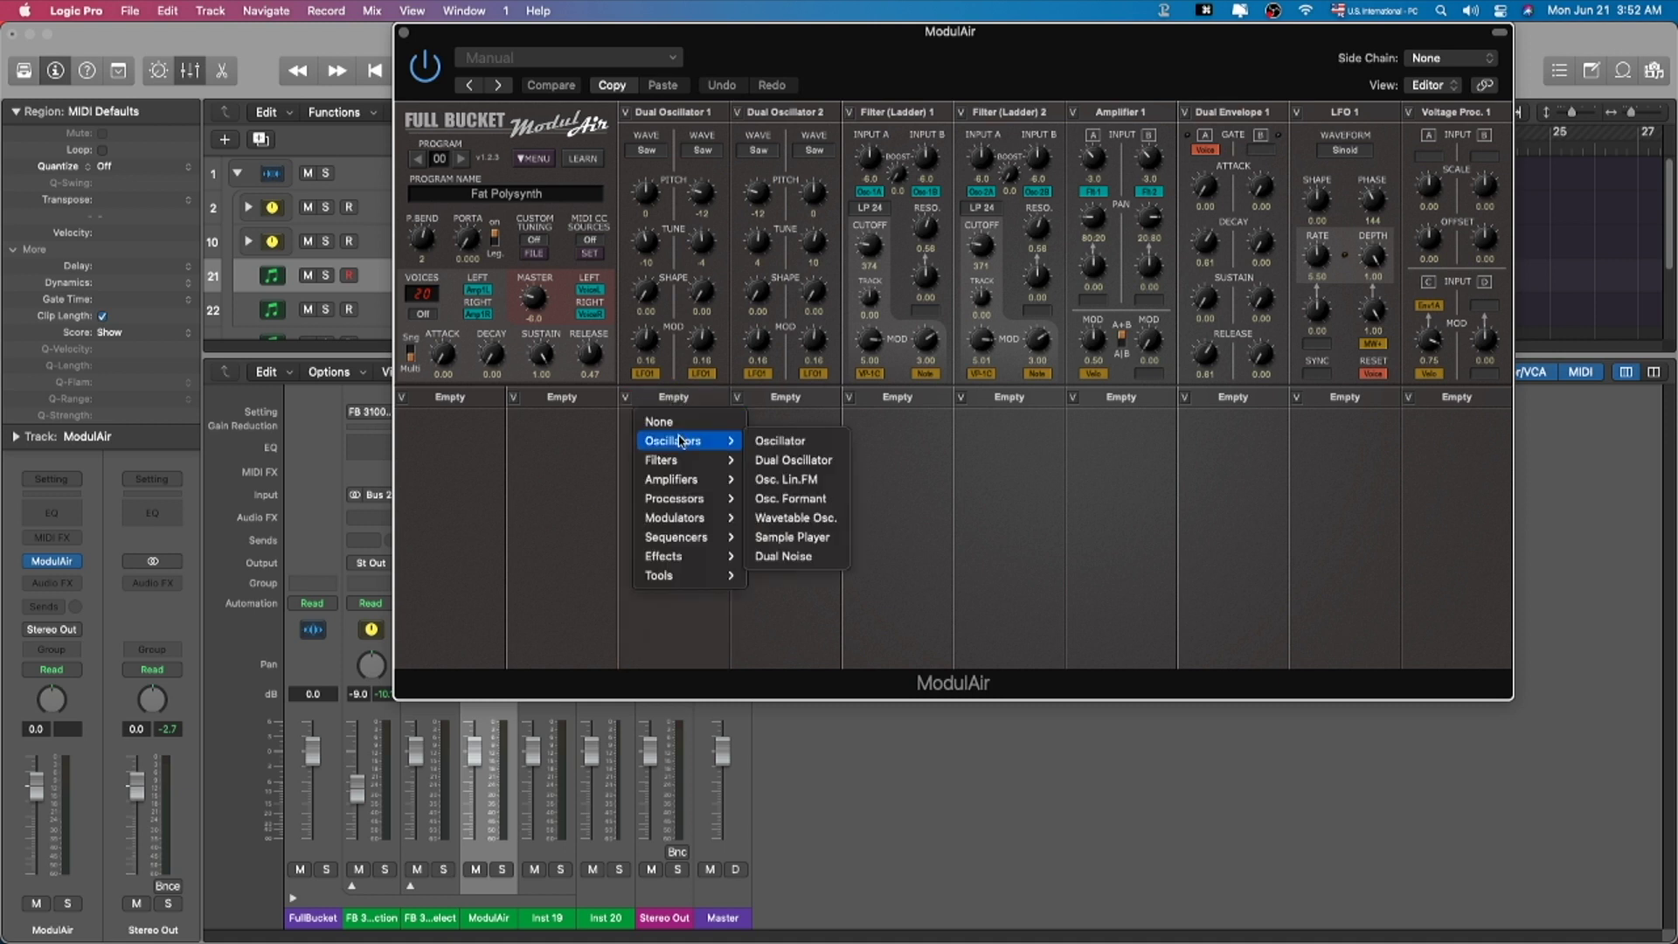
{"action": "left_click", "coordinate": [789, 443]}
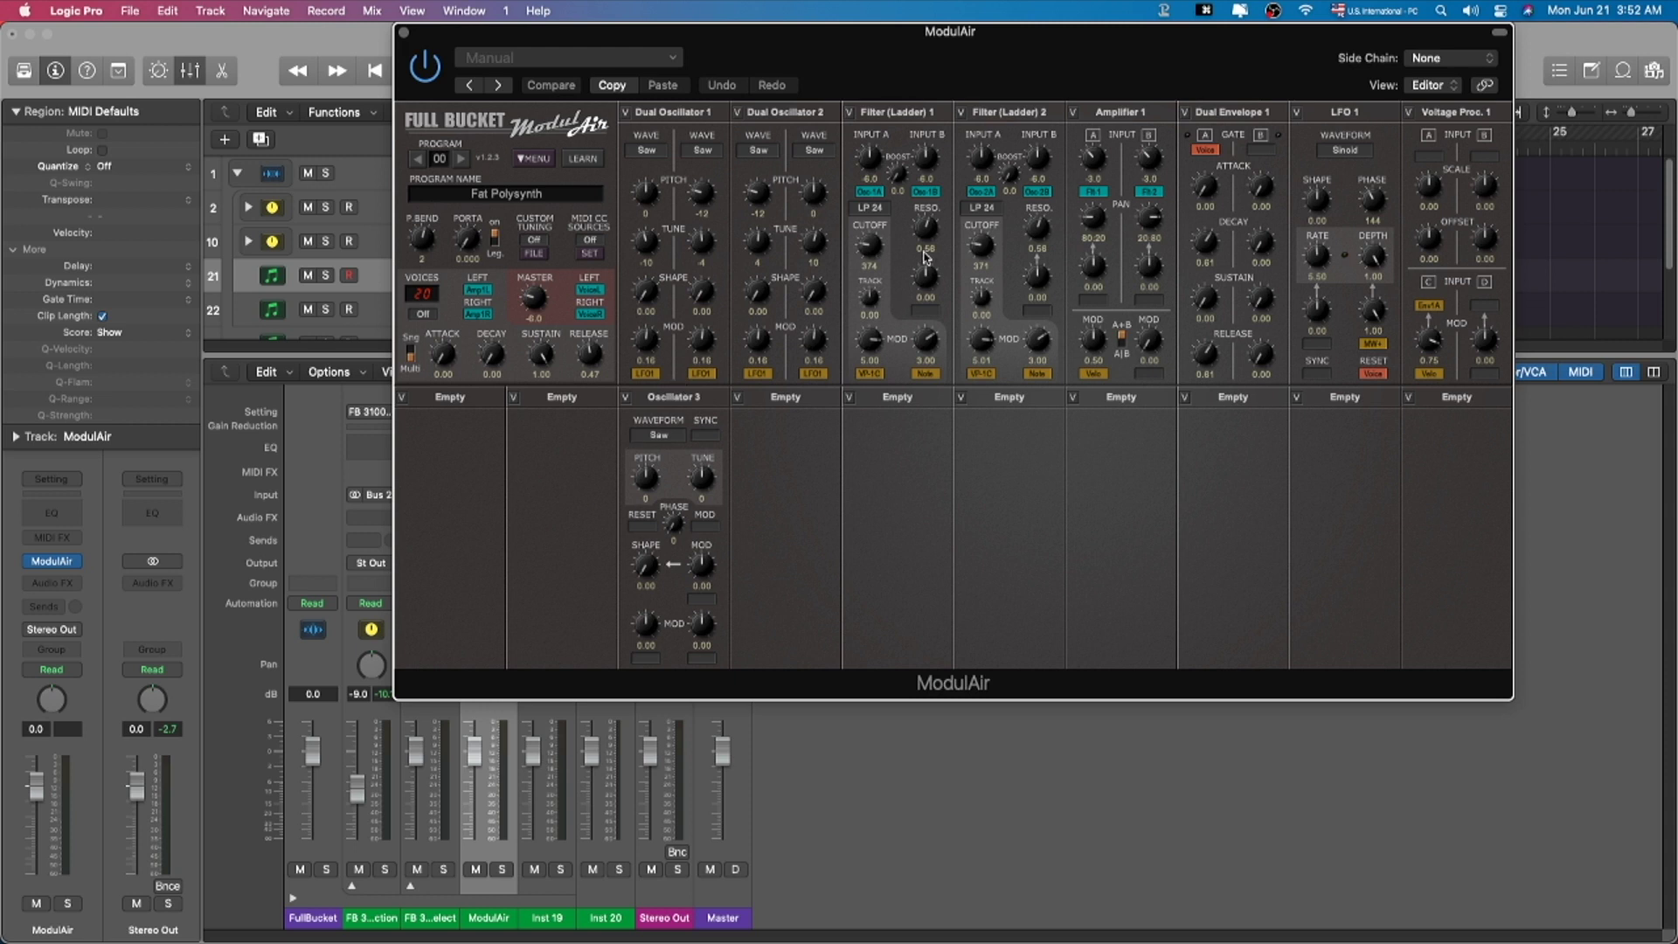
{"action": "left_click_drag", "start_coordinate": [911, 98], "coordinate": [862, 96]}
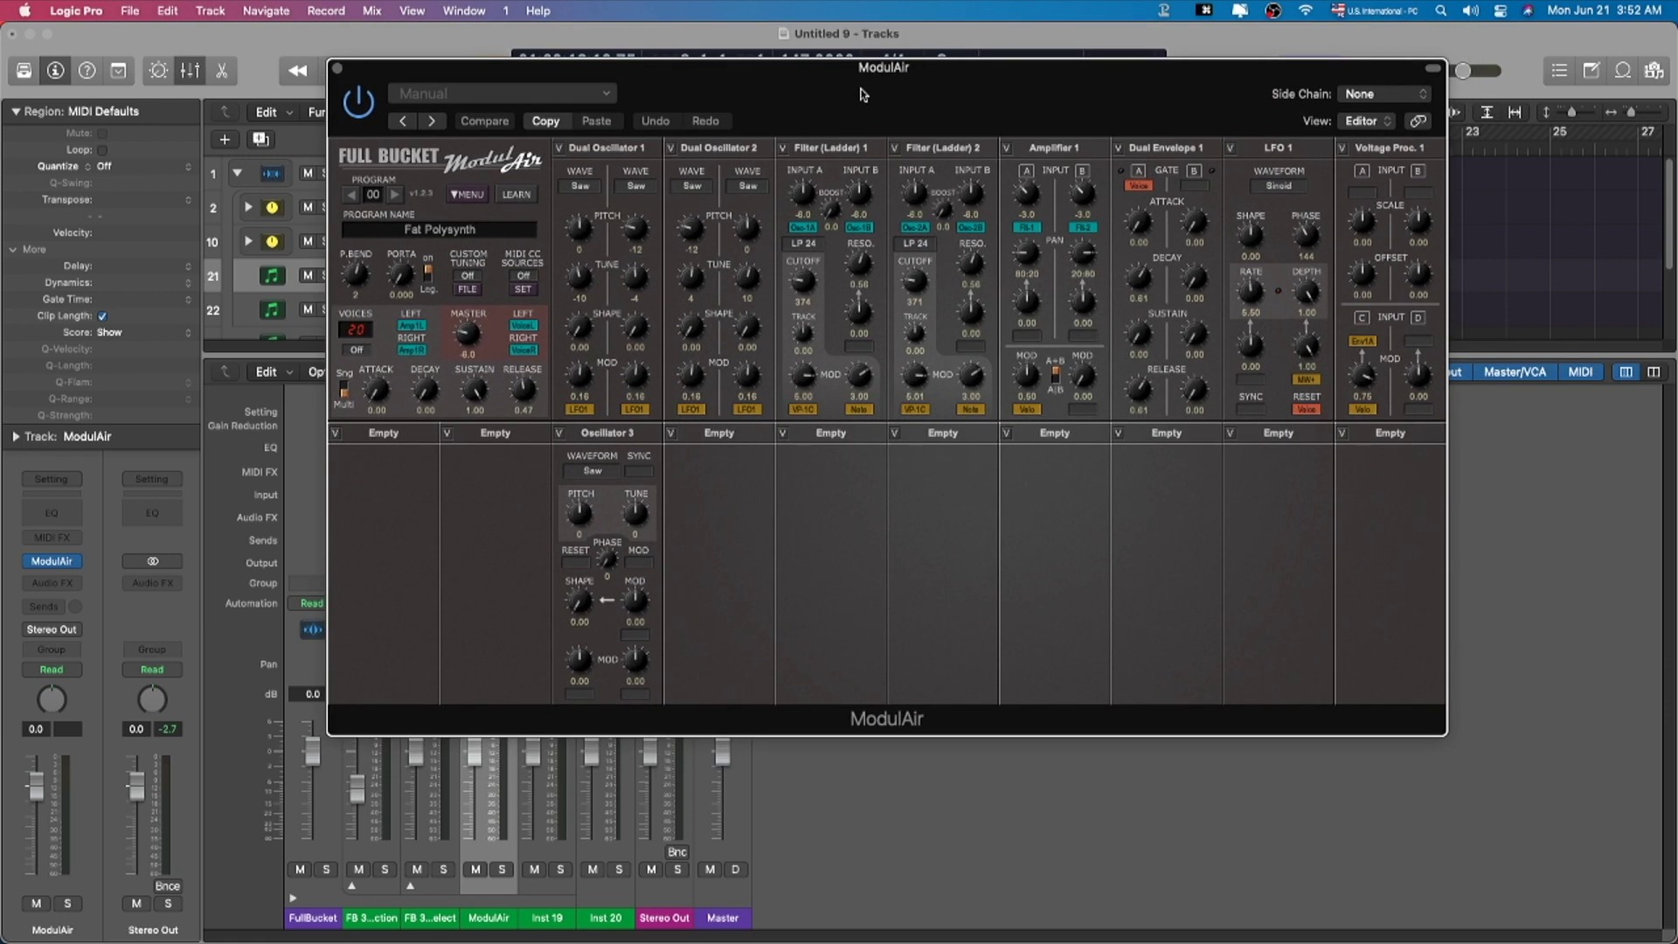
{"action": "key", "text": "super+w"}
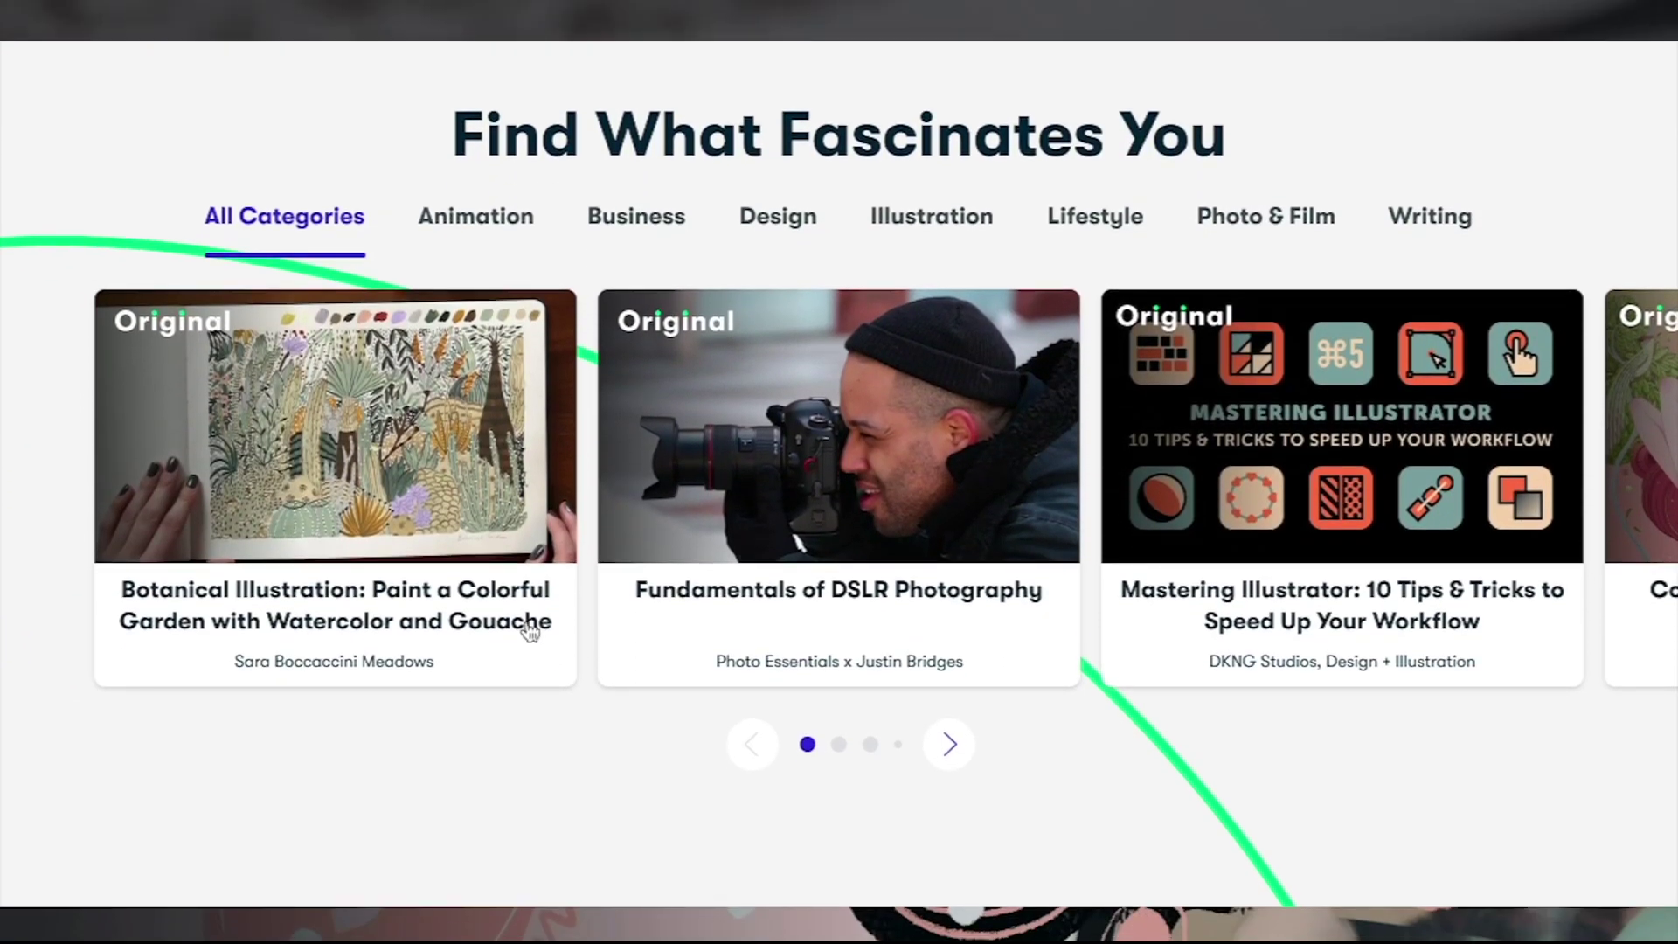
Step: Open the Botanical Illustration class and view its Reviews, Discussions and Projects & Resources sections
{"action": "mouse_move", "coordinate": [444, 525]}
{"action": "left_click", "coordinate": [389, 456]}
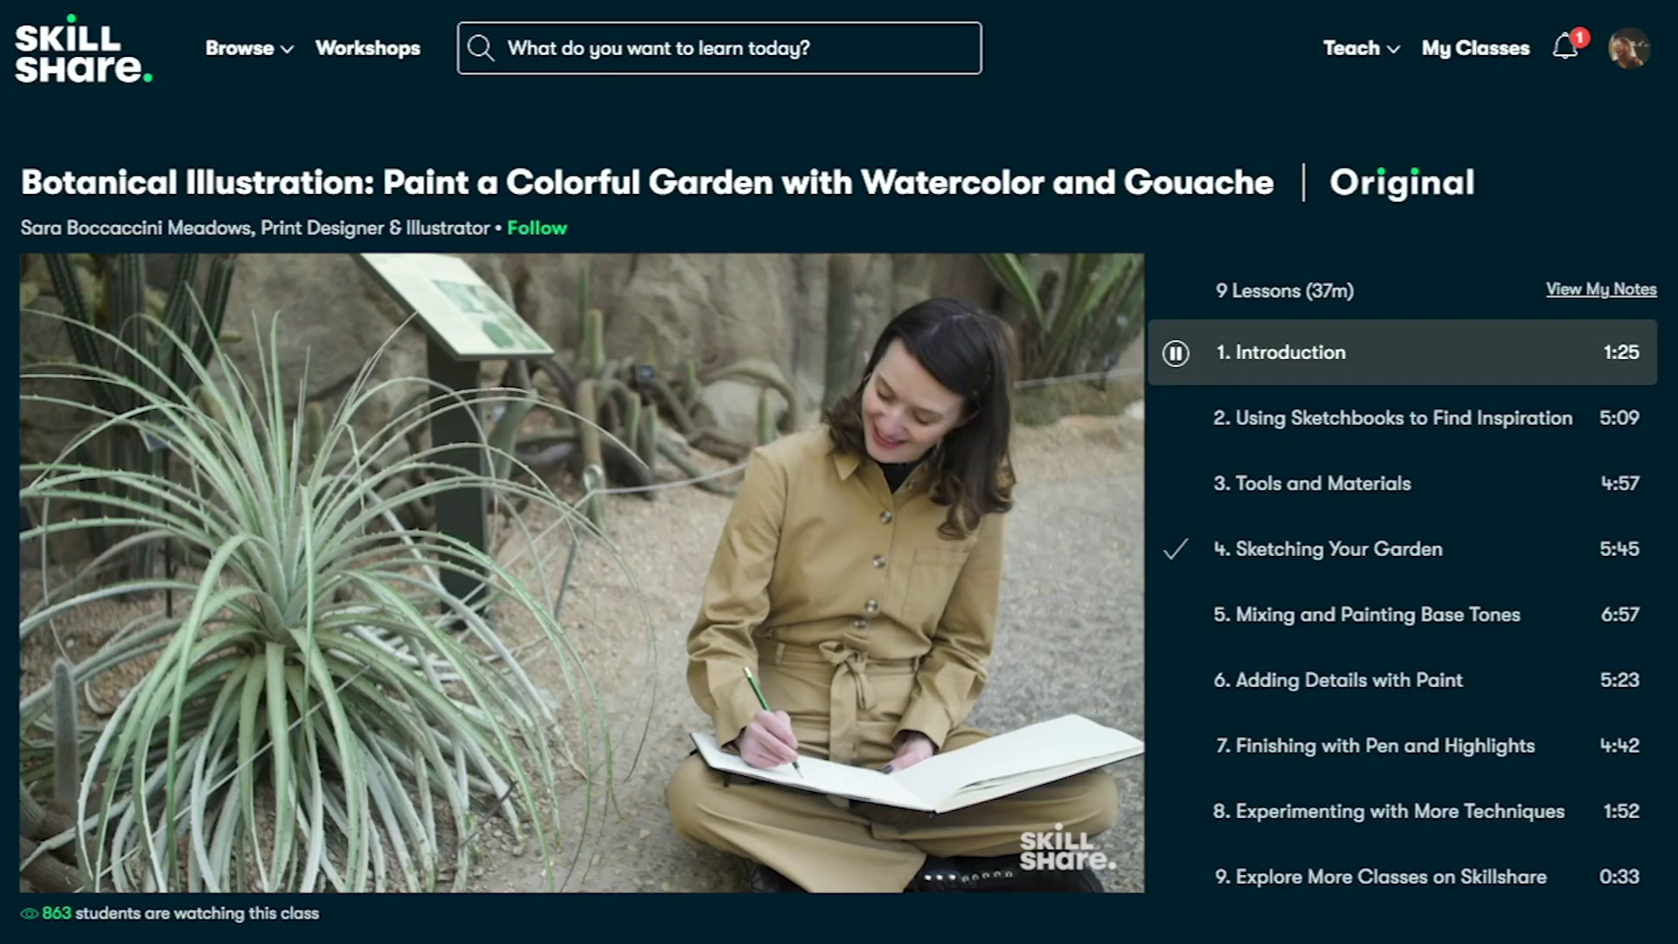
{"action": "scroll", "coordinate": [839, 471], "scroll_direction": "down", "scroll_amount": 7}
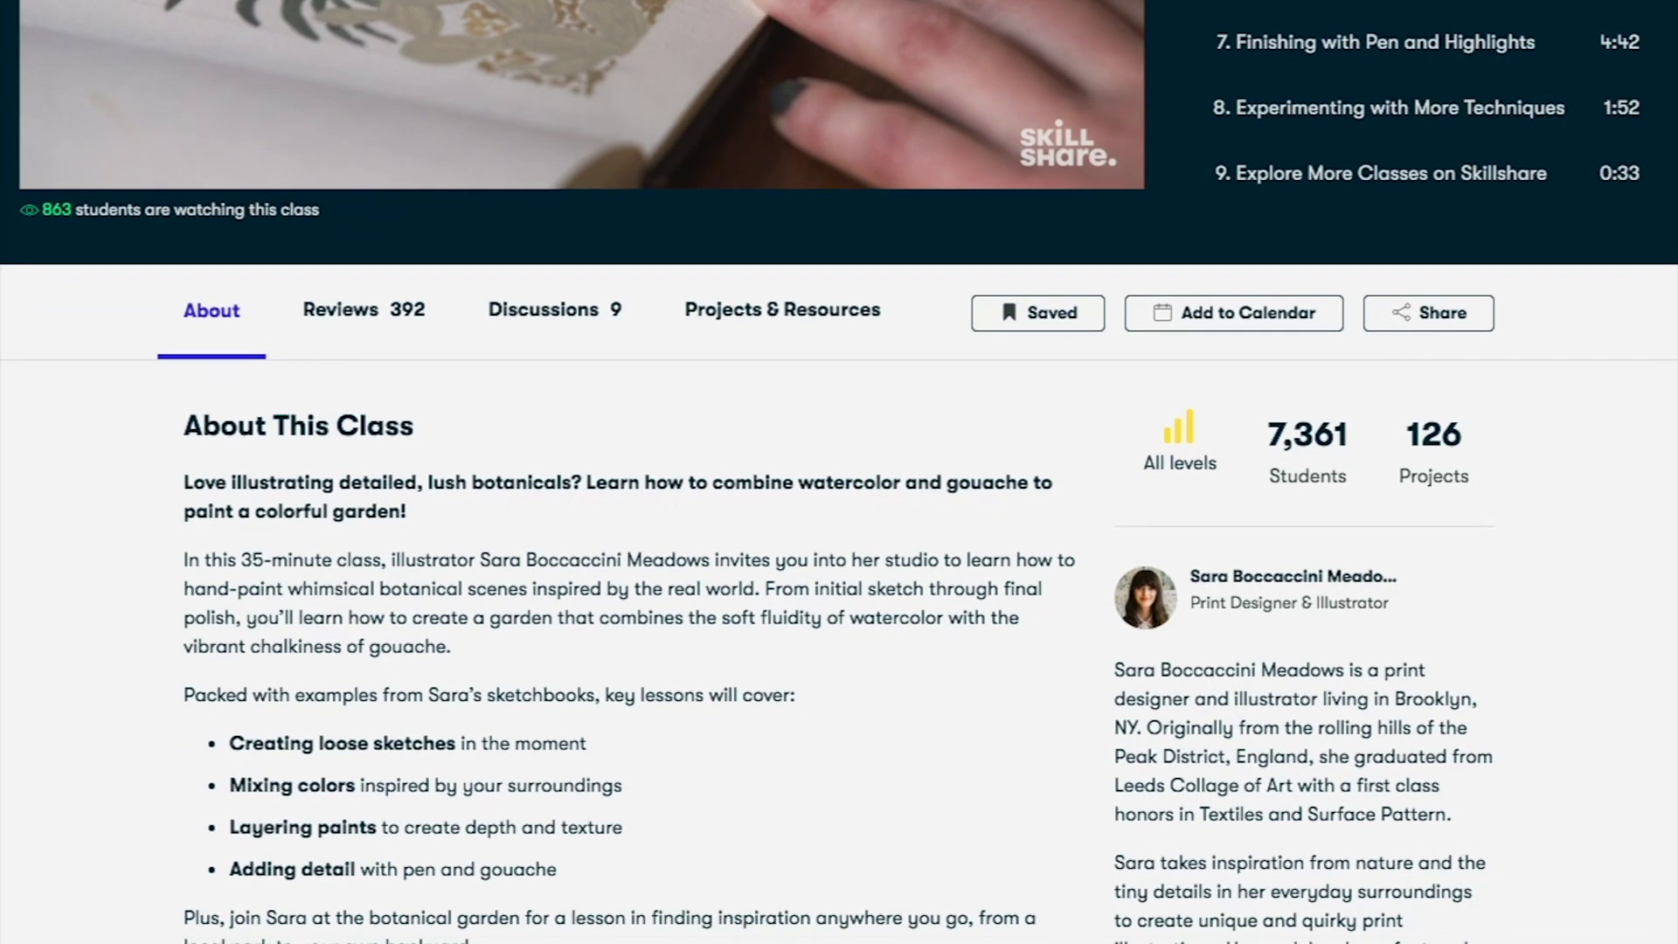
{"action": "left_click", "coordinate": [364, 313]}
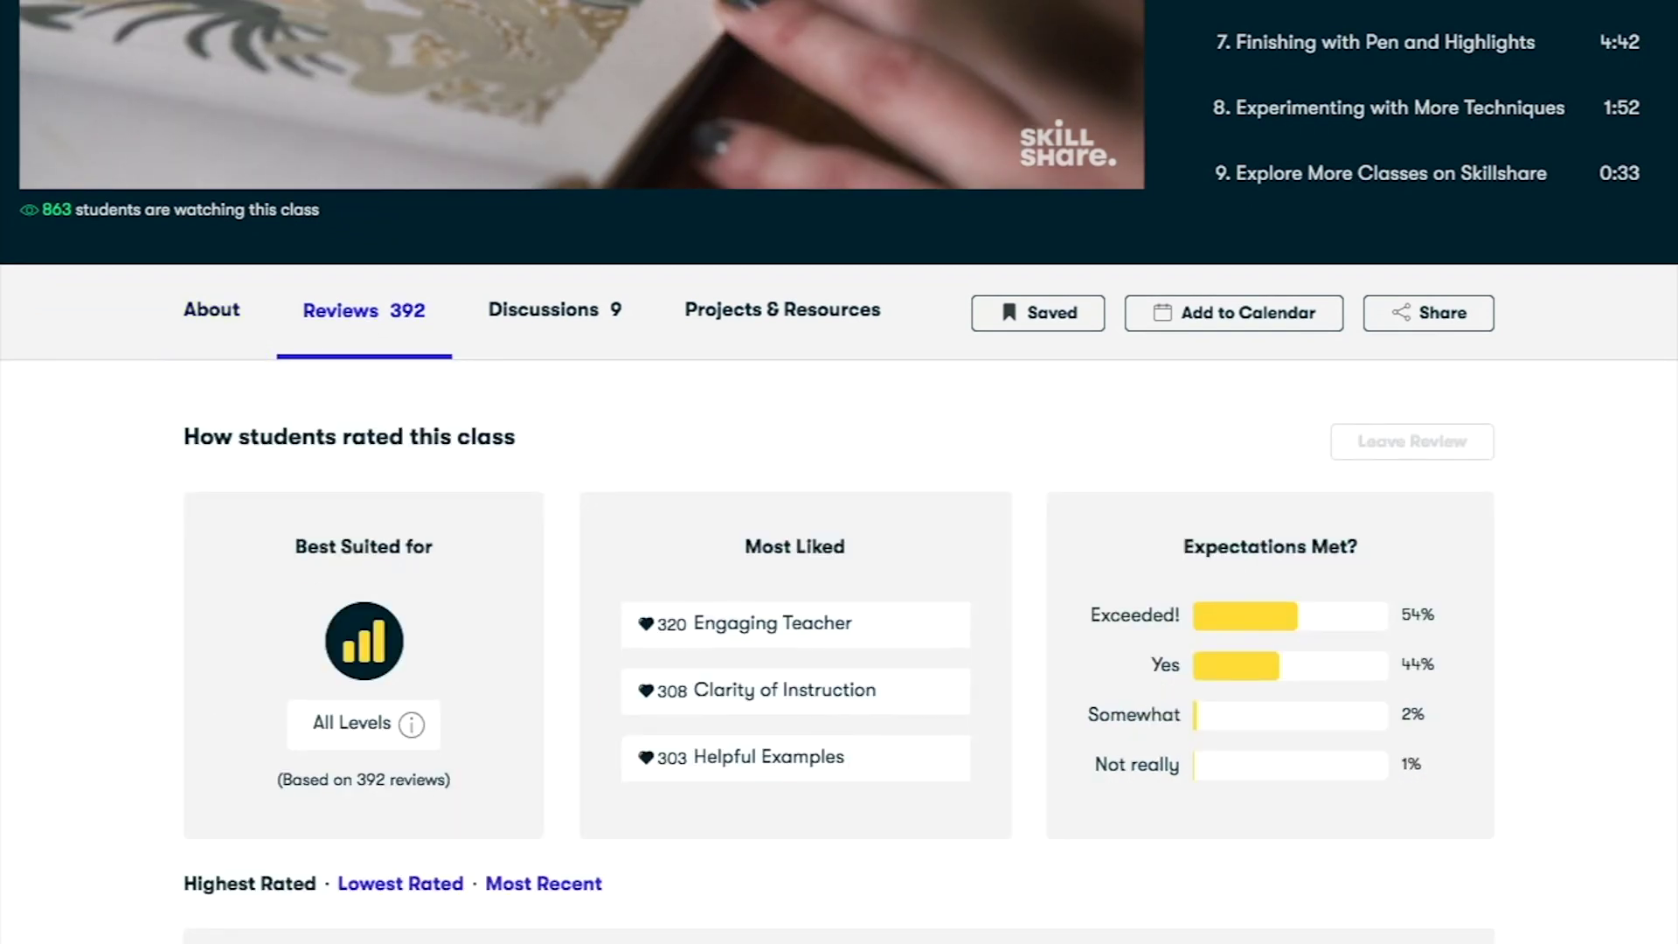
{"action": "left_click", "coordinate": [546, 333]}
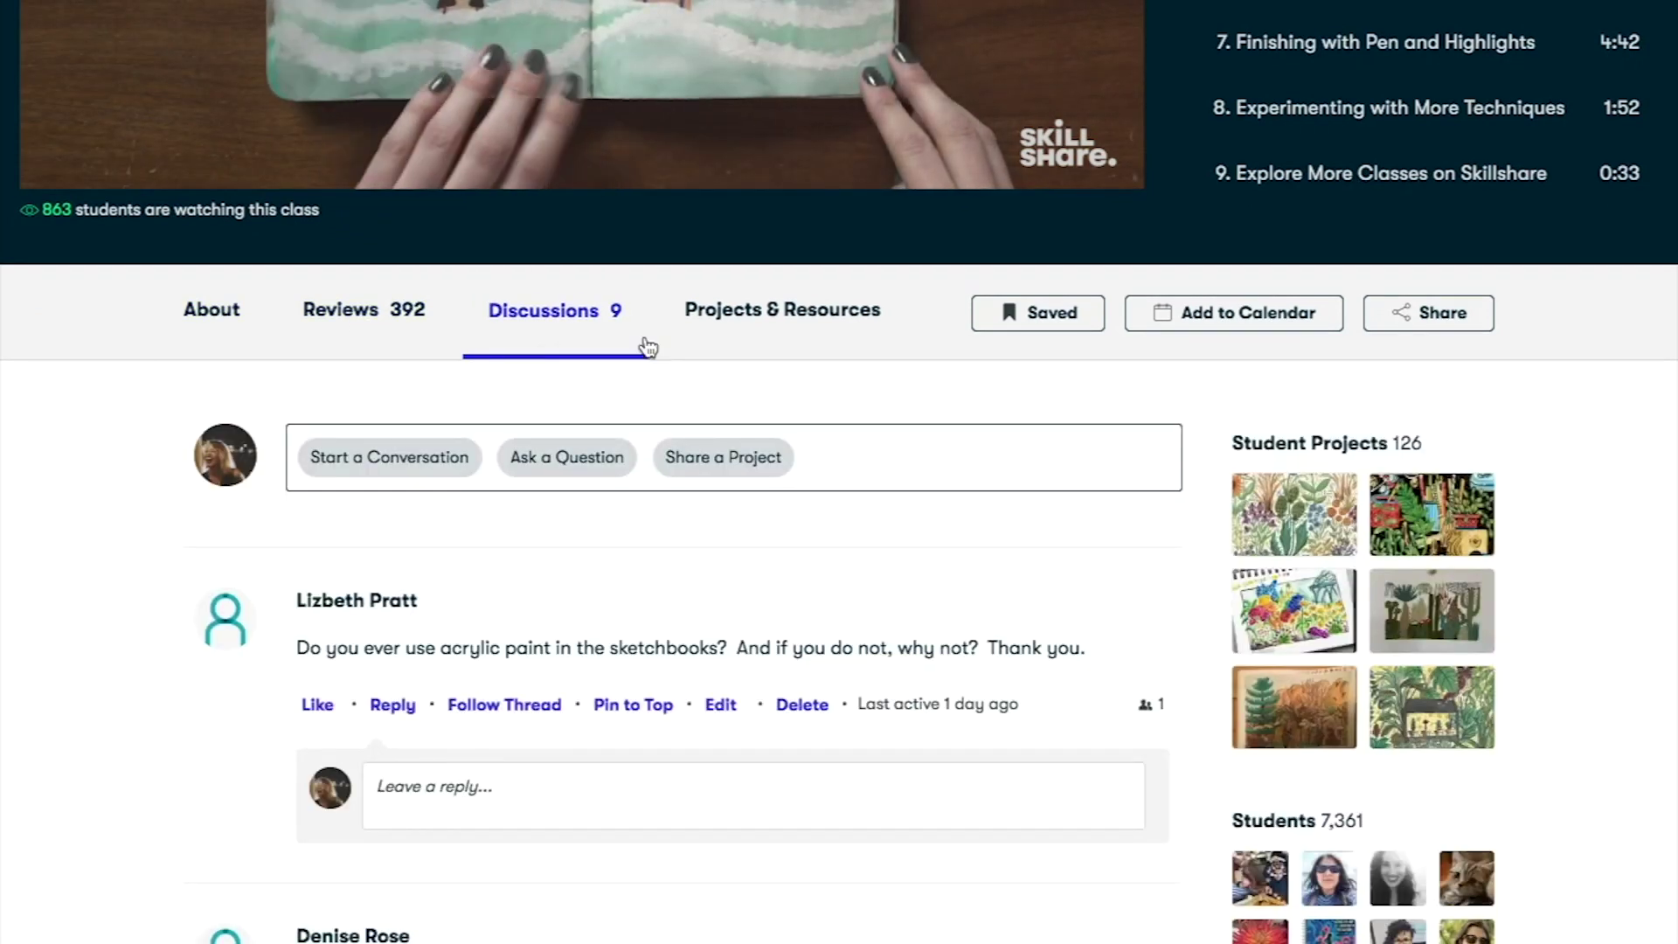
{"action": "left_click", "coordinate": [782, 311]}
{"action": "scroll", "coordinate": [782, 472], "scroll_direction": "down", "scroll_amount": 1}
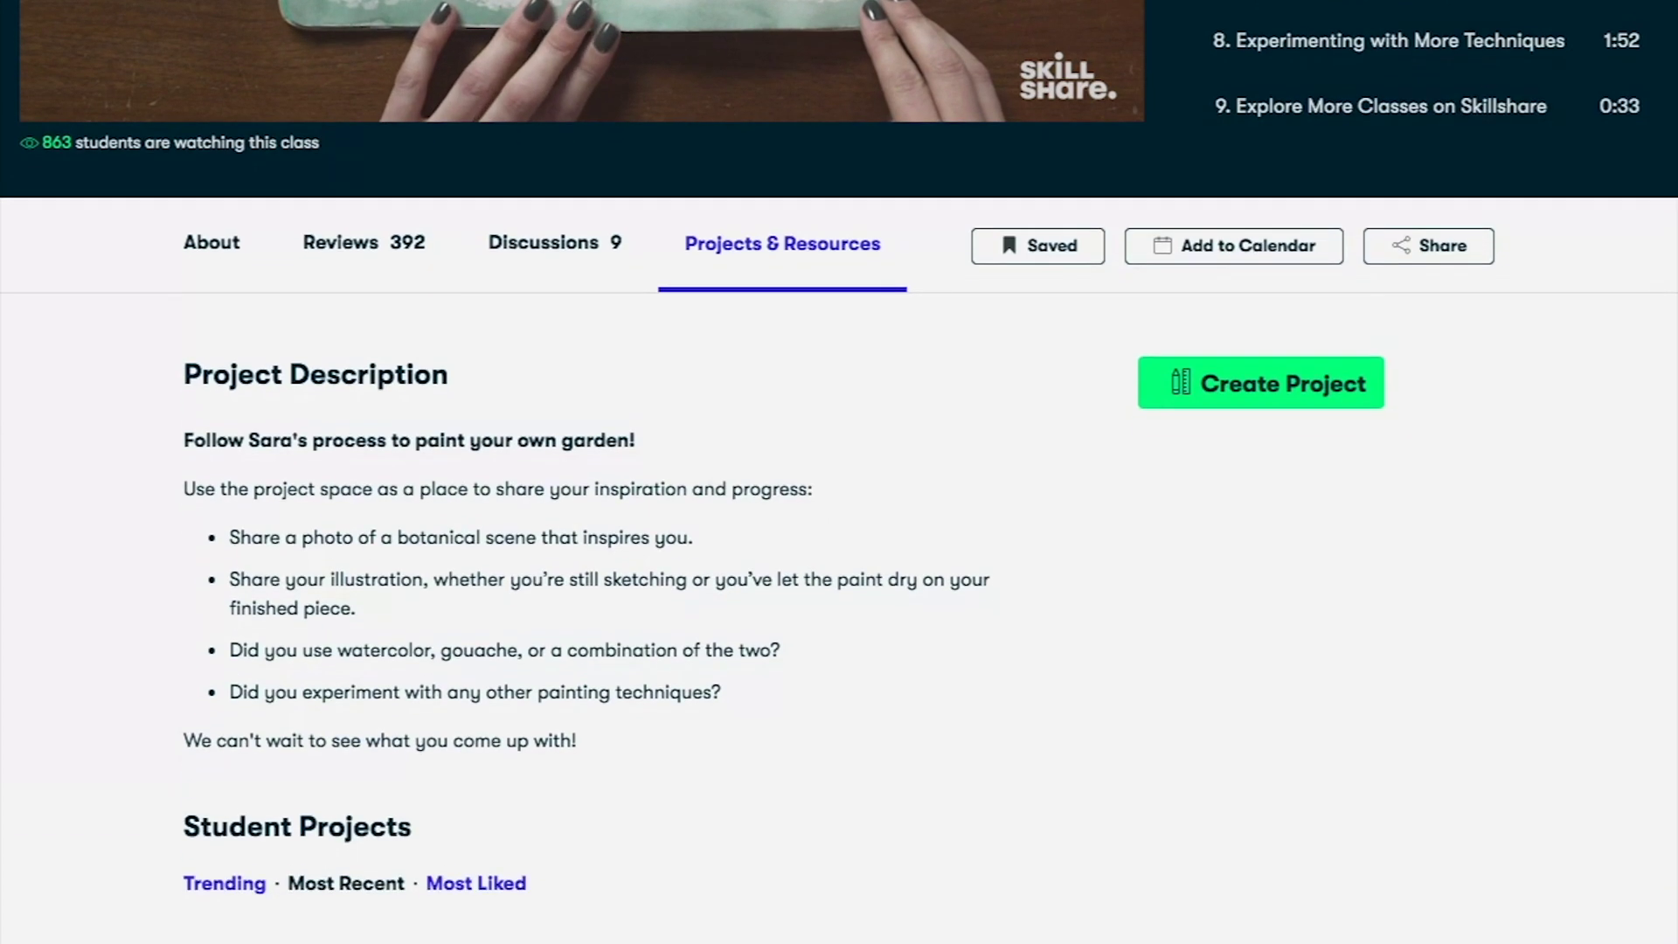
{"action": "scroll", "coordinate": [838, 472], "scroll_direction": "down", "scroll_amount": 1}
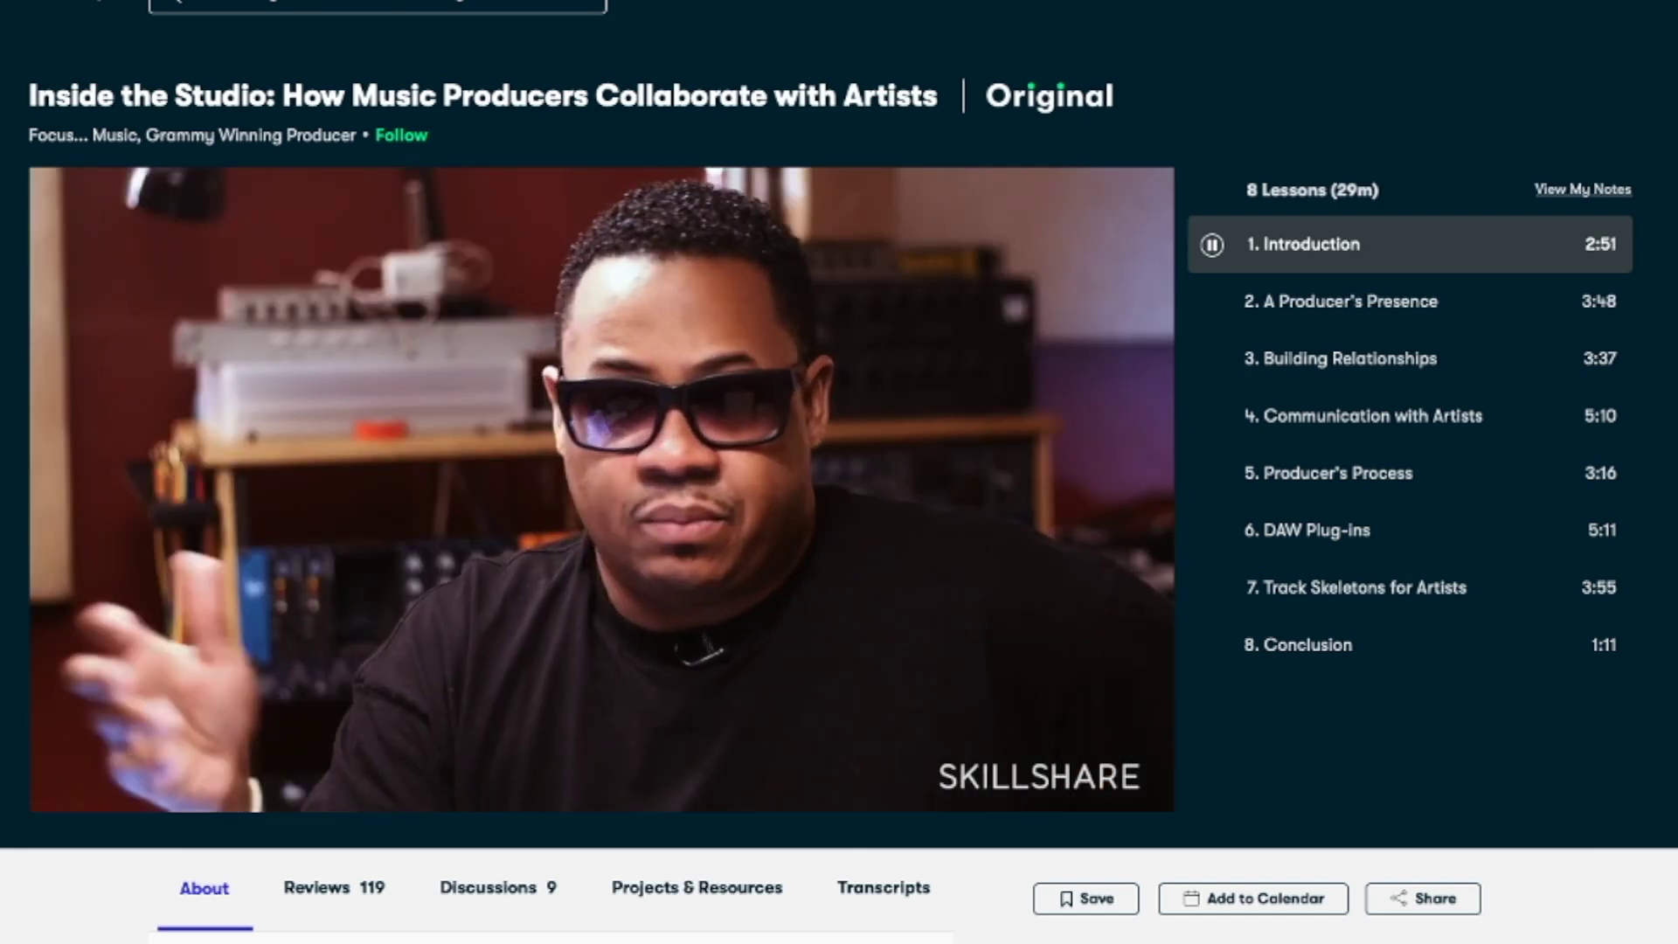
Step: Scroll the music producer class page and view its Reviews and Discussions tabs
{"action": "scroll", "coordinate": [839, 471], "scroll_direction": "down", "scroll_amount": 2}
{"action": "scroll", "coordinate": [839, 472], "scroll_direction": "down", "scroll_amount": 4}
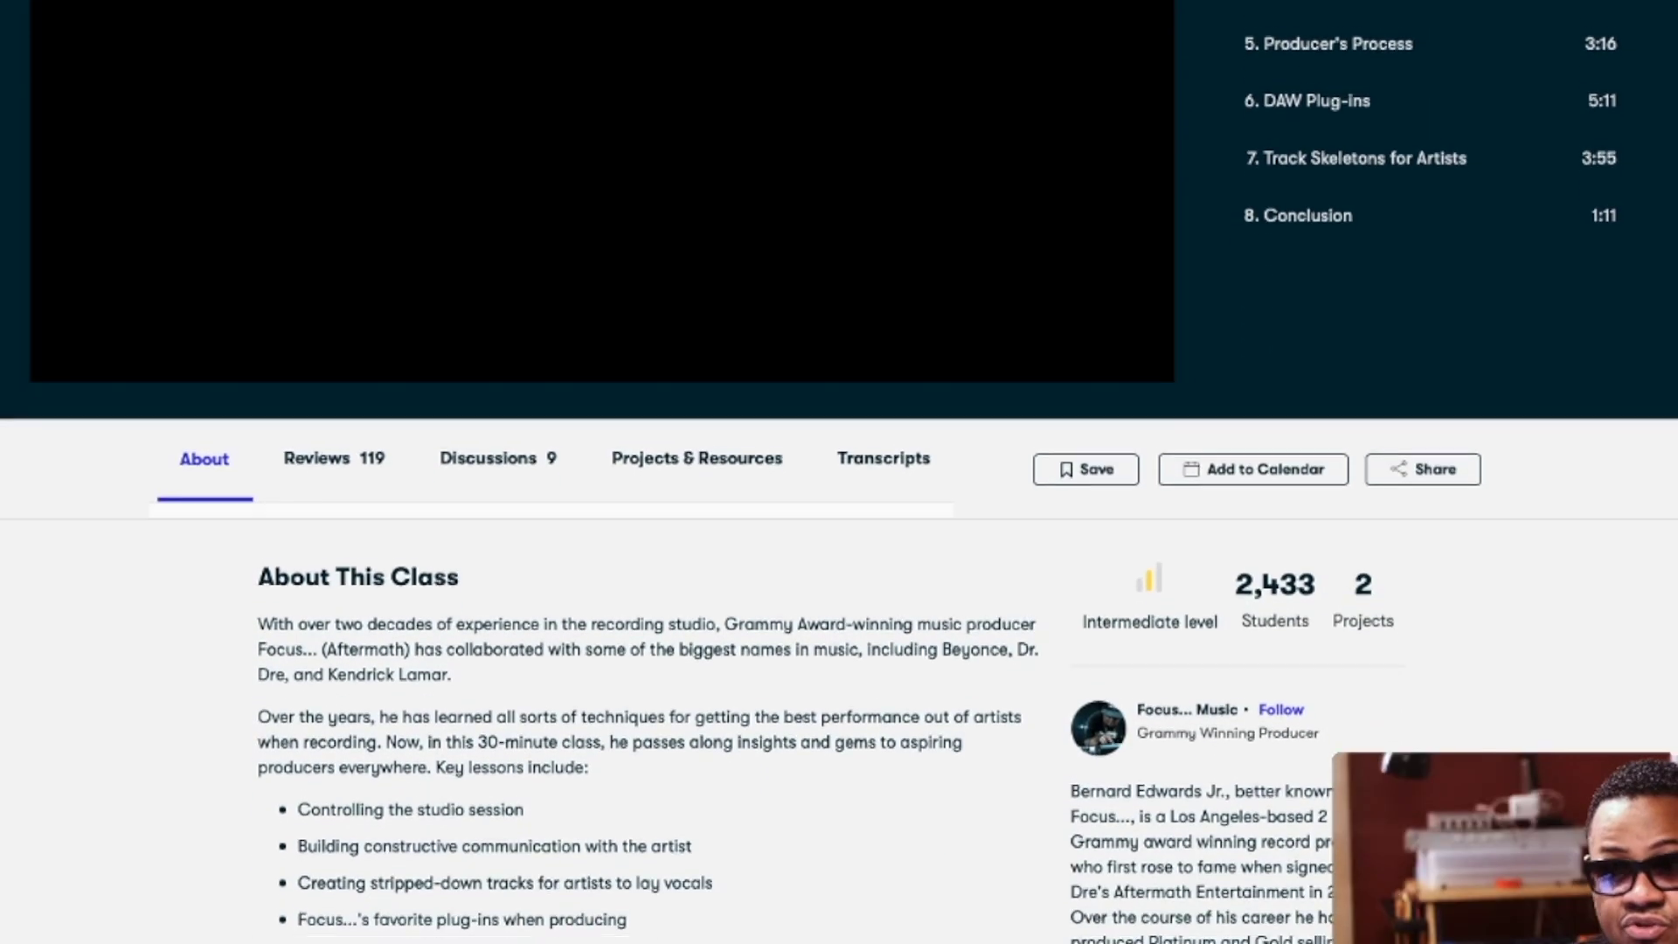
{"action": "scroll", "coordinate": [839, 472], "scroll_direction": "down", "scroll_amount": 3}
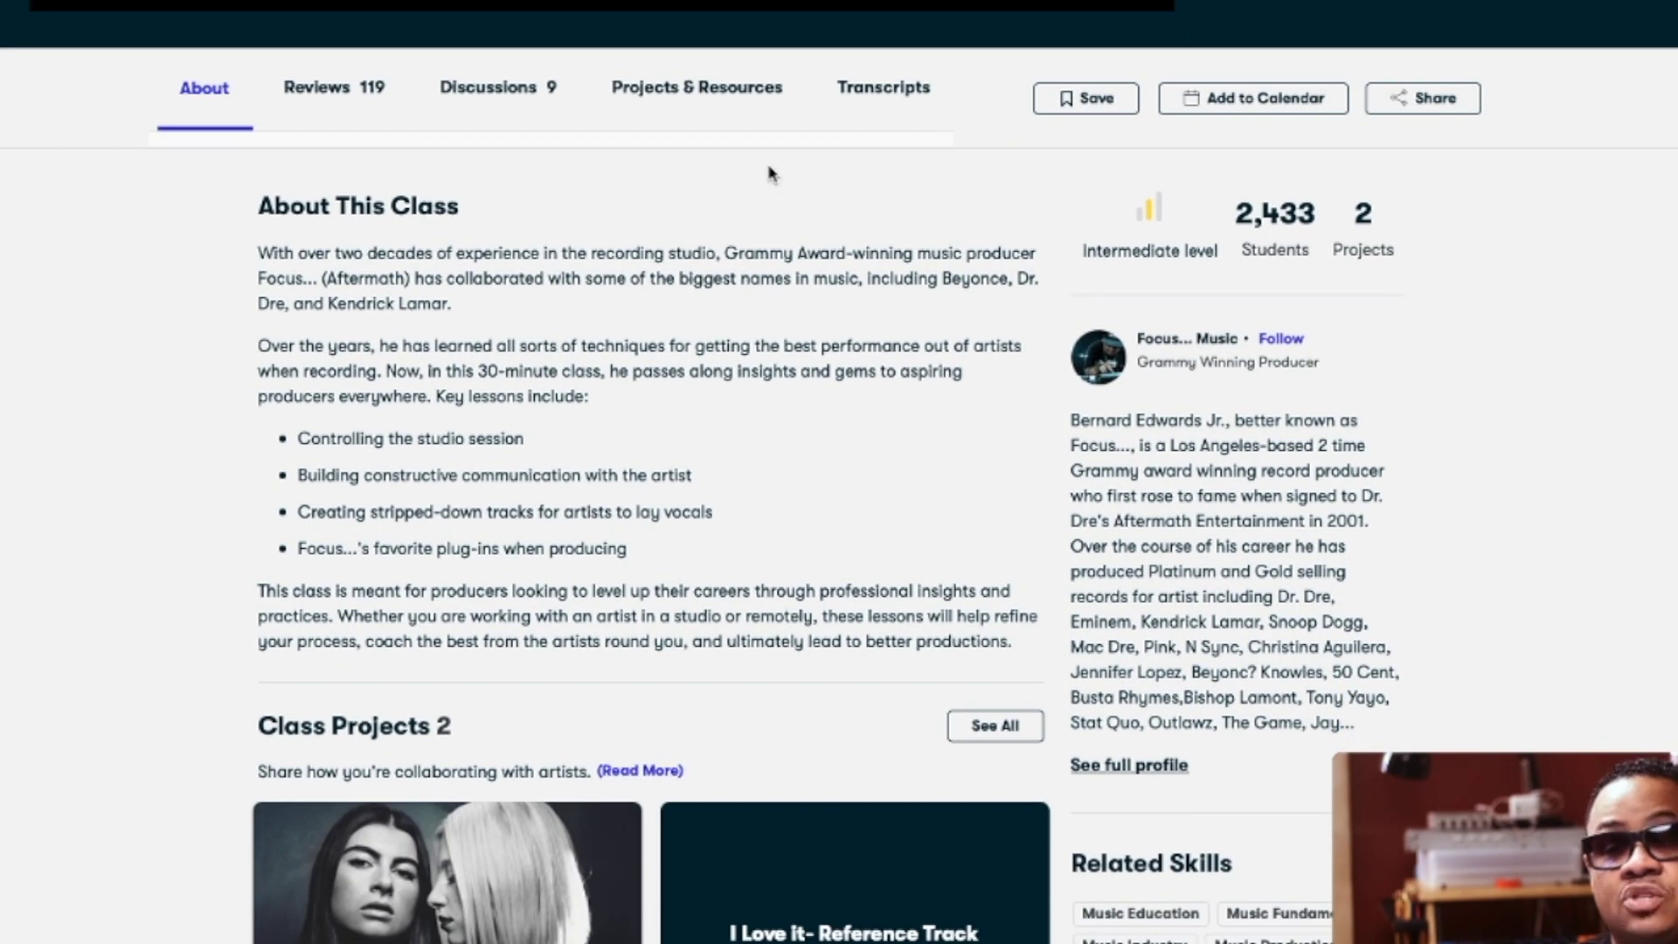
{"action": "left_click", "coordinate": [277, 105]}
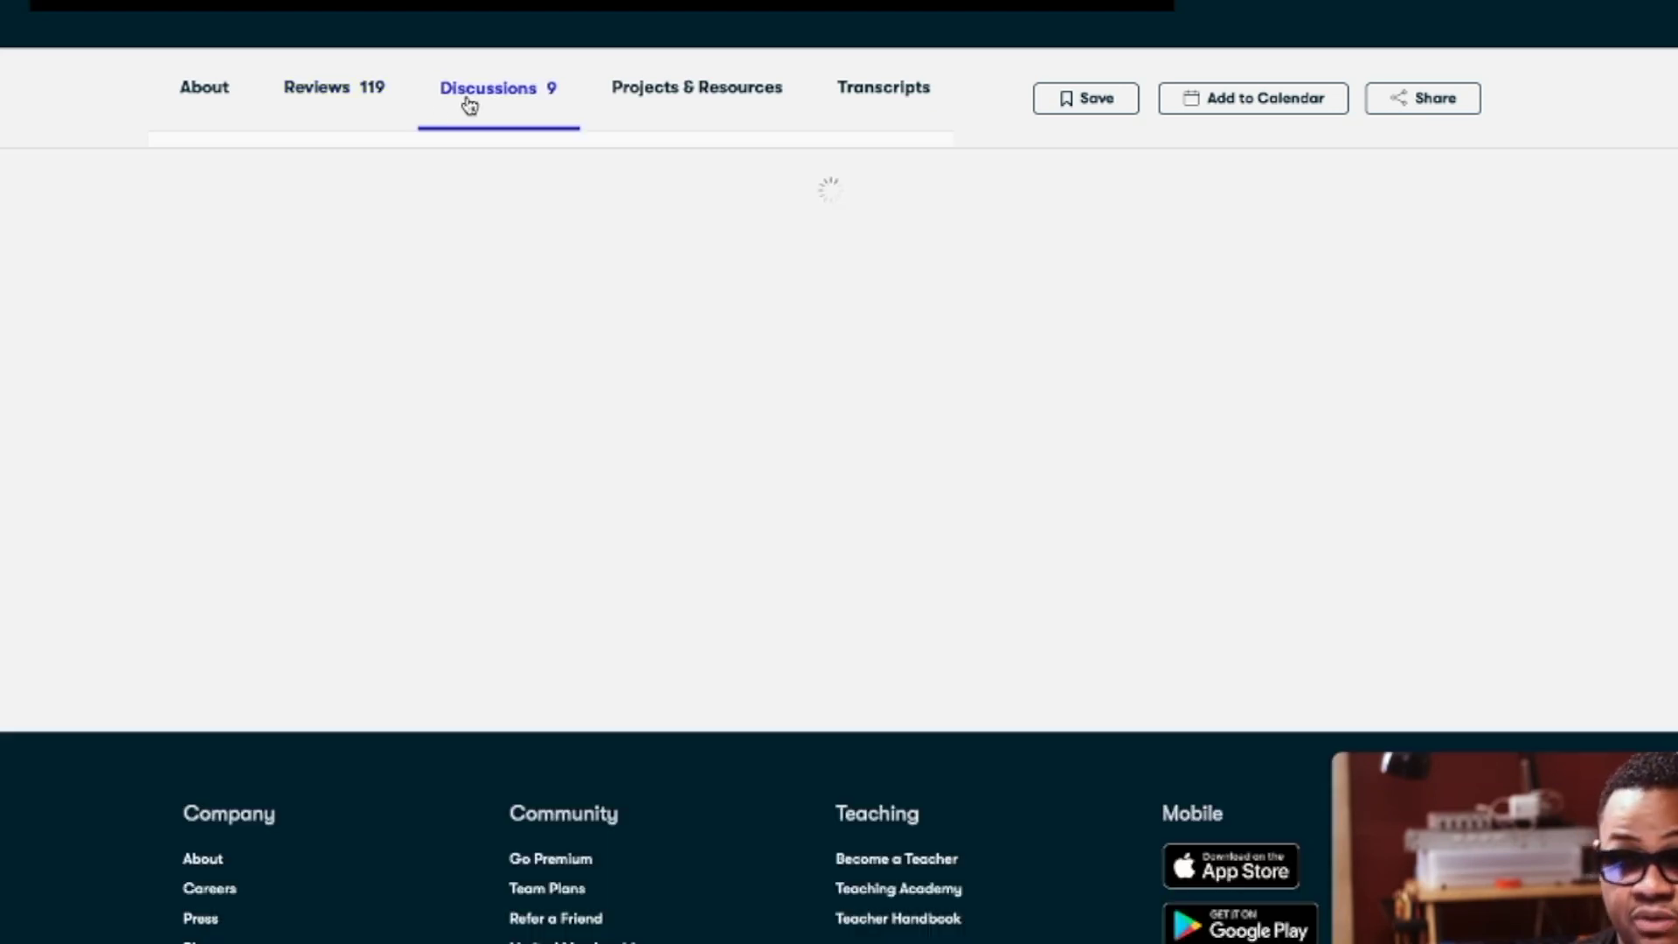
{"action": "left_click", "coordinate": [469, 103]}
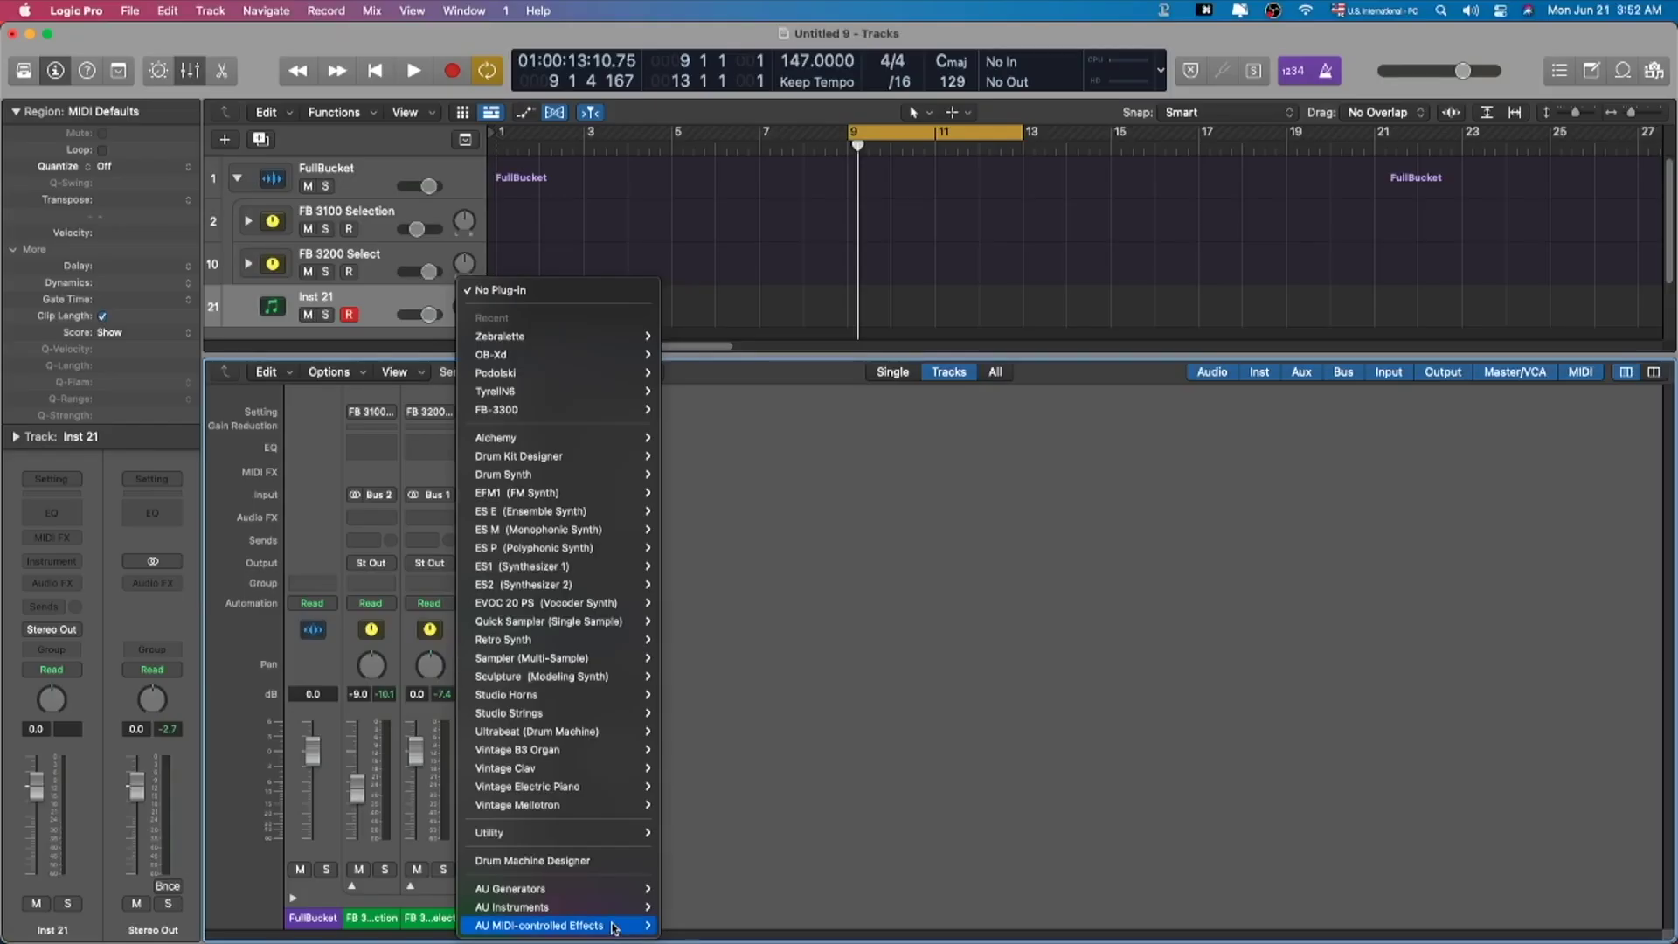
Step: Load discoDSP OB-Xd (Stereo) on Inst 21 and set its fader to -6.3 dB
{"action": "mouse_move", "coordinate": [622, 909]}
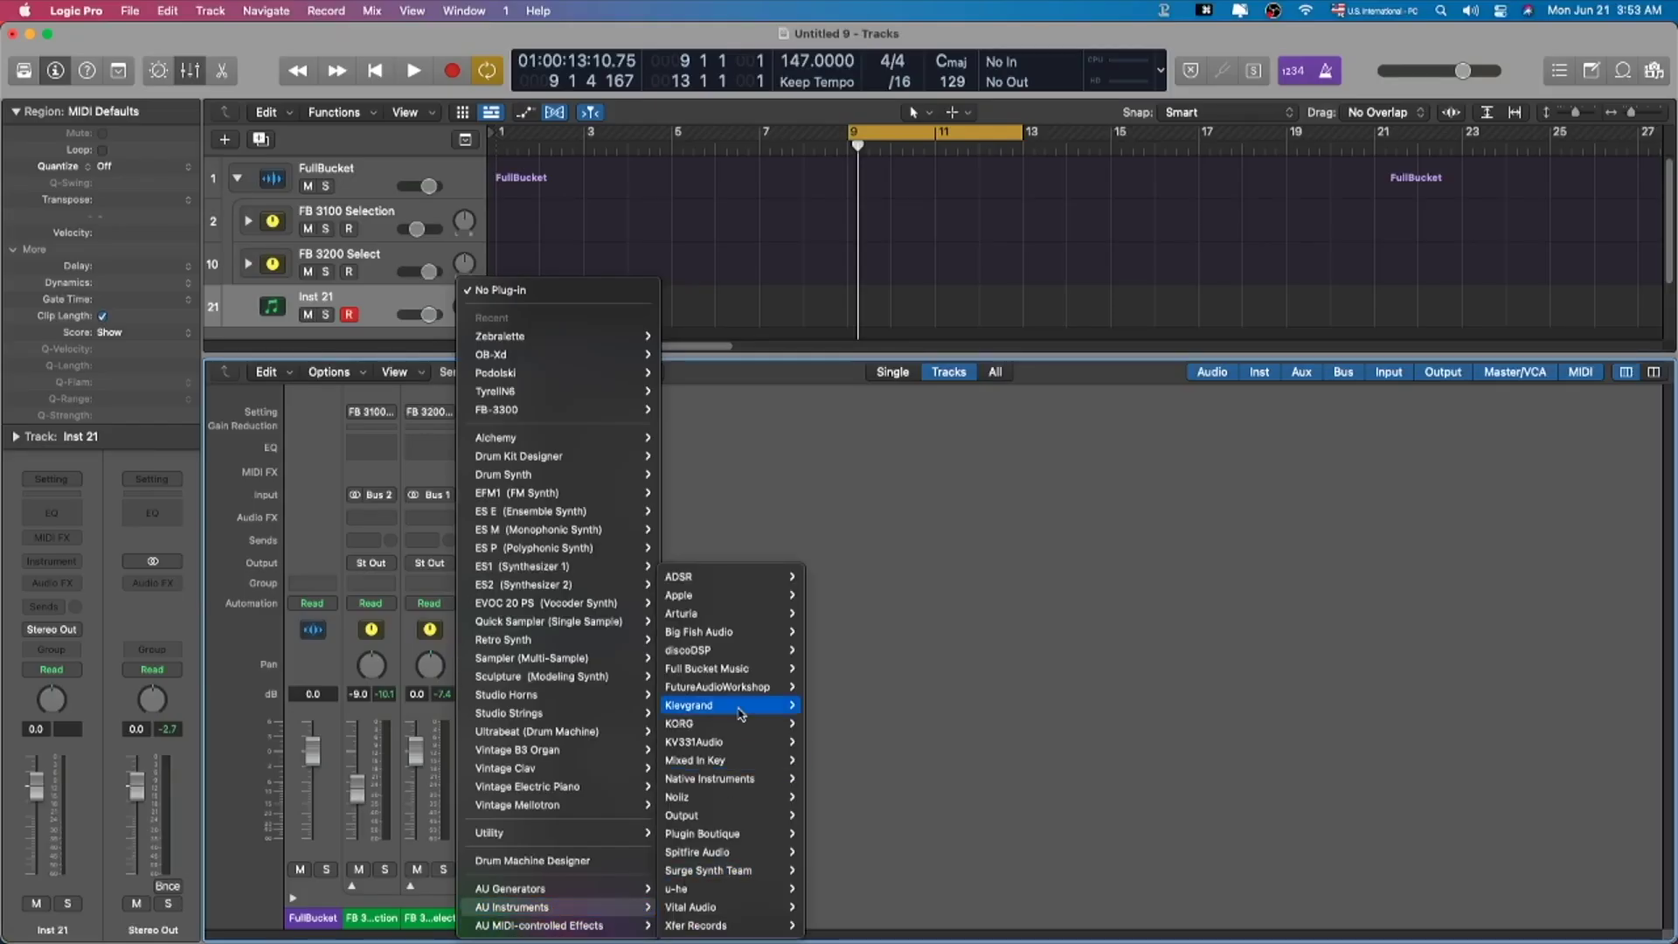
{"action": "mouse_move", "coordinate": [732, 652]}
{"action": "mouse_move", "coordinate": [815, 657]}
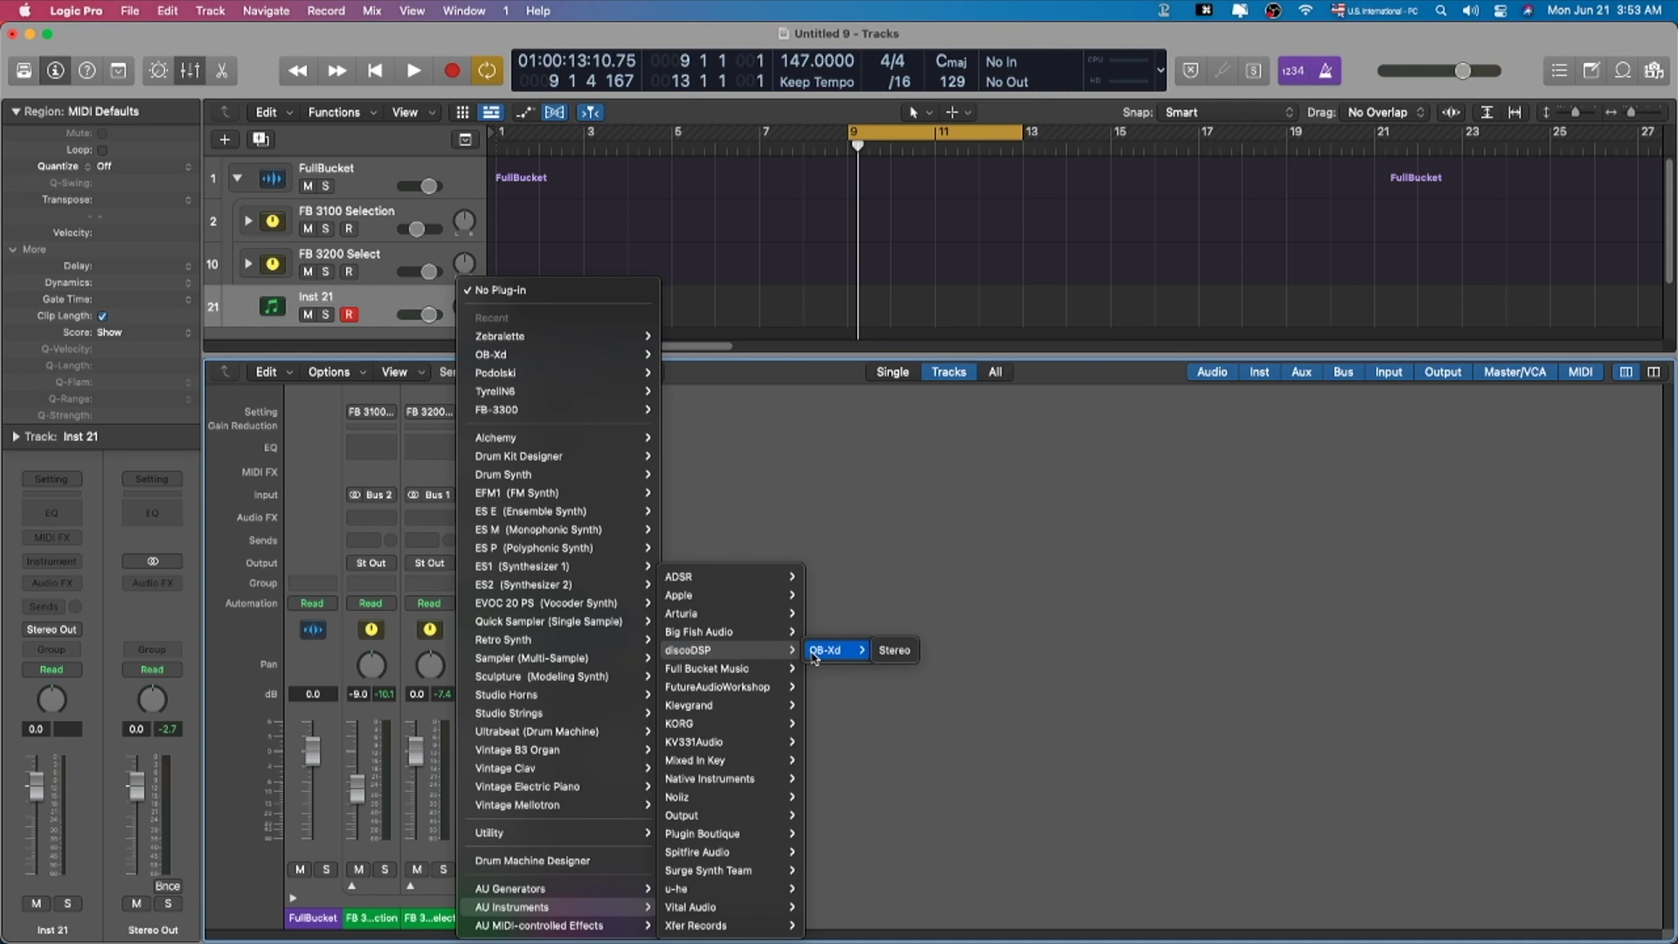
{"action": "left_click", "coordinate": [893, 650]}
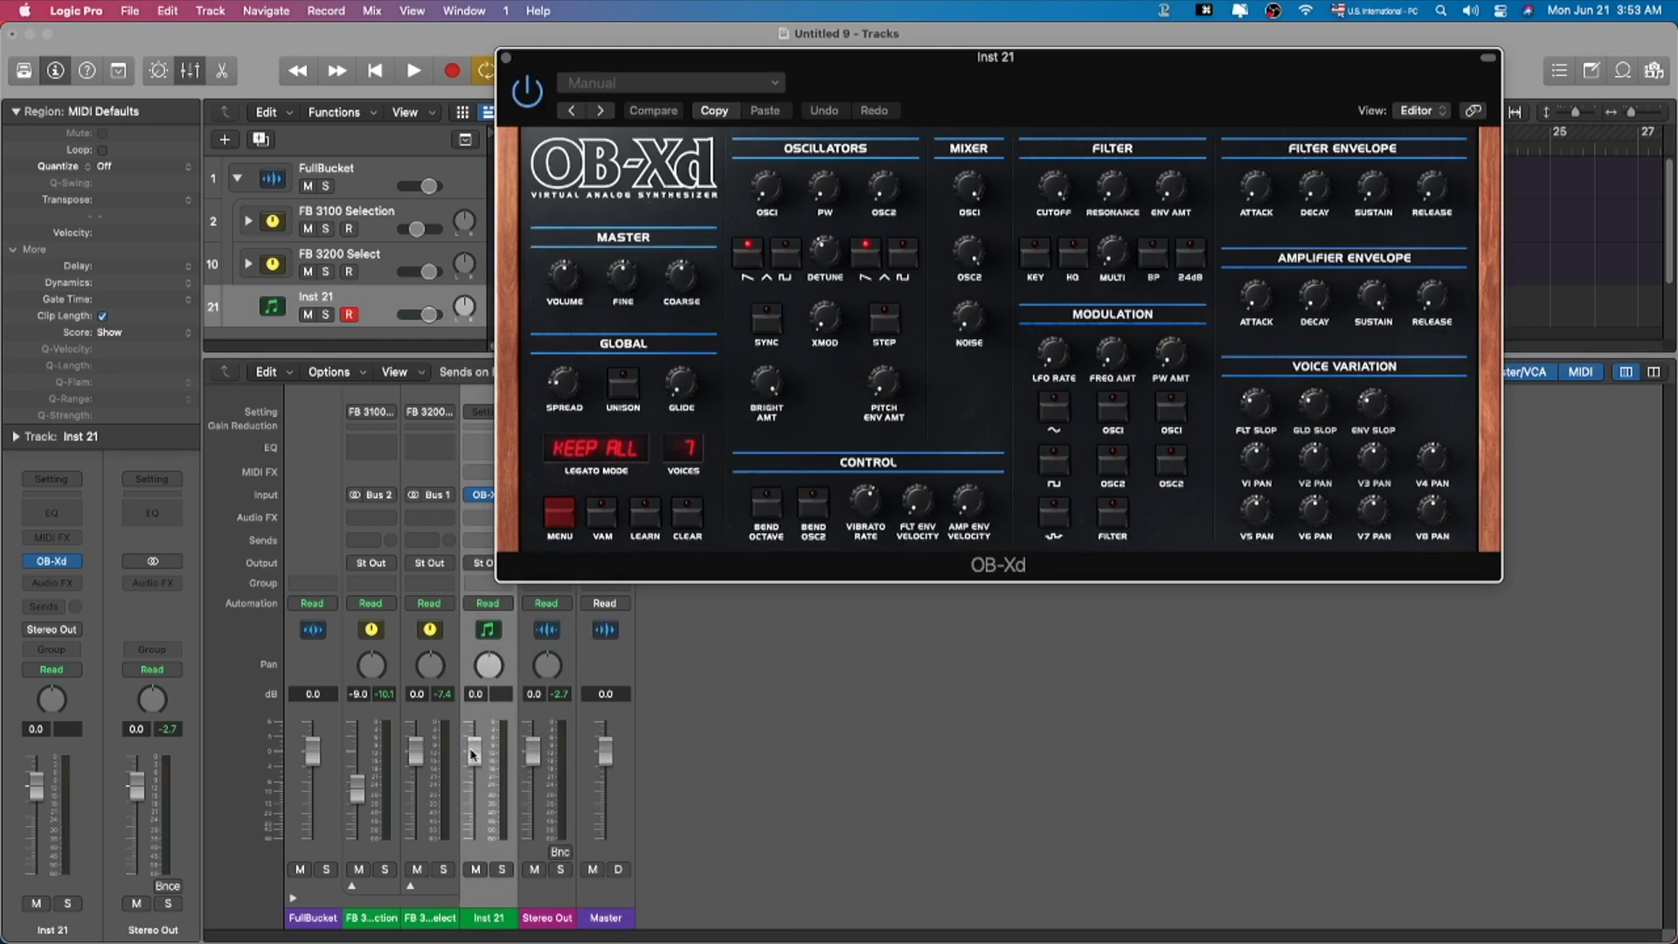
{"action": "left_click_drag", "start_coordinate": [472, 753], "coordinate": [472, 782]}
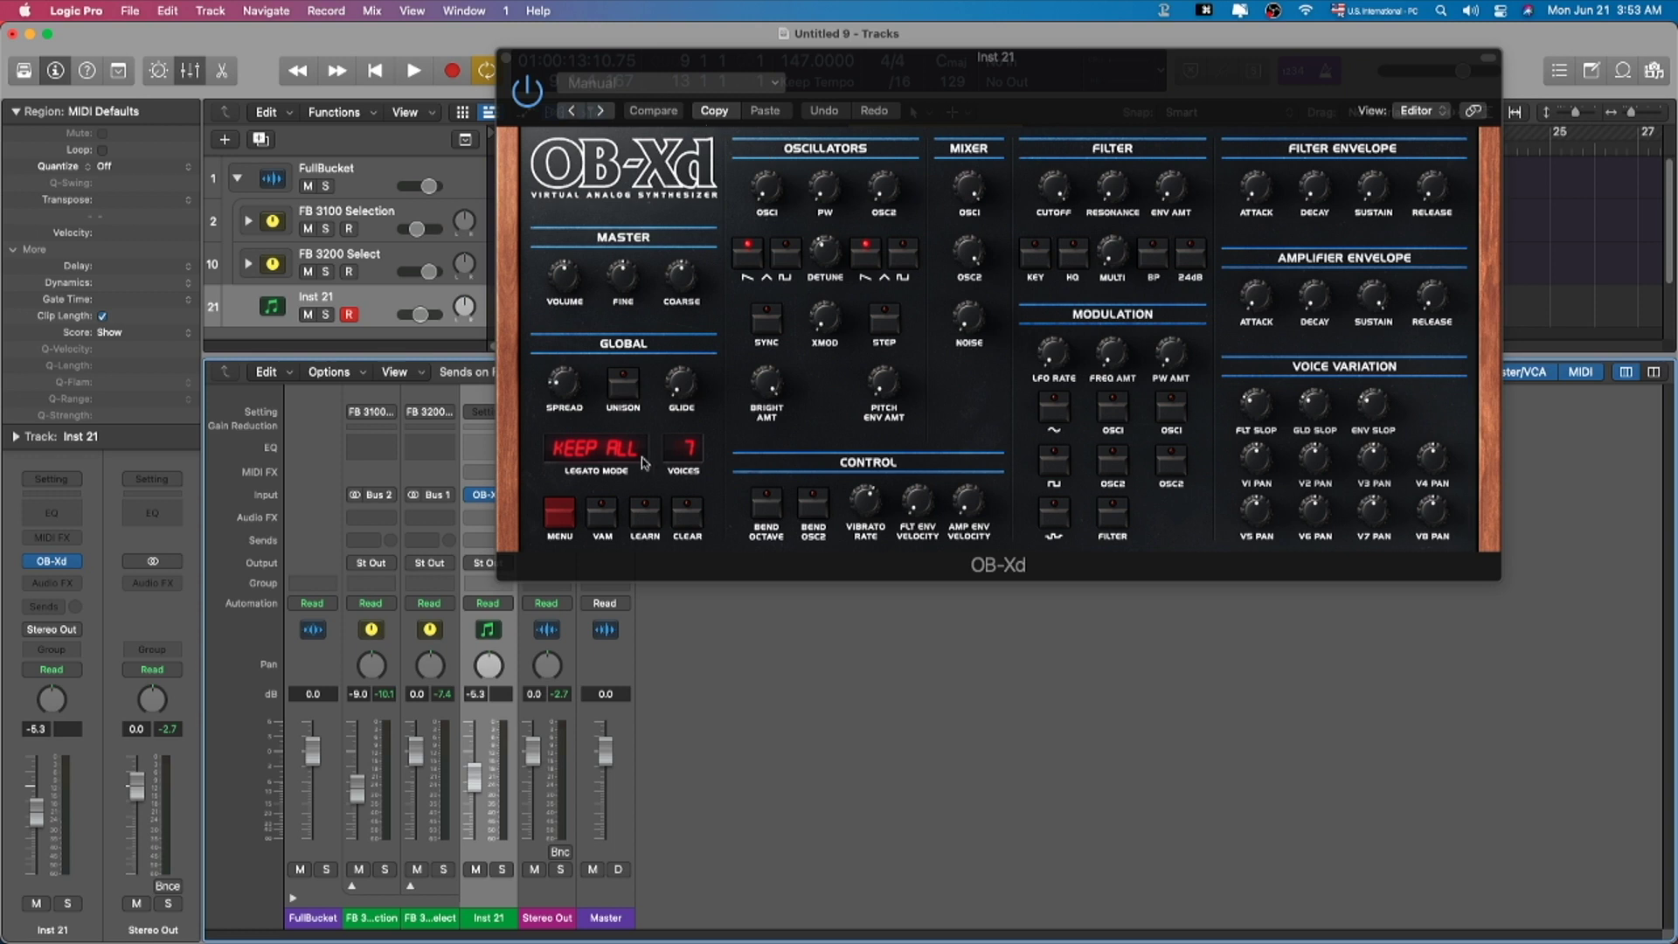
Step: Browse OB-Xd's MENU > Banks and close it without choosing a bank
{"action": "left_click", "coordinate": [566, 523]}
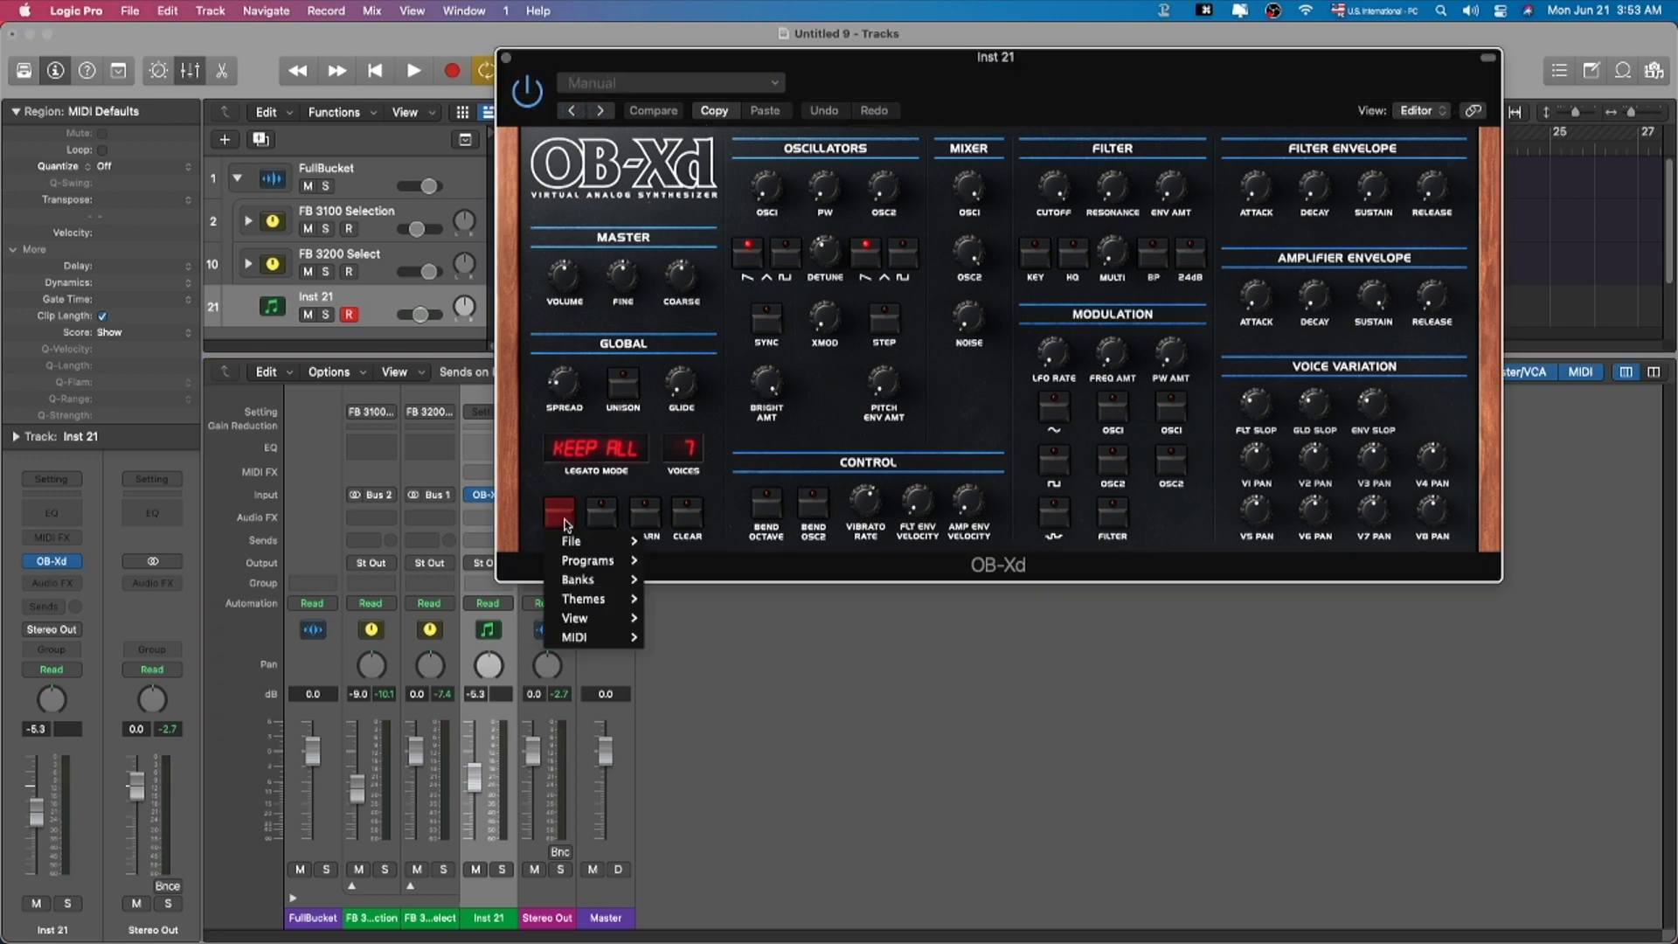
{"action": "mouse_move", "coordinate": [612, 566]}
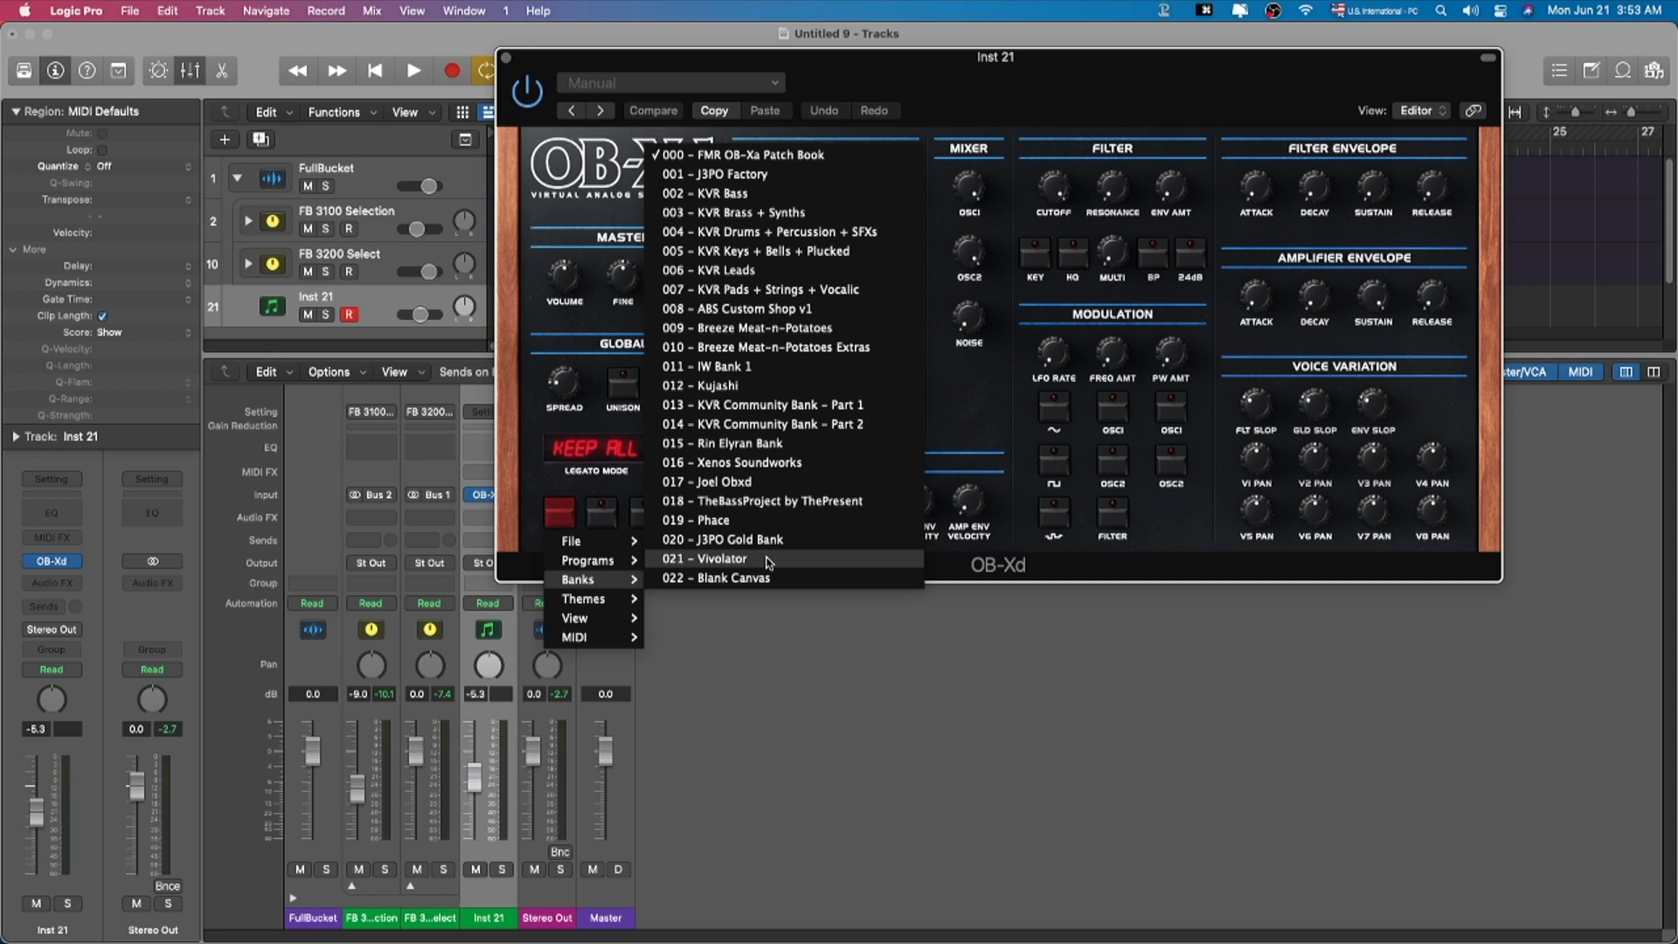
{"action": "left_click", "coordinate": [623, 496]}
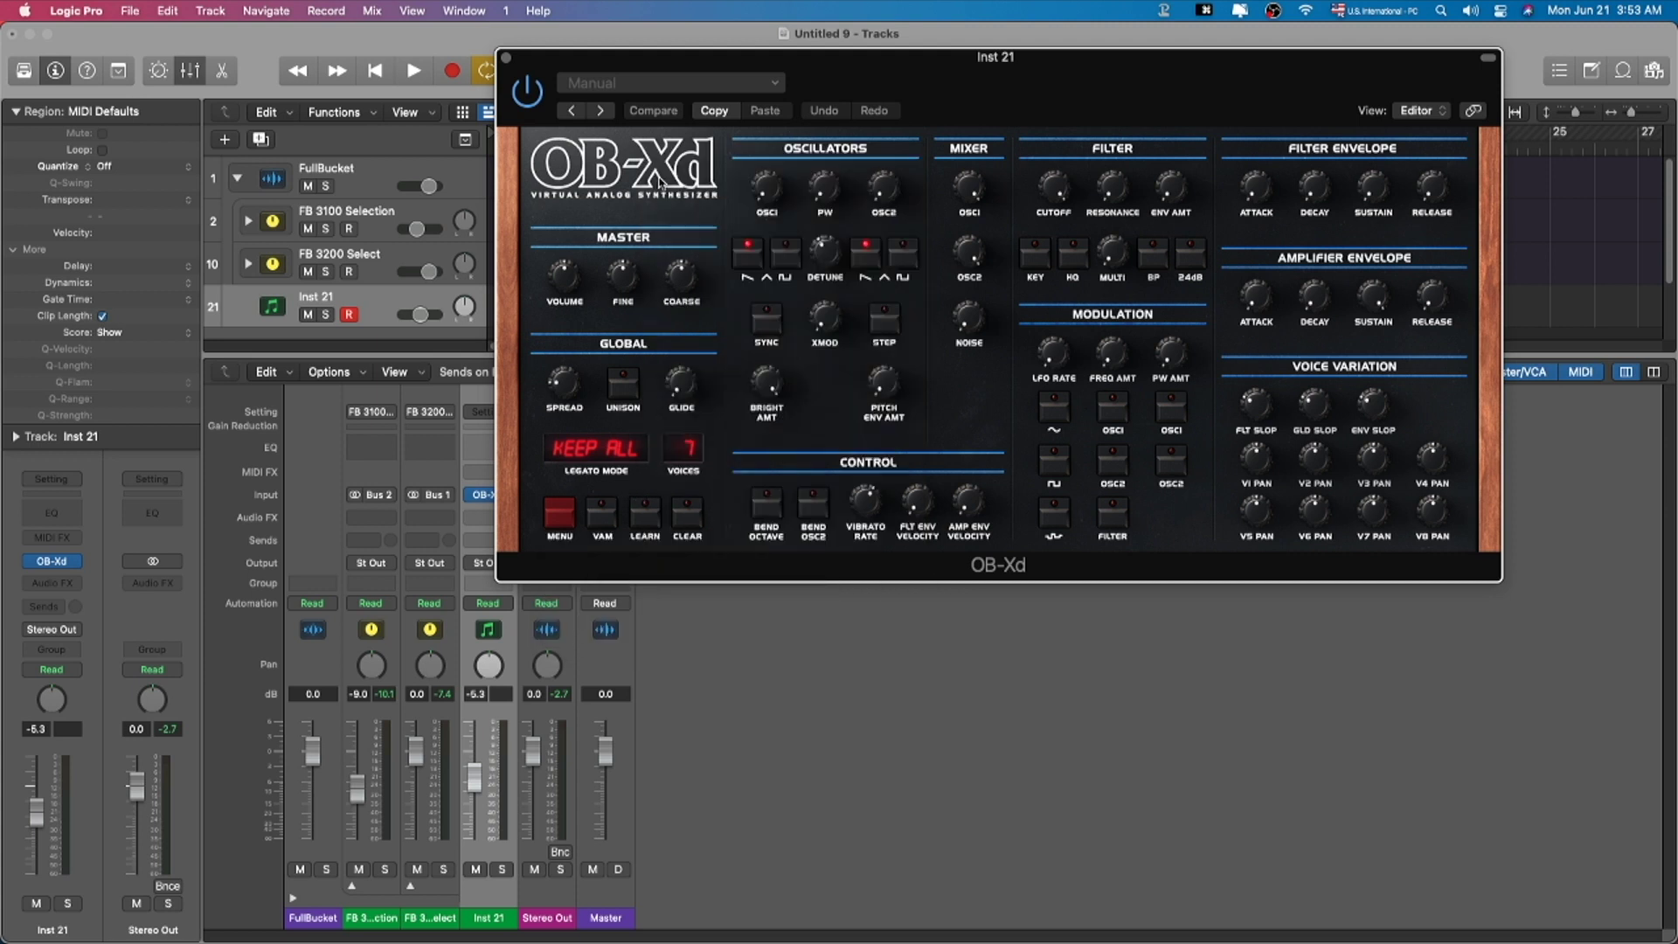
Step: Try the Calliope OB-Xa preset, then load the Electric Piano OB-Xa factory preset
{"action": "left_click", "coordinate": [699, 85]}
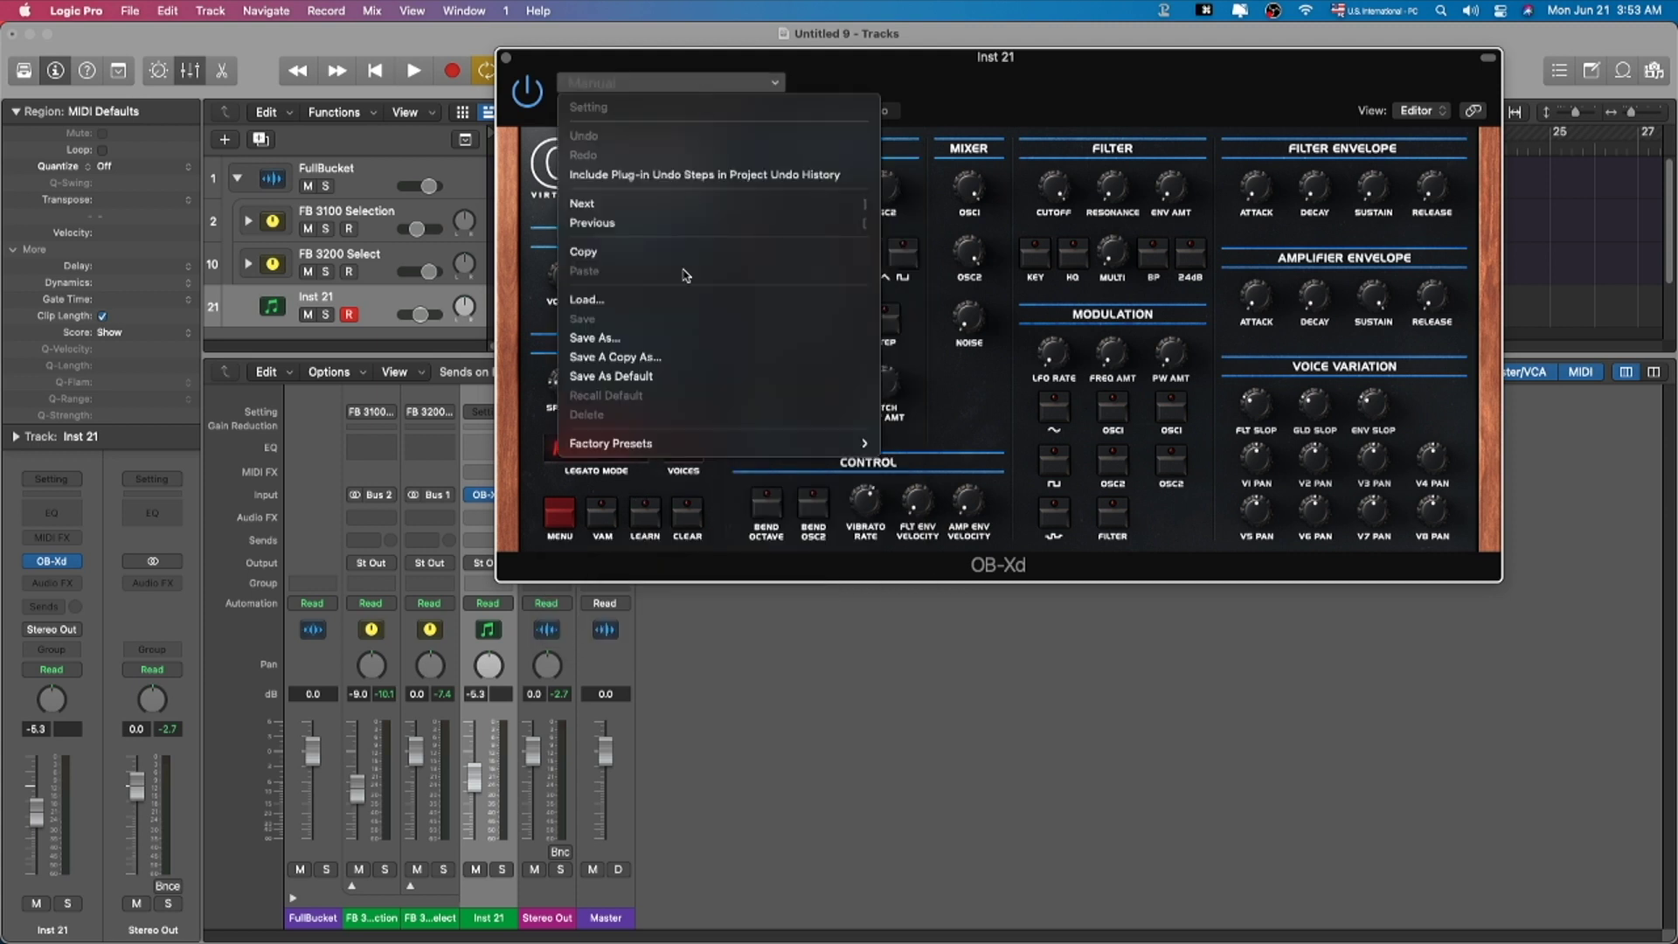
{"action": "mouse_move", "coordinate": [681, 443]}
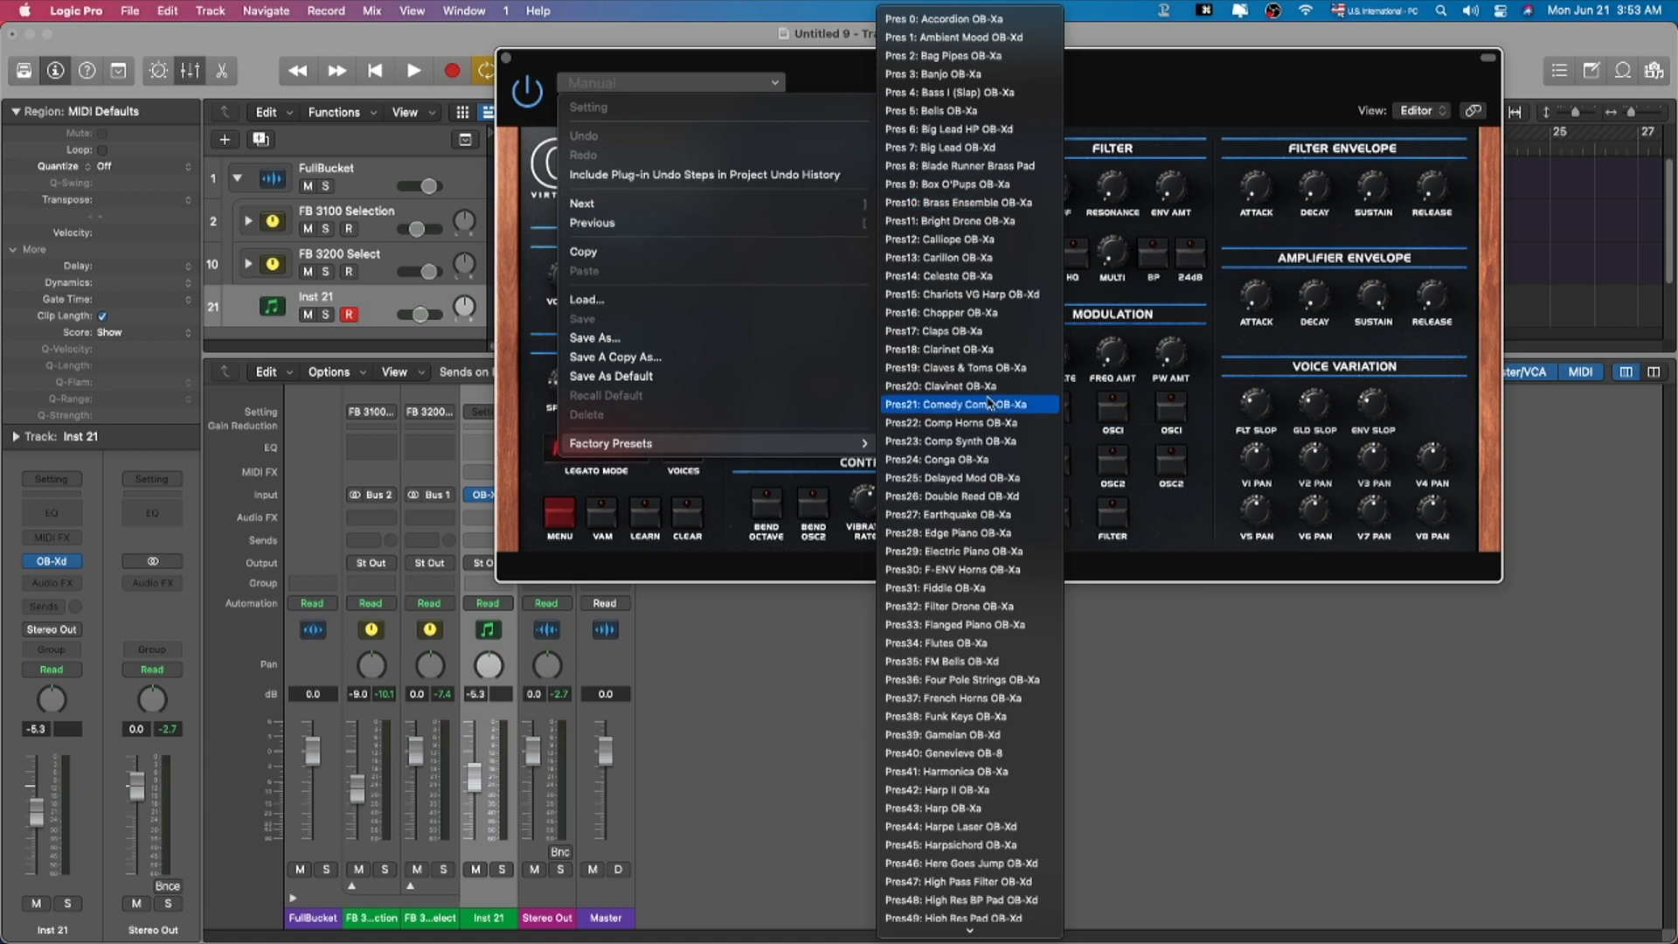
{"action": "left_click", "coordinate": [1003, 348]}
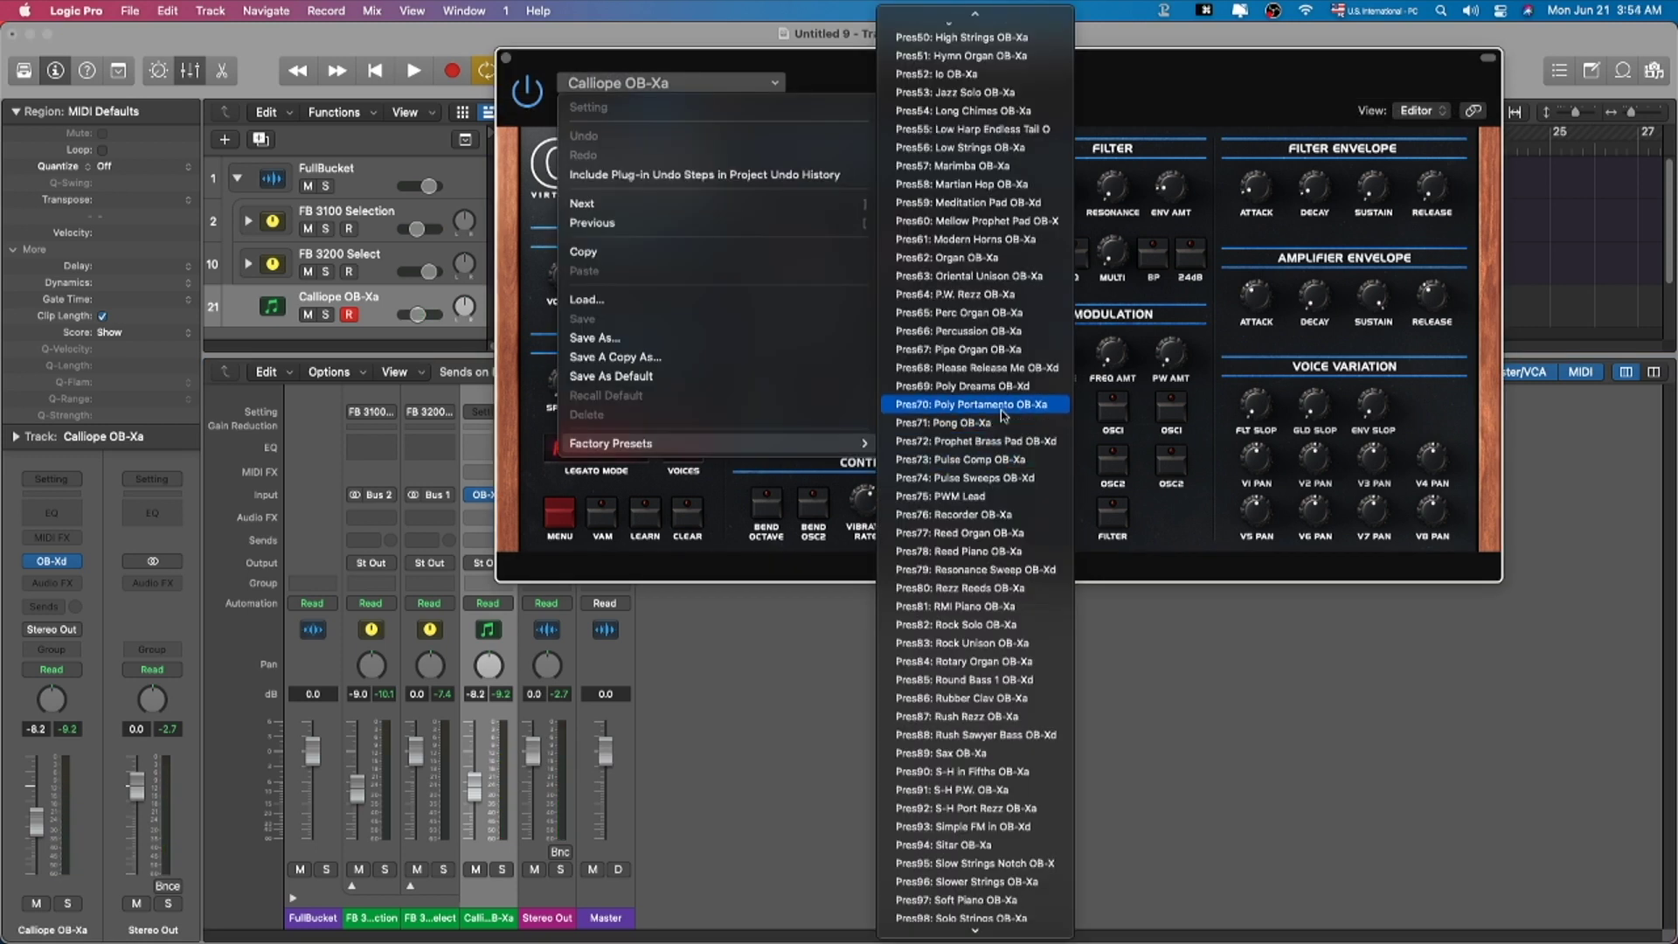
{"action": "scroll", "coordinate": [999, 407], "scroll_direction": "up", "scroll_amount": 4}
{"action": "scroll", "coordinate": [990, 406], "scroll_direction": "down", "scroll_amount": 5}
{"action": "scroll", "coordinate": [991, 419], "scroll_direction": "up", "scroll_amount": 10}
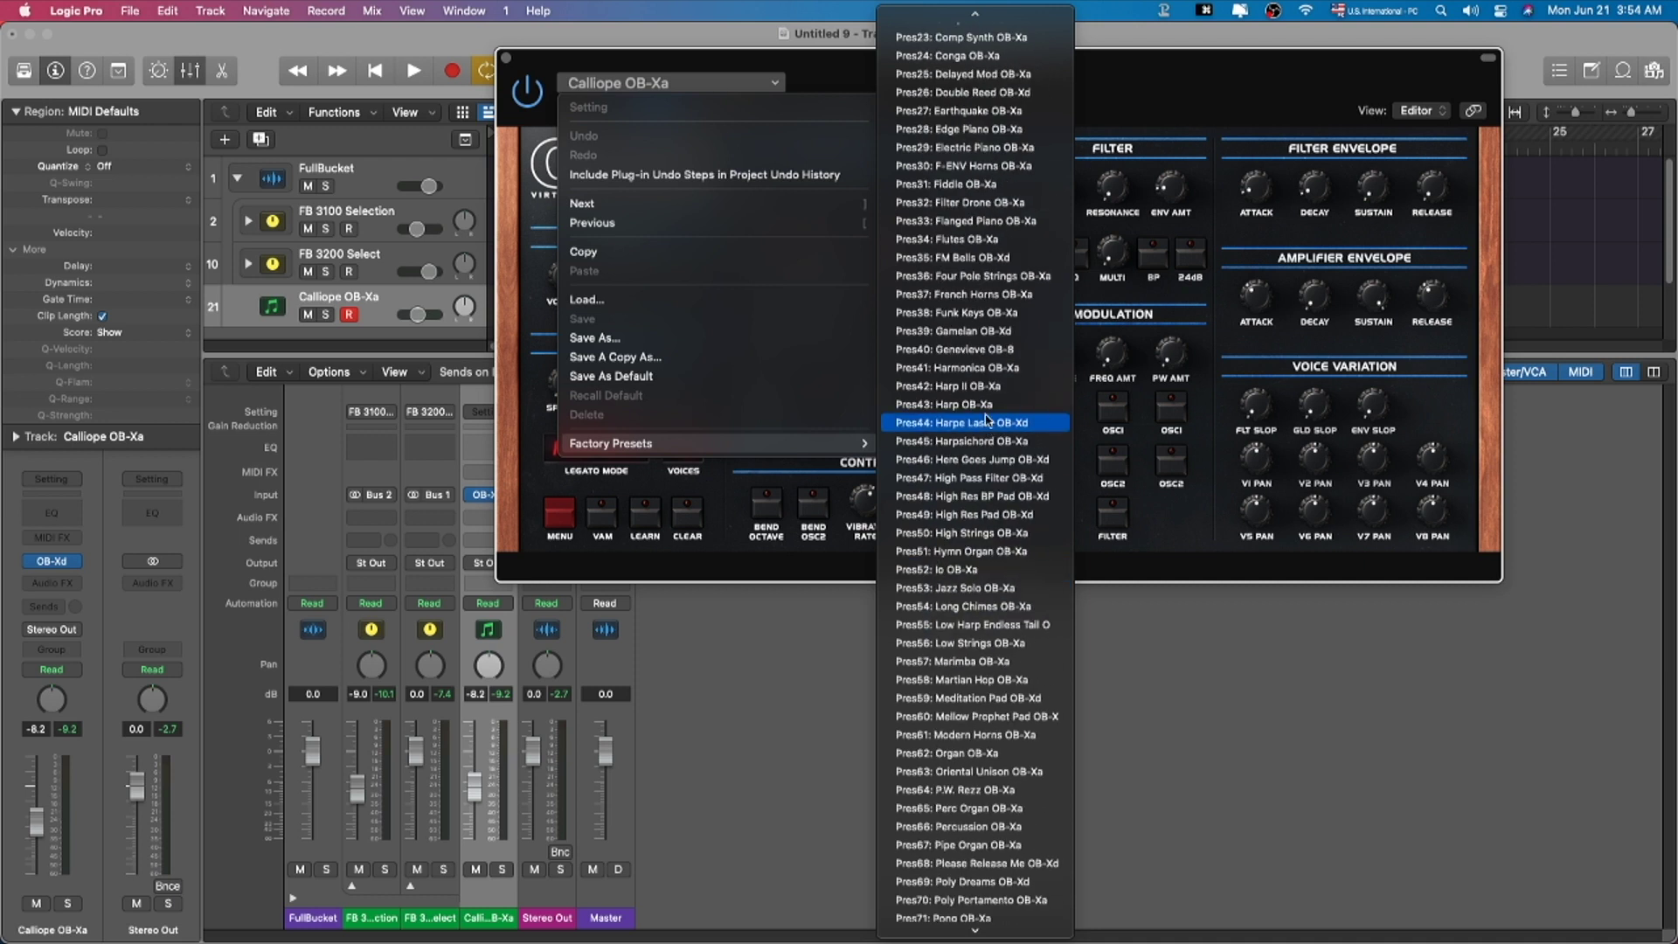
{"action": "scroll", "coordinate": [983, 219], "scroll_direction": "up", "scroll_amount": 1}
{"action": "left_click", "coordinate": [979, 207]}
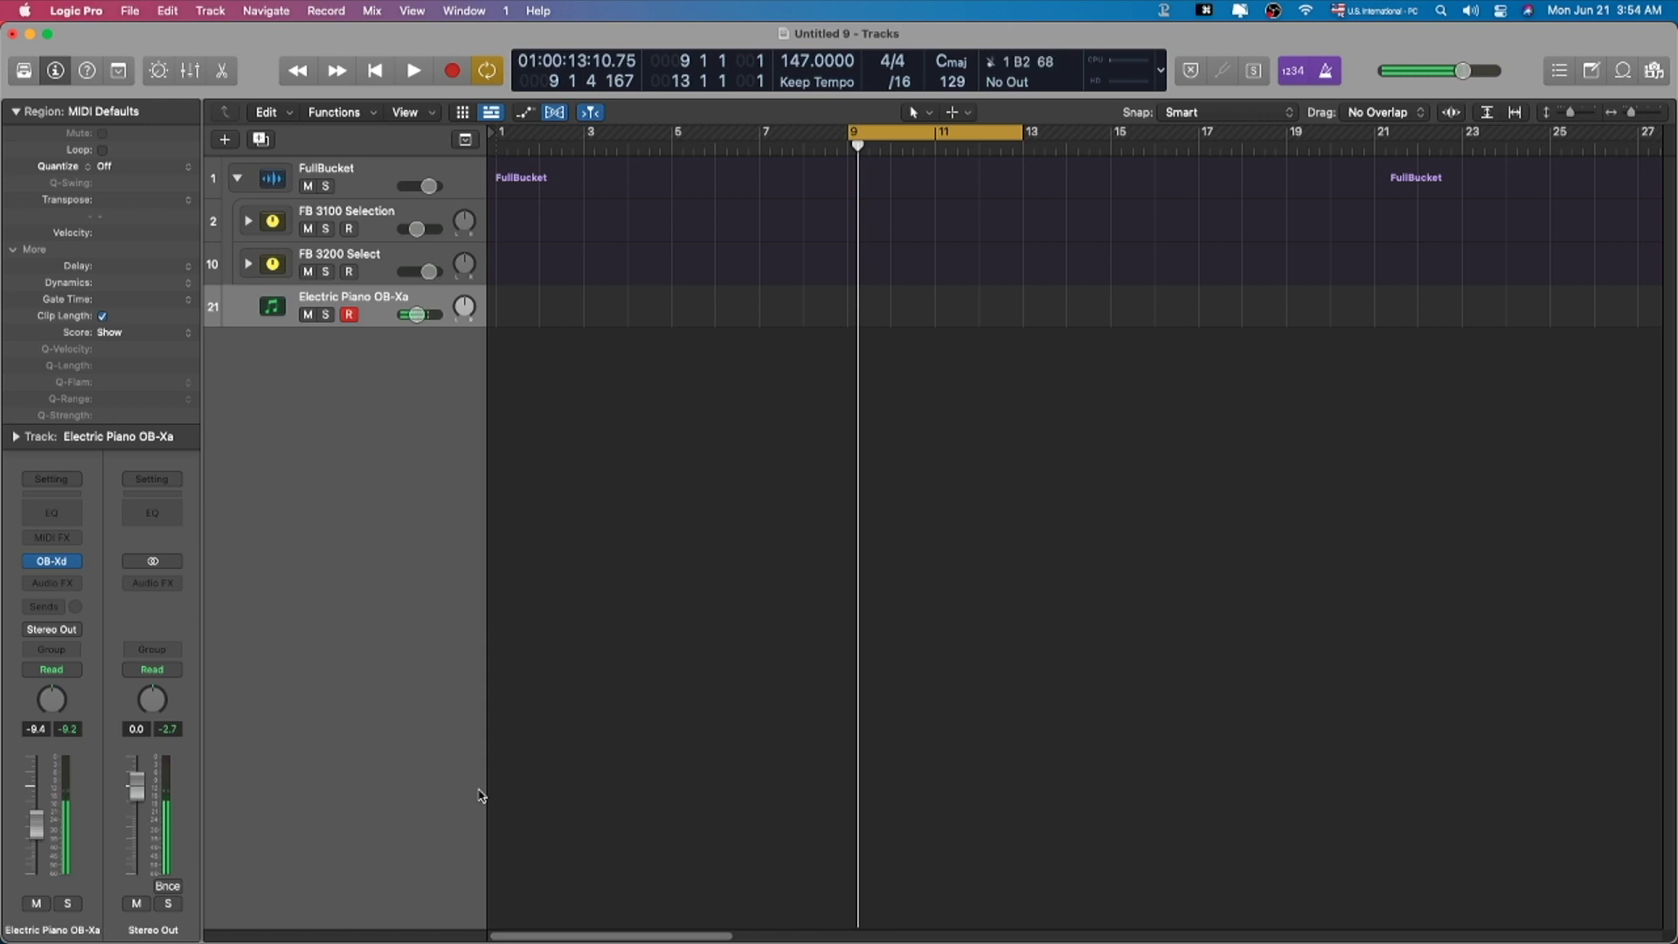
Step: Reopen OB-Xd, adjust the Amplifier Envelope Release knob, and close the synth window
{"action": "key", "text": "x"}
{"action": "key", "text": "v"}
{"action": "key", "text": "x"}
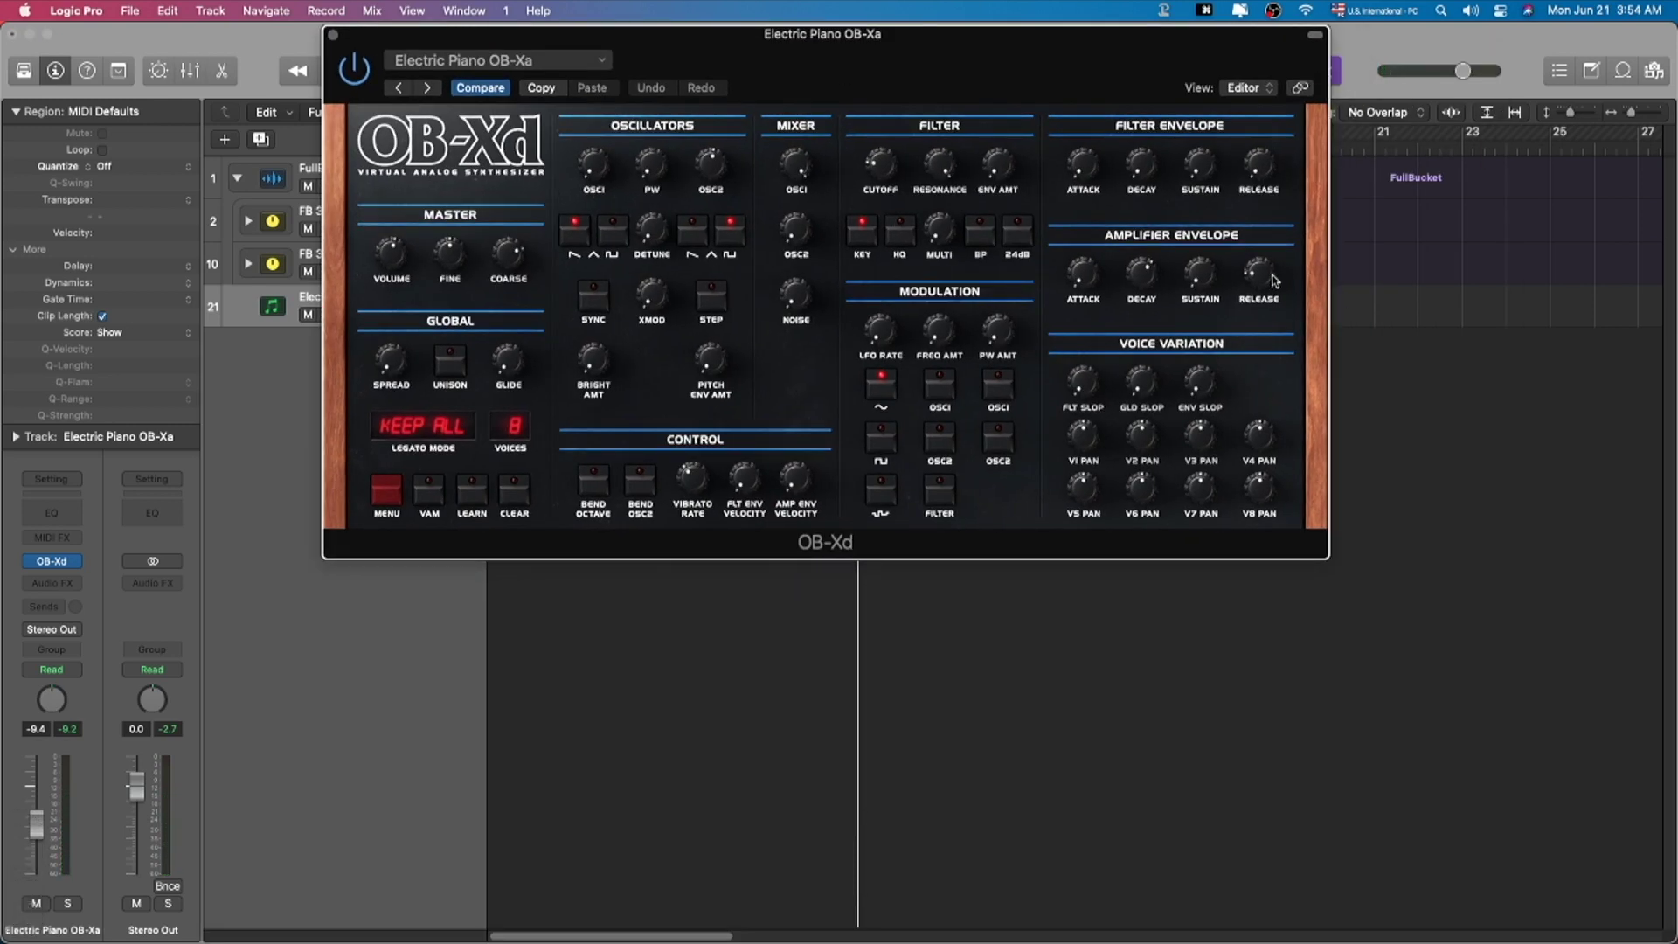
{"action": "left_click_drag", "start_coordinate": [1260, 276], "coordinate": [1259, 241]}
{"action": "left_click_drag", "start_coordinate": [998, 82], "coordinate": [984, 110]}
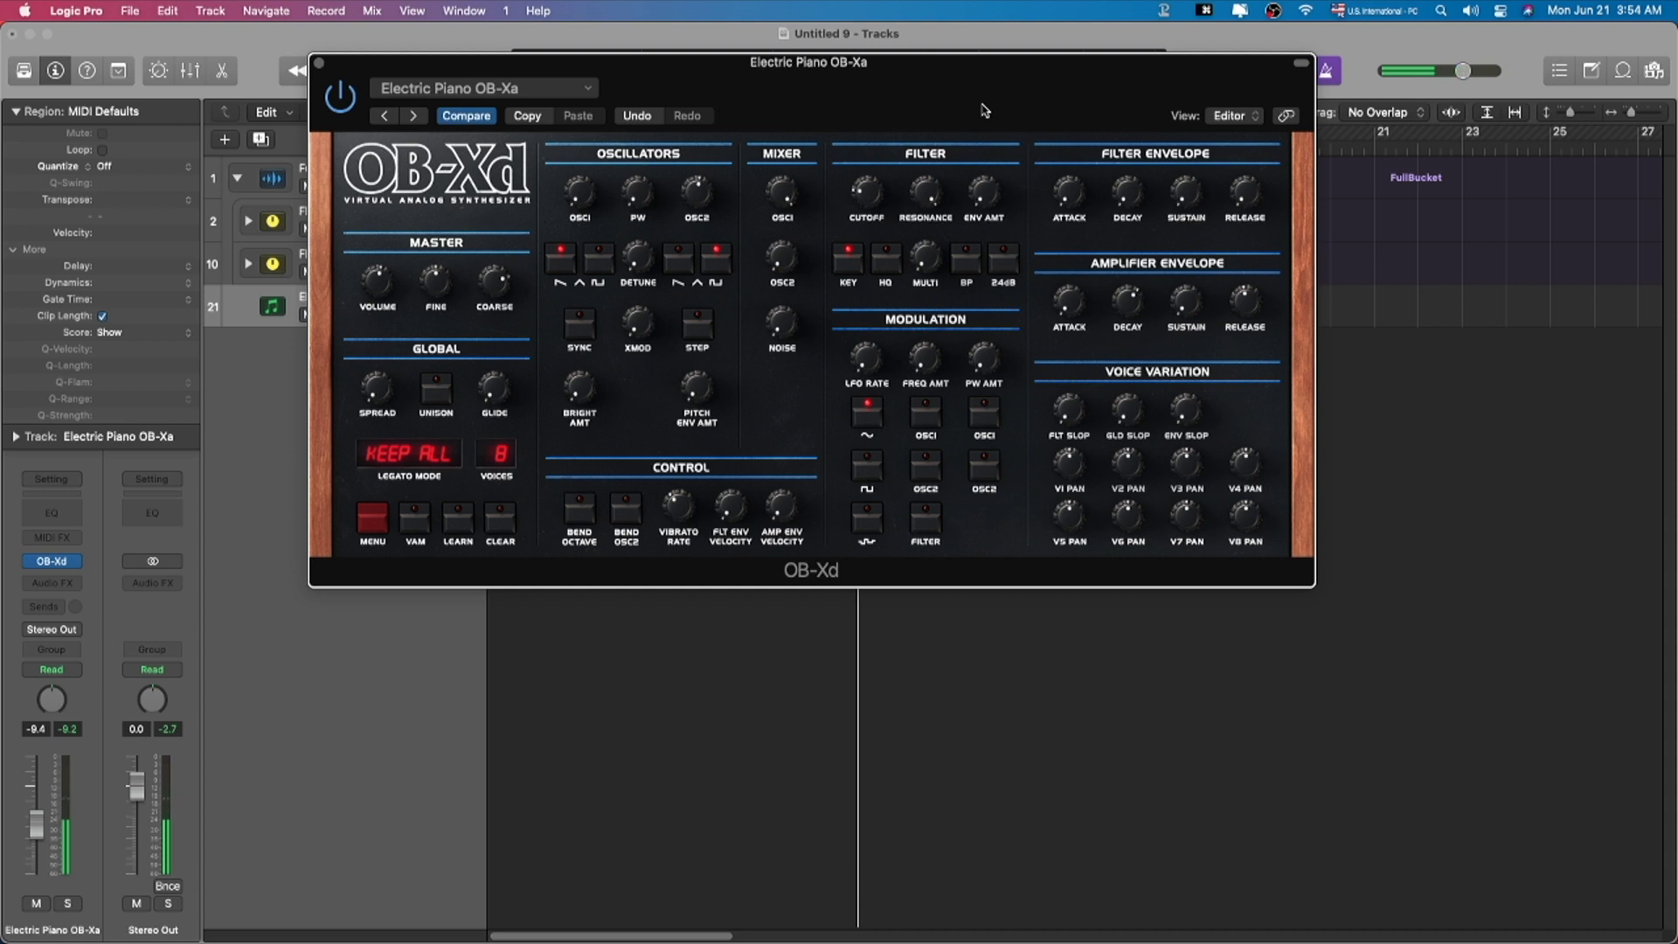
{"action": "key", "text": "super+w"}
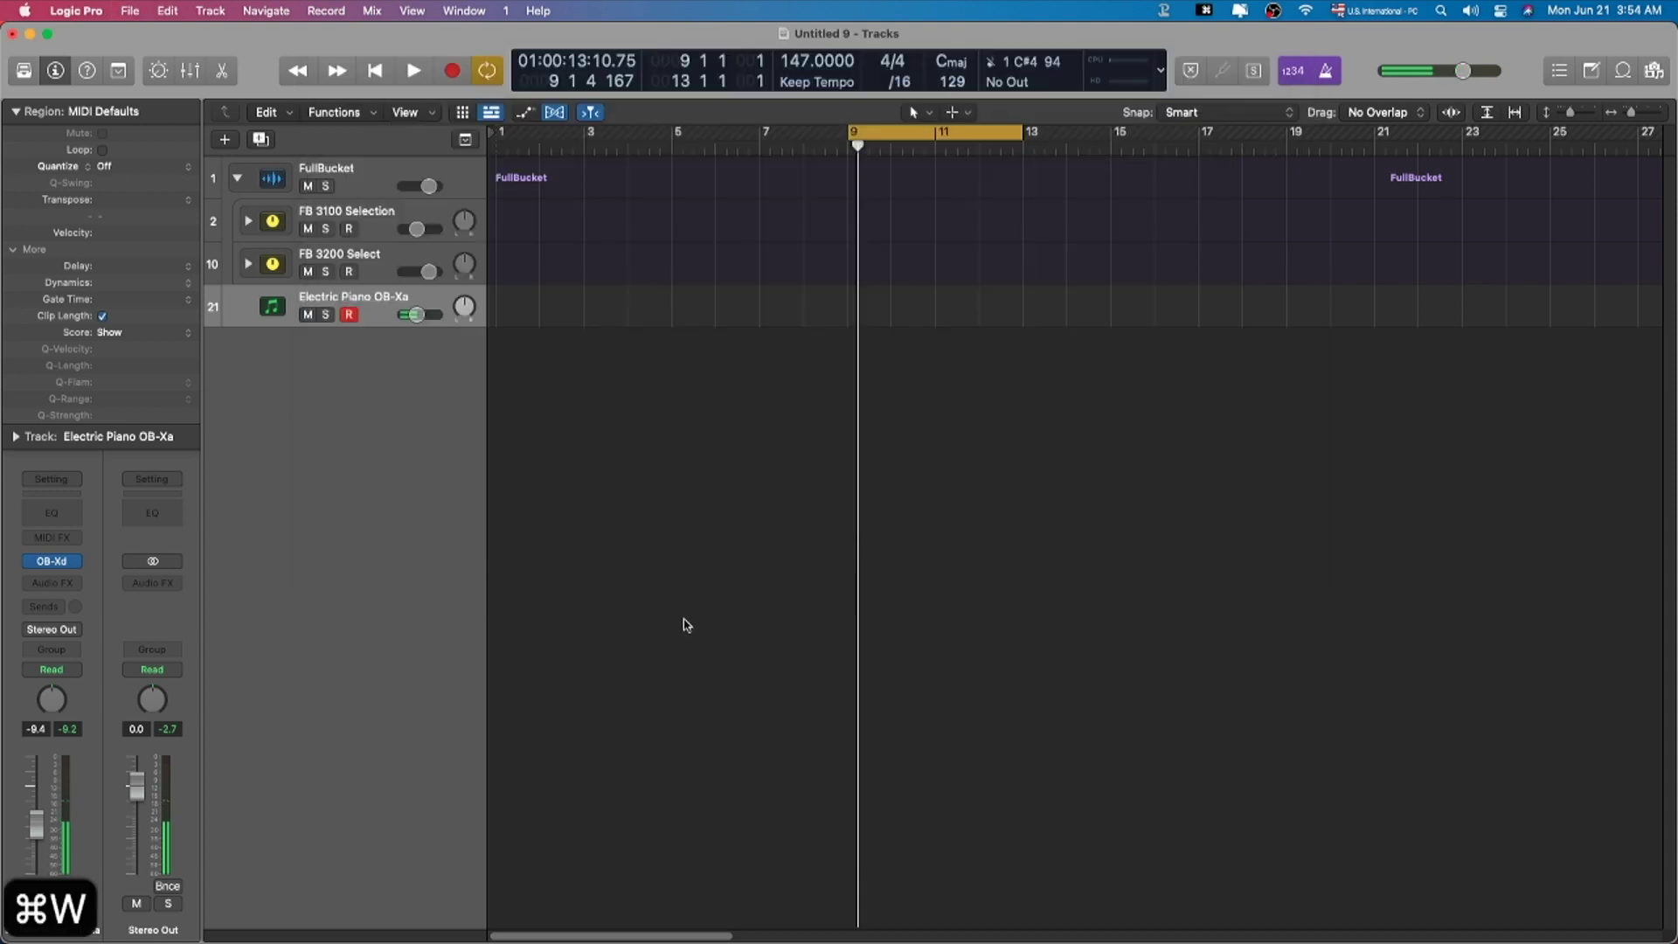
Step: From the Mixer, insert u-he Zebralette (Stereo) into the new Inst 18 track's instrument slot
{"action": "key", "text": "x"}
{"action": "left_click", "coordinate": [546, 494]}
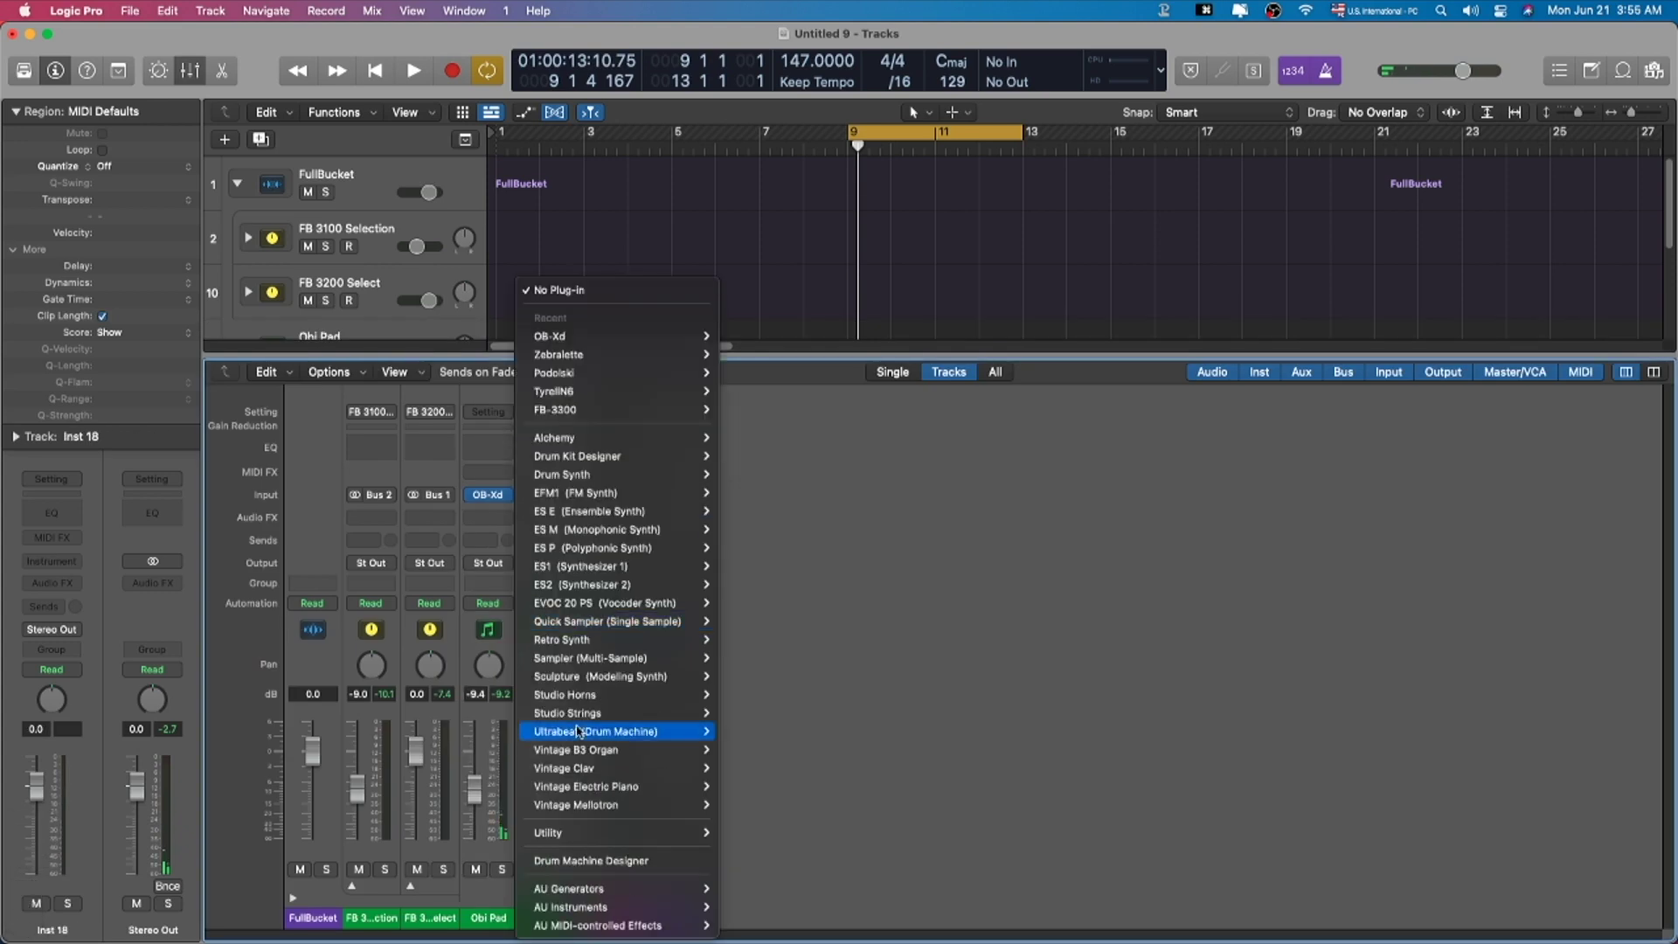
{"action": "mouse_move", "coordinate": [586, 906]}
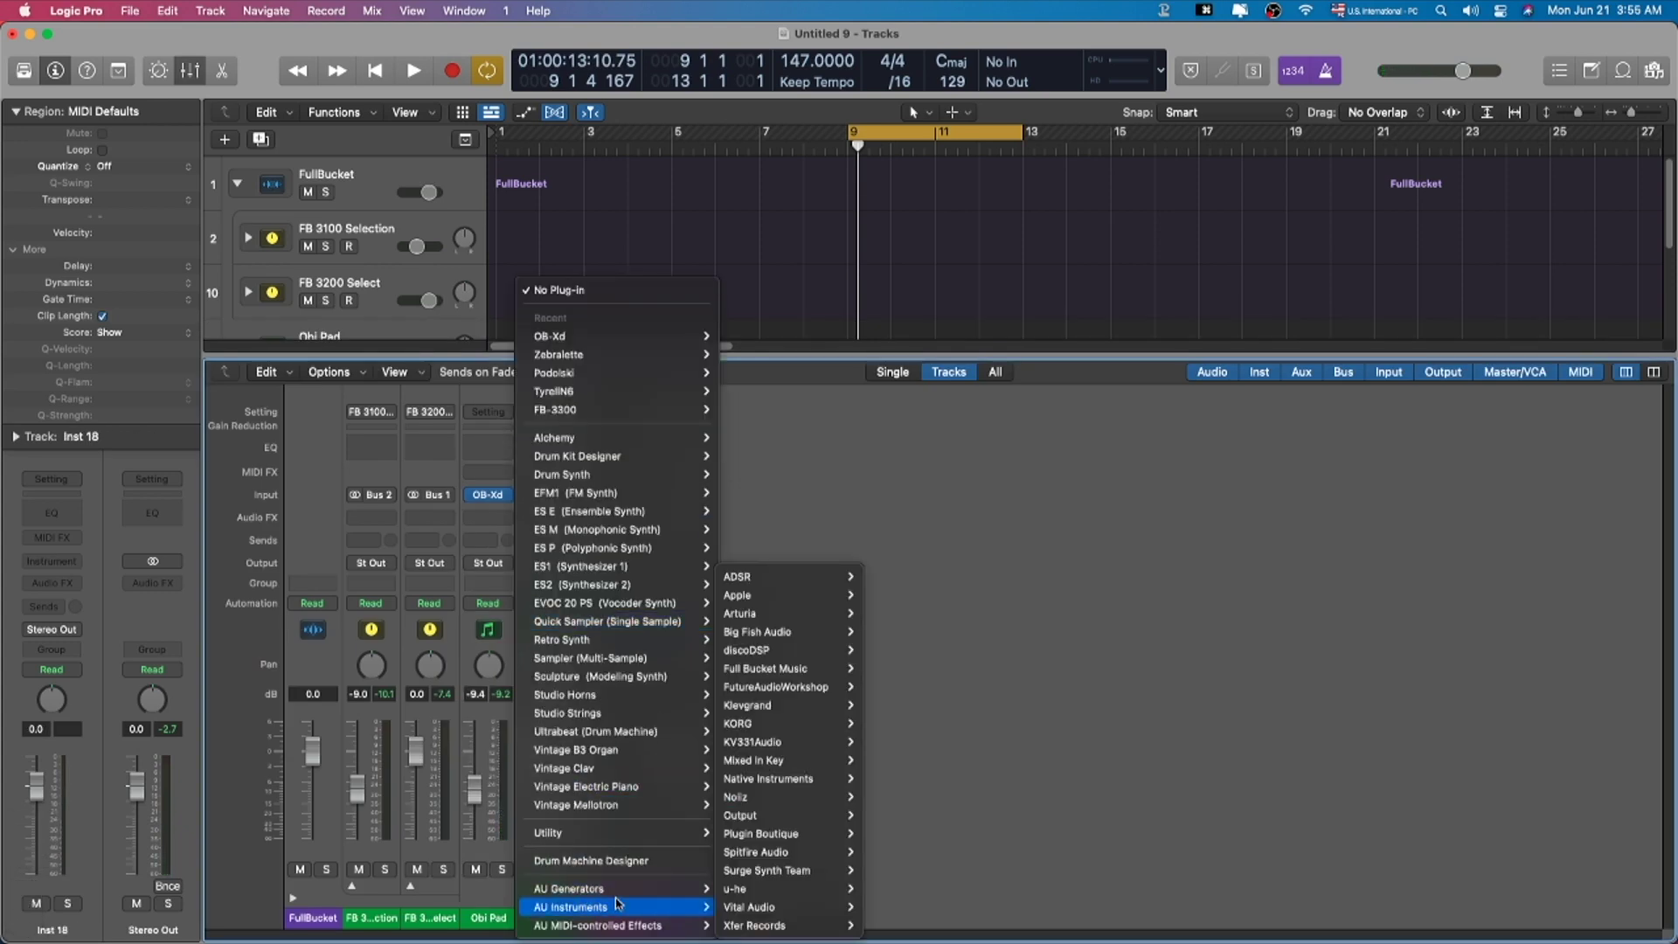
{"action": "mouse_move", "coordinate": [777, 895]}
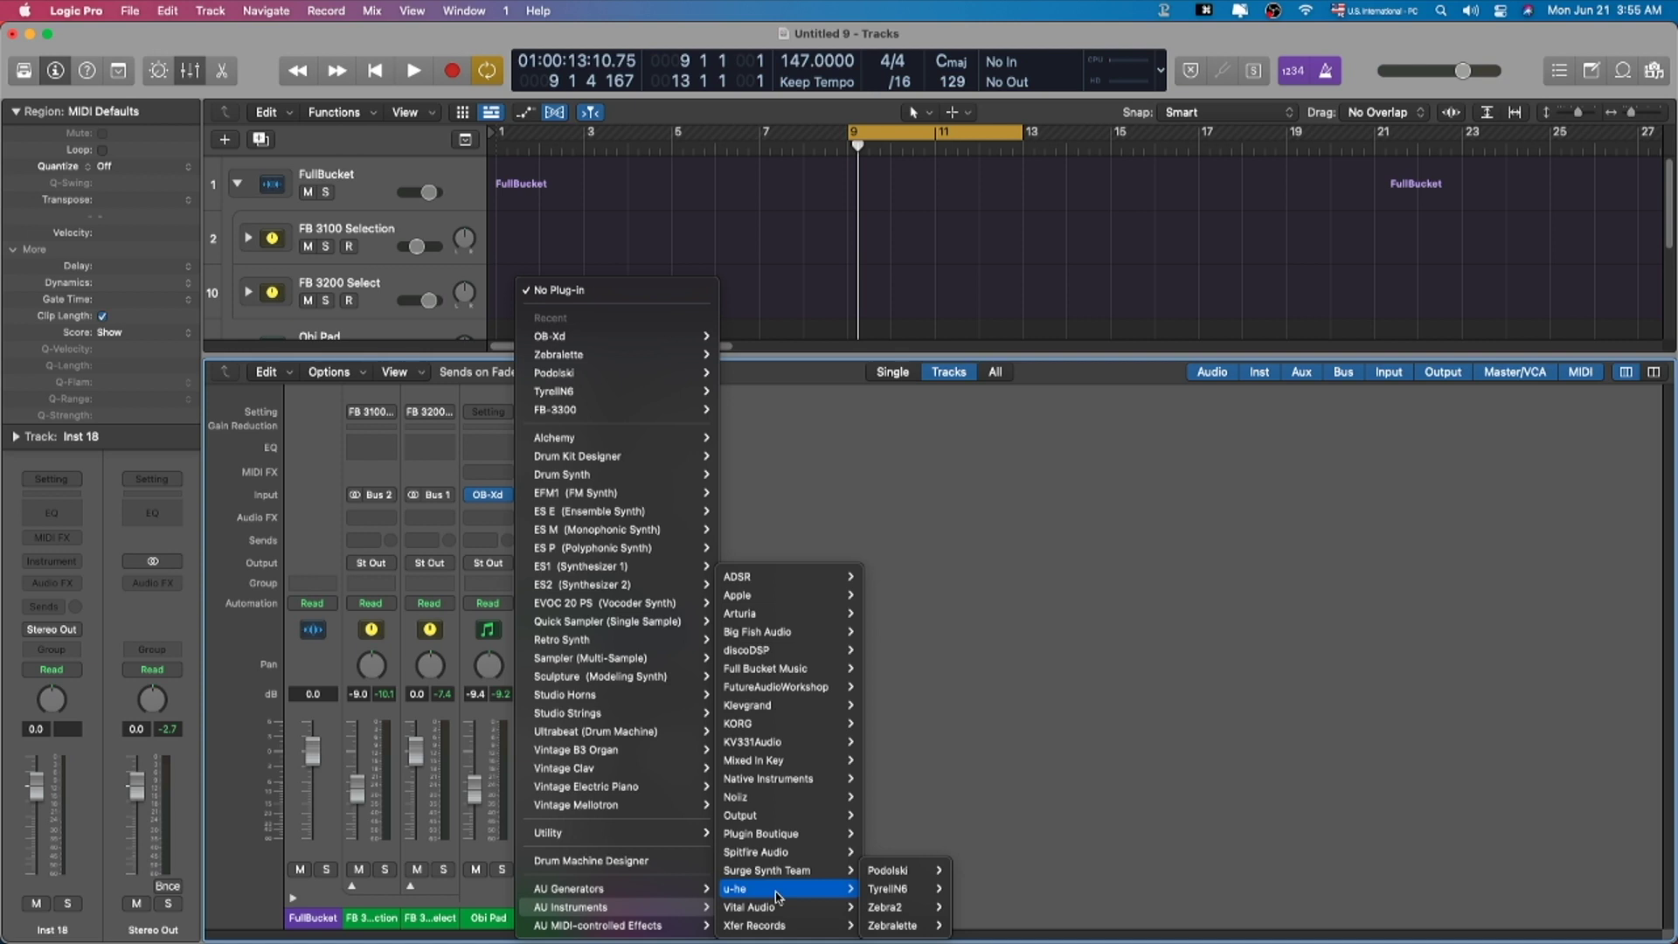
{"action": "mouse_move", "coordinate": [889, 926]}
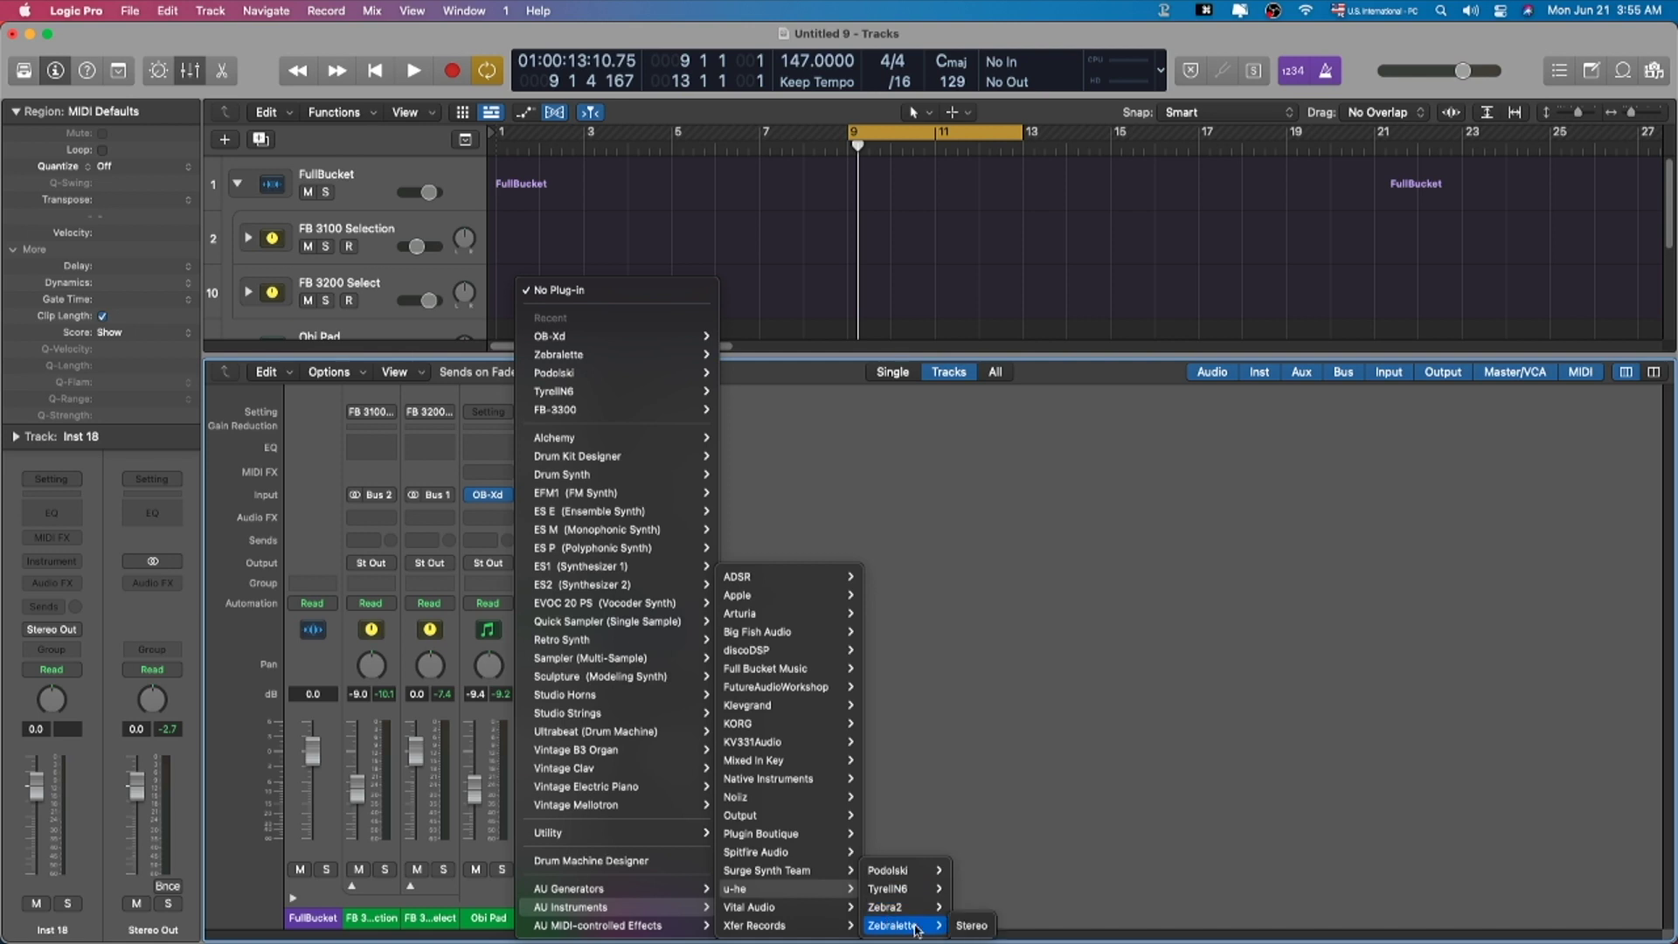
{"action": "left_click", "coordinate": [971, 926]}
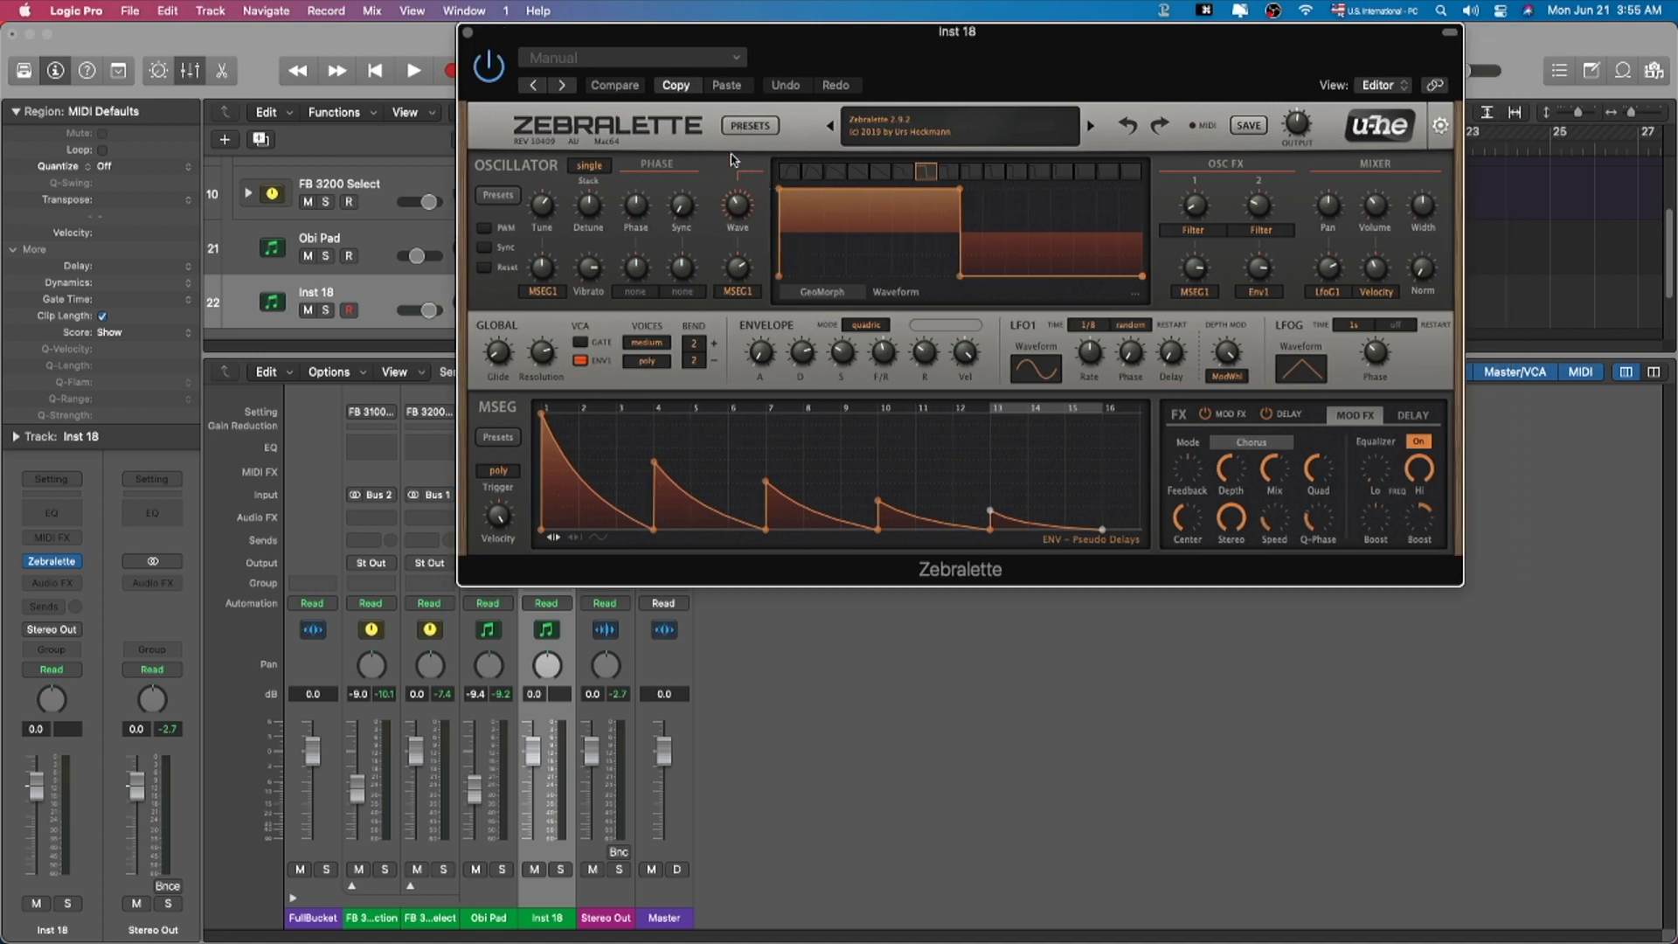
Step: Try Zebralette presets, loading HS Peace Pipe 2 and SM Lovetheme, with the track at -3.4 dB
{"action": "left_click", "coordinate": [744, 127]}
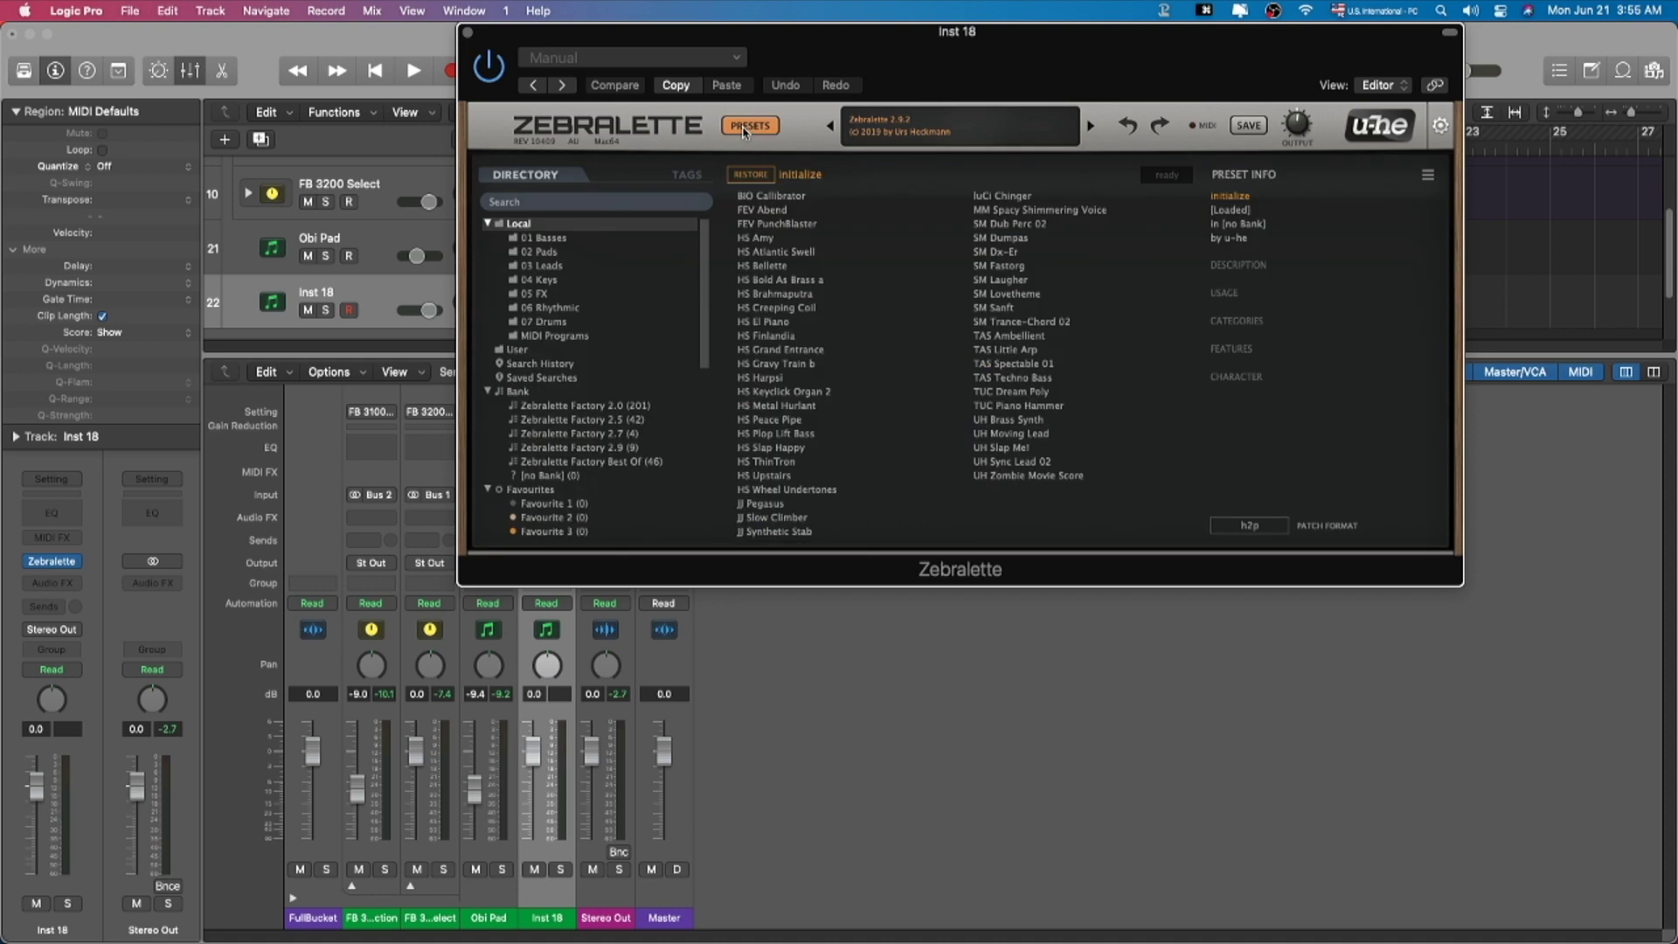
{"action": "left_click", "coordinate": [560, 285]}
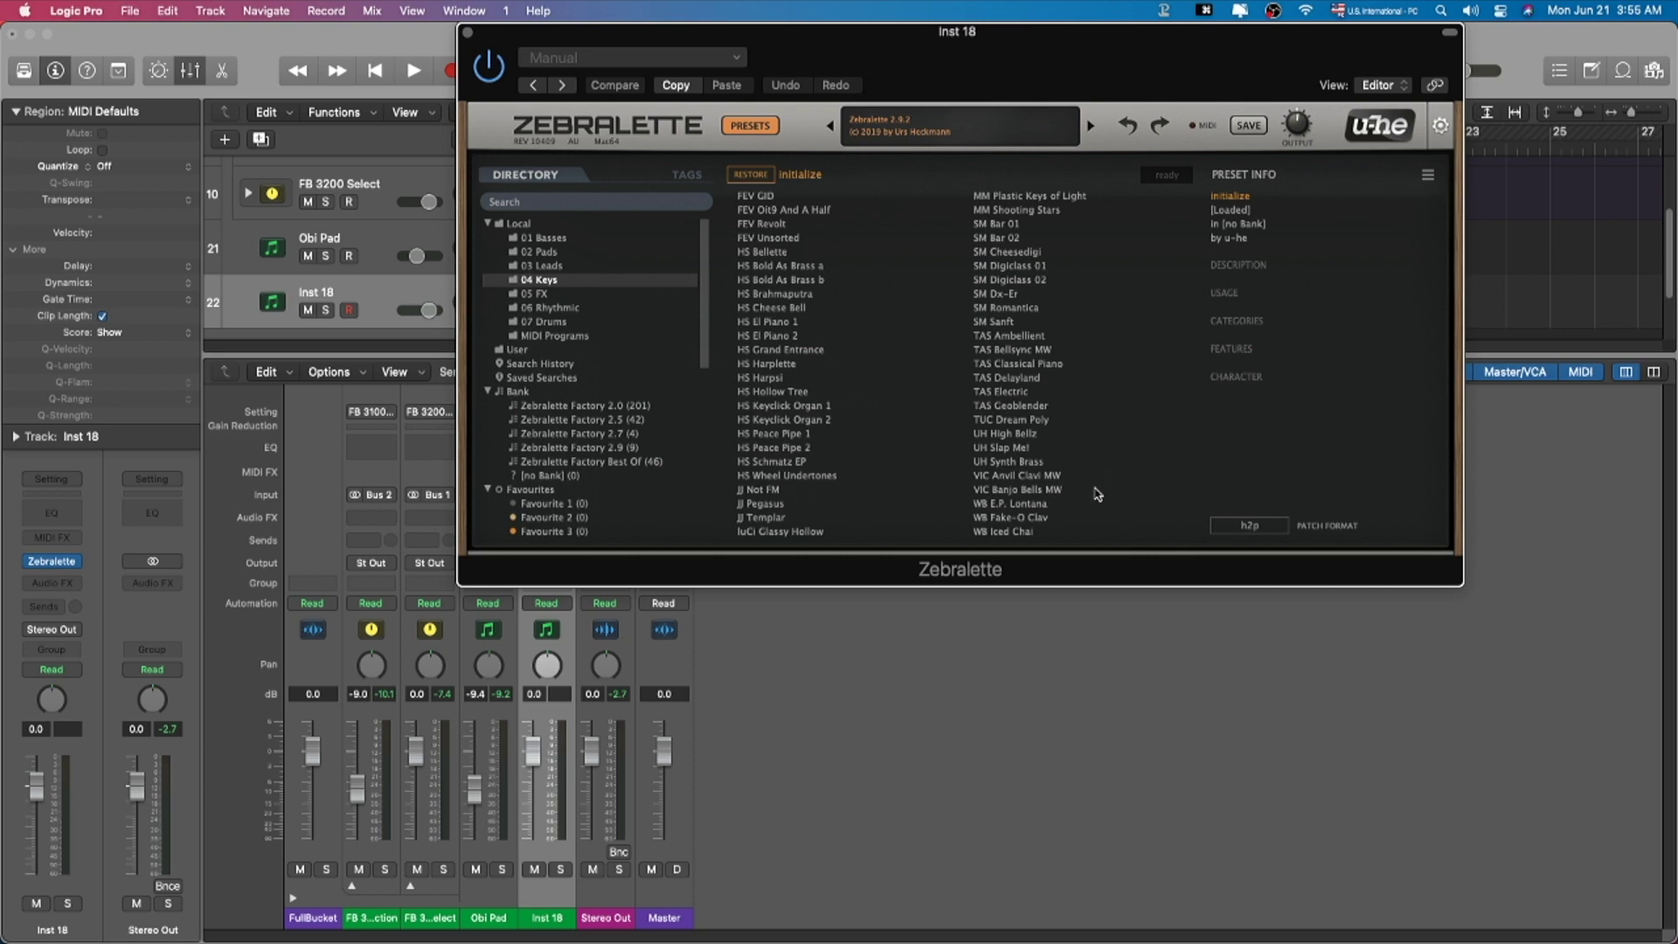
{"action": "left_click", "coordinate": [547, 255]}
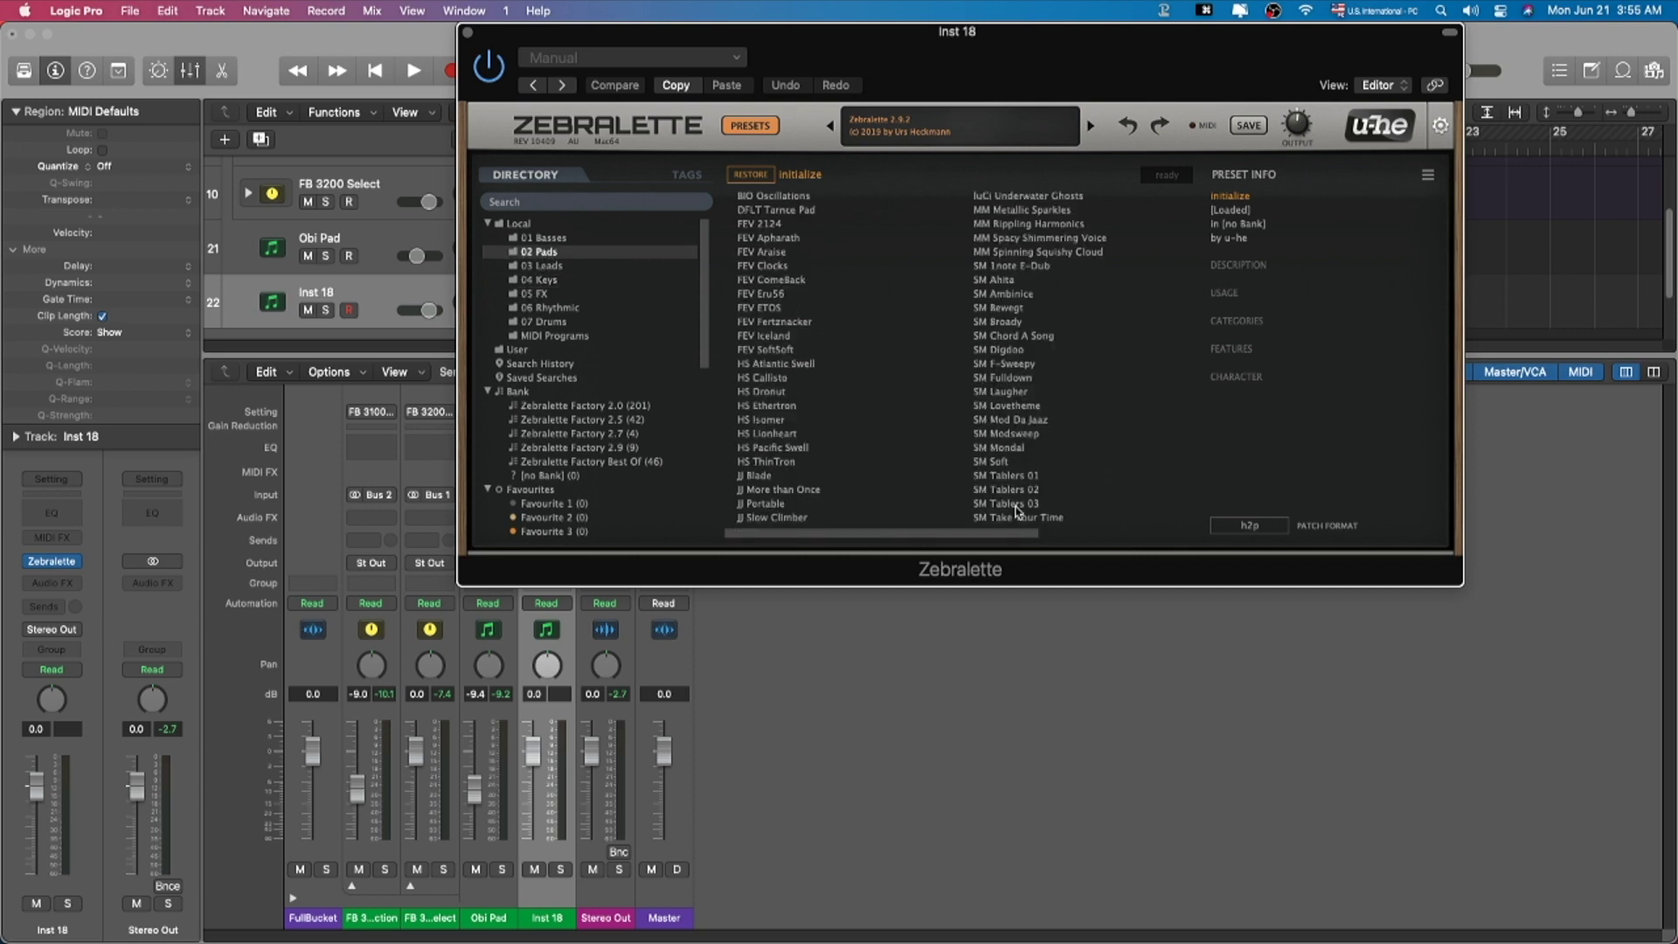
{"action": "left_click_drag", "start_coordinate": [1041, 538], "coordinate": [1226, 531]}
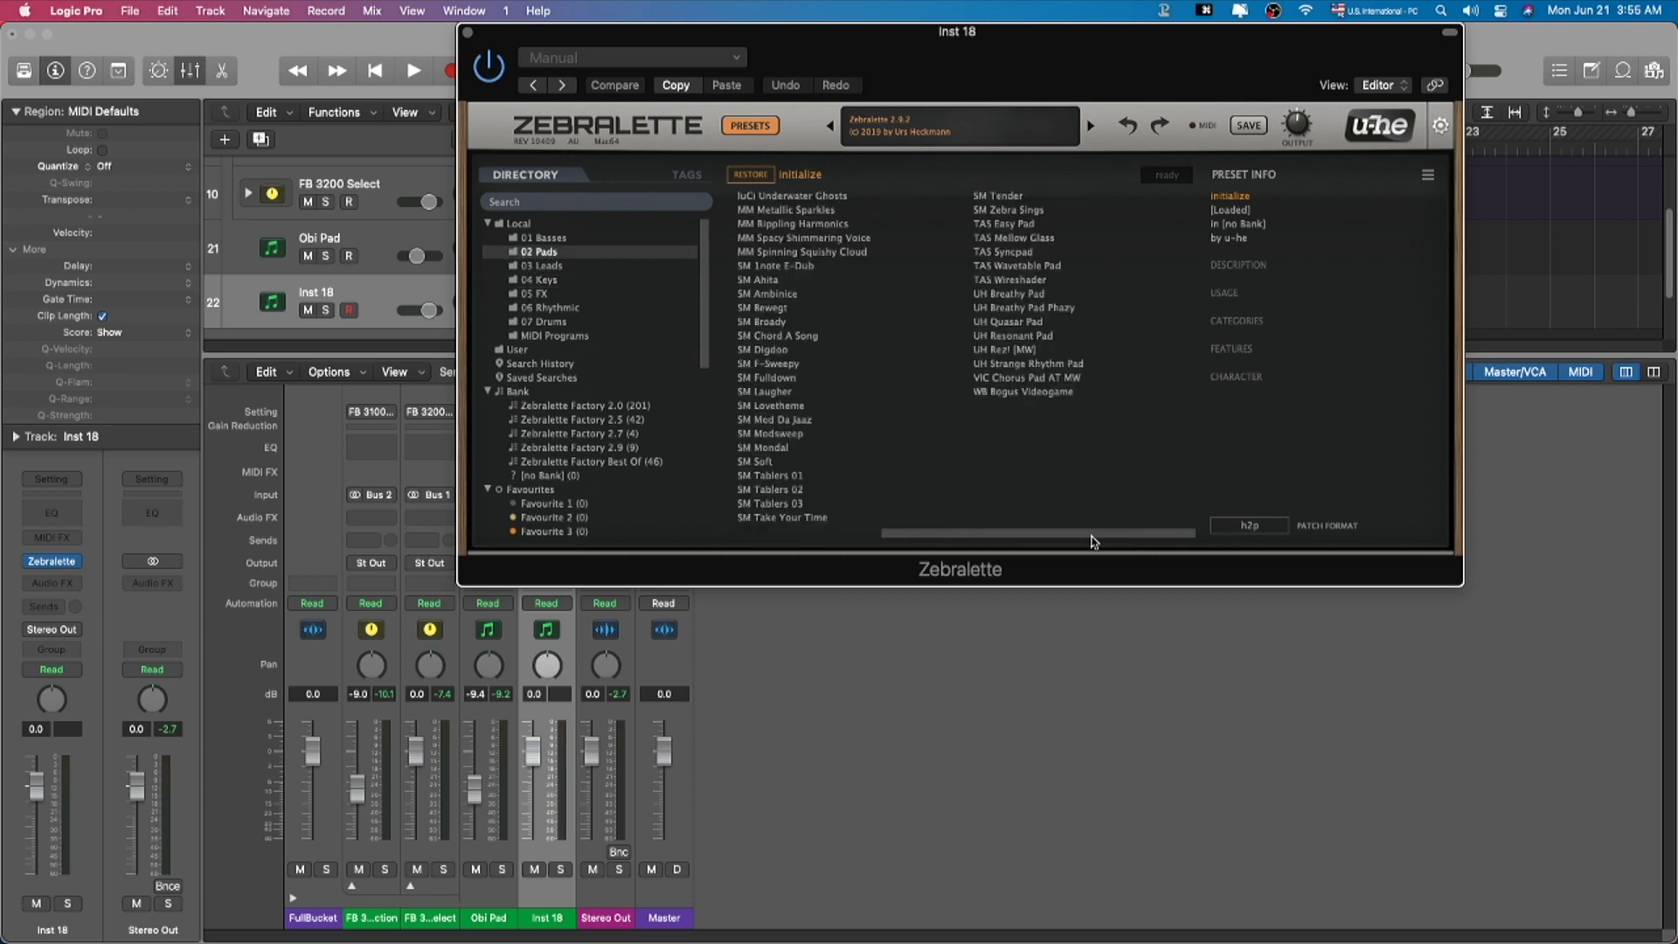
{"action": "left_click_drag", "start_coordinate": [1107, 540], "coordinate": [927, 543]}
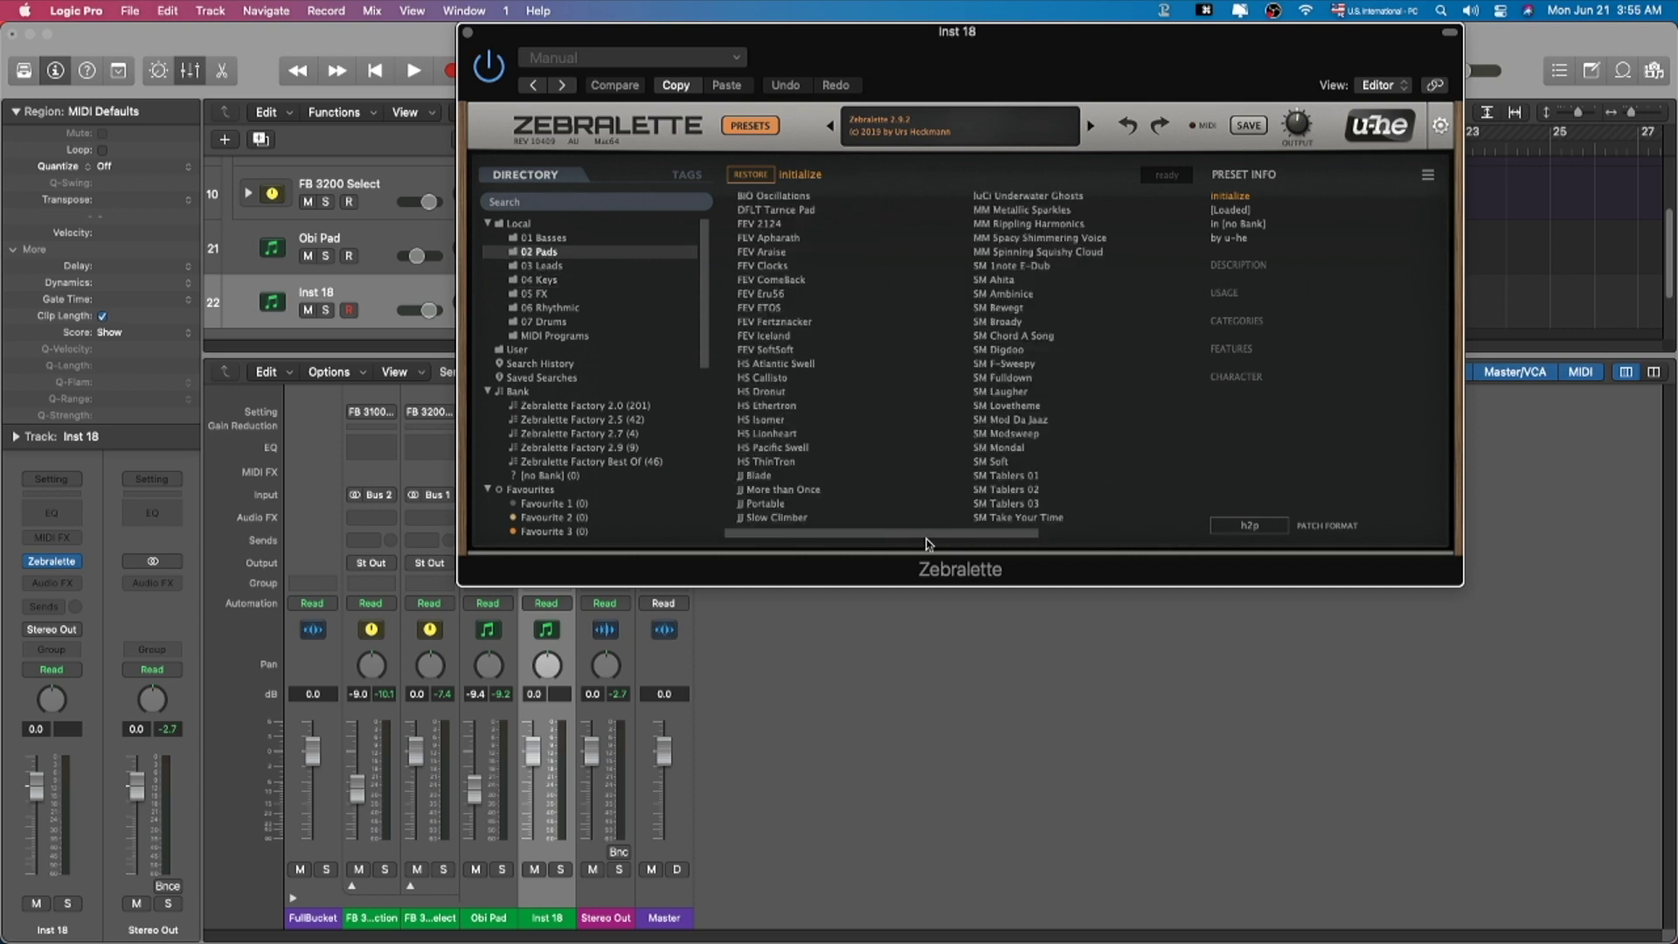
{"action": "left_click", "coordinate": [582, 239]}
{"action": "left_click", "coordinate": [573, 282]}
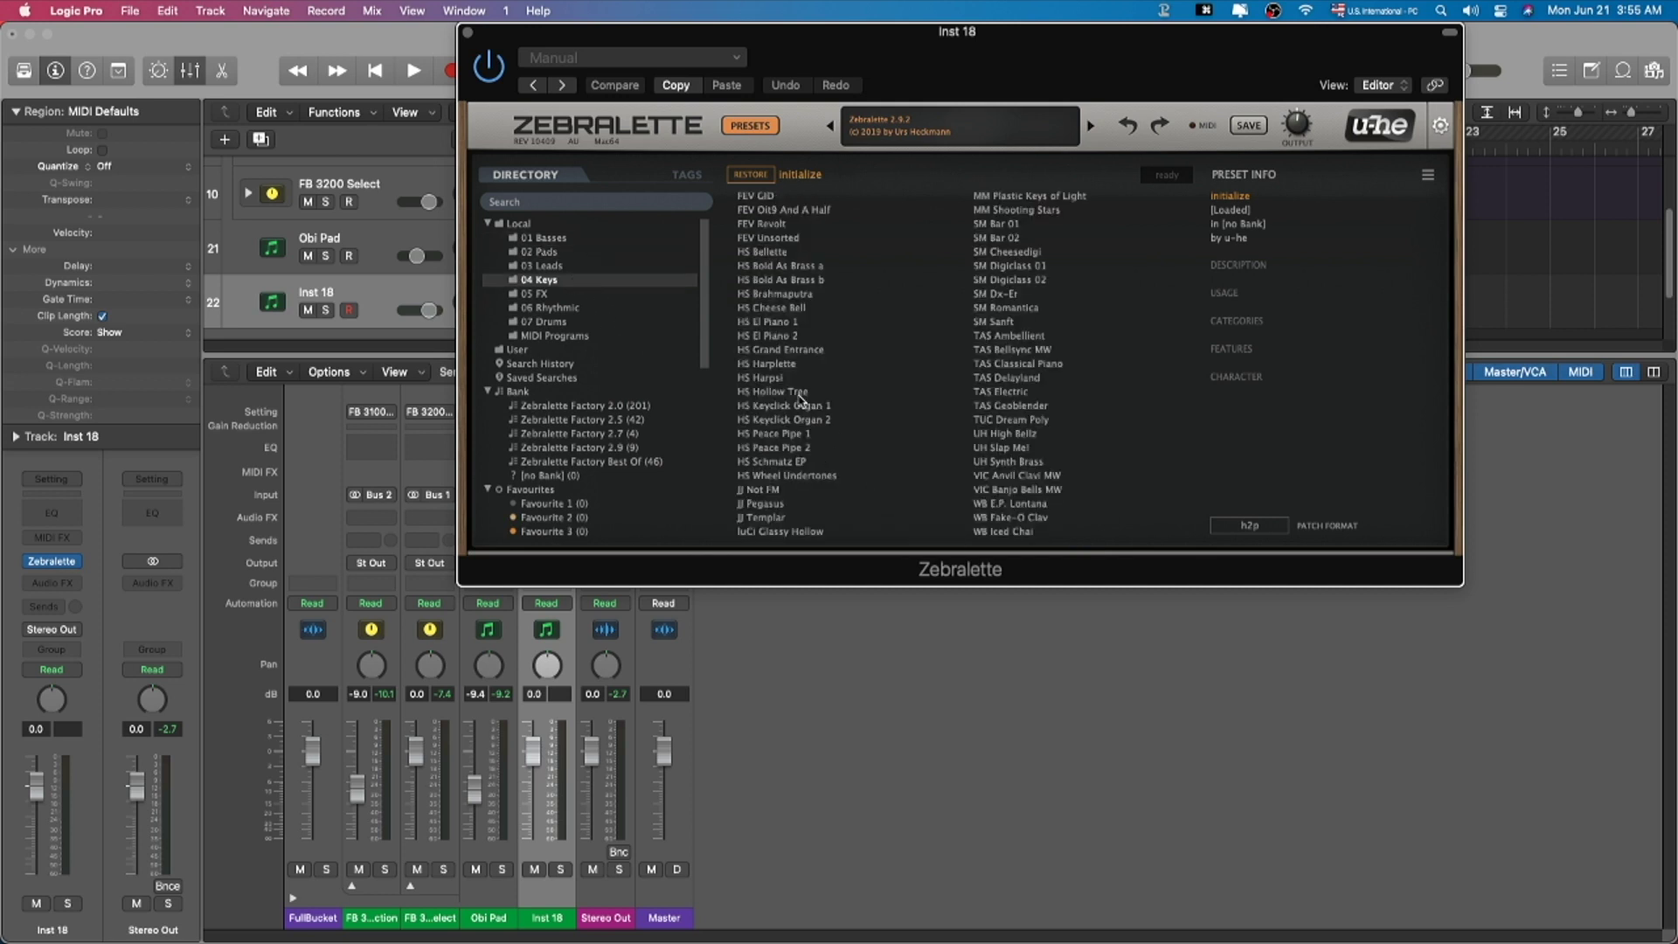
{"action": "left_click", "coordinate": [810, 448]}
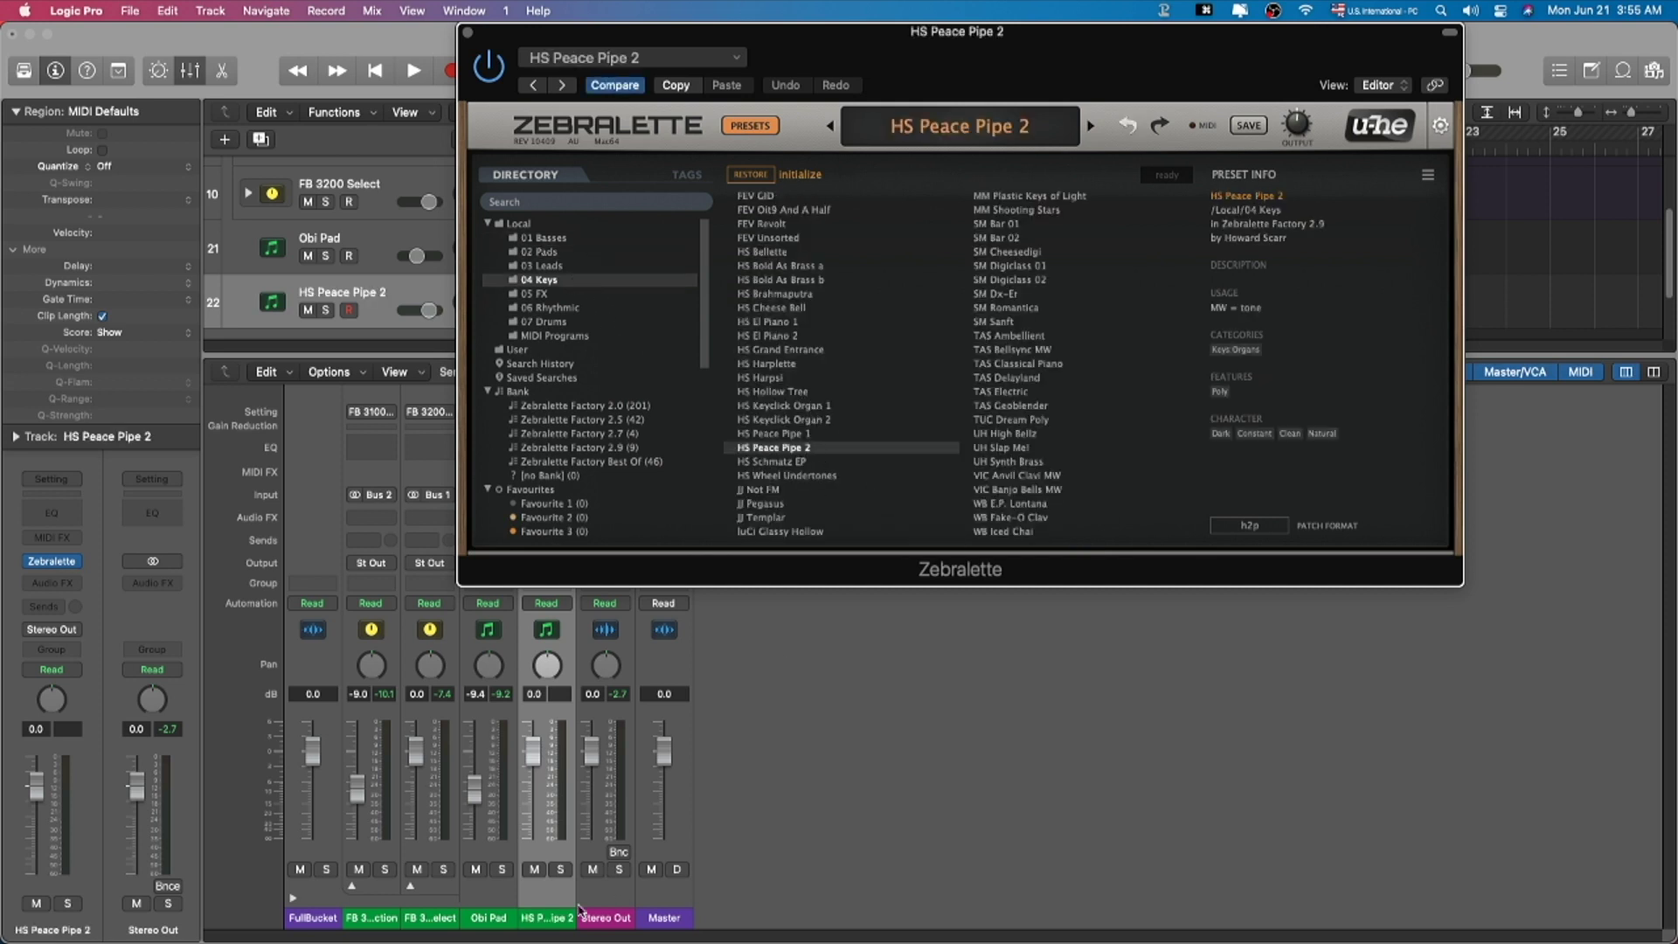
{"action": "left_click_drag", "start_coordinate": [543, 762], "coordinate": [542, 781]}
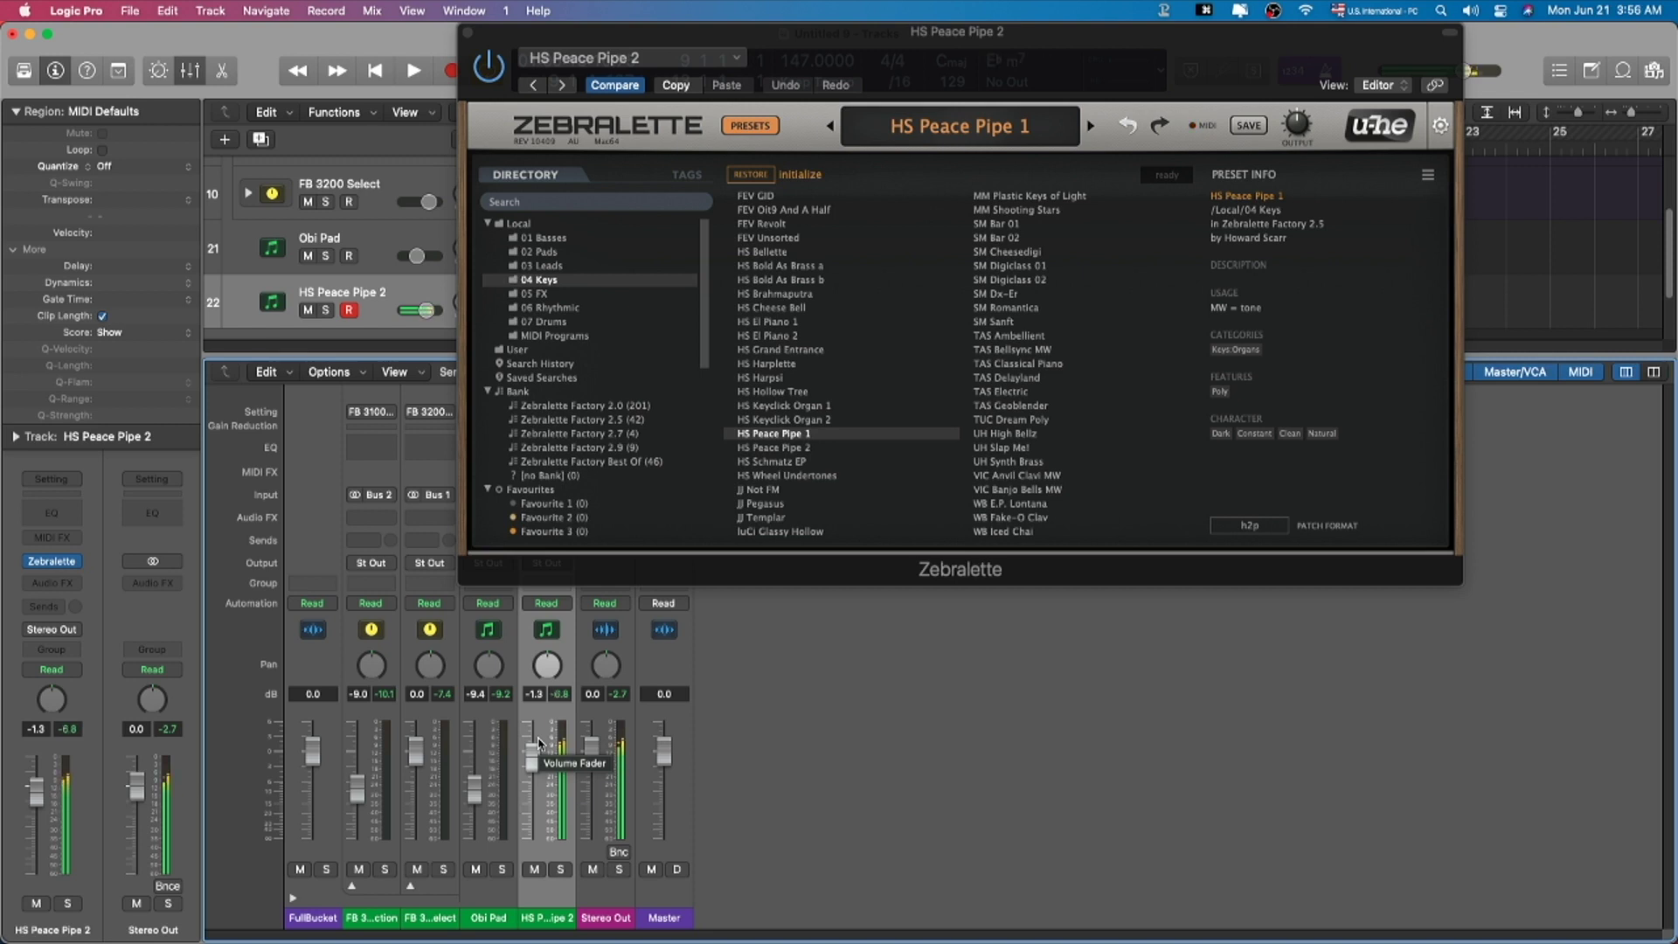
{"action": "left_click", "coordinate": [1022, 407]}
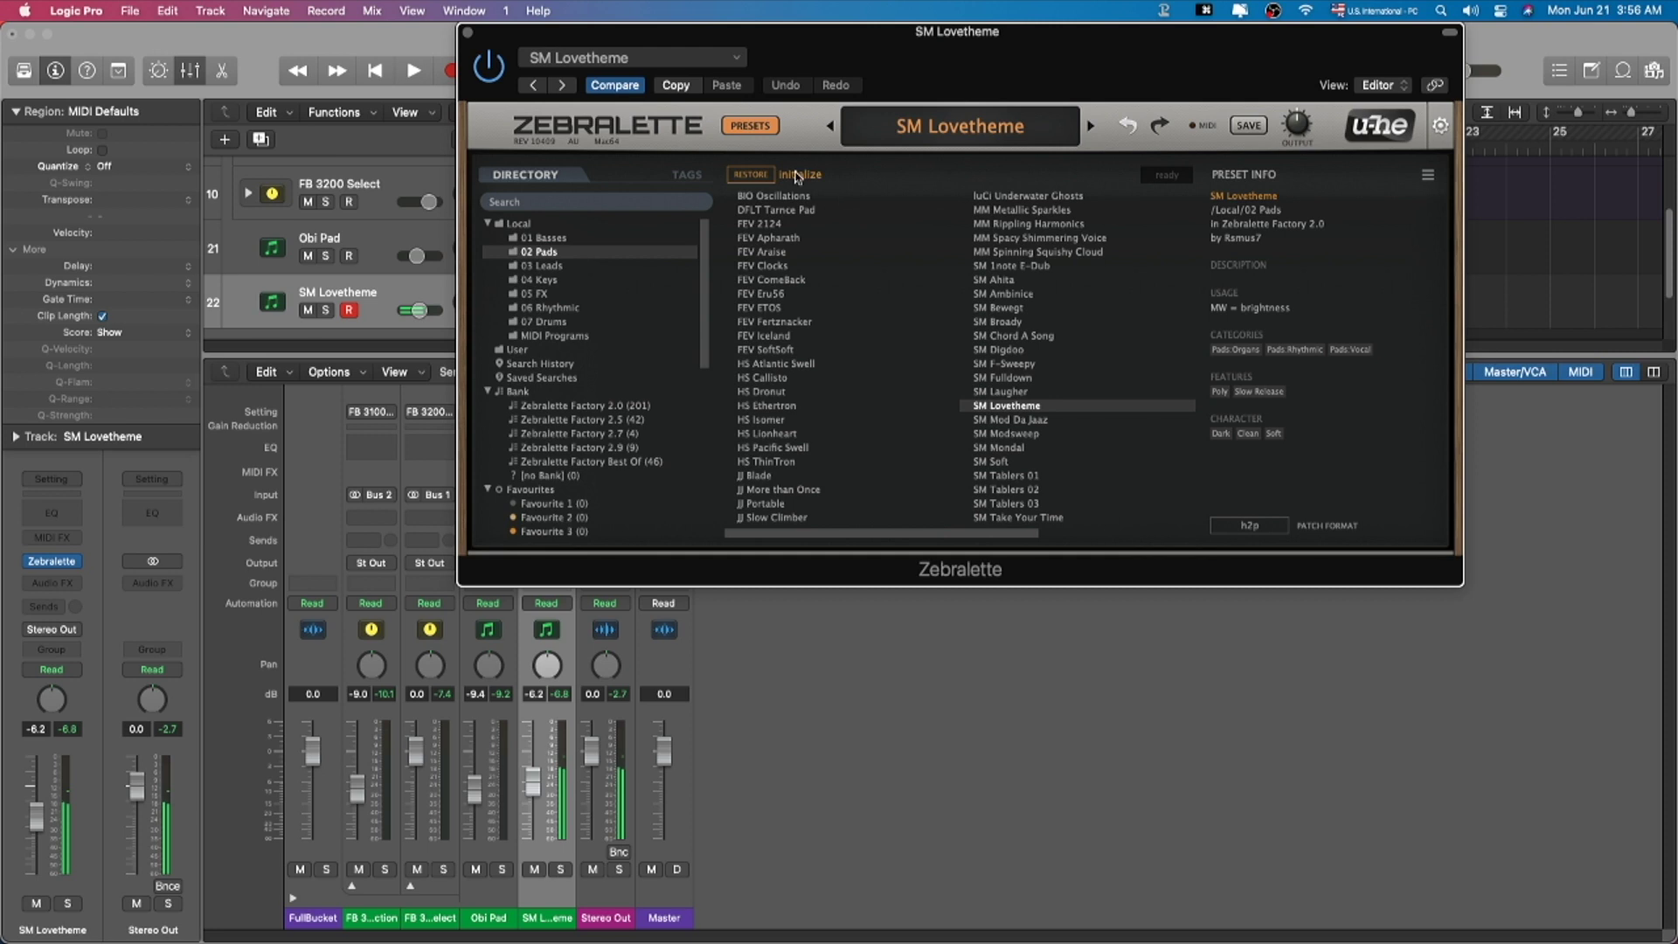
Step: Replace Zebralette with u-he TyrellN6 in stereo on the track
{"action": "left_click", "coordinate": [764, 127]}
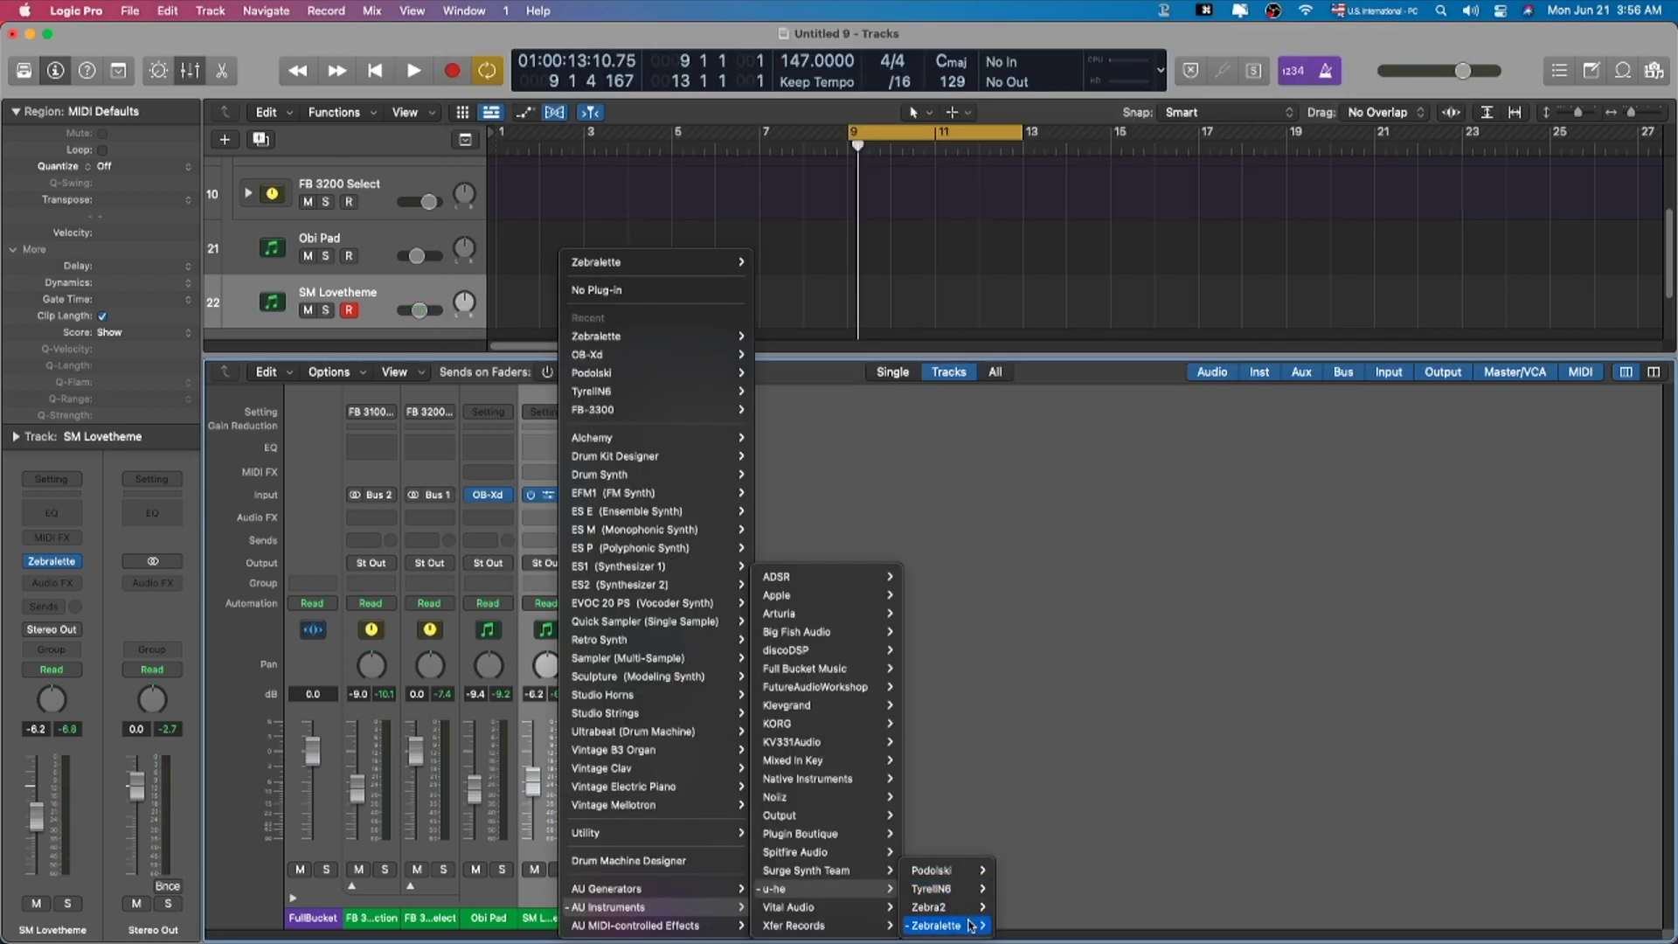
{"action": "mouse_move", "coordinate": [935, 888]}
{"action": "left_click", "coordinate": [1009, 887]}
Step: Hide the mixer and load TyrellN6's PAD classix I SM preset from RW-Presets > rsmus7
{"action": "key", "text": "x"}
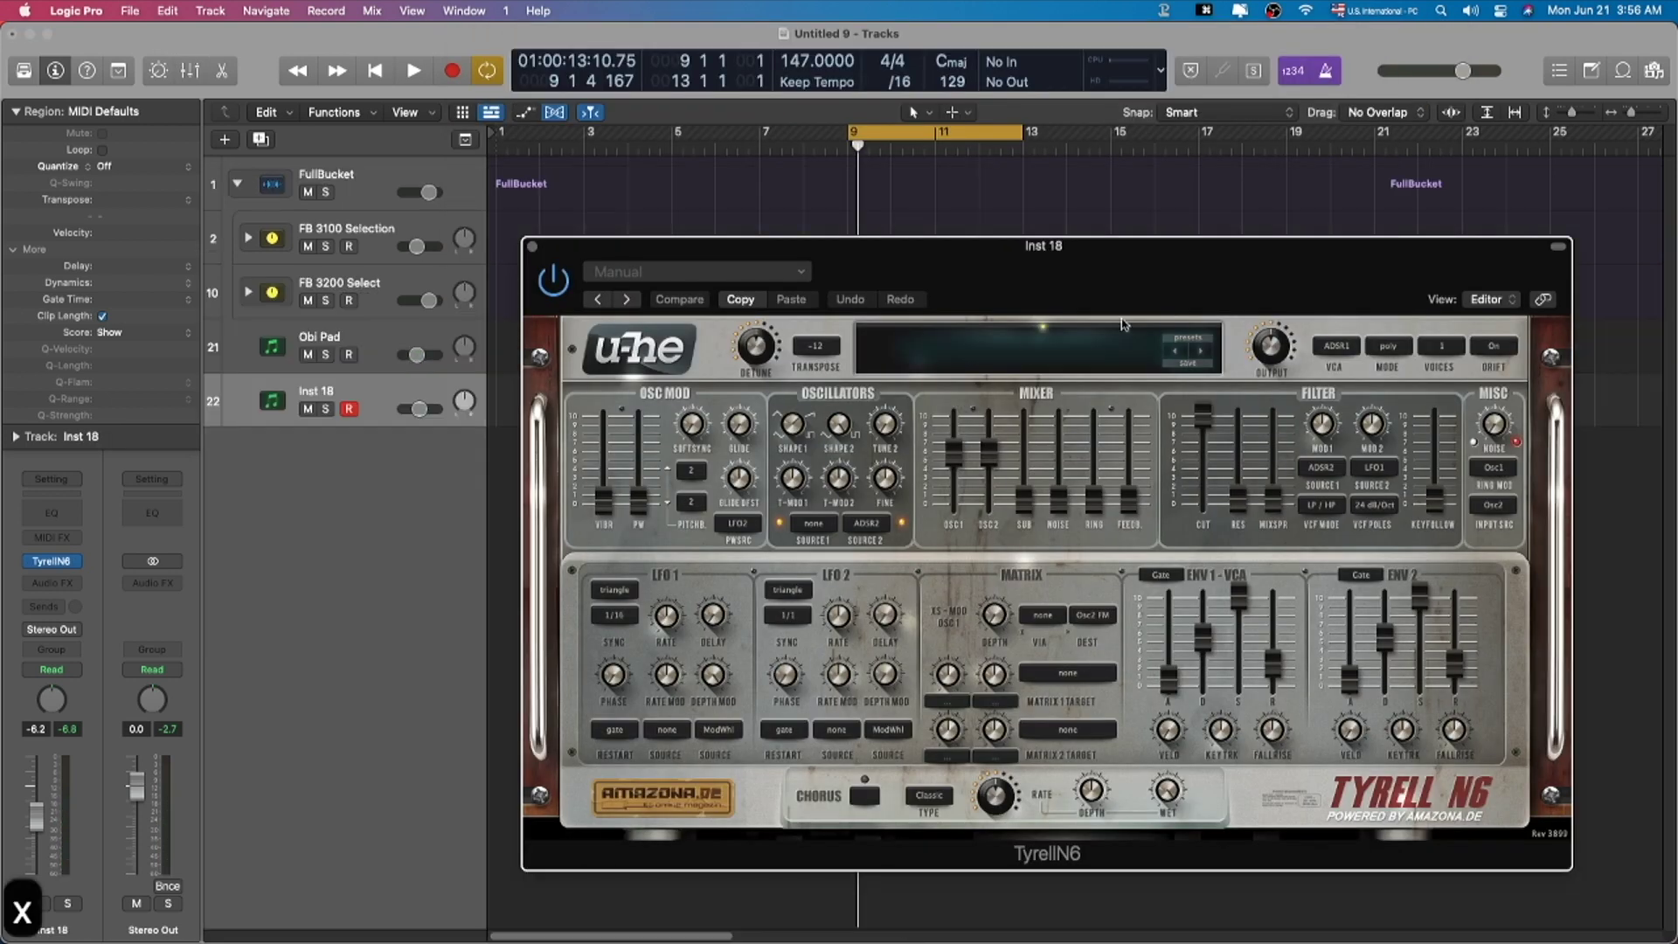
{"action": "left_click_drag", "start_coordinate": [1109, 279], "coordinate": [868, 131]}
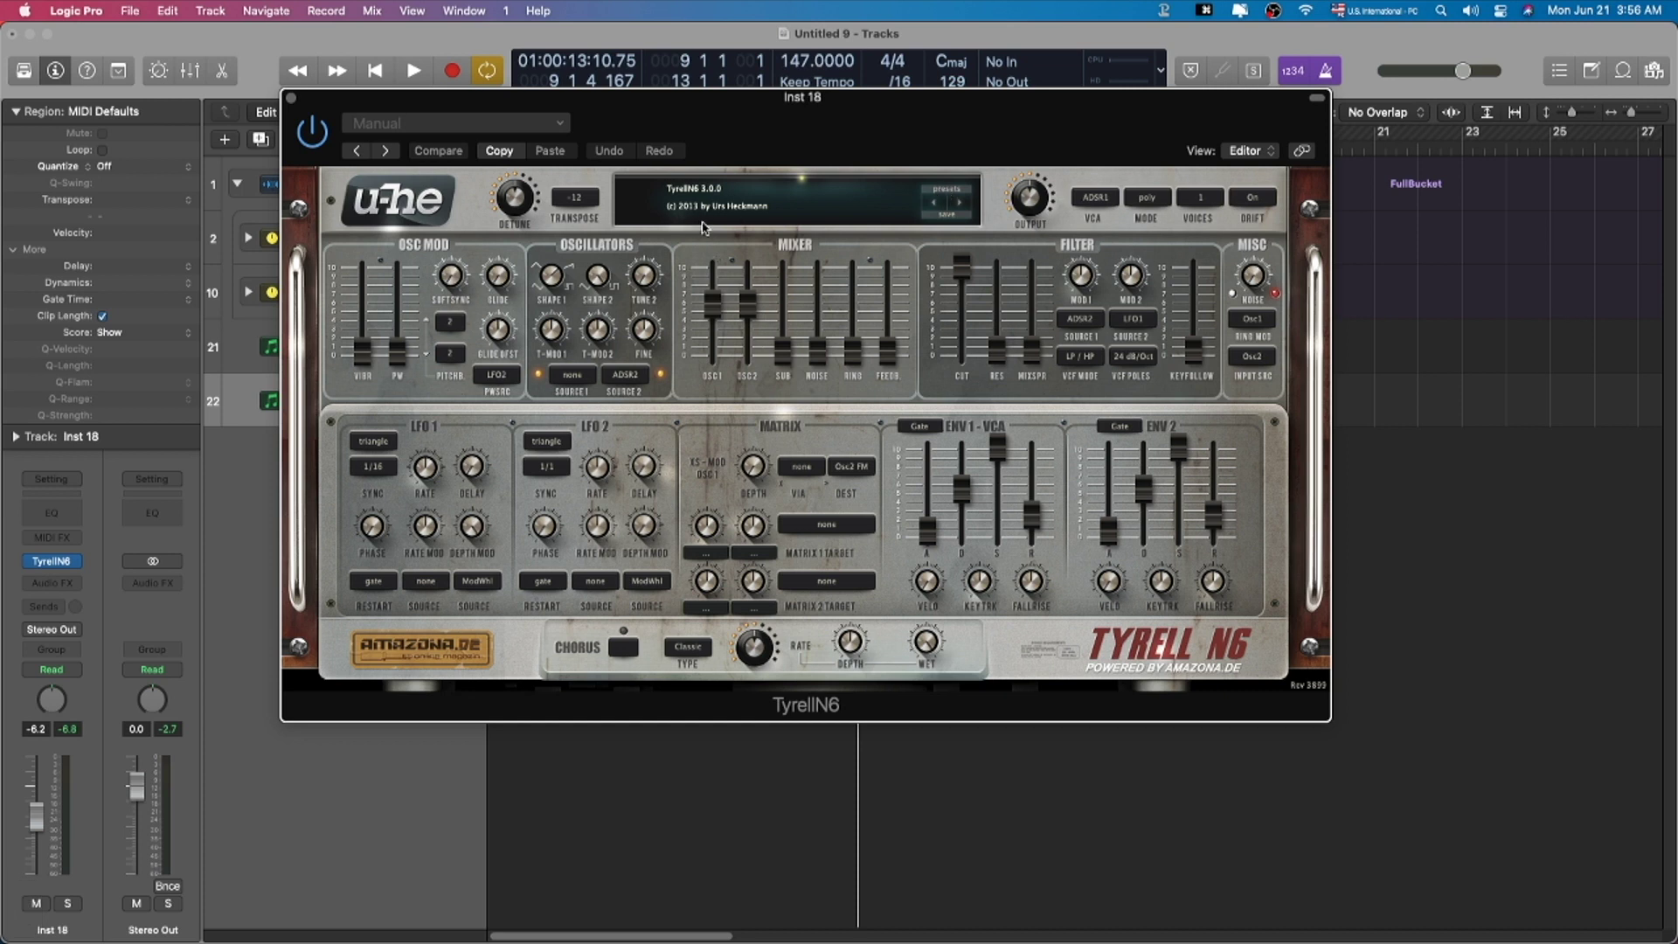
{"action": "left_click", "coordinate": [940, 190]}
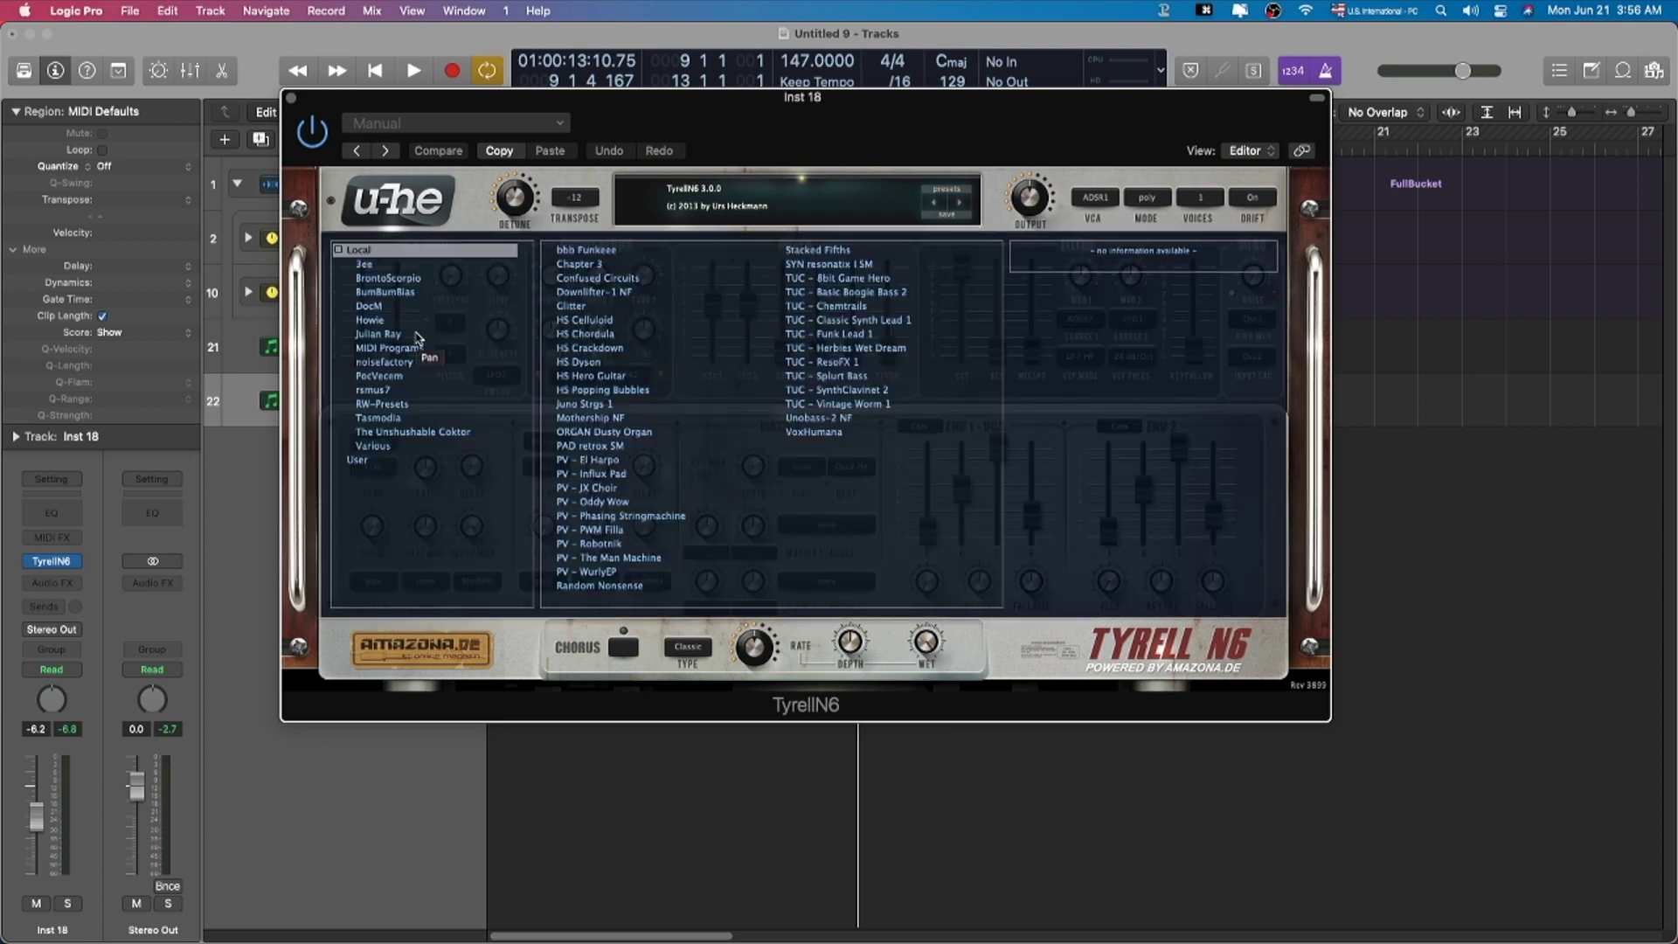
{"action": "left_click", "coordinate": [407, 432]}
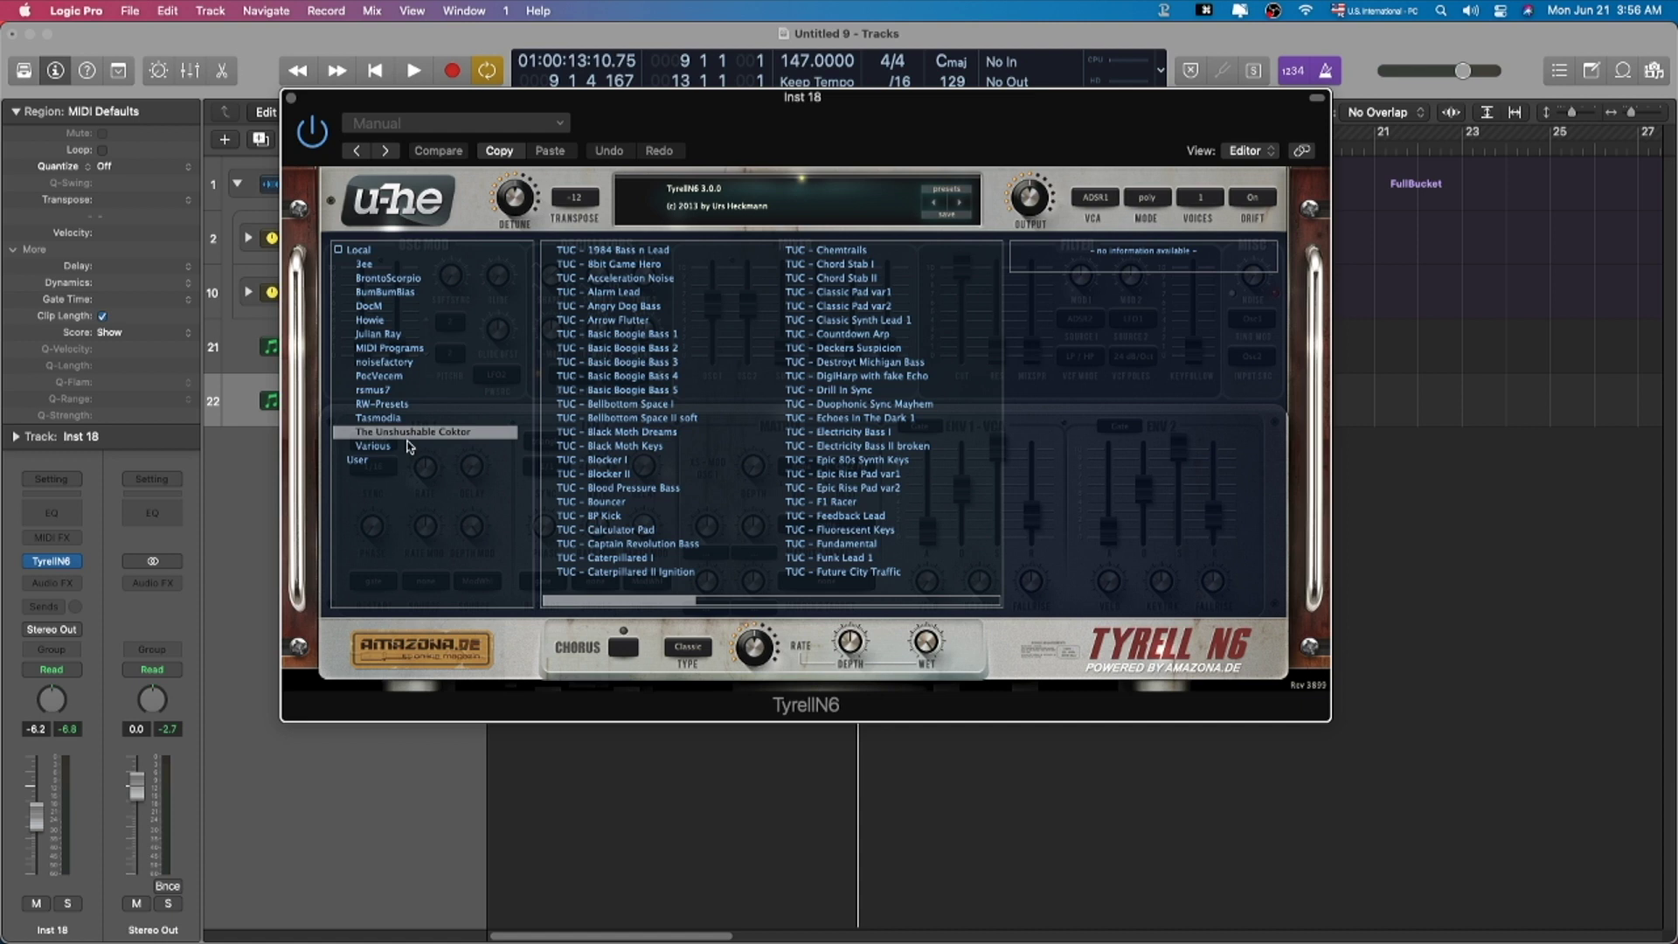
{"action": "left_click", "coordinate": [413, 417]}
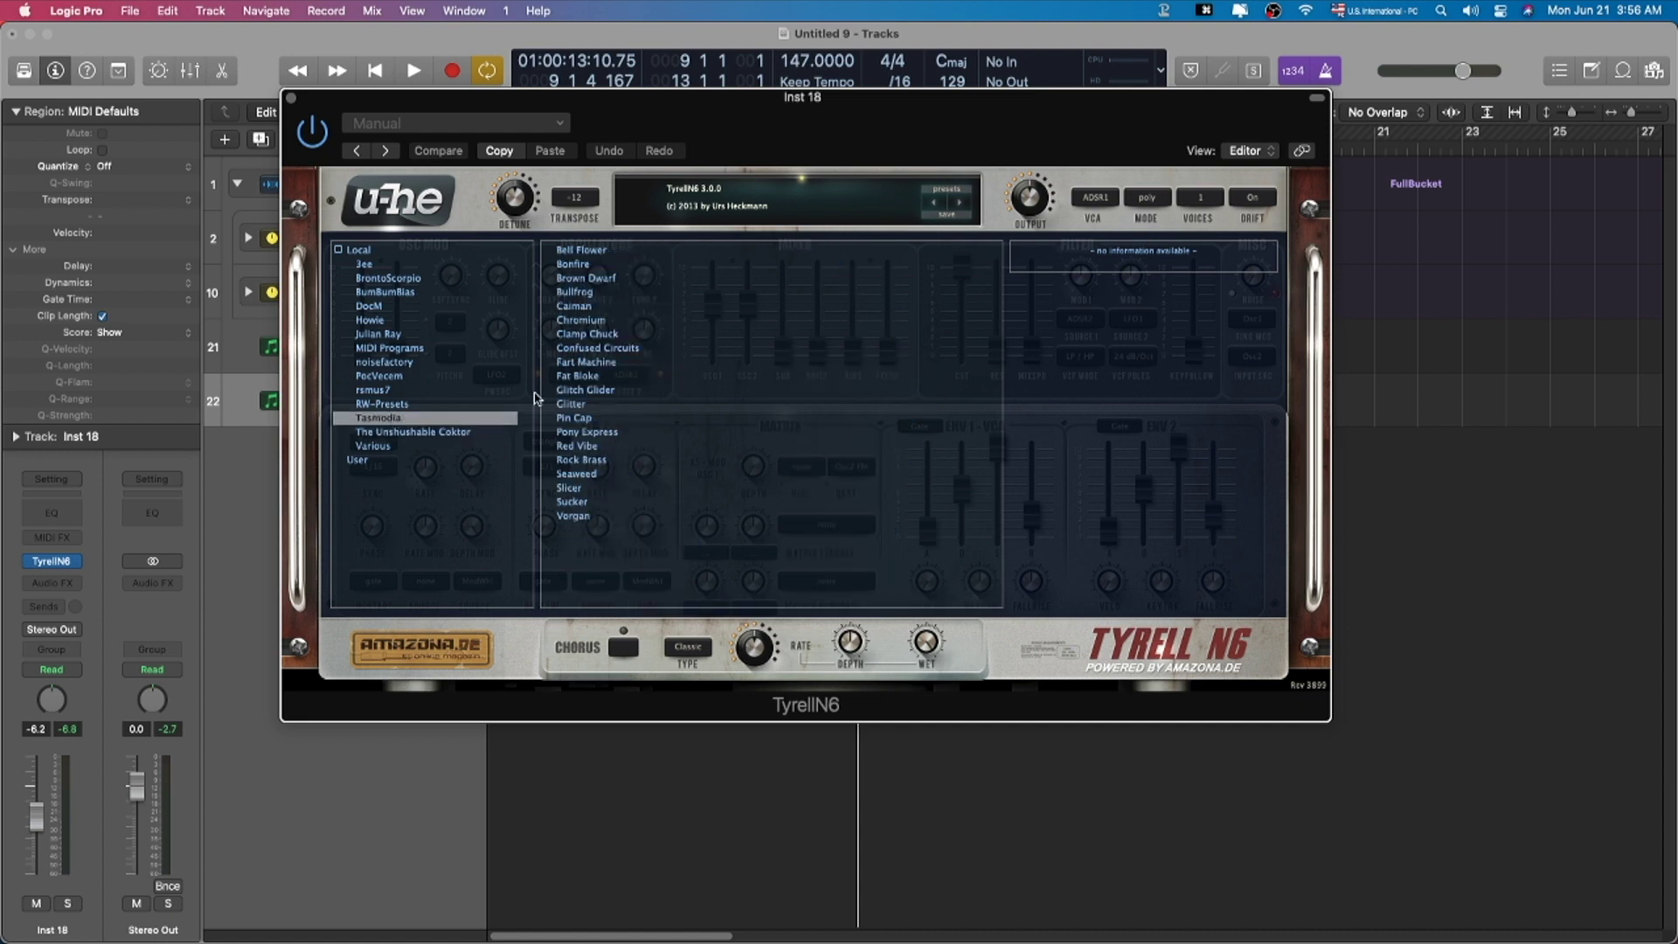
{"action": "left_click", "coordinate": [424, 405]}
{"action": "left_click", "coordinate": [374, 390]}
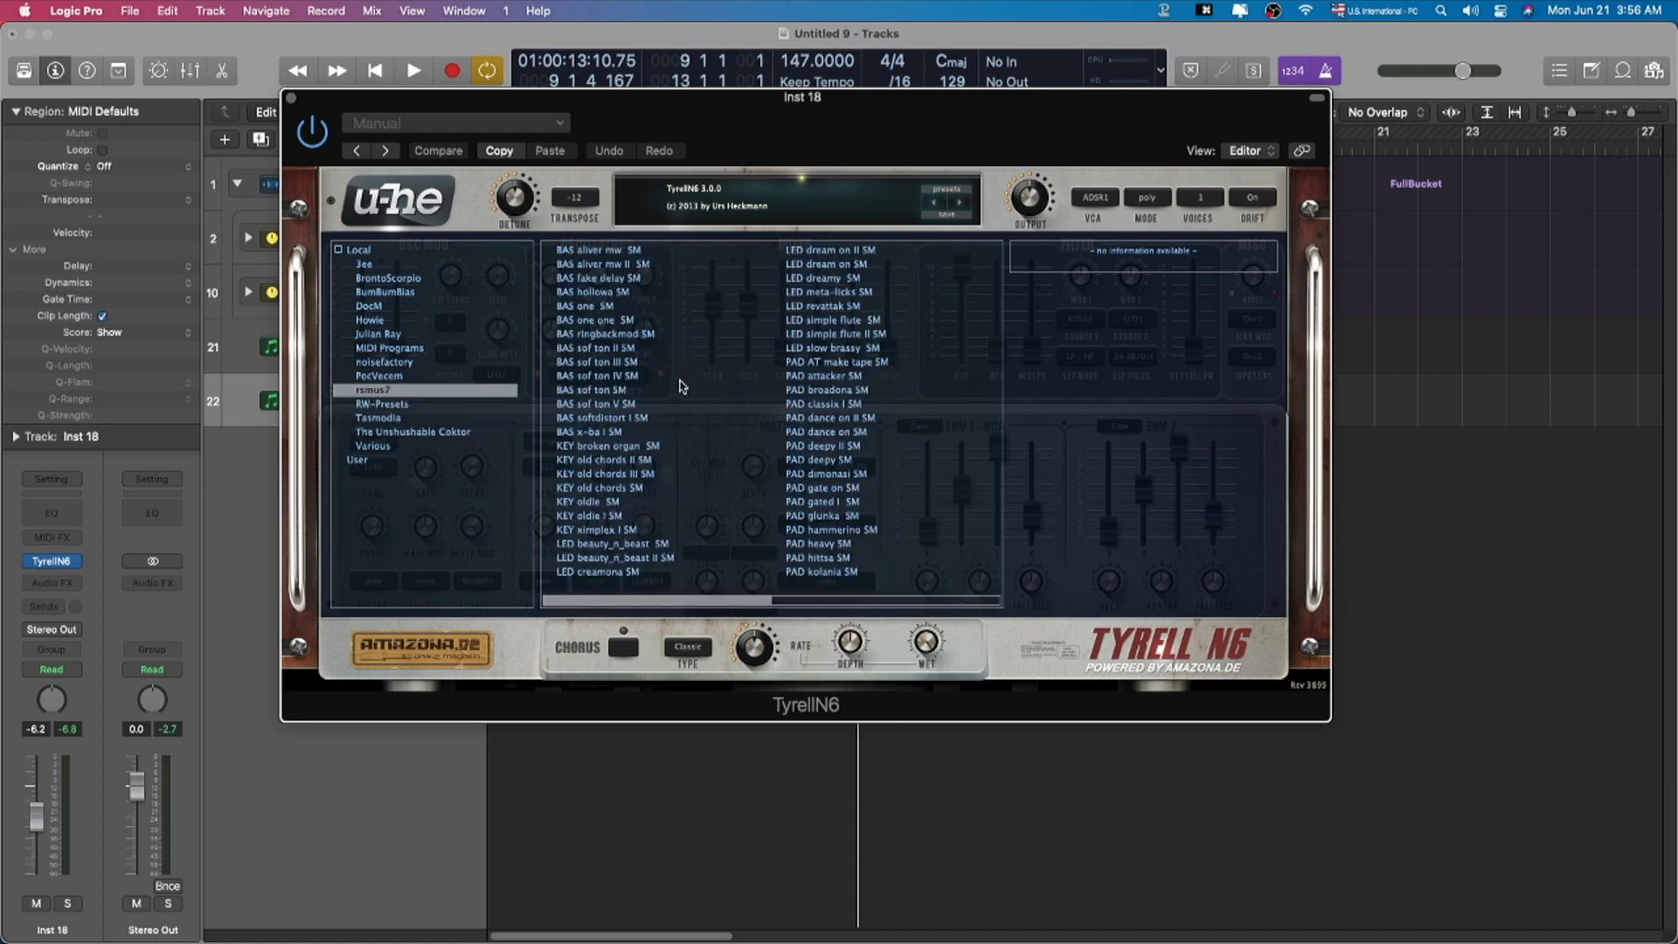
{"action": "left_click", "coordinate": [849, 406]}
Step: Raise the volume to -1.6 dB, try PAD deepy SM, and settle on PAD glunka SM
{"action": "left_click", "coordinate": [35, 826]}
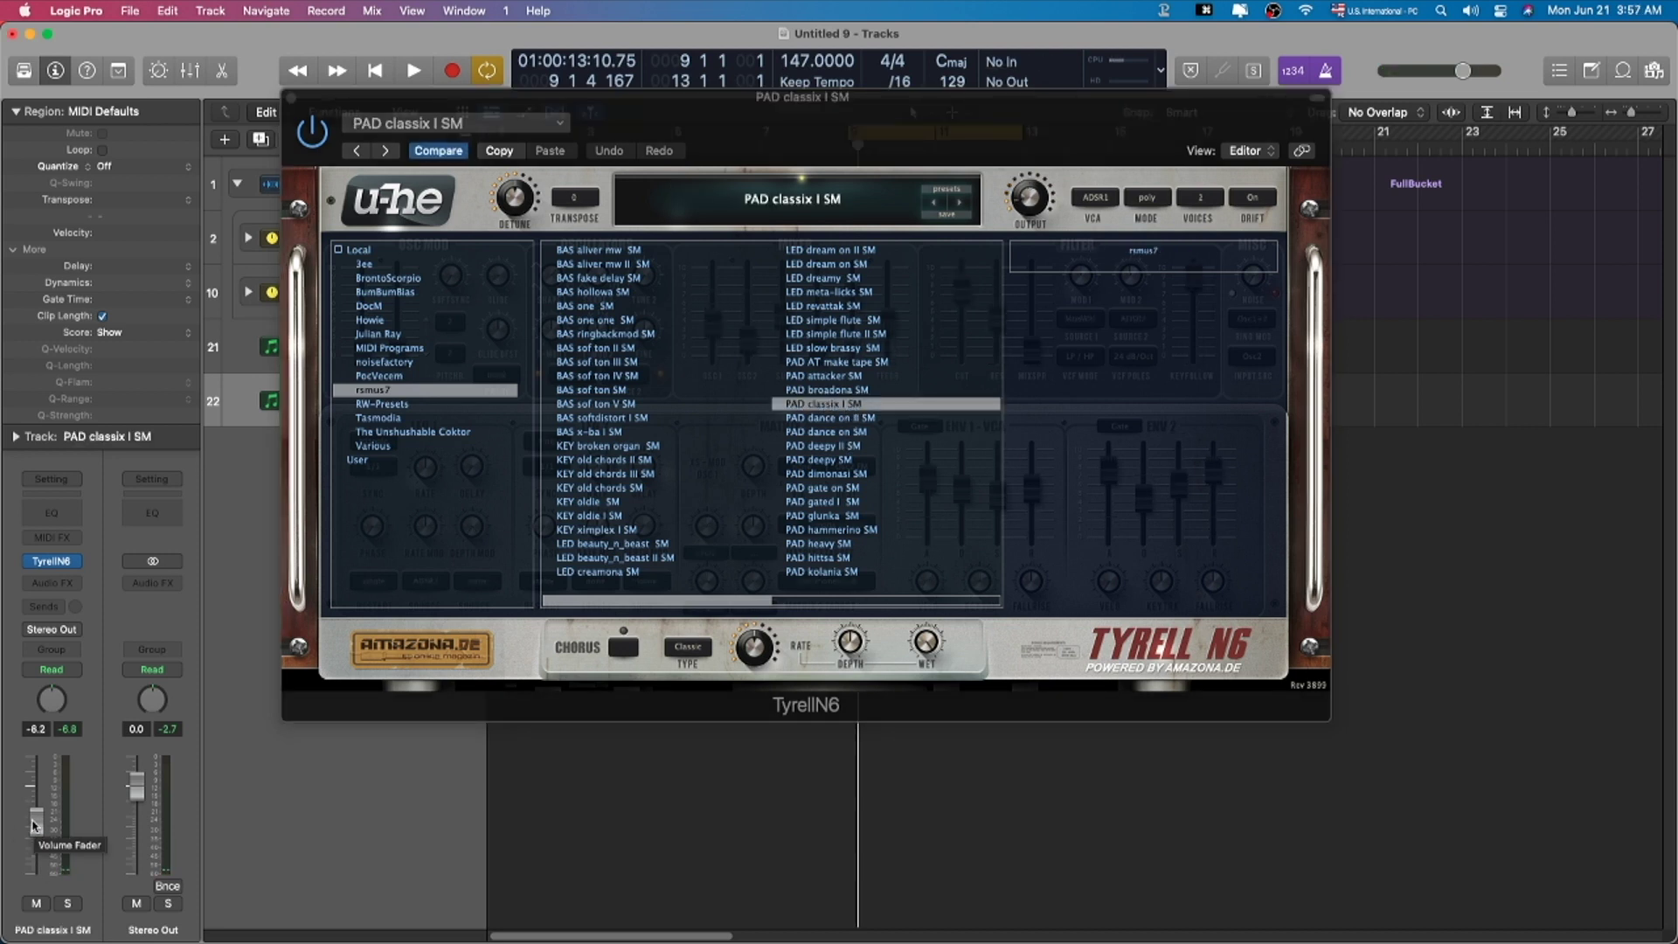
{"action": "left_click_drag", "start_coordinate": [35, 826], "coordinate": [32, 773]}
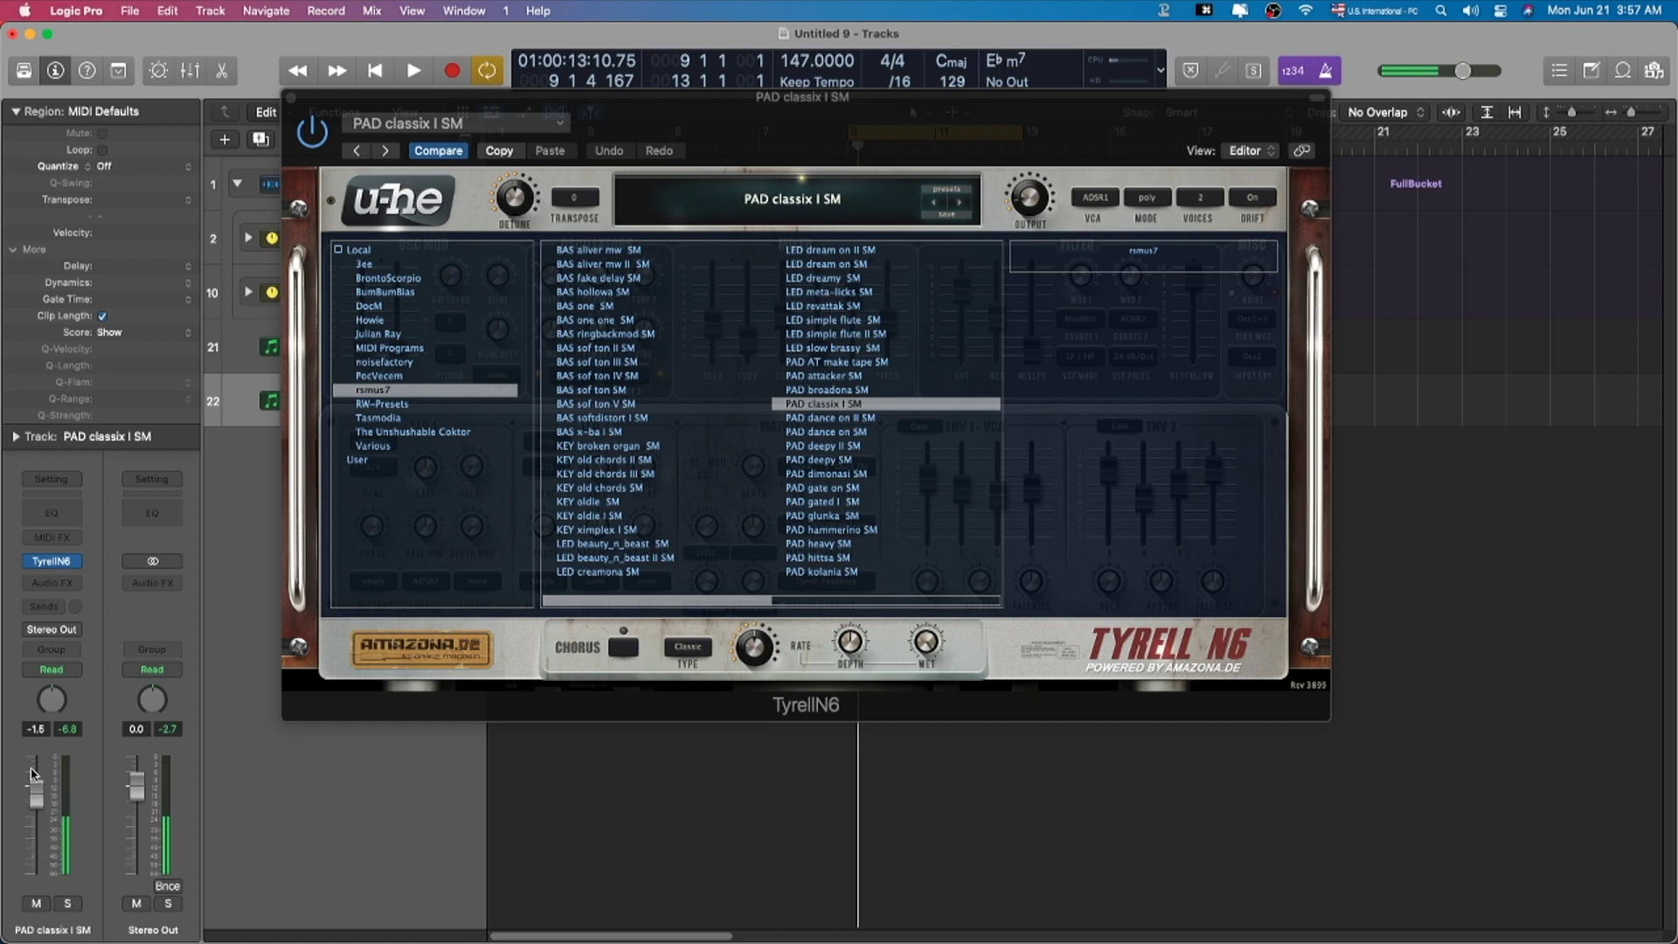
{"action": "left_click", "coordinate": [820, 461]}
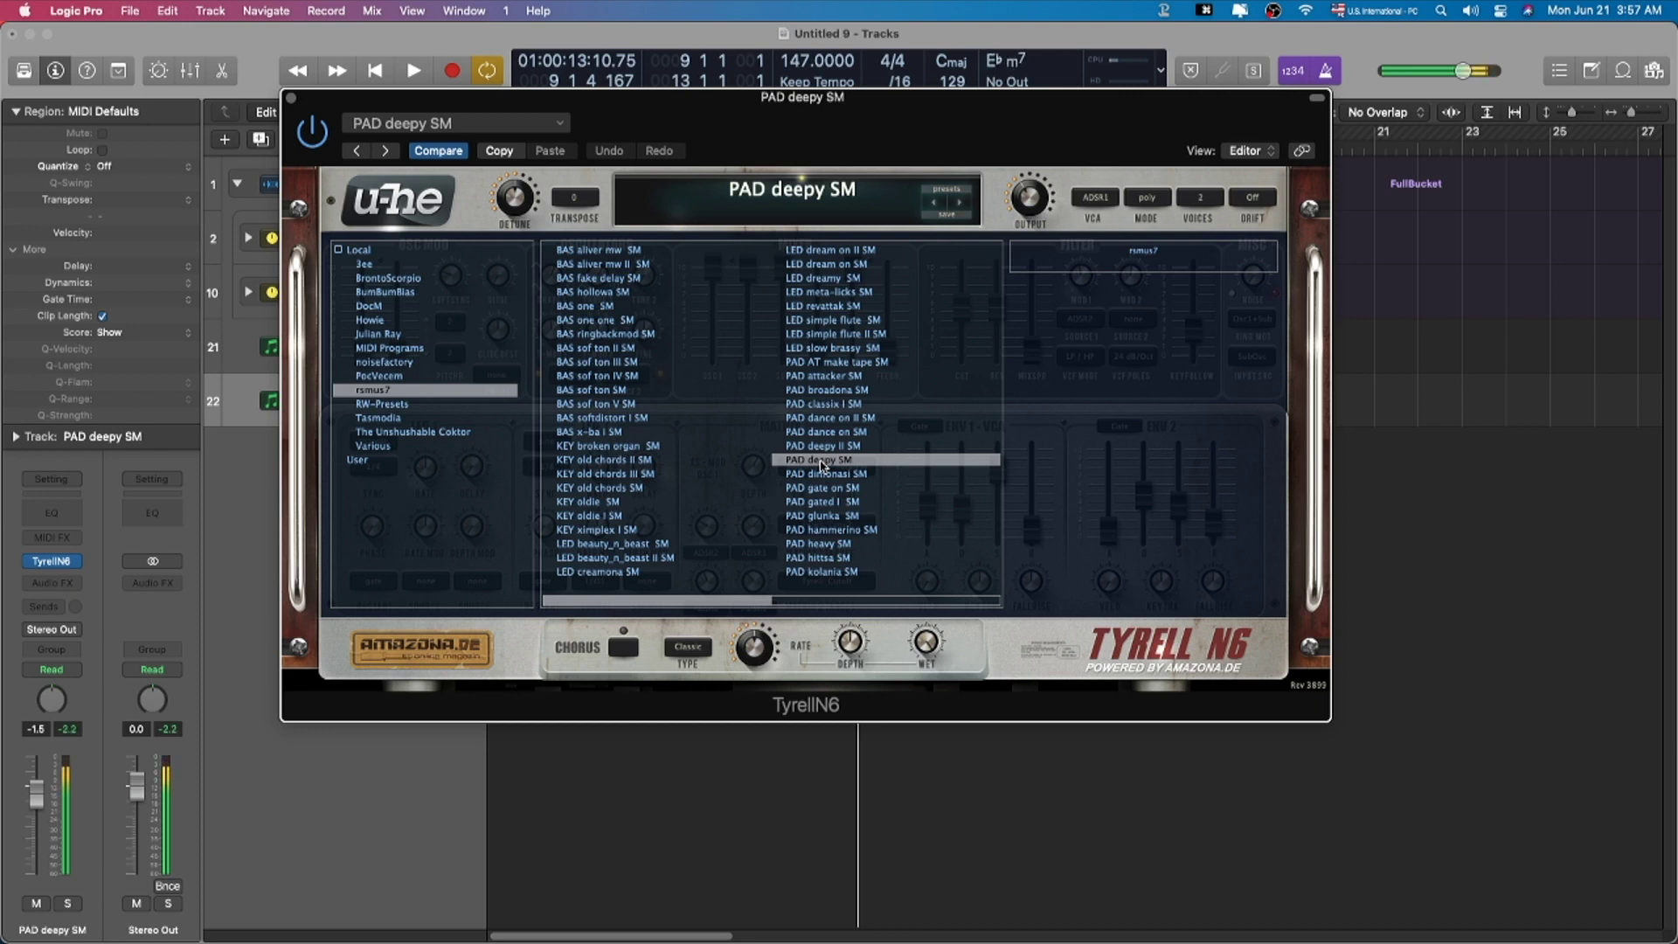
{"action": "left_click", "coordinate": [867, 517]}
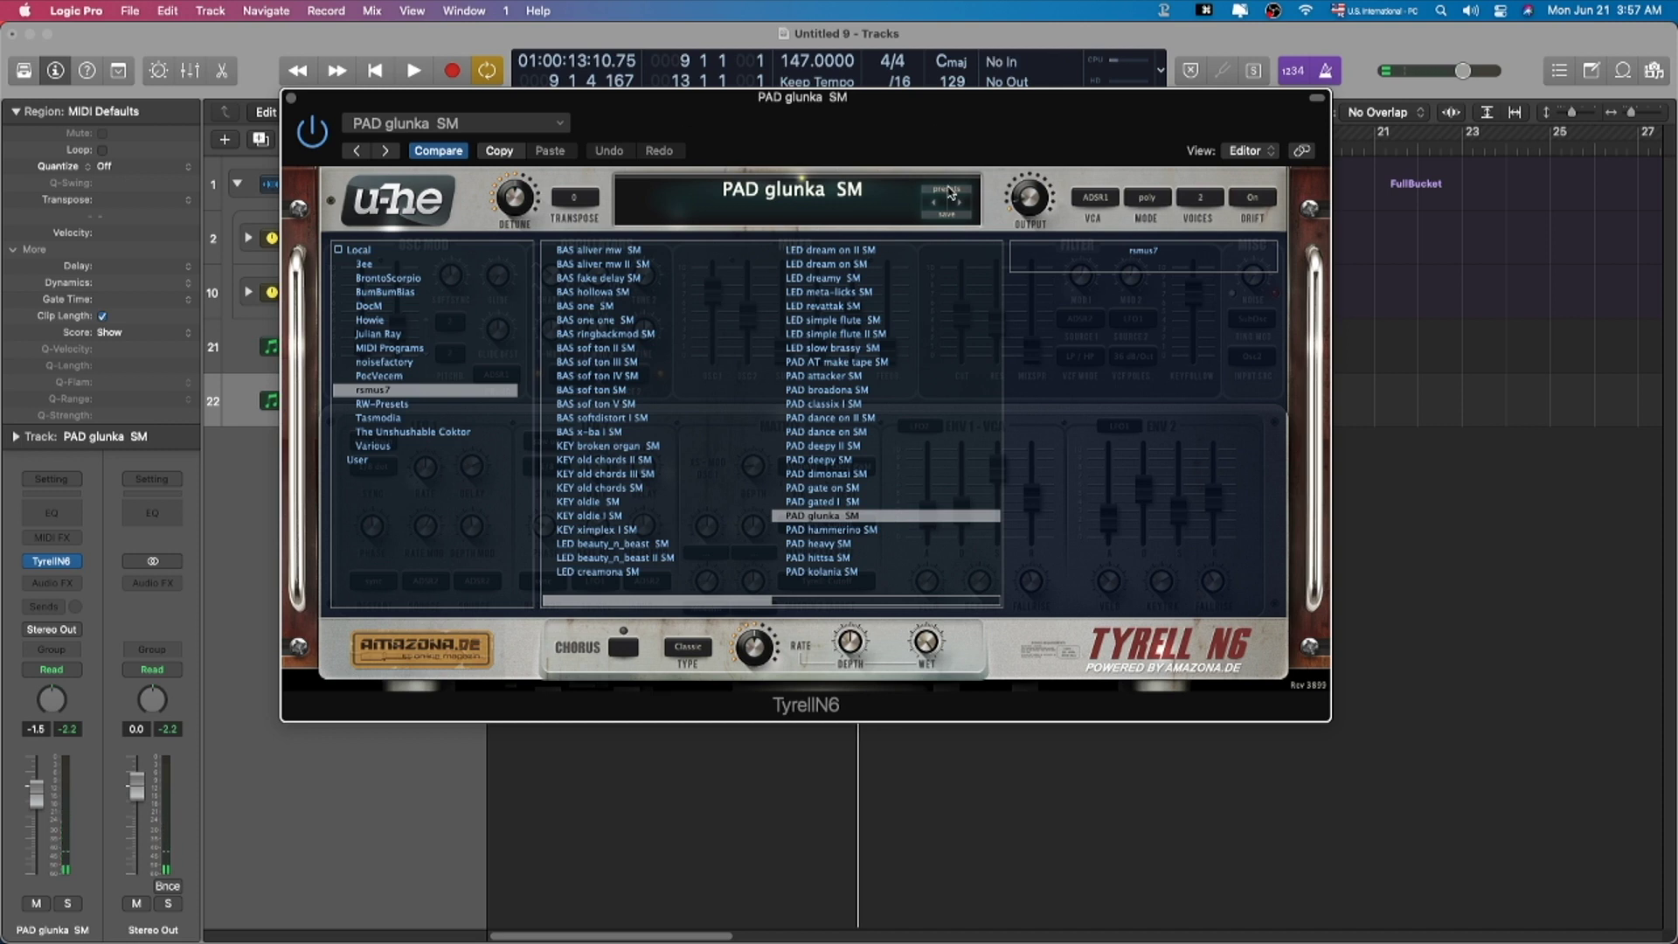
{"action": "left_click", "coordinate": [951, 192]}
{"action": "left_click_drag", "start_coordinate": [928, 122], "coordinate": [881, 94]}
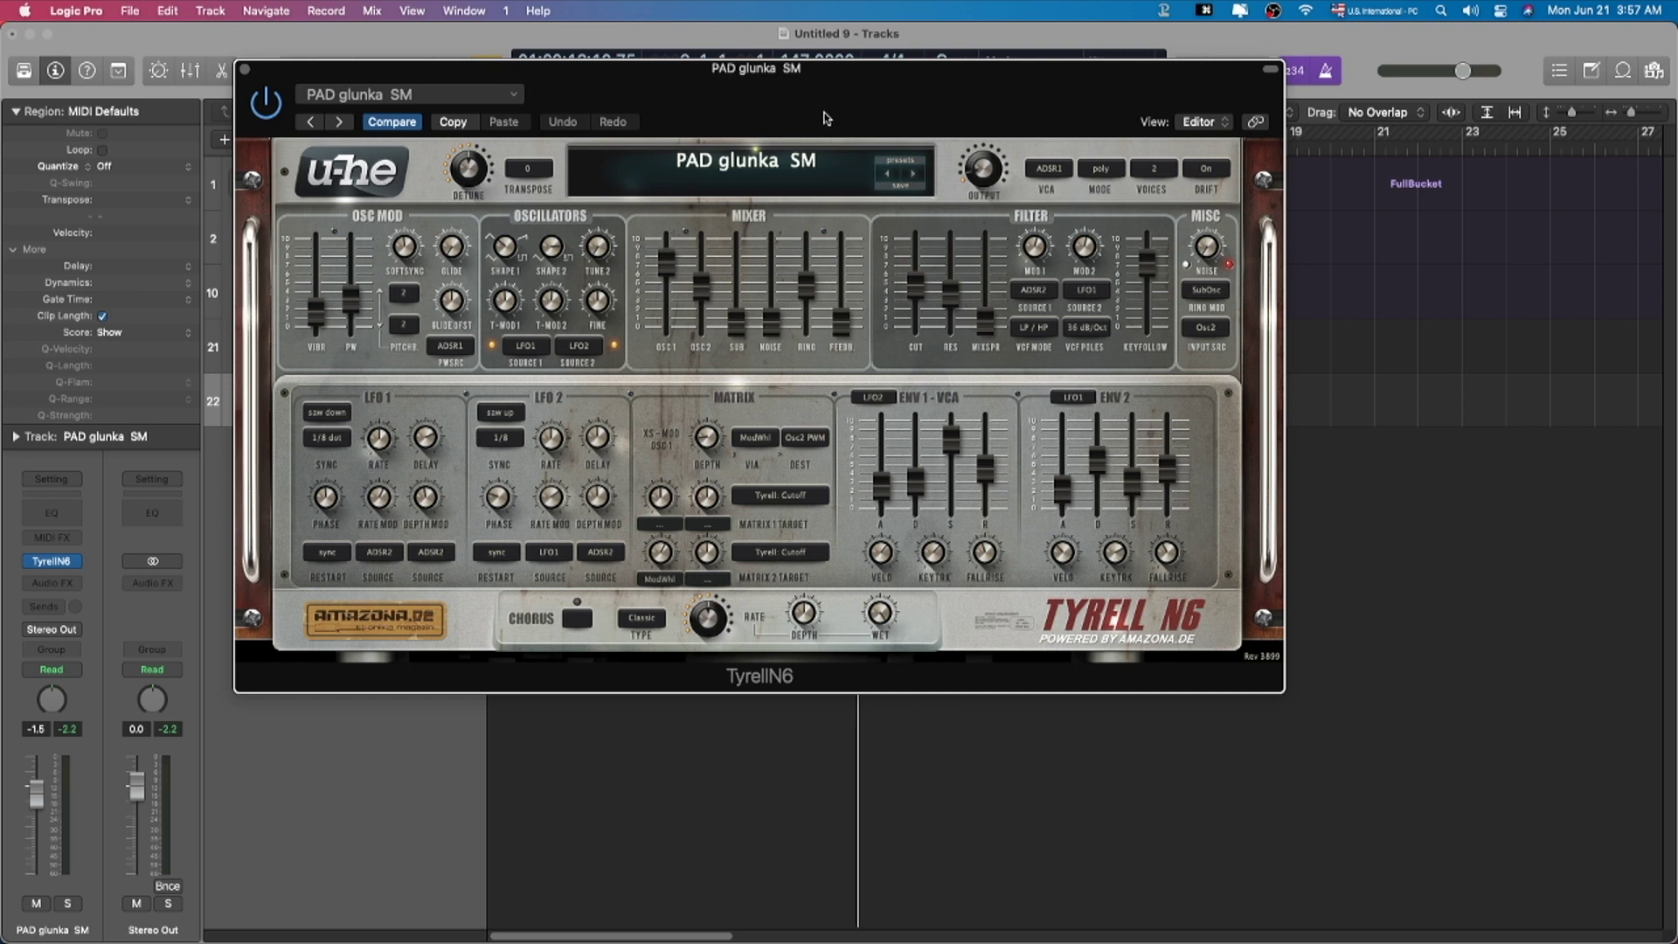
{"action": "left_click_drag", "start_coordinate": [782, 98], "coordinate": [804, 81]}
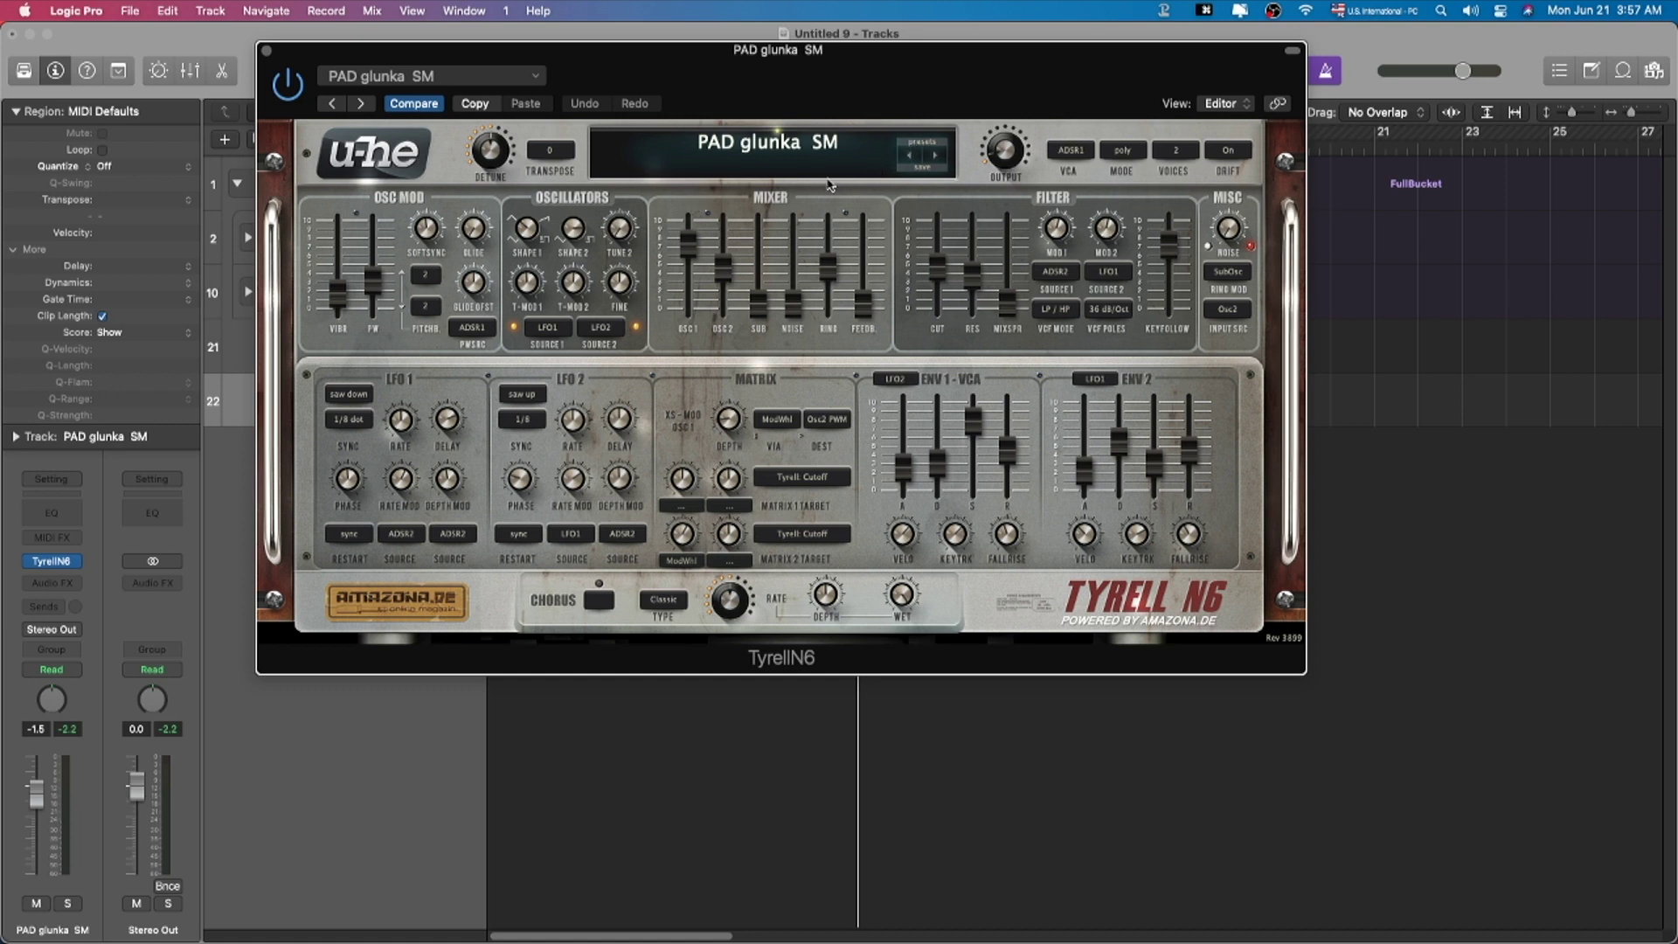
Step: Swap TyrellN6 for u-he Podolski in stereo and move Podolski's editor higher on screen
{"action": "key", "text": "super+w"}
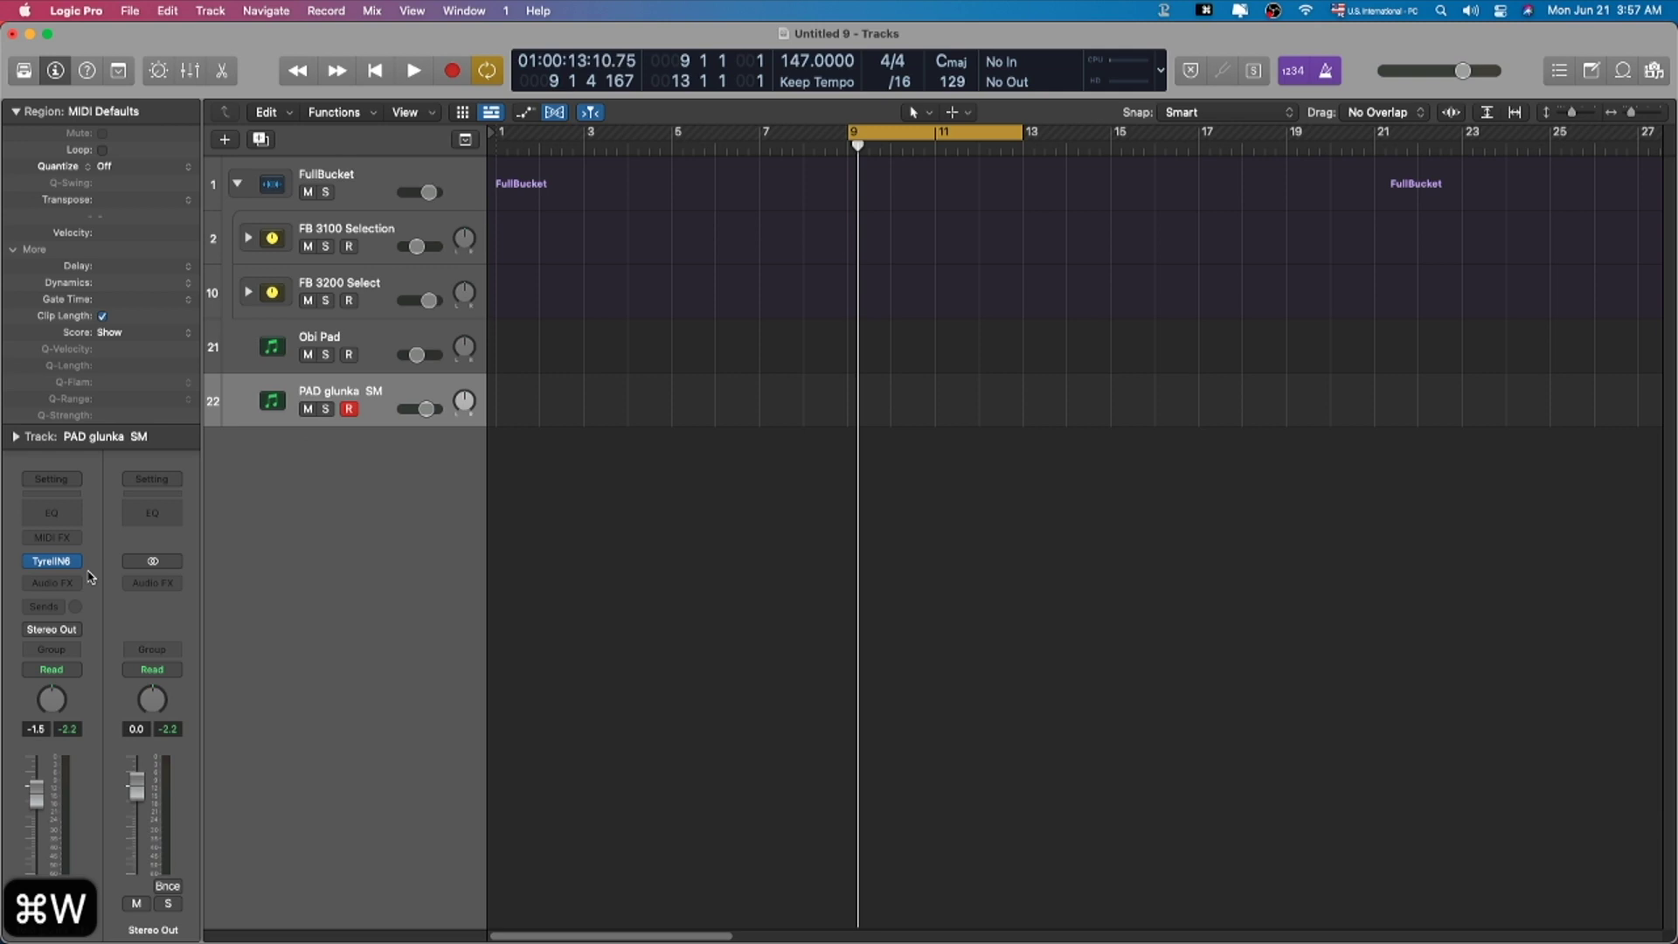
{"action": "left_click", "coordinate": [79, 573]}
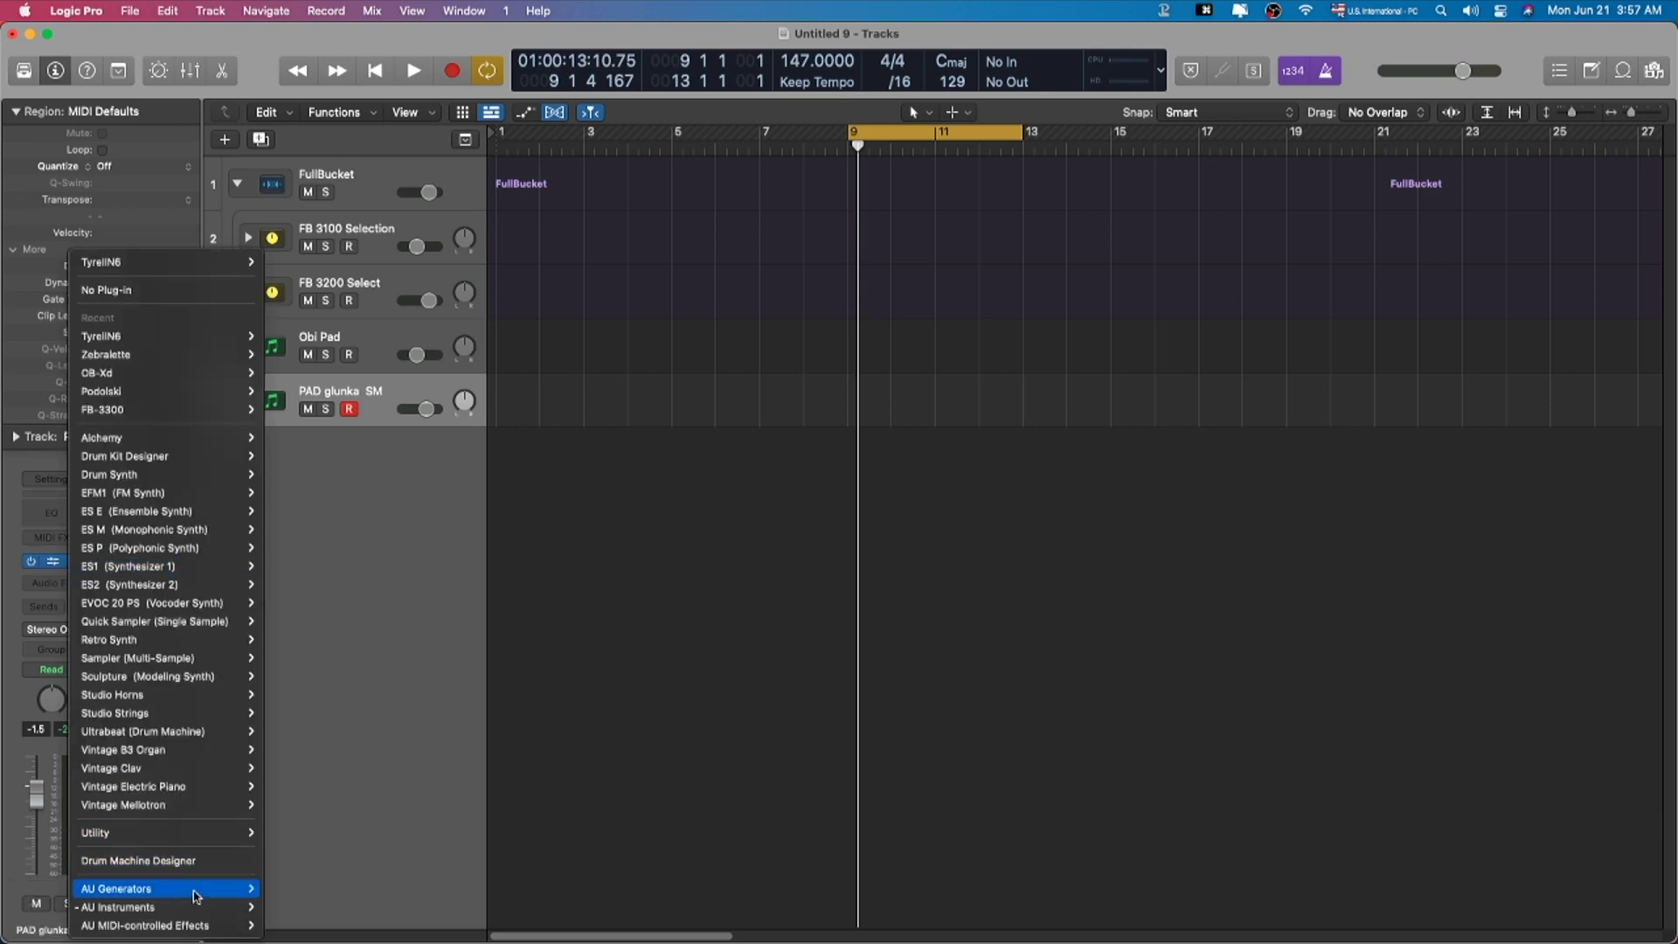
{"action": "mouse_move", "coordinate": [219, 906]}
{"action": "mouse_move", "coordinate": [276, 891]}
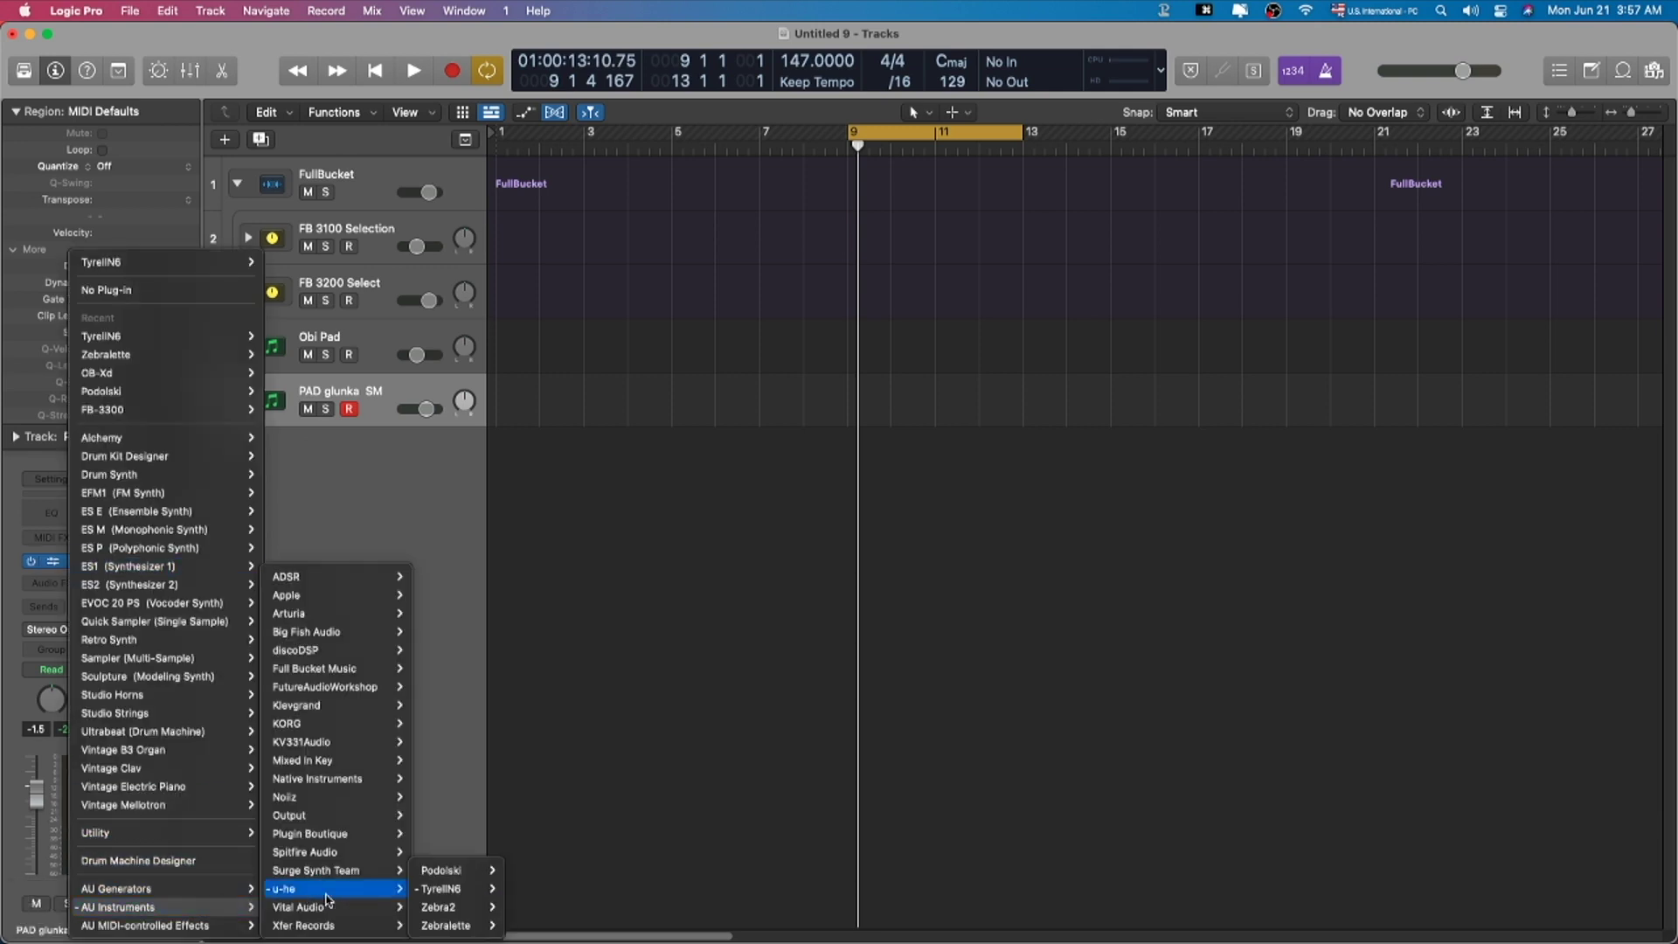
{"action": "left_click", "coordinate": [446, 876]}
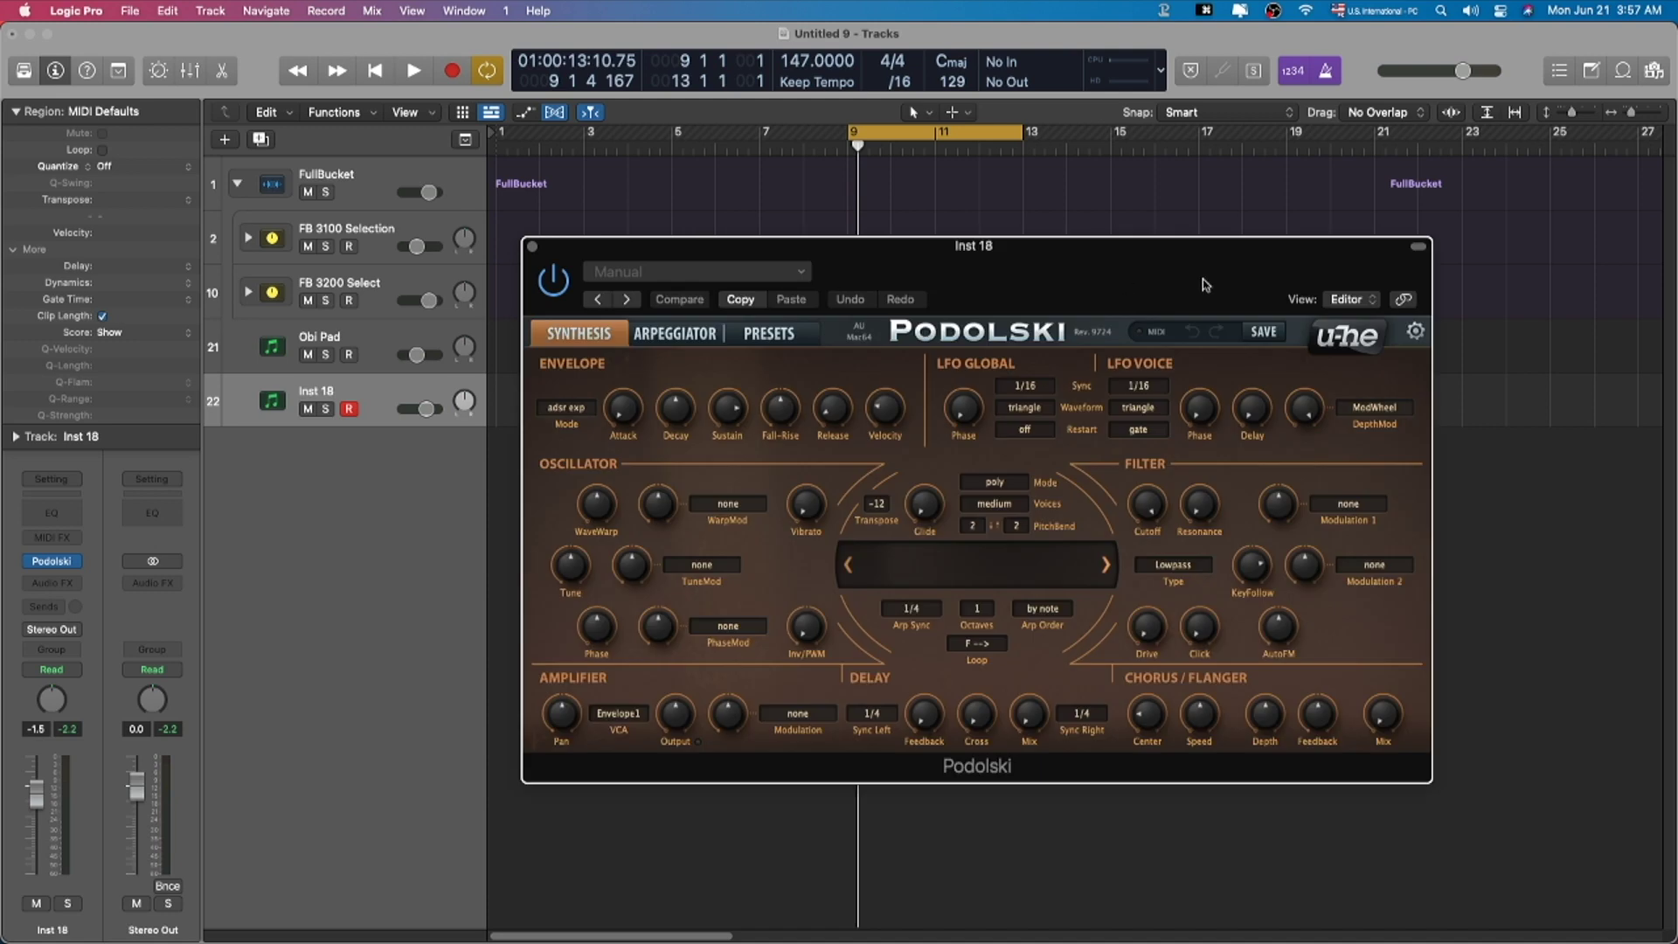
{"action": "left_click_drag", "start_coordinate": [1165, 276], "coordinate": [1088, 56]}
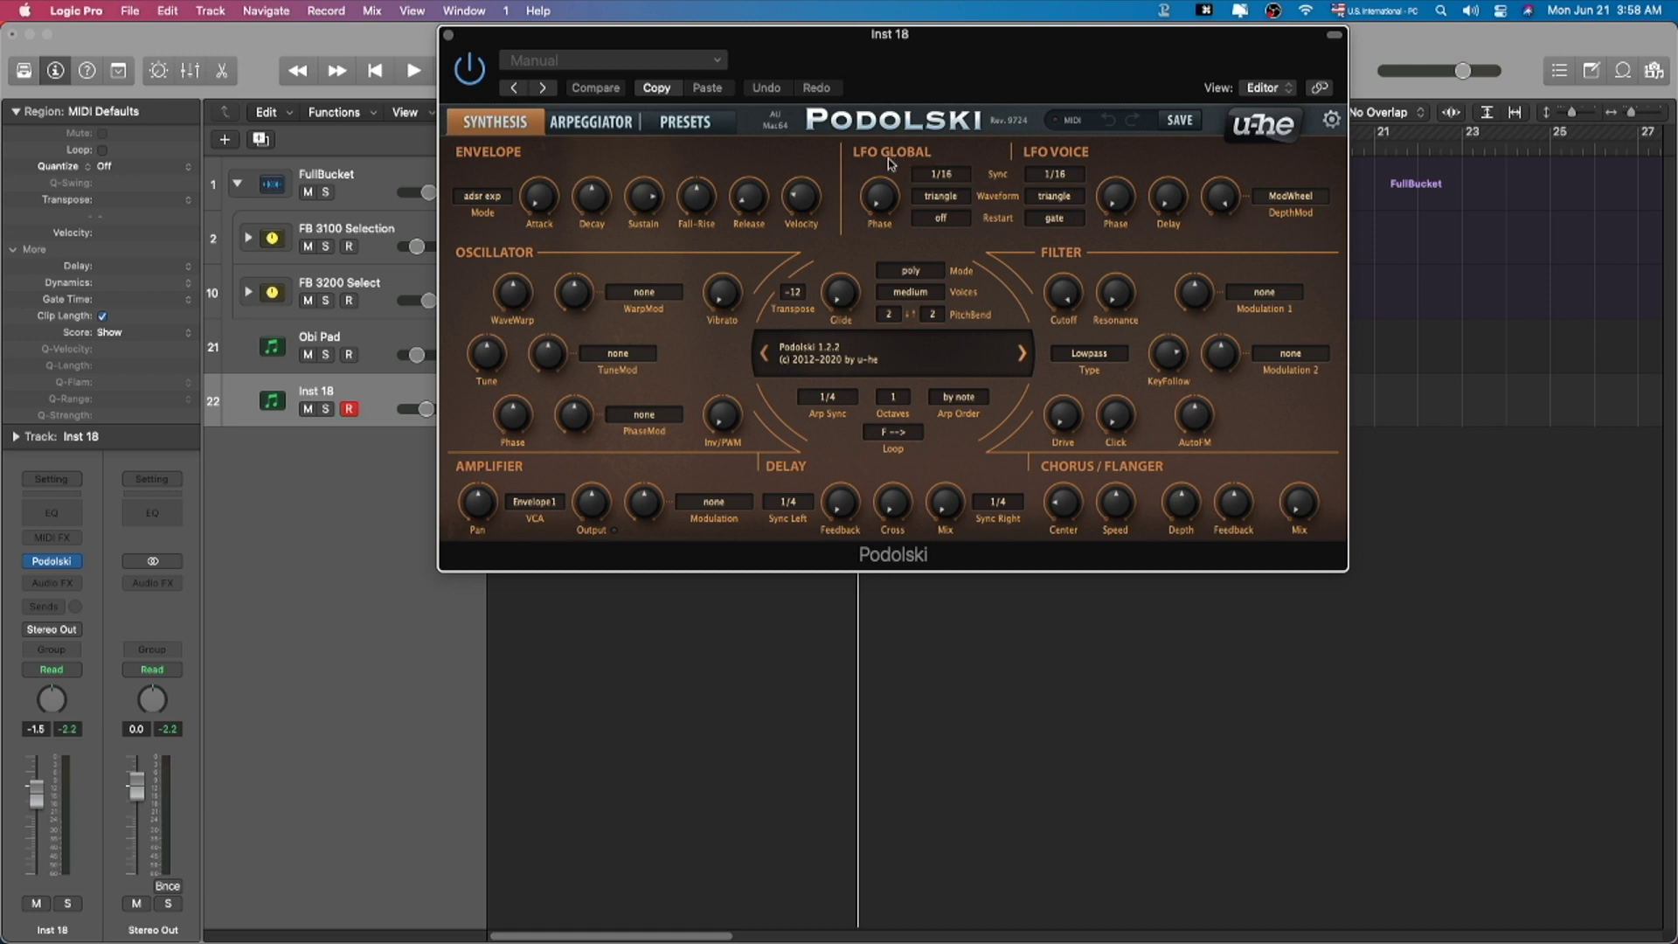
Step: Load Podolski's TUC Cloud City Keys preset from 04 Keys and set the track volume to -3.1 dB
{"action": "left_click", "coordinate": [584, 129]}
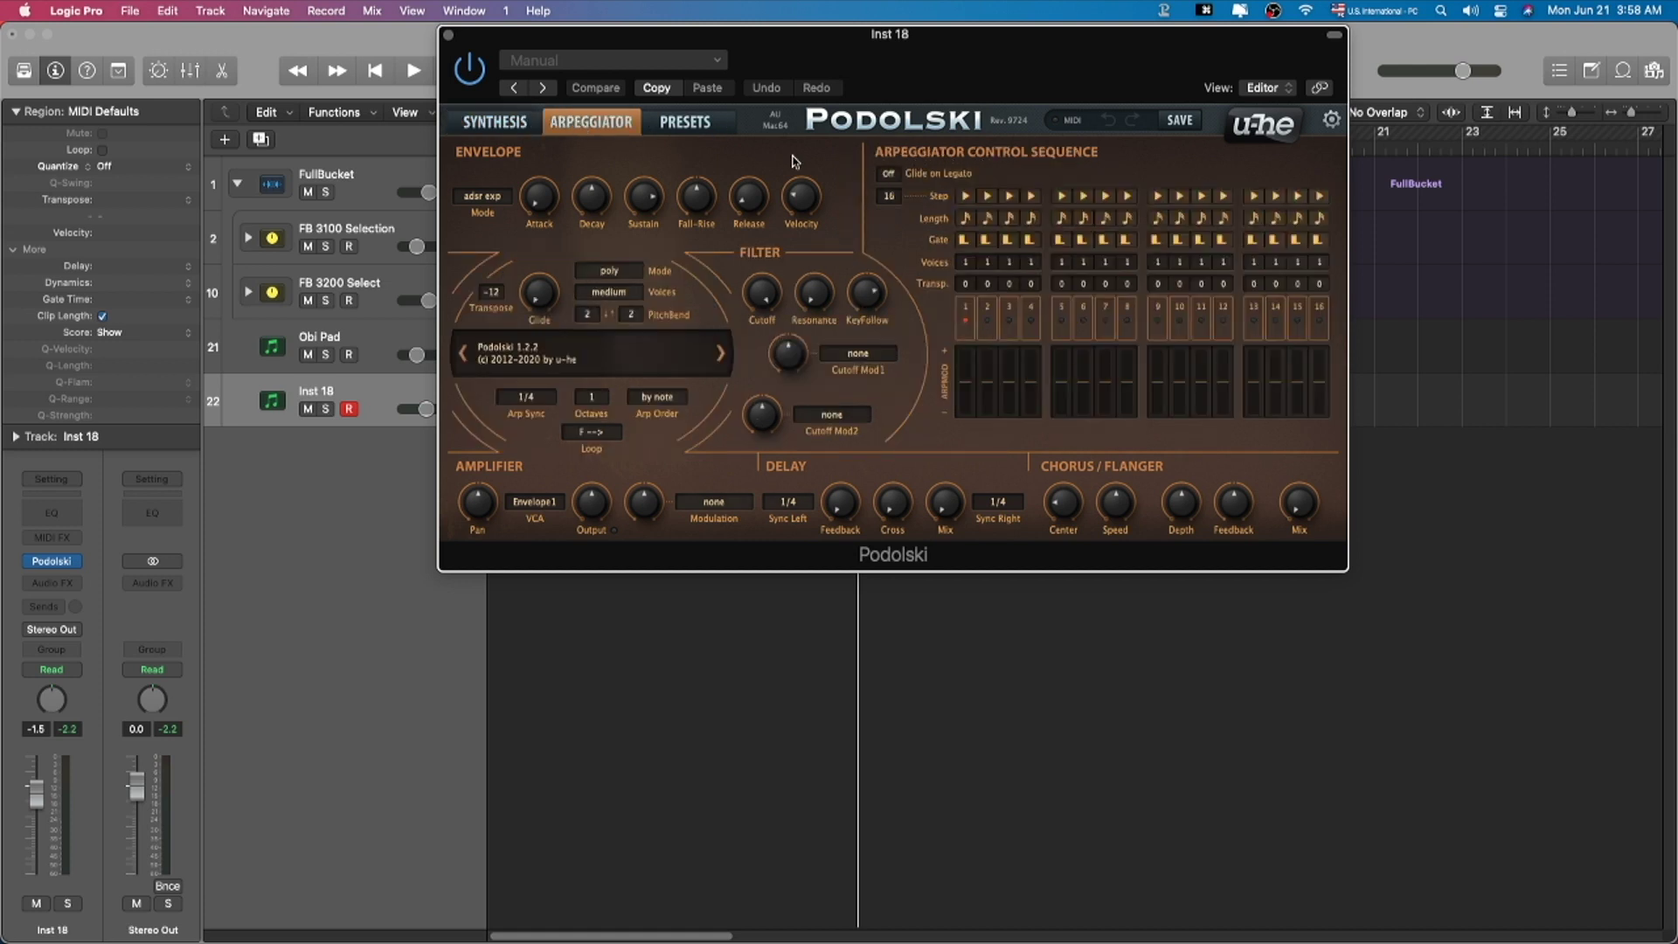
{"action": "left_click", "coordinate": [687, 124]}
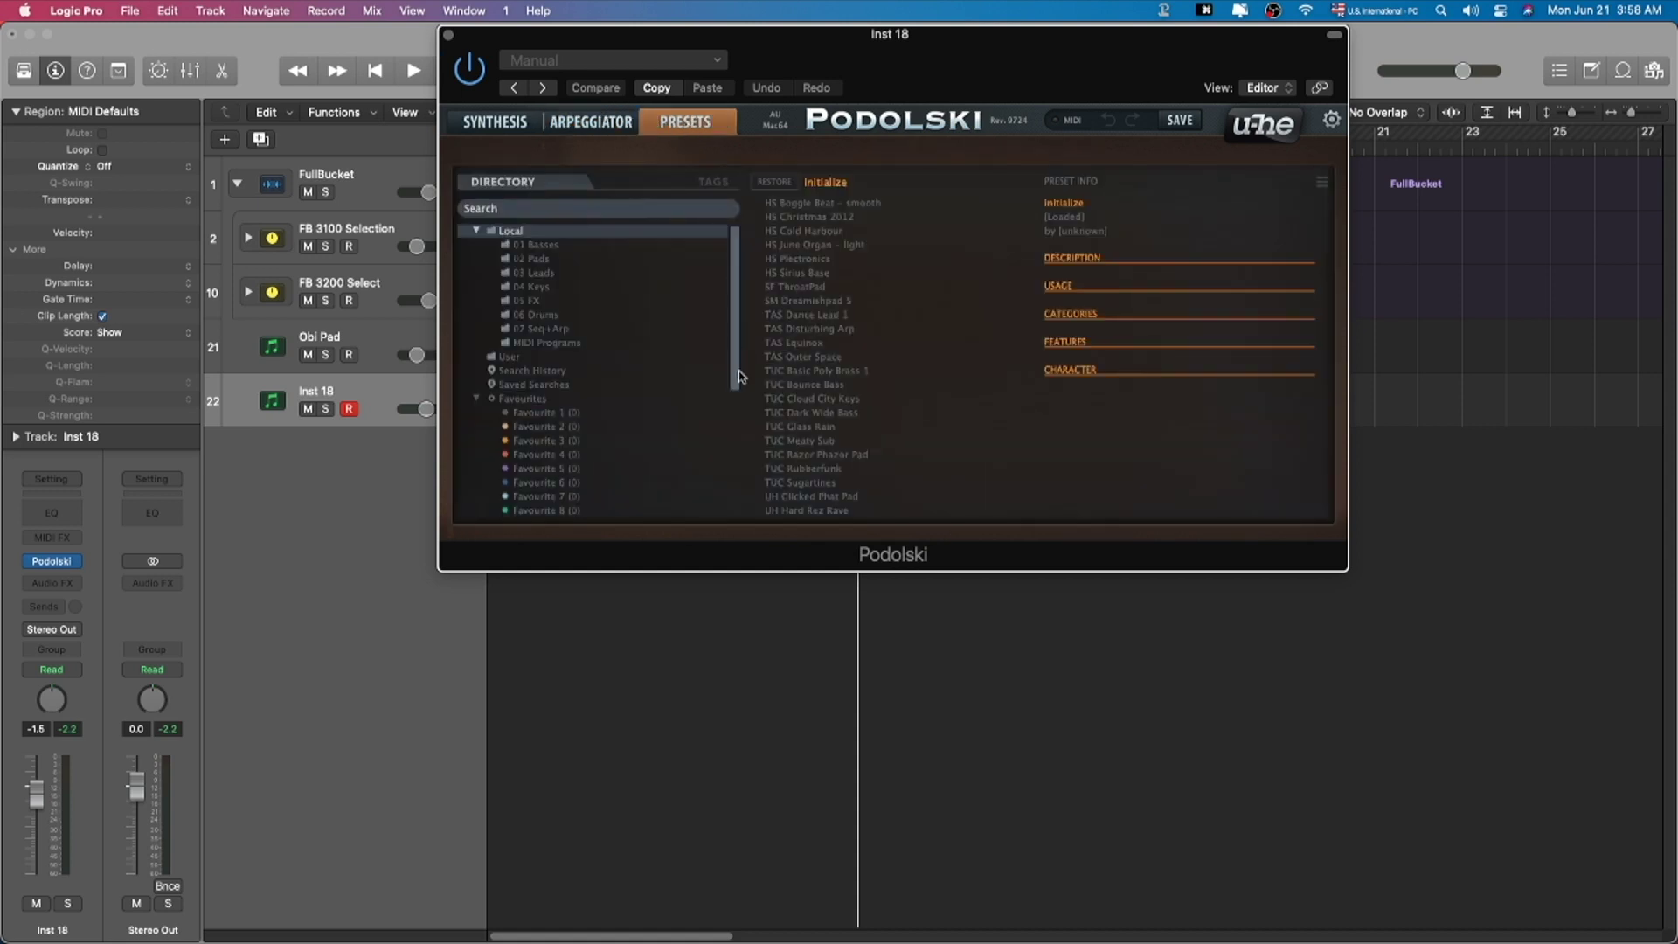
{"action": "left_click", "coordinate": [570, 287]}
{"action": "scroll", "coordinate": [852, 376], "scroll_direction": "down", "scroll_amount": 5}
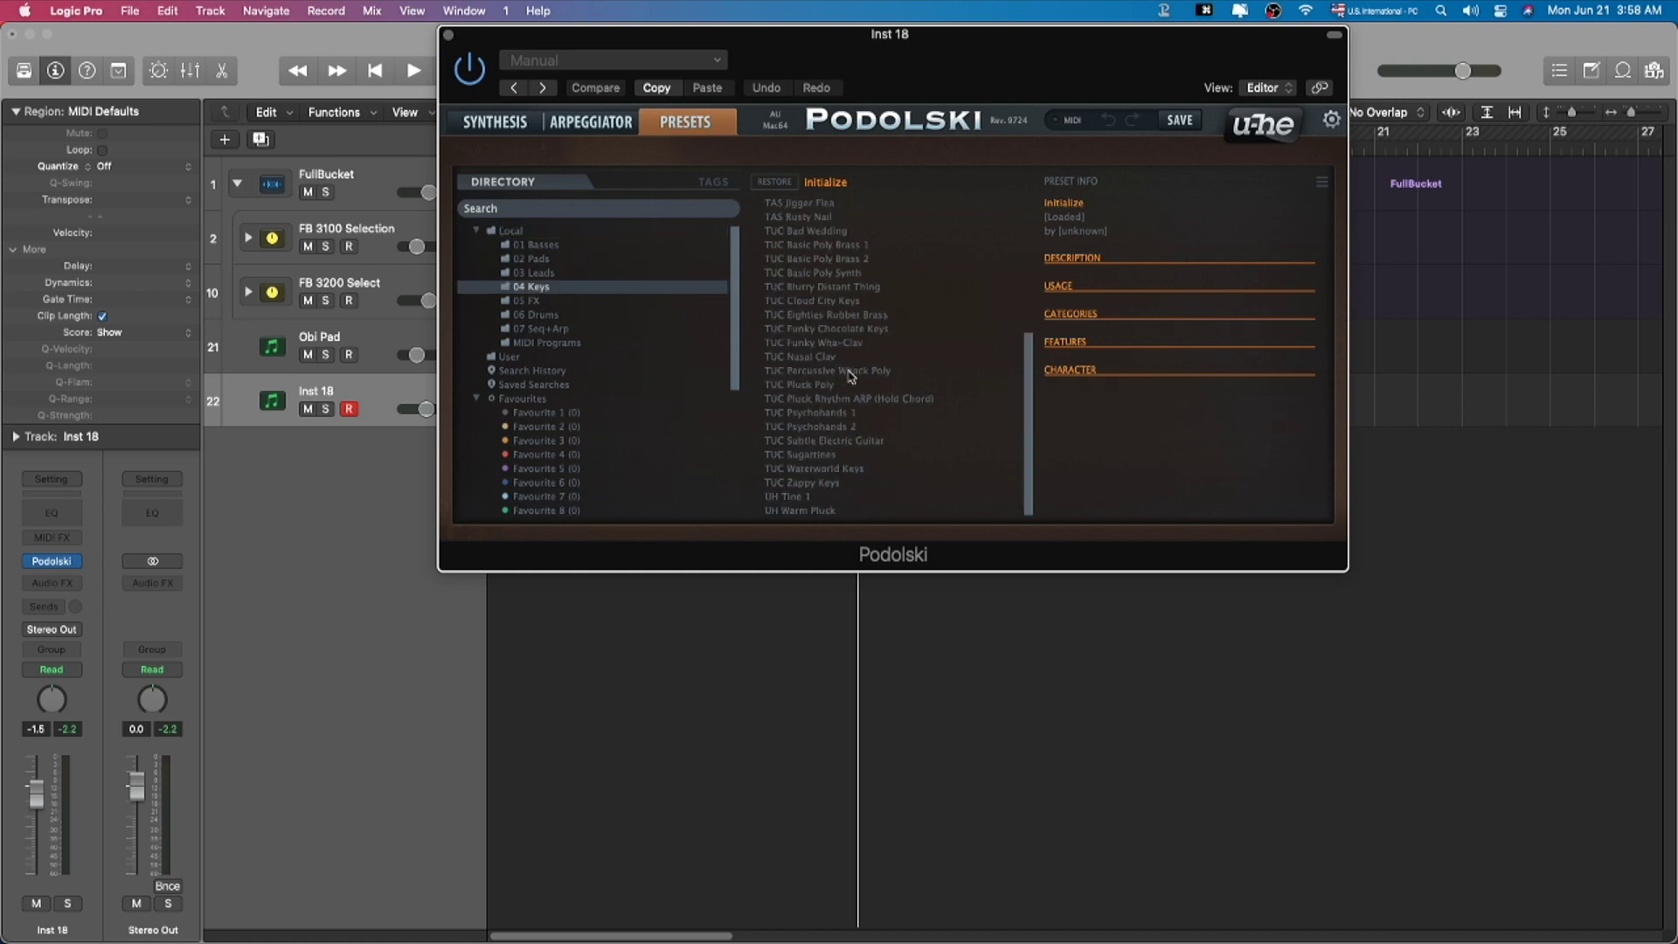
{"action": "left_click", "coordinate": [836, 303]}
{"action": "left_click_drag", "start_coordinate": [50, 804], "coordinate": [44, 819]}
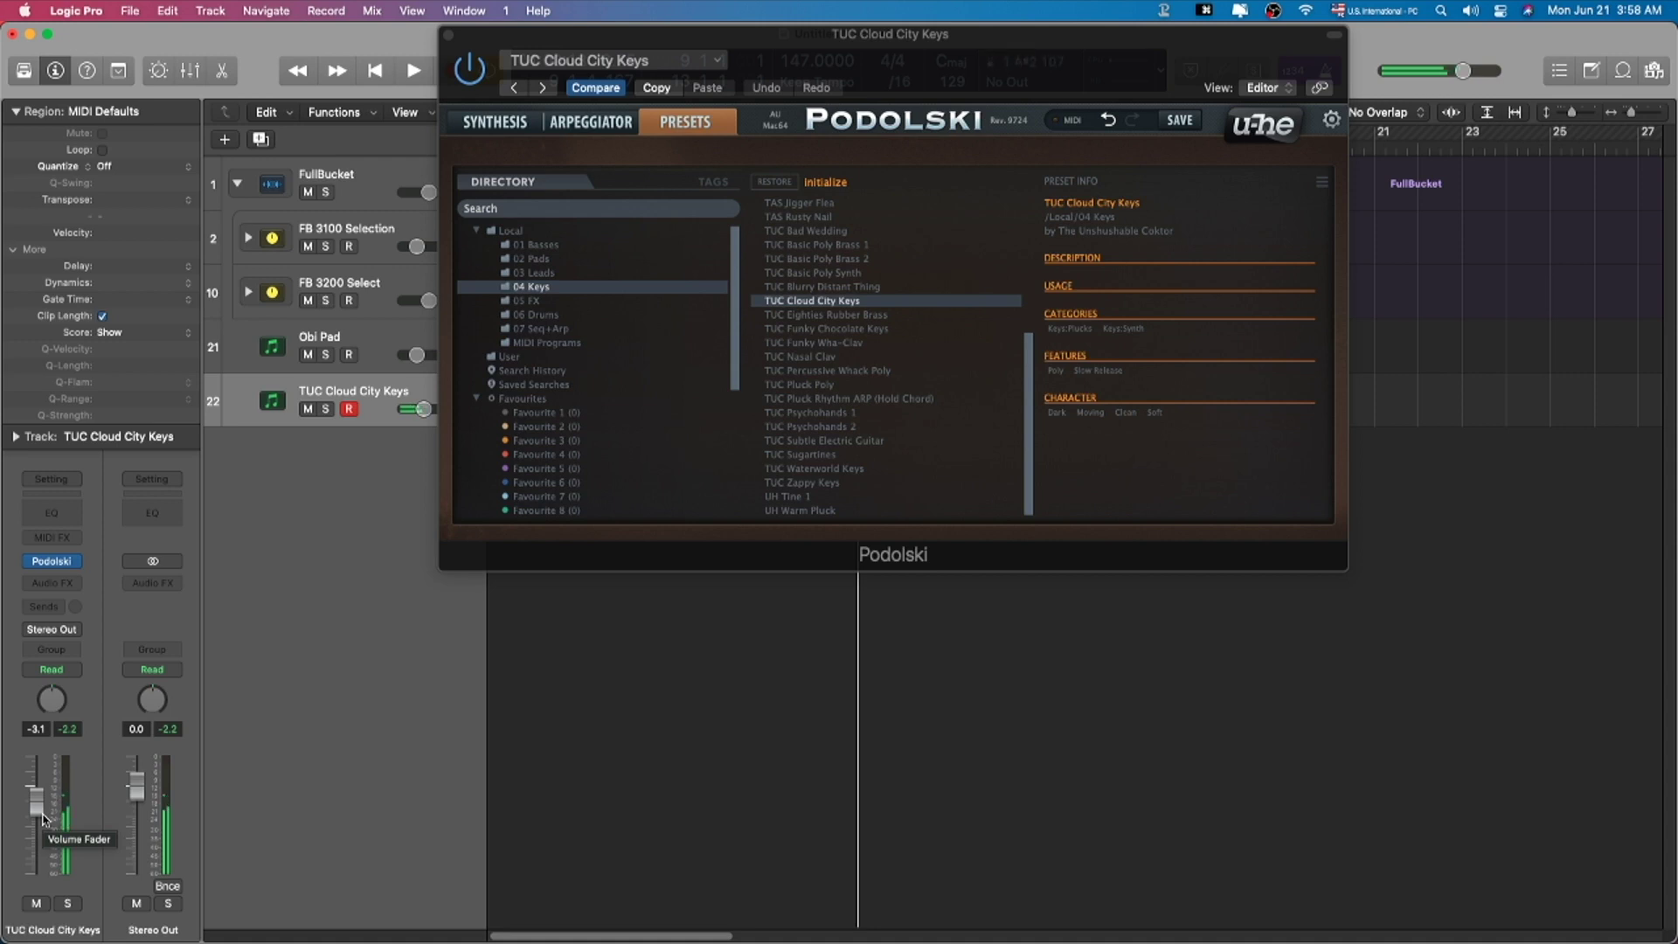
Step: On Podolski's synthesis page, set Envelope Release to 84, Delay Mix to 16 and Delay Feedback to 47
{"action": "left_click", "coordinate": [473, 127]}
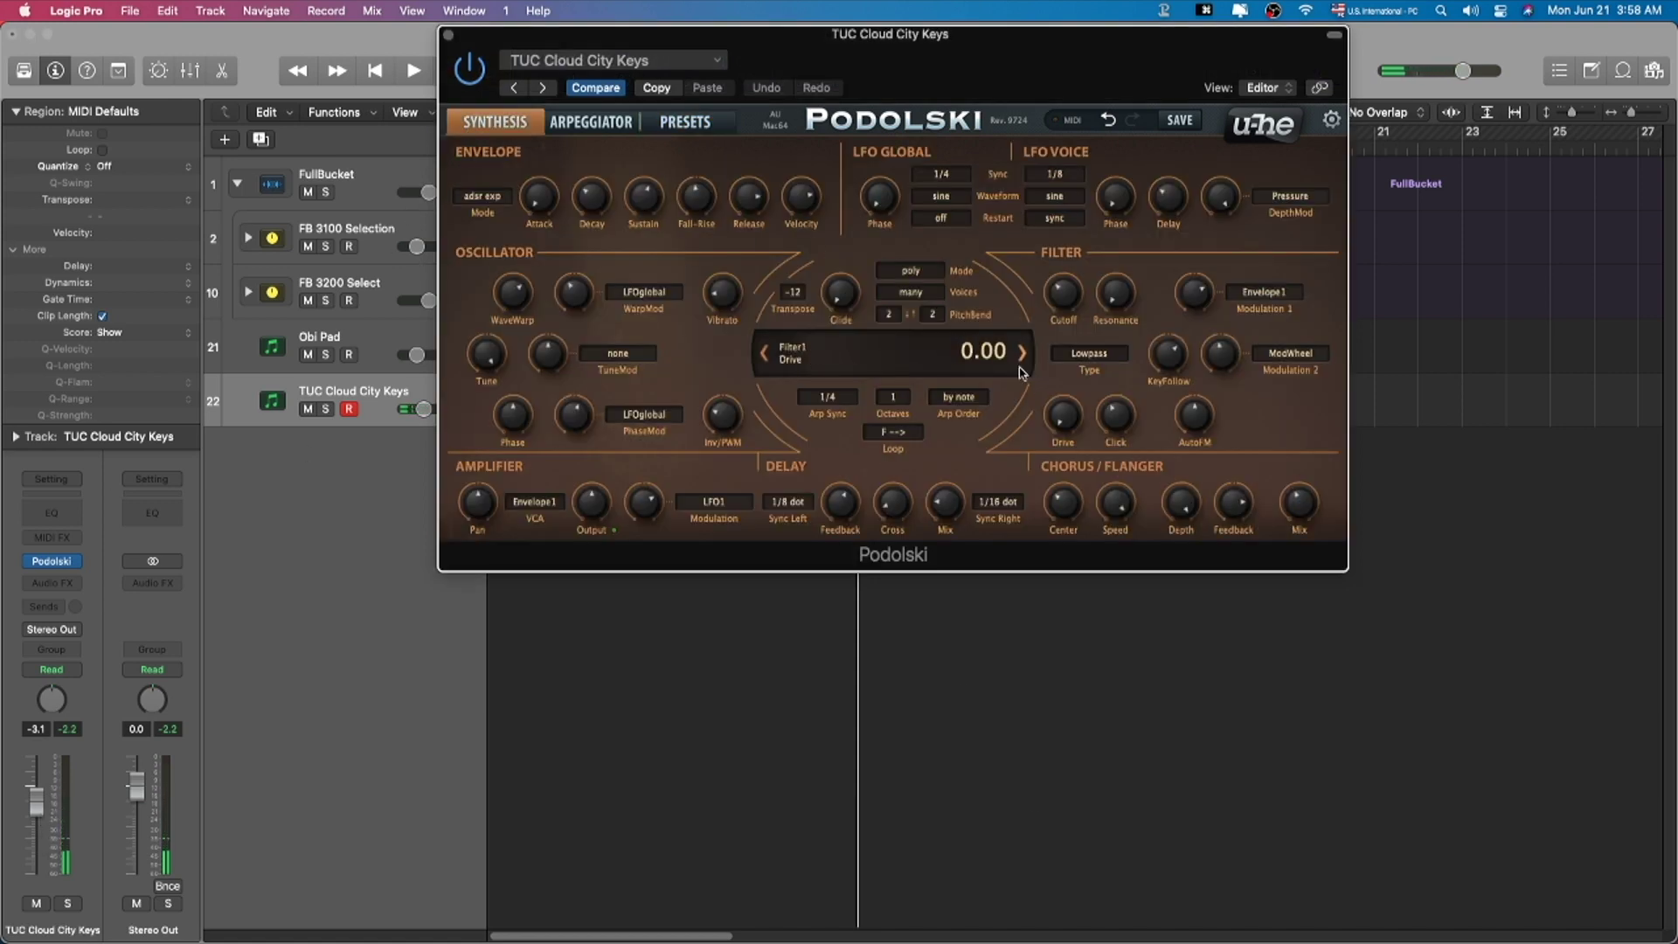
{"action": "left_click_drag", "start_coordinate": [1000, 64], "coordinate": [989, 111]}
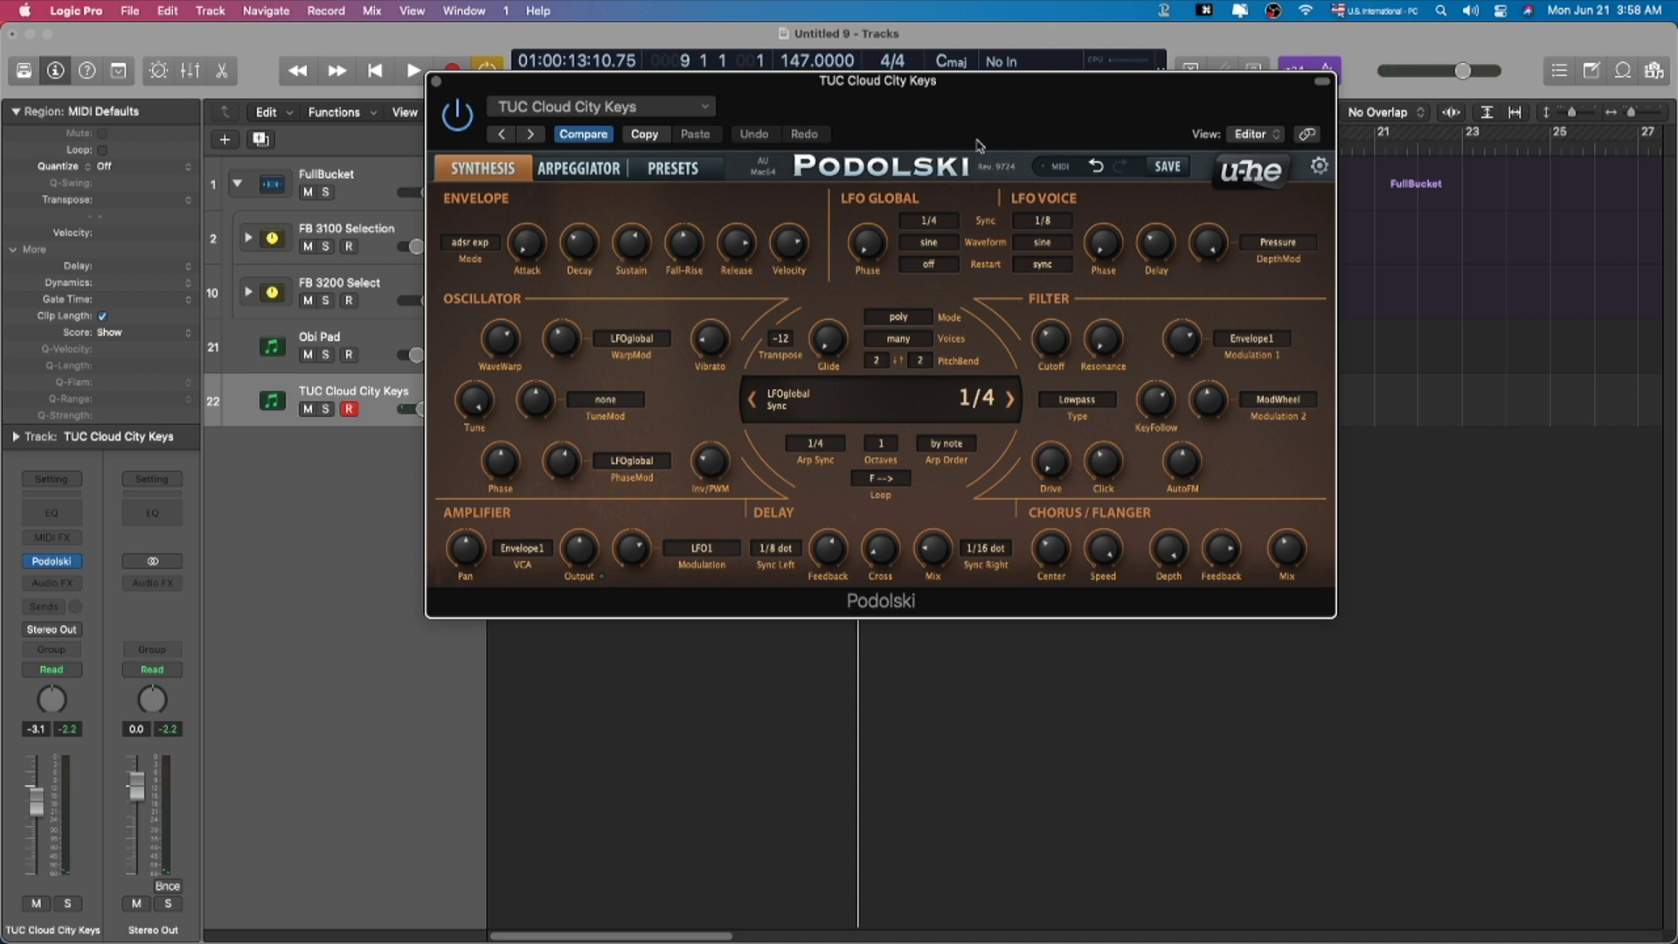
{"action": "mouse_move", "coordinate": [873, 261]}
{"action": "left_click_drag", "start_coordinate": [952, 131], "coordinate": [952, 126]}
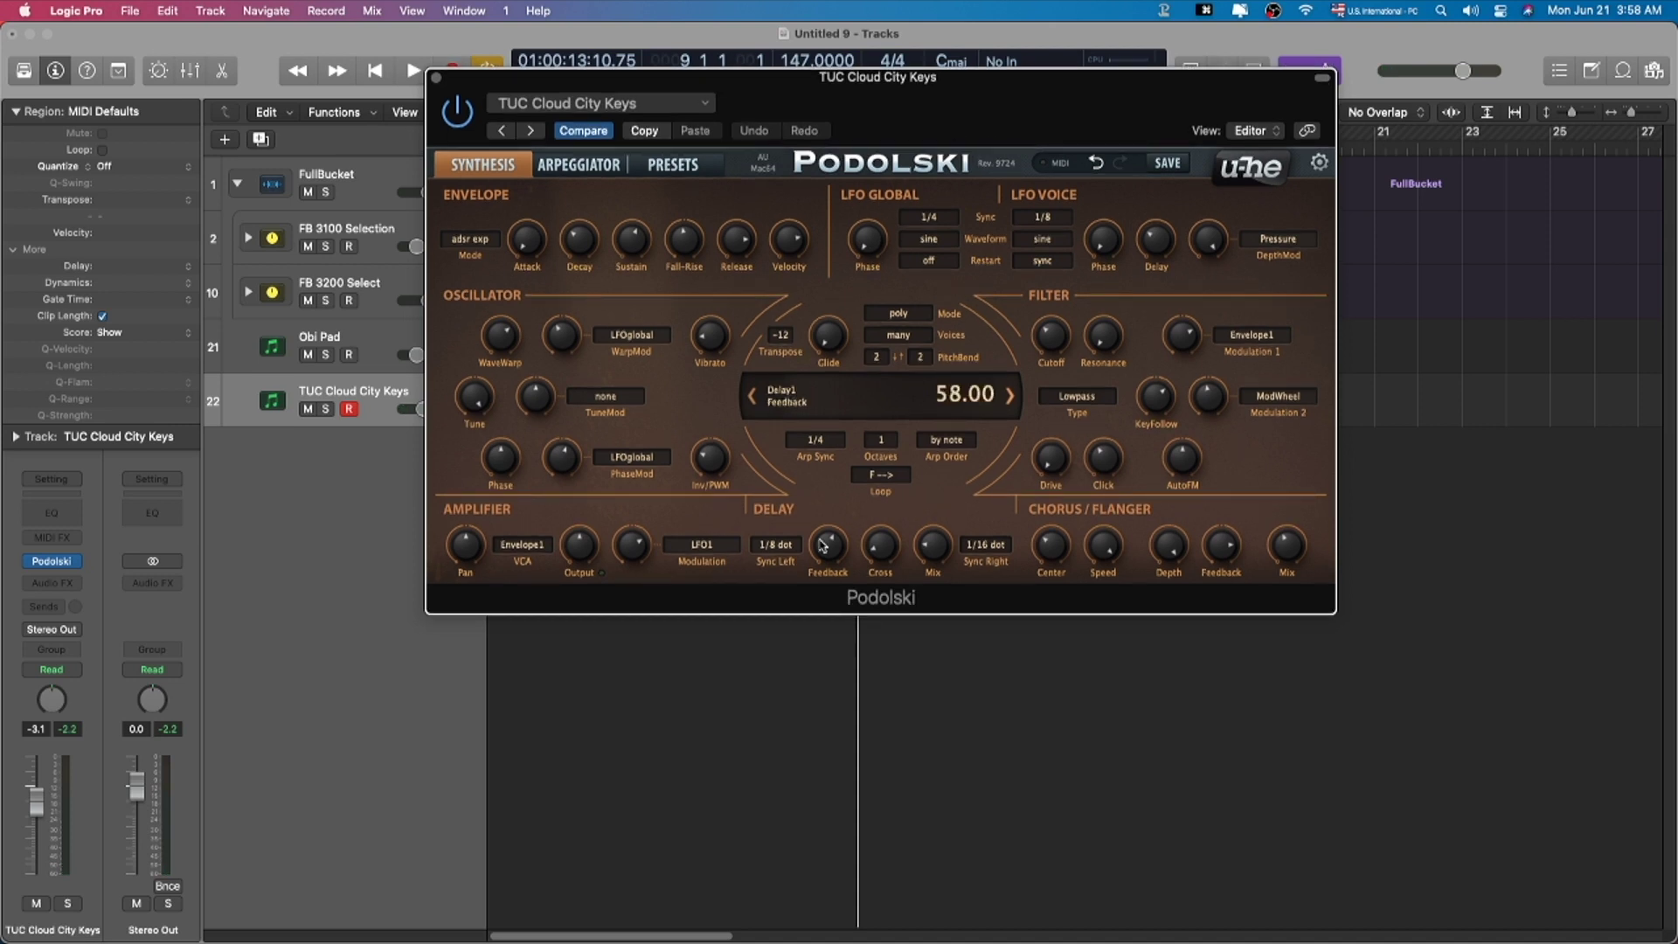
{"action": "mouse_move", "coordinate": [744, 256]}
{"action": "mouse_move", "coordinate": [736, 241]}
{"action": "left_mouse_down"}
{"action": "mouse_move", "coordinate": [737, 274]}
{"action": "mouse_move", "coordinate": [754, 229]}
{"action": "mouse_move", "coordinate": [708, 277]}
{"action": "mouse_move", "coordinate": [712, 316]}
{"action": "mouse_move", "coordinate": [734, 238]}
{"action": "mouse_move", "coordinate": [729, 259]}
{"action": "left_mouse_up"}
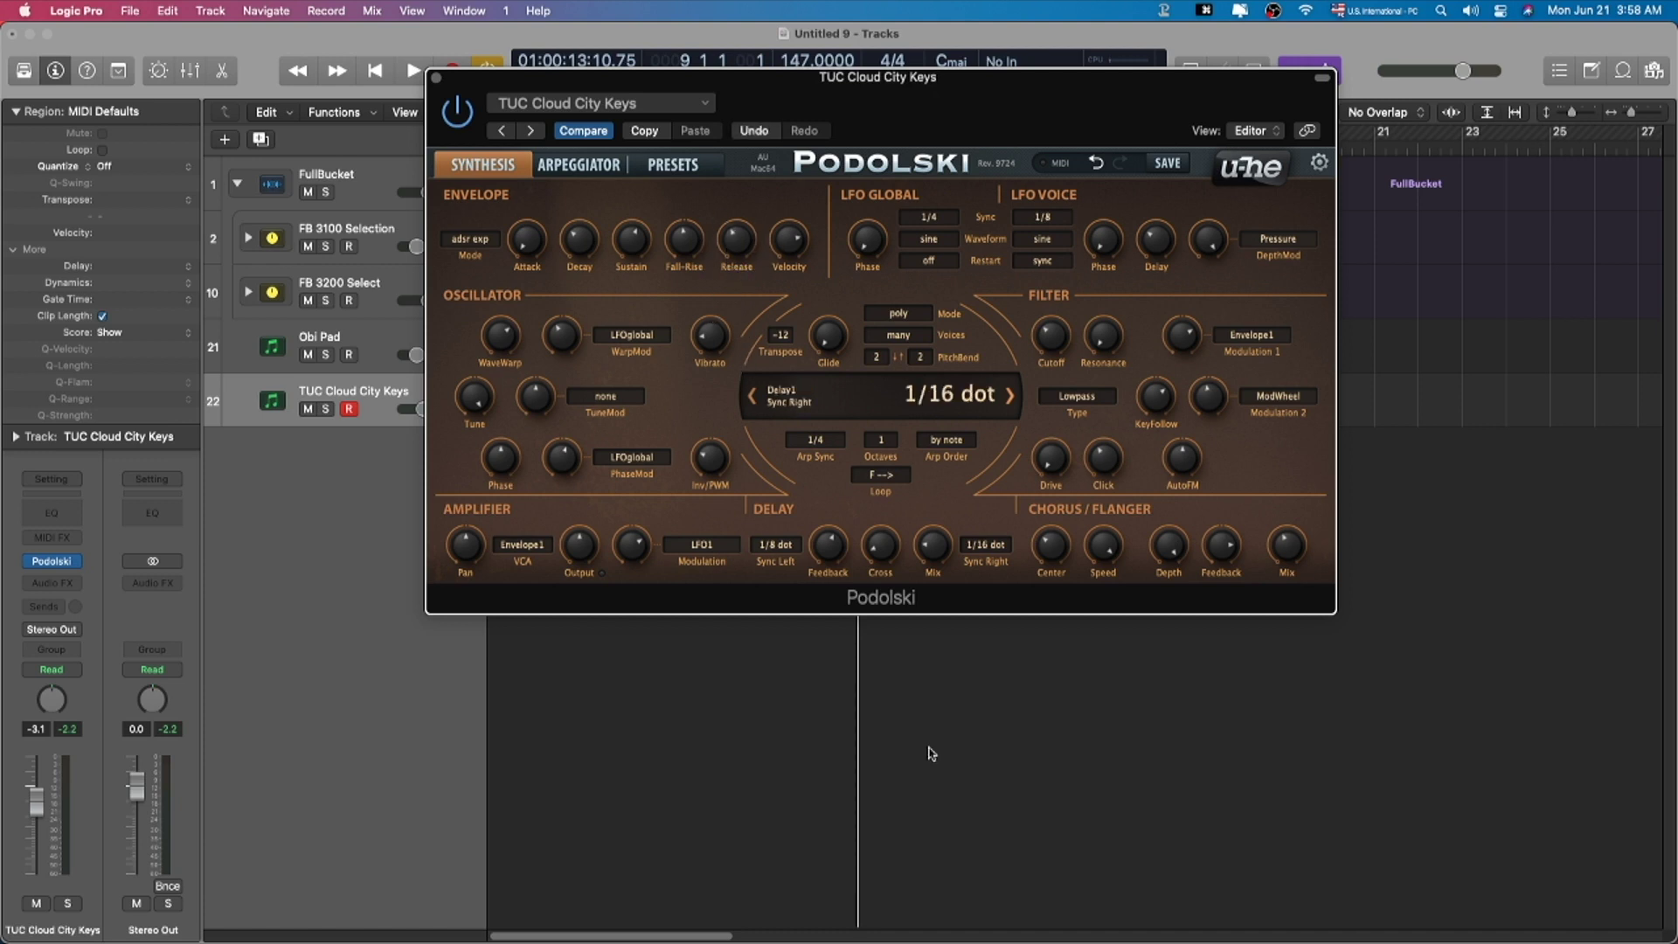
{"action": "left_click_drag", "start_coordinate": [933, 555], "coordinate": [933, 570]}
{"action": "left_click_drag", "start_coordinate": [829, 542], "coordinate": [833, 590]}
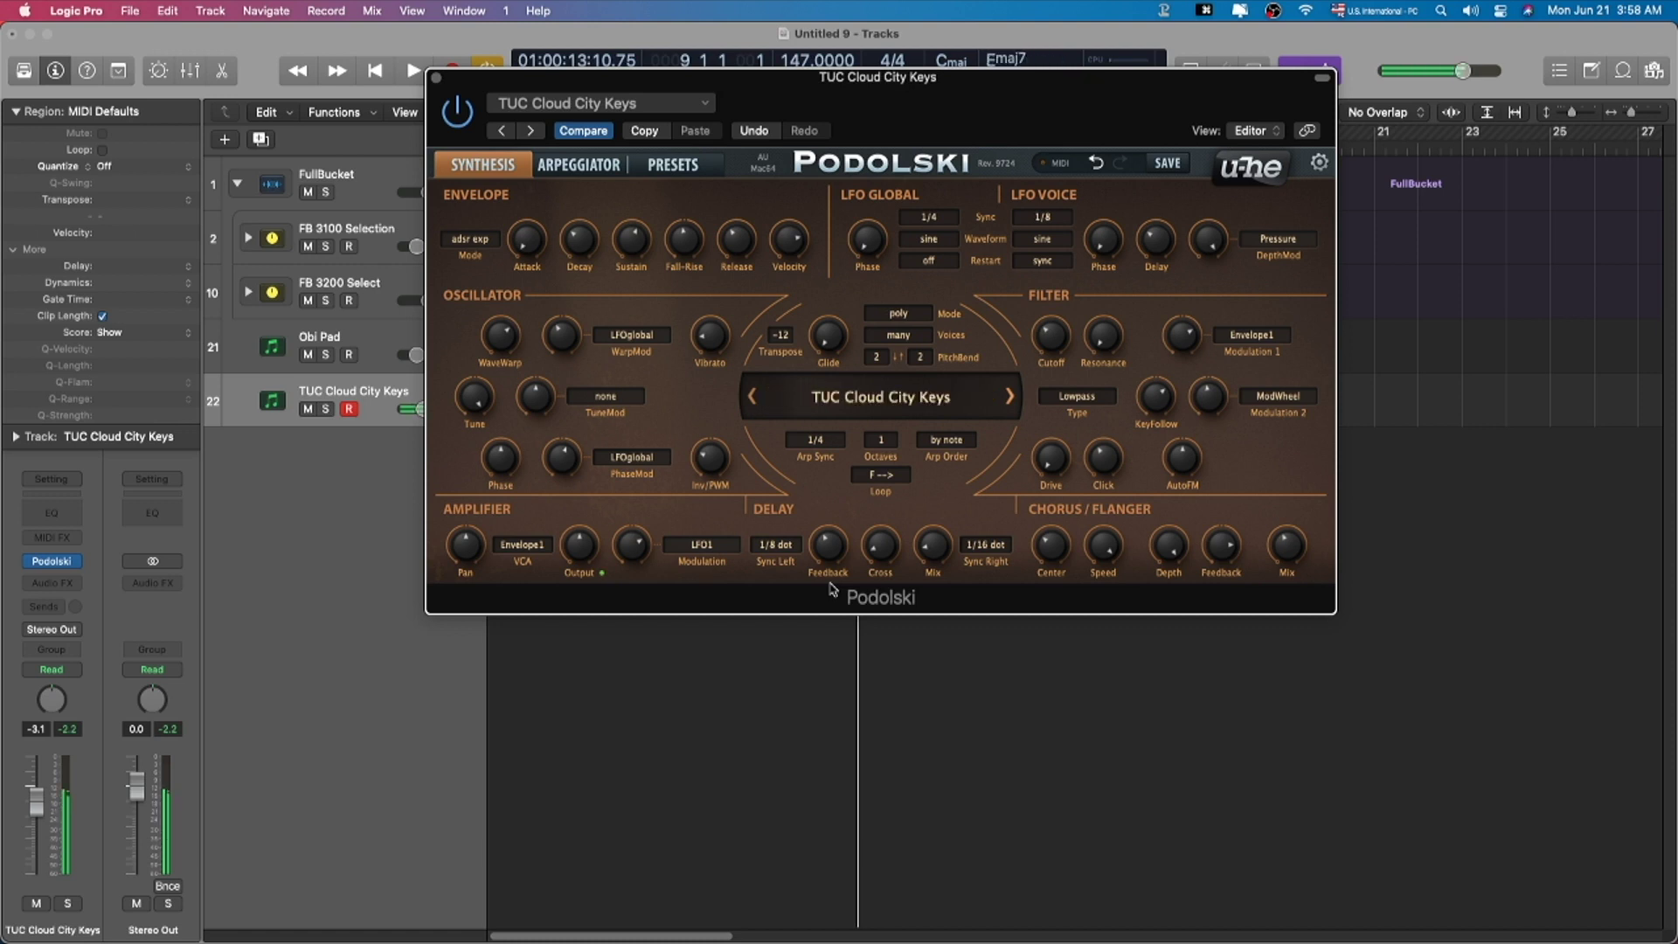
Step: Load the TUC Blurry Distant Thing preset and lower the track volume to -4.6 dB
{"action": "left_click", "coordinate": [676, 168]}
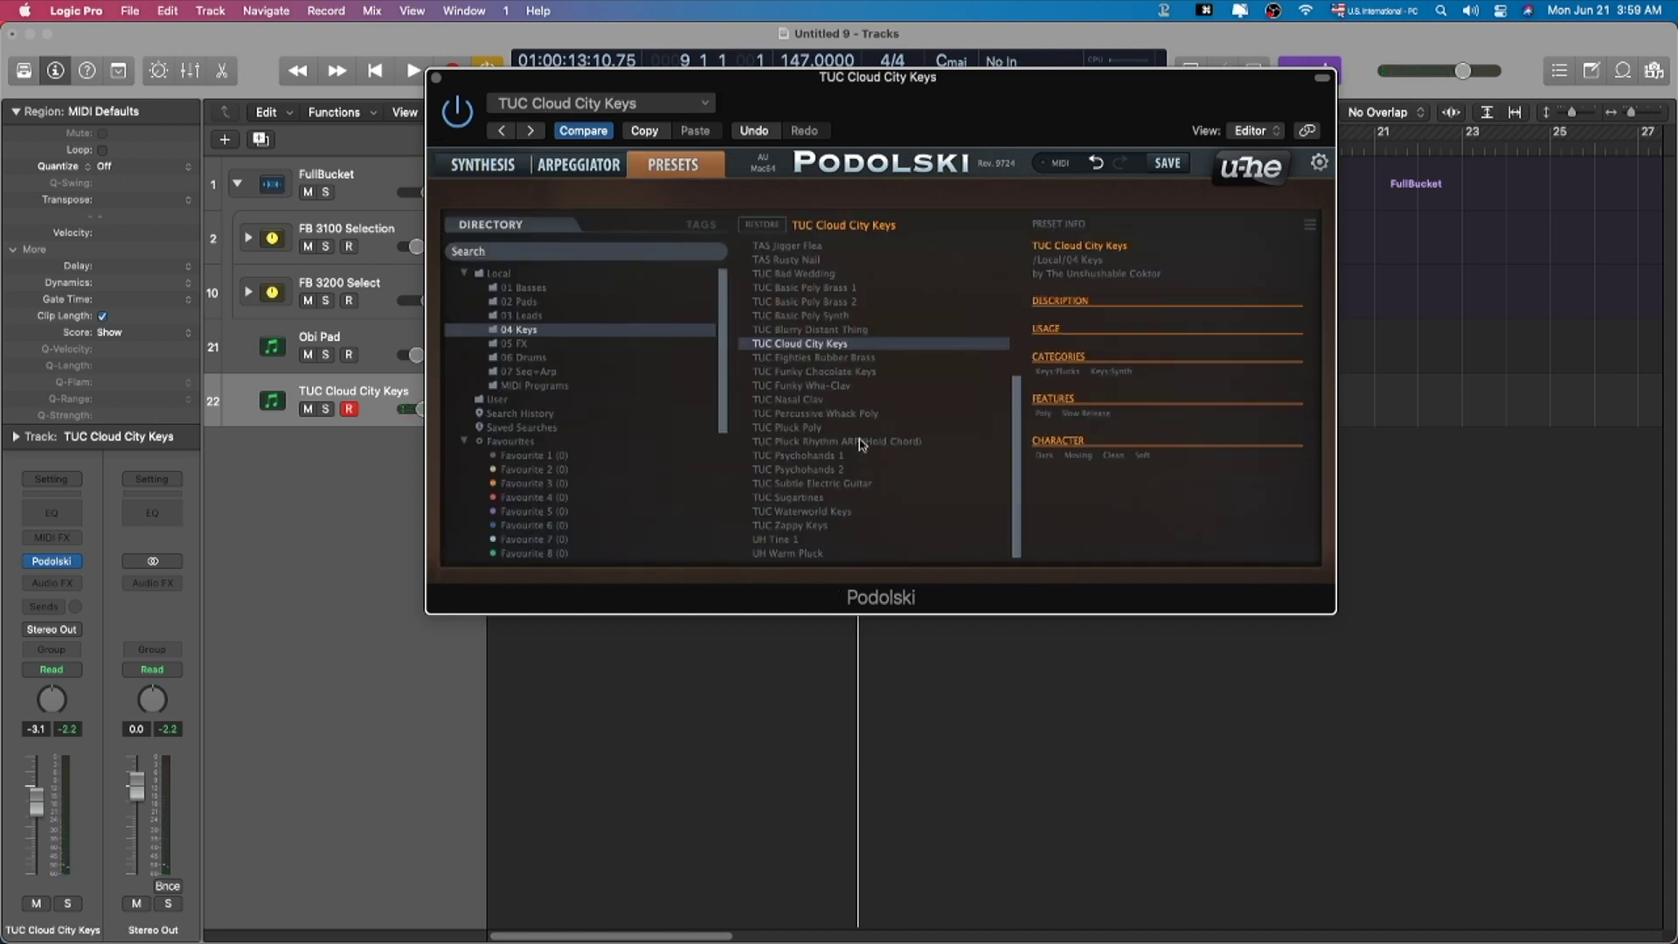
{"action": "left_click", "coordinate": [854, 331]}
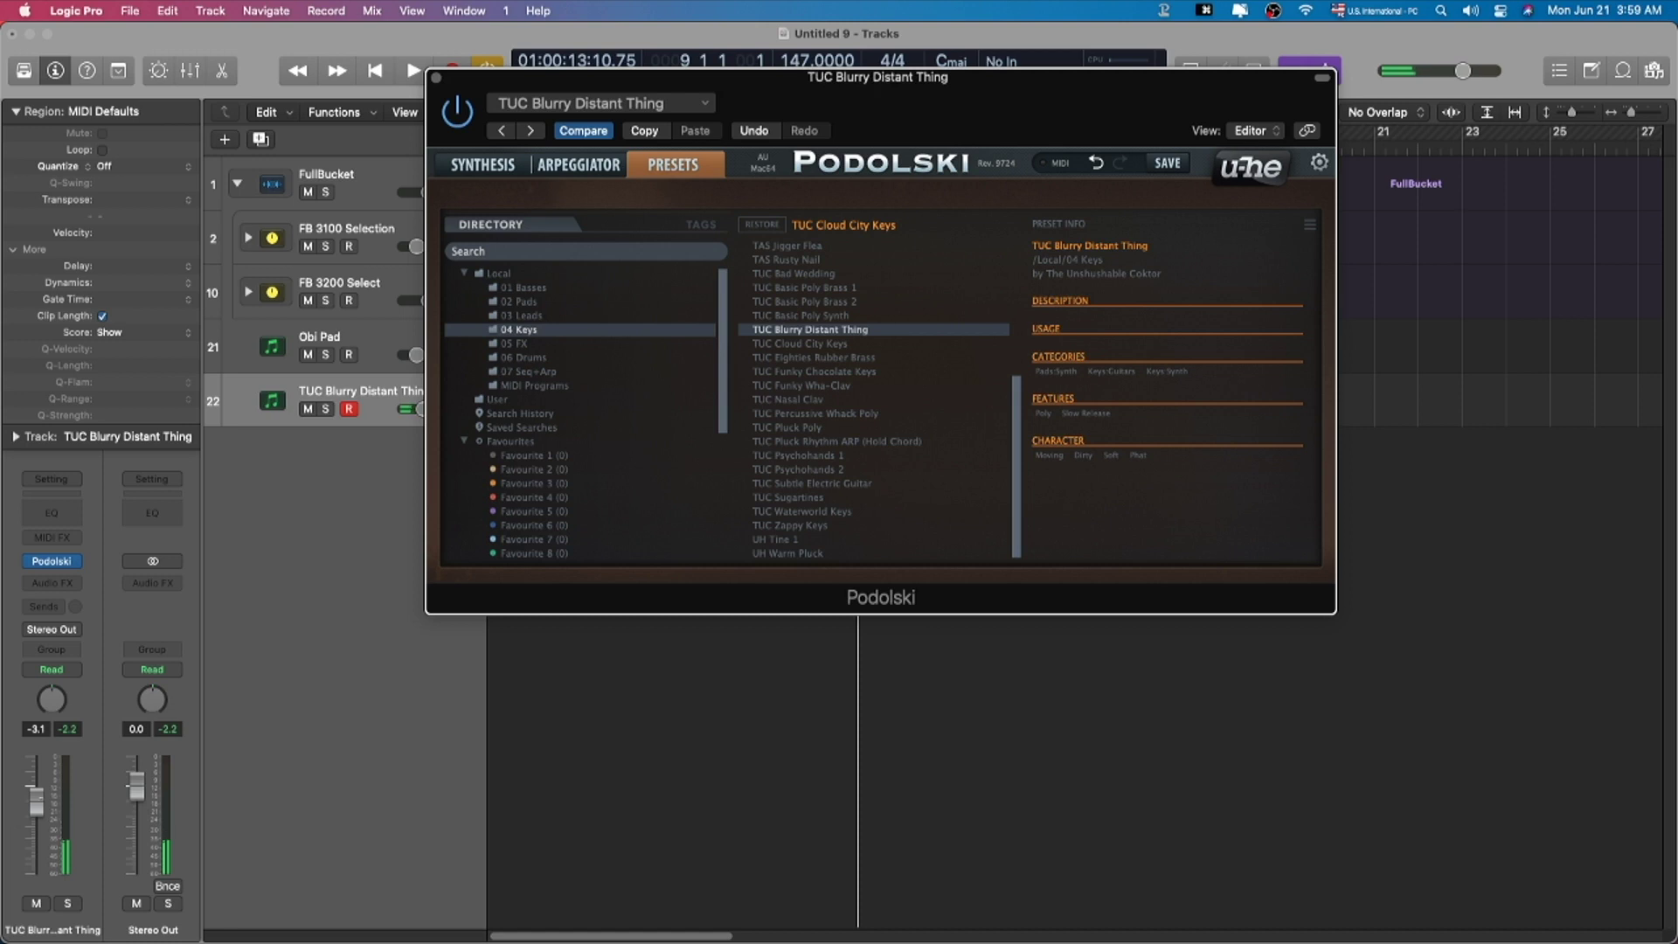
{"action": "left_click_drag", "start_coordinate": [36, 802], "coordinate": [38, 817]}
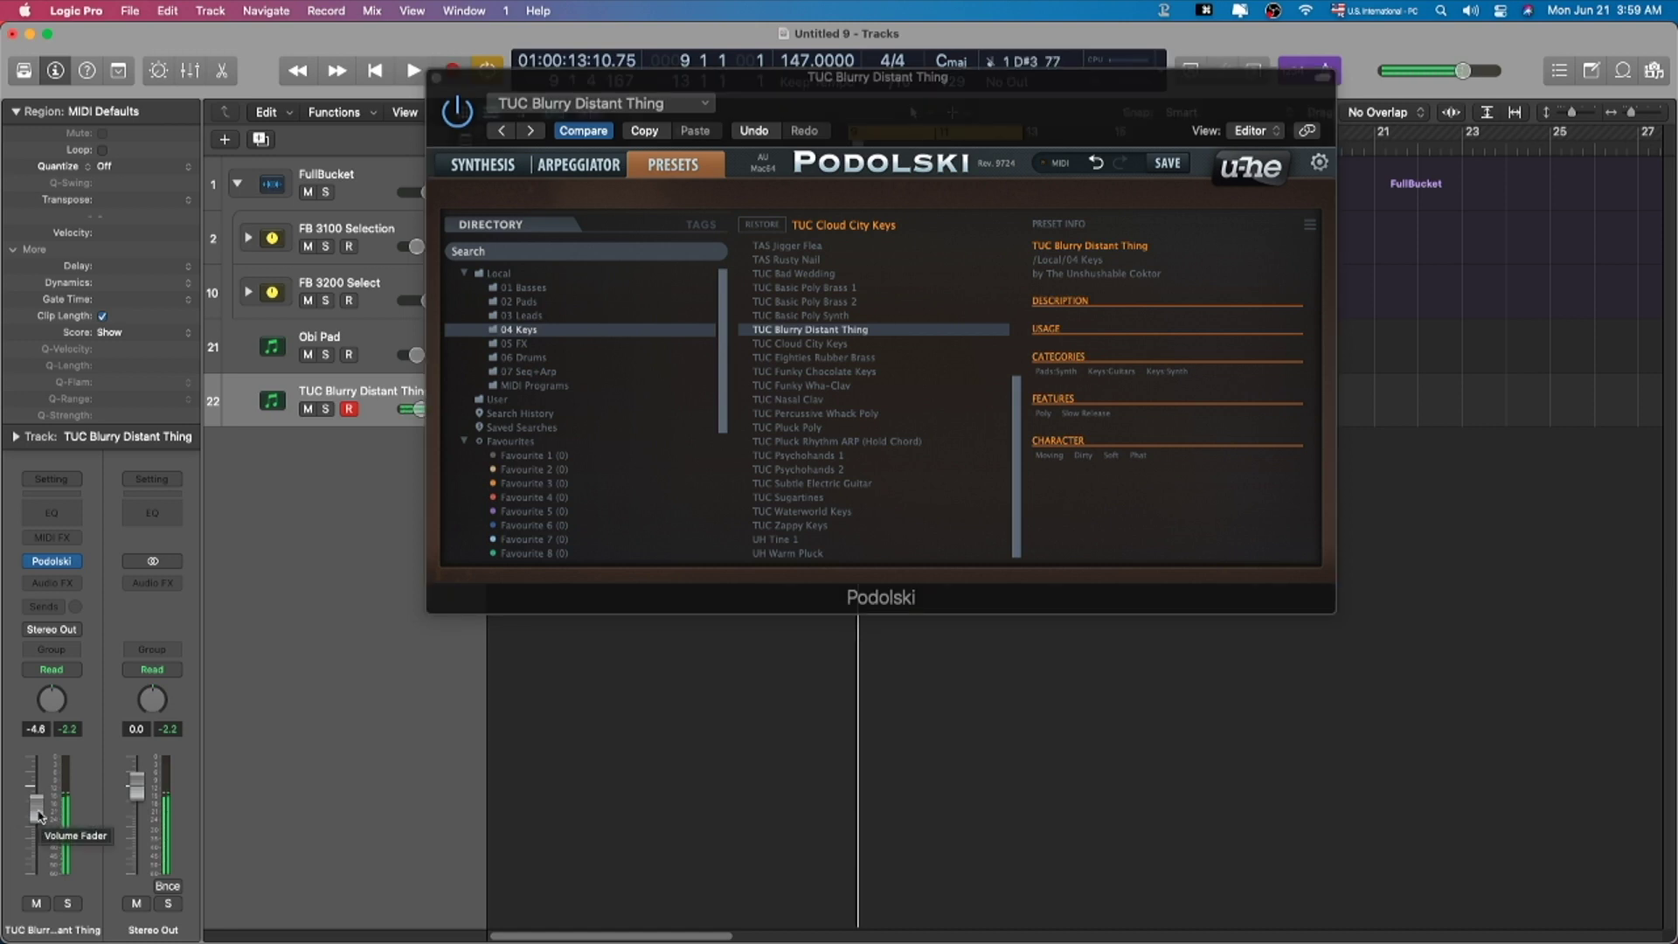
{"action": "left_click", "coordinate": [489, 165]}
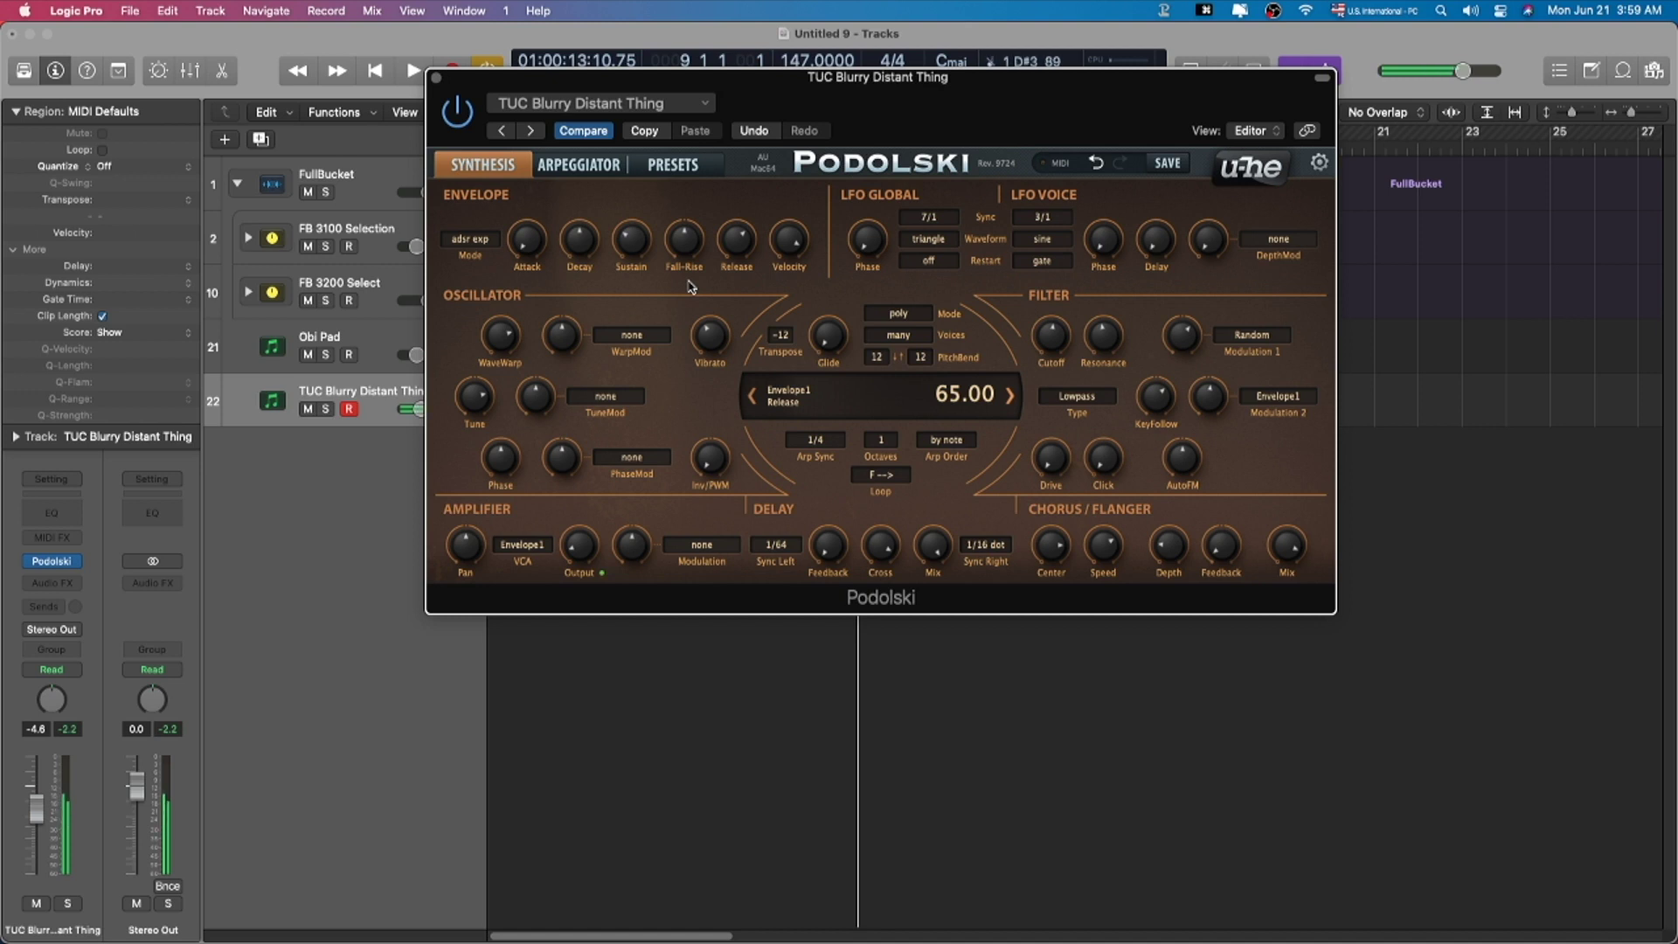
Step: Load TAS Dance Pad 3 from Podolski's 02 Pads folder and inspect TAS Dreampad
{"action": "left_click", "coordinate": [671, 166]}
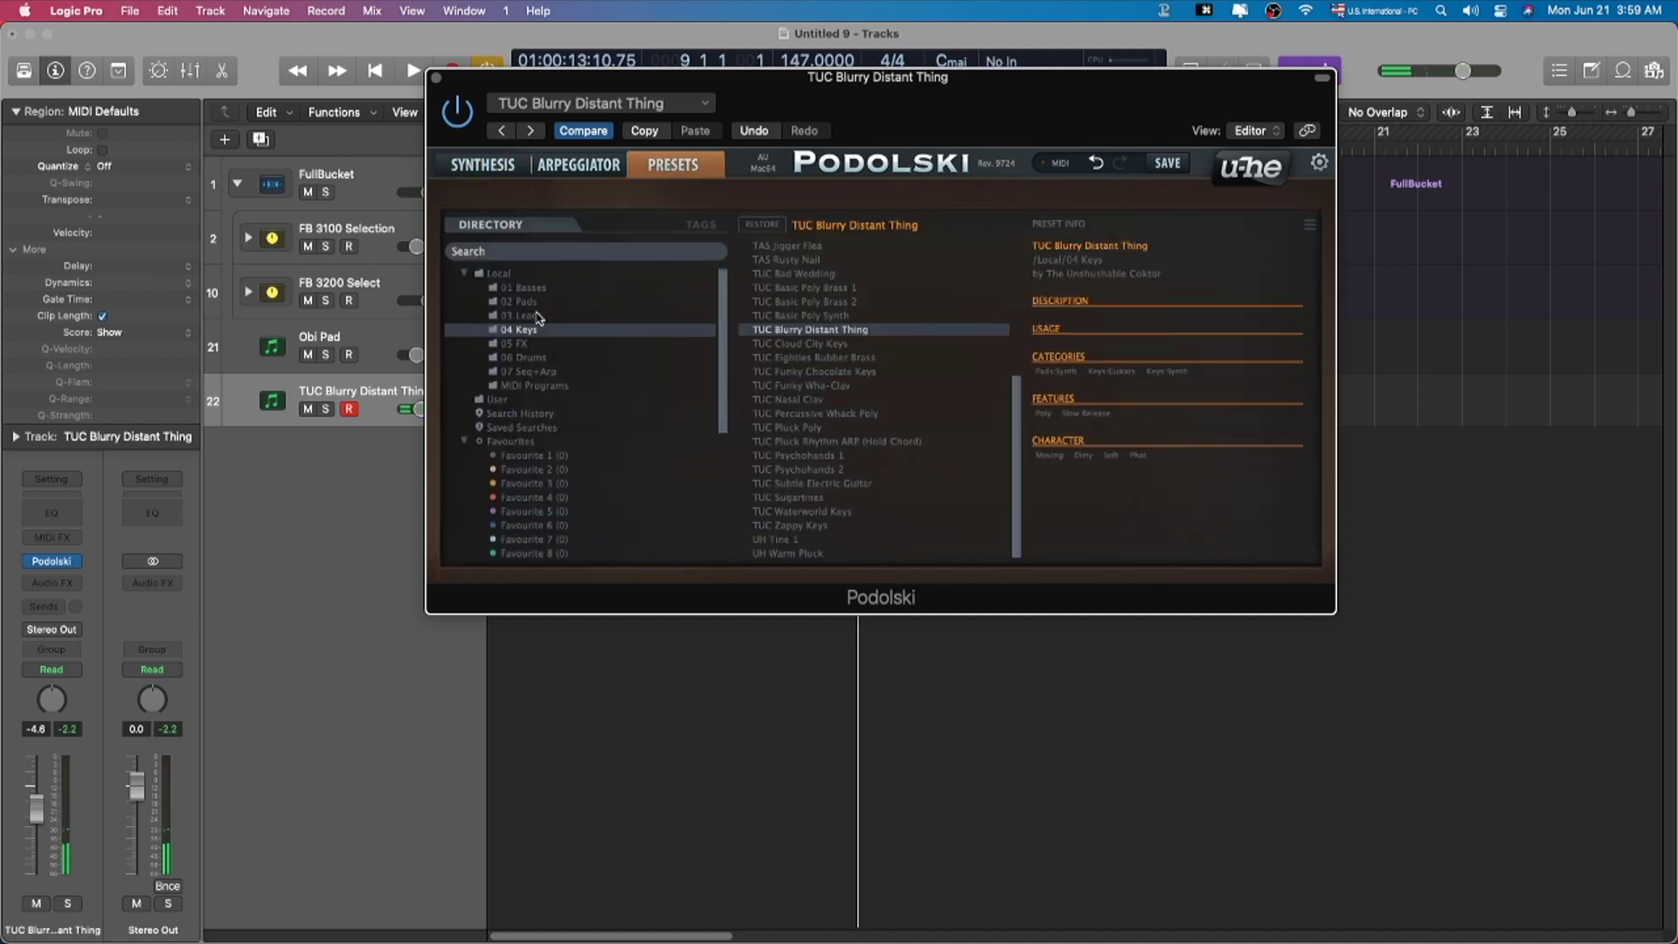
{"action": "left_click", "coordinate": [538, 303]}
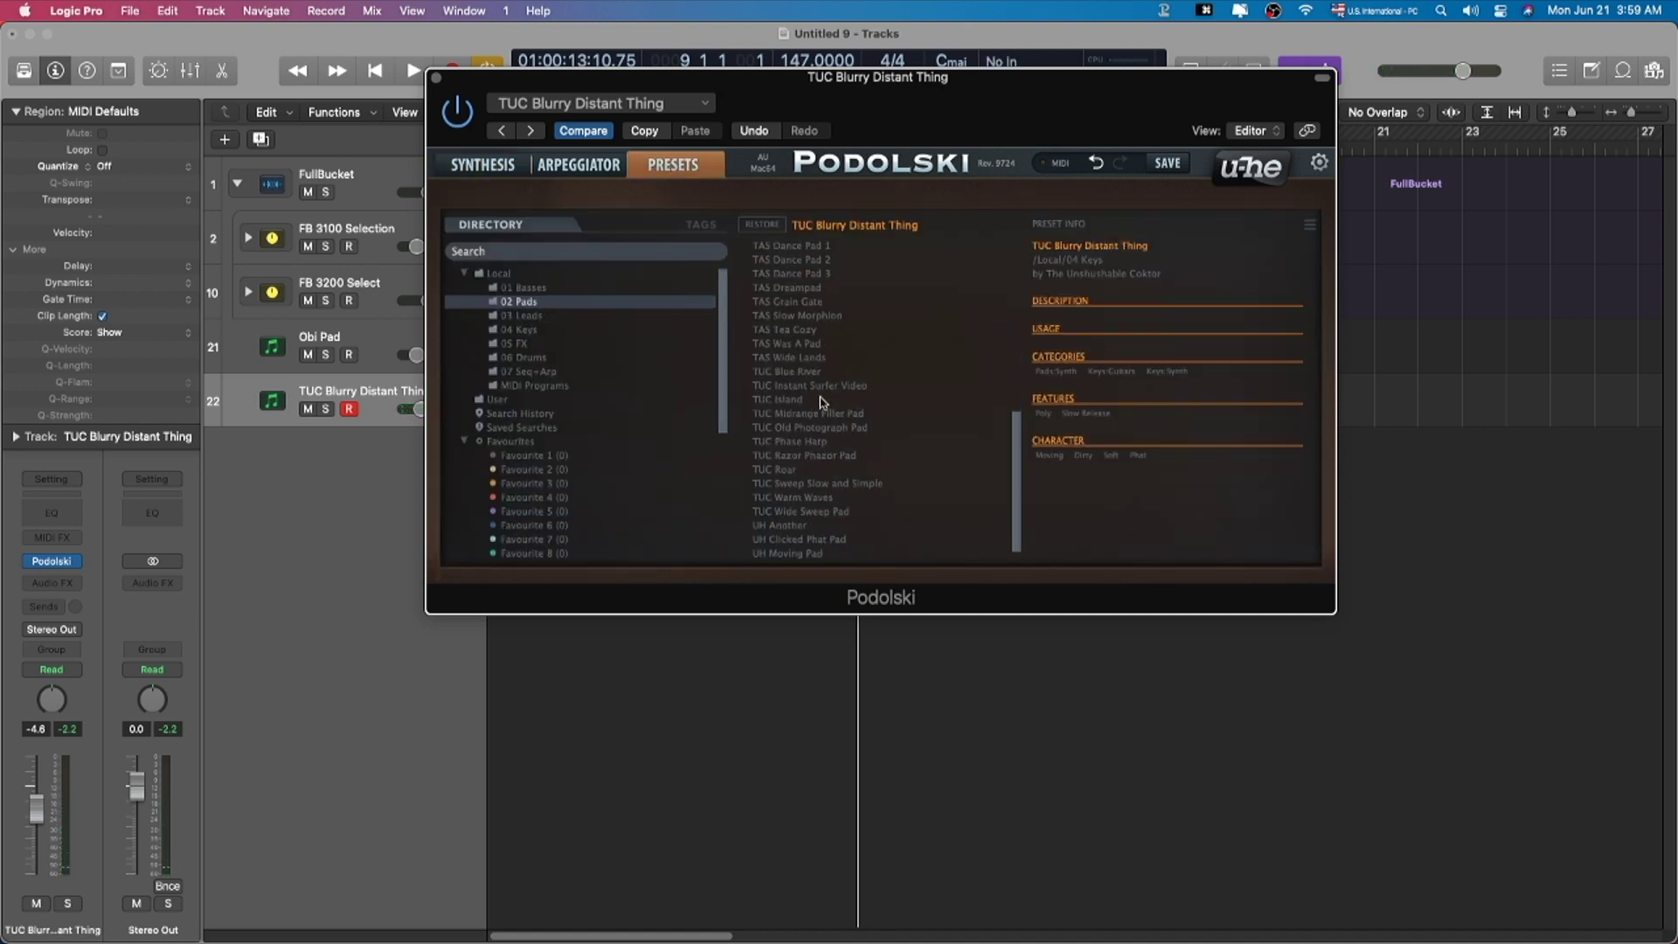
{"action": "scroll", "coordinate": [835, 428], "scroll_direction": "up", "scroll_amount": 3}
{"action": "left_click", "coordinate": [831, 385]}
{"action": "left_click", "coordinate": [820, 400]}
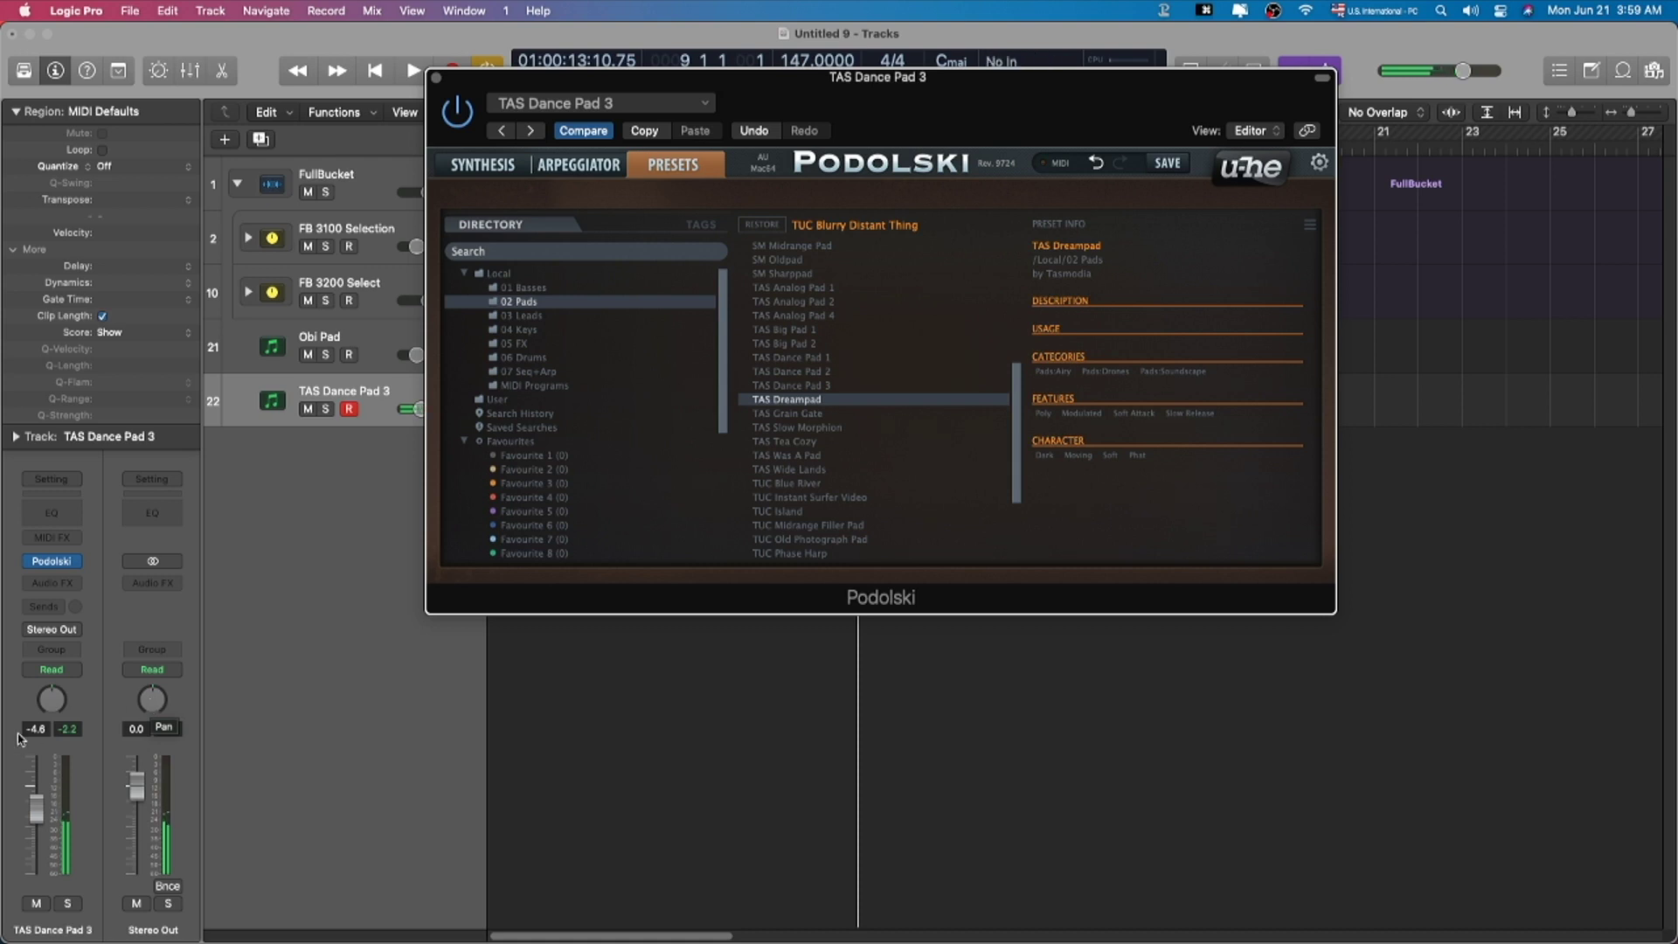
Step: From 01 Basses, try TUC Meaty Sub, set the volume to -3.2 dB, then load TAS Dub Bass 1
{"action": "left_click", "coordinate": [544, 290]}
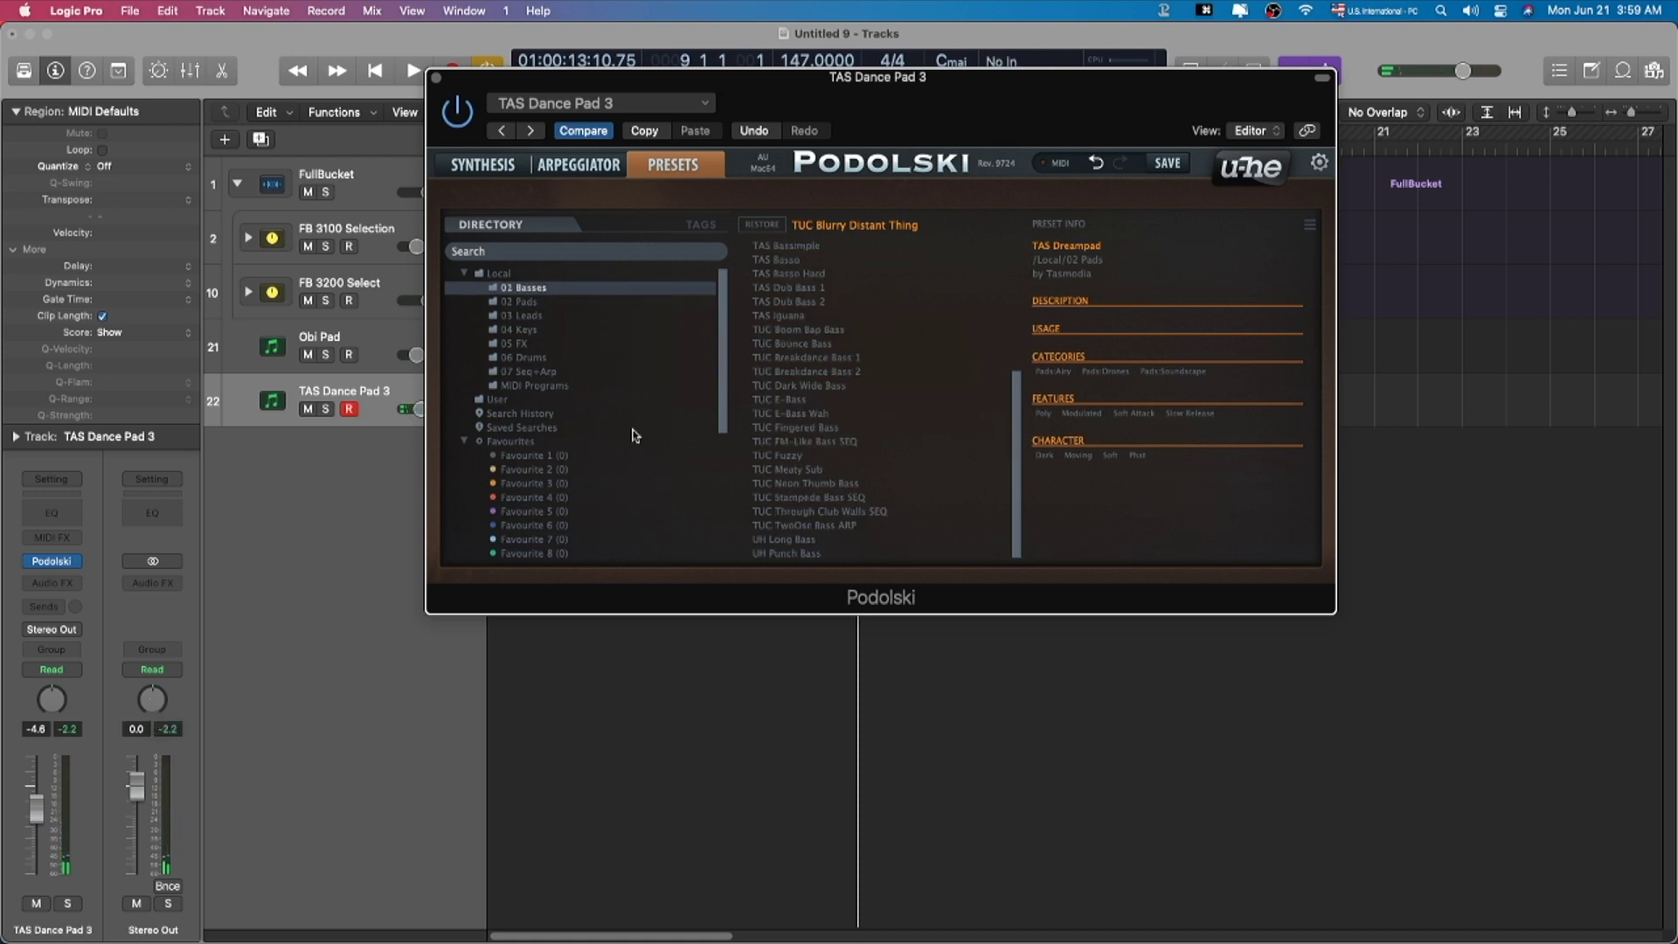
{"action": "left_click", "coordinate": [829, 471]}
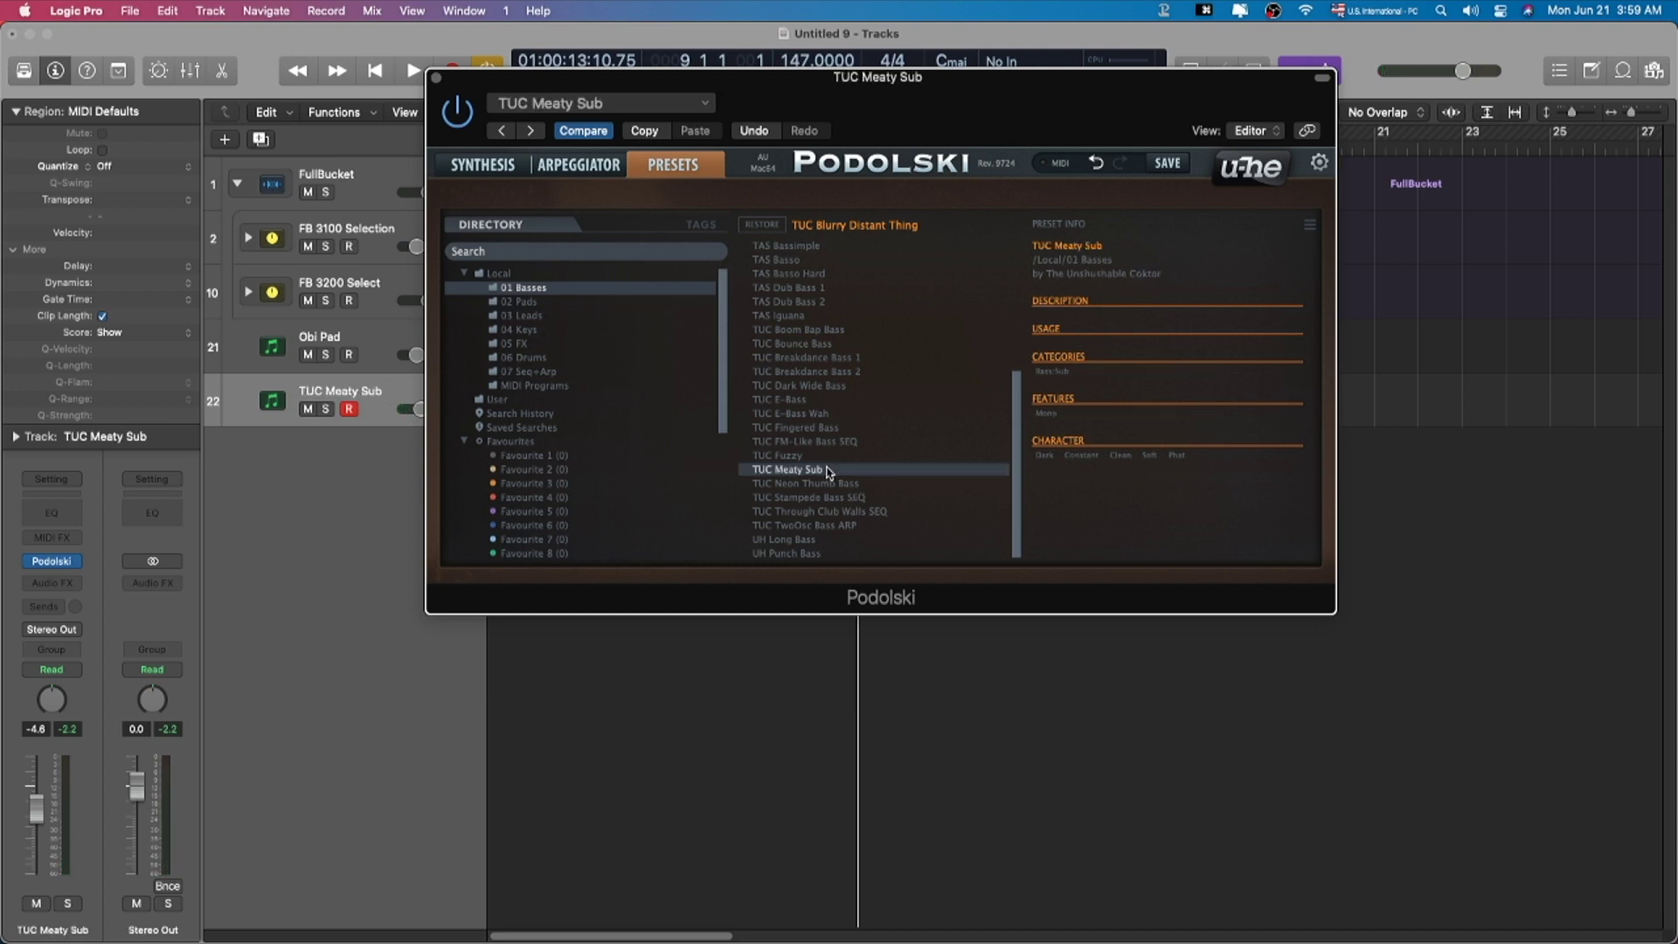
{"action": "left_click_drag", "start_coordinate": [37, 807], "coordinate": [38, 829]}
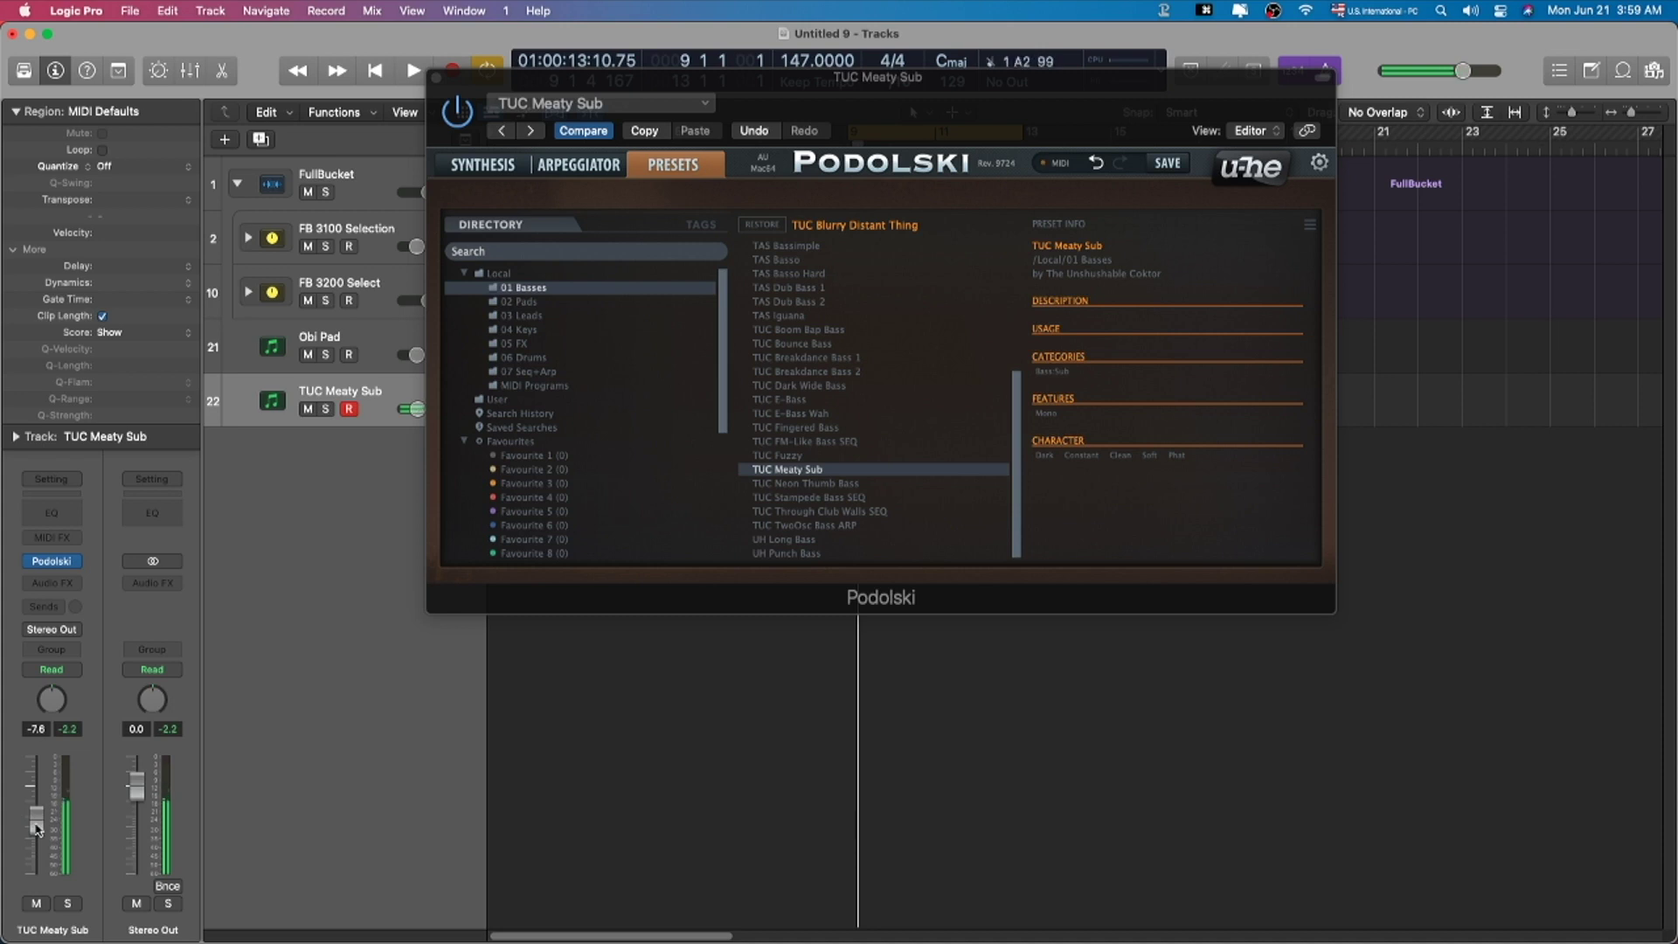
{"action": "left_click_drag", "start_coordinate": [36, 820], "coordinate": [35, 795]}
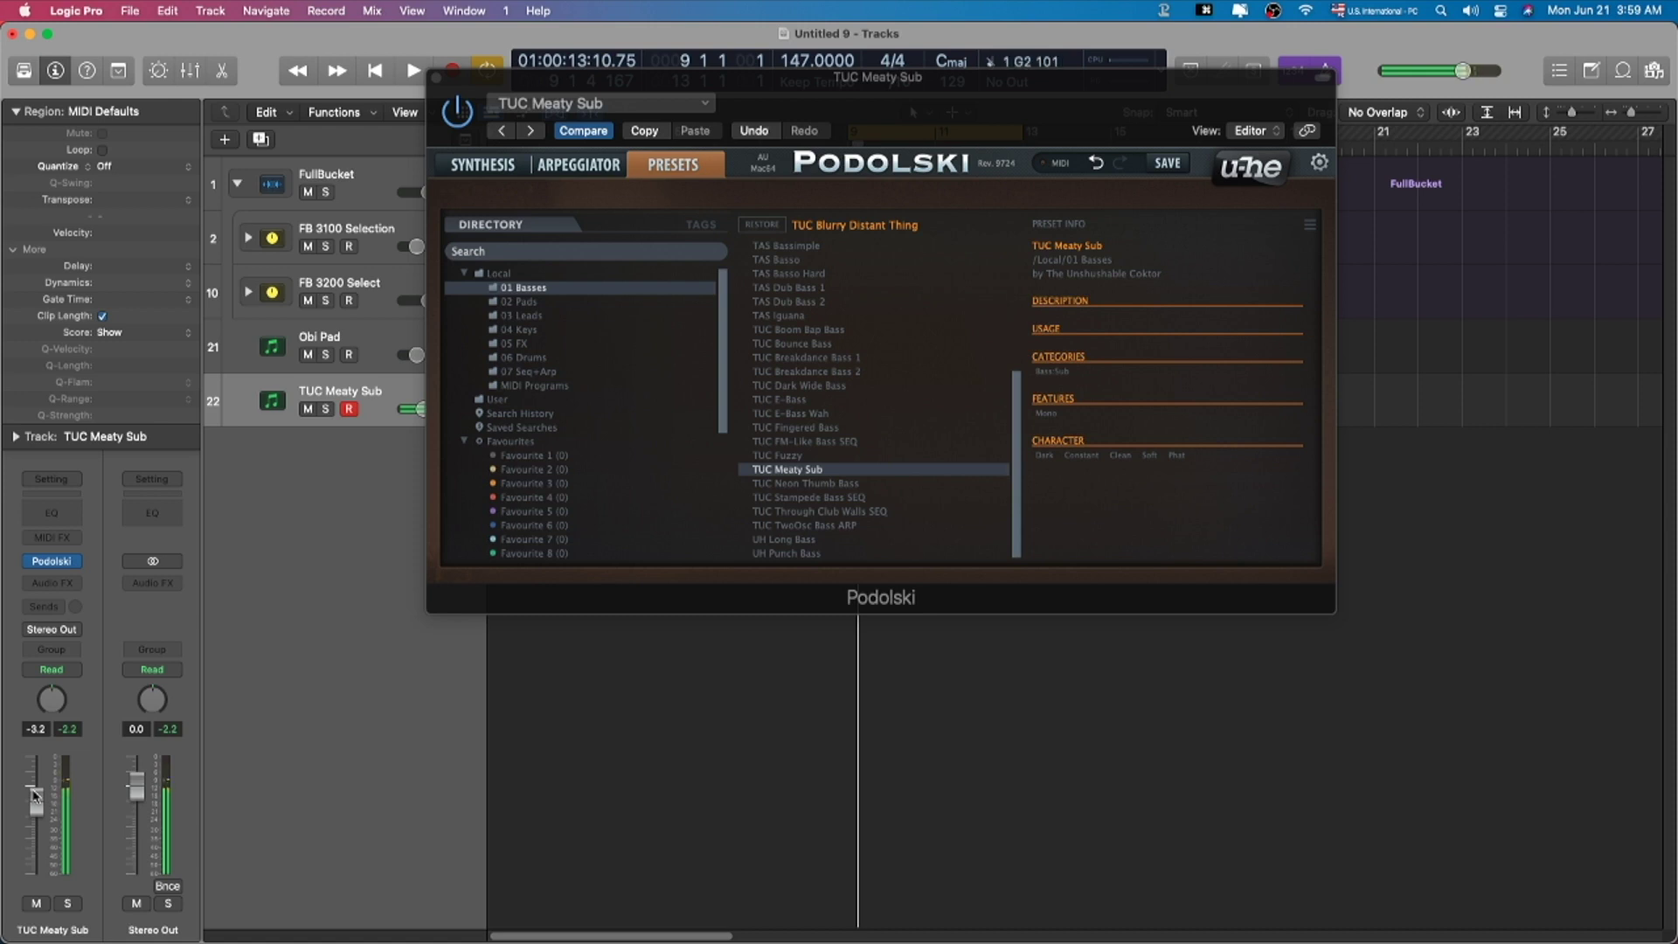
{"action": "double_click", "coordinate": [861, 288]}
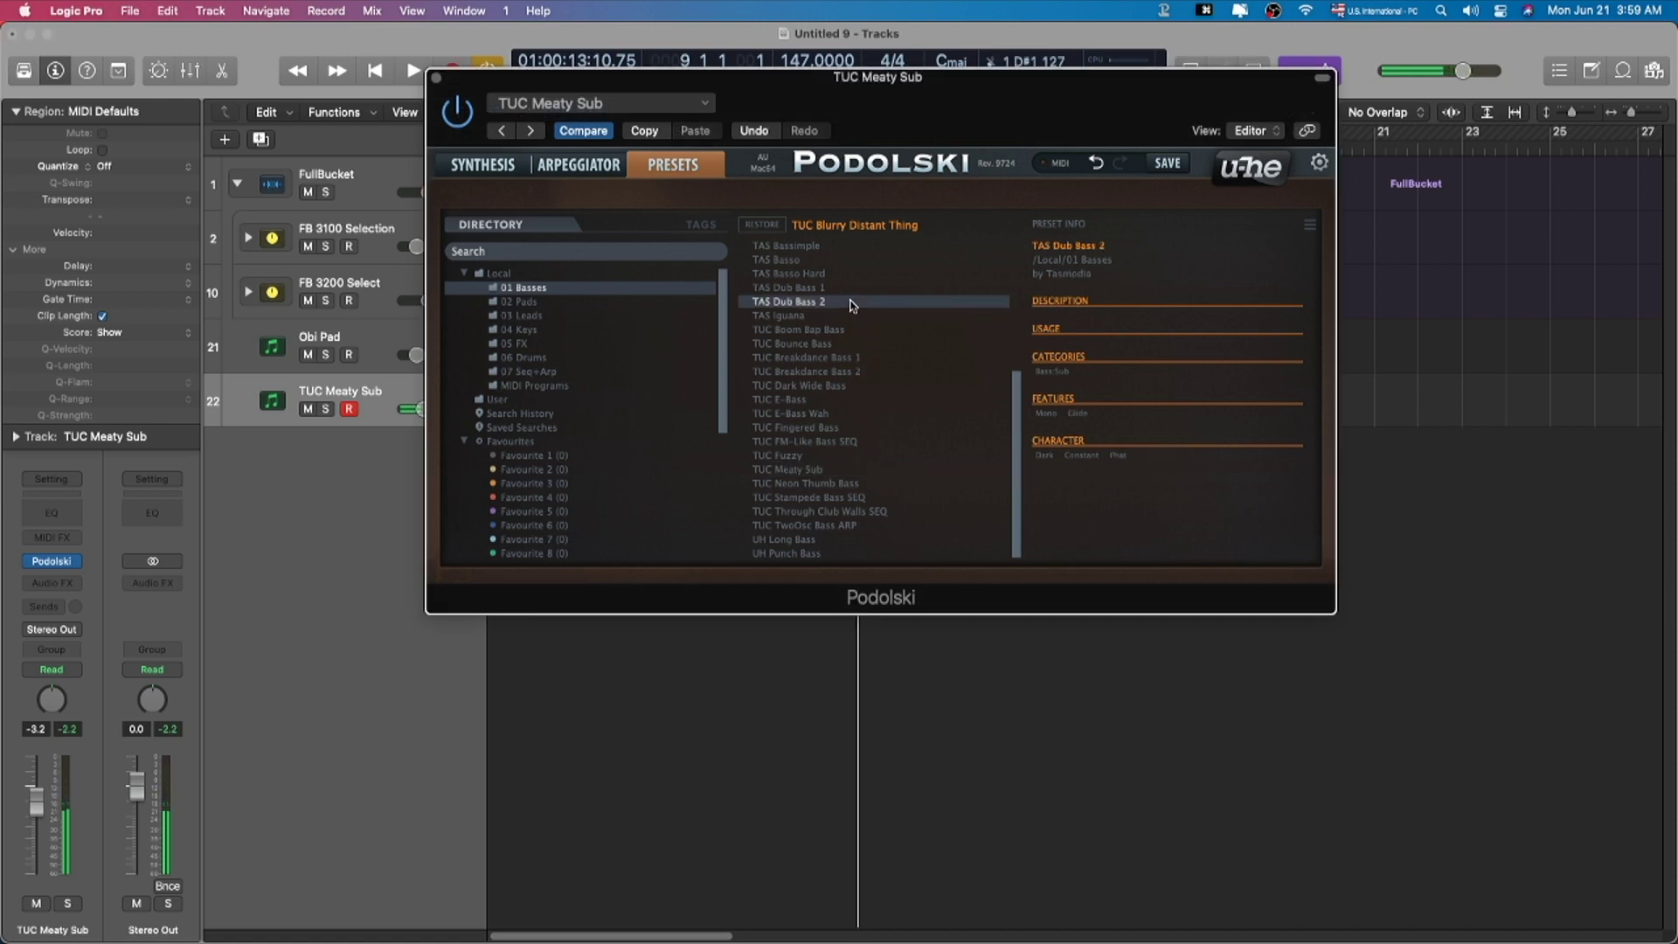
{"action": "left_click_drag", "start_coordinate": [935, 118], "coordinate": [881, 178]}
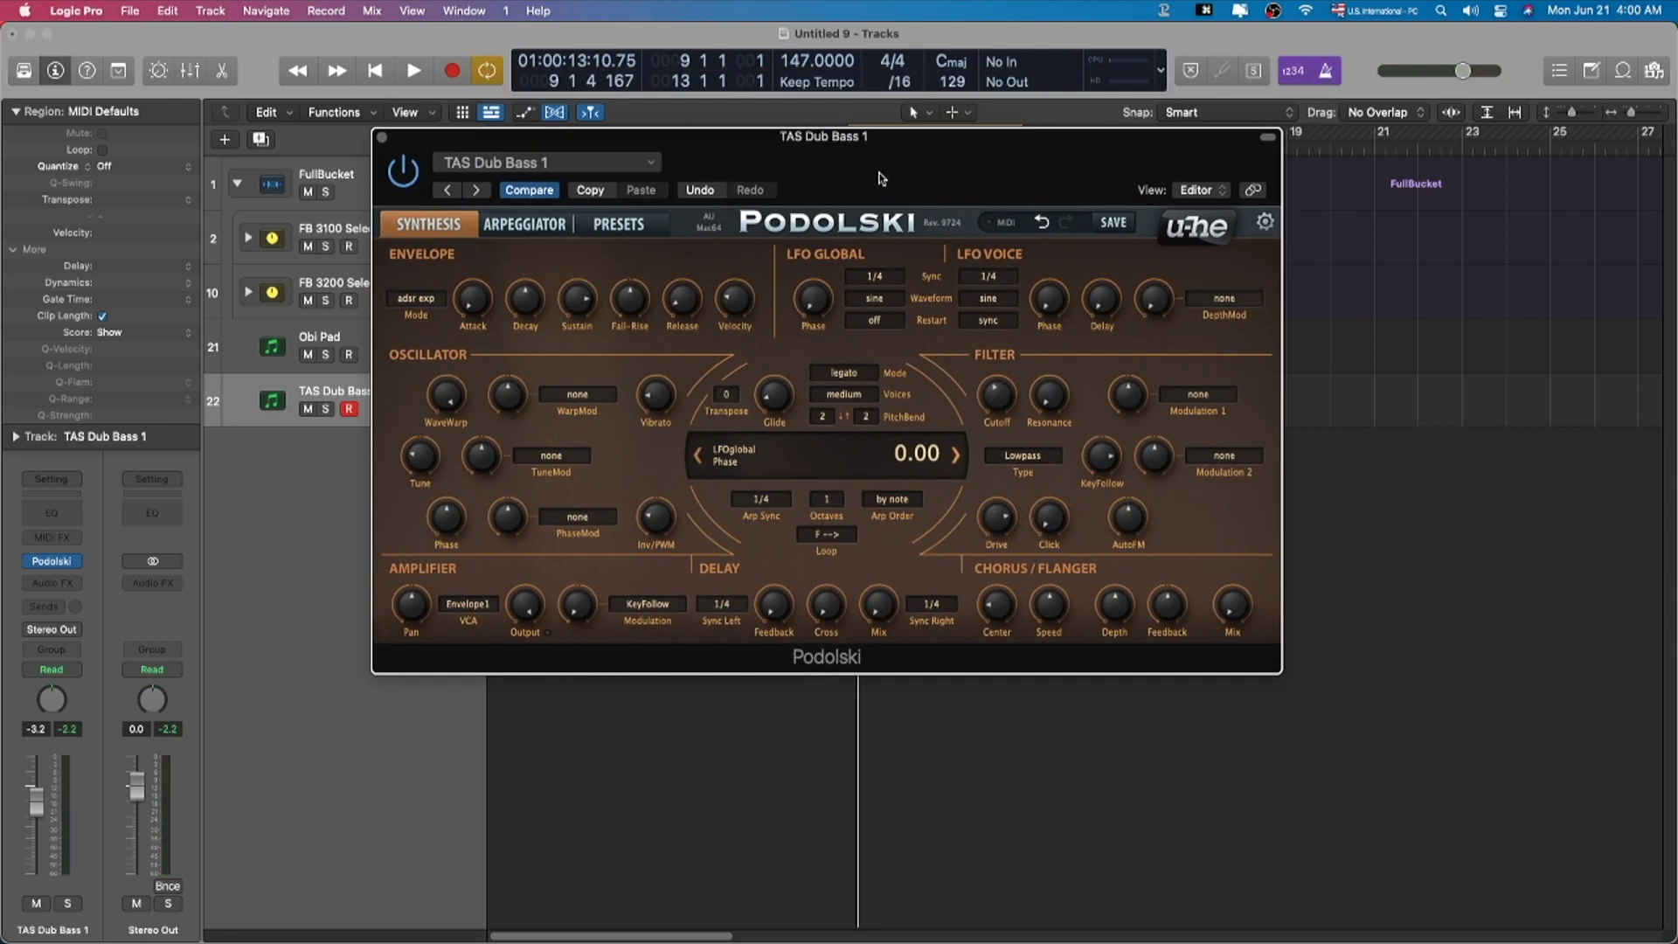
Step: Close the Podolski editor and bring up the Mixer
{"action": "key", "text": "super+w"}
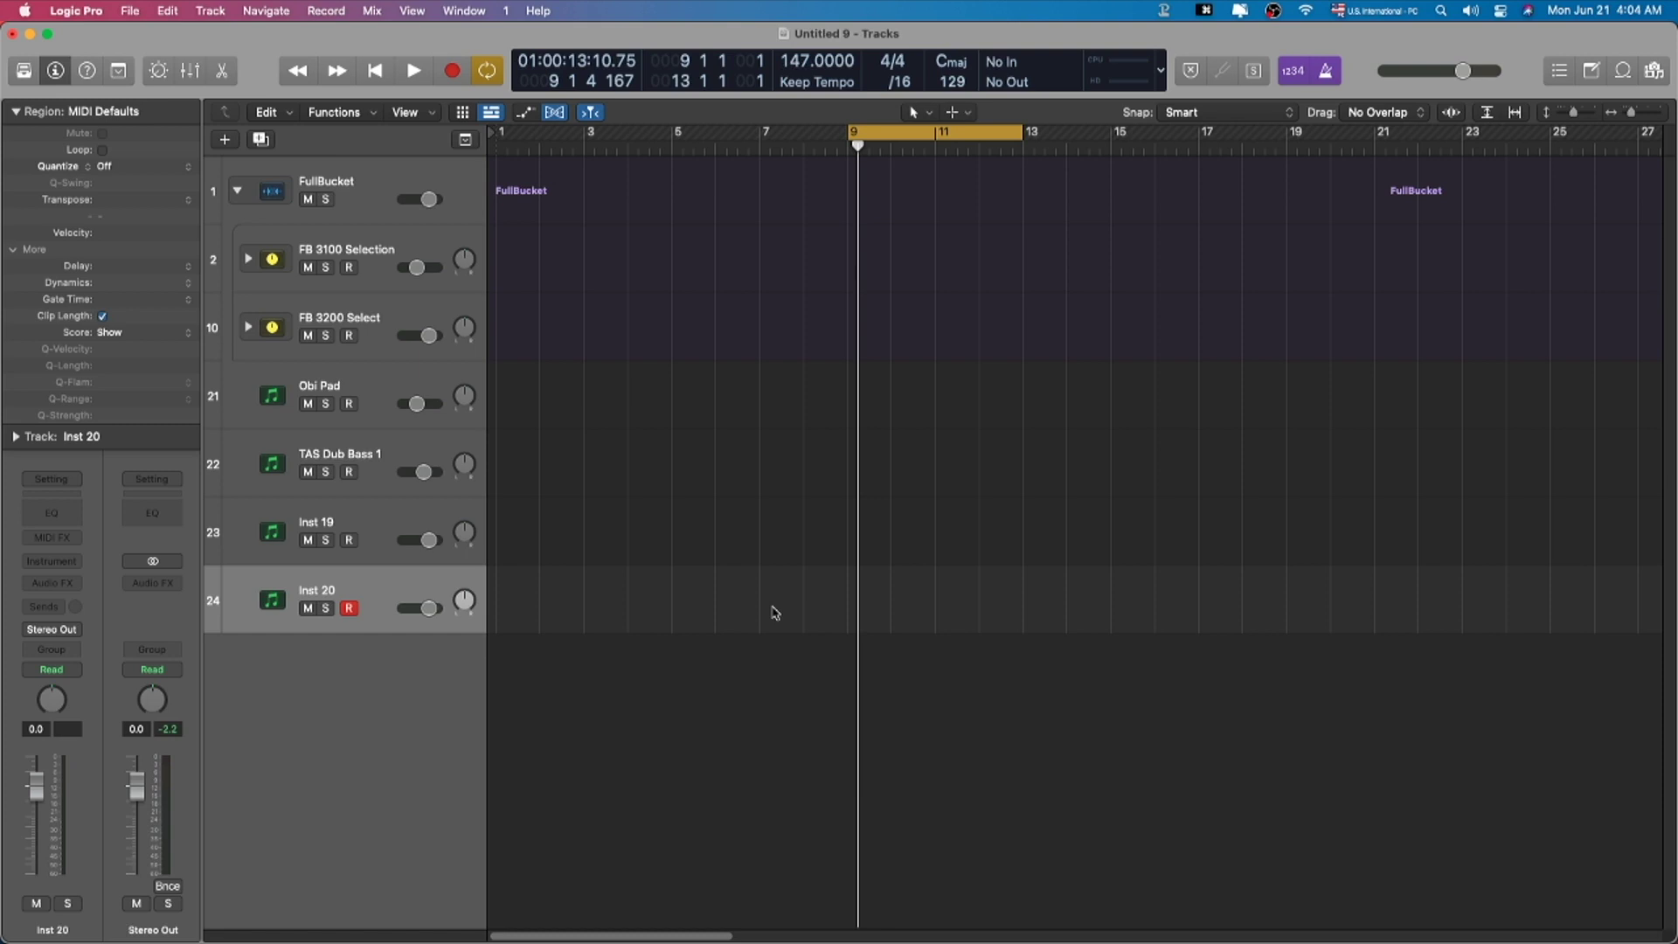
{"action": "key", "text": "x"}
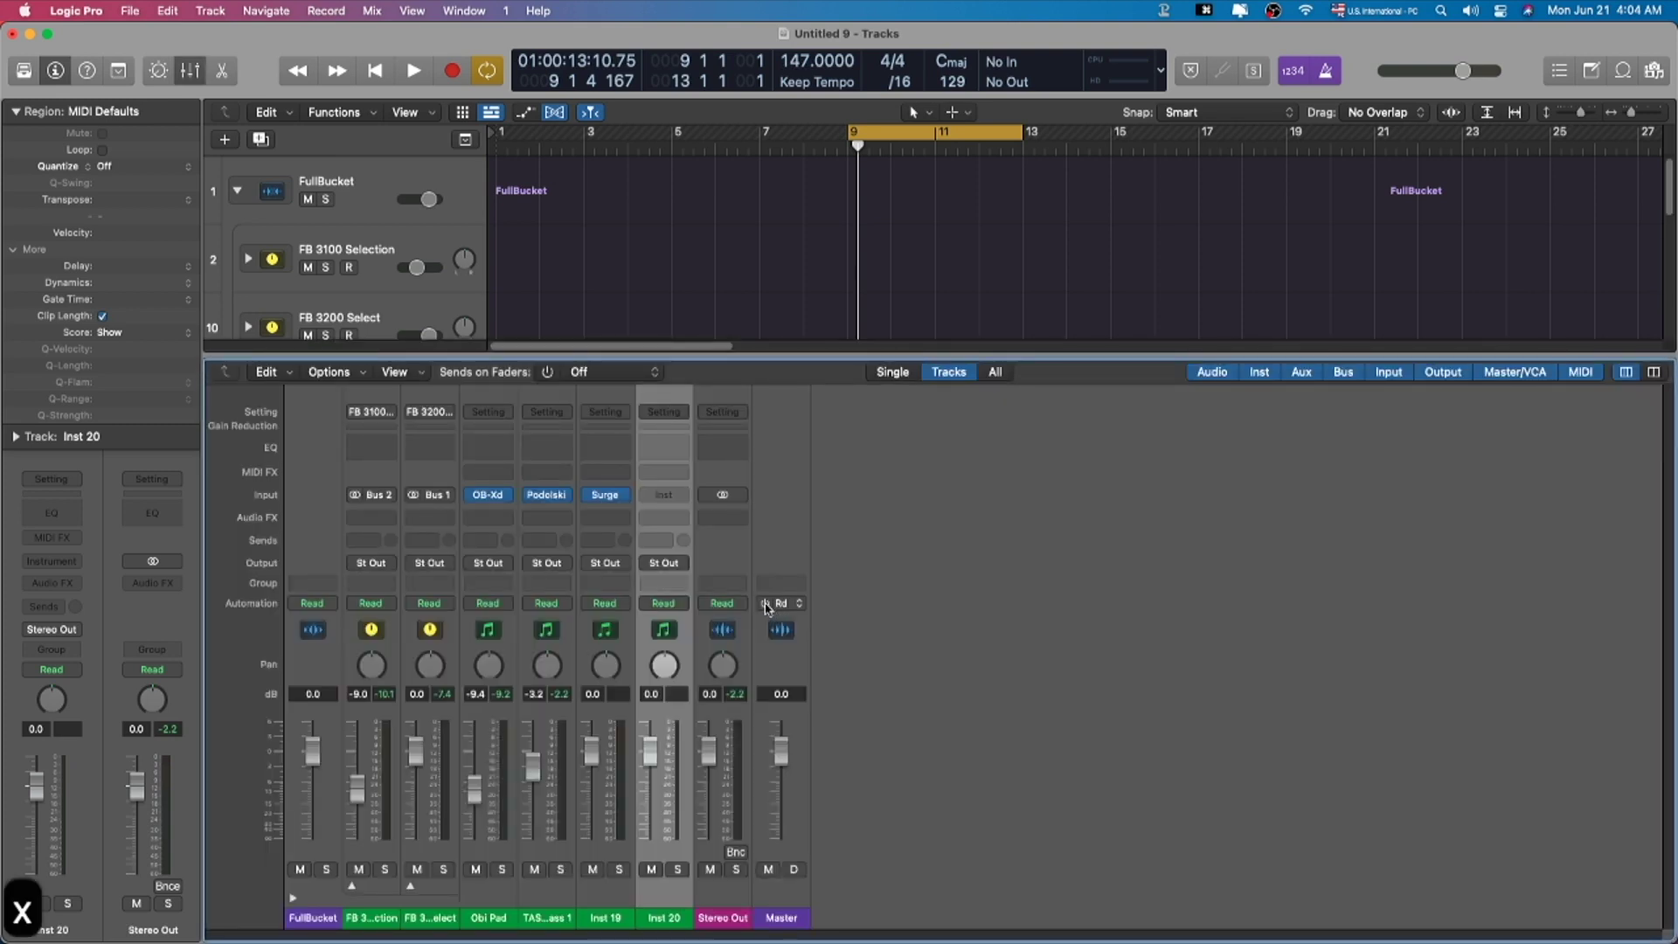
Step: Load Surge's Convex patch from Plucks on Inst 19, lower its volume, and select the track
{"action": "left_click", "coordinate": [605, 494]}
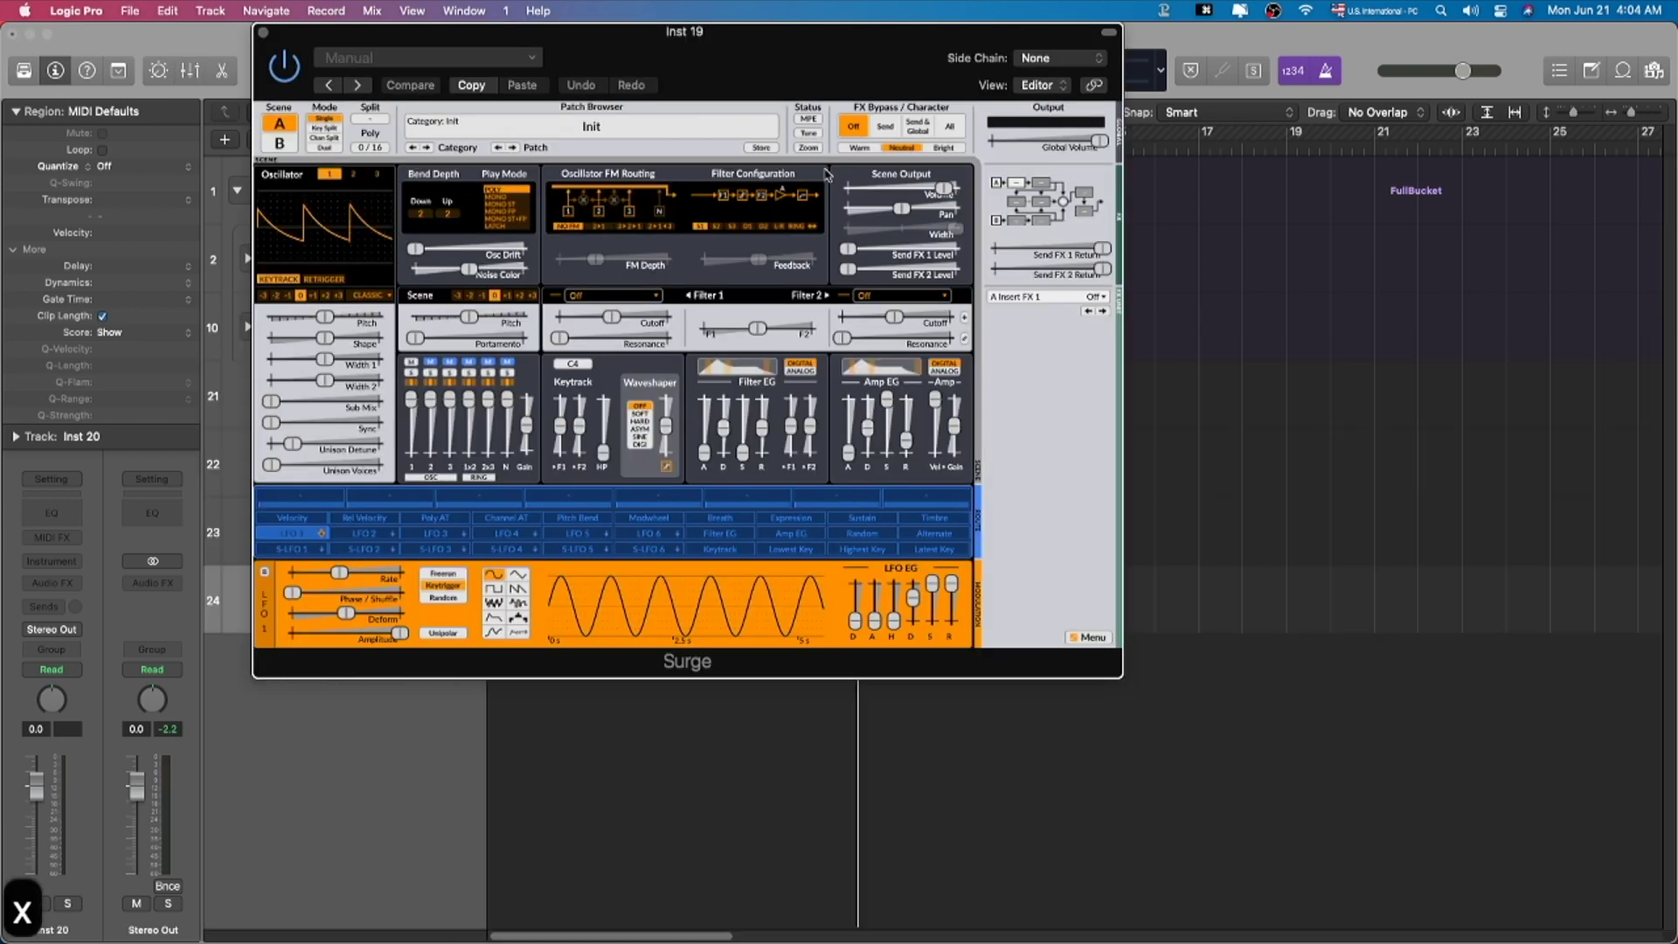
{"action": "left_click_drag", "start_coordinate": [765, 33], "coordinate": [964, 33]}
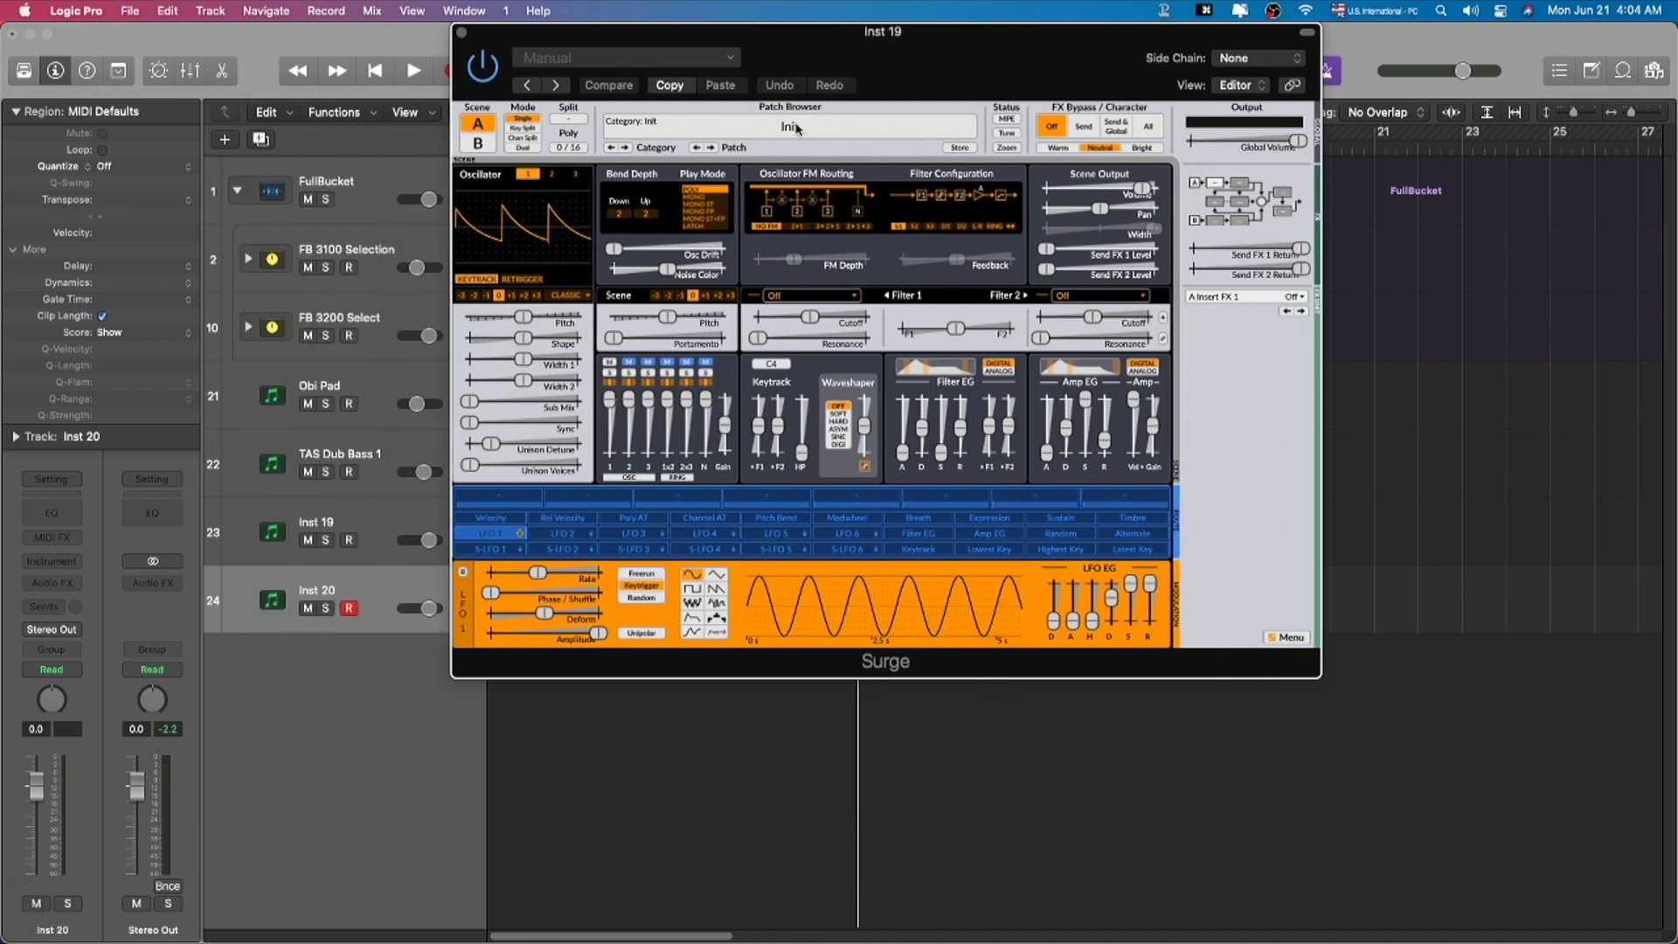
{"action": "left_click_drag", "start_coordinate": [865, 48], "coordinate": [850, 117]}
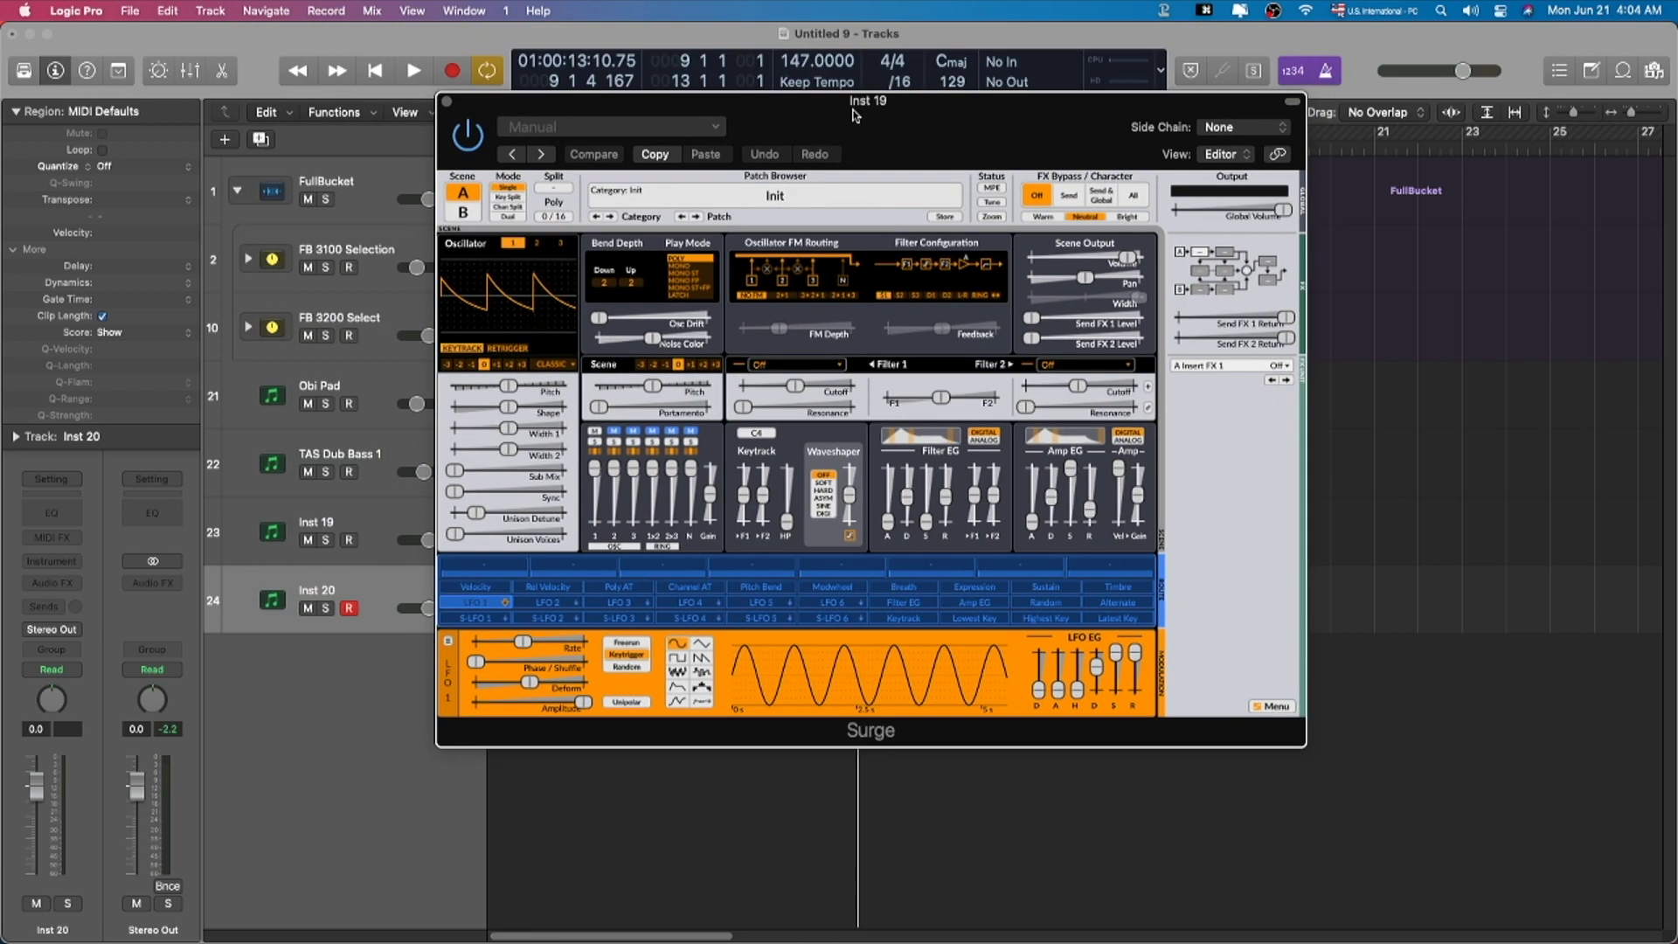
{"action": "left_click", "coordinate": [773, 203]}
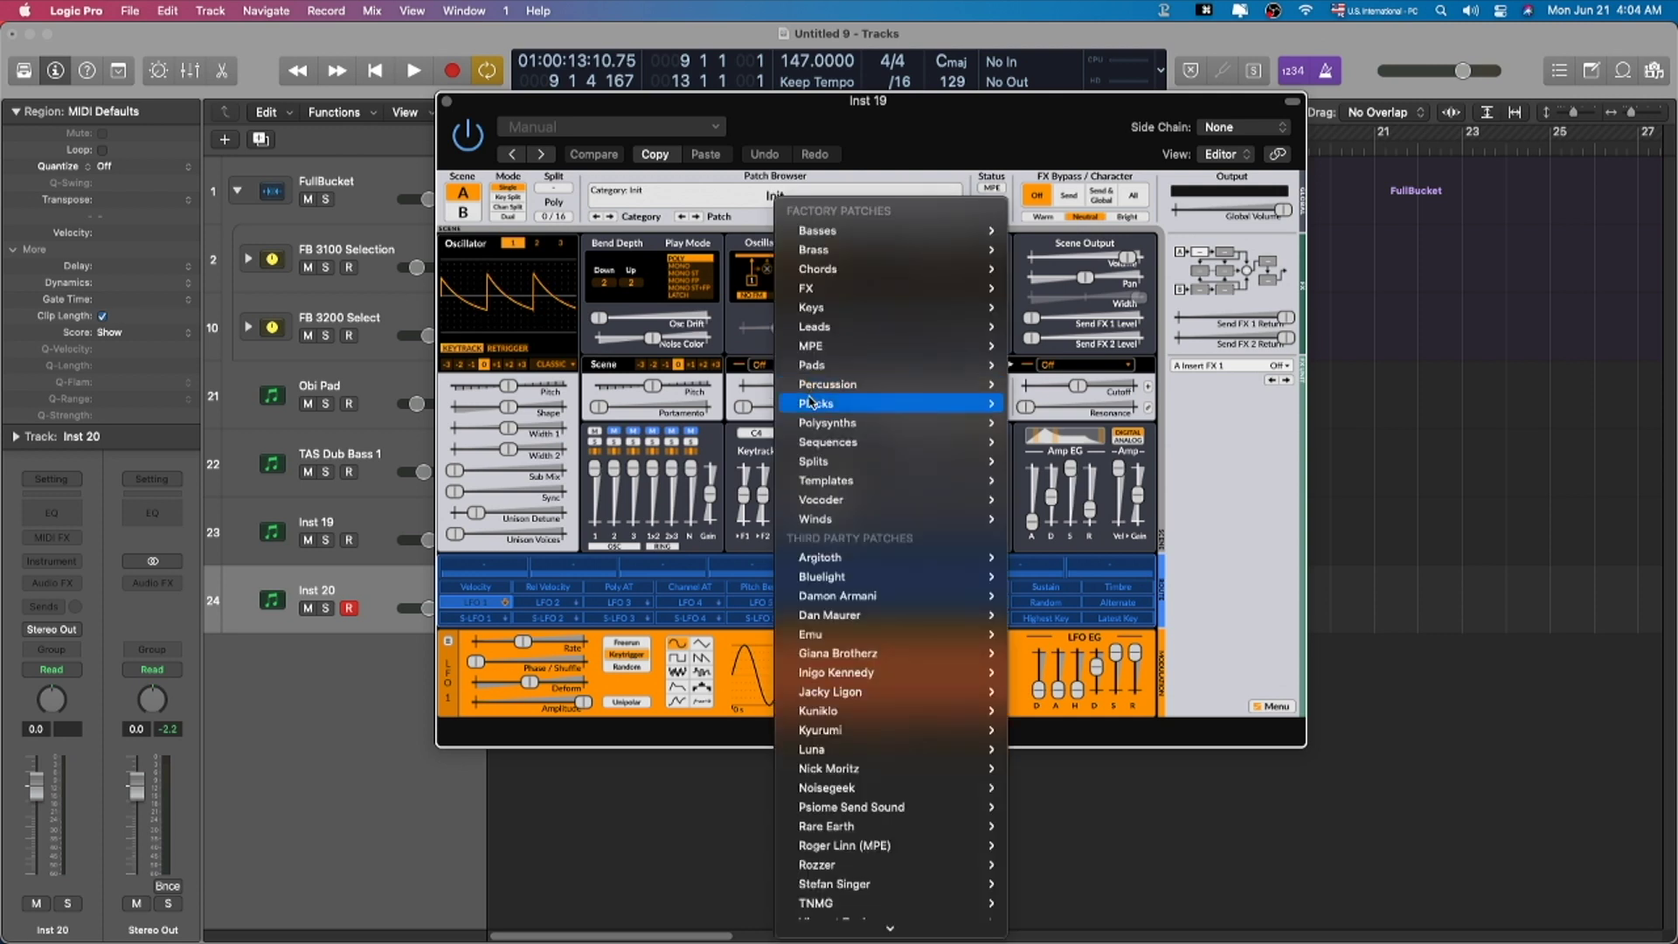
{"action": "mouse_move", "coordinate": [917, 403]}
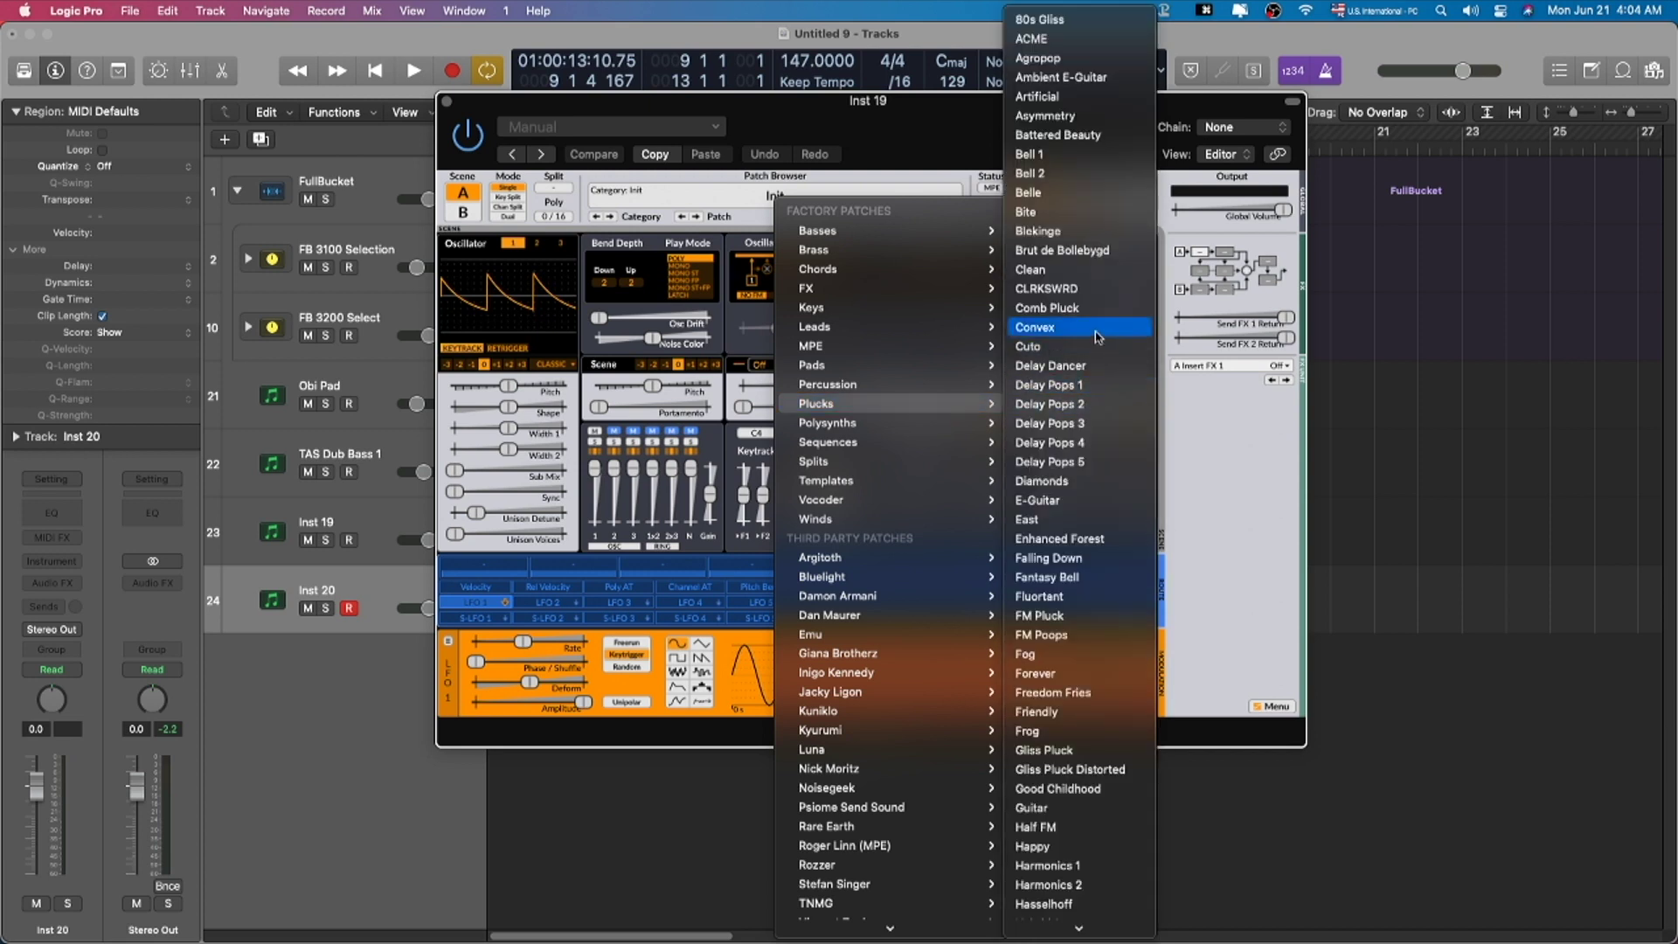
{"action": "left_click", "coordinate": [1090, 335]}
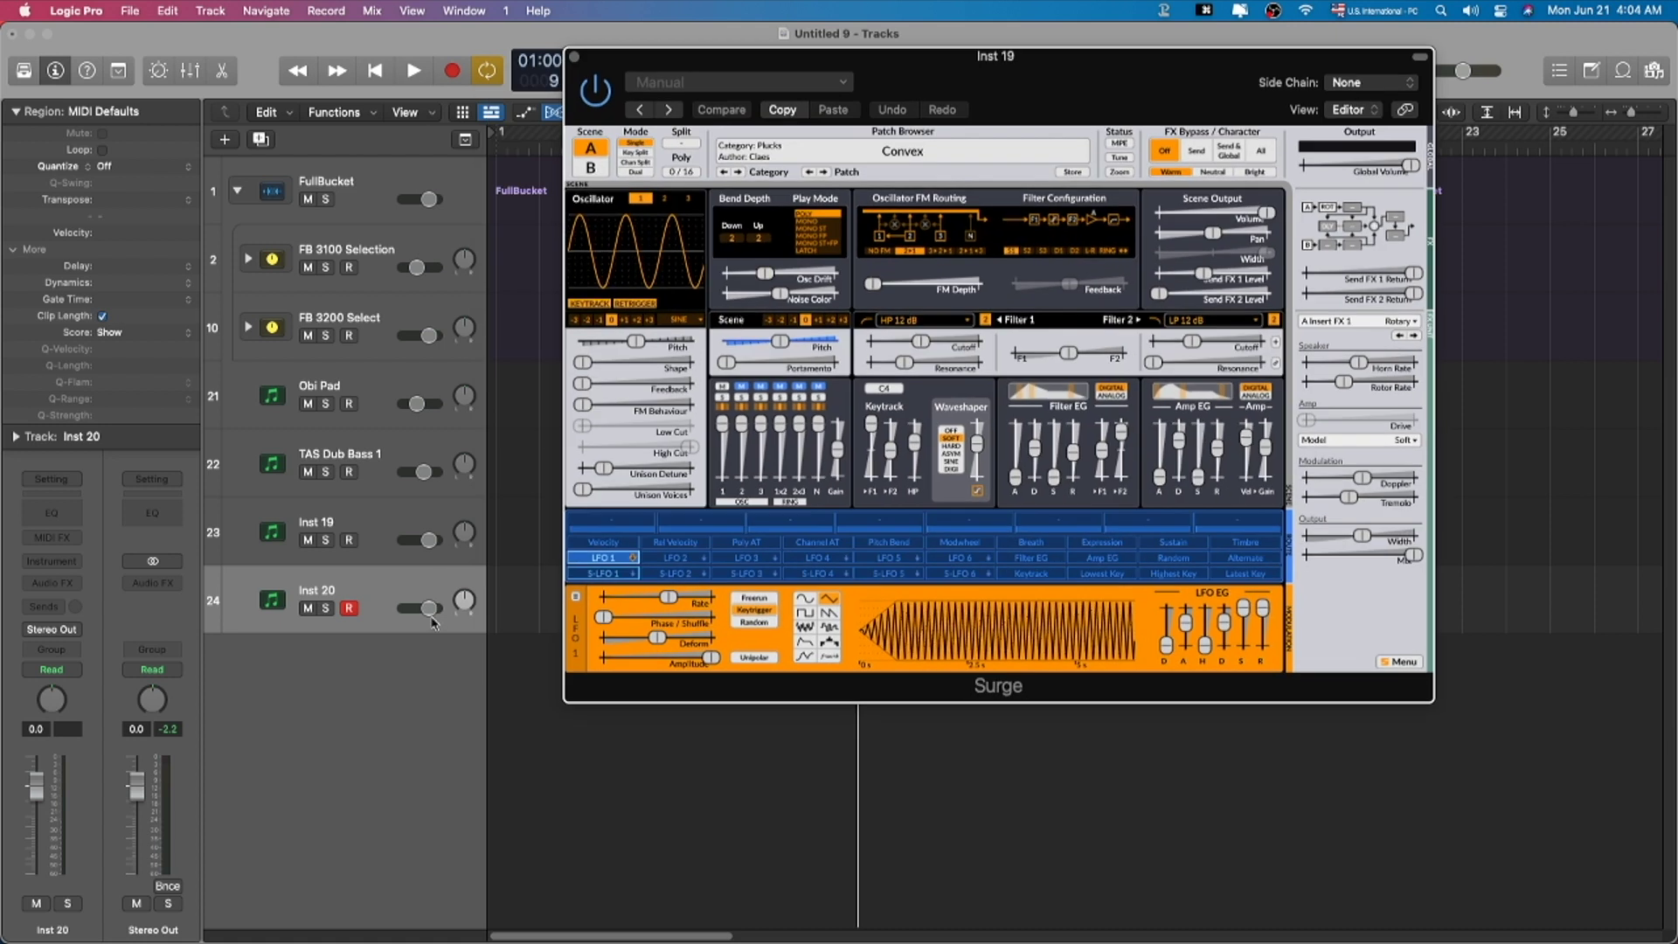
{"action": "left_click_drag", "start_coordinate": [432, 620], "coordinate": [403, 614]}
{"action": "left_click", "coordinate": [393, 537]}
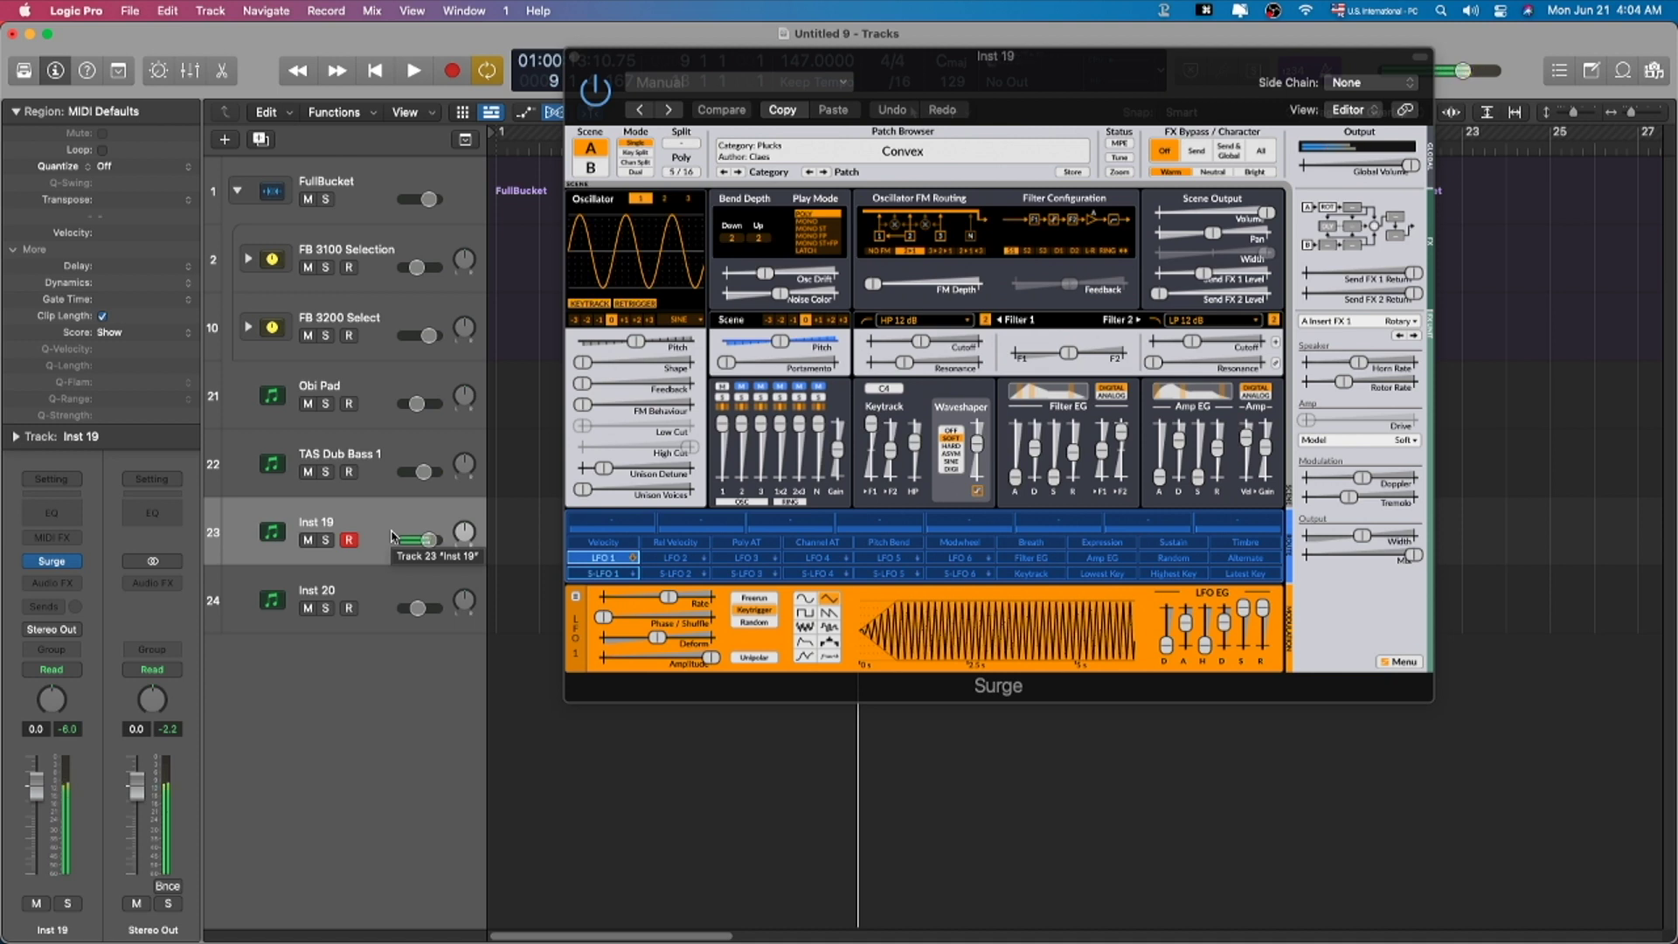
Step: Load Surge's Pads > Flux Capacitor patch and lower the track volume to -9.8 dB
{"action": "left_click", "coordinate": [881, 161]}
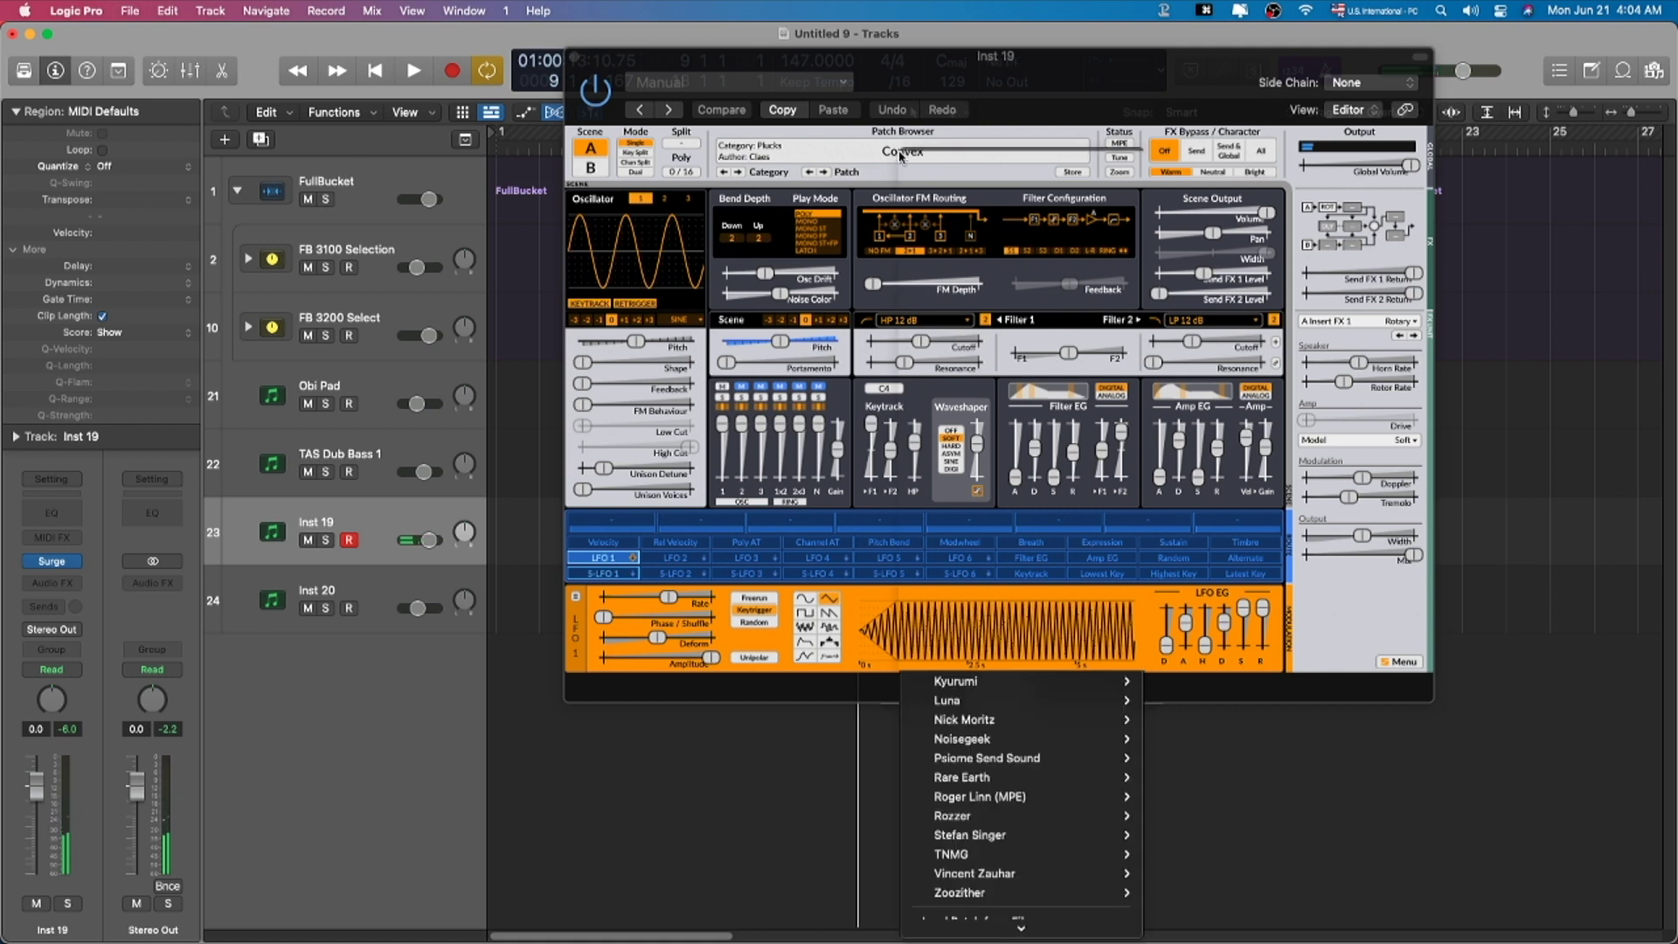
{"action": "mouse_move", "coordinate": [975, 350]}
{"action": "mouse_move", "coordinate": [979, 317]}
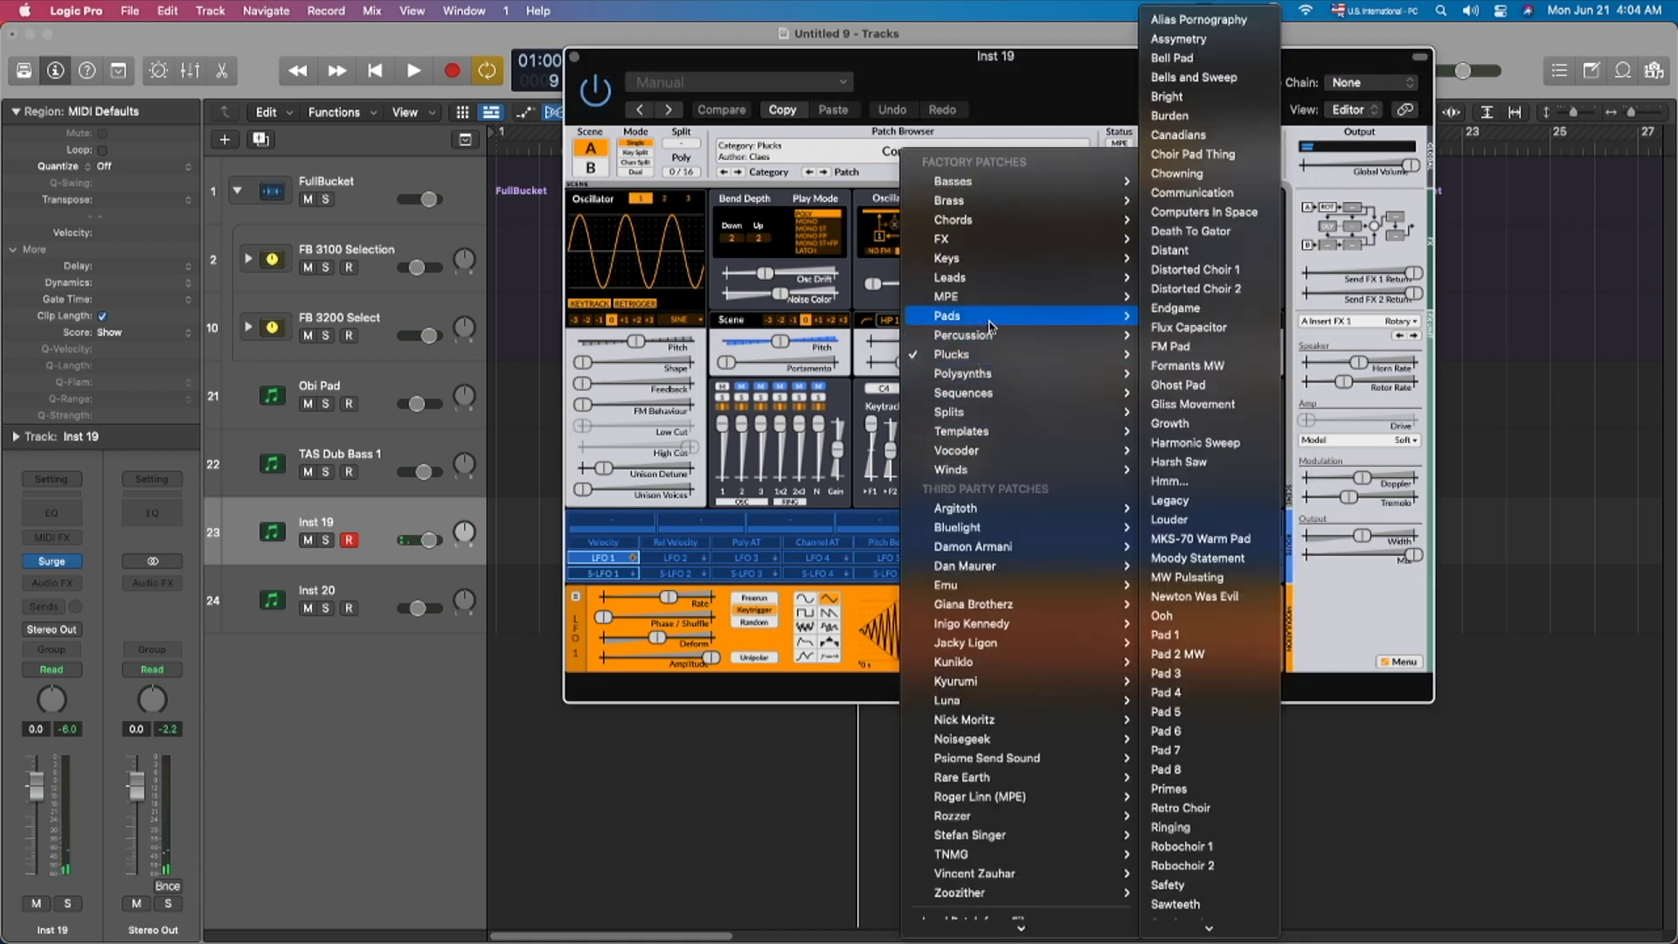
{"action": "left_click", "coordinate": [1191, 334]}
{"action": "left_click_drag", "start_coordinate": [429, 540], "coordinate": [368, 546]}
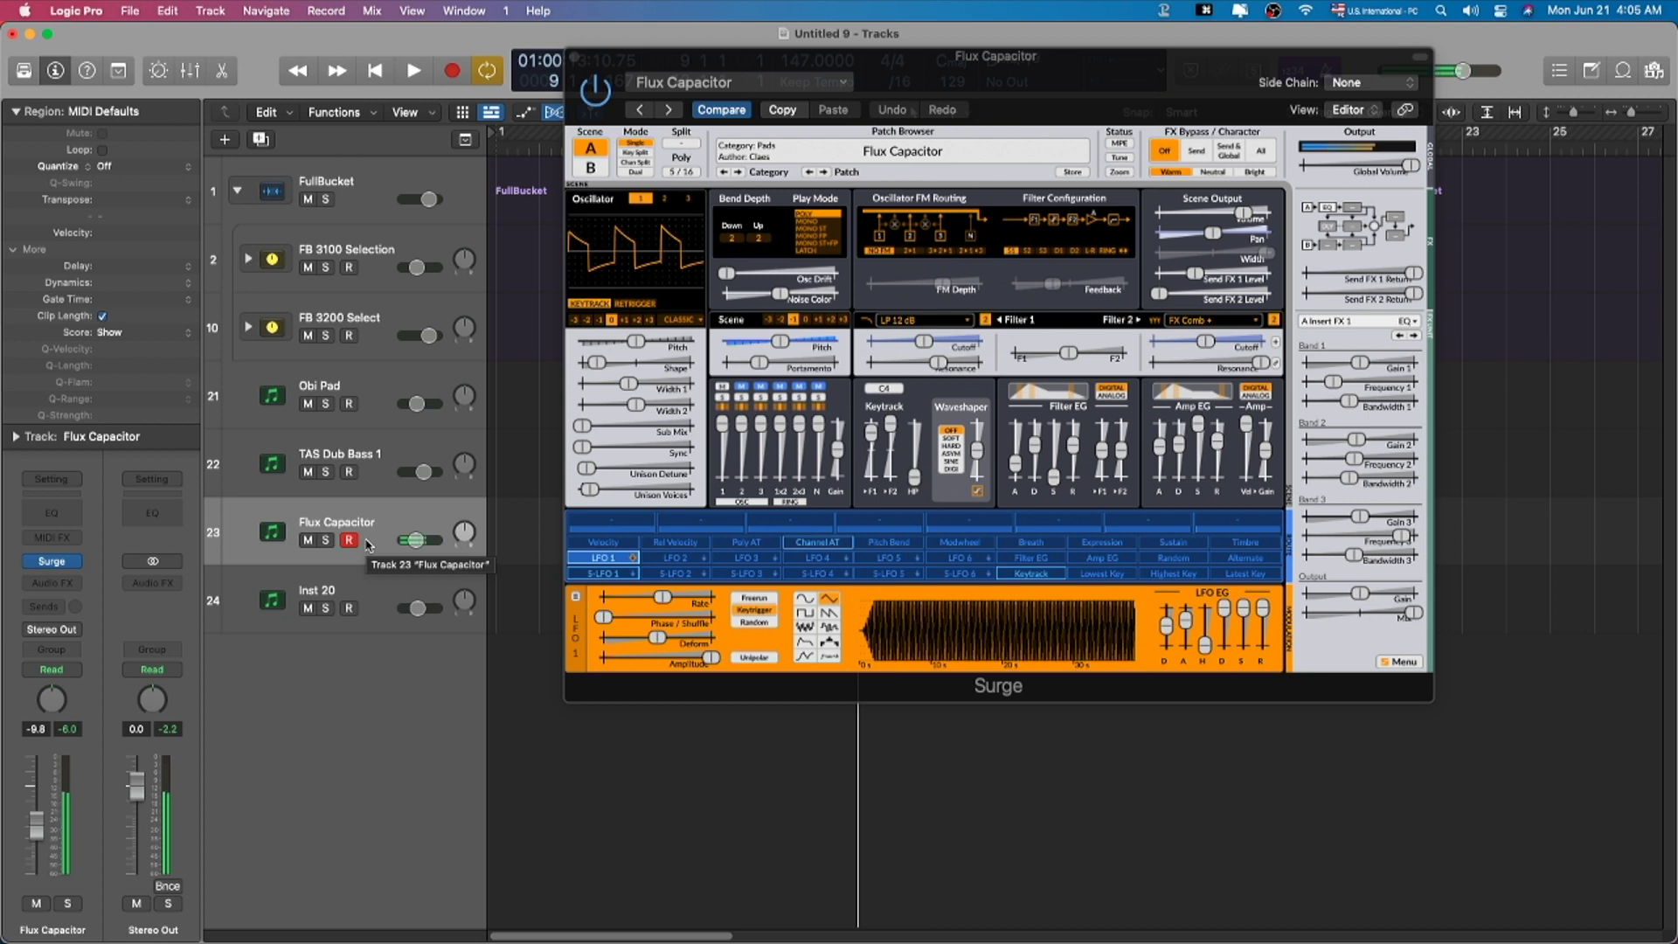
Step: Switch Surge to the Pads > Pad 6 patch
{"action": "left_click", "coordinate": [931, 154]}
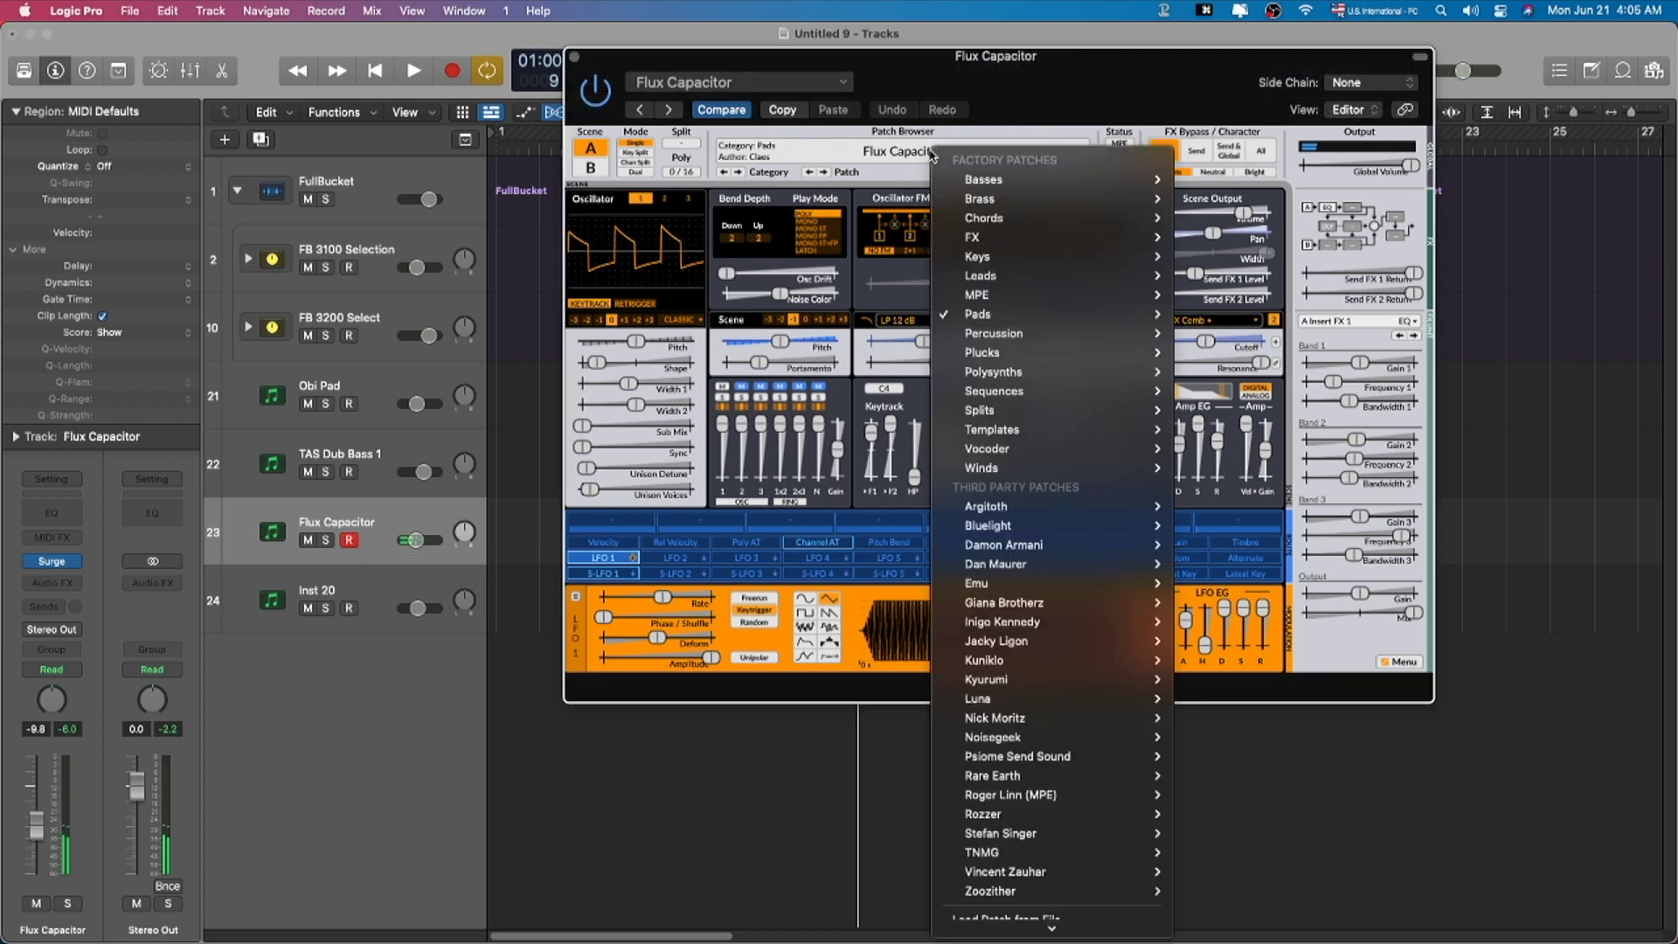
{"action": "mouse_move", "coordinate": [1048, 313]}
{"action": "left_click", "coordinate": [1262, 519]}
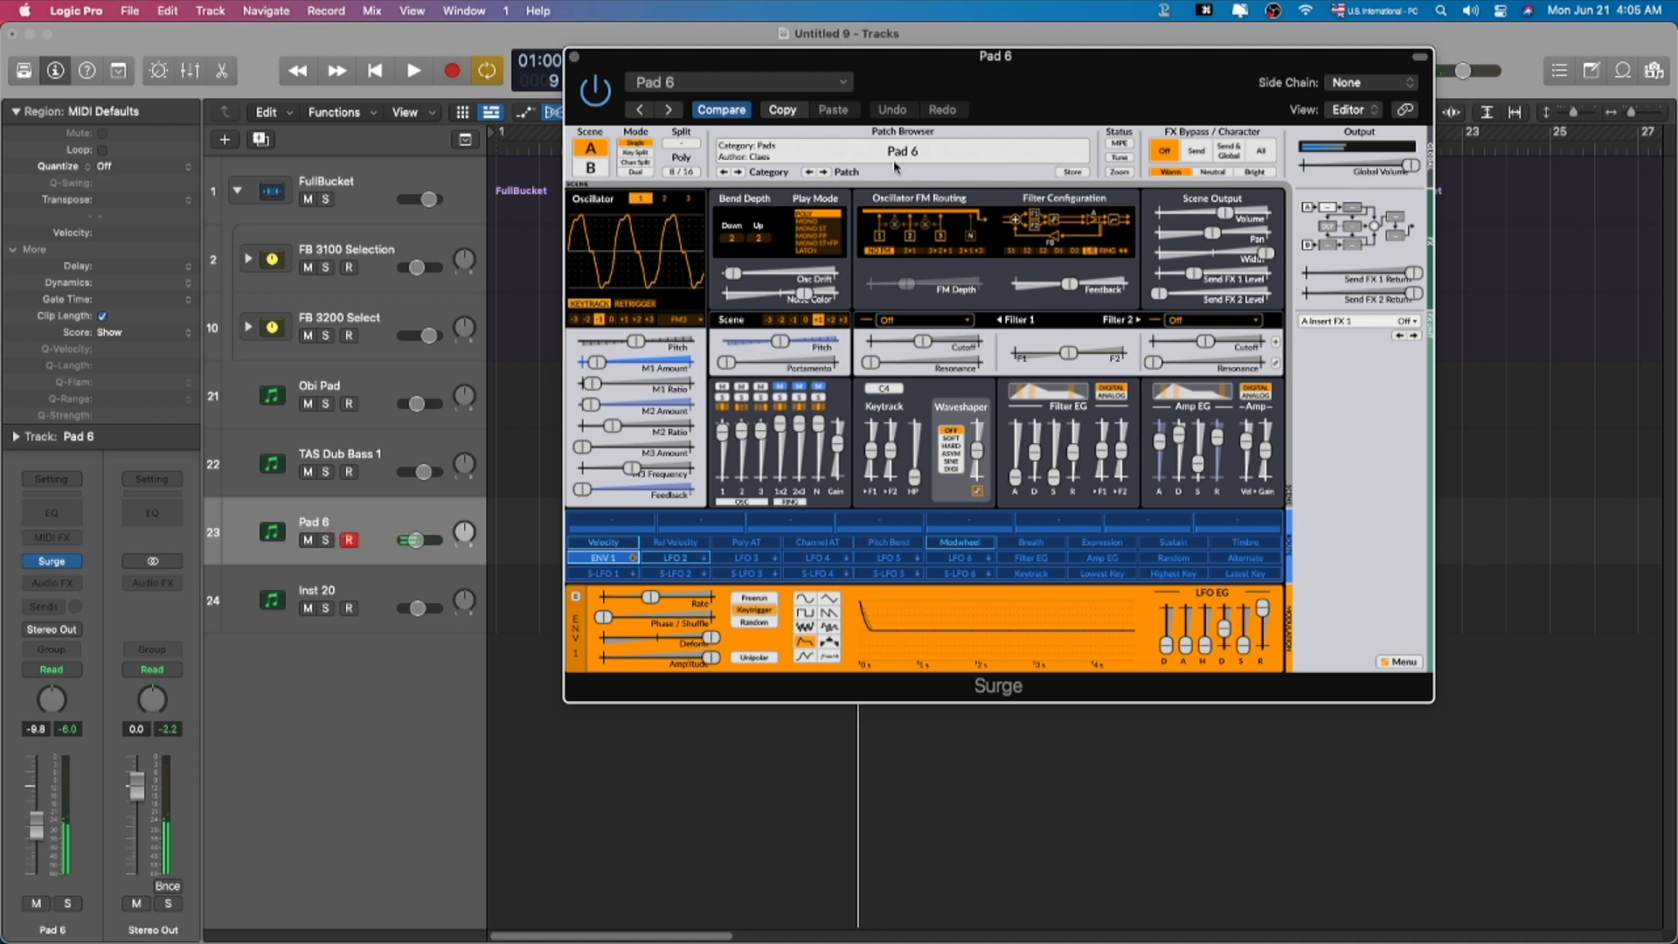
Step: Load the Basses > Bass 3 patch in Surge
{"action": "left_click", "coordinate": [924, 155]}
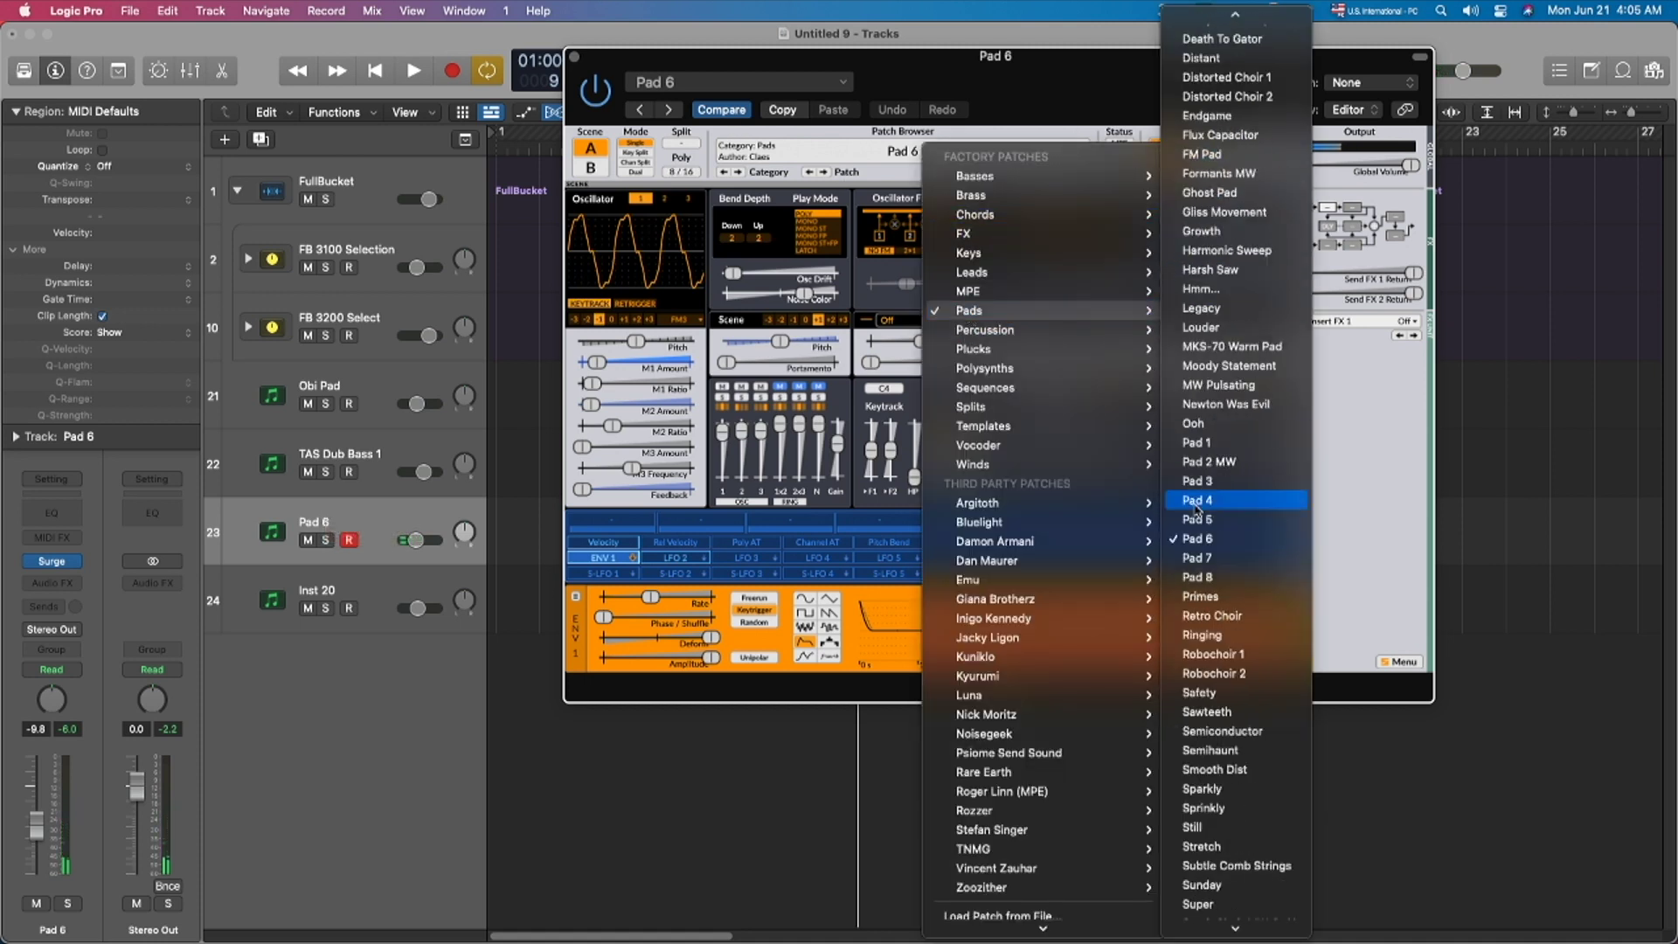
{"action": "mouse_move", "coordinate": [1125, 186]}
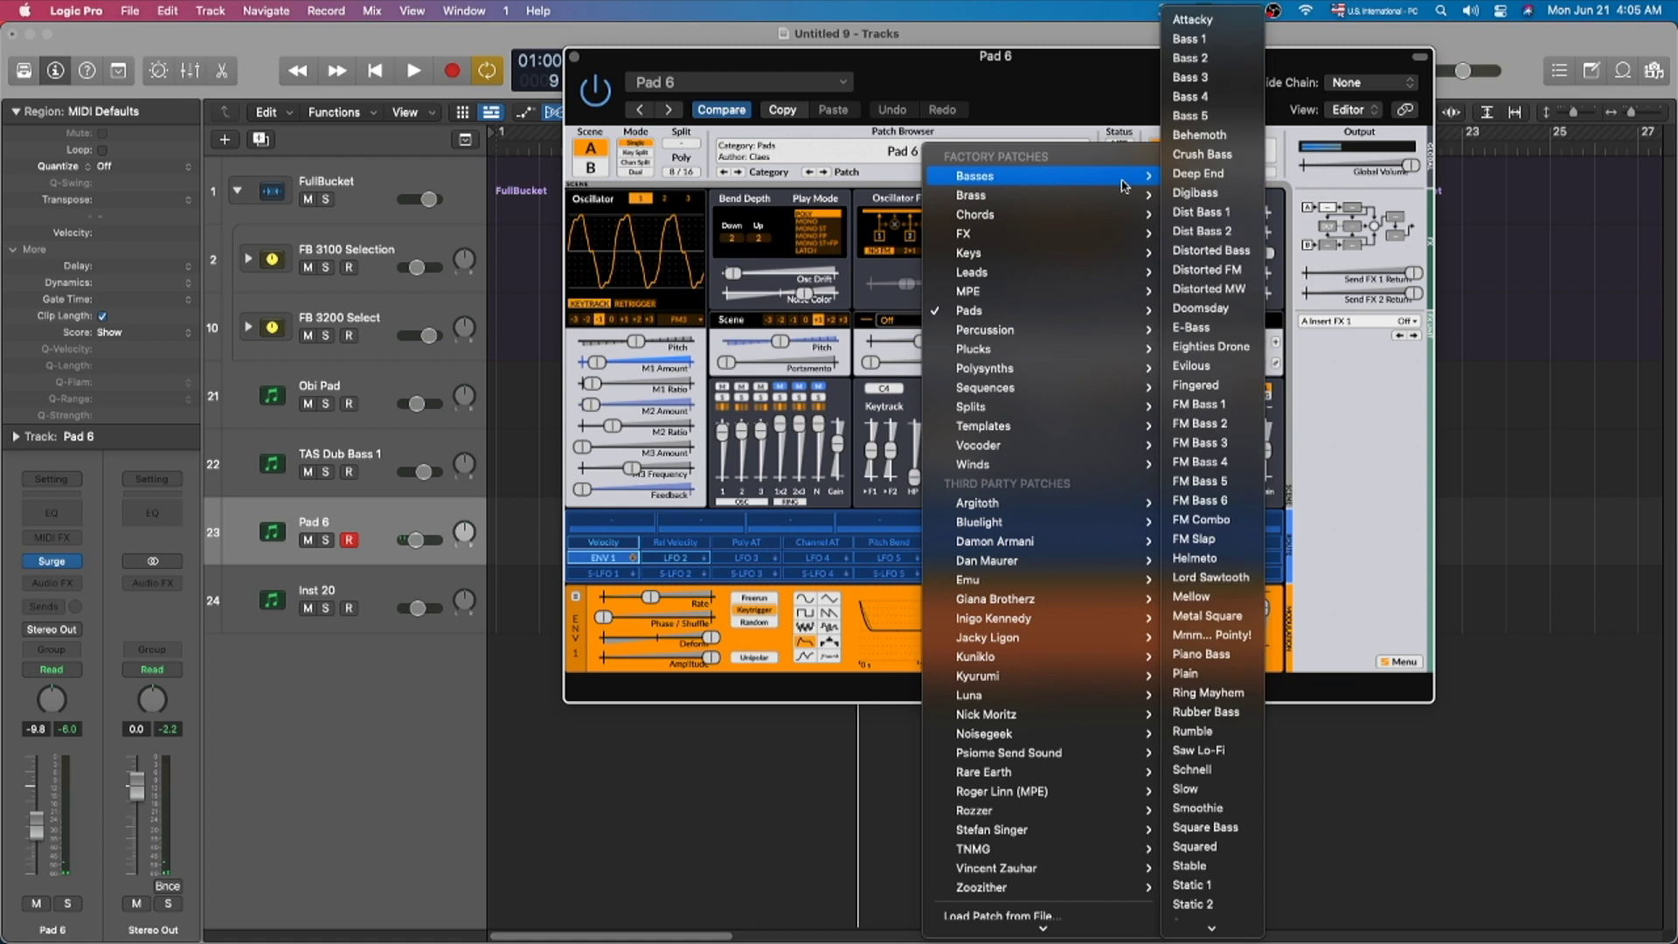
{"action": "left_click", "coordinate": [1201, 80]}
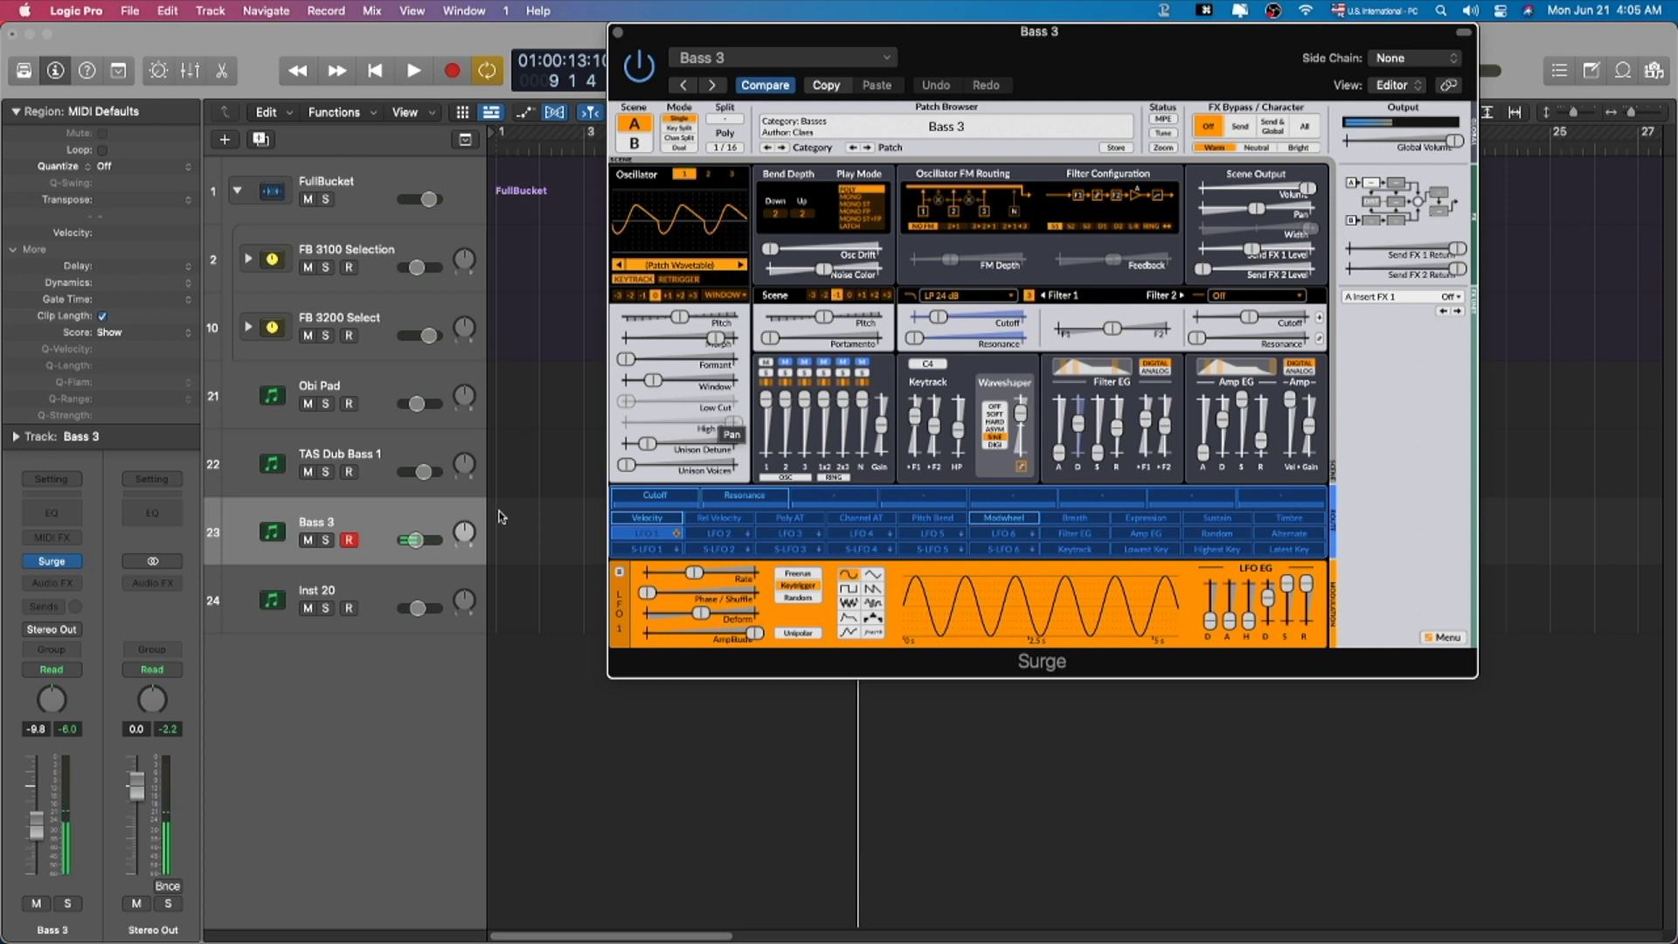
Step: Step through Surge's patch and category arrows to land on Bass 2
{"action": "left_click", "coordinate": [439, 539]}
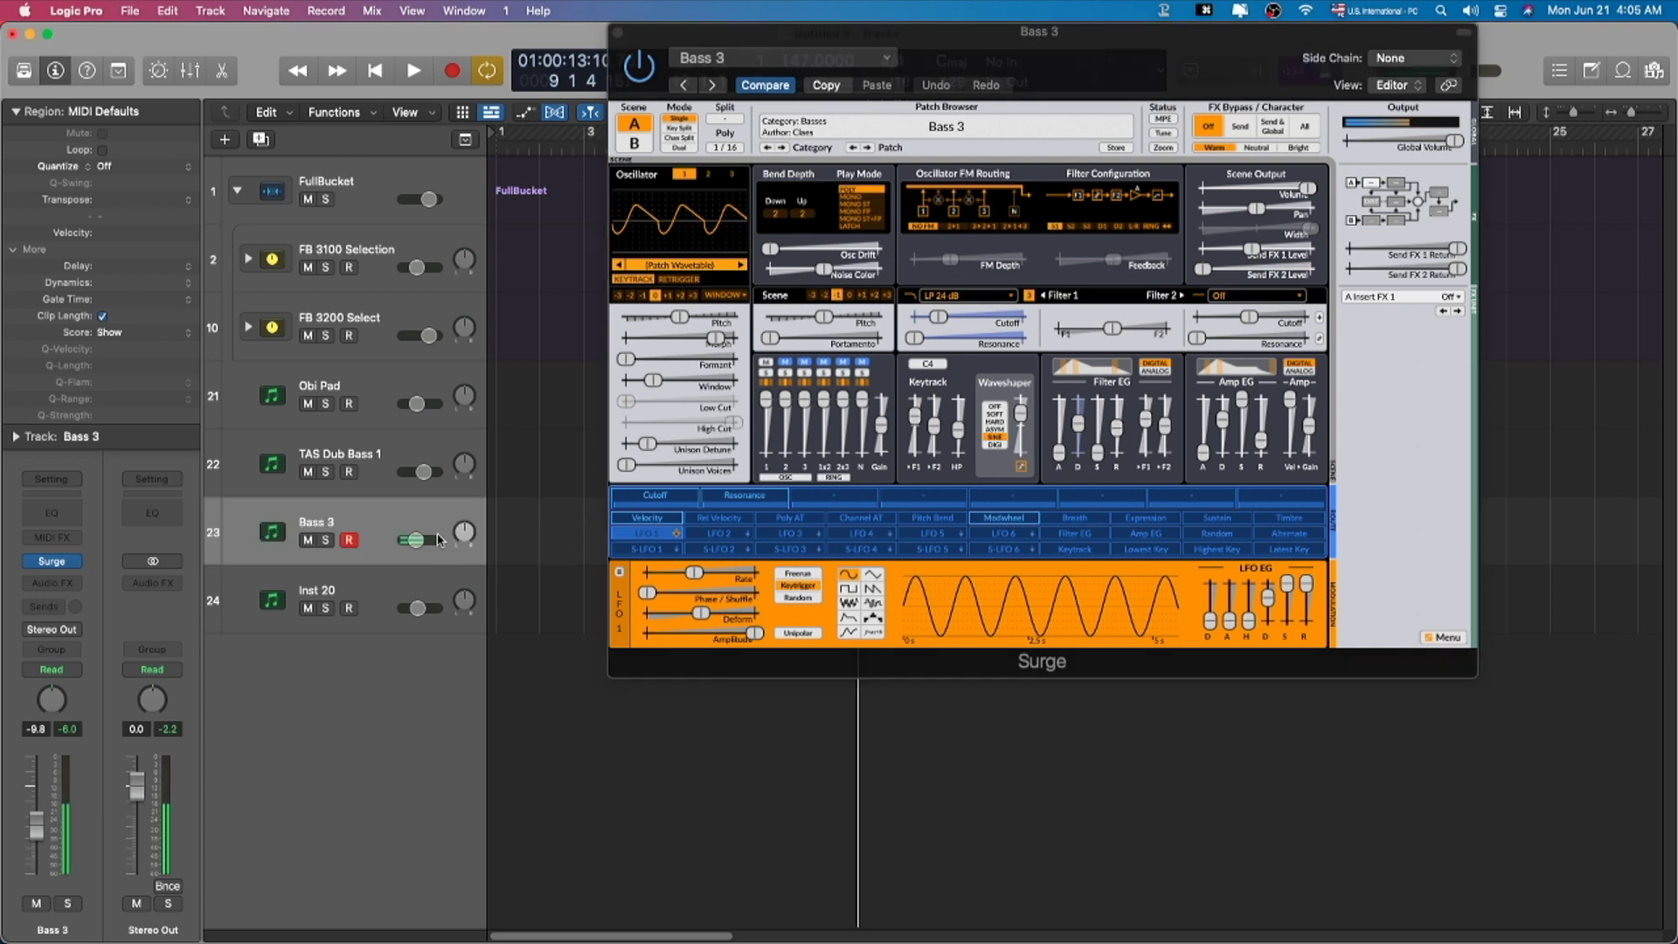
{"action": "left_click", "coordinate": [866, 148]}
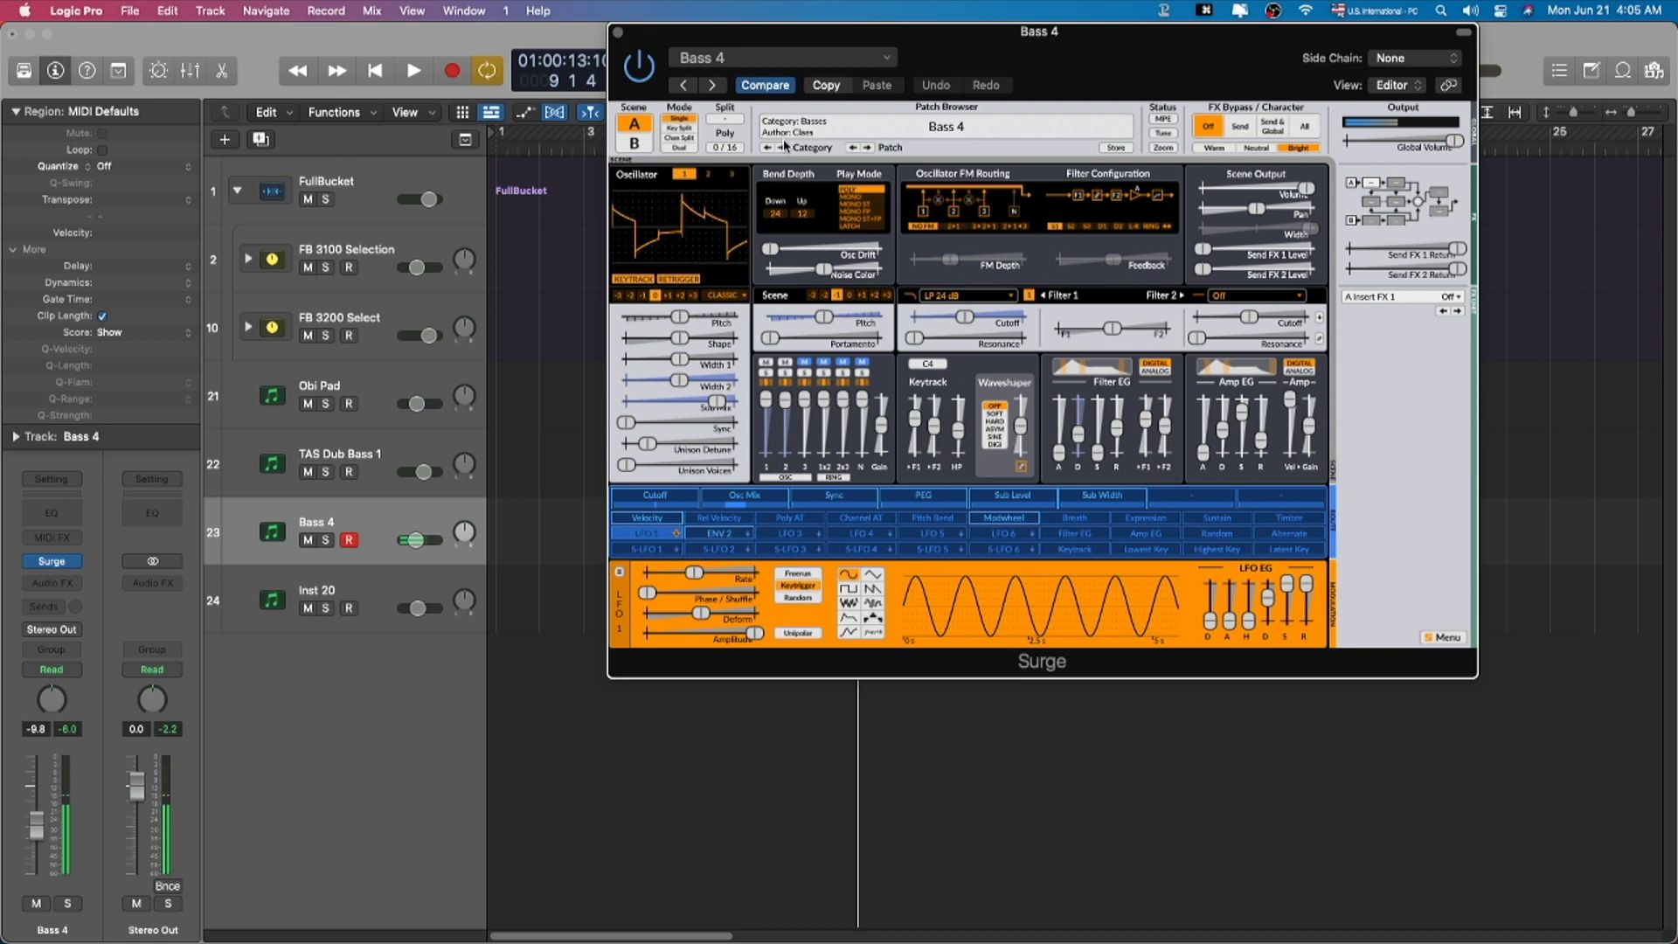
{"action": "left_click", "coordinate": [781, 147]}
{"action": "left_click", "coordinate": [766, 147]}
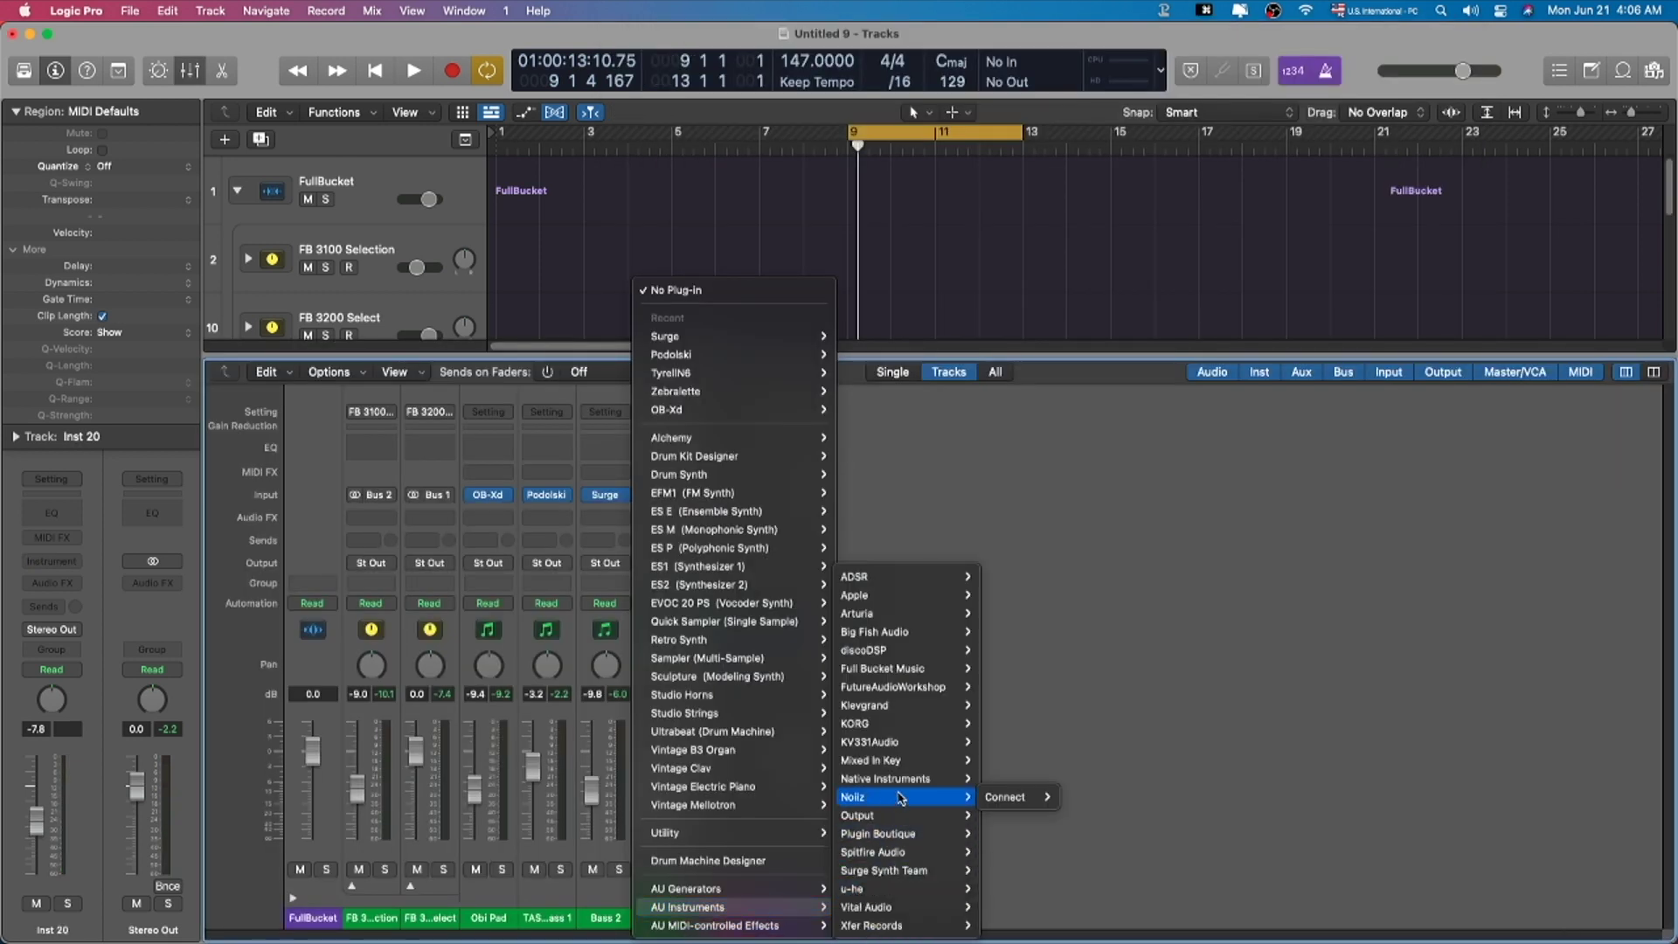
Step: Load Klevgrand SyndtSphere in stereo on Inst 20 and move its window up and left
{"action": "mouse_move", "coordinate": [919, 703]}
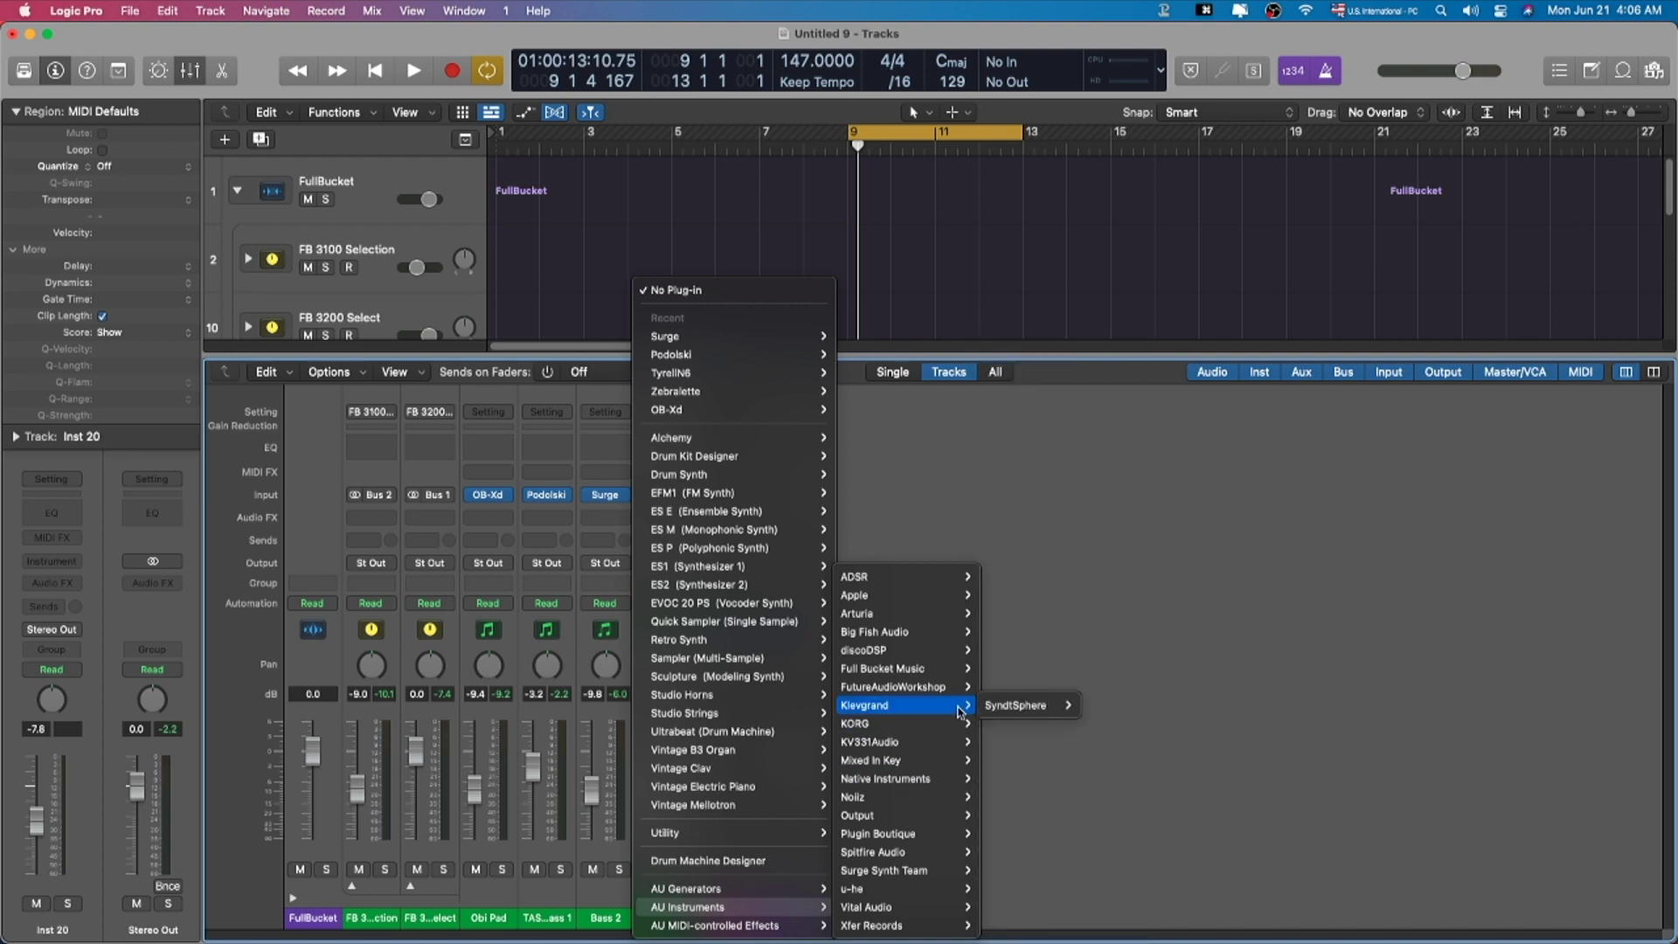
{"action": "mouse_move", "coordinate": [1013, 717]}
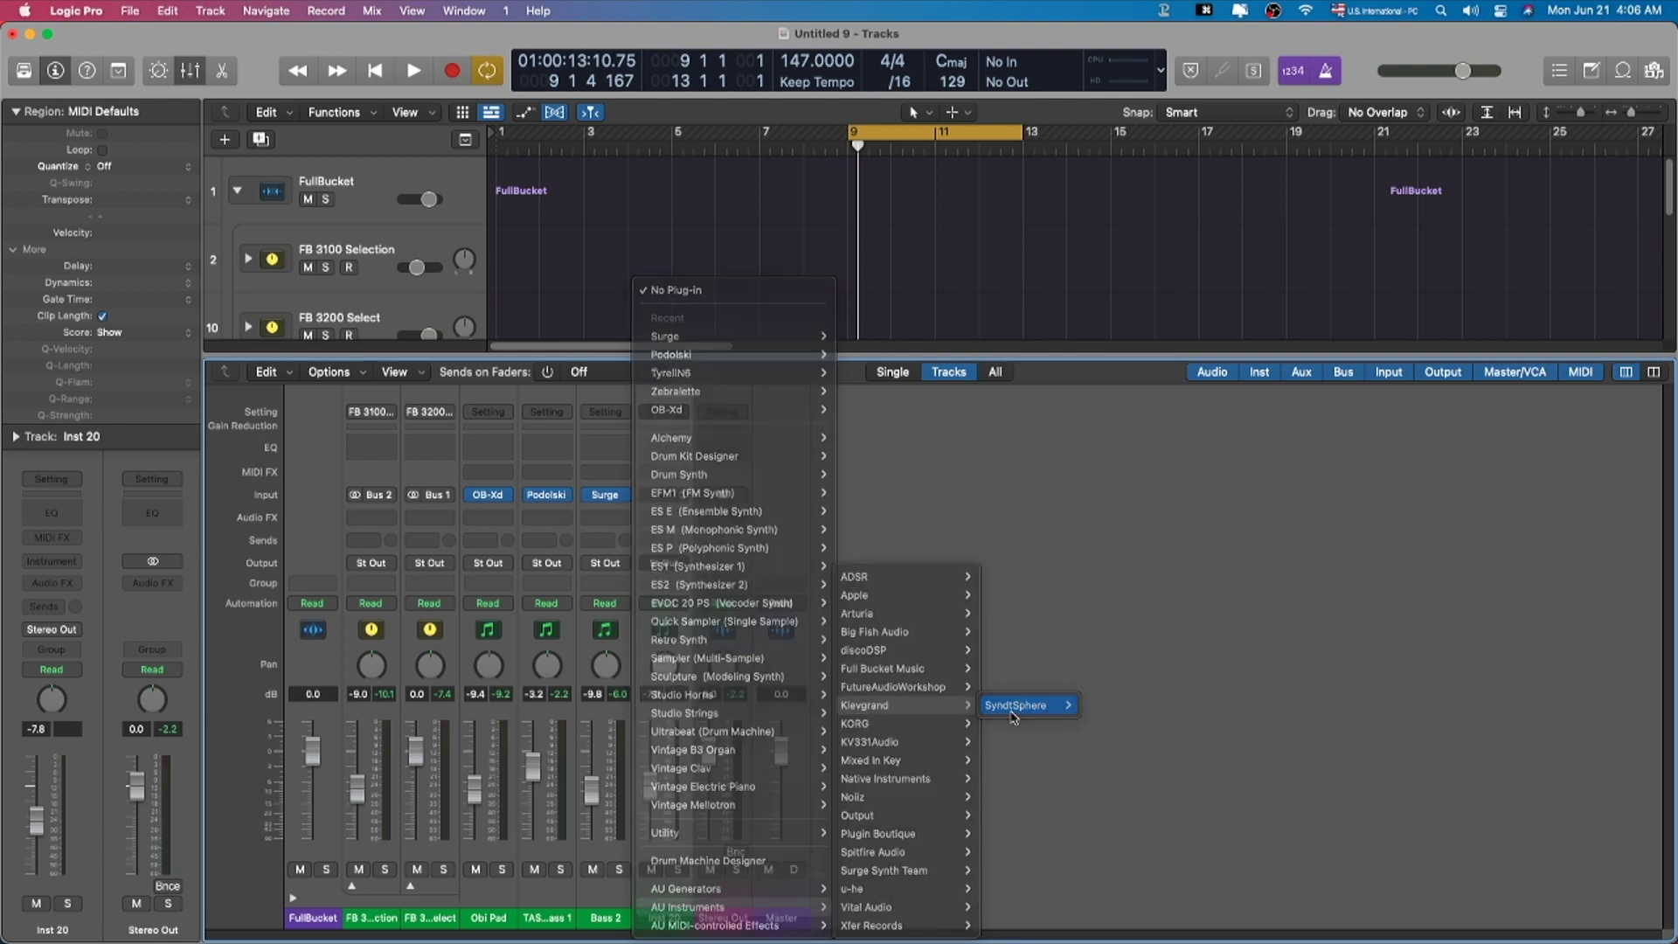
{"action": "left_click", "coordinate": [1100, 705]}
{"action": "left_click_drag", "start_coordinate": [1078, 256], "coordinate": [1005, 129]}
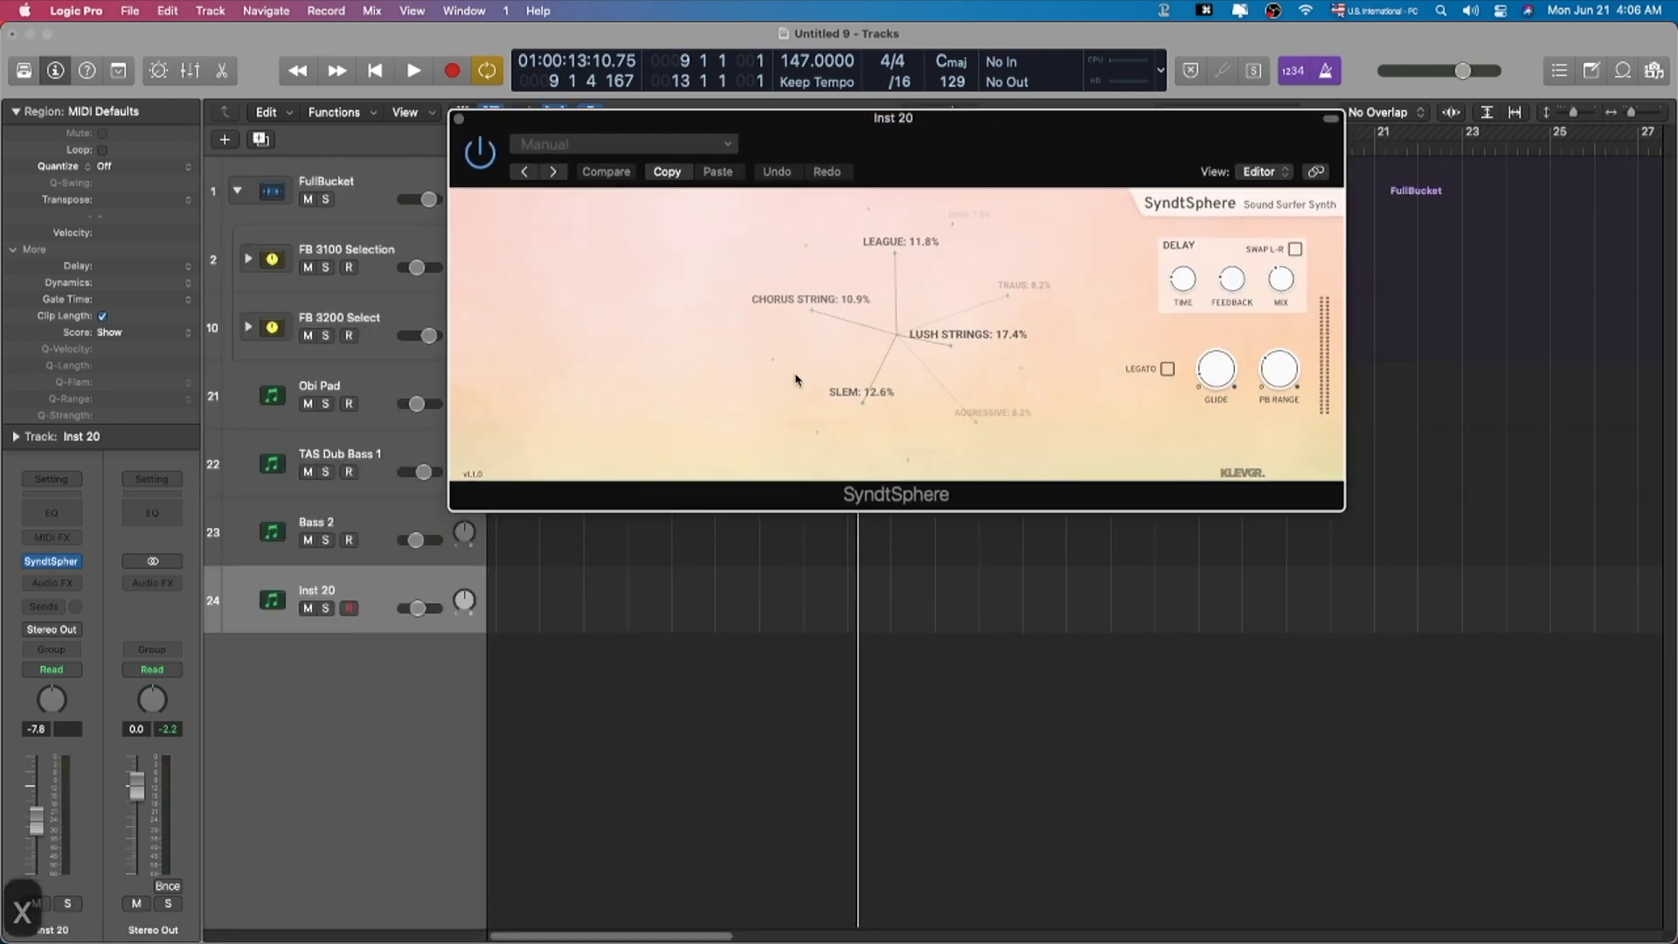
Step: Rotate SyndtSphere's sound sphere until the blend is mostly Gritty Bass
{"action": "left_click", "coordinate": [941, 330]}
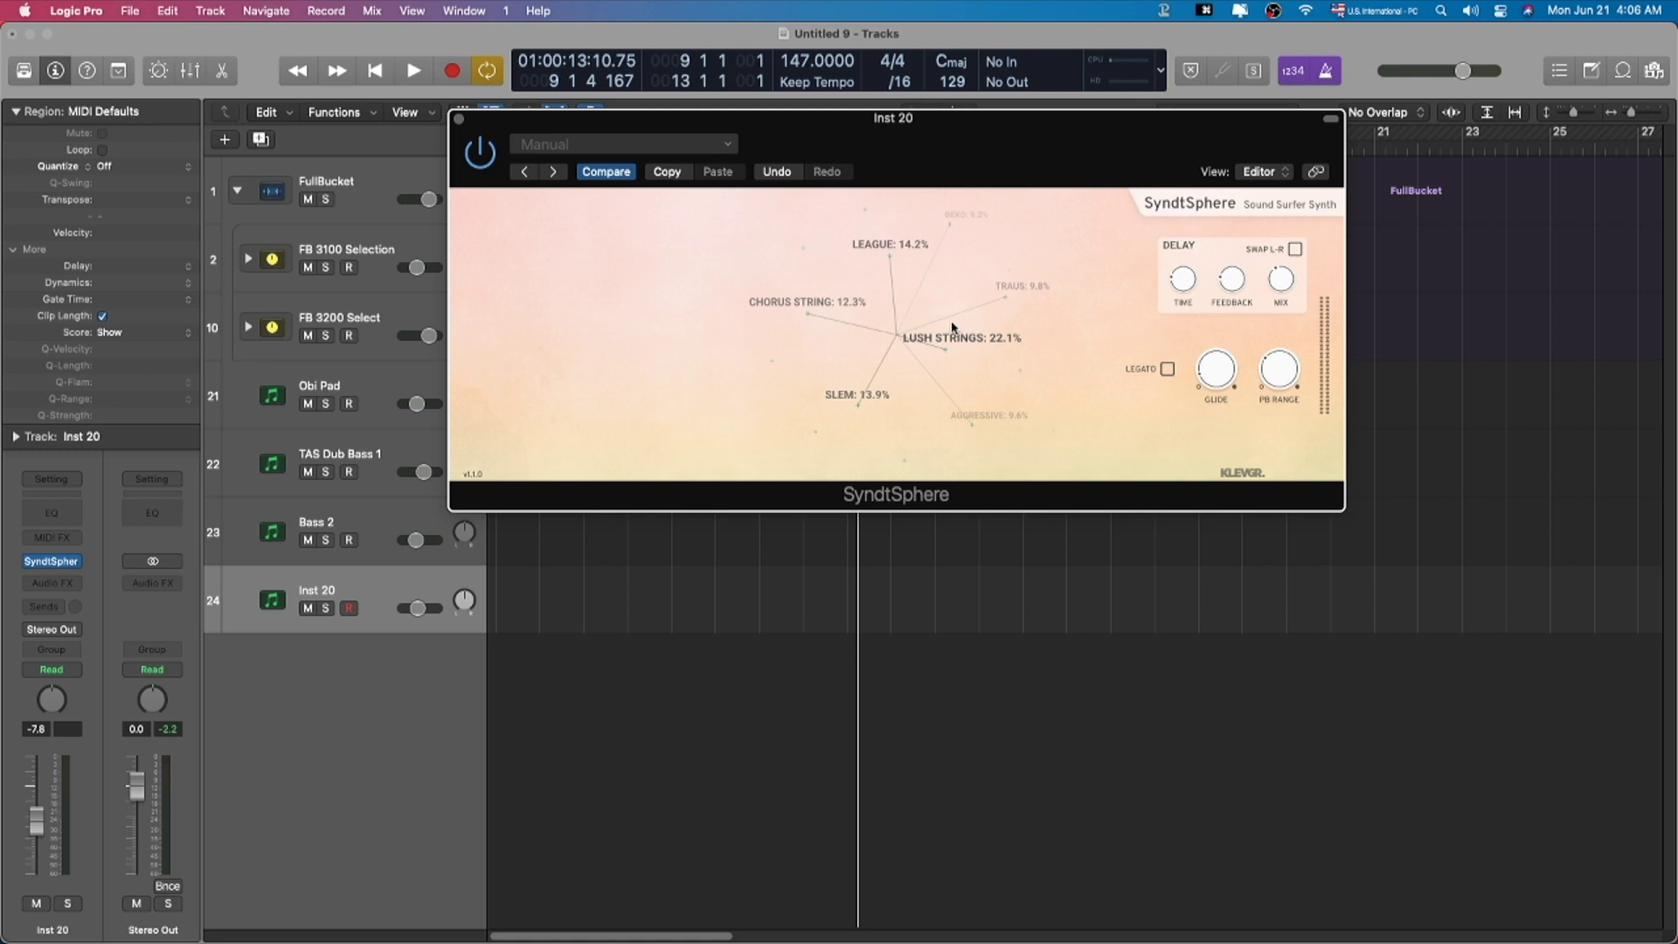
{"action": "left_click", "coordinate": [668, 144]}
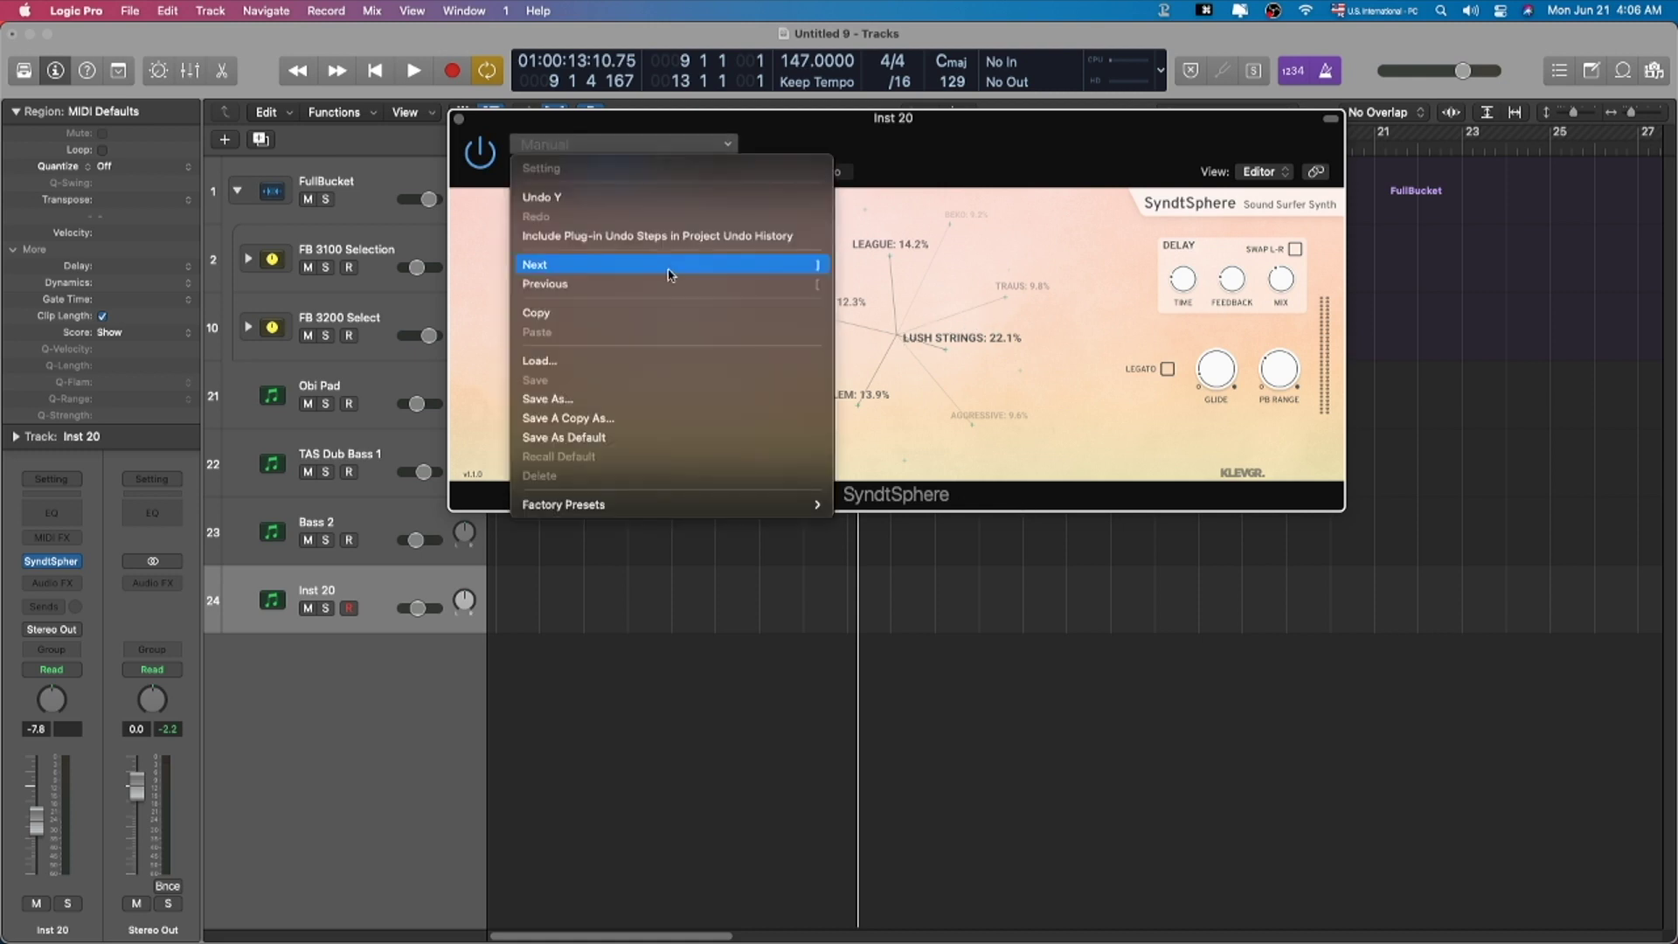
{"action": "left_click", "coordinate": [1013, 382]}
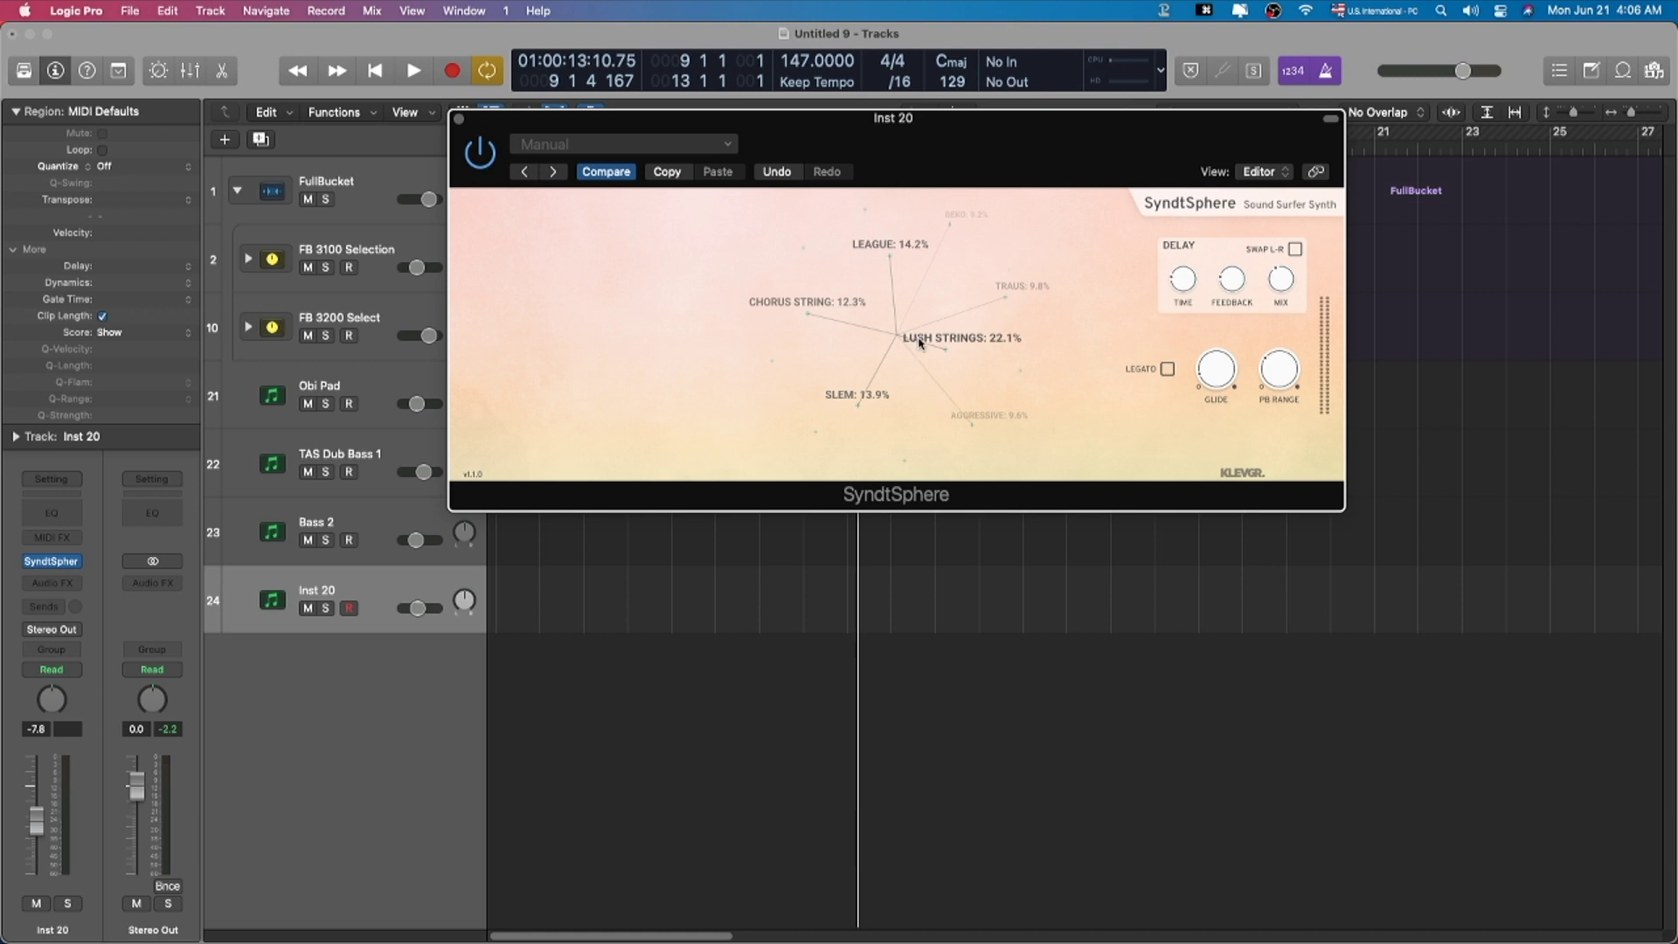
{"action": "mouse_move", "coordinate": [935, 332]}
{"action": "left_mouse_down"}
{"action": "mouse_move", "coordinate": [969, 297]}
{"action": "mouse_move", "coordinate": [919, 344]}
{"action": "left_mouse_up"}
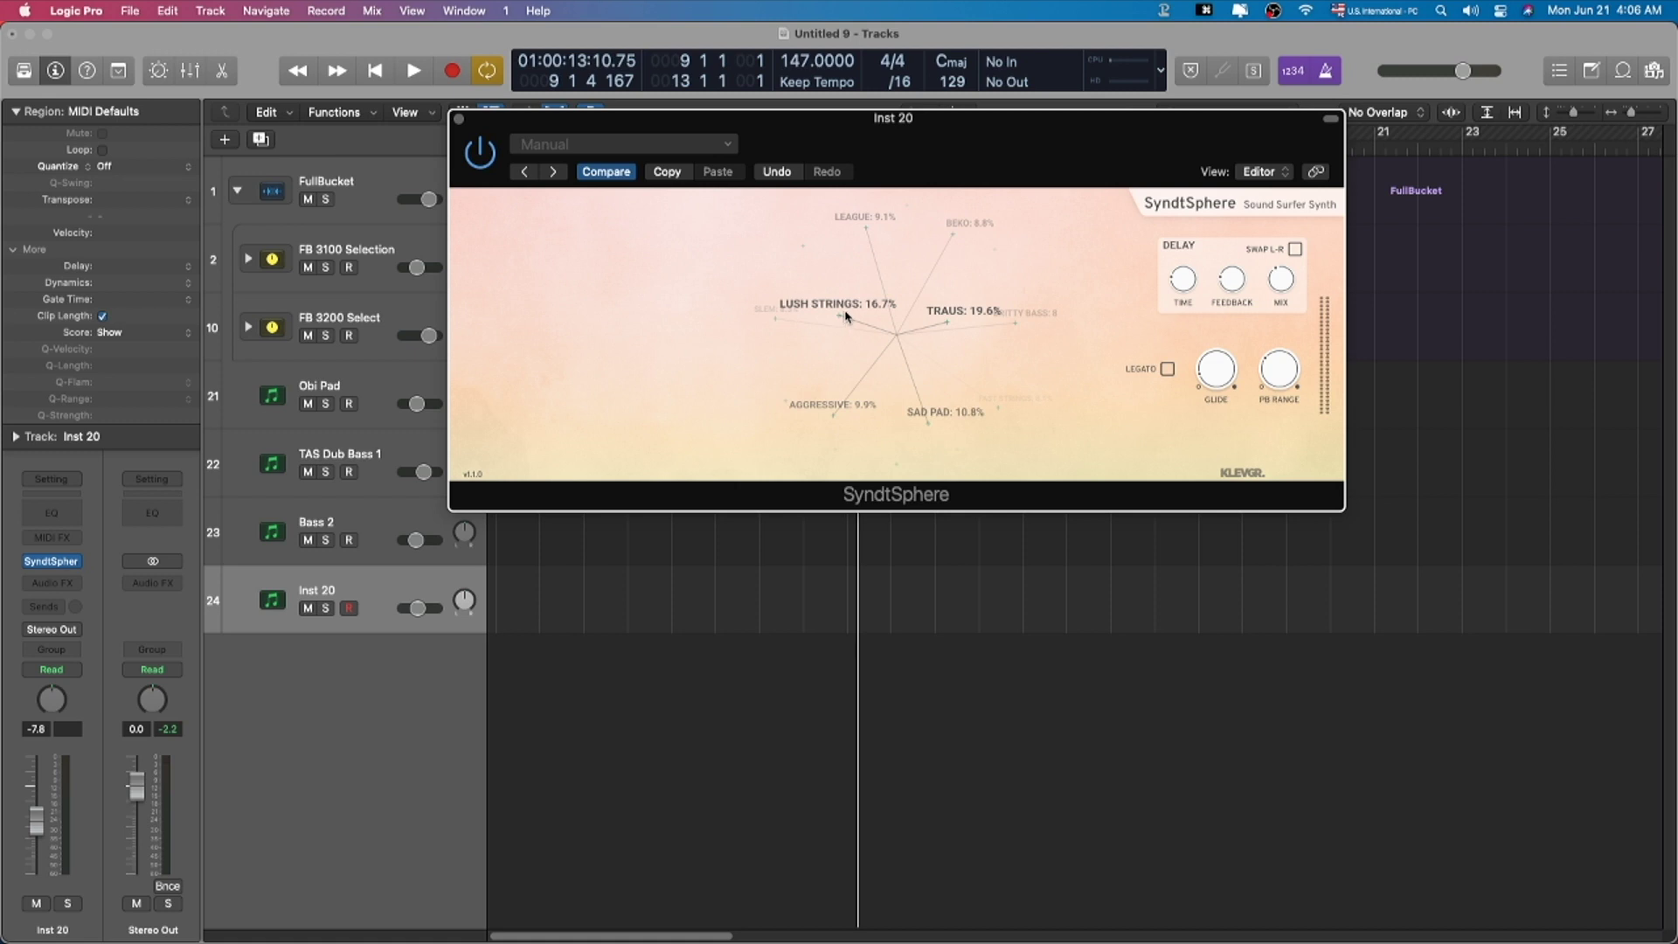
{"action": "left_click_drag", "start_coordinate": [944, 162], "coordinate": [845, 251]}
{"action": "left_click_drag", "start_coordinate": [872, 336], "coordinate": [543, 579]}
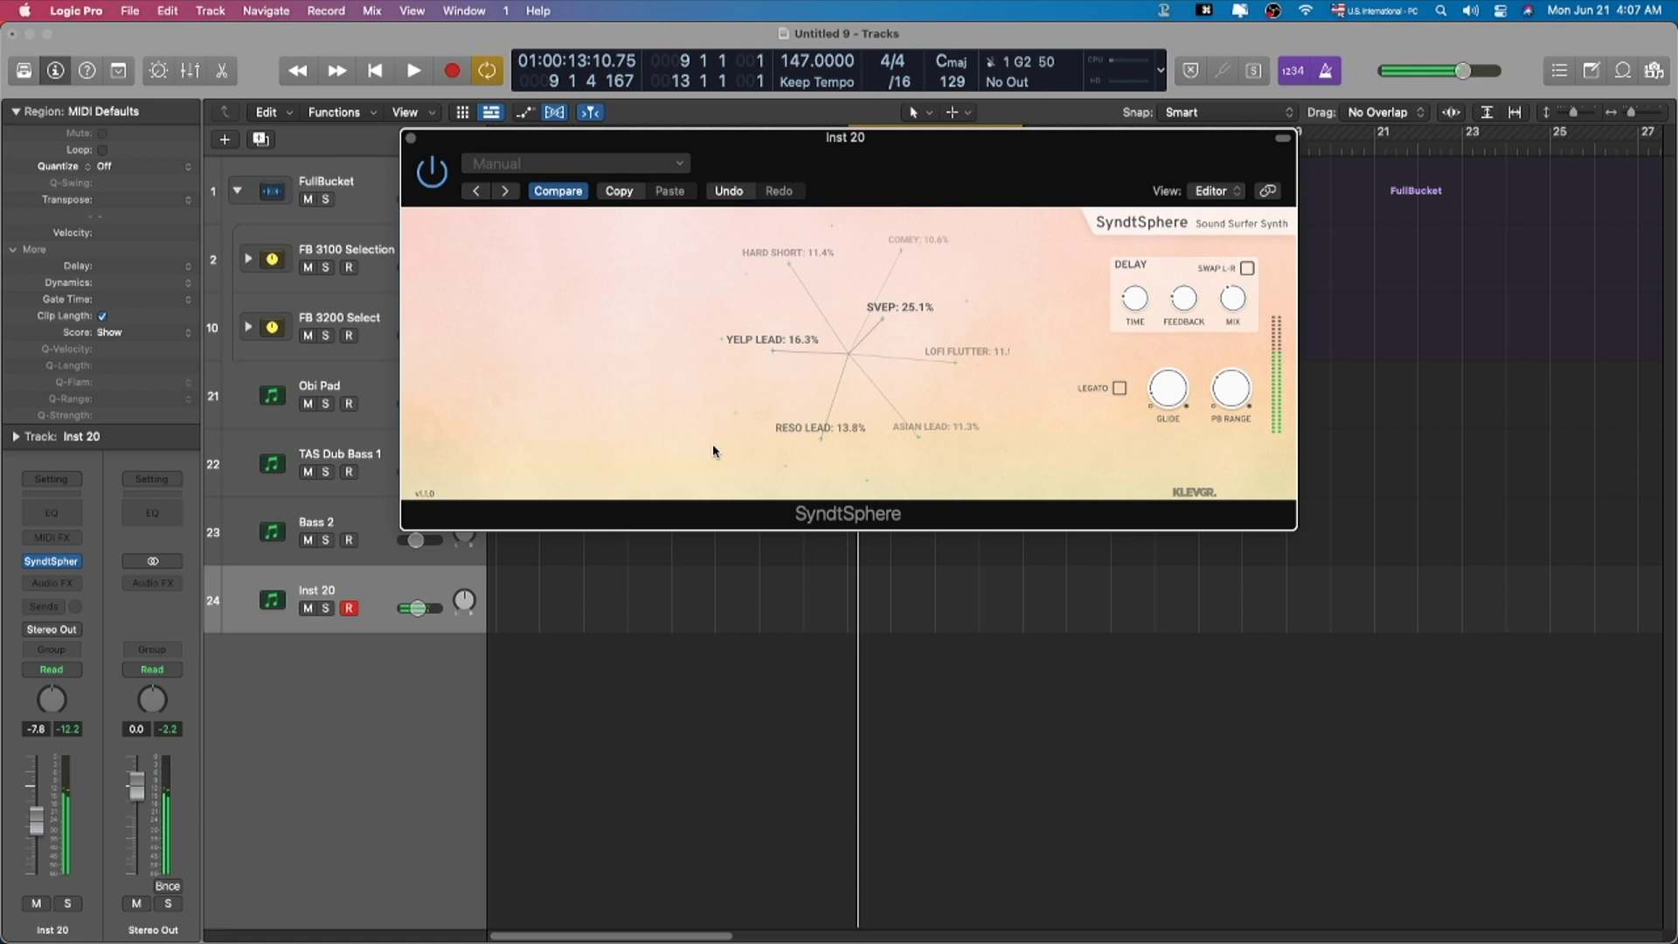
{"action": "left_click_drag", "start_coordinate": [868, 311], "coordinate": [832, 580]}
{"action": "left_click_drag", "start_coordinate": [832, 376], "coordinate": [879, 472]}
{"action": "left_click_drag", "start_coordinate": [875, 335], "coordinate": [914, 588]}
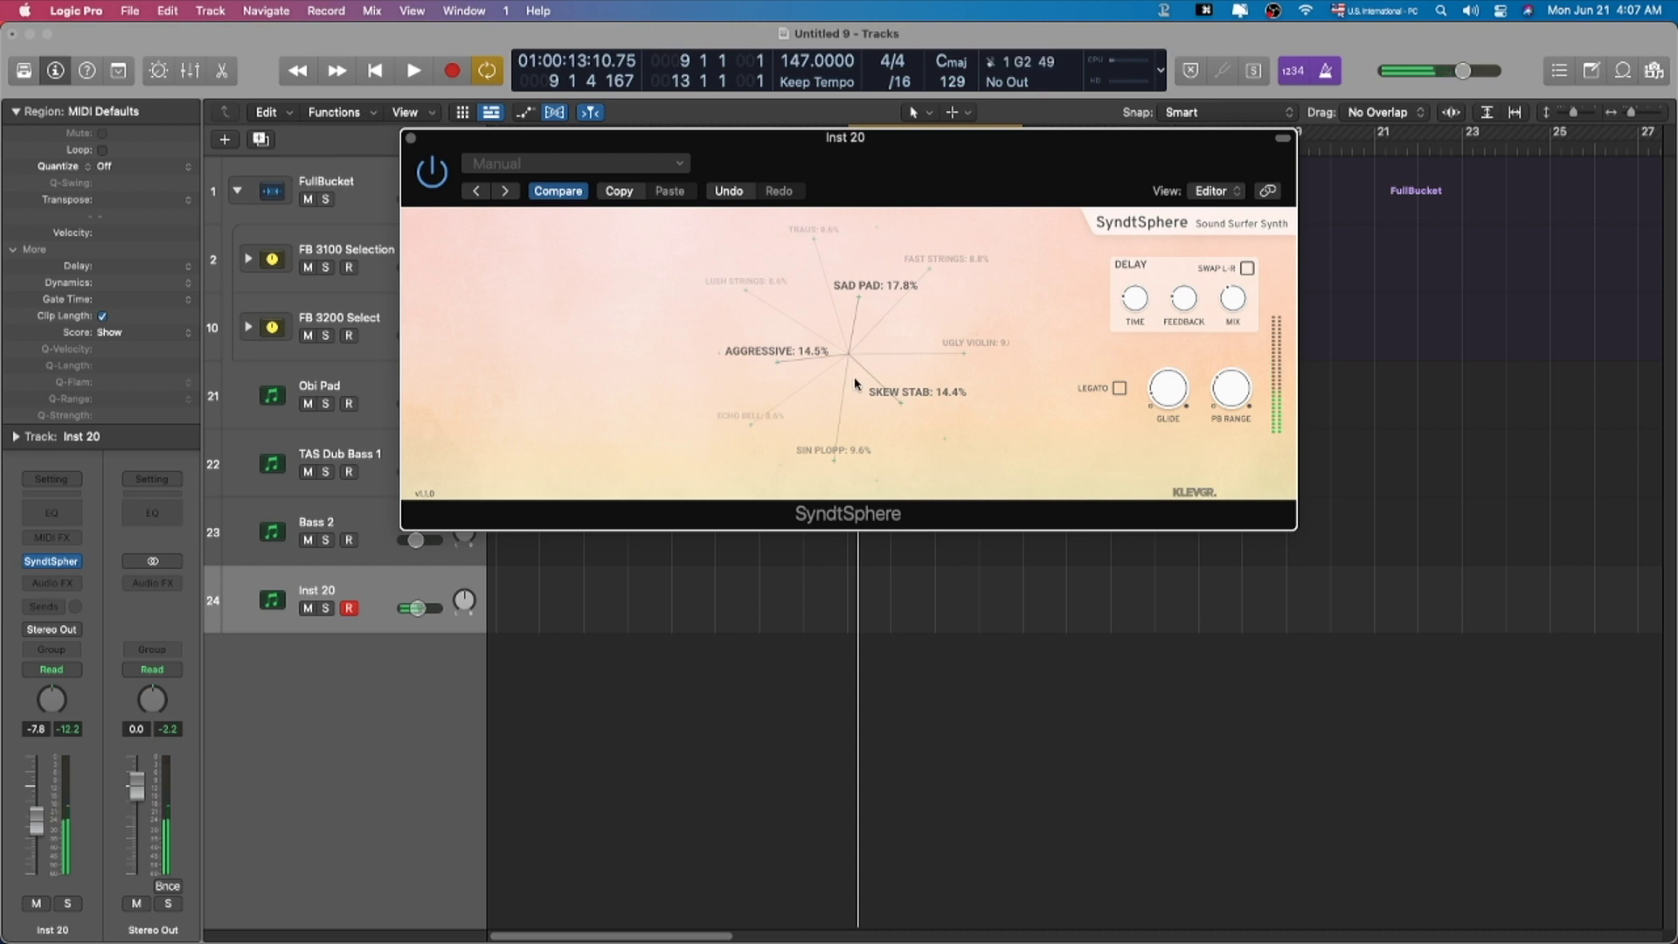
{"action": "mouse_move", "coordinate": [855, 383]}
{"action": "left_mouse_down"}
{"action": "mouse_move", "coordinate": [886, 458]}
{"action": "mouse_move", "coordinate": [851, 360]}
{"action": "left_mouse_up"}
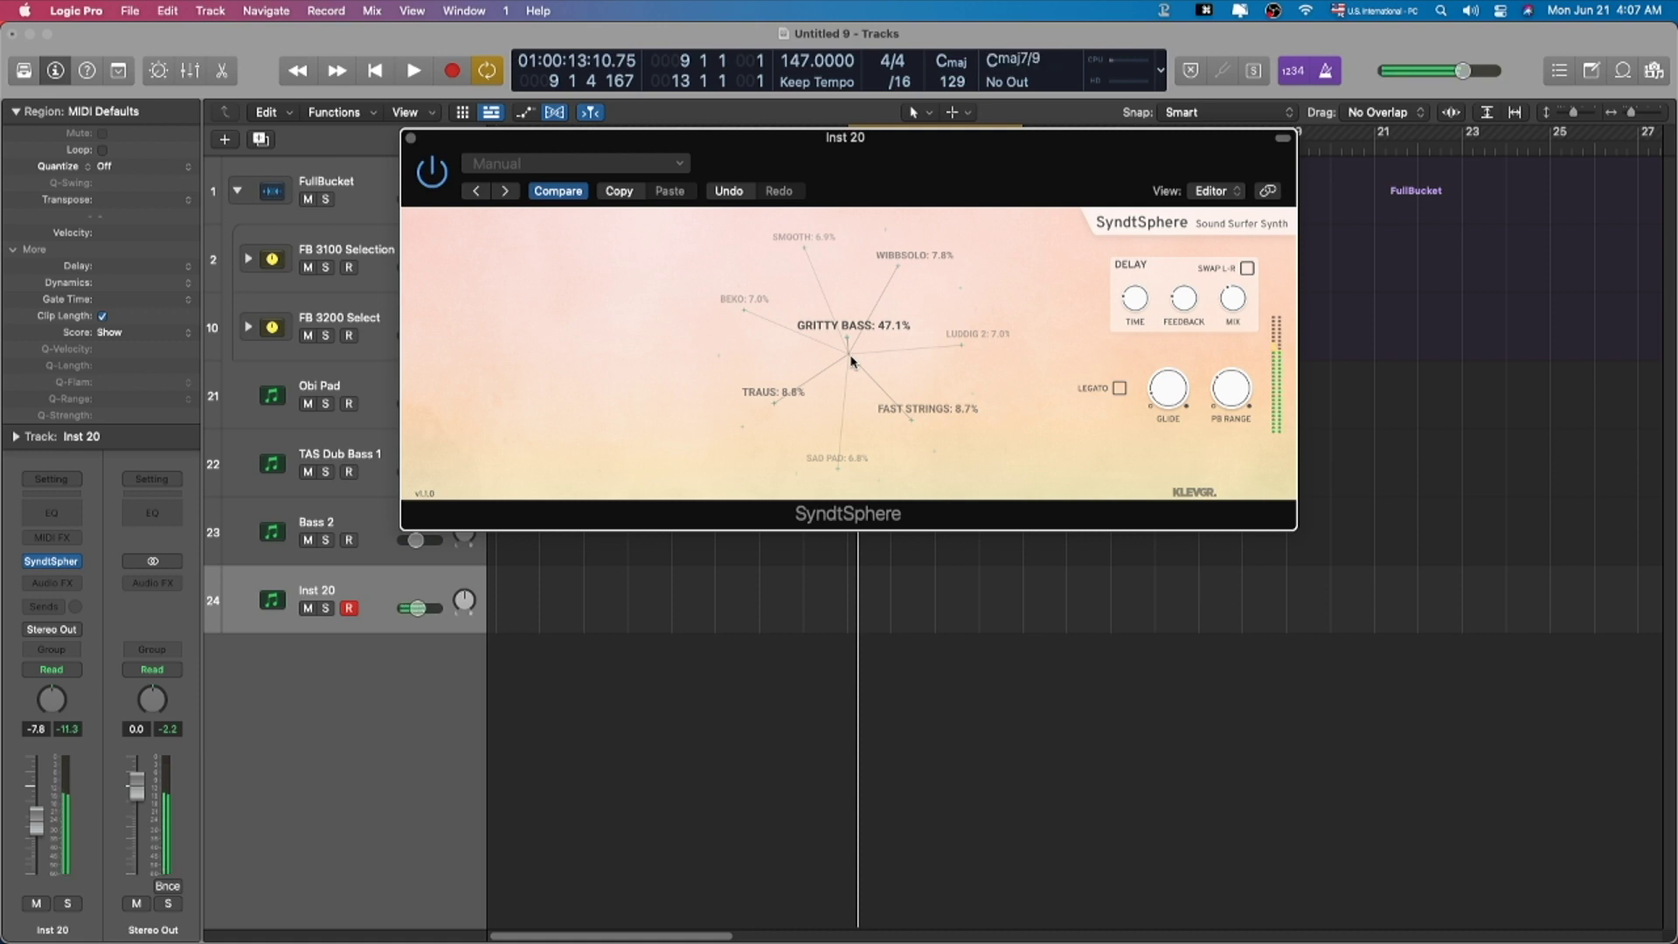
Step: Close SyndtSphere and add a new software instrument track, Inst 22, with the mixer shown
{"action": "key", "text": "super+w"}
{"action": "key", "text": "alt+super+s"}
{"action": "key", "text": "x"}
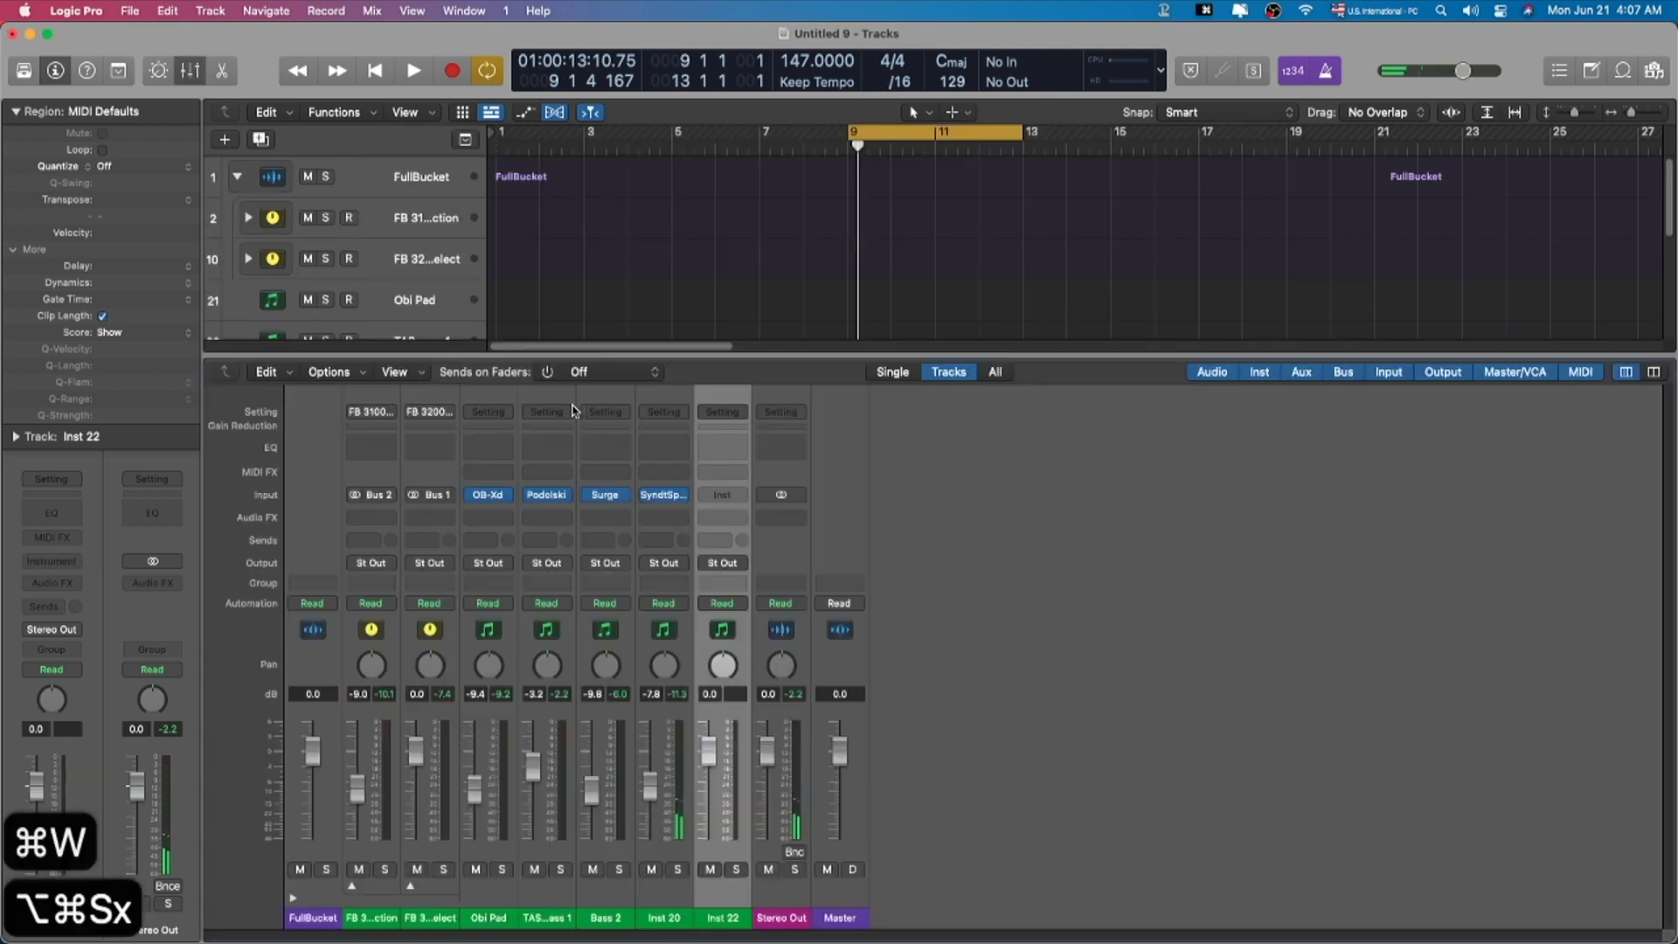
Step: Load AU Instruments > Vital Audio > Vital on Inst 22 and hide the mixer
{"action": "left_click", "coordinate": [738, 496]}
{"action": "scroll", "coordinate": [817, 871], "scroll_direction": "down", "scroll_amount": 1}
{"action": "mouse_move", "coordinate": [786, 906]}
{"action": "mouse_move", "coordinate": [988, 933]}
{"action": "mouse_move", "coordinate": [961, 906]}
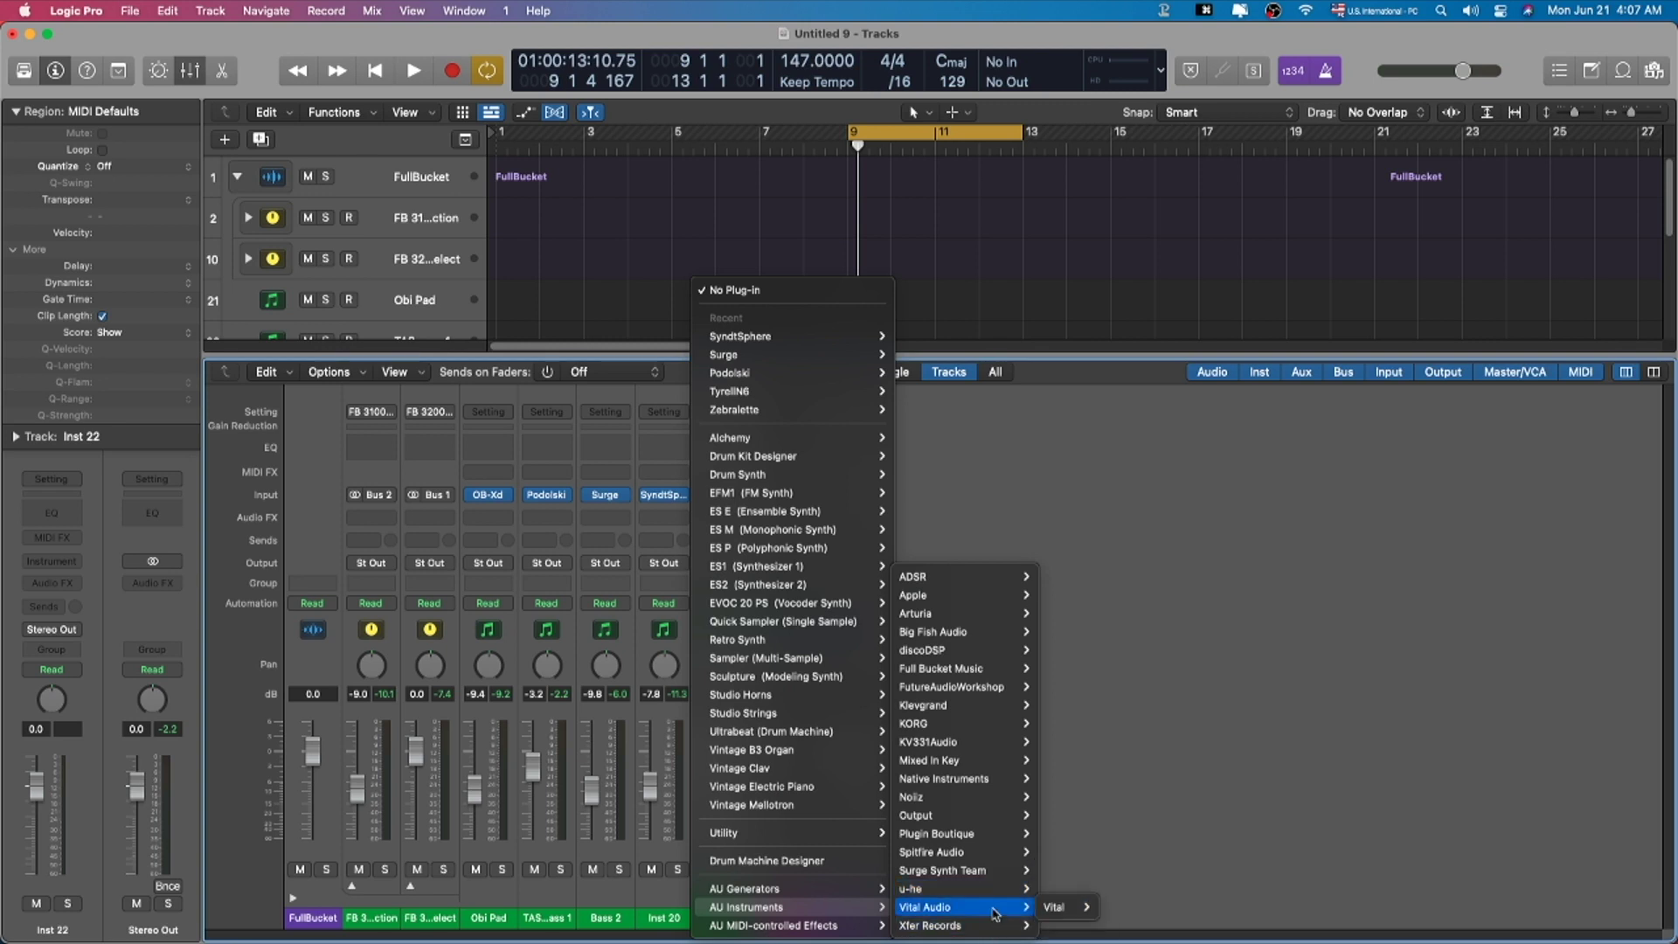
{"action": "left_click", "coordinate": [1061, 906]}
{"action": "key", "text": "x"}
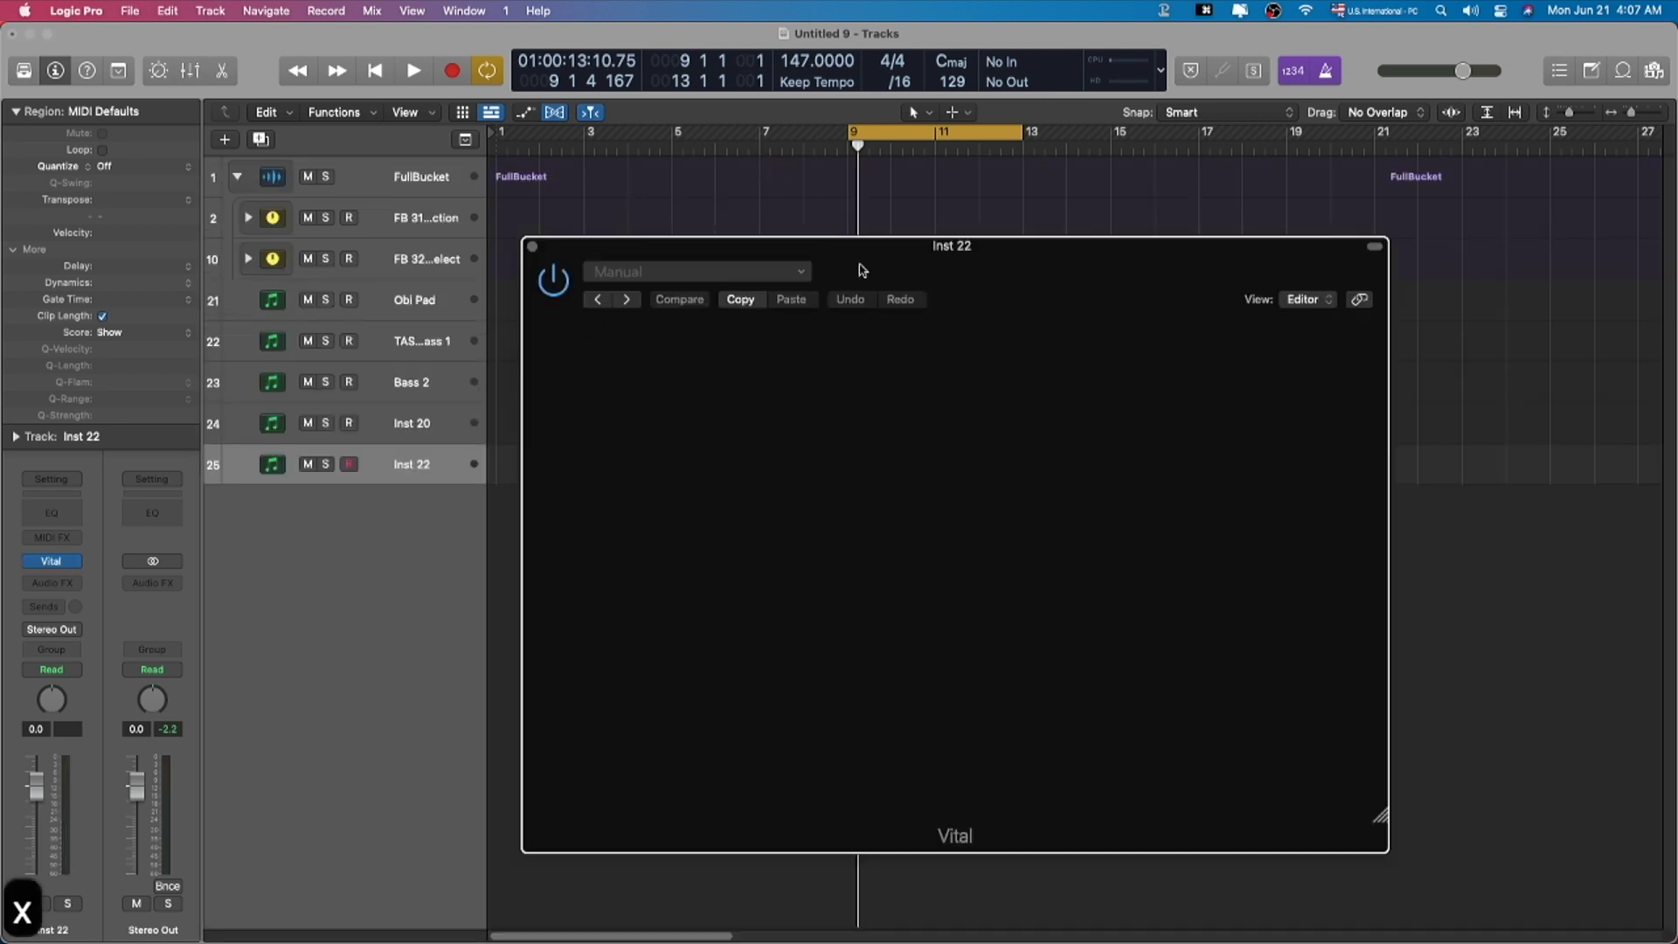
Step: Enter the Vital account e-mail and turn oscillator 1's level down to 0.031
{"action": "left_click", "coordinate": [1010, 430]}
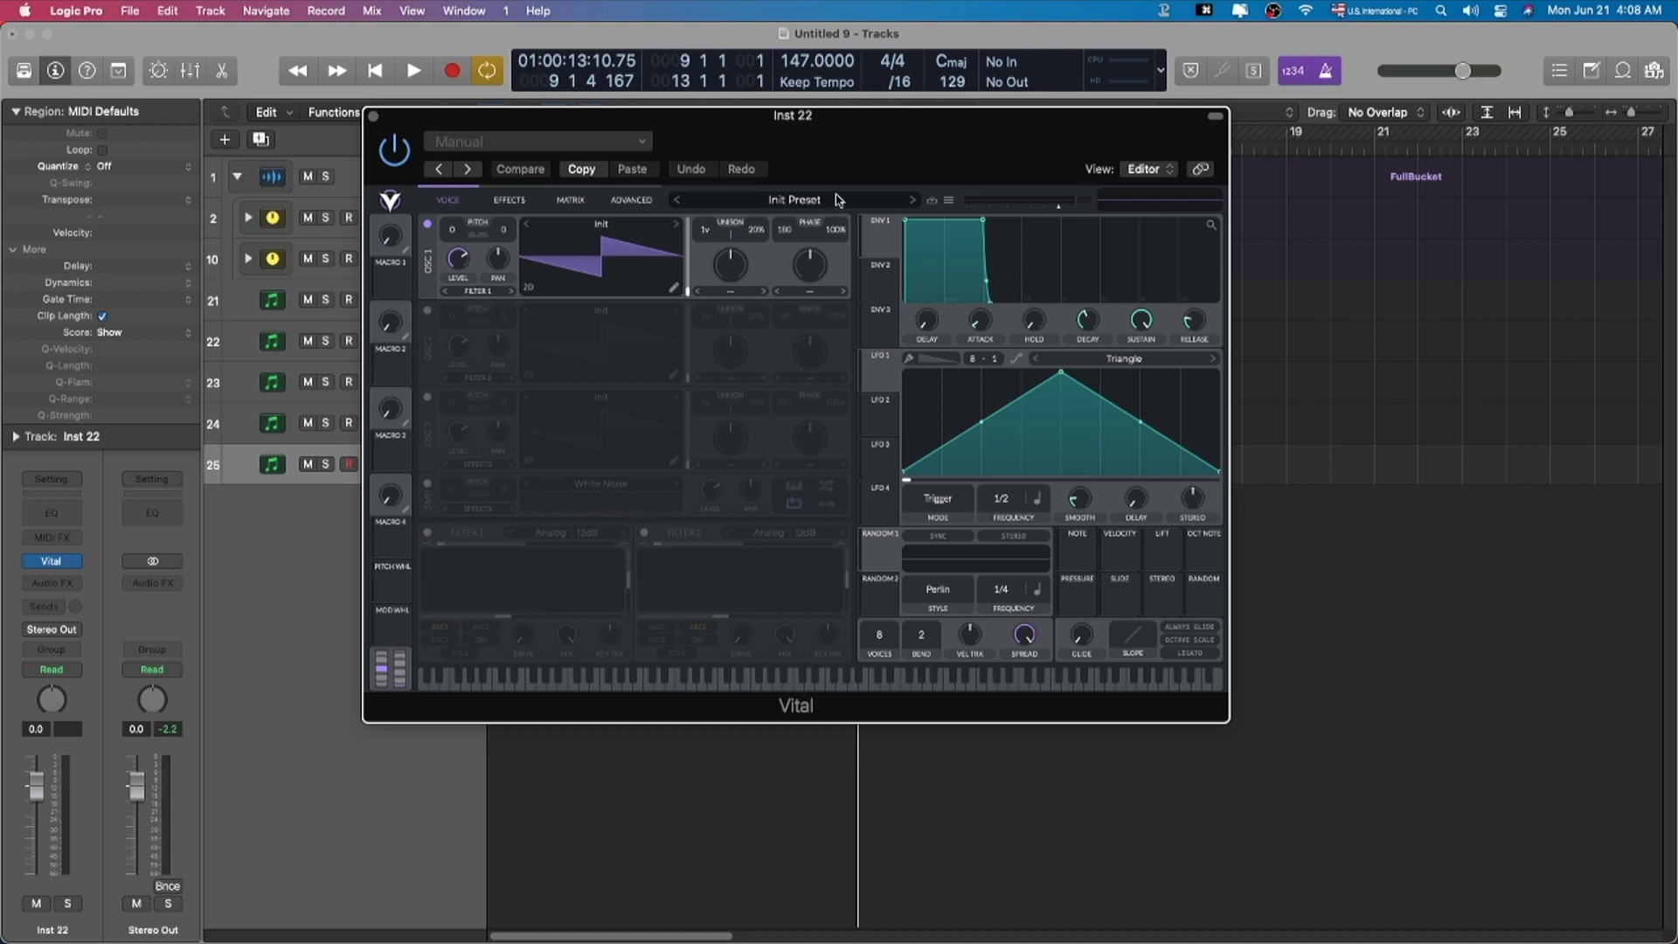
{"action": "left_click_drag", "start_coordinate": [457, 256], "coordinate": [454, 302]}
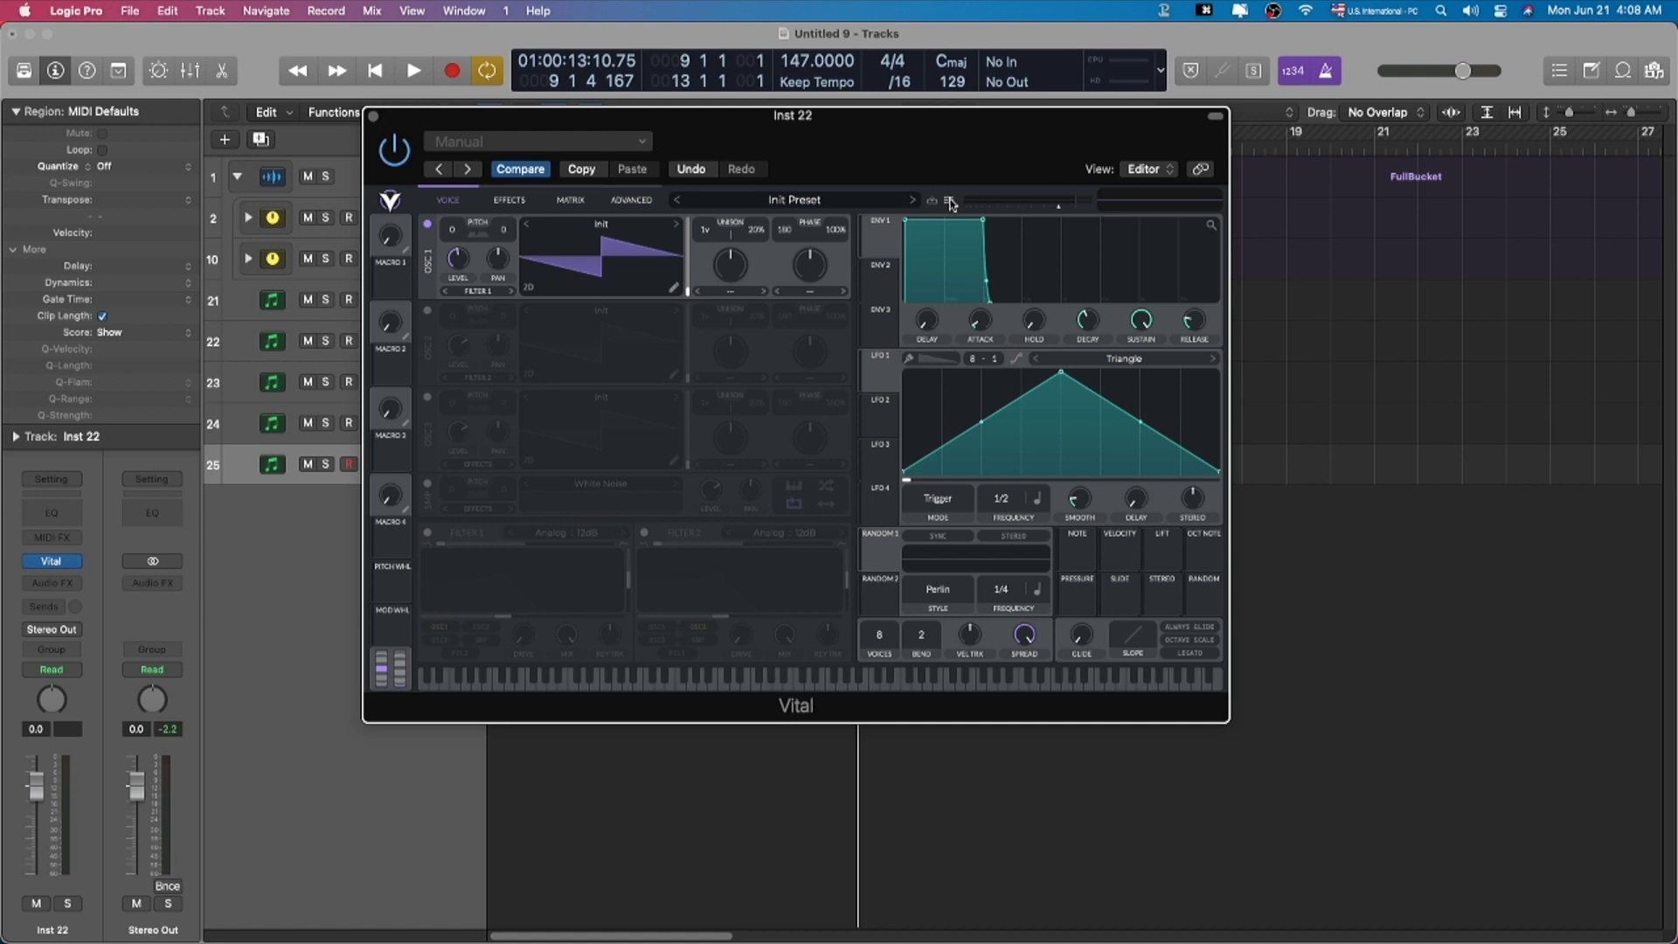
Step: Open Vital's Browse Presets view and nudge the plugin window up
{"action": "left_click", "coordinate": [951, 203]}
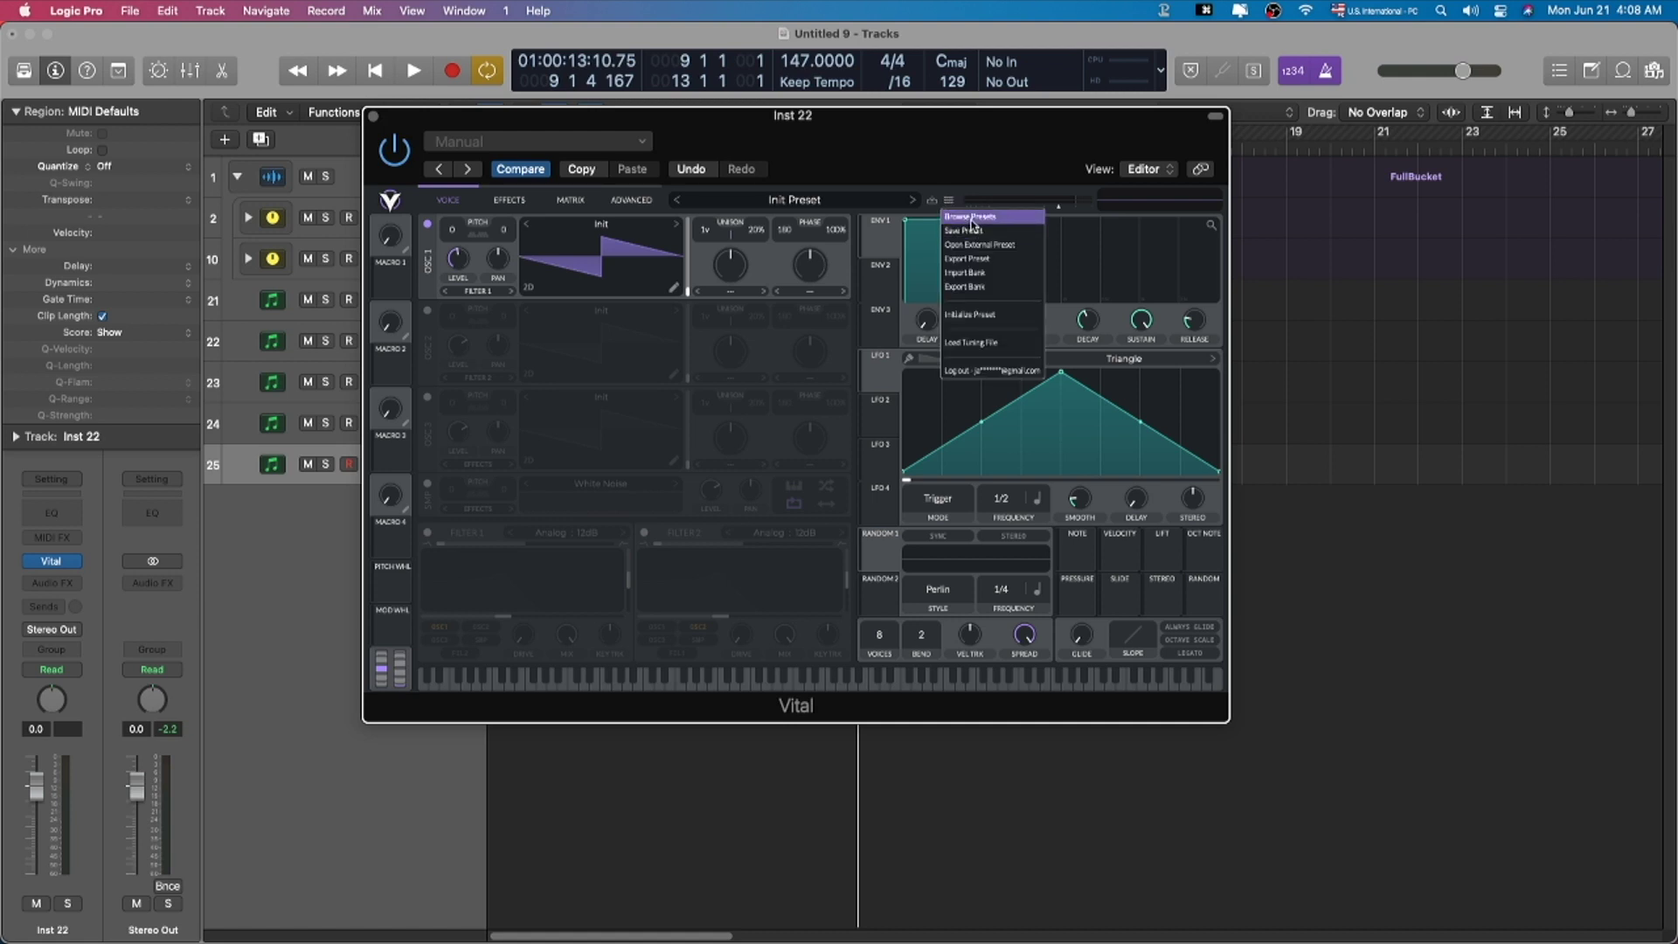
{"action": "left_click", "coordinate": [972, 222]}
{"action": "left_click_drag", "start_coordinate": [905, 147], "coordinate": [920, 120]}
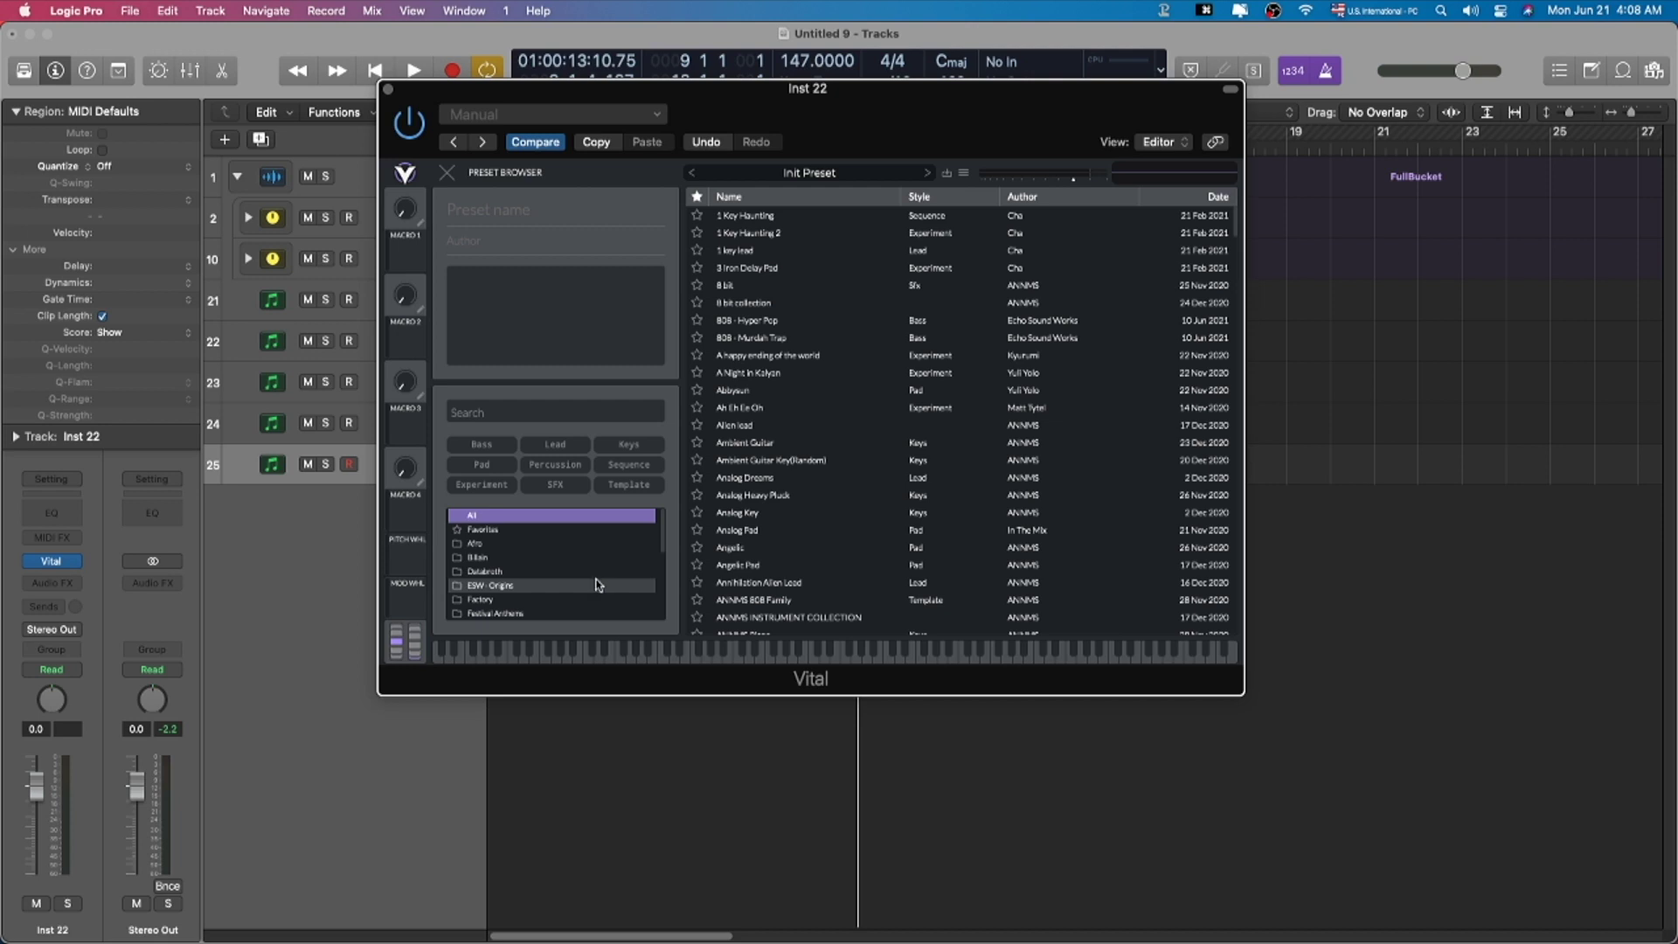
Step: In ESW - Origins, audition KEYS presets Aura, Bell Key, Bellaire, Cassette Bell, Drizzy at -5.9 dB
{"action": "left_click", "coordinate": [597, 585]}
{"action": "scroll", "coordinate": [767, 464], "scroll_direction": "down", "scroll_amount": 3}
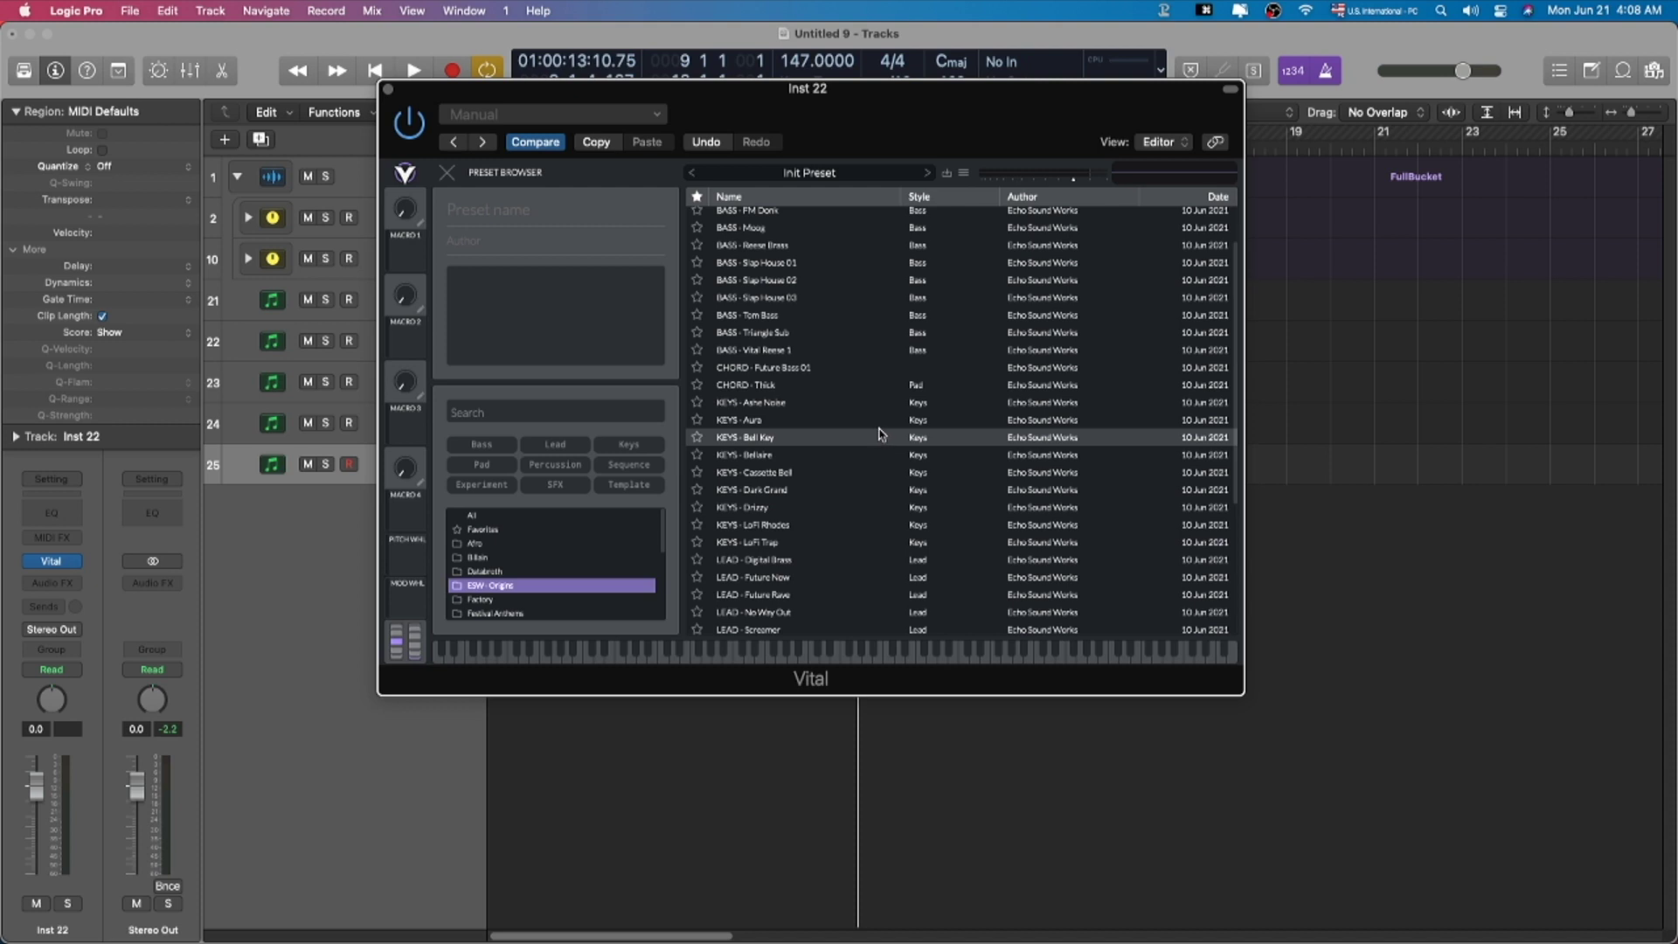
{"action": "scroll", "coordinate": [798, 514], "scroll_direction": "down", "scroll_amount": 1}
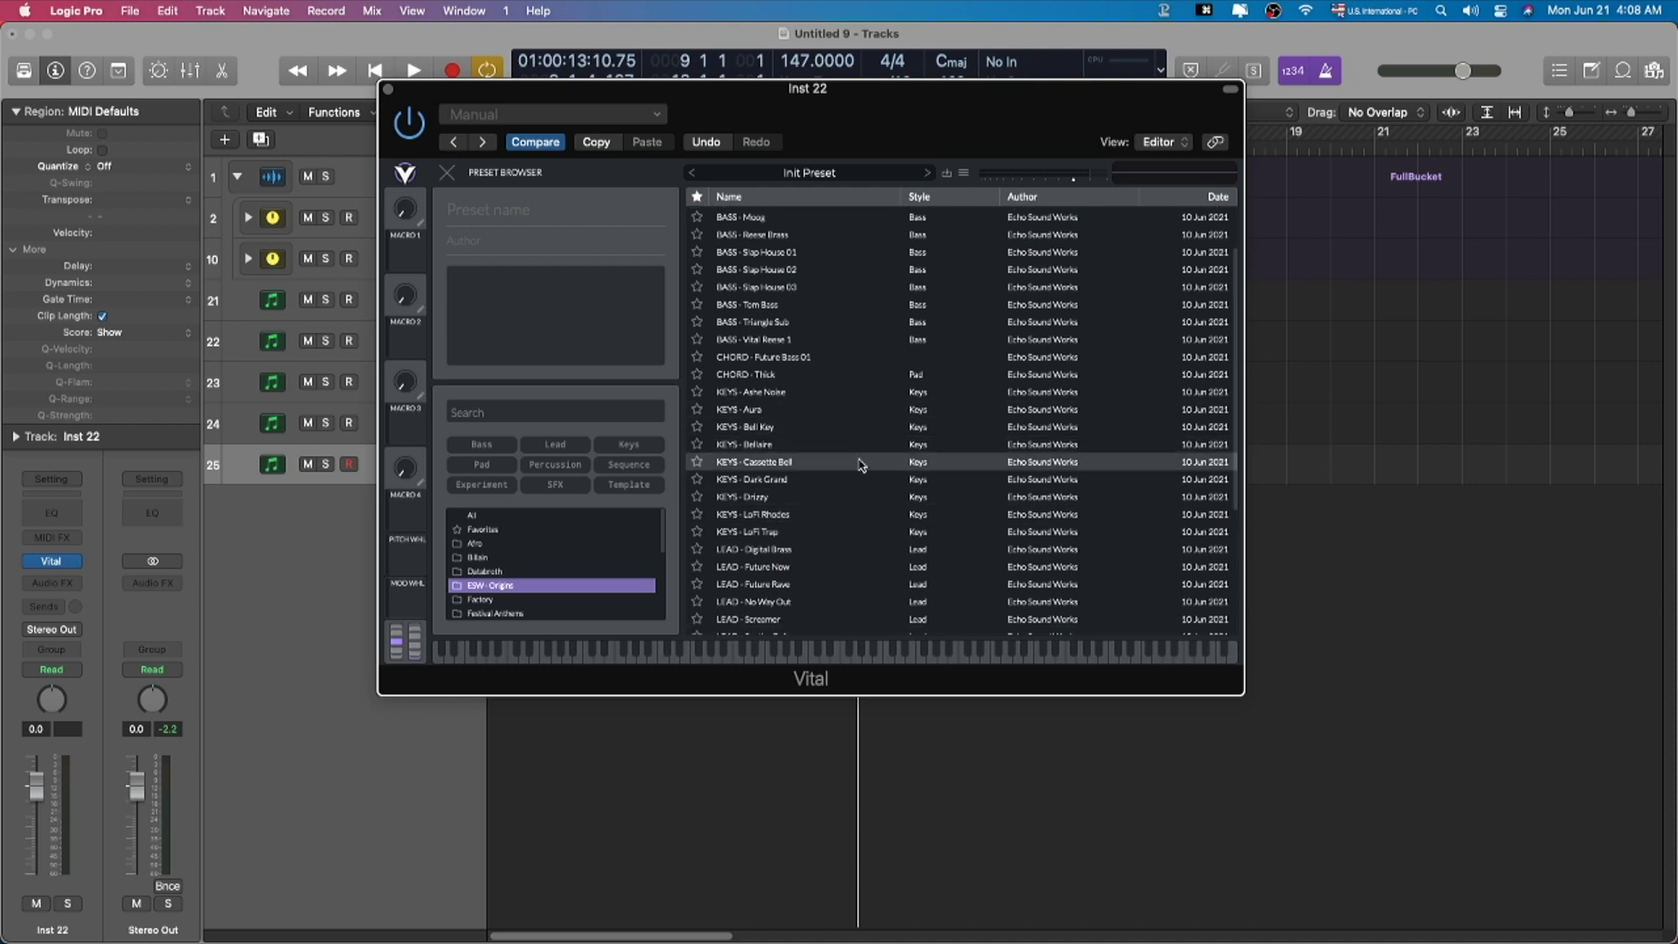
{"action": "scroll", "coordinate": [856, 468], "scroll_direction": "down", "scroll_amount": 1}
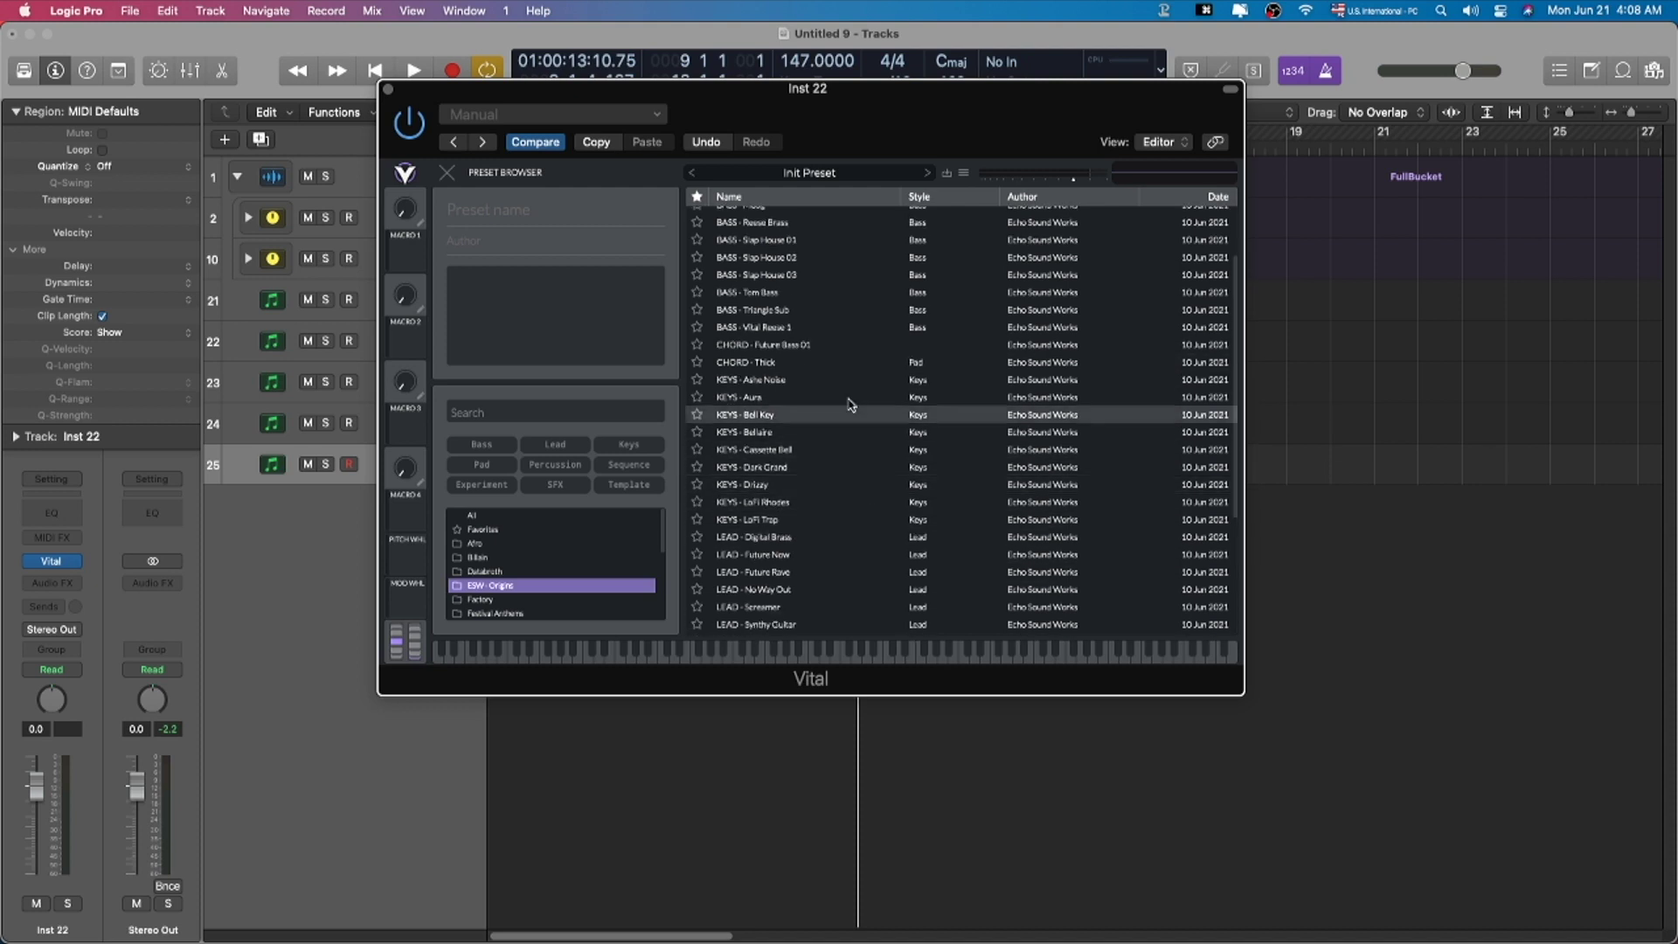
{"action": "left_click", "coordinate": [821, 398]}
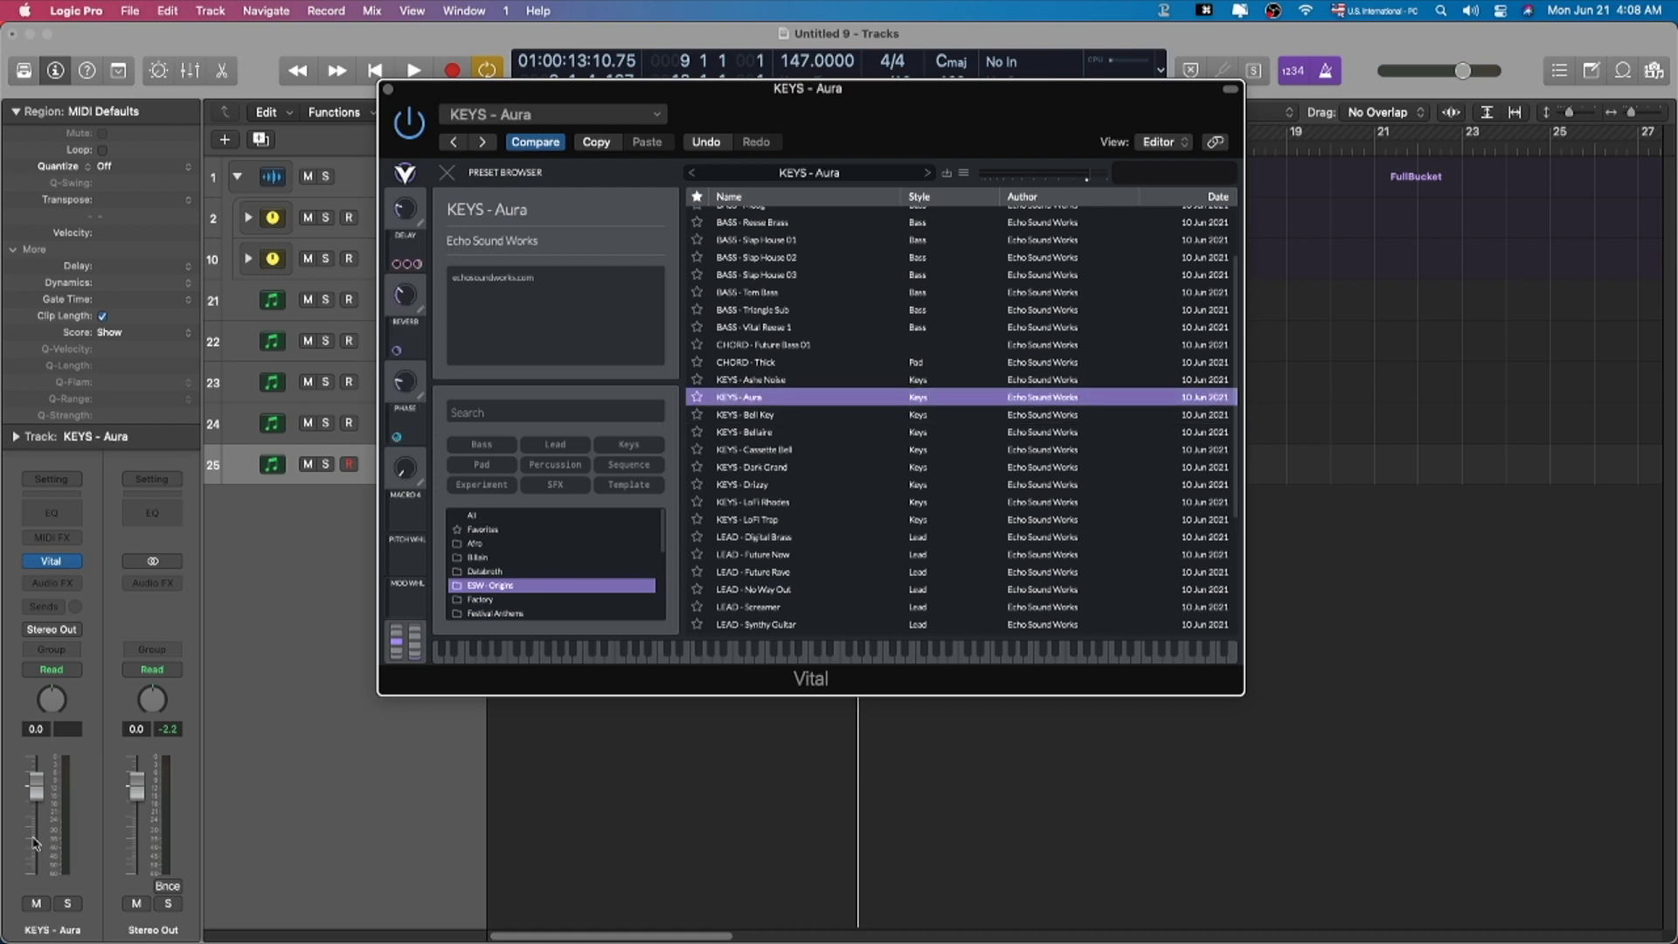
{"action": "left_click_drag", "start_coordinate": [33, 795], "coordinate": [33, 824]}
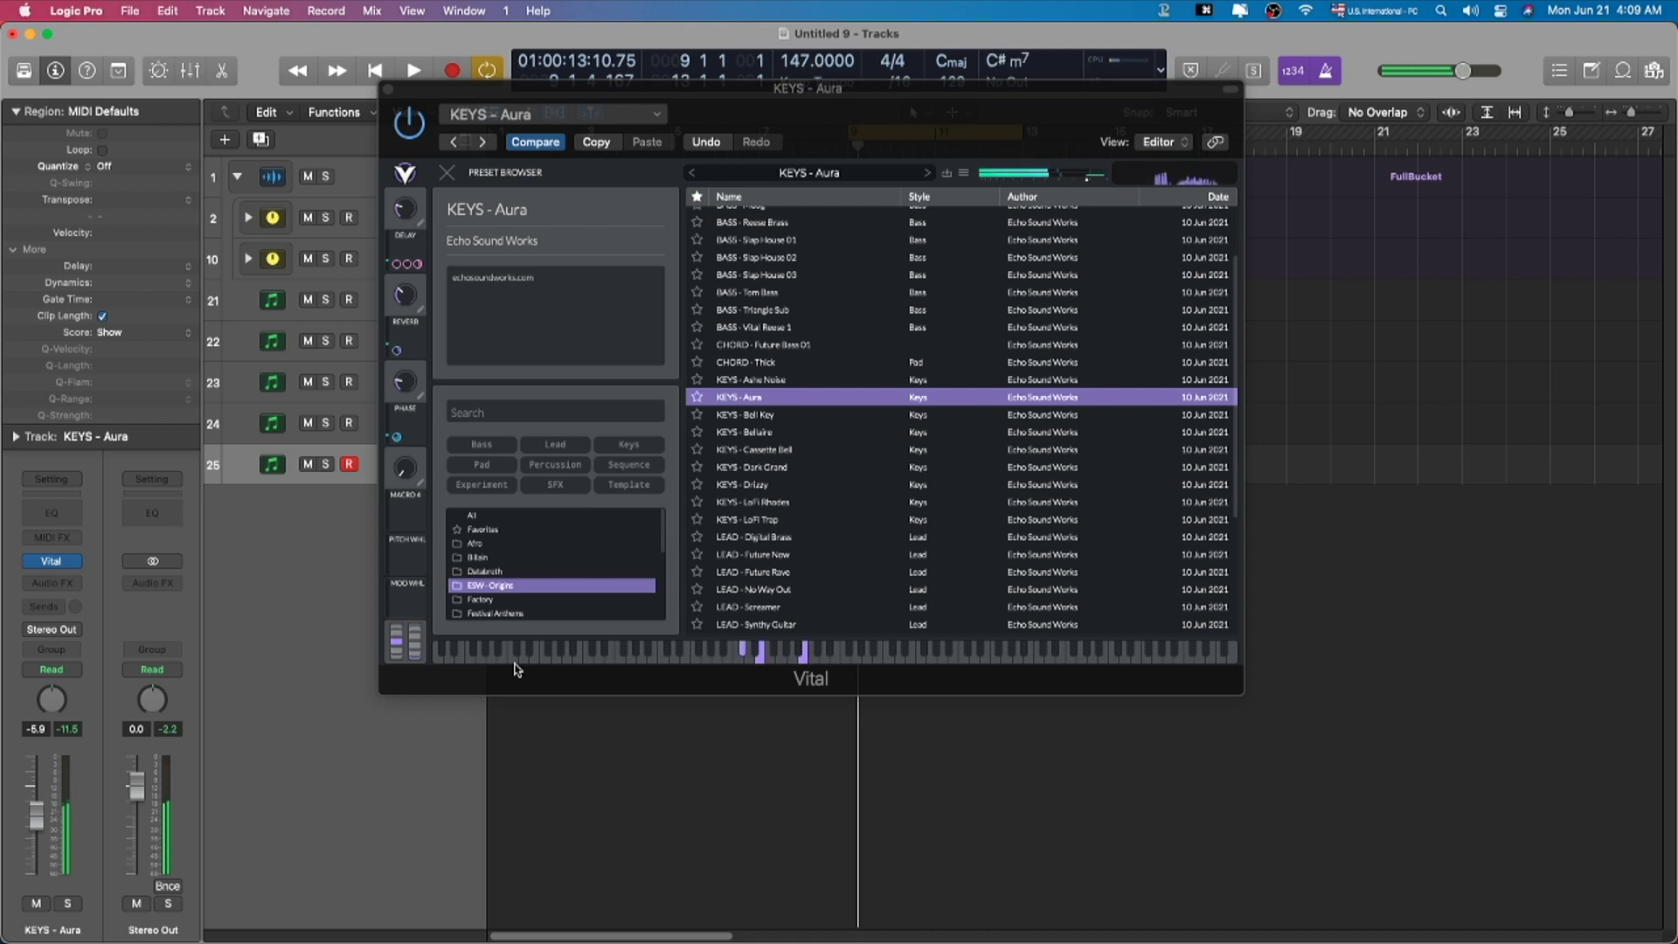
{"action": "left_click", "coordinate": [751, 415]}
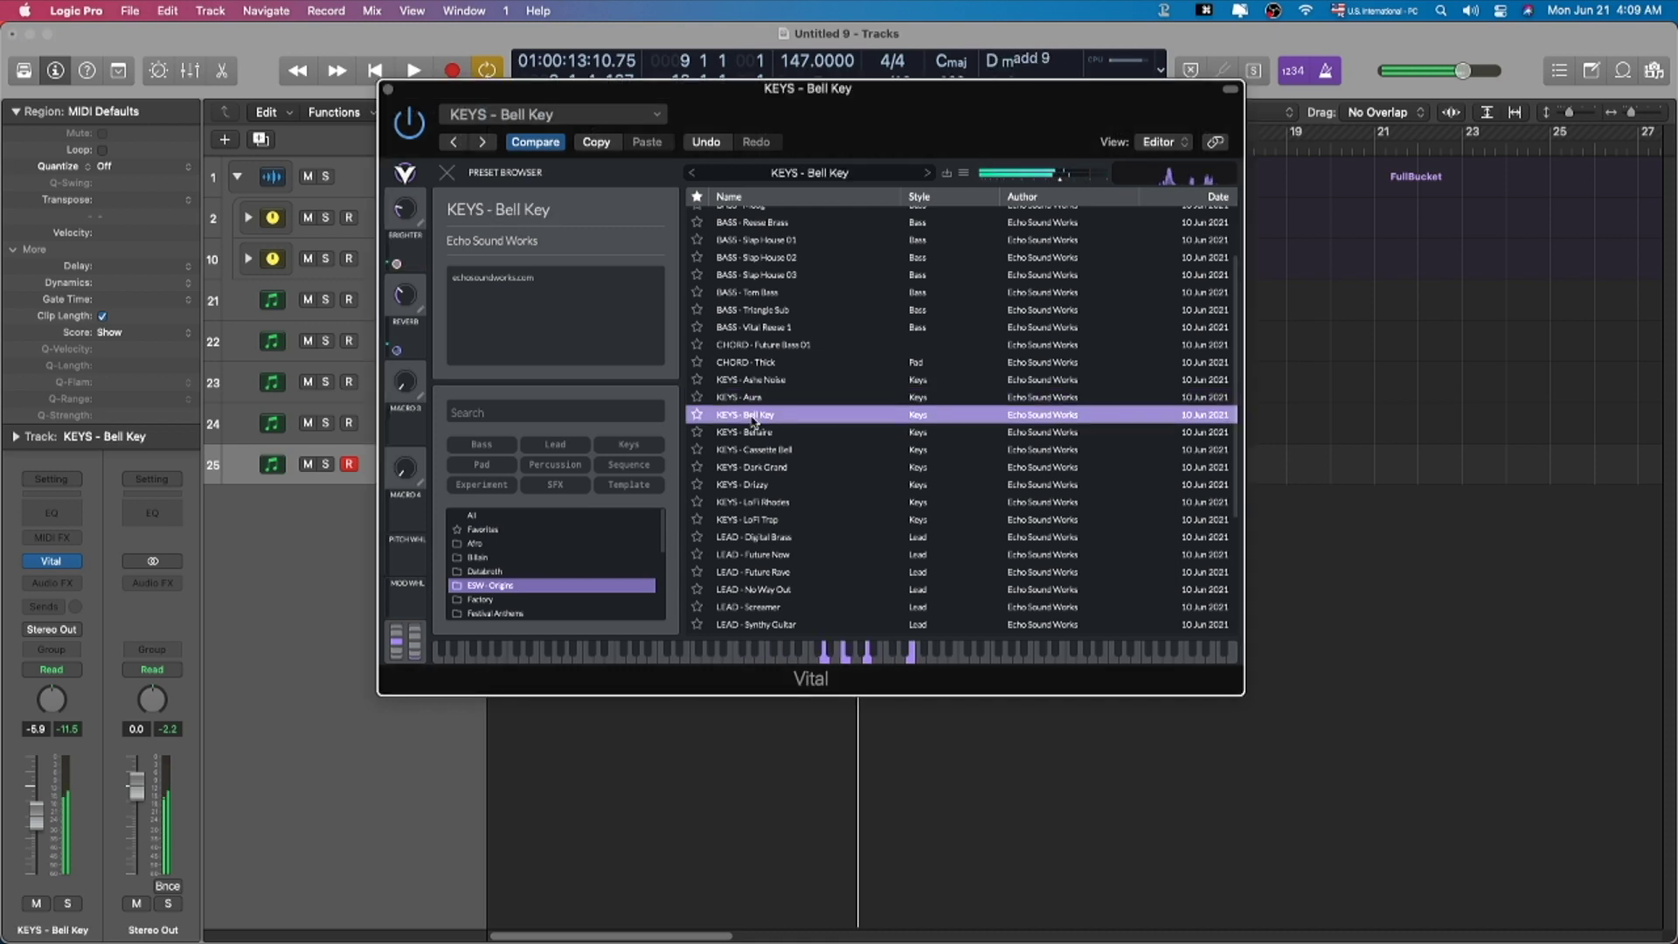
{"action": "left_click", "coordinate": [751, 431]}
{"action": "left_click", "coordinate": [750, 448]}
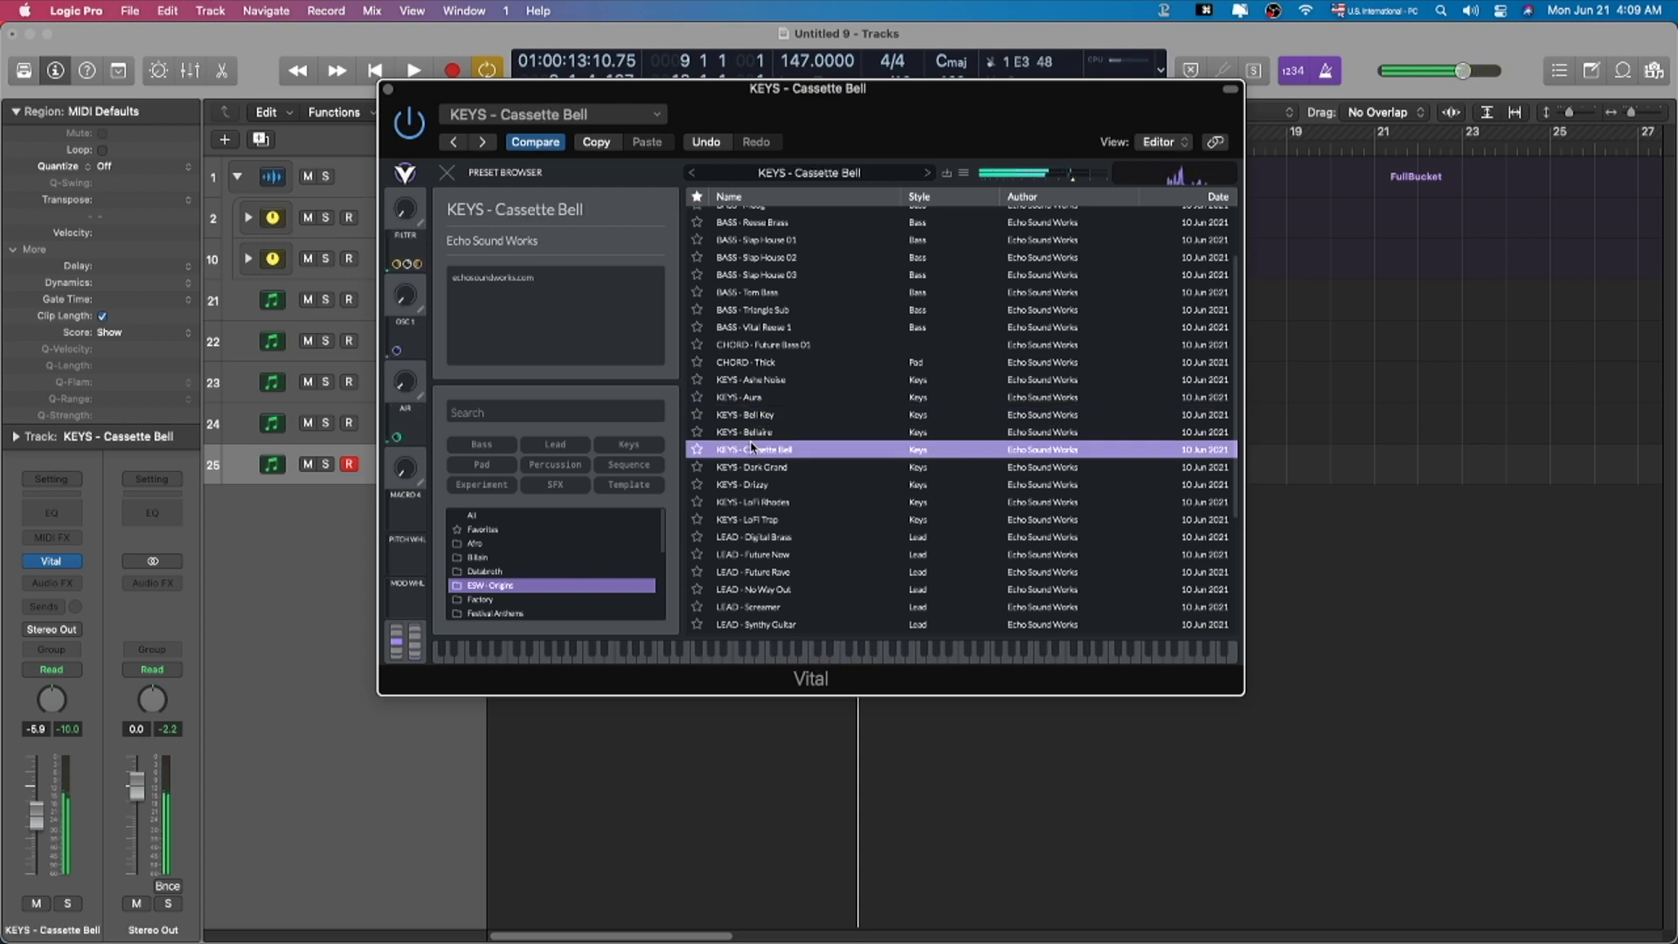
{"action": "left_click", "coordinate": [802, 486]}
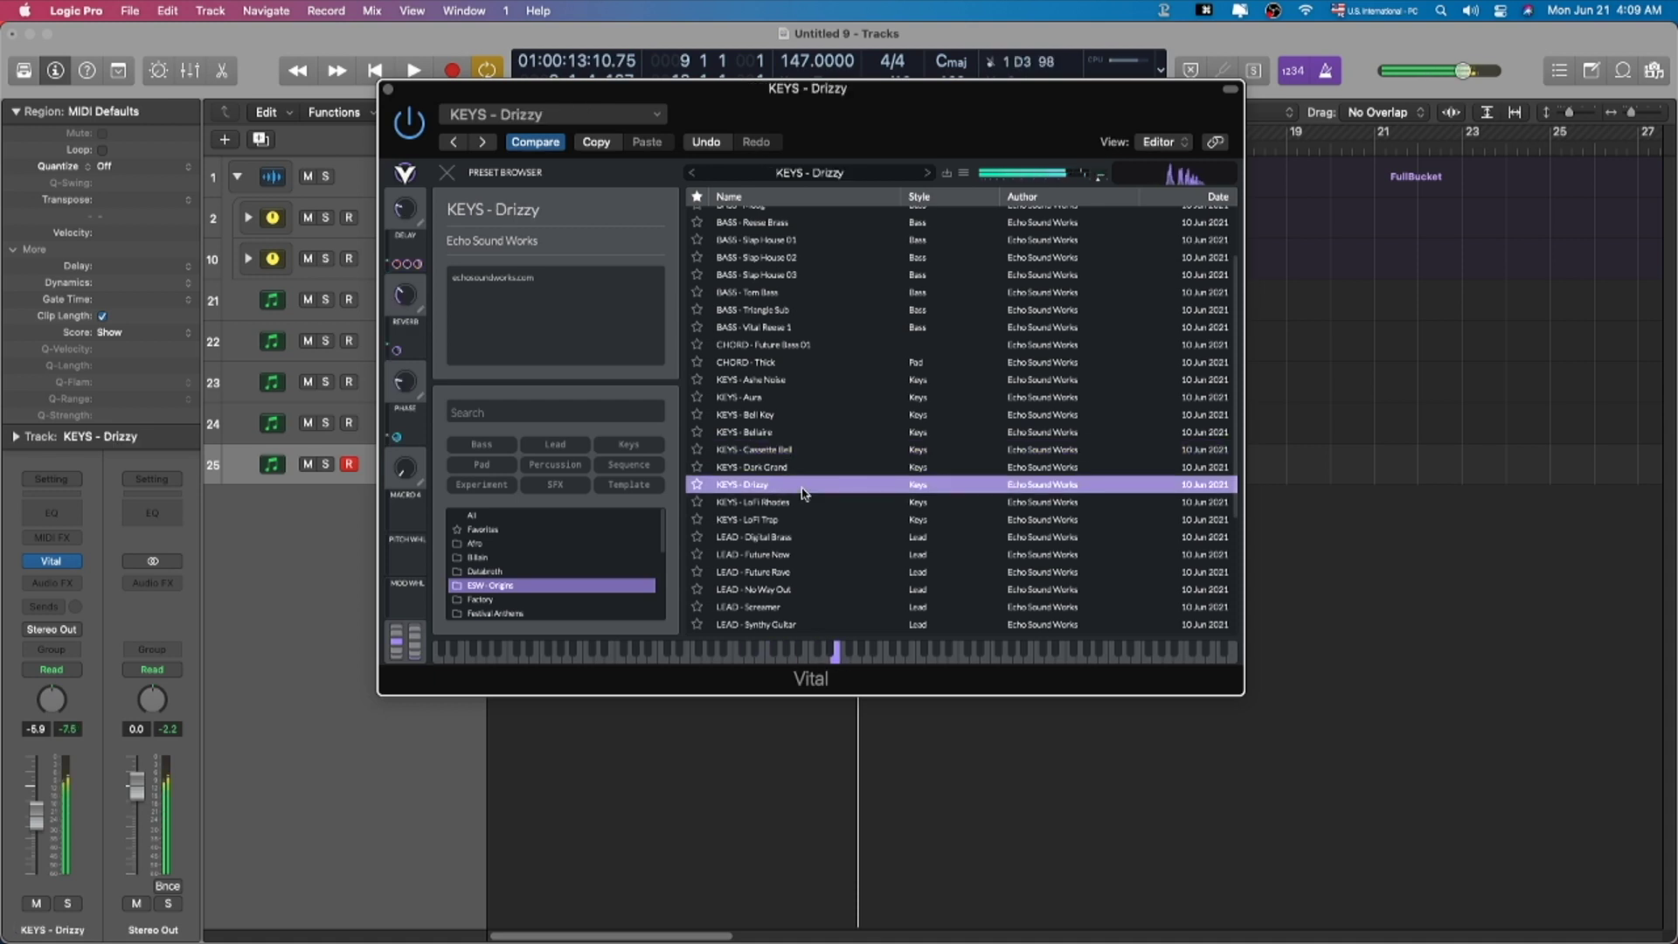
{"action": "left_click", "coordinate": [446, 172]}
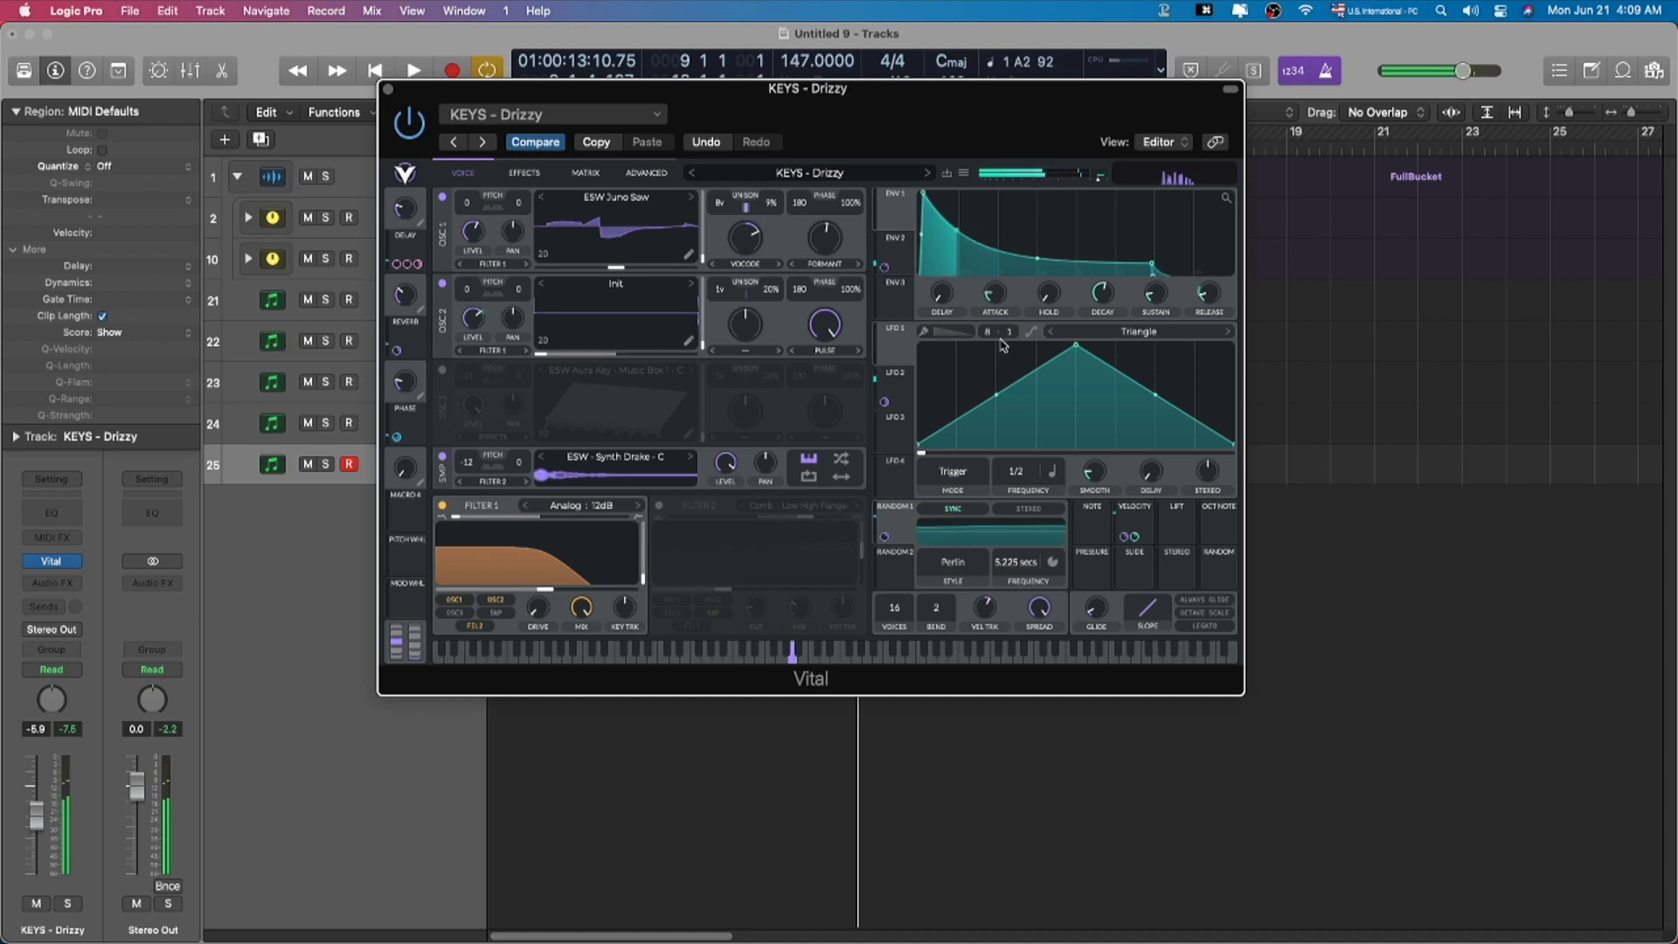
Step: Try LoFi Trap, 808 - Murdah Trap, Dope Reese, then settle on BASS - Moog at -5.1 dB
{"action": "left_click", "coordinate": [809, 172]}
{"action": "left_click", "coordinate": [955, 477]}
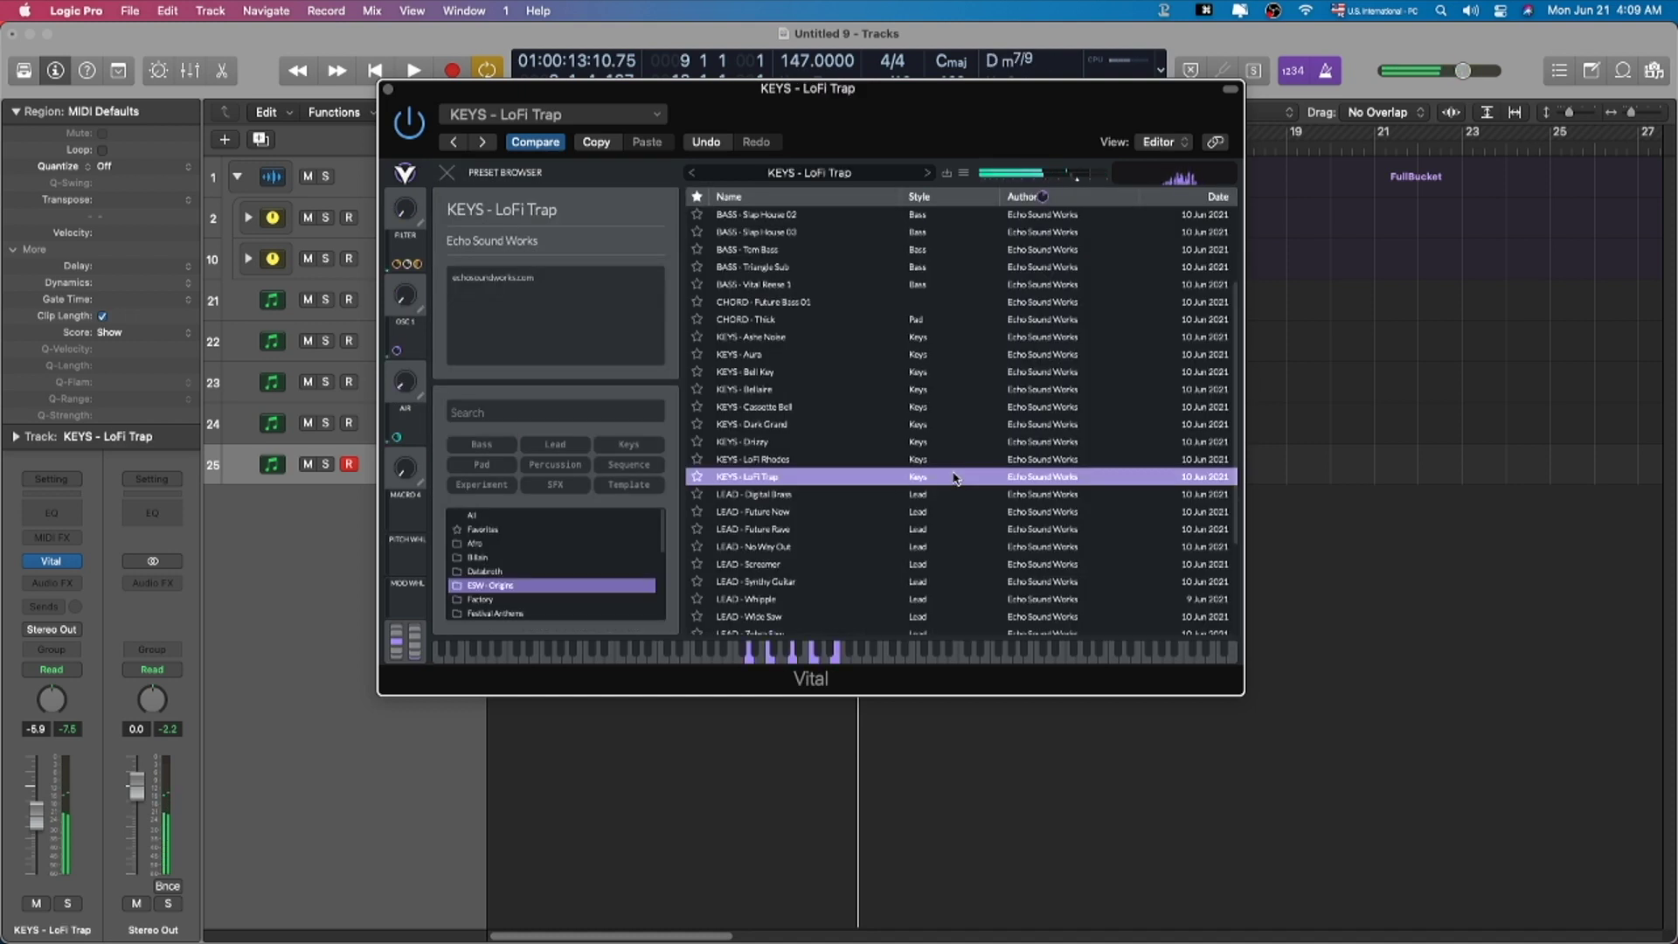
{"action": "scroll", "coordinate": [952, 477], "scroll_direction": "up", "scroll_amount": 5}
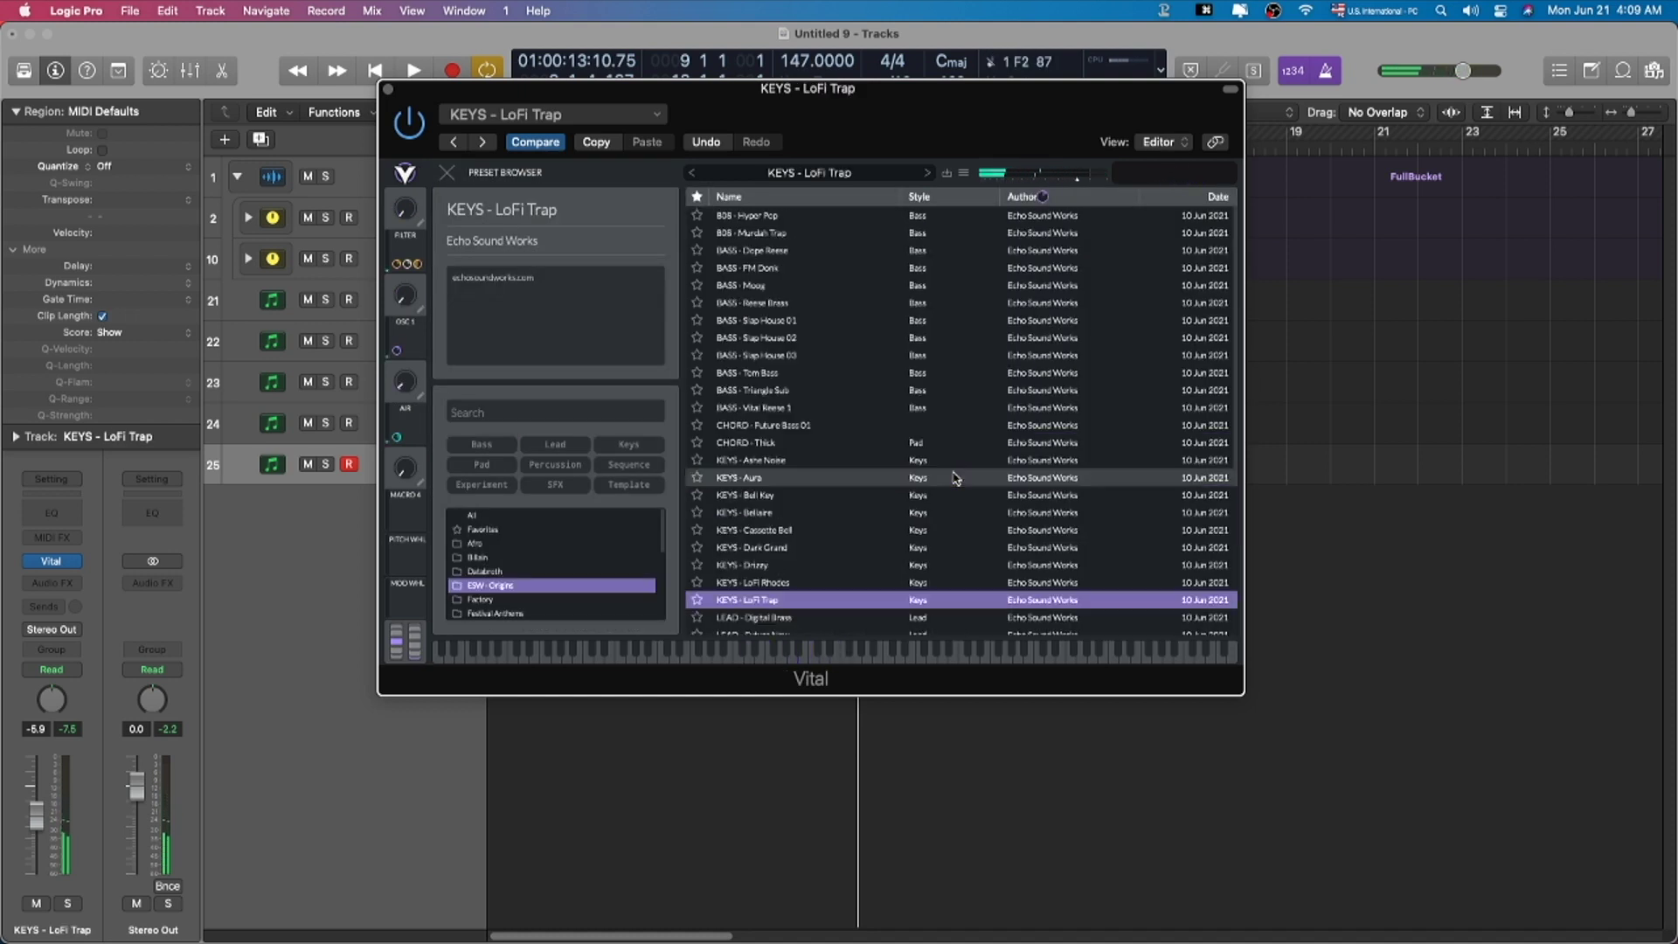
{"action": "left_click", "coordinate": [902, 232]}
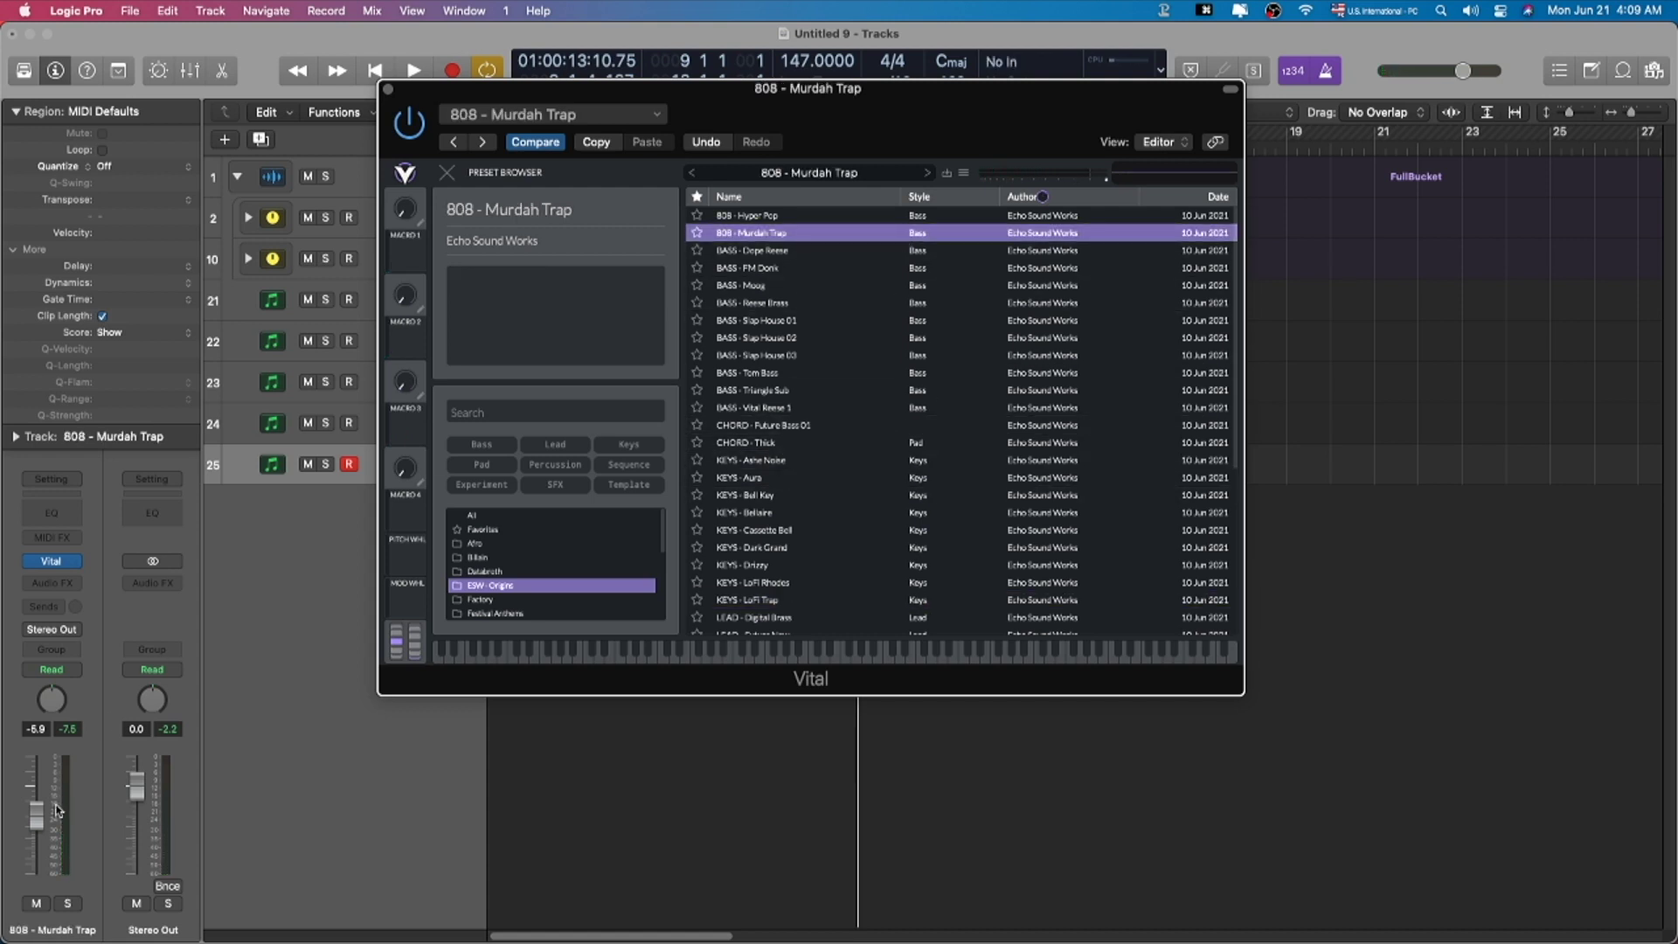
{"action": "mouse_move", "coordinate": [35, 814]}
{"action": "left_mouse_down"}
{"action": "mouse_move", "coordinate": [38, 800]}
{"action": "mouse_move", "coordinate": [39, 817]}
{"action": "left_mouse_up"}
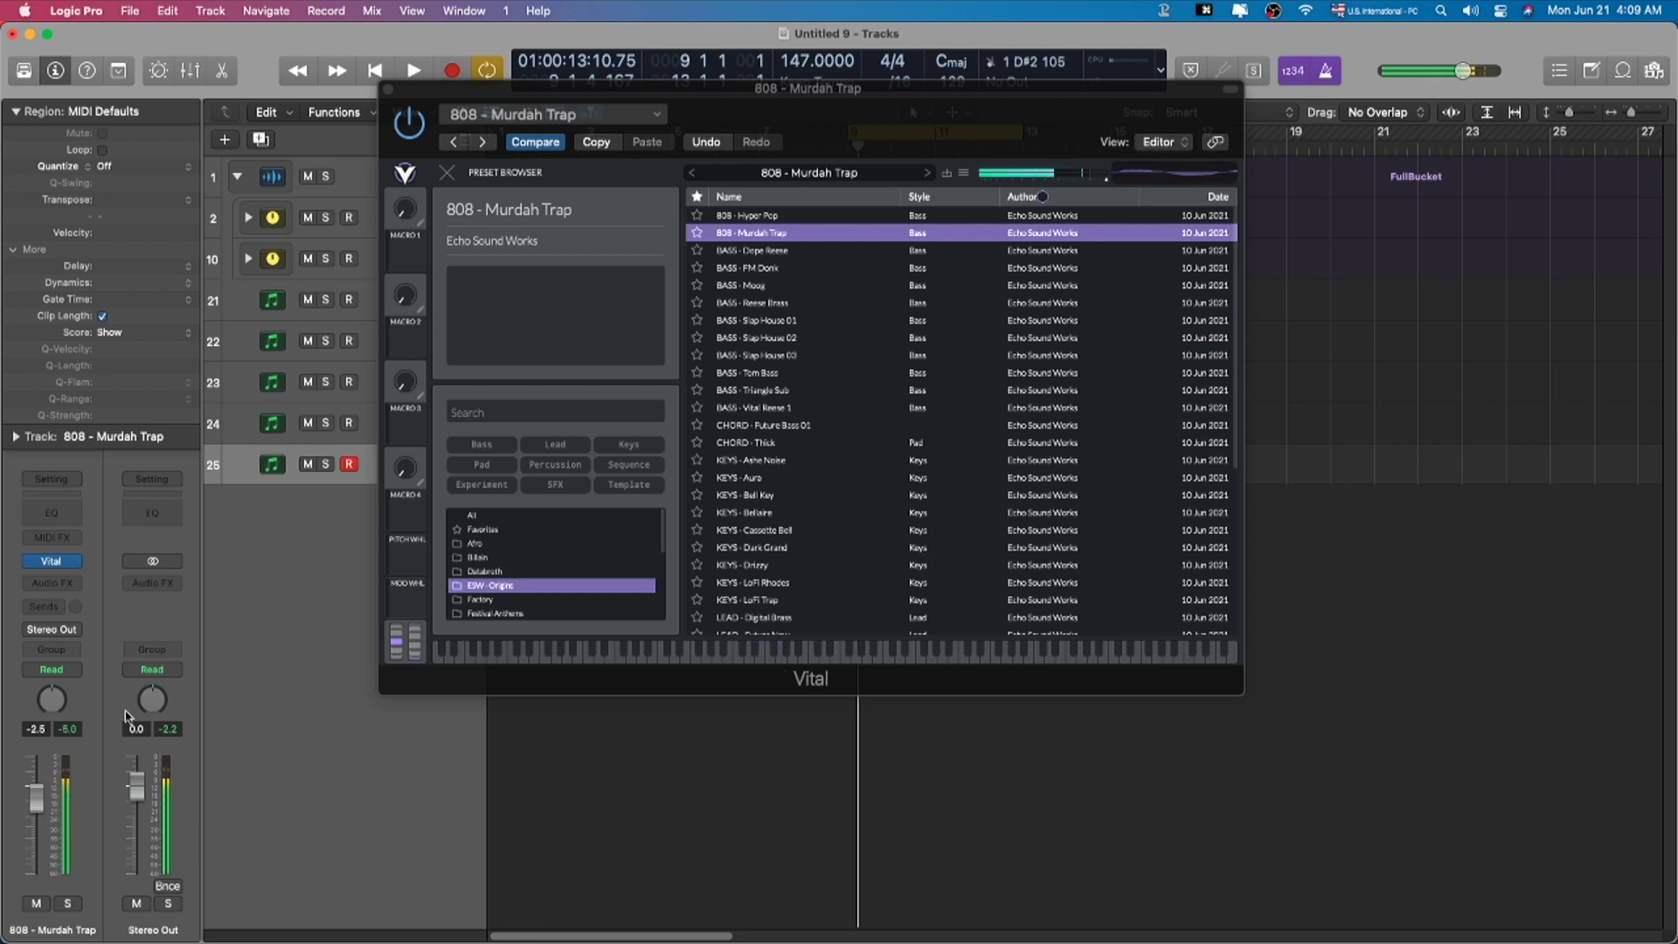
{"action": "left_click", "coordinate": [733, 251]}
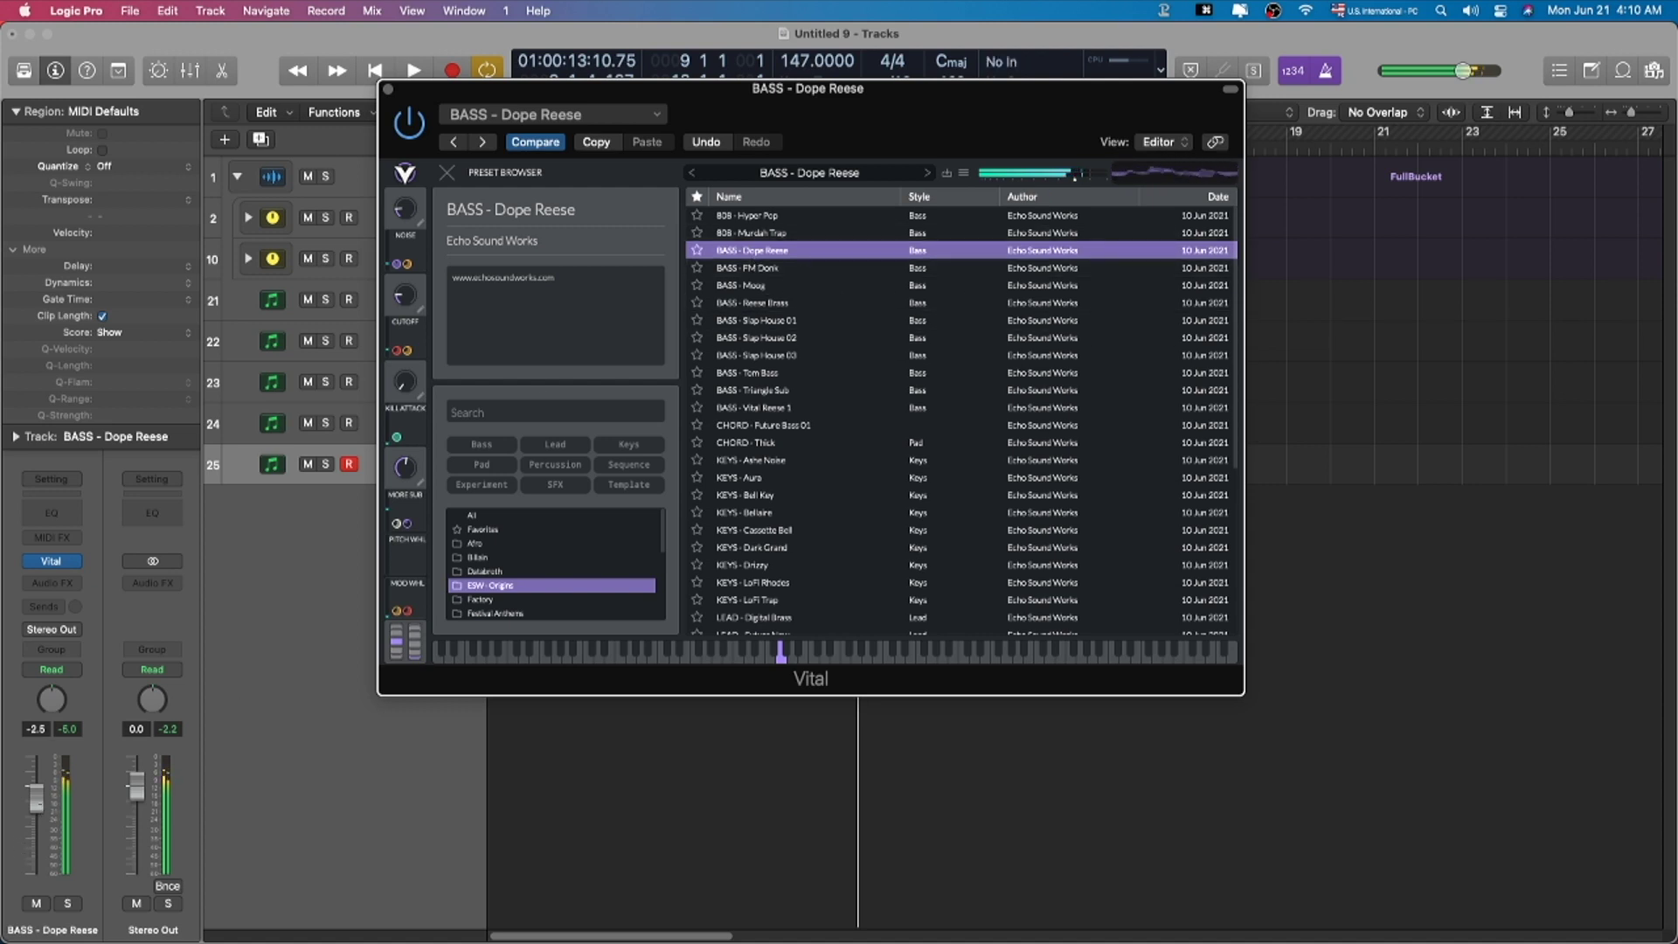
{"action": "left_click_drag", "start_coordinate": [36, 799], "coordinate": [36, 813]}
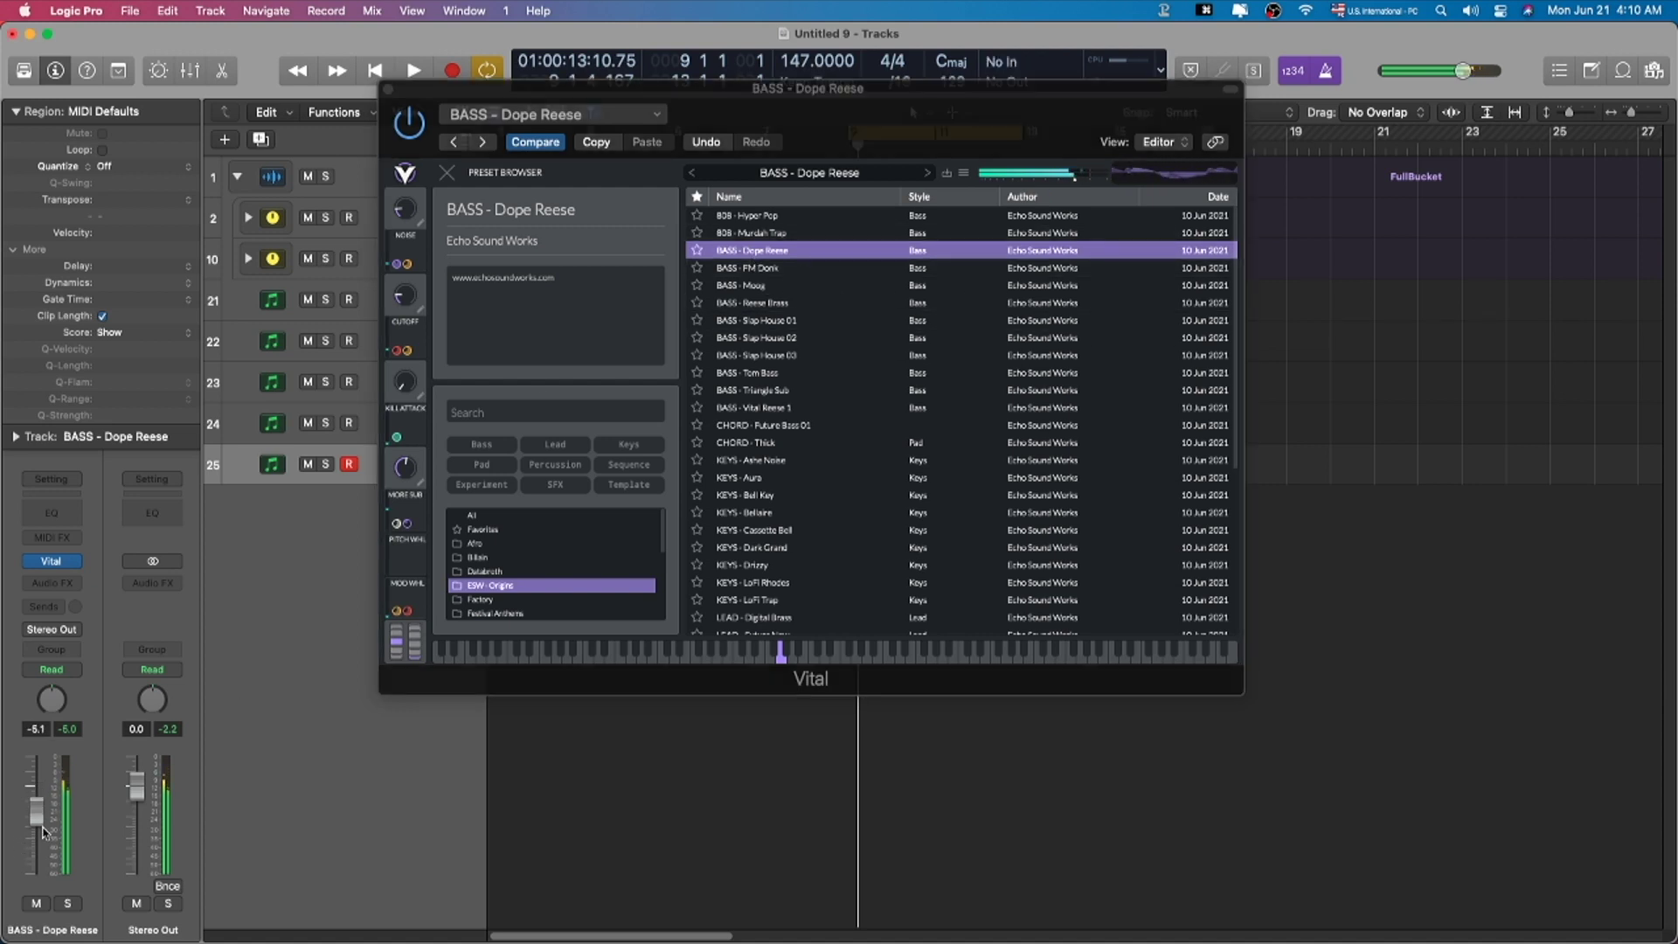
{"action": "left_click", "coordinate": [785, 287]}
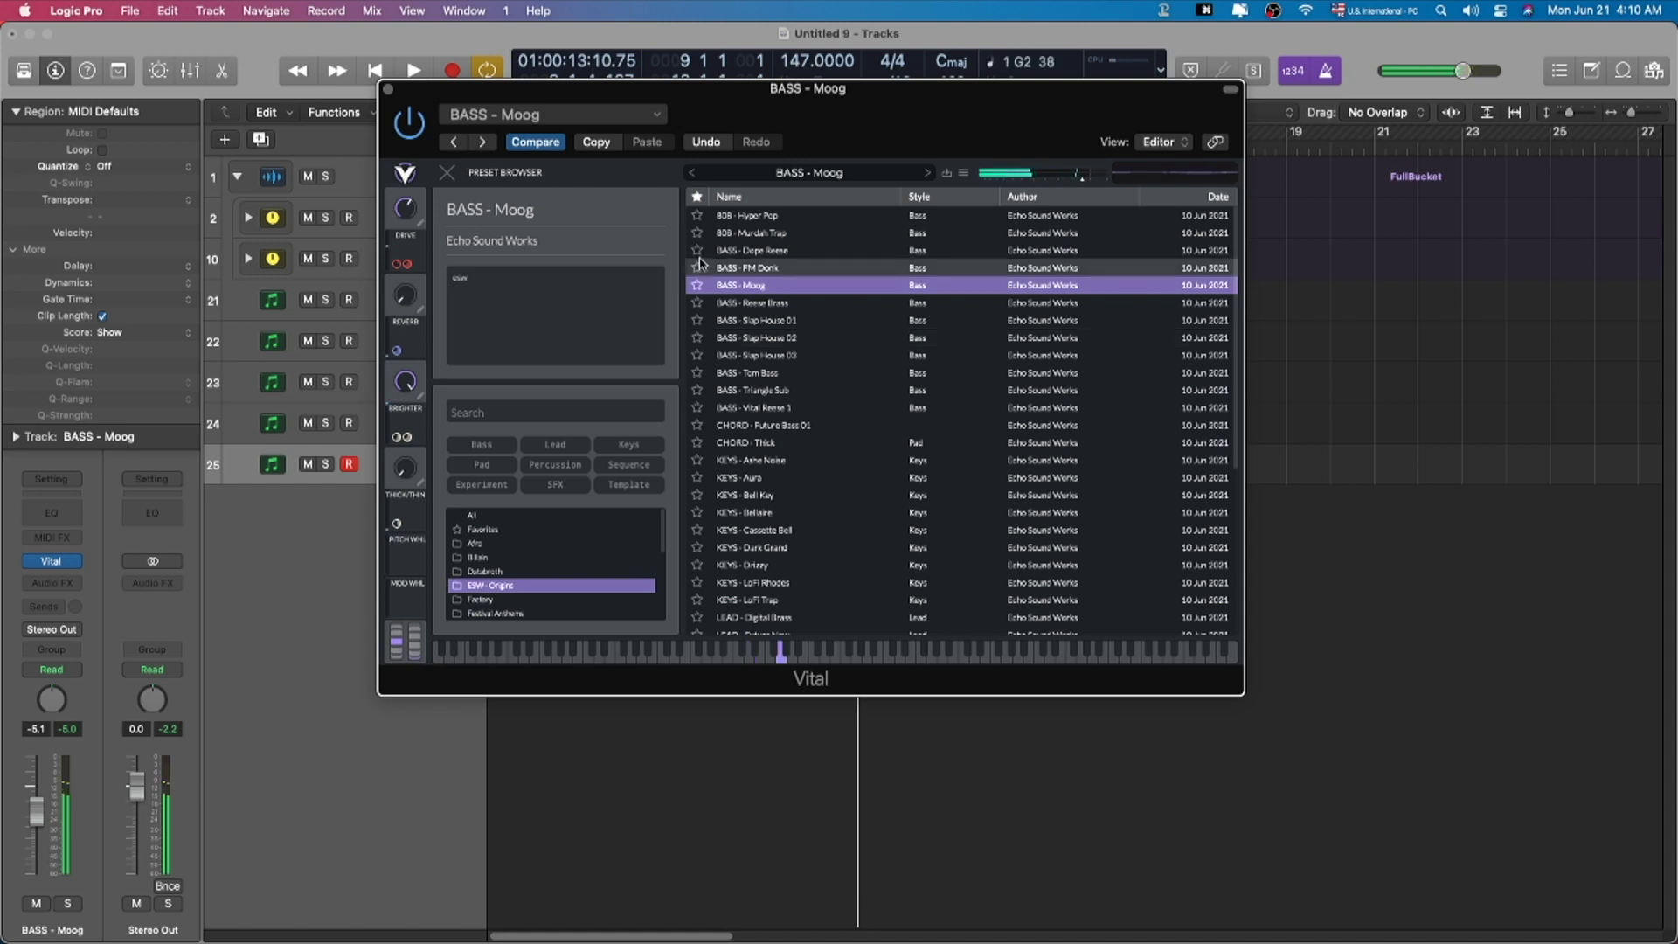
{"action": "left_click", "coordinate": [448, 173]}
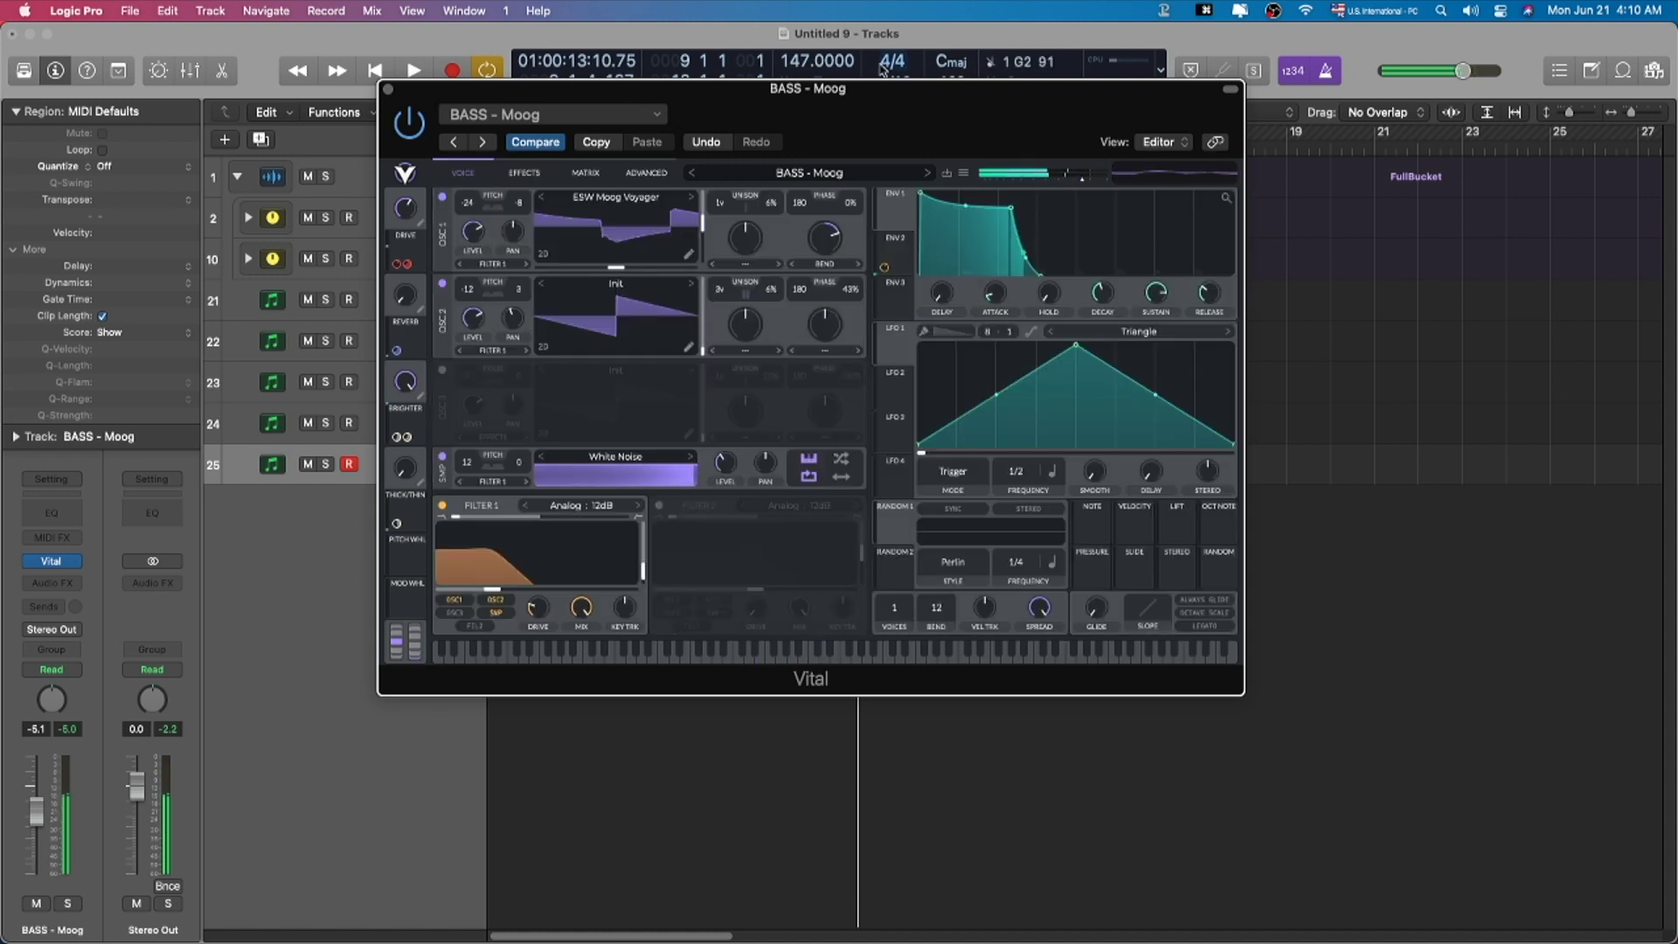
{"action": "left_click", "coordinate": [962, 173]}
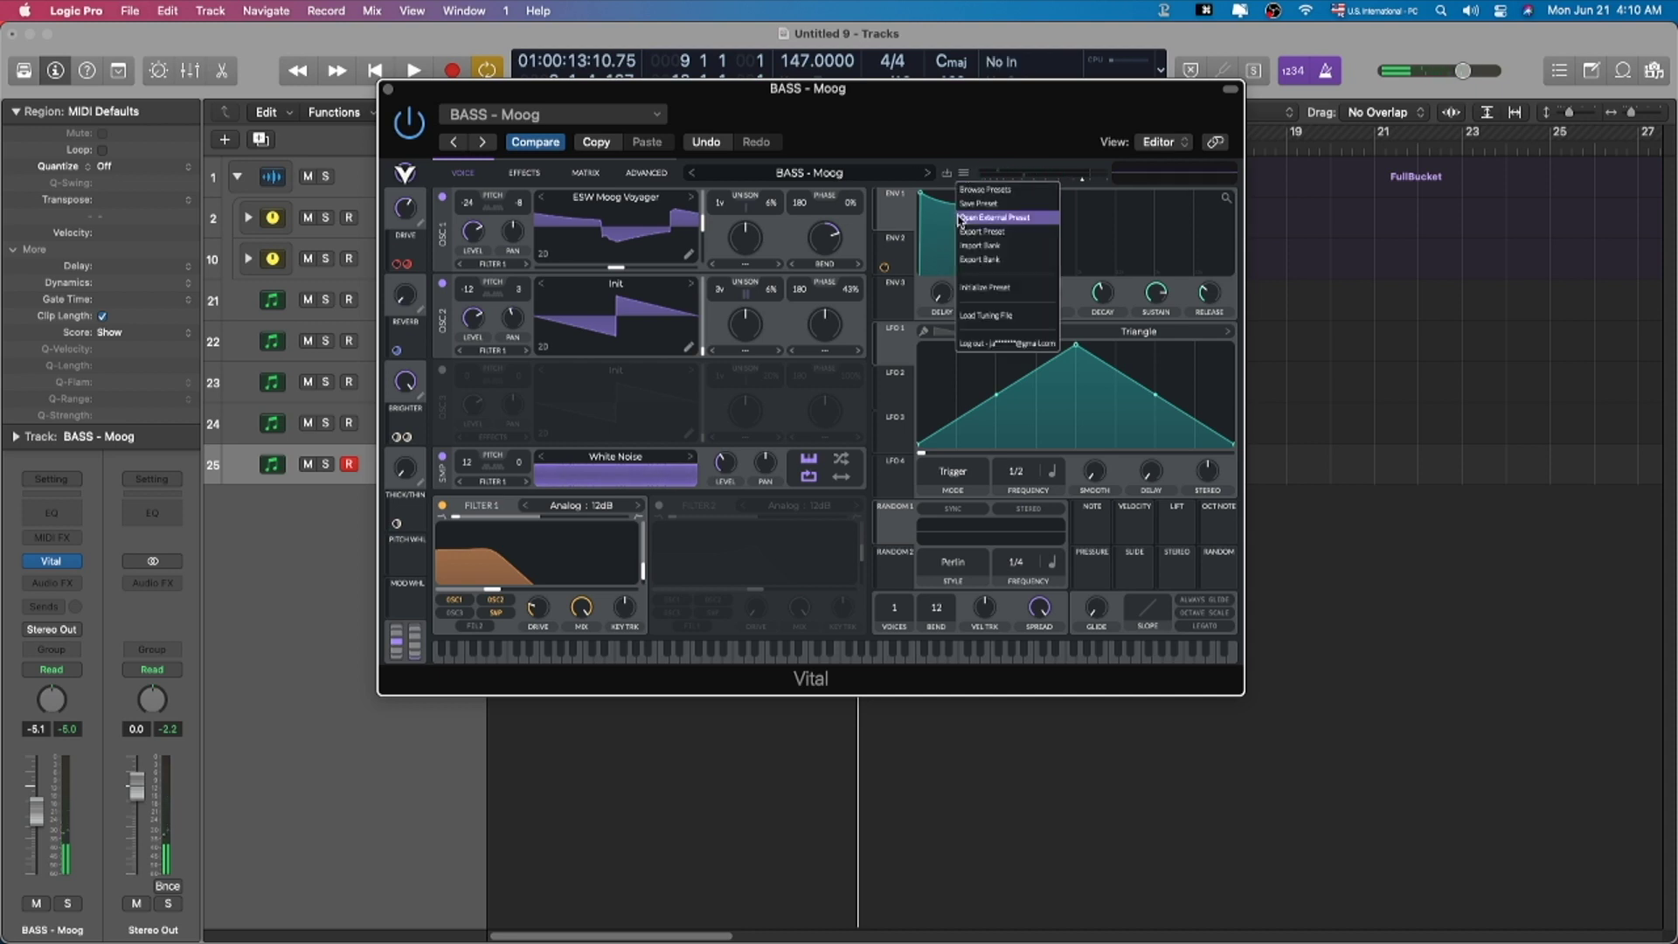
Step: From Festival Anthems, try Angelic Pad, Angelic, Analog Key, load Analog Heavy Pluck, then show the mixer
{"action": "left_click", "coordinate": [983, 187]}
{"action": "scroll", "coordinate": [550, 577], "scroll_direction": "down", "scroll_amount": 1}
{"action": "left_click", "coordinate": [552, 603]}
{"action": "scroll", "coordinate": [879, 472], "scroll_direction": "down", "scroll_amount": 1}
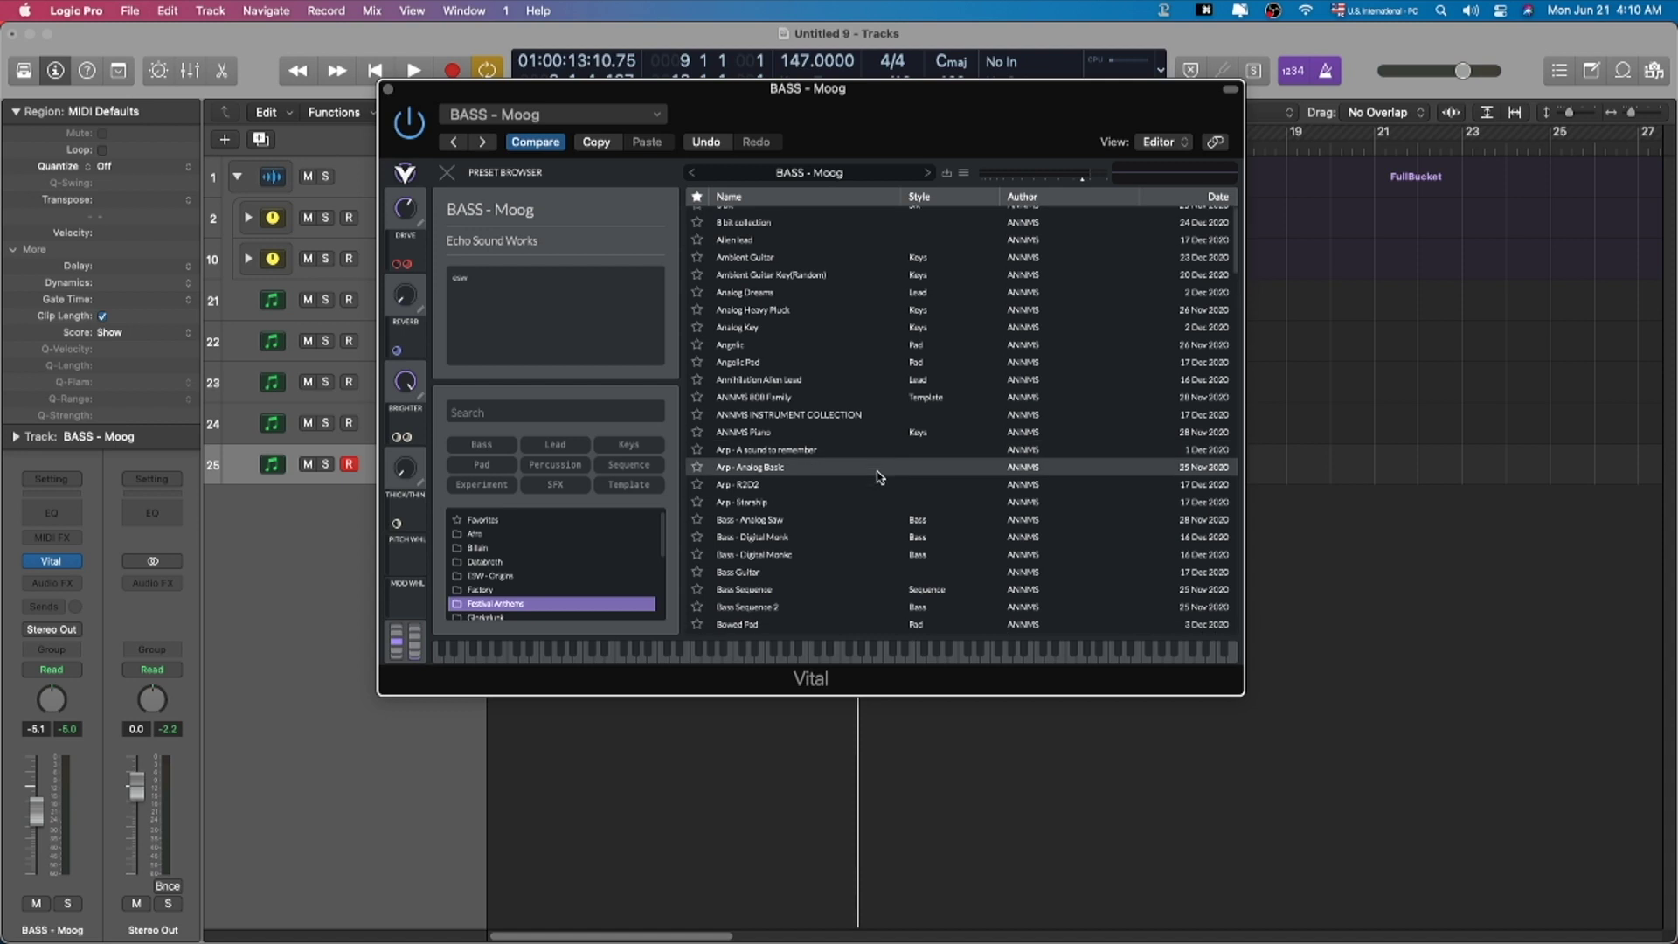
{"action": "left_click", "coordinate": [876, 363]}
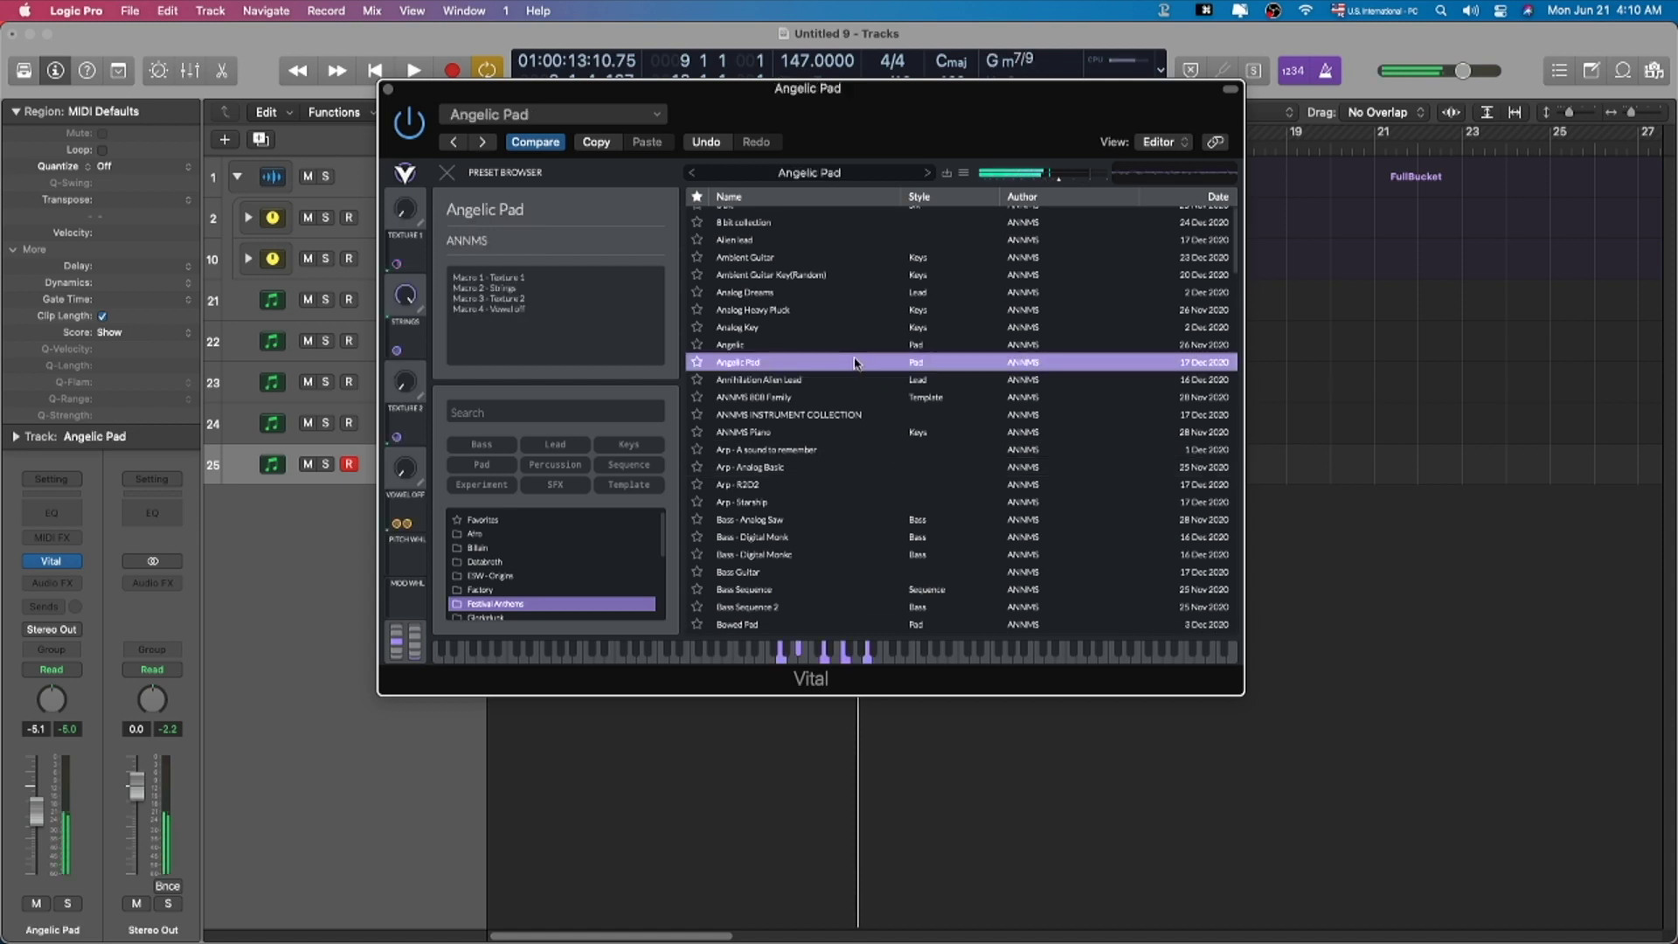
{"action": "left_click", "coordinate": [854, 350]}
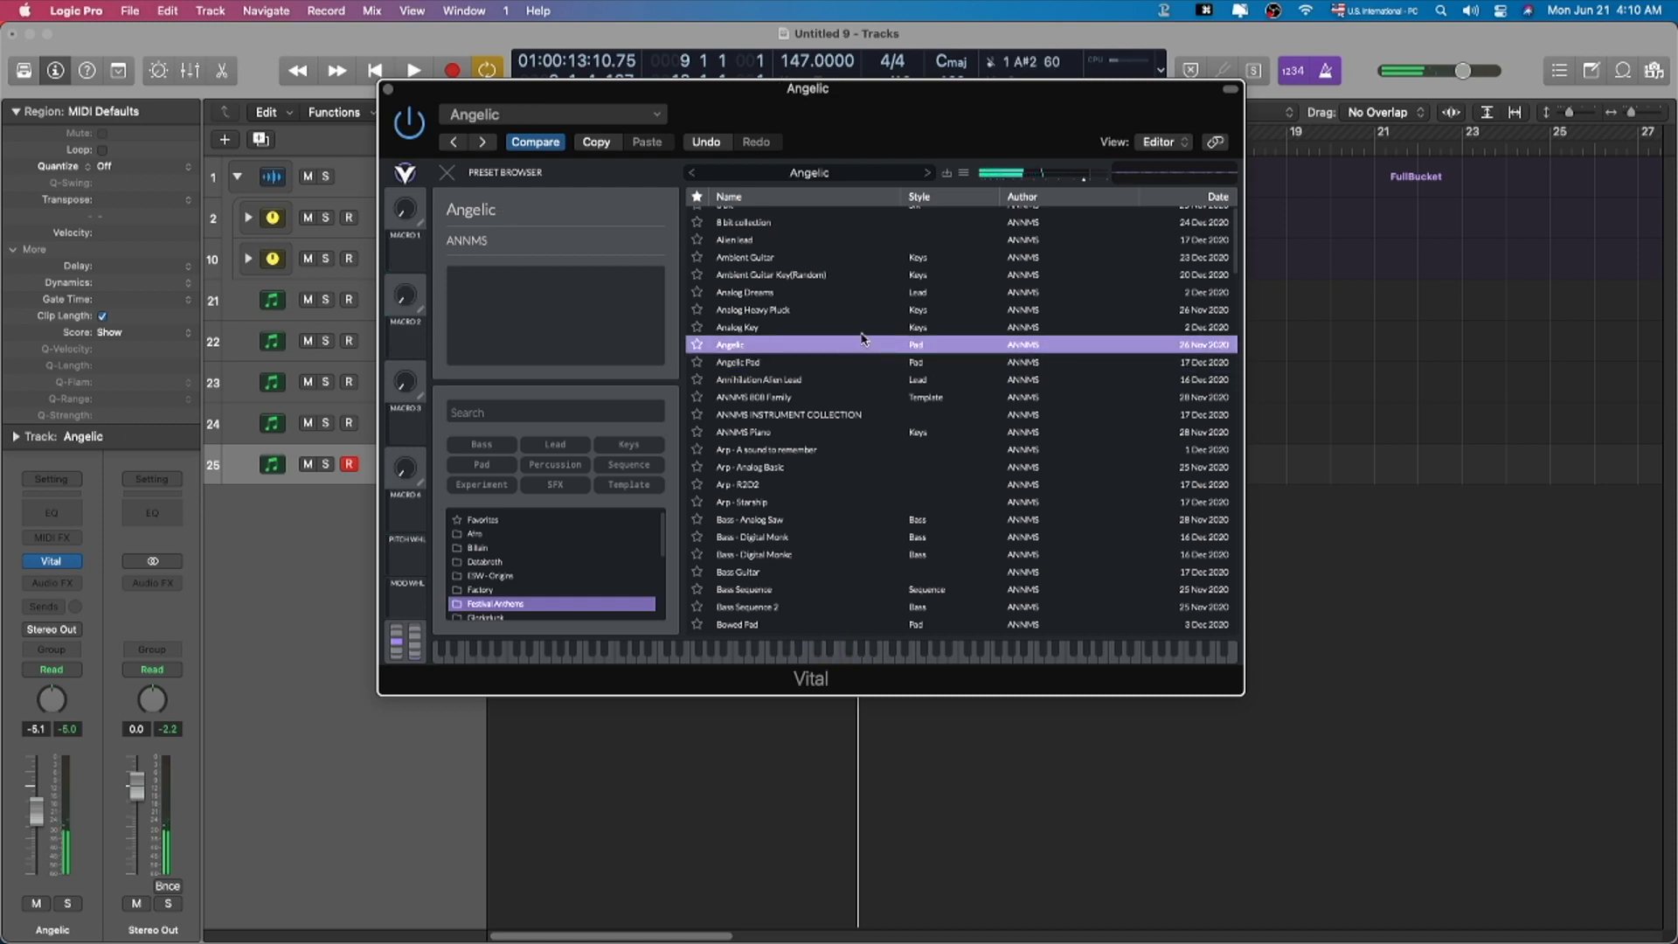
{"action": "left_click", "coordinate": [864, 331]}
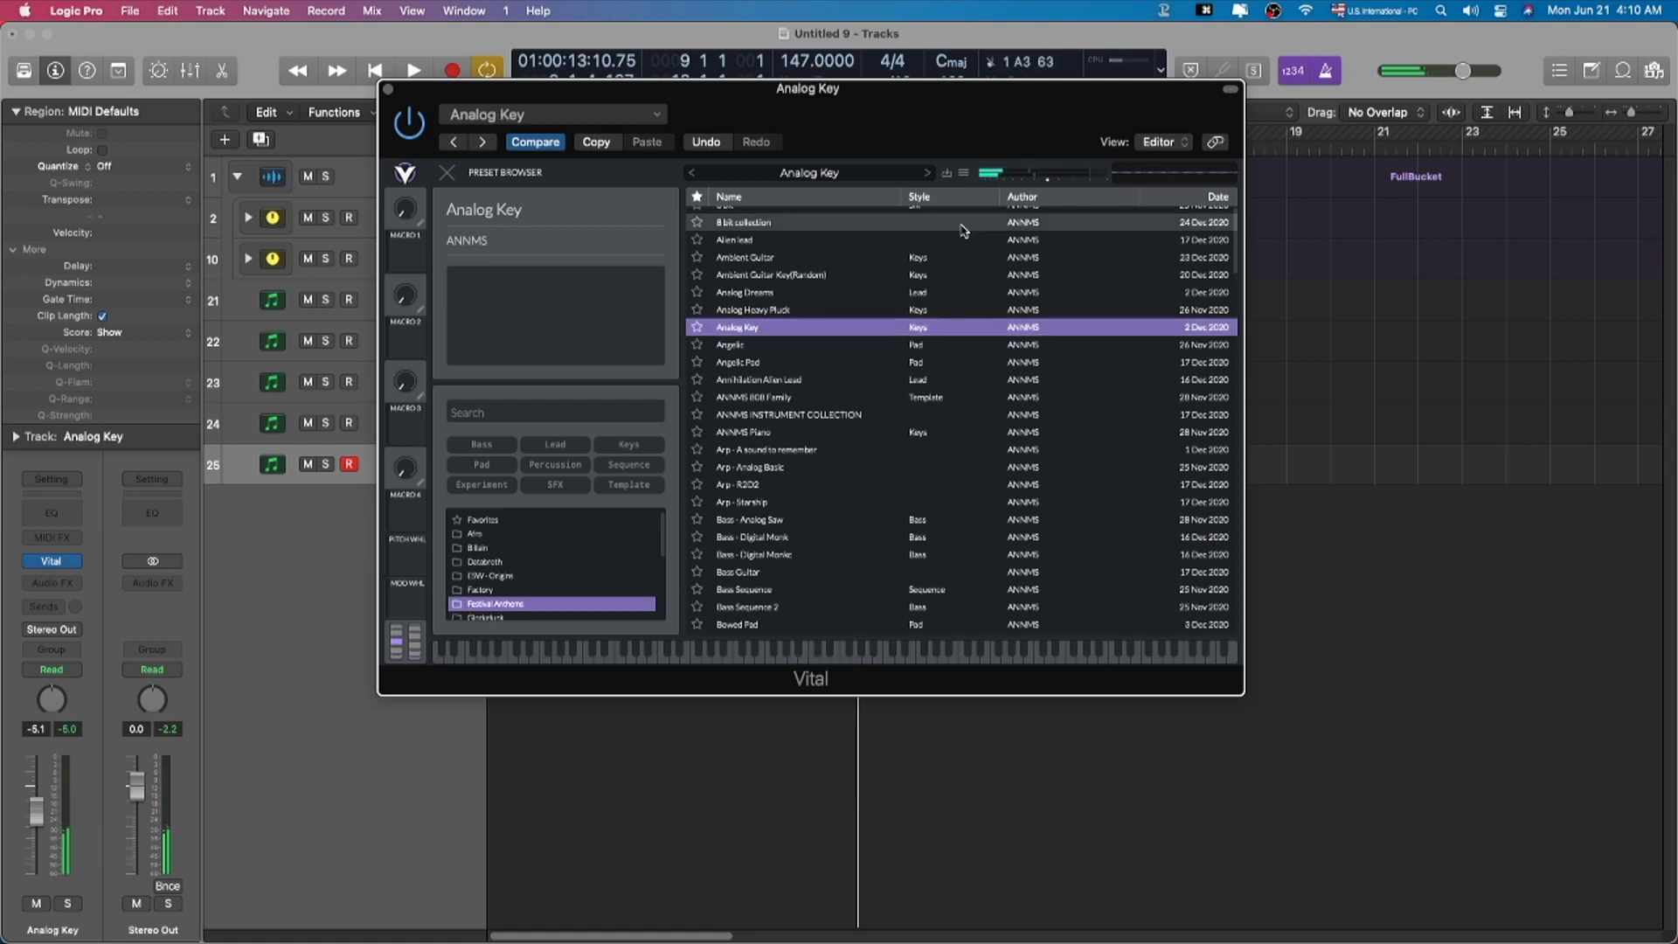
{"action": "left_click", "coordinate": [950, 311]}
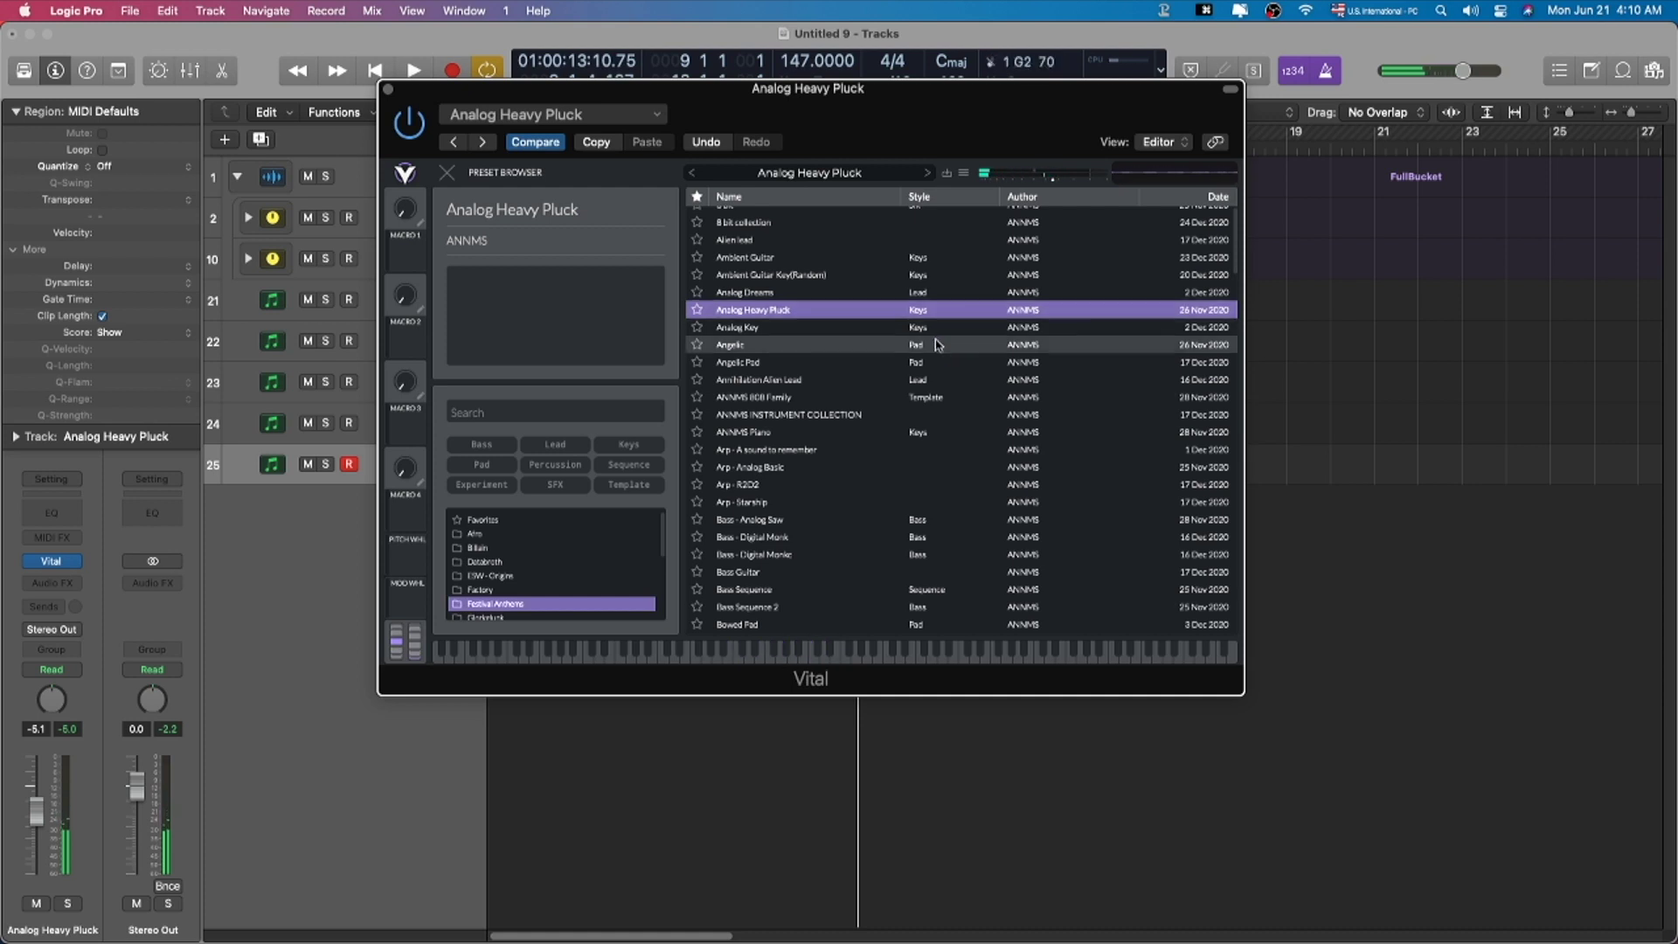
{"action": "key", "text": "super+w"}
{"action": "key", "text": "x"}
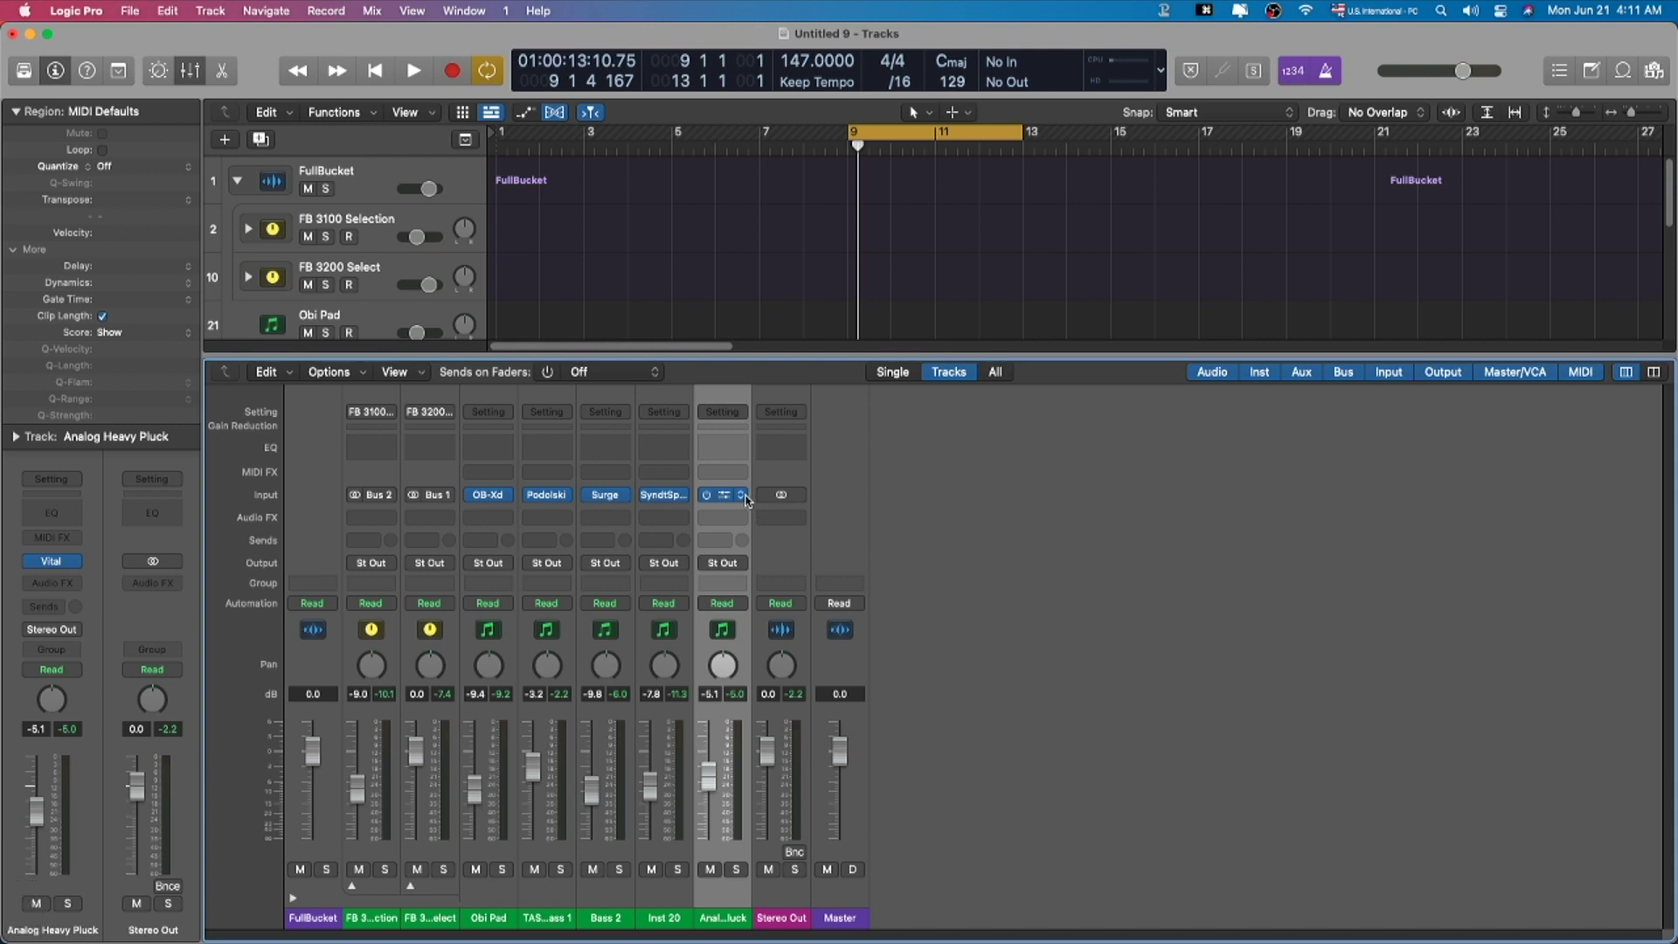
Step: Hide the mixer and open the LABS Soft Piano plugin window on Inst 23
{"action": "key", "text": "x"}
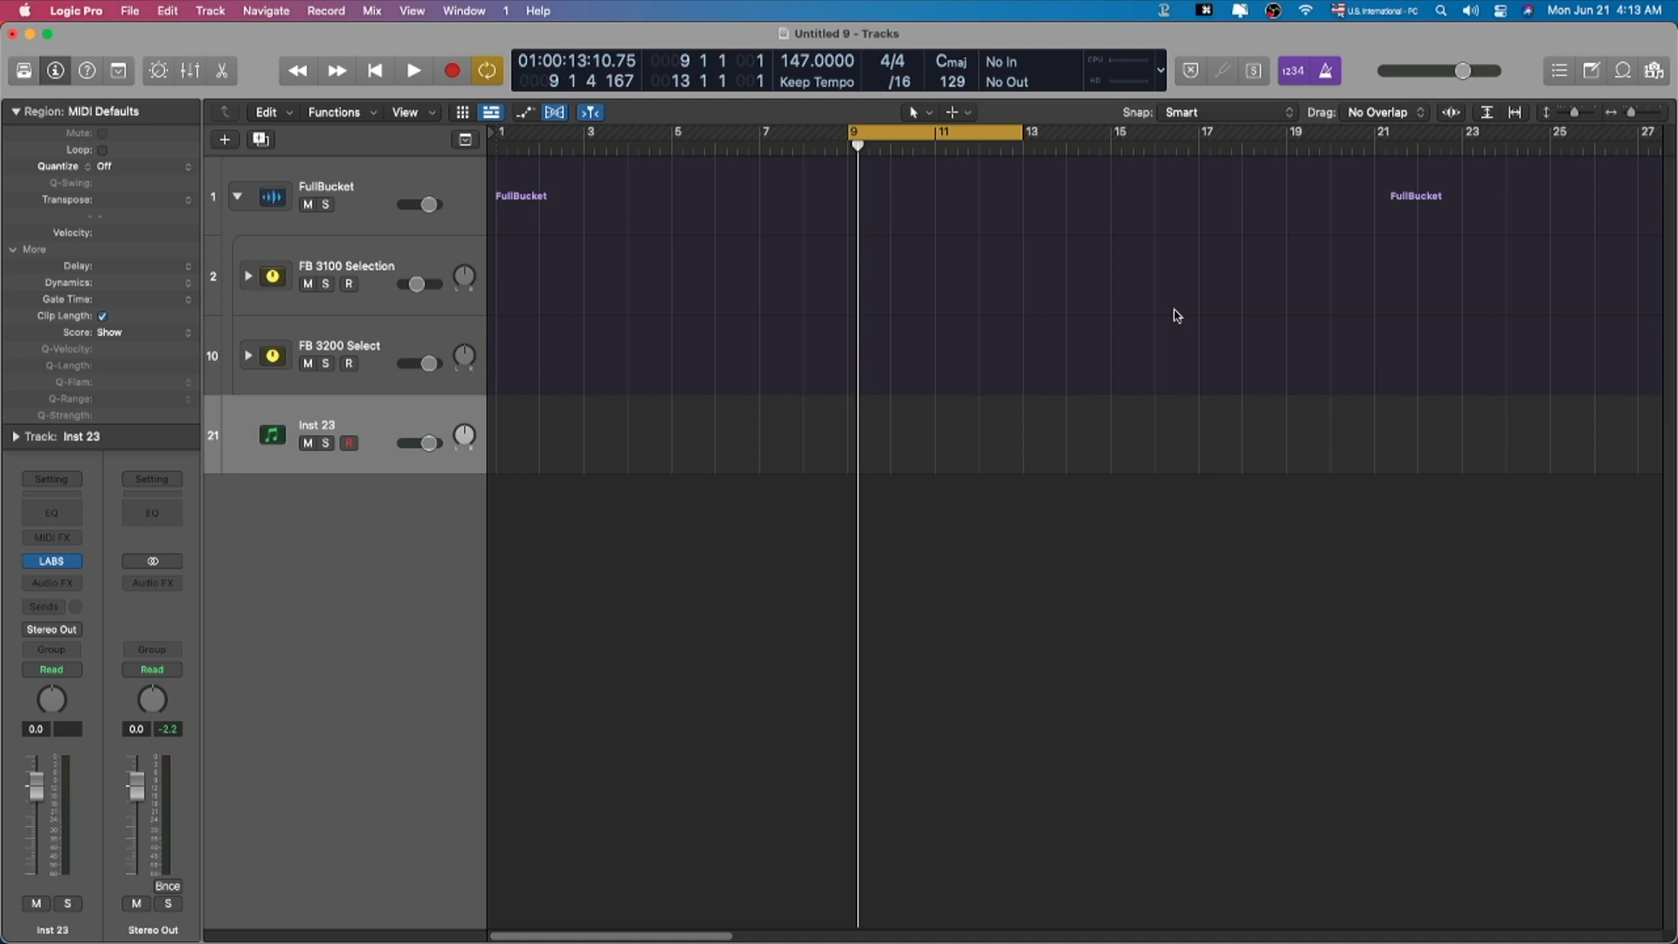
{"action": "left_click", "coordinate": [54, 564]}
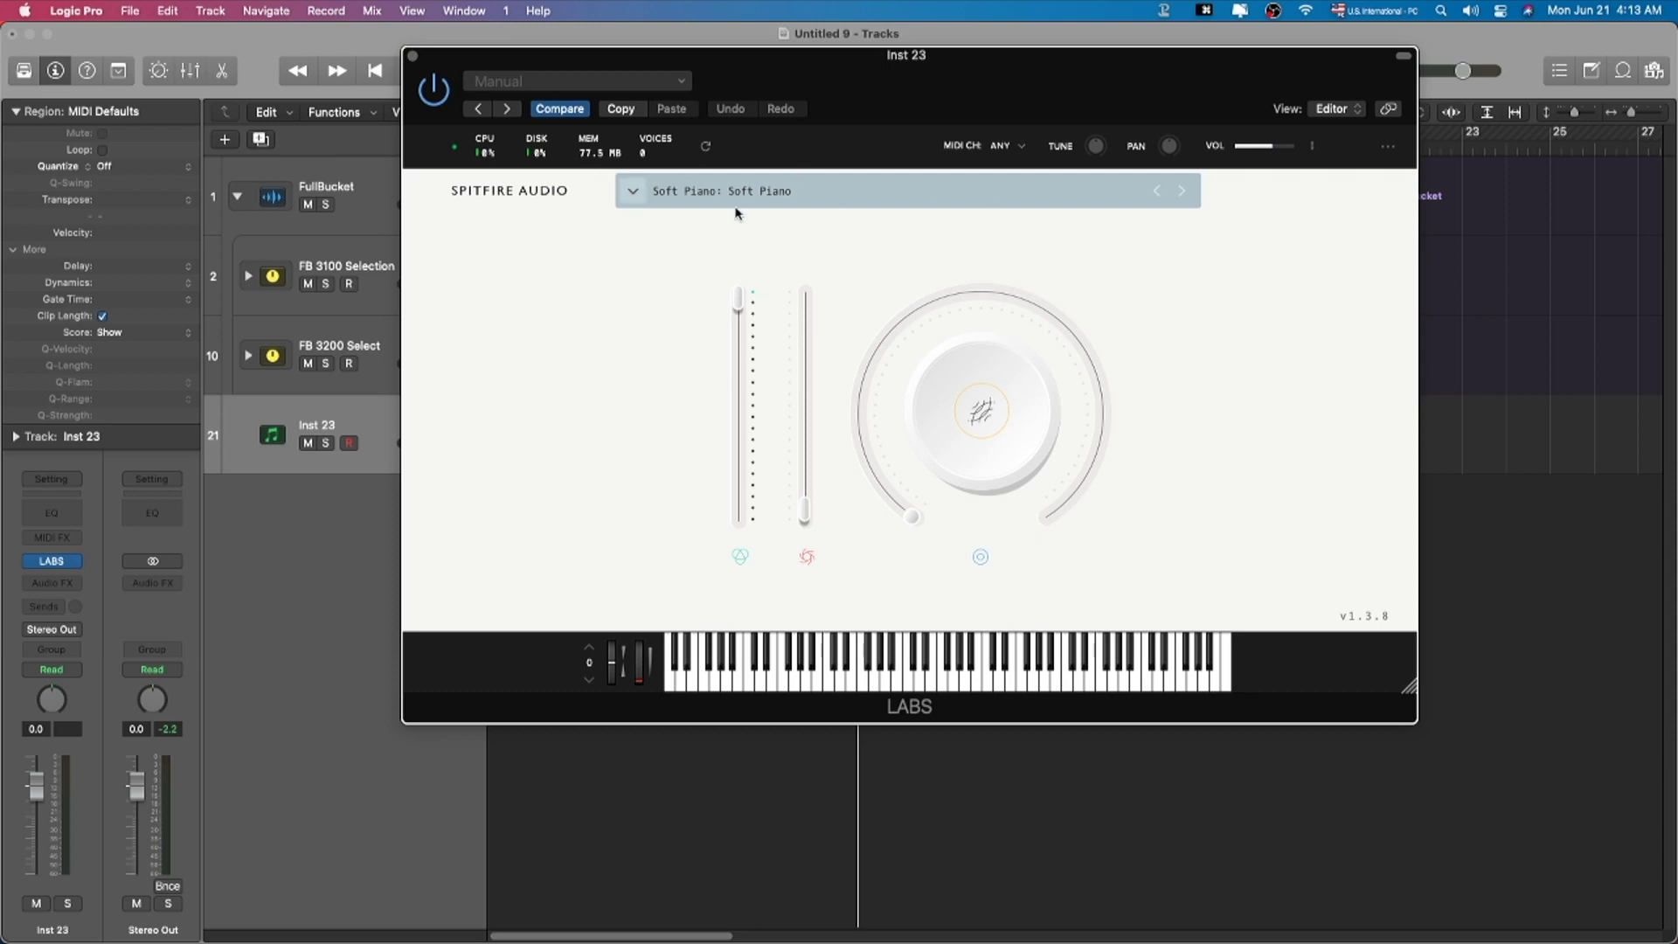
Step: Launch the Spitfire Audio app, scroll through its LABS product catalogue, then close it
{"action": "mouse_move", "coordinate": [821, 939]}
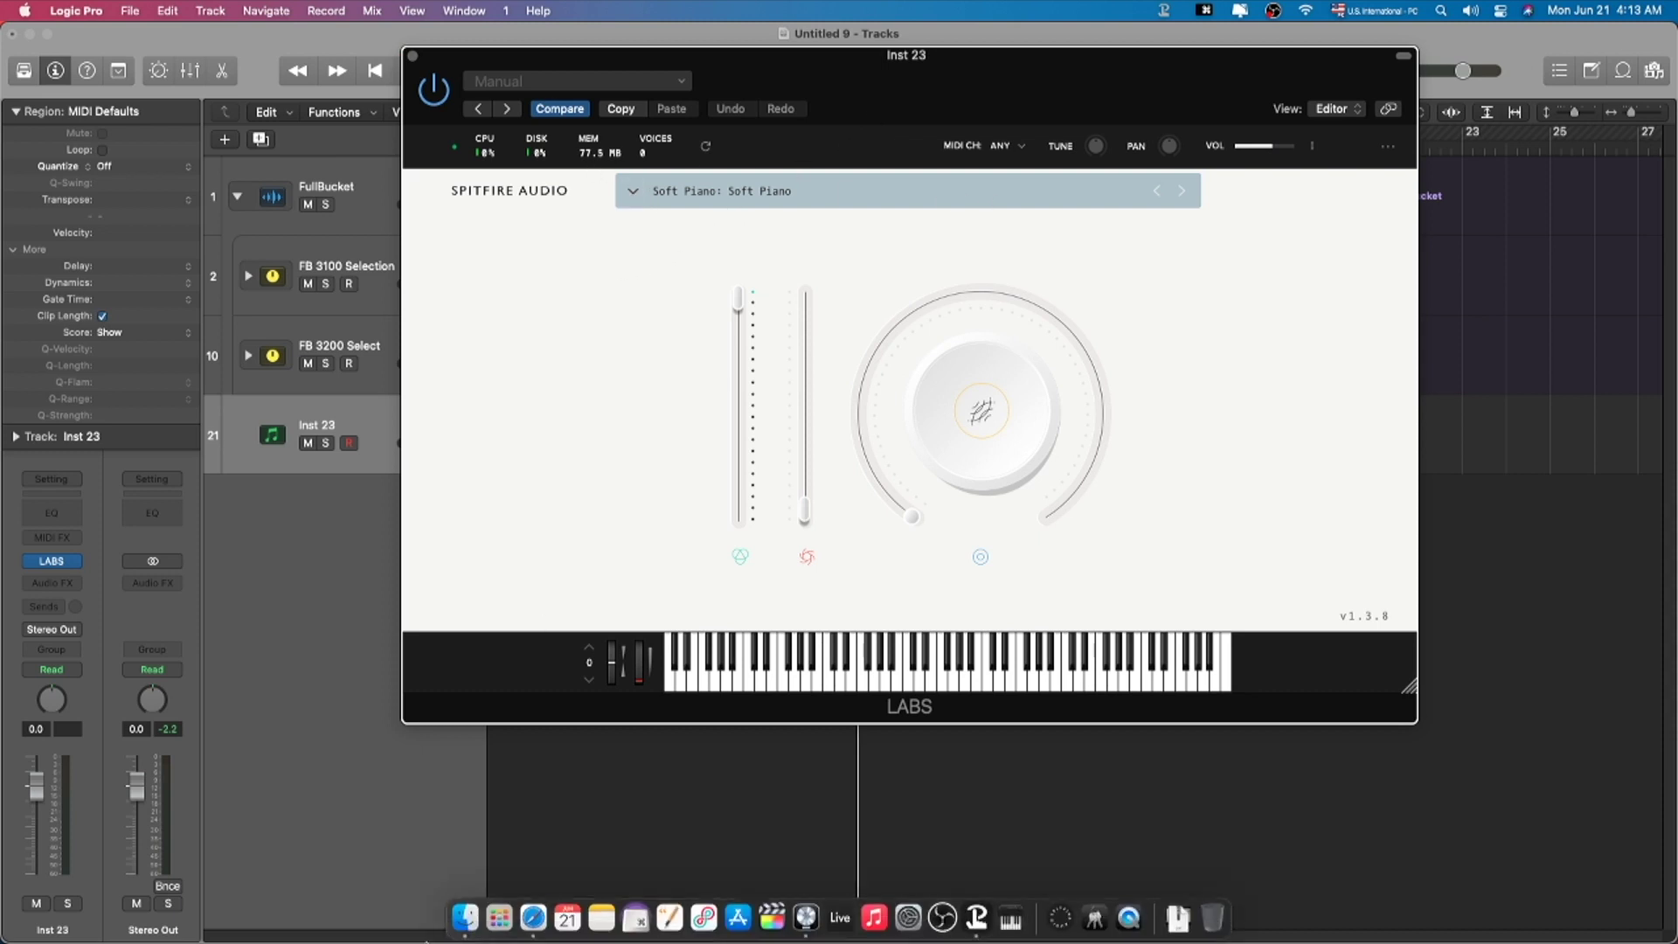
{"action": "left_click", "coordinate": [1061, 932]}
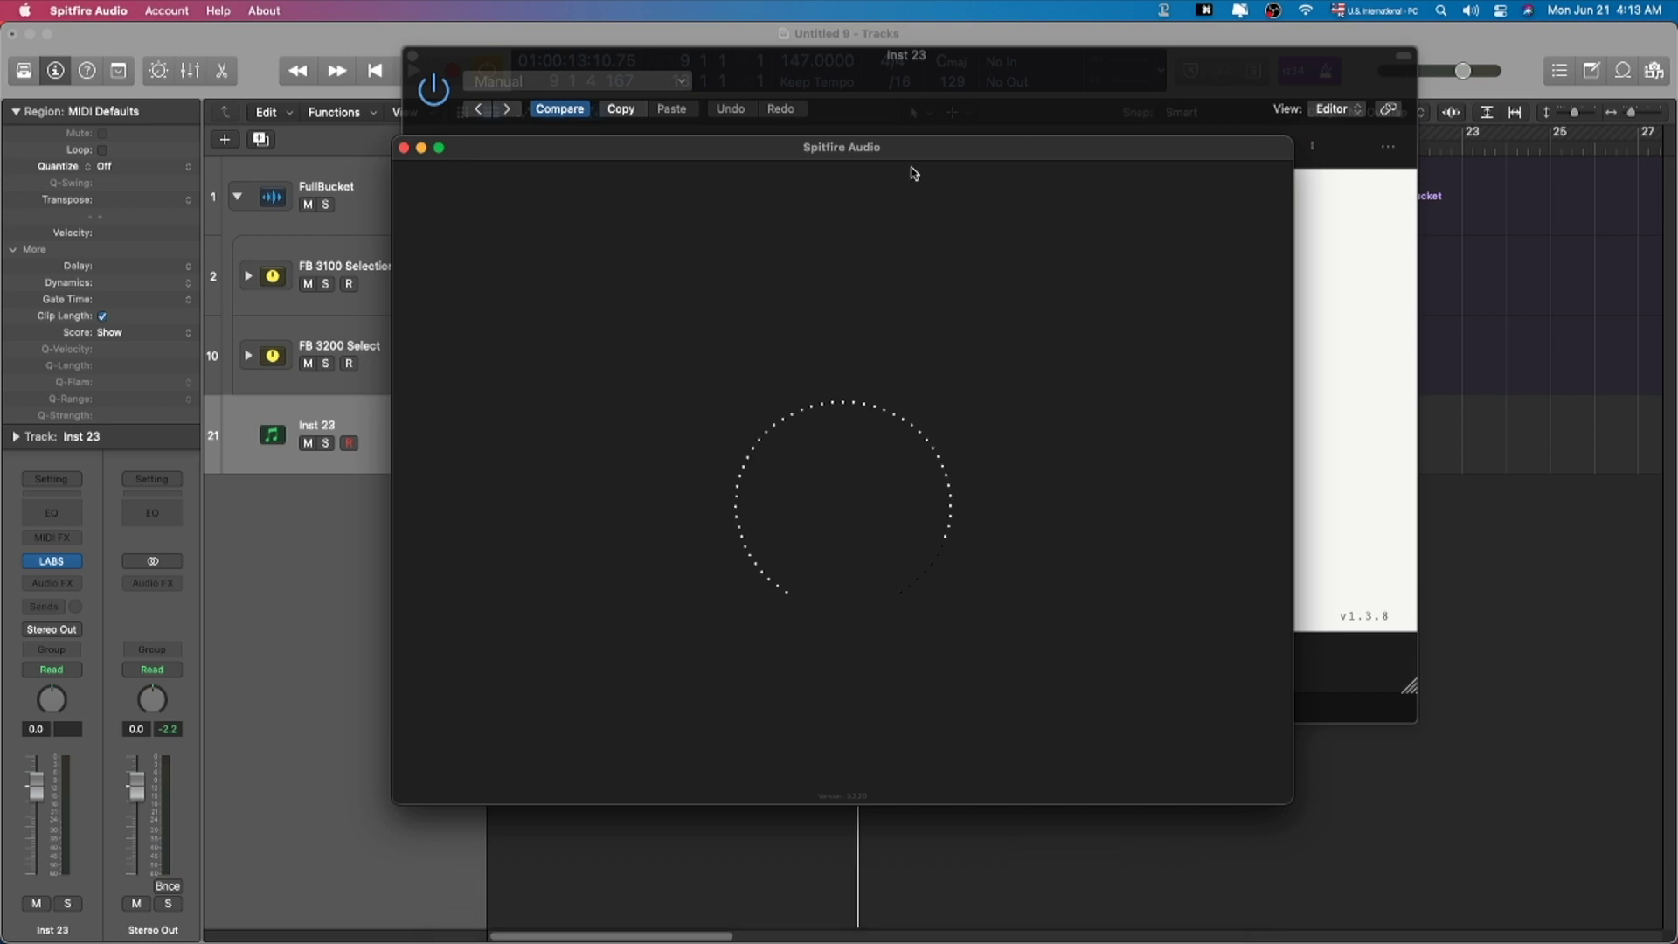
{"action": "left_click_drag", "start_coordinate": [888, 138], "coordinate": [847, 291]}
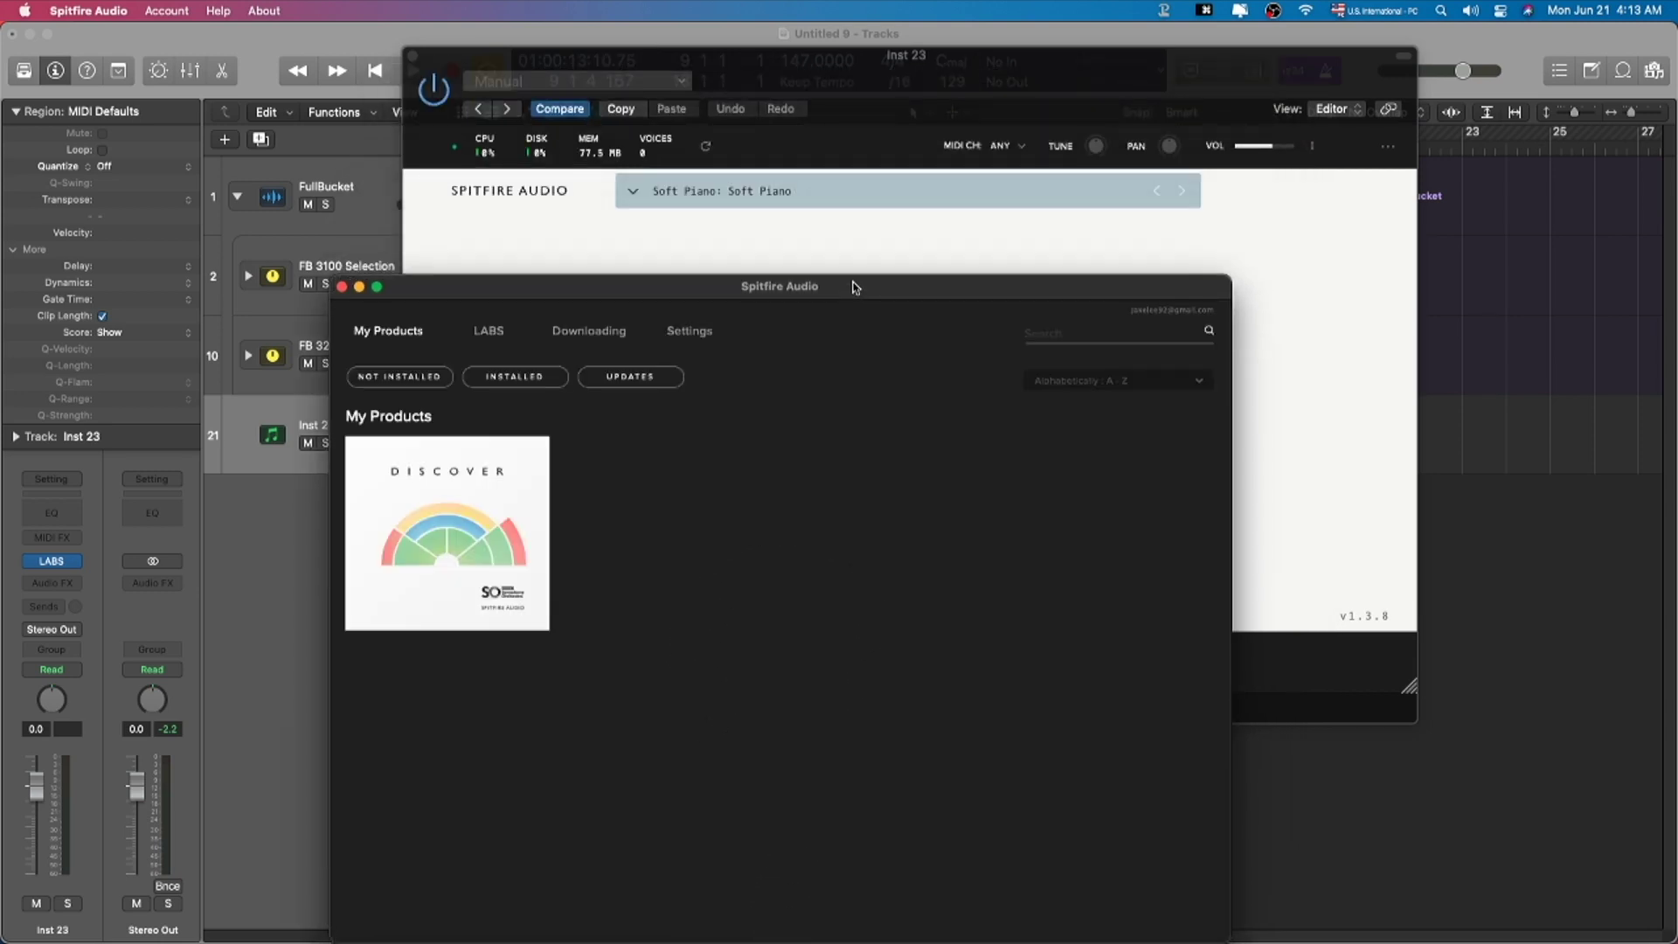
{"action": "left_click", "coordinate": [504, 333]}
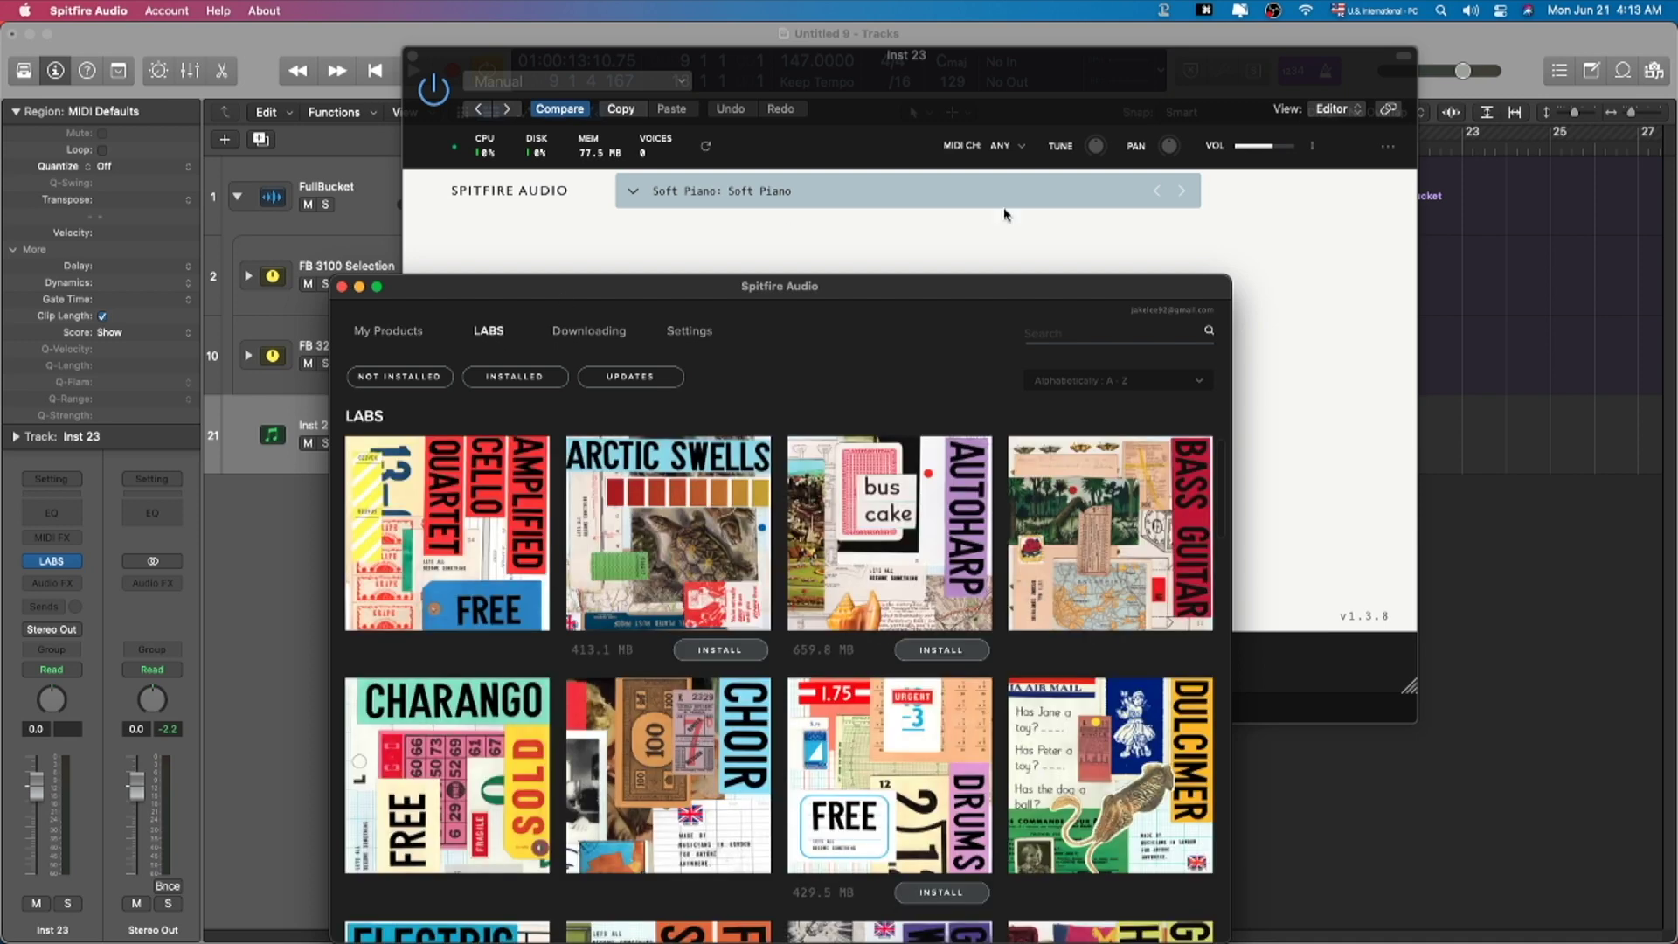
{"action": "left_click_drag", "start_coordinate": [770, 292], "coordinate": [768, 191]}
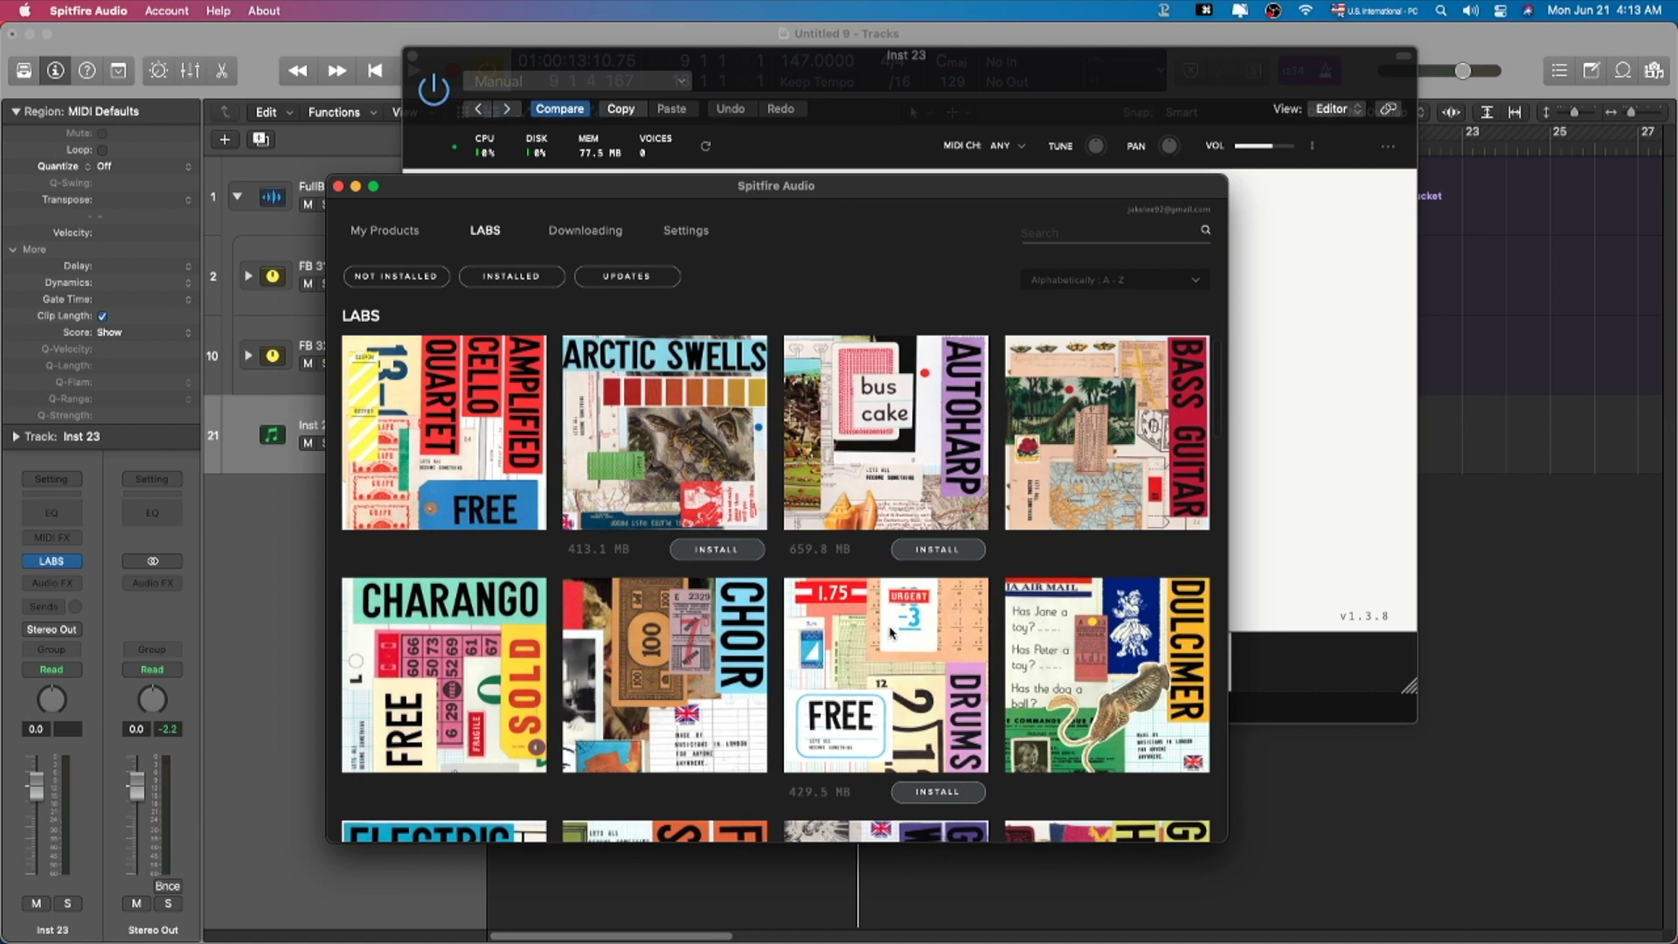
{"action": "scroll", "coordinate": [685, 600], "scroll_direction": "down", "scroll_amount": 1}
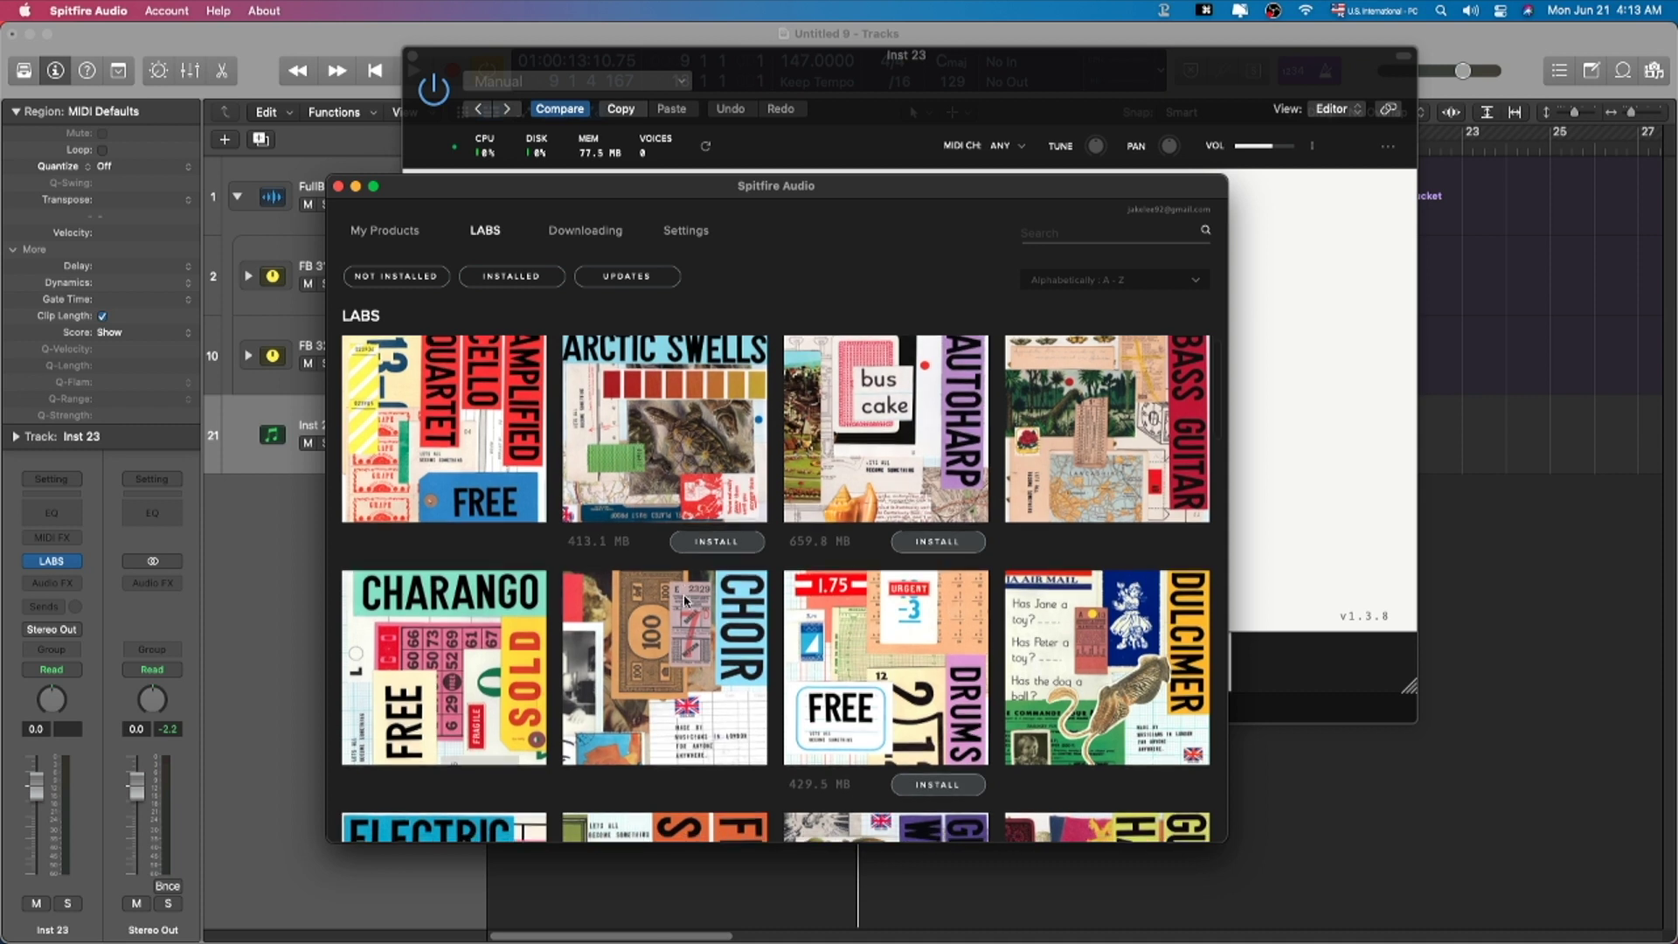
{"action": "scroll", "coordinate": [685, 600], "scroll_direction": "down", "scroll_amount": 10}
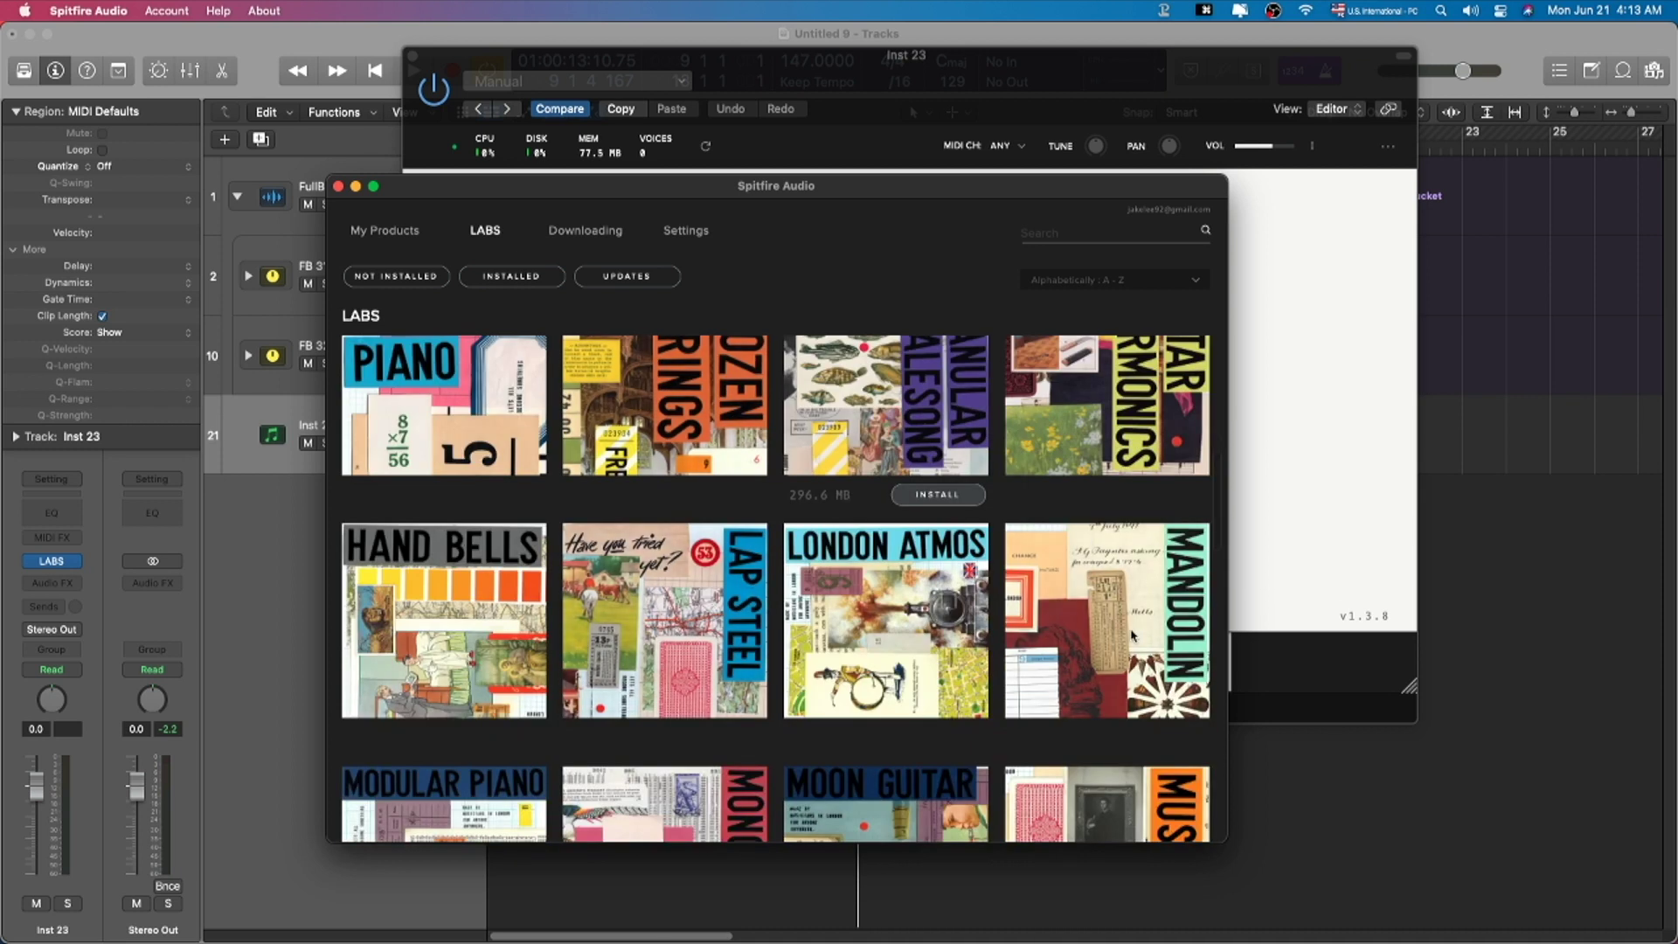
{"action": "scroll", "coordinate": [1057, 597], "scroll_direction": "down", "scroll_amount": 5}
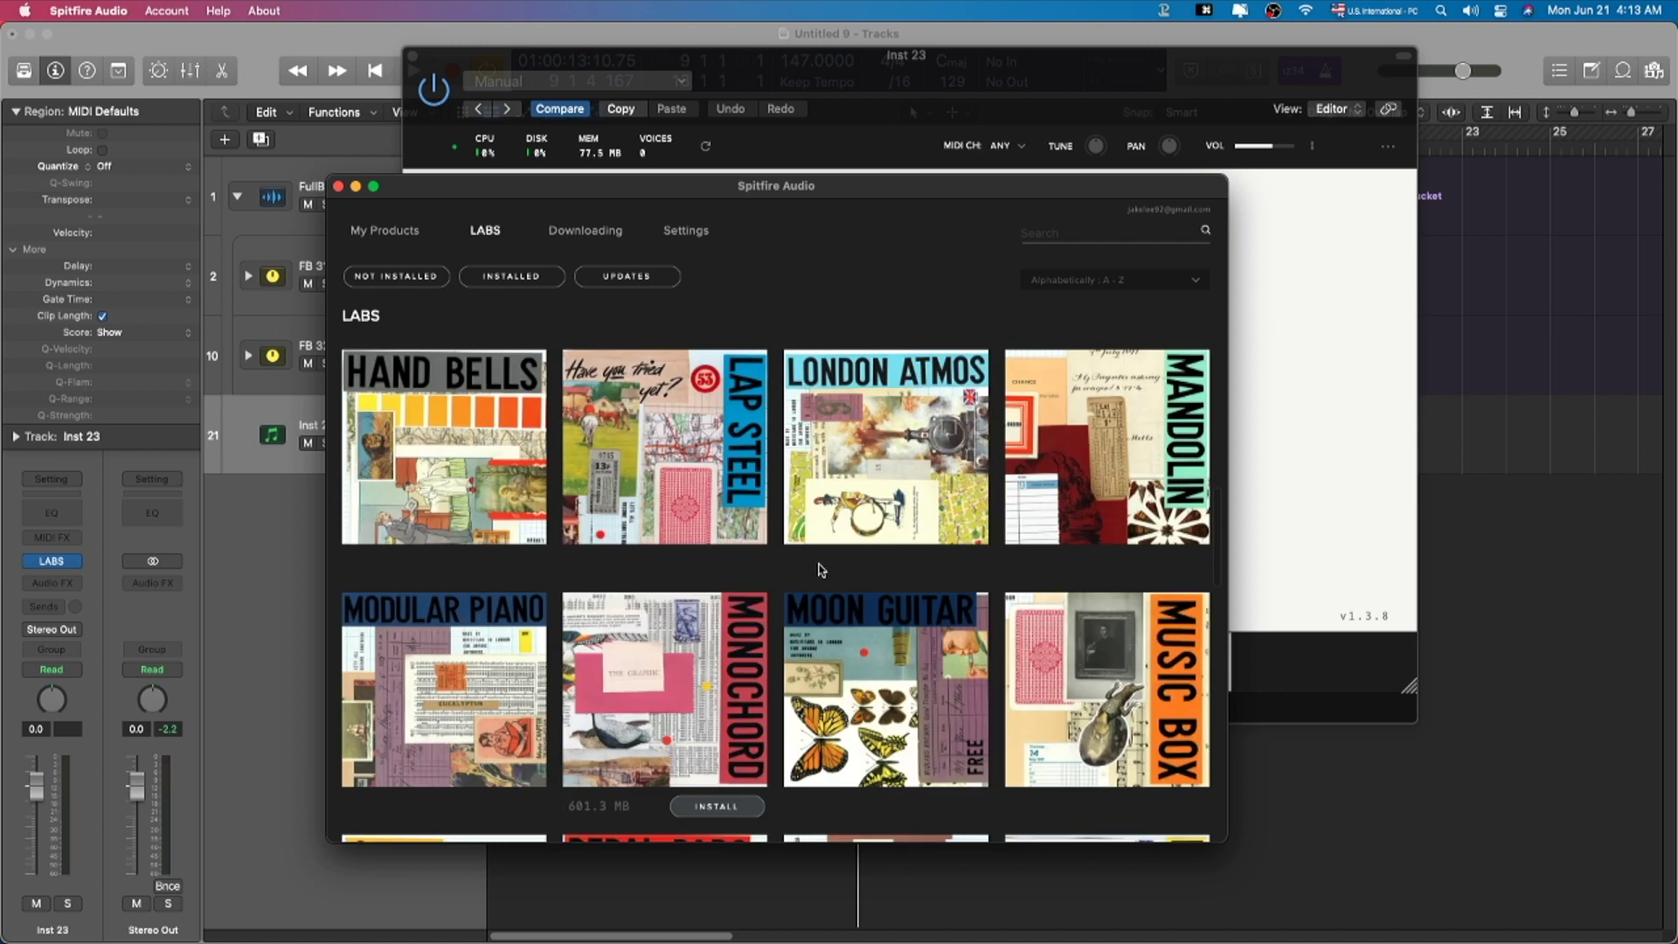
{"action": "scroll", "coordinate": [828, 565], "scroll_direction": "down", "scroll_amount": 2}
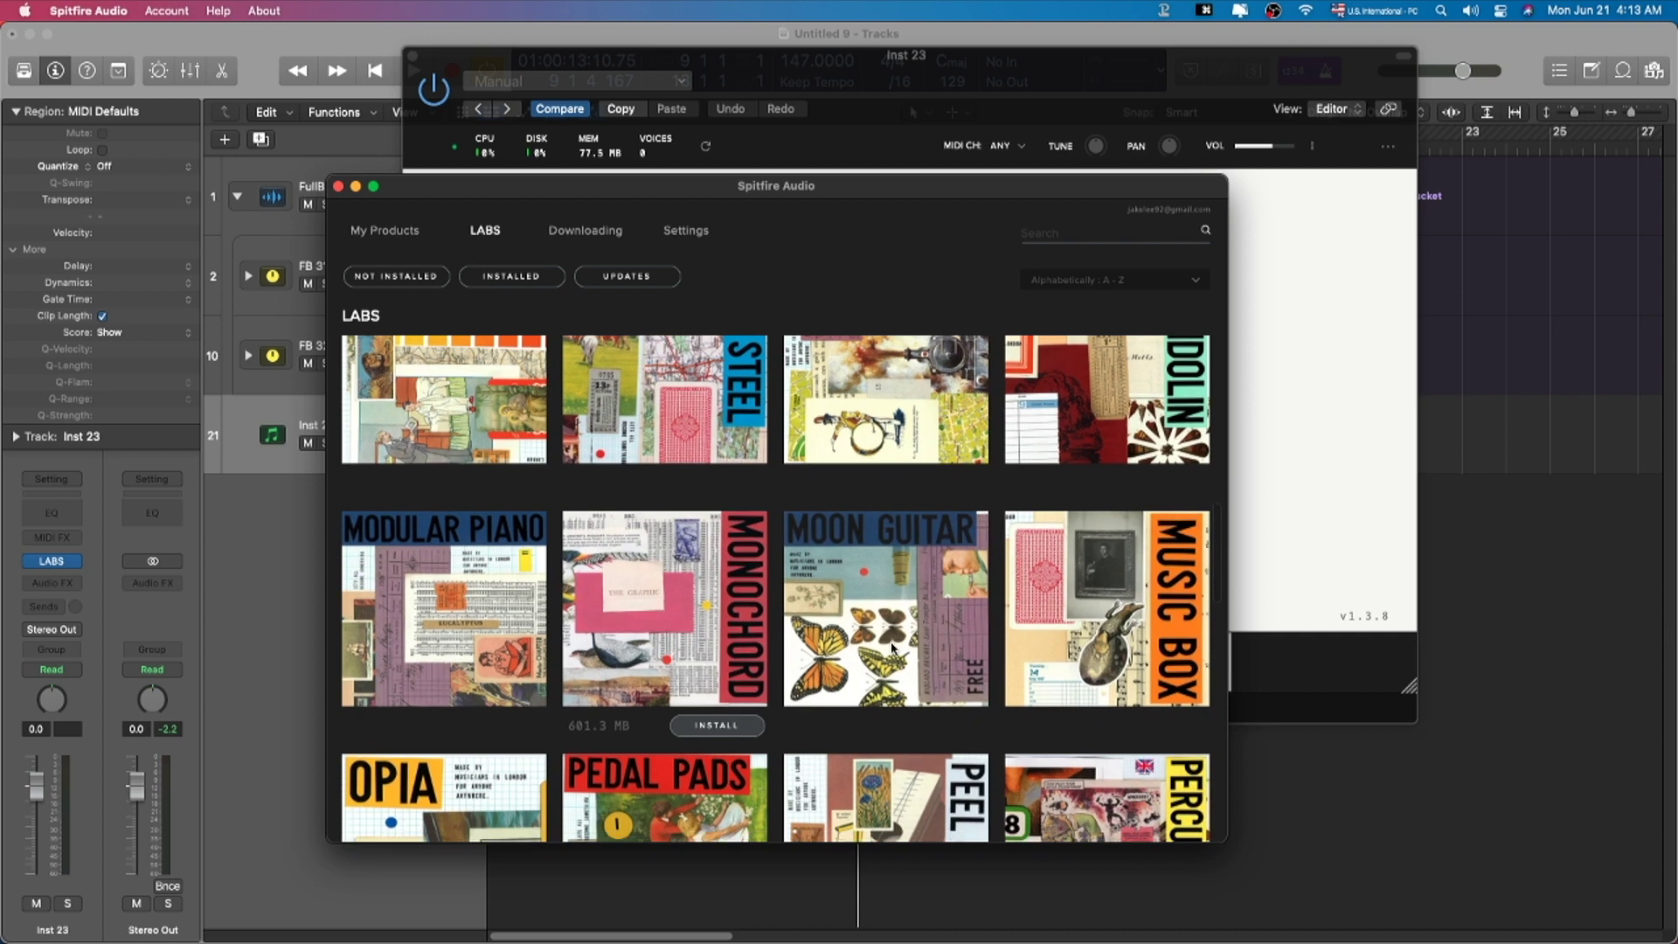
{"action": "scroll", "coordinate": [892, 648], "scroll_direction": "up", "scroll_amount": 10}
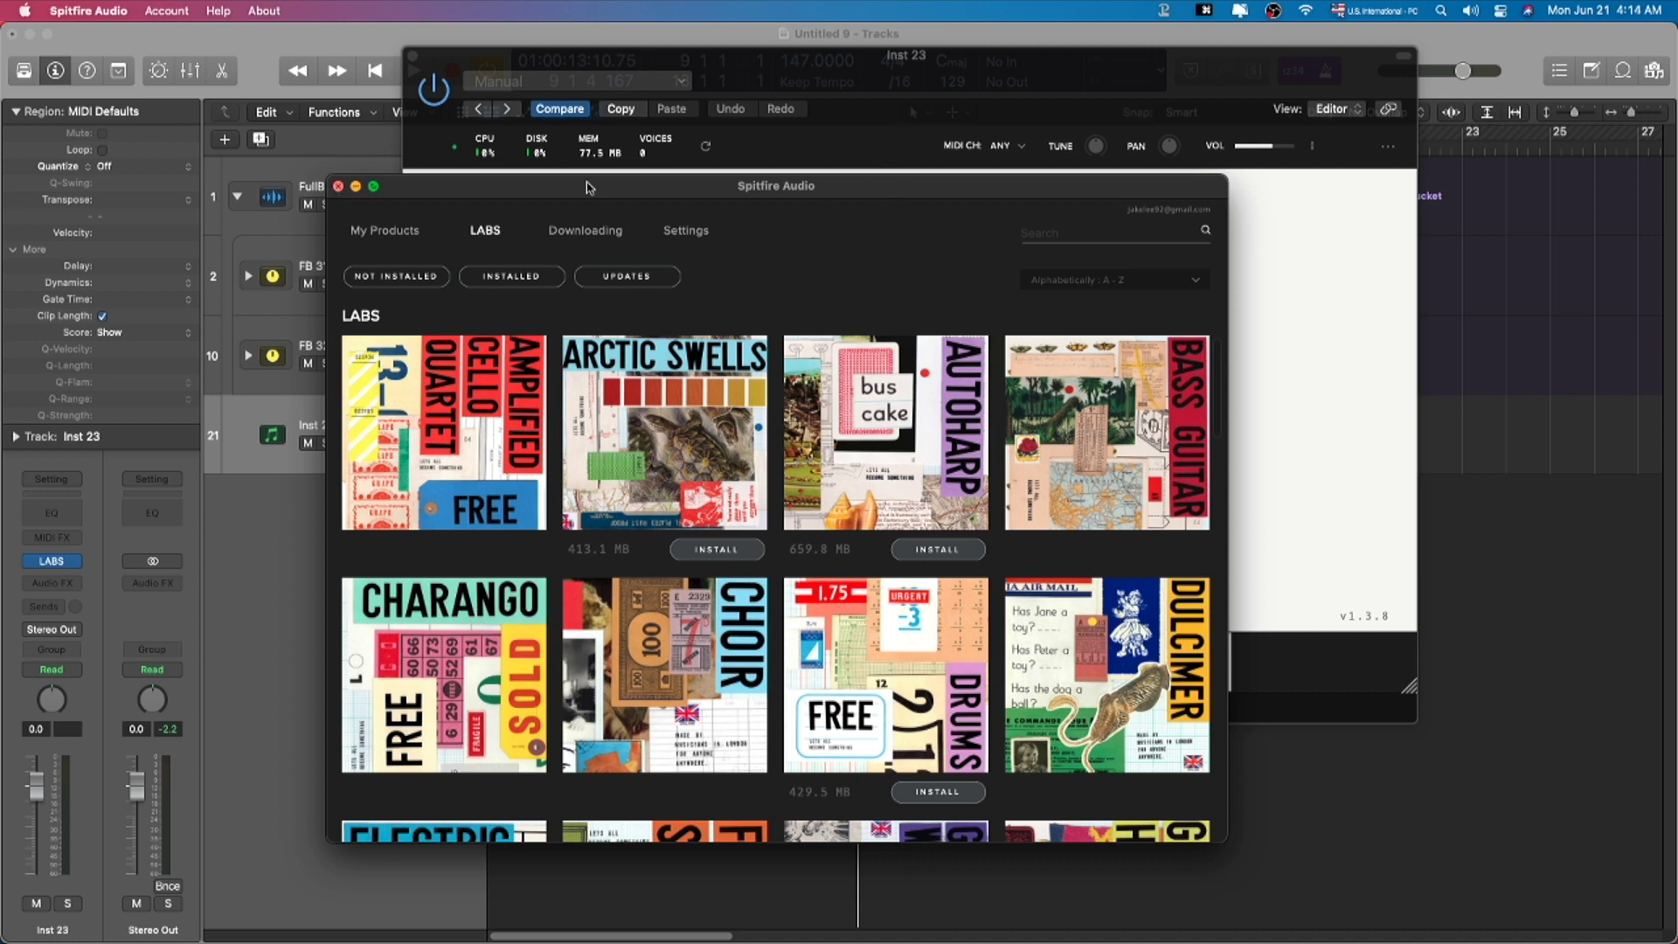
{"action": "left_click", "coordinate": [338, 186]}
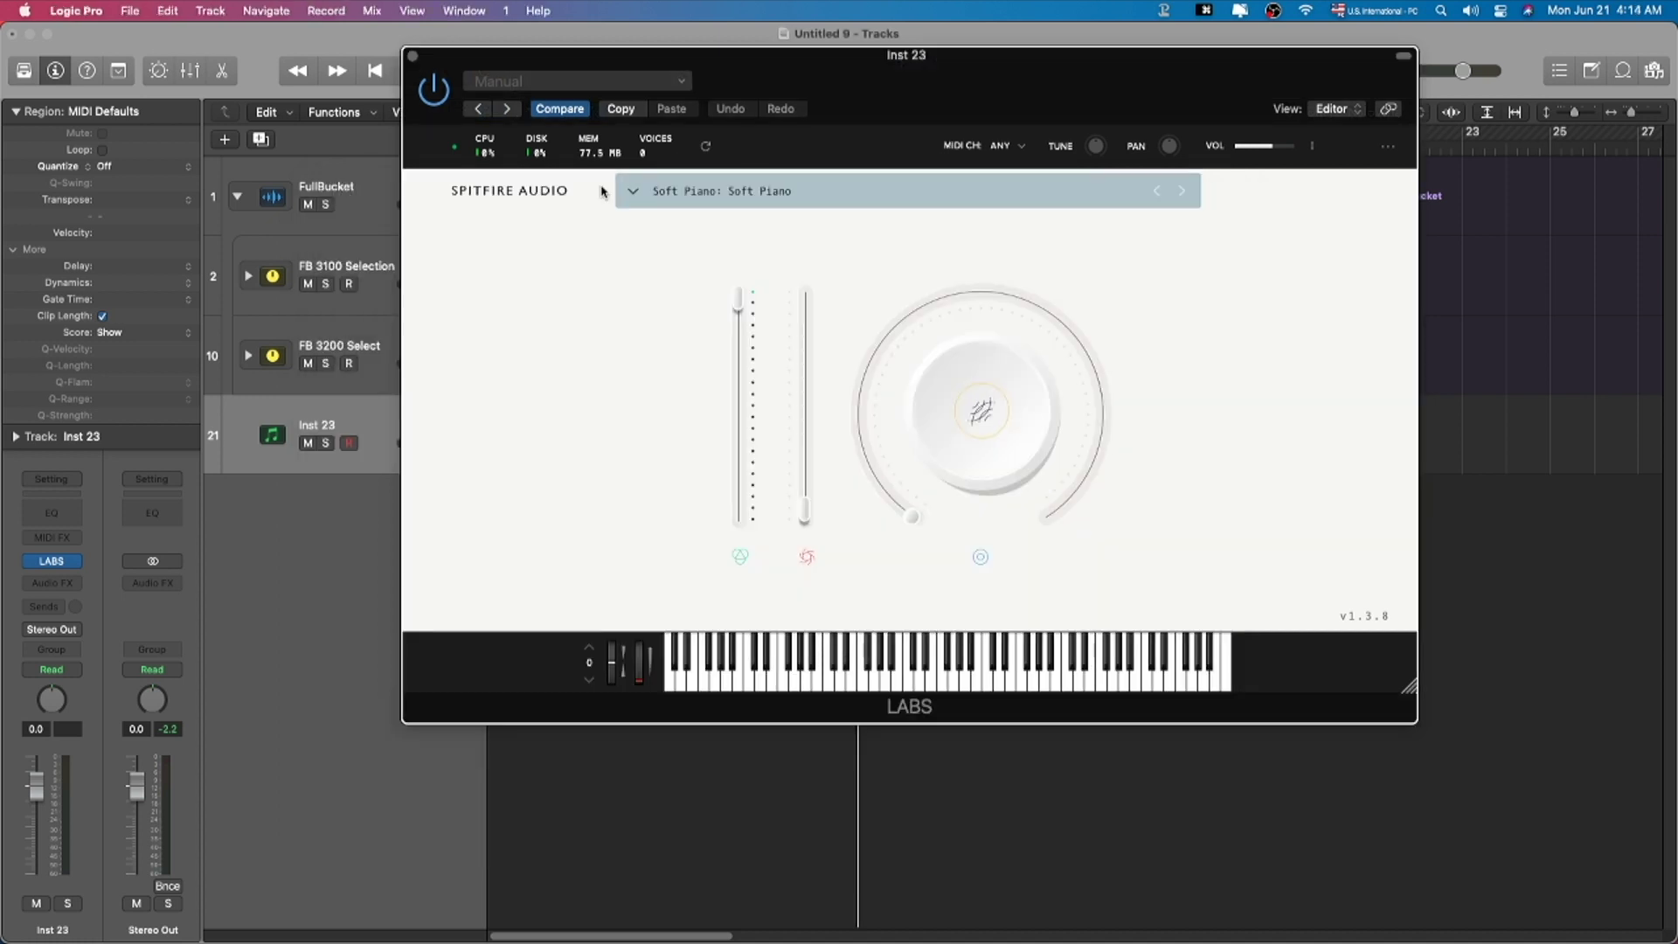
Step: Load the LABS Synth preset Oseny on Inst 23 and lower its track volume
{"action": "left_click", "coordinate": [644, 193]}
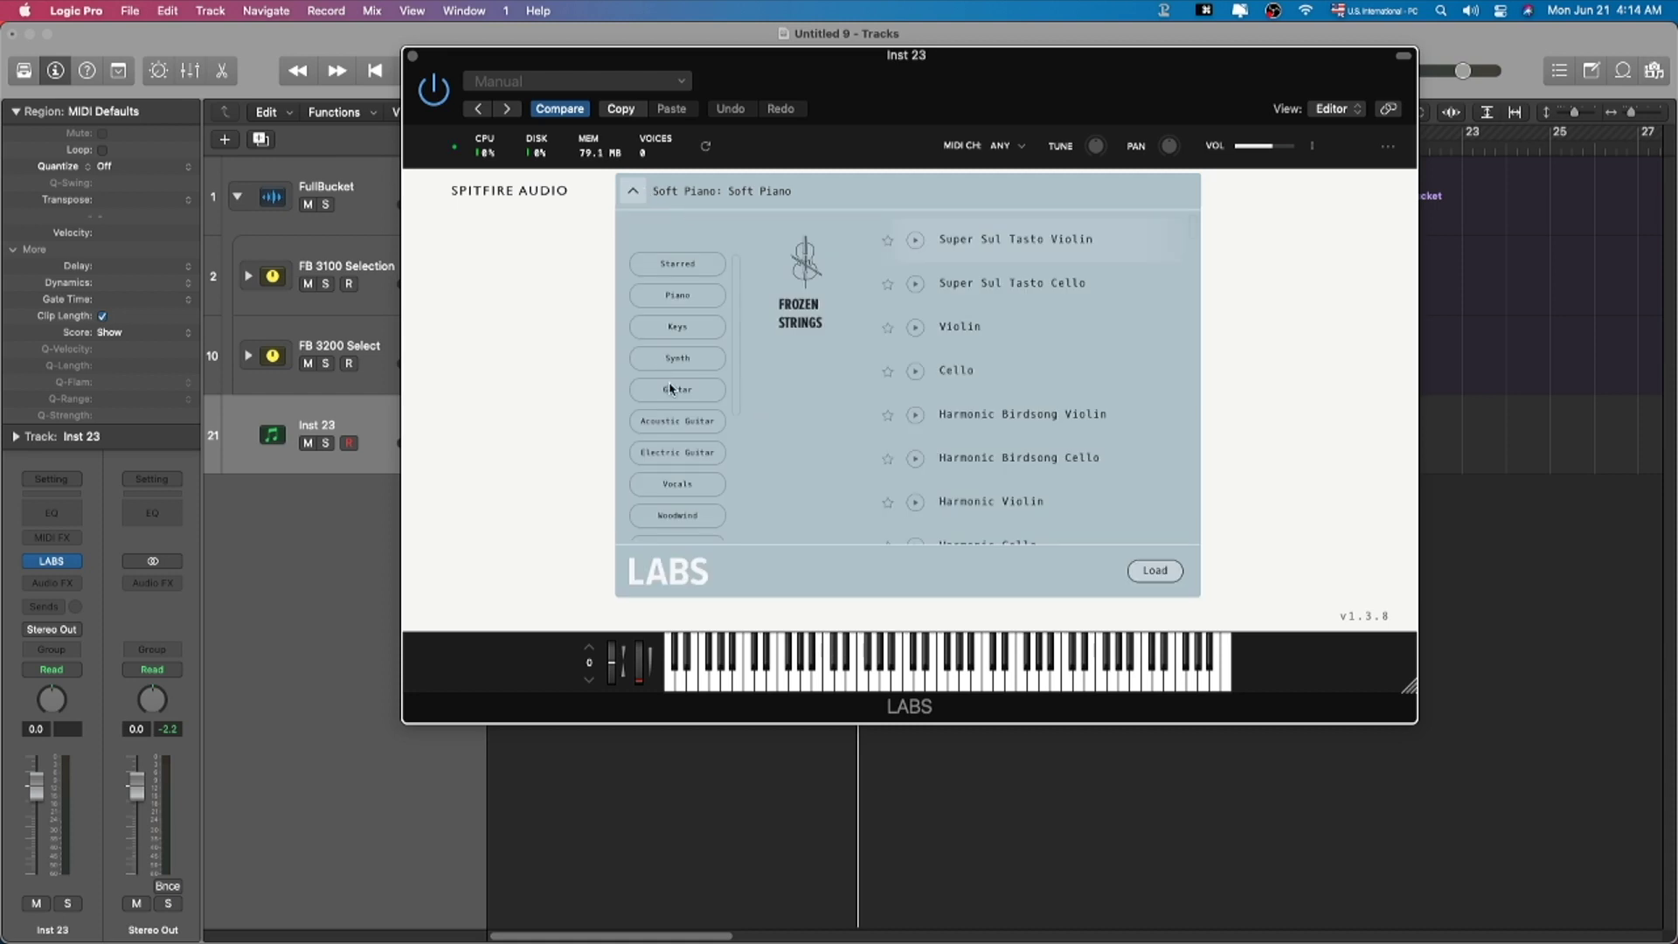
{"action": "left_click", "coordinate": [686, 356]}
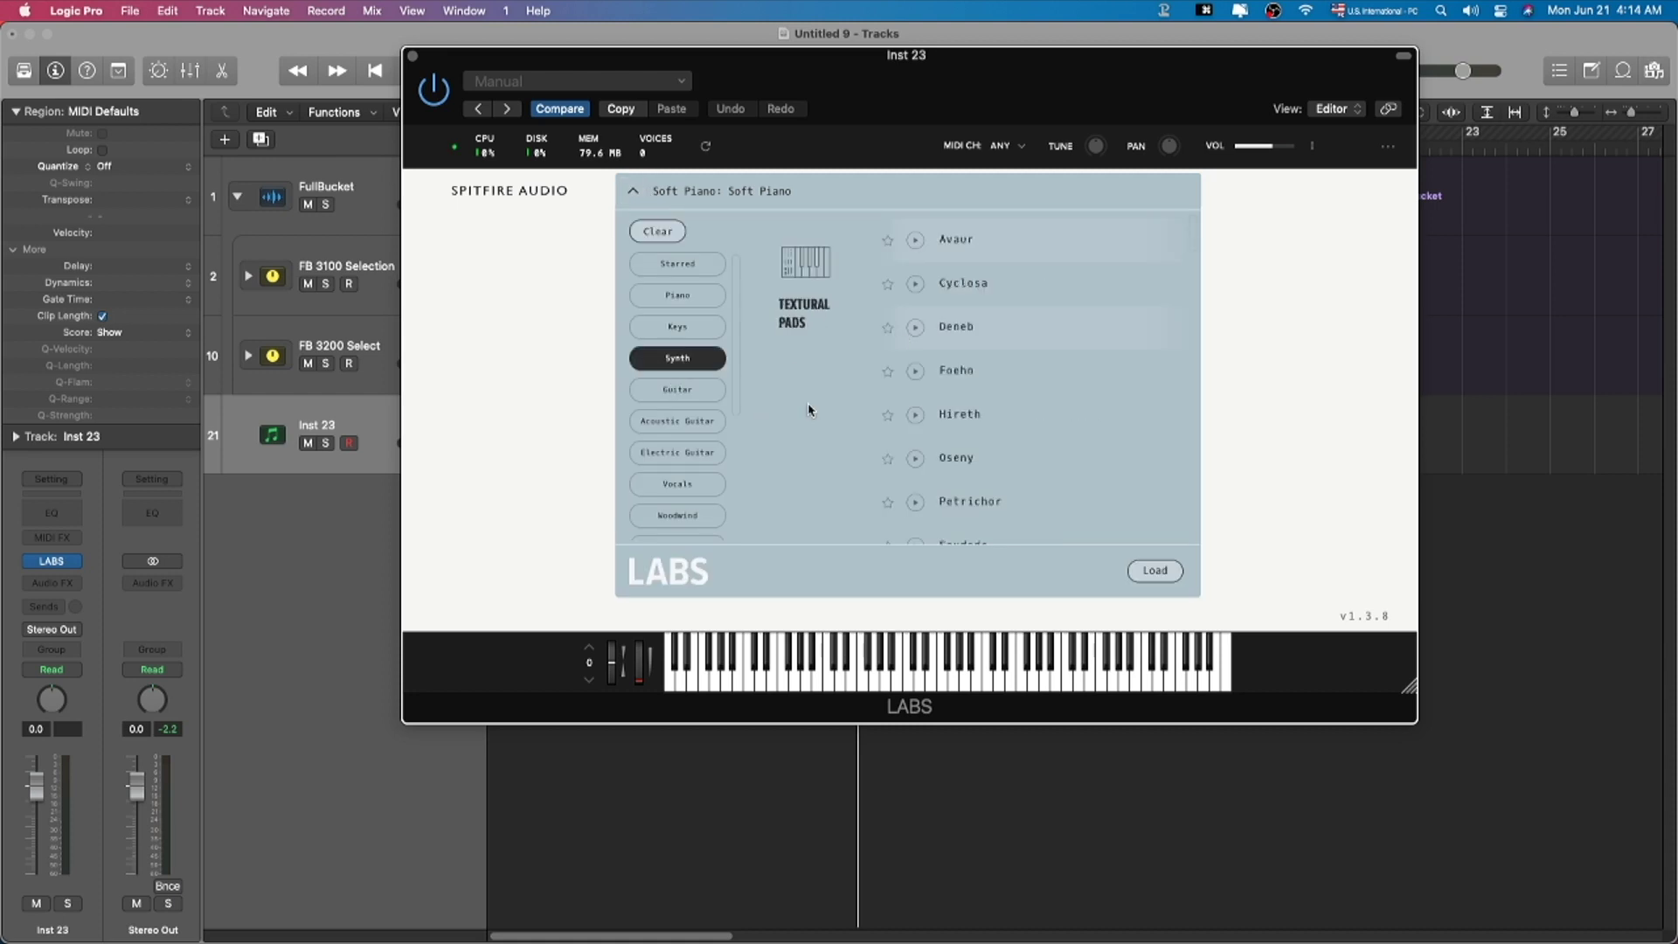
{"action": "scroll", "coordinate": [1001, 370], "scroll_direction": "down", "scroll_amount": 2}
{"action": "double_click", "coordinate": [1009, 376]}
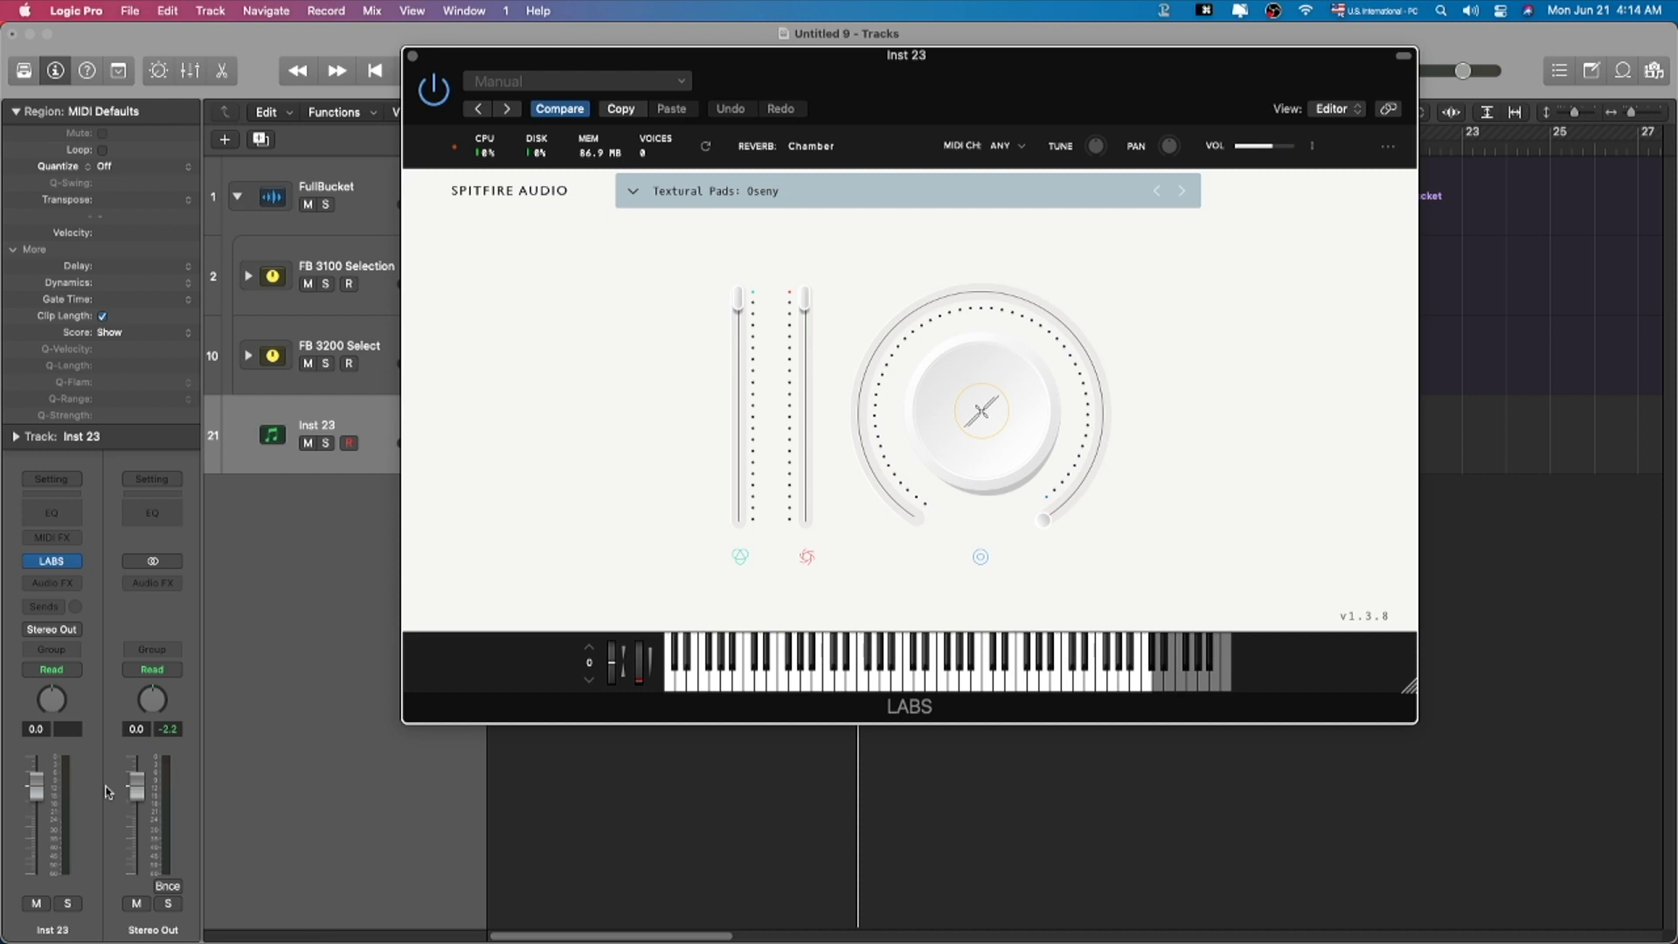
{"action": "left_click_drag", "start_coordinate": [31, 826], "coordinate": [36, 830]}
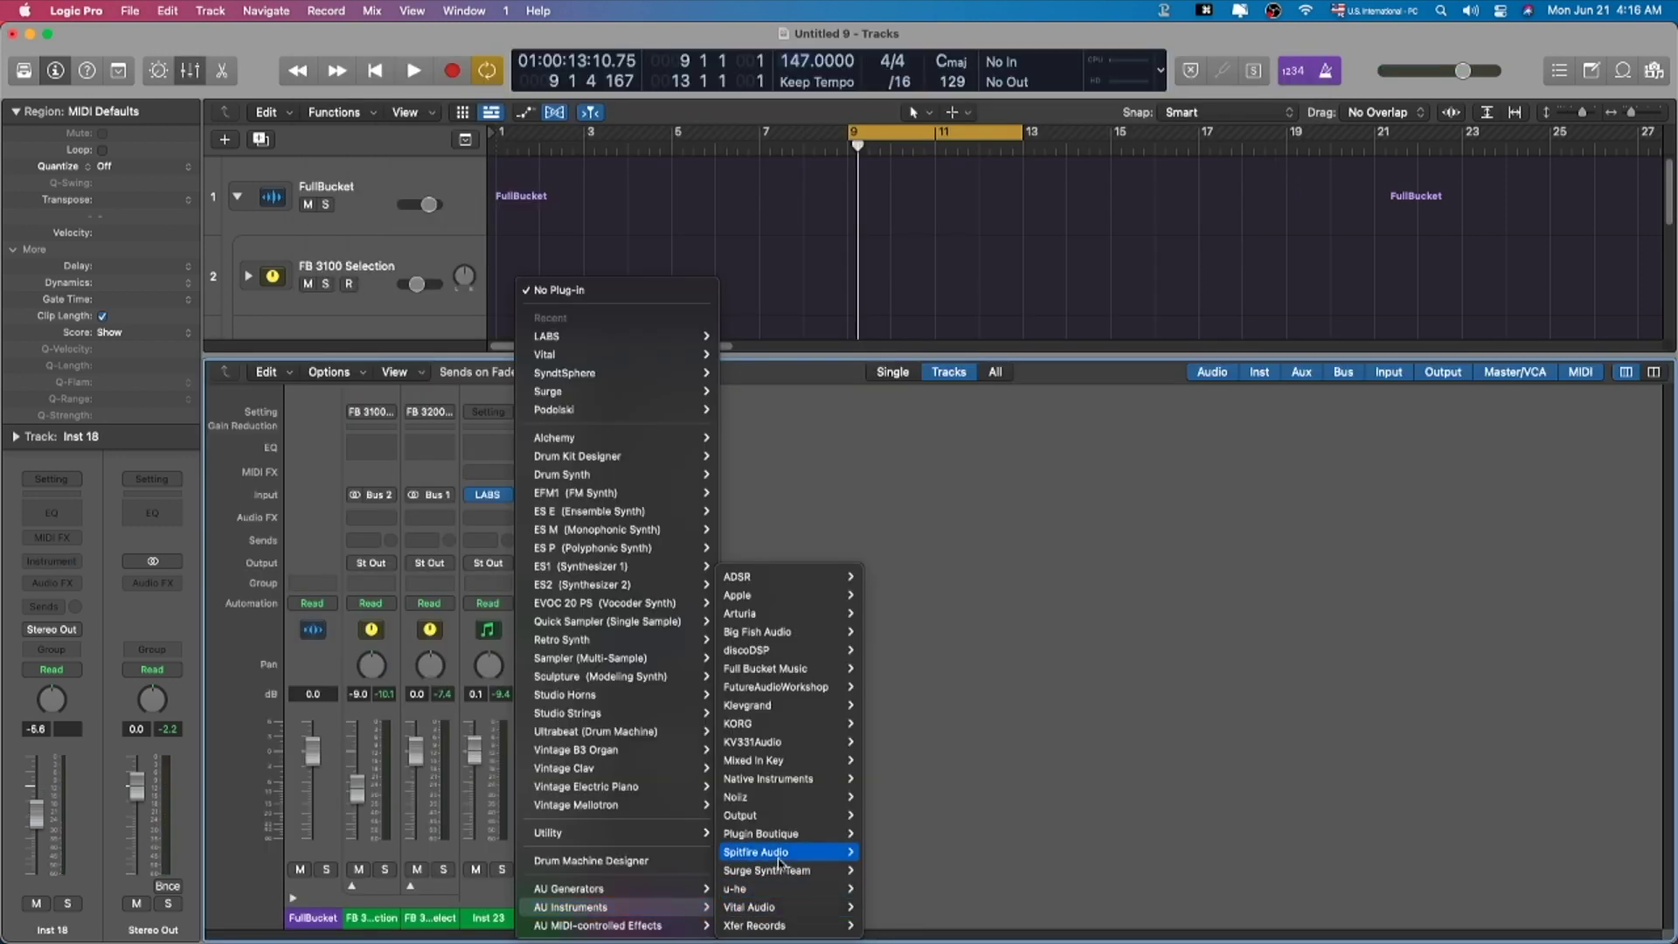
Step: Load Kontakt from AU Instruments > Native Instruments as the Inst 18 instrument
{"action": "mouse_move", "coordinate": [817, 726]}
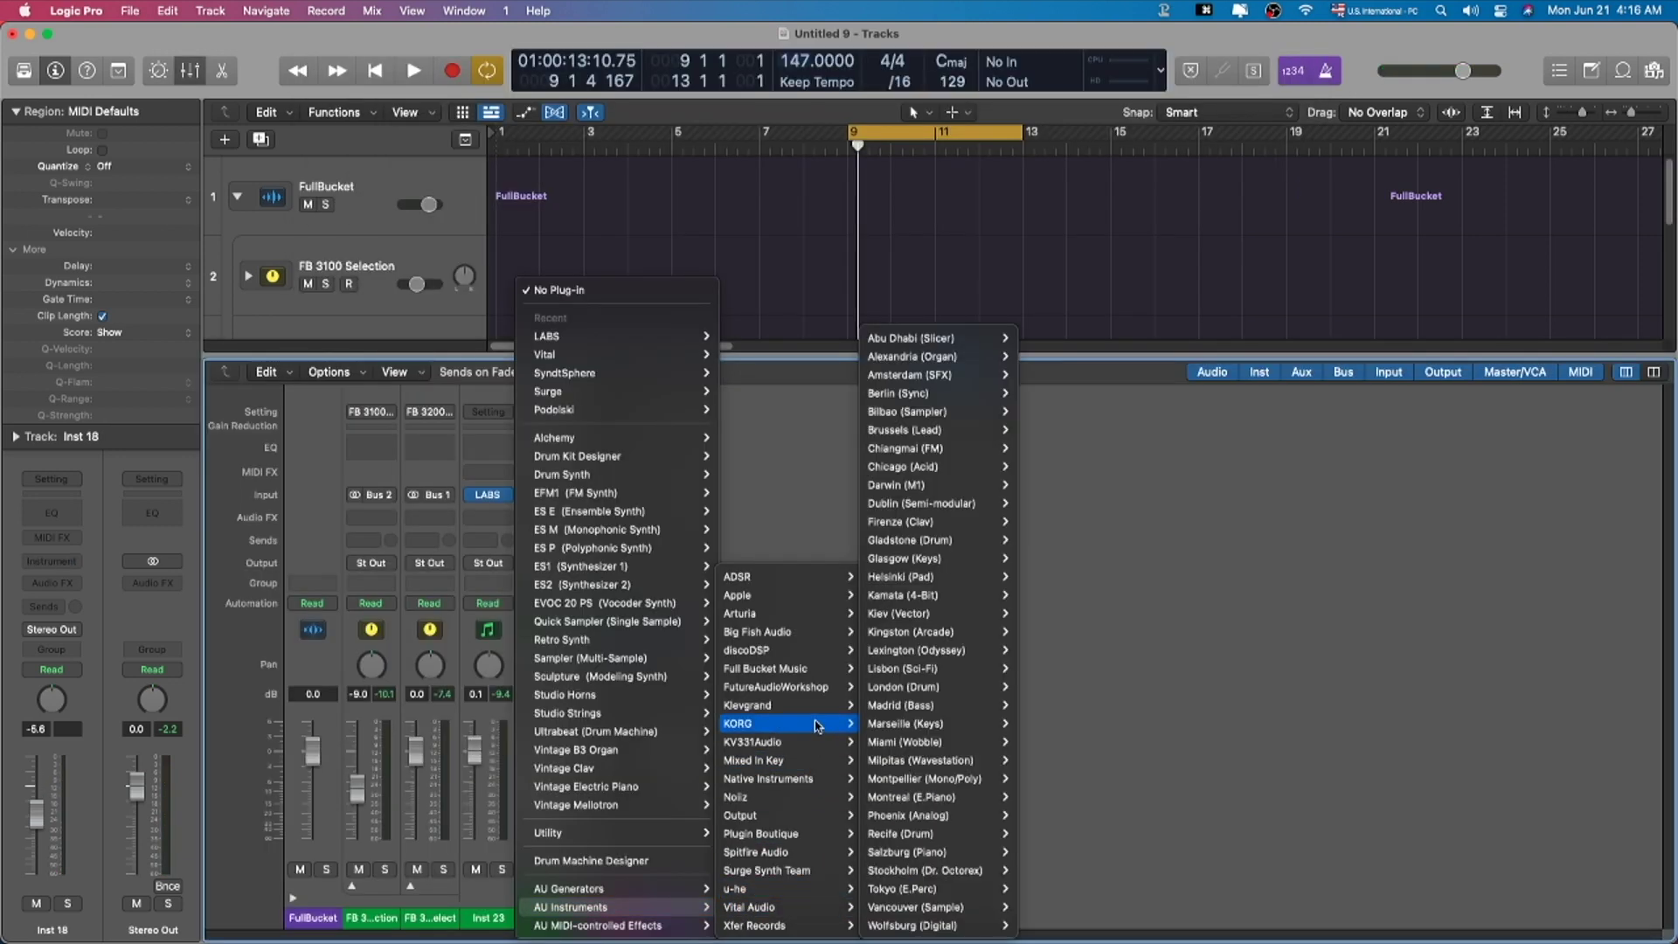
{"action": "mouse_move", "coordinate": [812, 820]}
{"action": "mouse_move", "coordinate": [830, 774]}
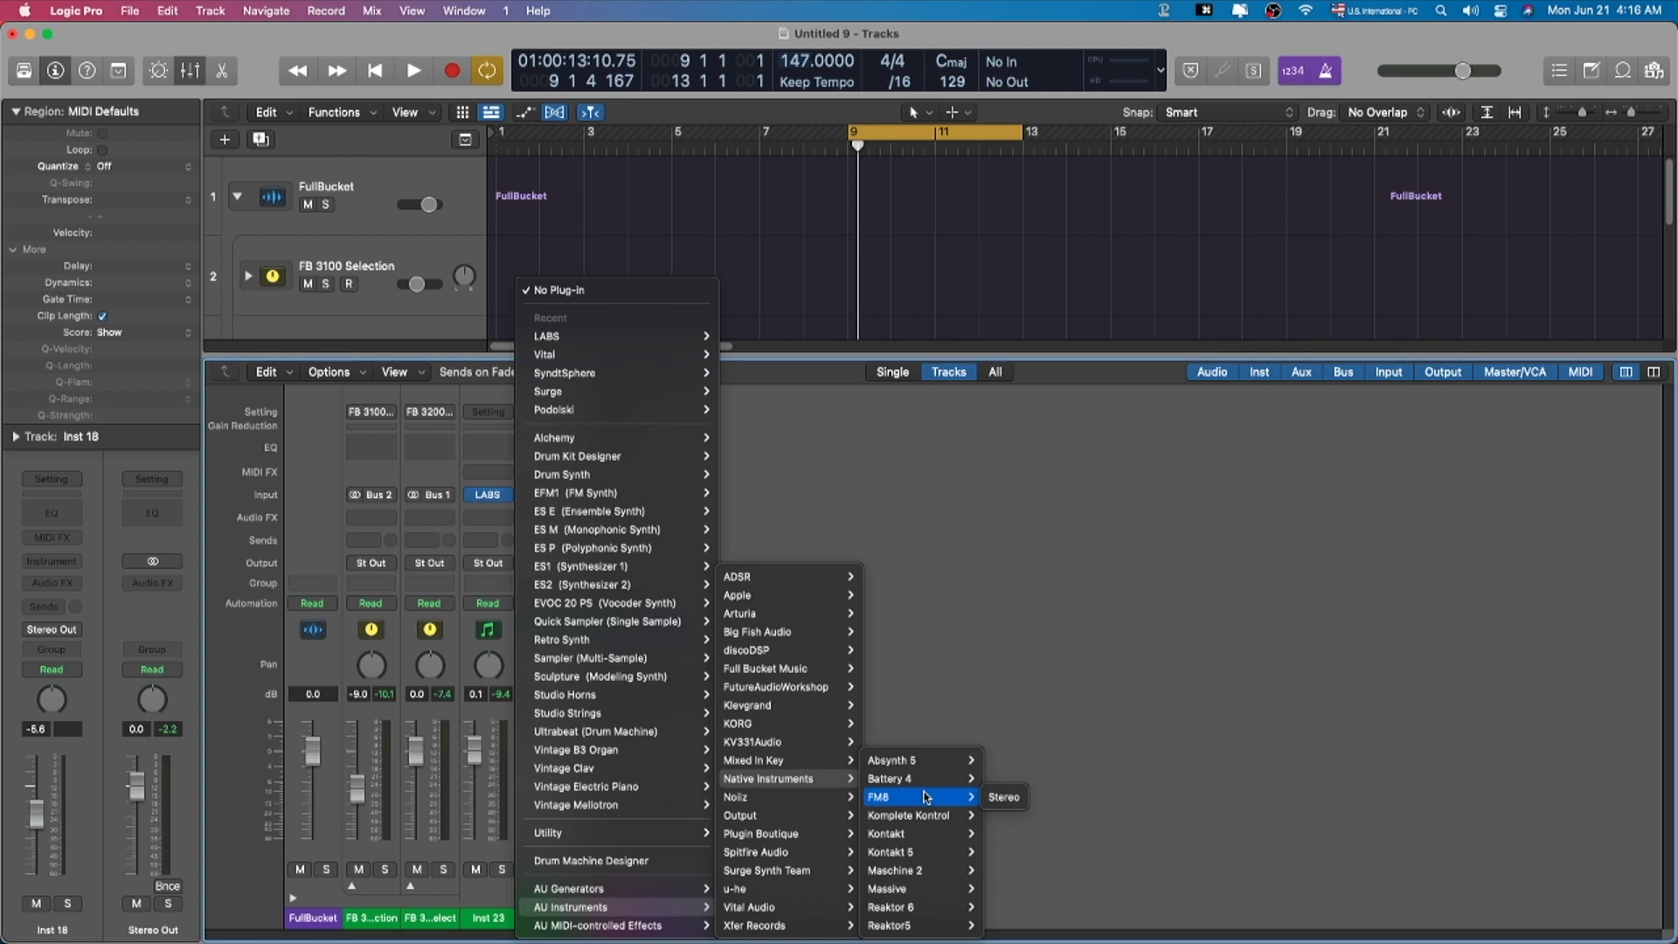
{"action": "left_click", "coordinate": [919, 832]}
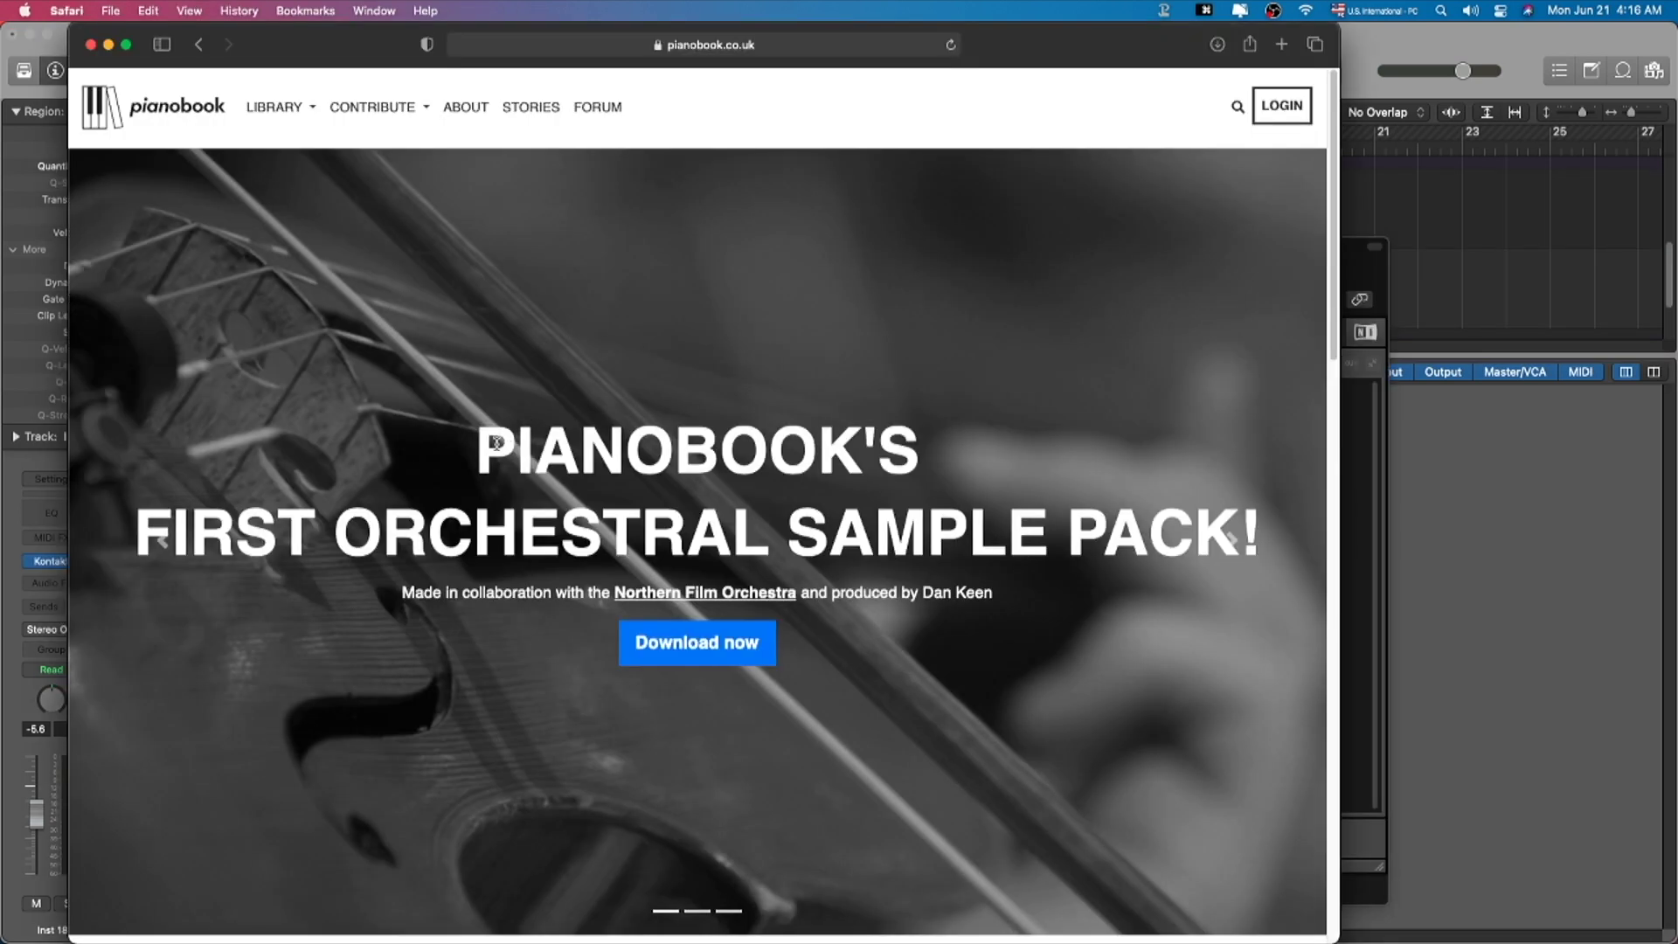
Step: Go to the PADS & SYNTHS category of Pianobook's library
{"action": "left_click_drag", "start_coordinate": [483, 444], "coordinate": [884, 467]}
{"action": "left_click", "coordinate": [584, 477]}
{"action": "scroll", "coordinate": [611, 465], "scroll_direction": "down", "scroll_amount": 4}
{"action": "scroll", "coordinate": [593, 455], "scroll_direction": "up", "scroll_amount": 4}
{"action": "left_click", "coordinate": [298, 116]}
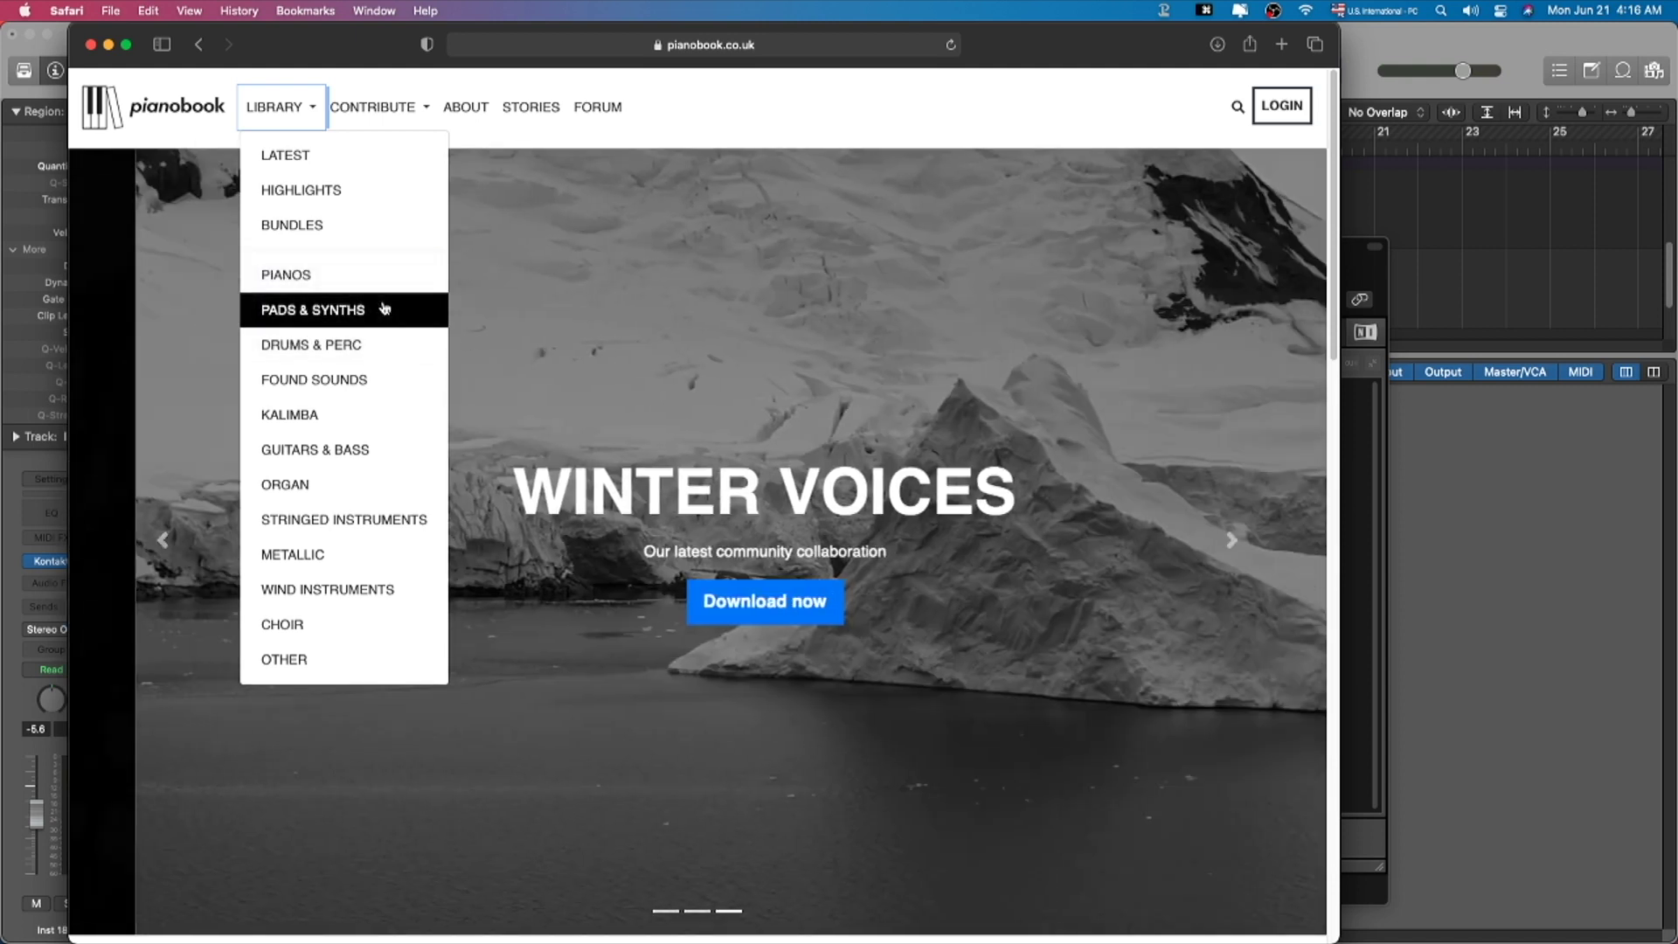
{"action": "left_click", "coordinate": [384, 308]}
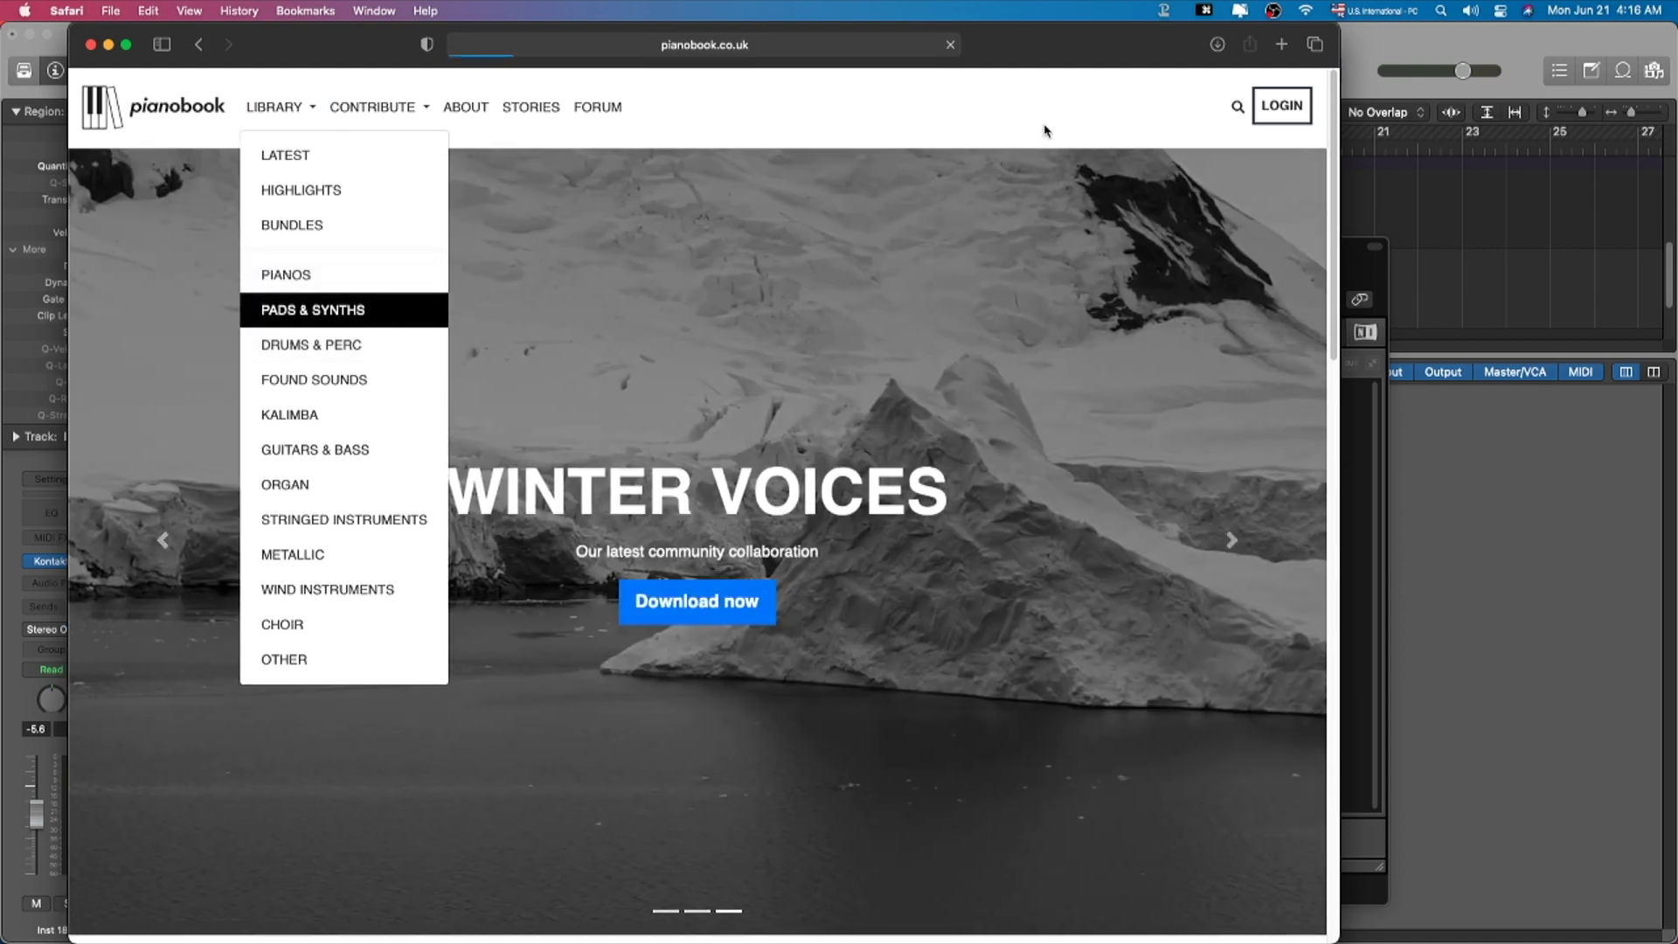
Step: Open the SIRIN PADS instrument page
{"action": "scroll", "coordinate": [864, 662], "scroll_direction": "down", "scroll_amount": 1}
{"action": "scroll", "coordinate": [863, 662], "scroll_direction": "down", "scroll_amount": 5}
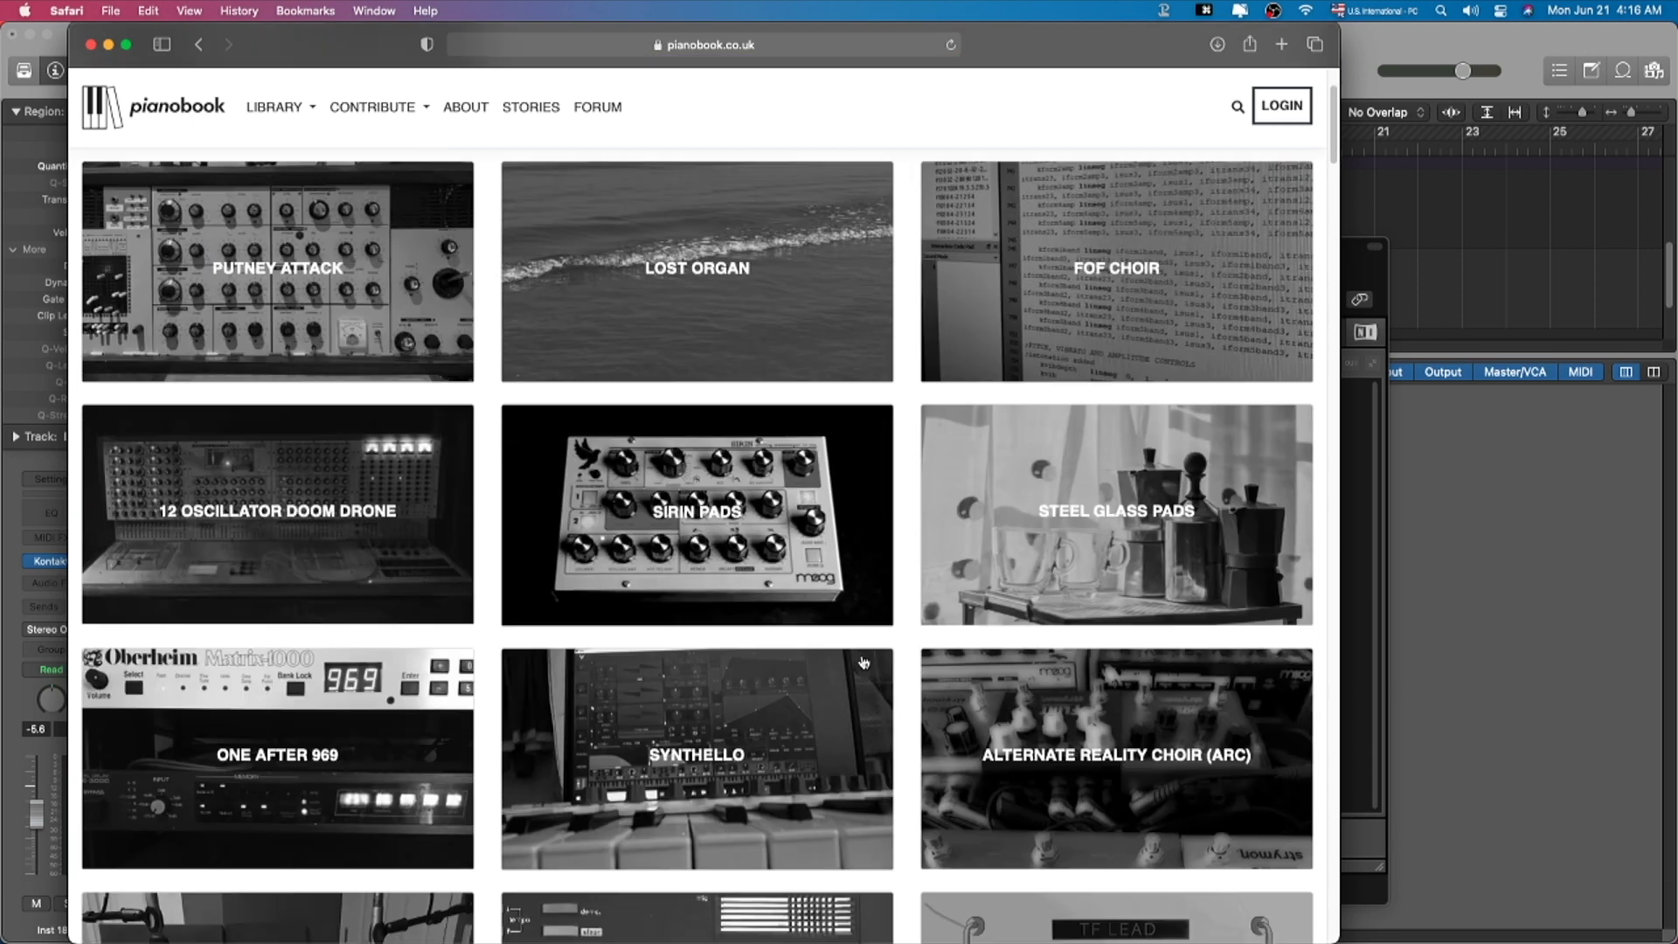
{"action": "scroll", "coordinate": [930, 697], "scroll_direction": "up", "scroll_amount": 5}
{"action": "left_click", "coordinate": [700, 618]}
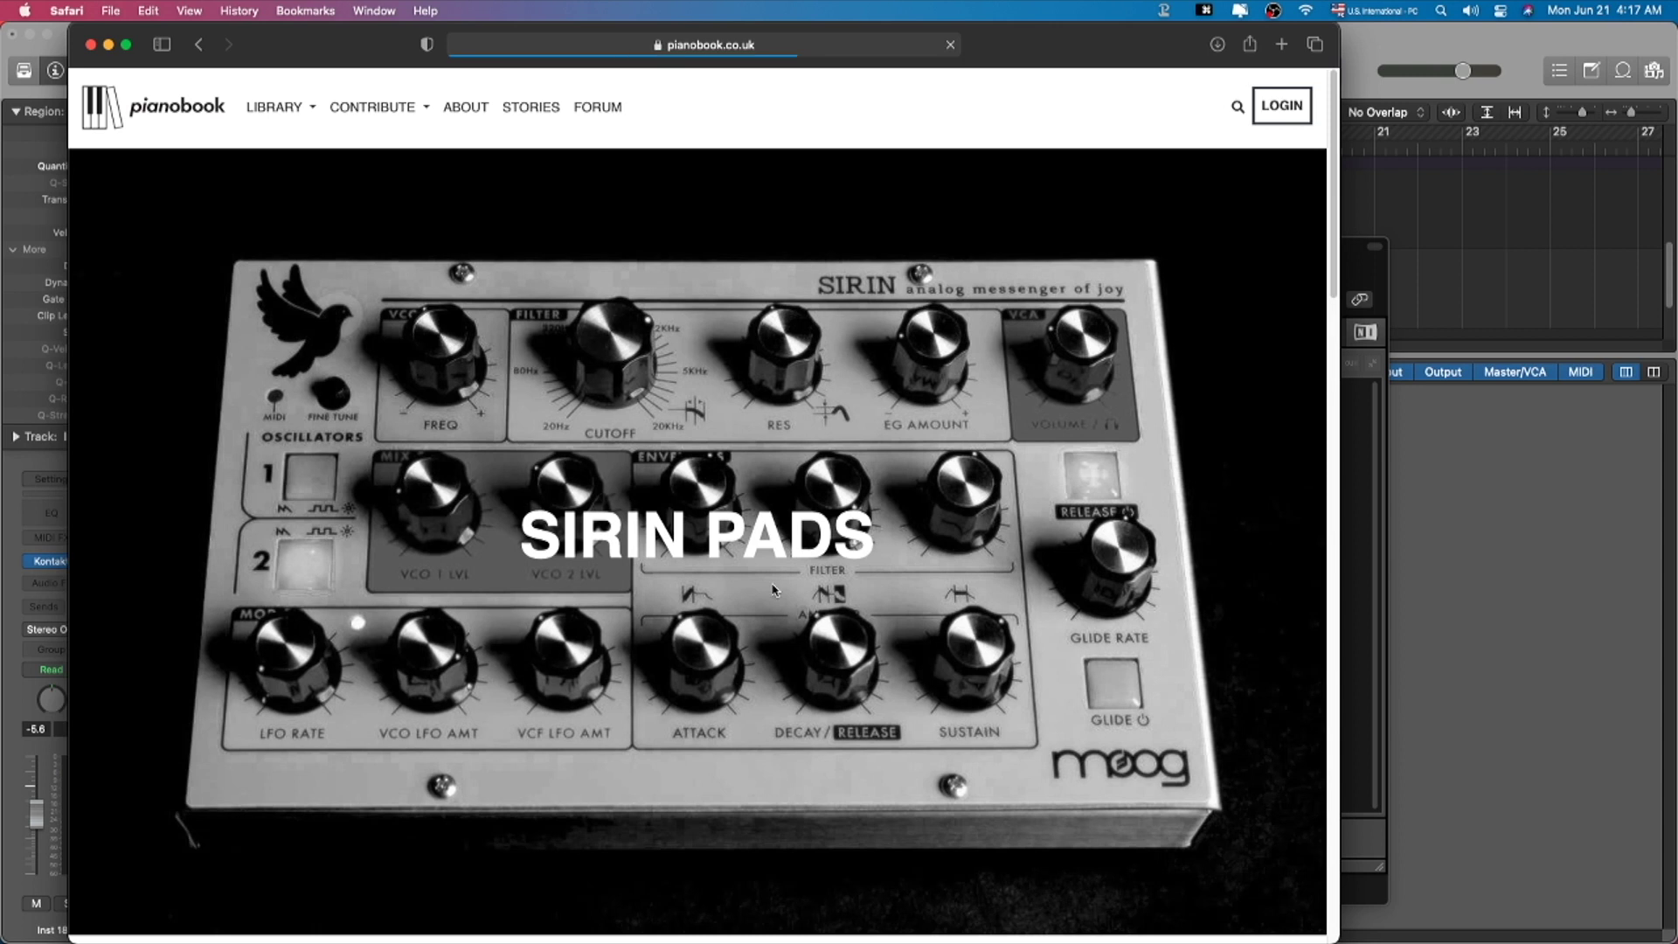
Step: In Finder, open Samsung_T5 > Library 2 > *Samples > SAMPLER INSTRUMENTS
{"action": "key", "text": "super+Tab"}
{"action": "scroll", "coordinate": [413, 256], "scroll_direction": "left", "scroll_amount": 1}
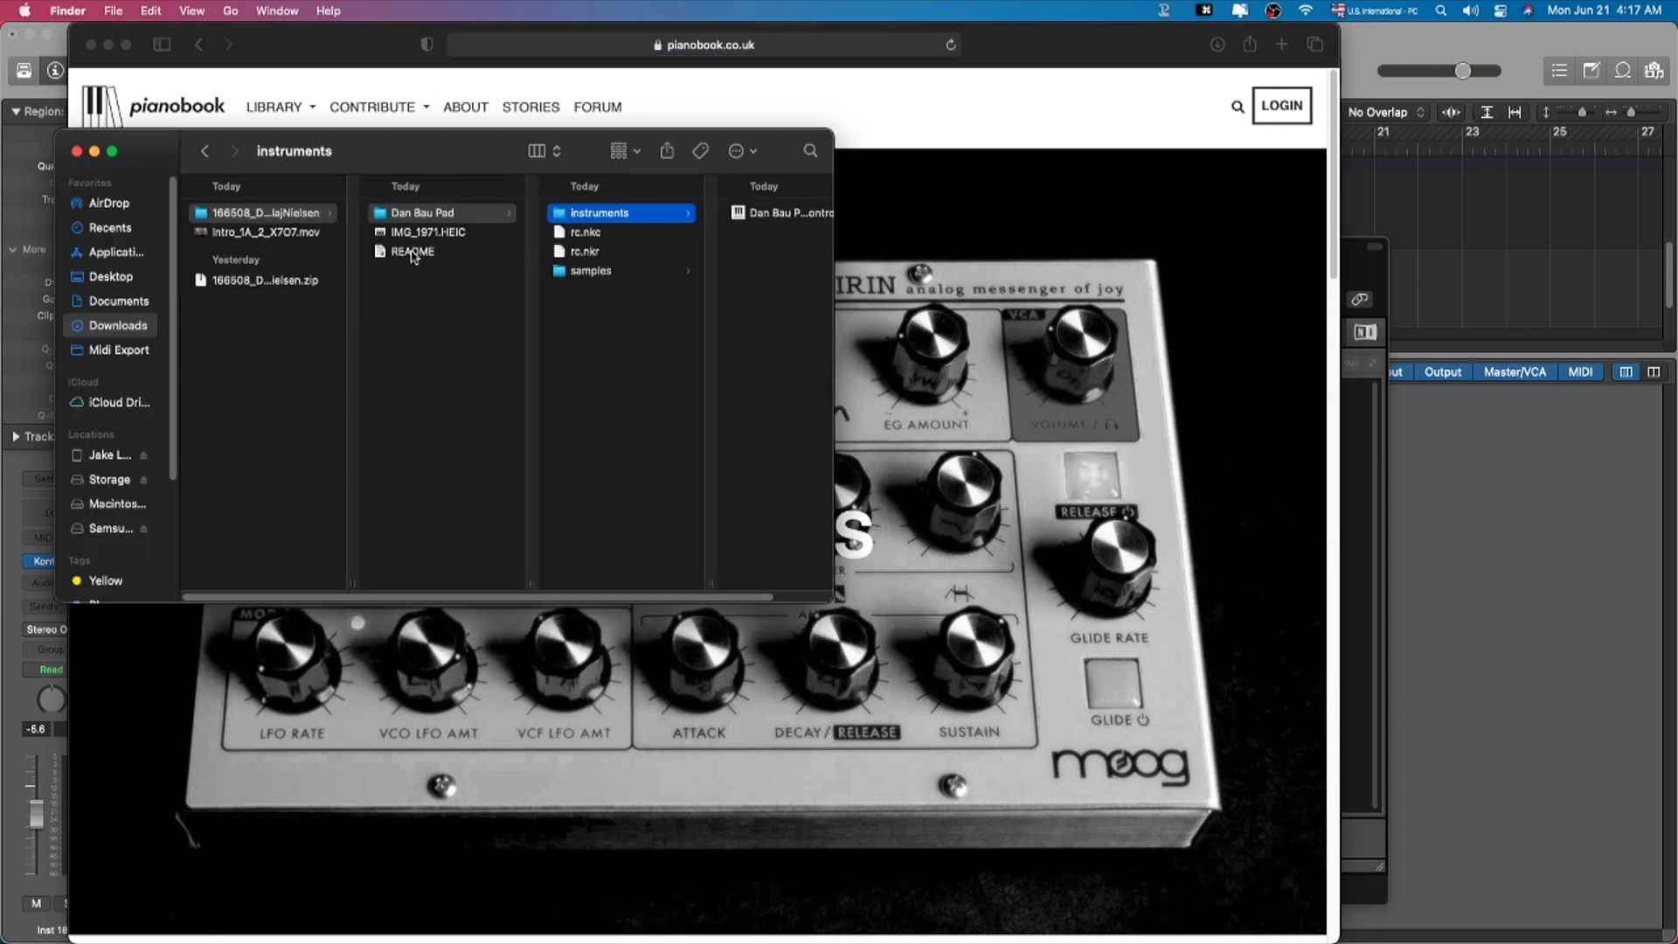
{"action": "key", "text": "ctrl+Up"}
{"action": "left_click_drag", "start_coordinate": [328, 271], "coordinate": [826, 76]}
{"action": "left_click", "coordinate": [825, 76]}
{"action": "double_click", "coordinate": [1621, 162]}
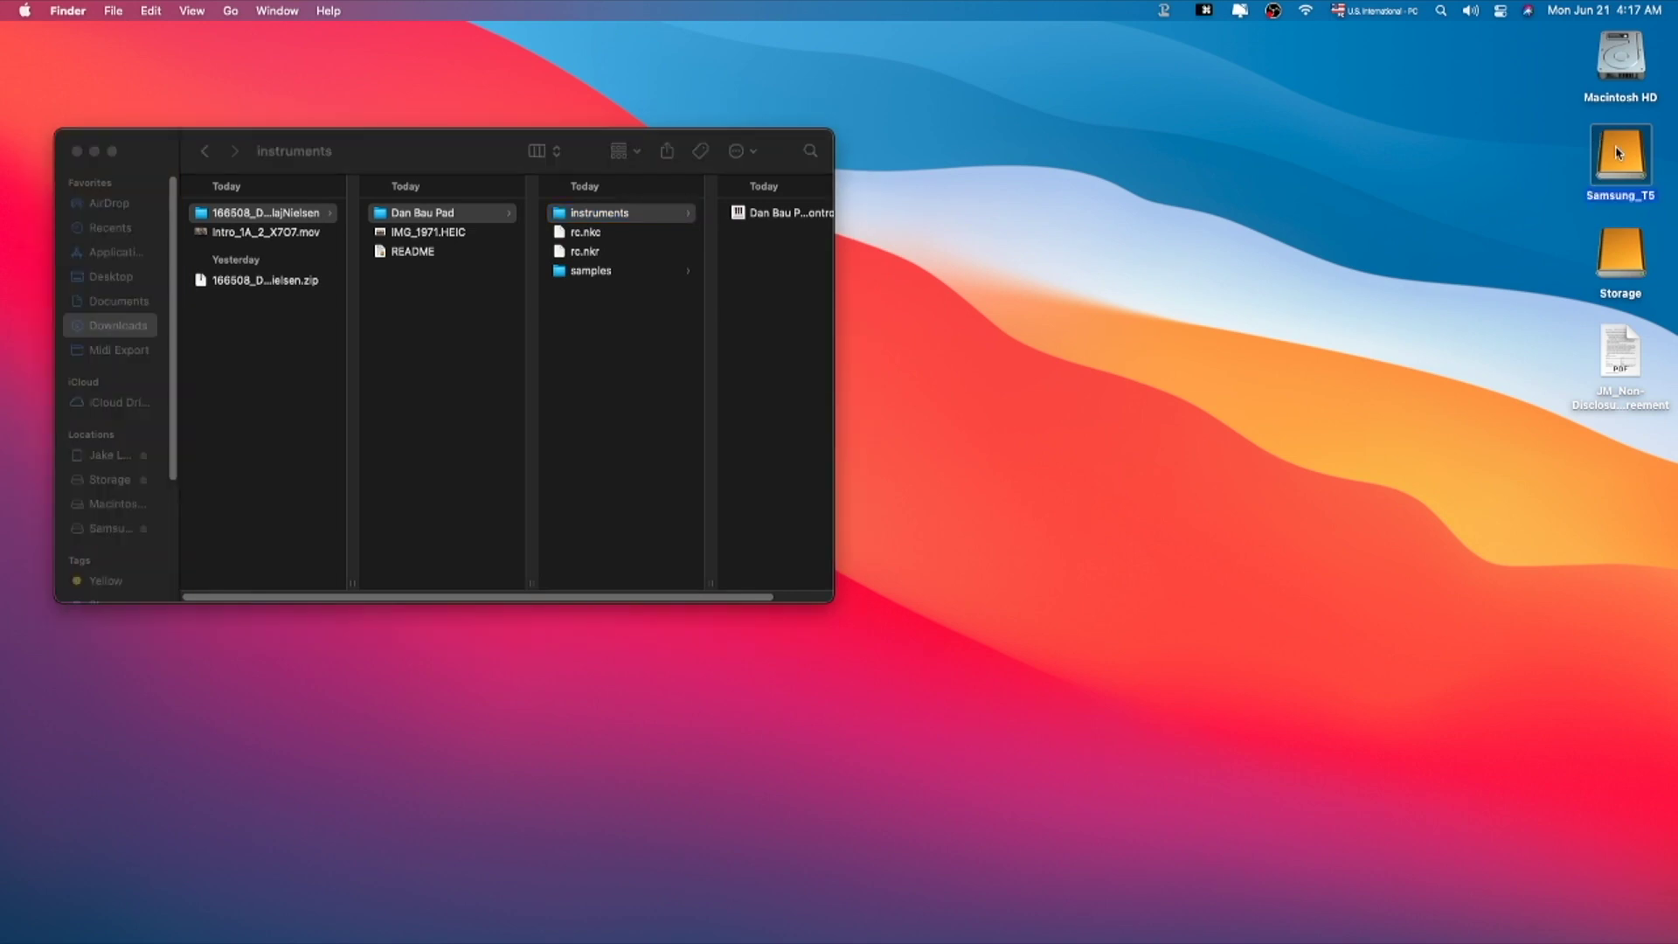
{"action": "left_click", "coordinate": [832, 550]}
{"action": "left_click", "coordinate": [1005, 511]}
{"action": "left_click_drag", "start_coordinate": [1067, 477], "coordinate": [769, 380]}
{"action": "left_click", "coordinate": [961, 511]}
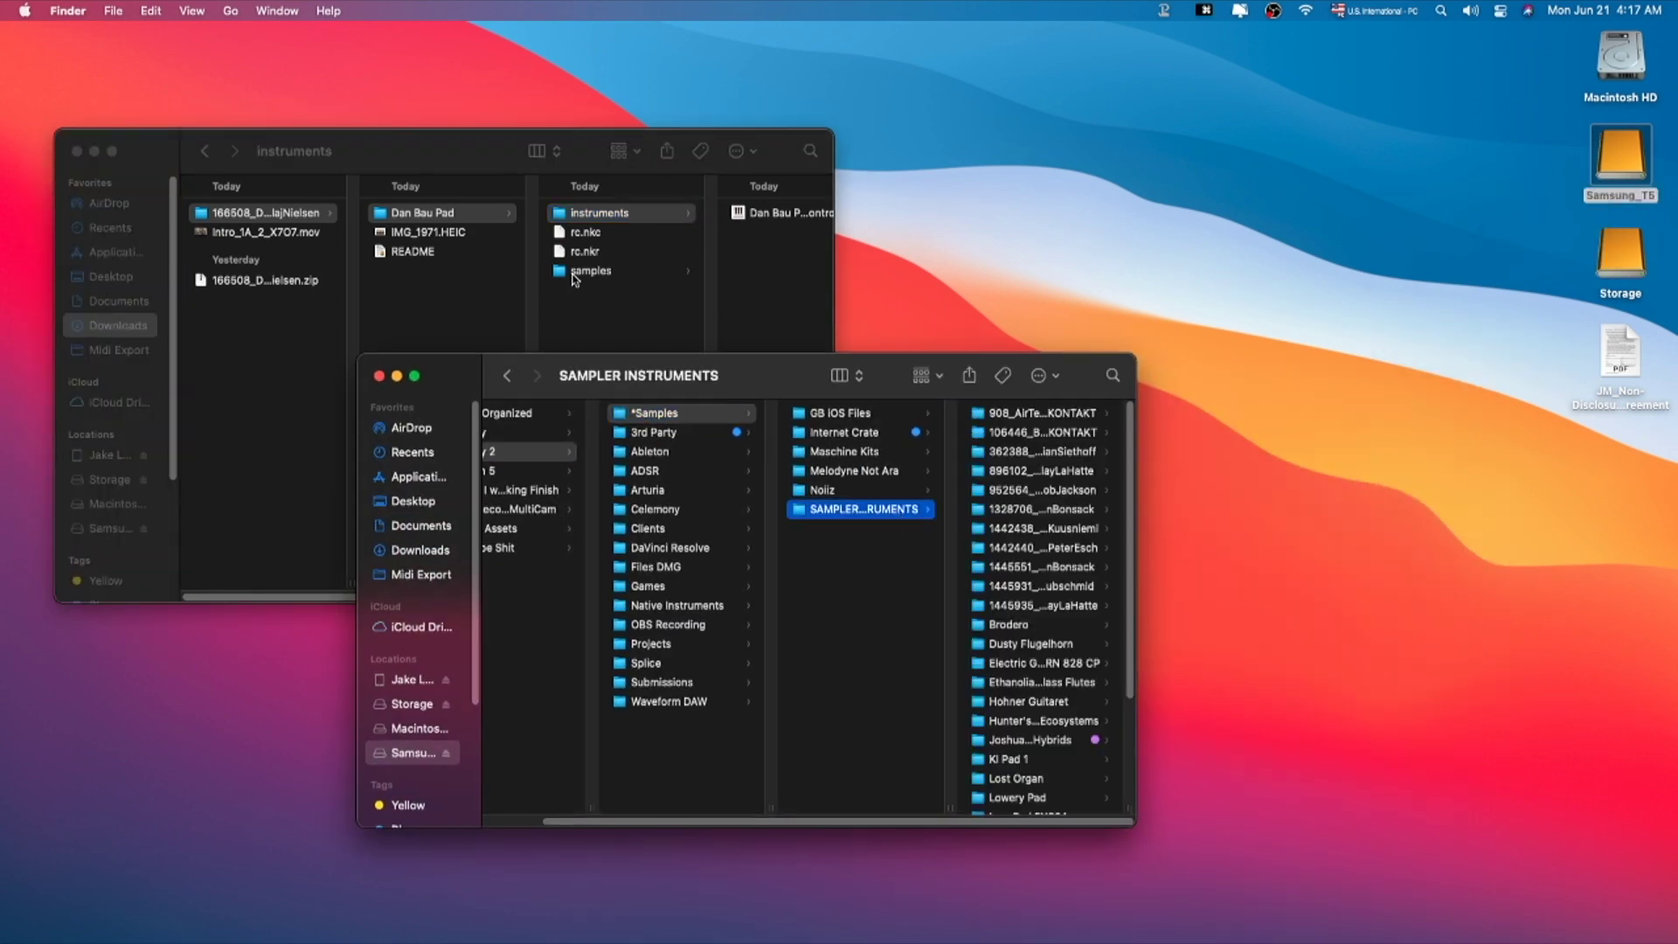
Step: Copy the Dan Bau Pad folder from Downloads into SAMPLER INSTRUMENTS
{"action": "left_click", "coordinate": [417, 222]}
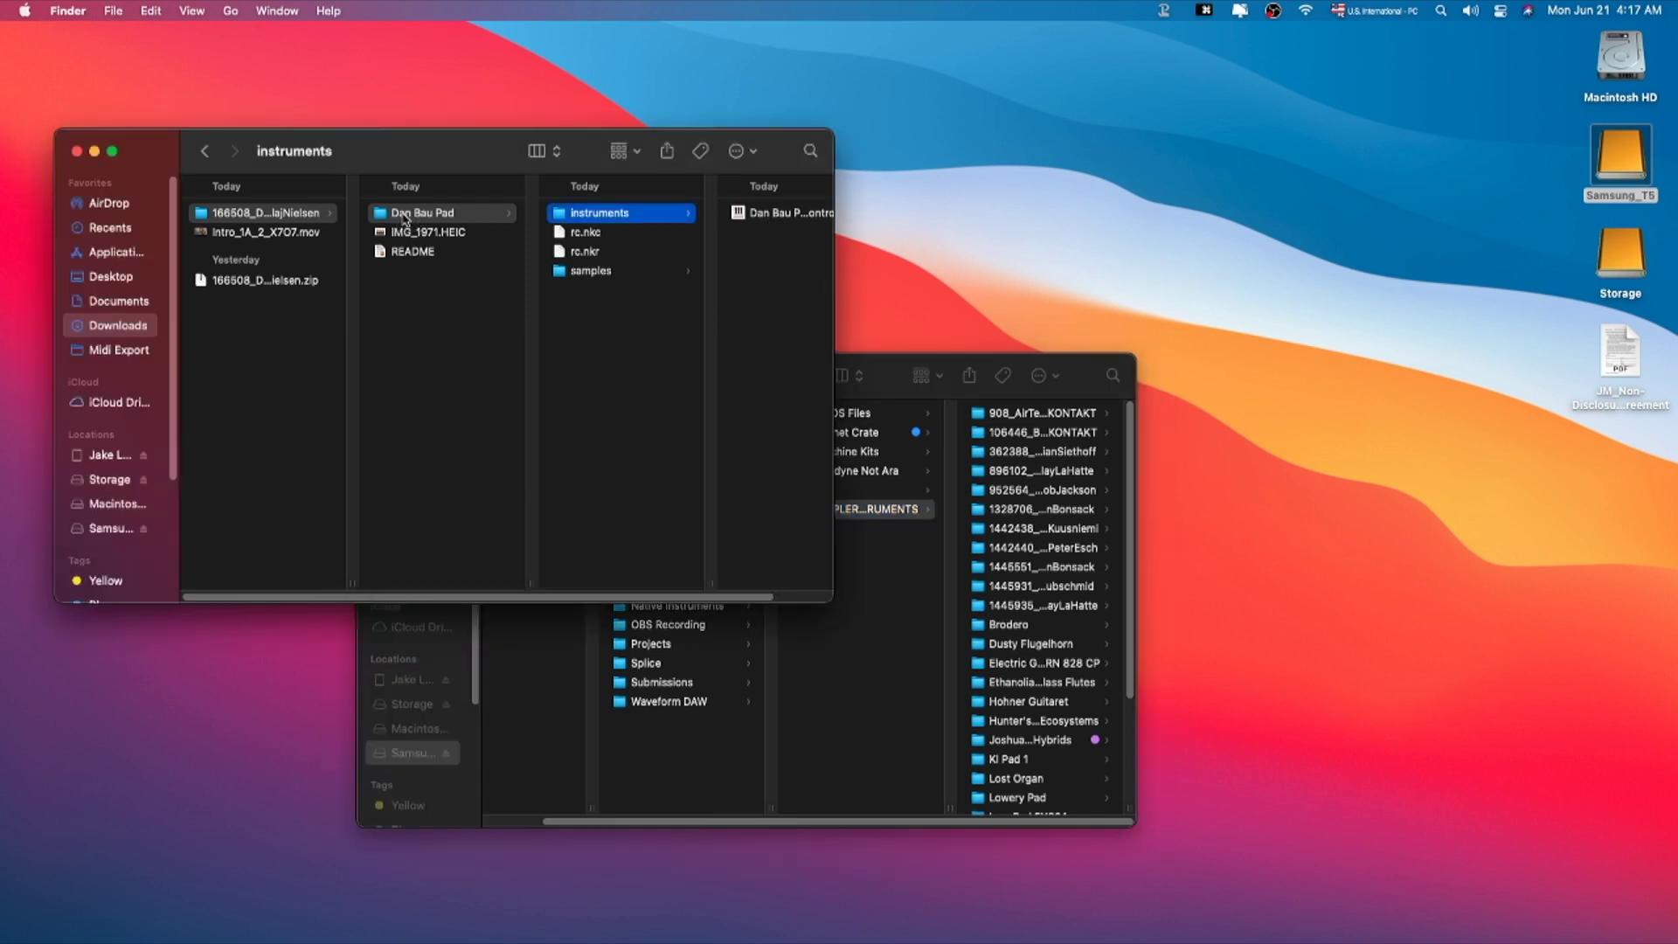
{"action": "left_click", "coordinate": [479, 326]}
{"action": "left_click", "coordinate": [432, 218]}
{"action": "left_click_drag", "start_coordinate": [433, 218], "coordinate": [886, 516]}
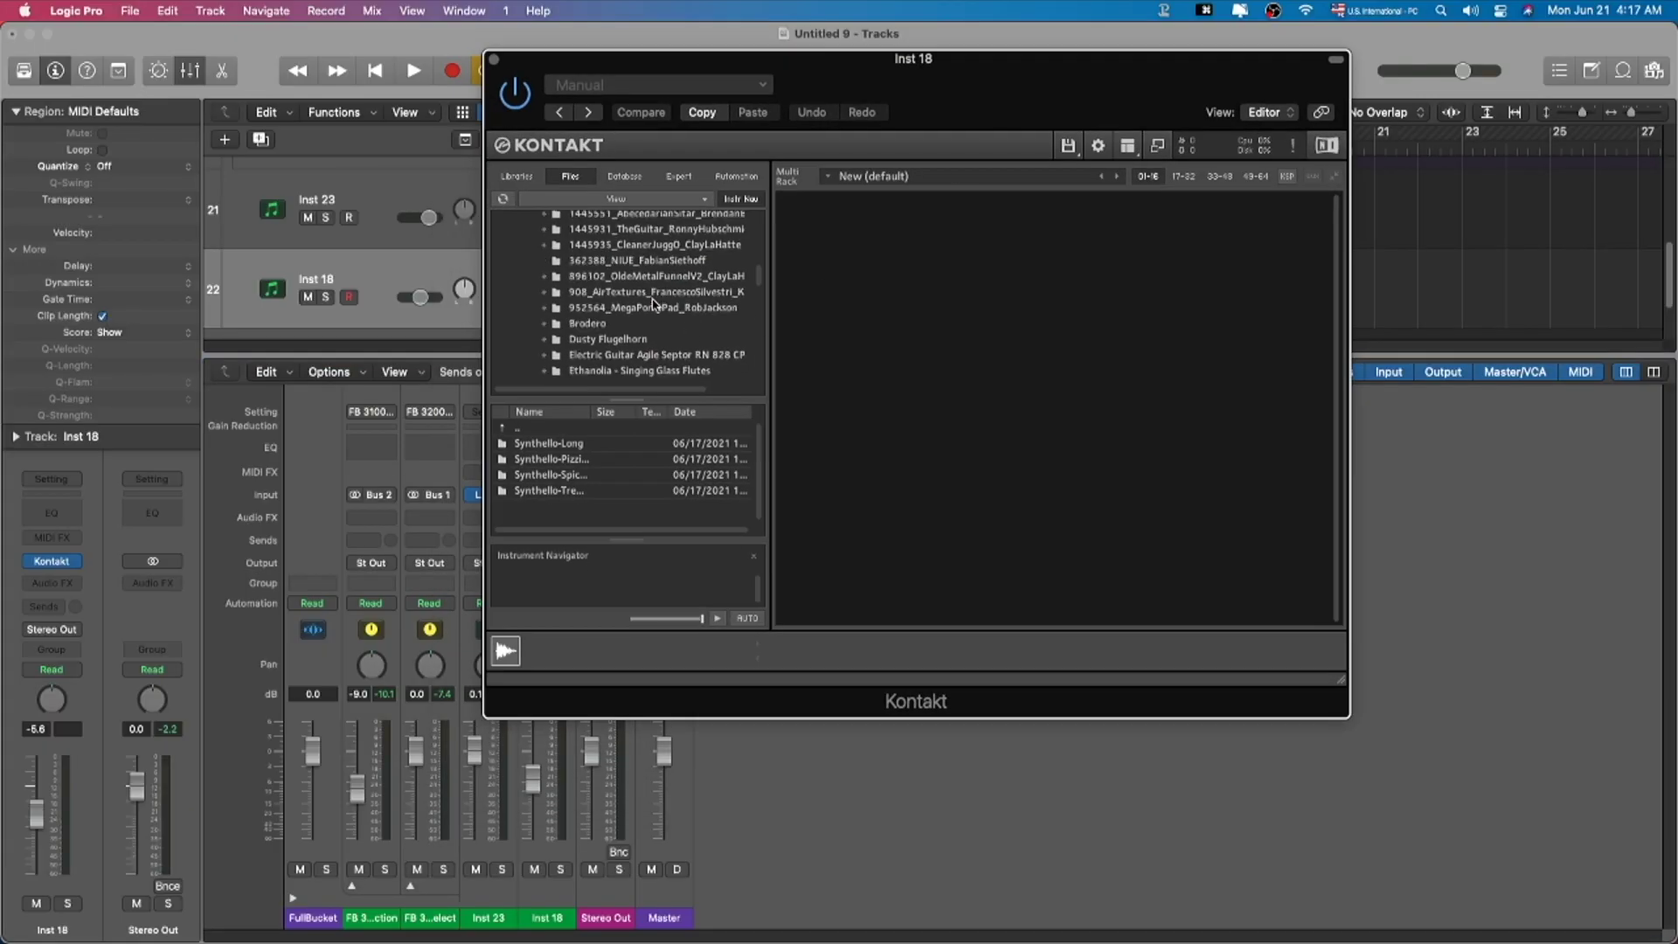
{"action": "scroll", "coordinate": [655, 305], "scroll_direction": "up", "scroll_amount": 4}
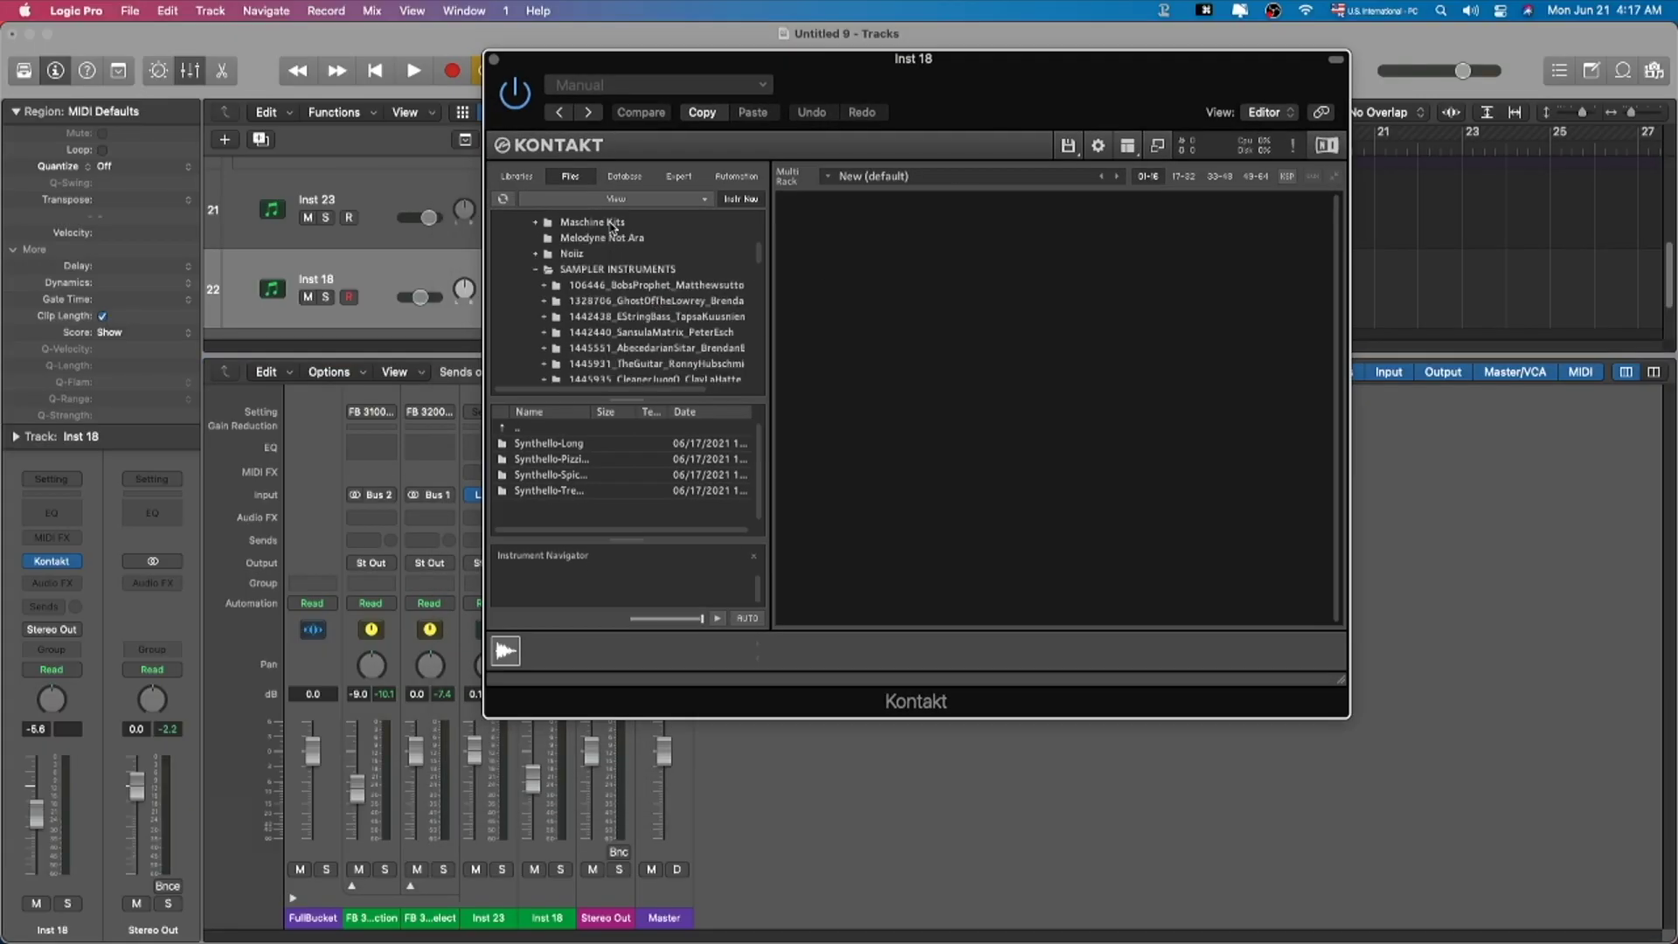
Step: Load the Dan Bau Pad (mod wheel control) instrument into Kontakt from the Files browser
{"action": "left_click", "coordinate": [518, 177]}
{"action": "left_click", "coordinate": [572, 177]}
{"action": "scroll", "coordinate": [601, 342], "scroll_direction": "down", "scroll_amount": 5}
{"action": "scroll", "coordinate": [616, 363], "scroll_direction": "down", "scroll_amount": 4}
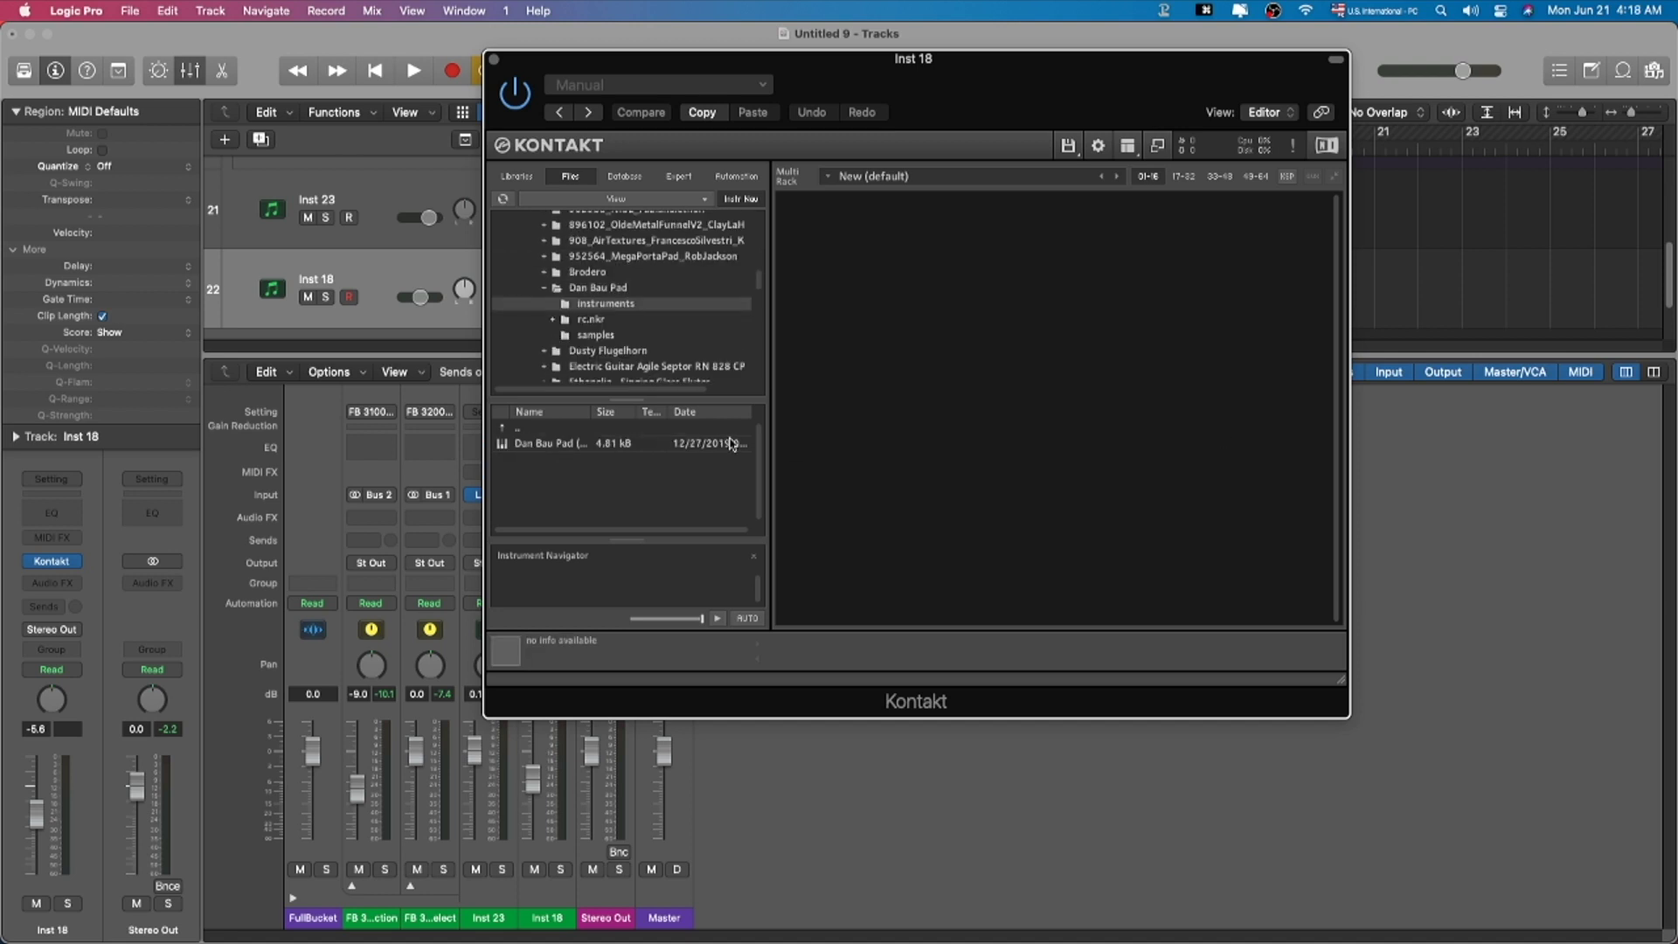
{"action": "left_click_drag", "start_coordinate": [543, 448], "coordinate": [976, 274]}
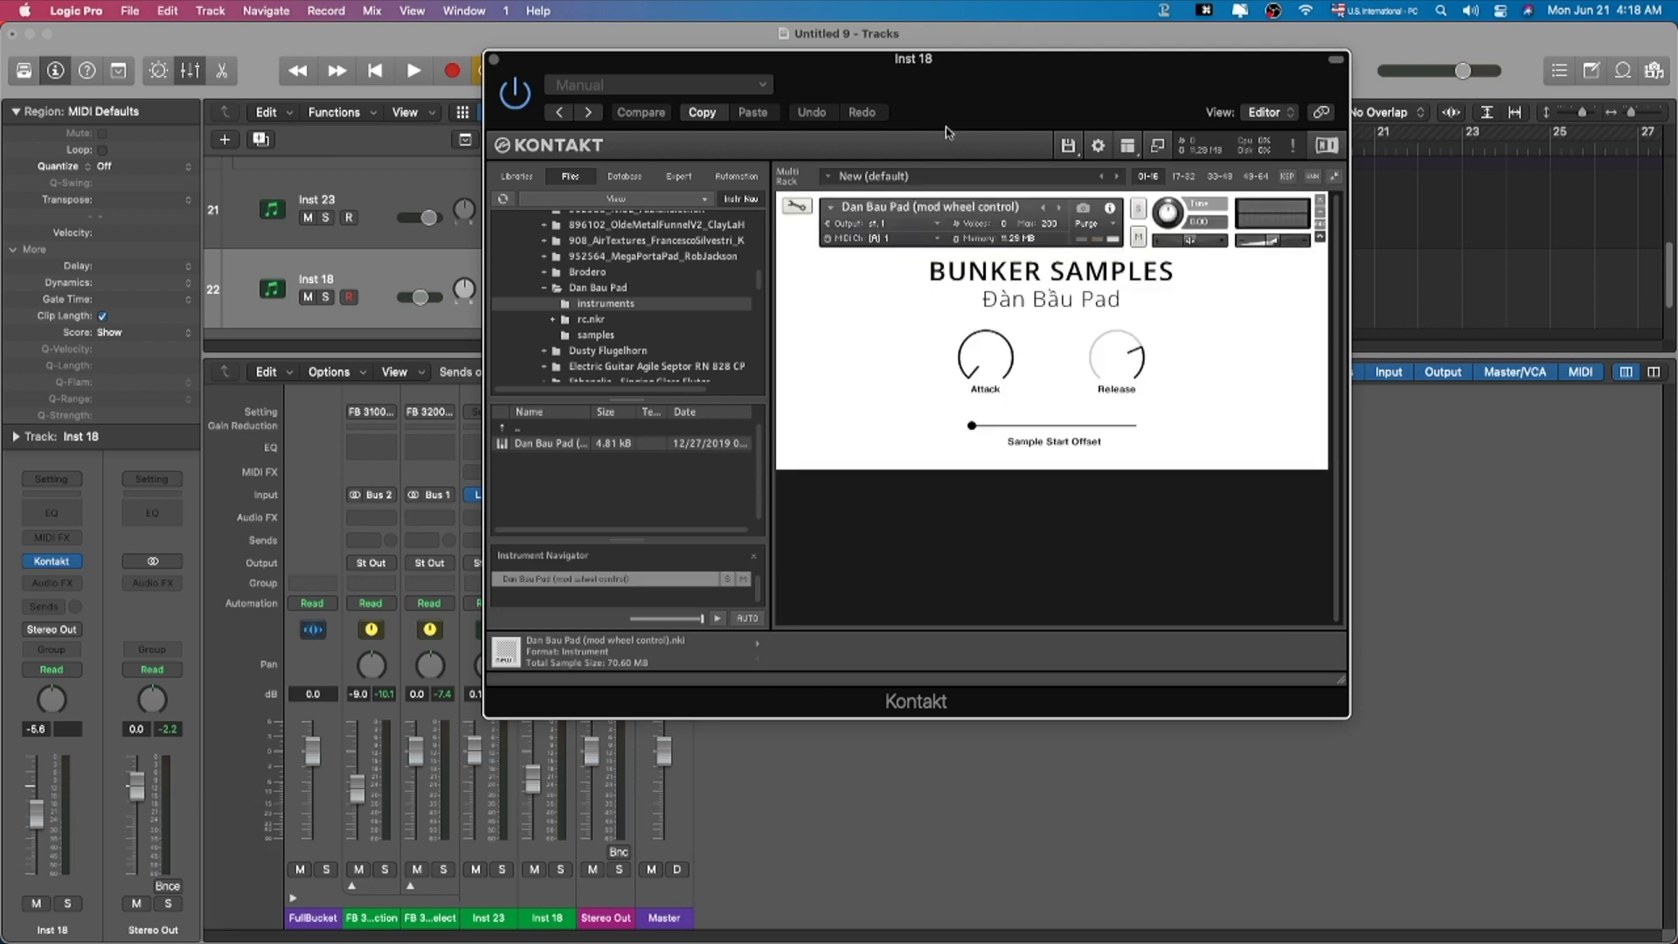
Step: Lower the Inst 18 fader to -2.1 dB
{"action": "left_click_drag", "start_coordinate": [947, 102], "coordinate": [1120, 75]}
{"action": "left_click_drag", "start_coordinate": [533, 784], "coordinate": [531, 750]}
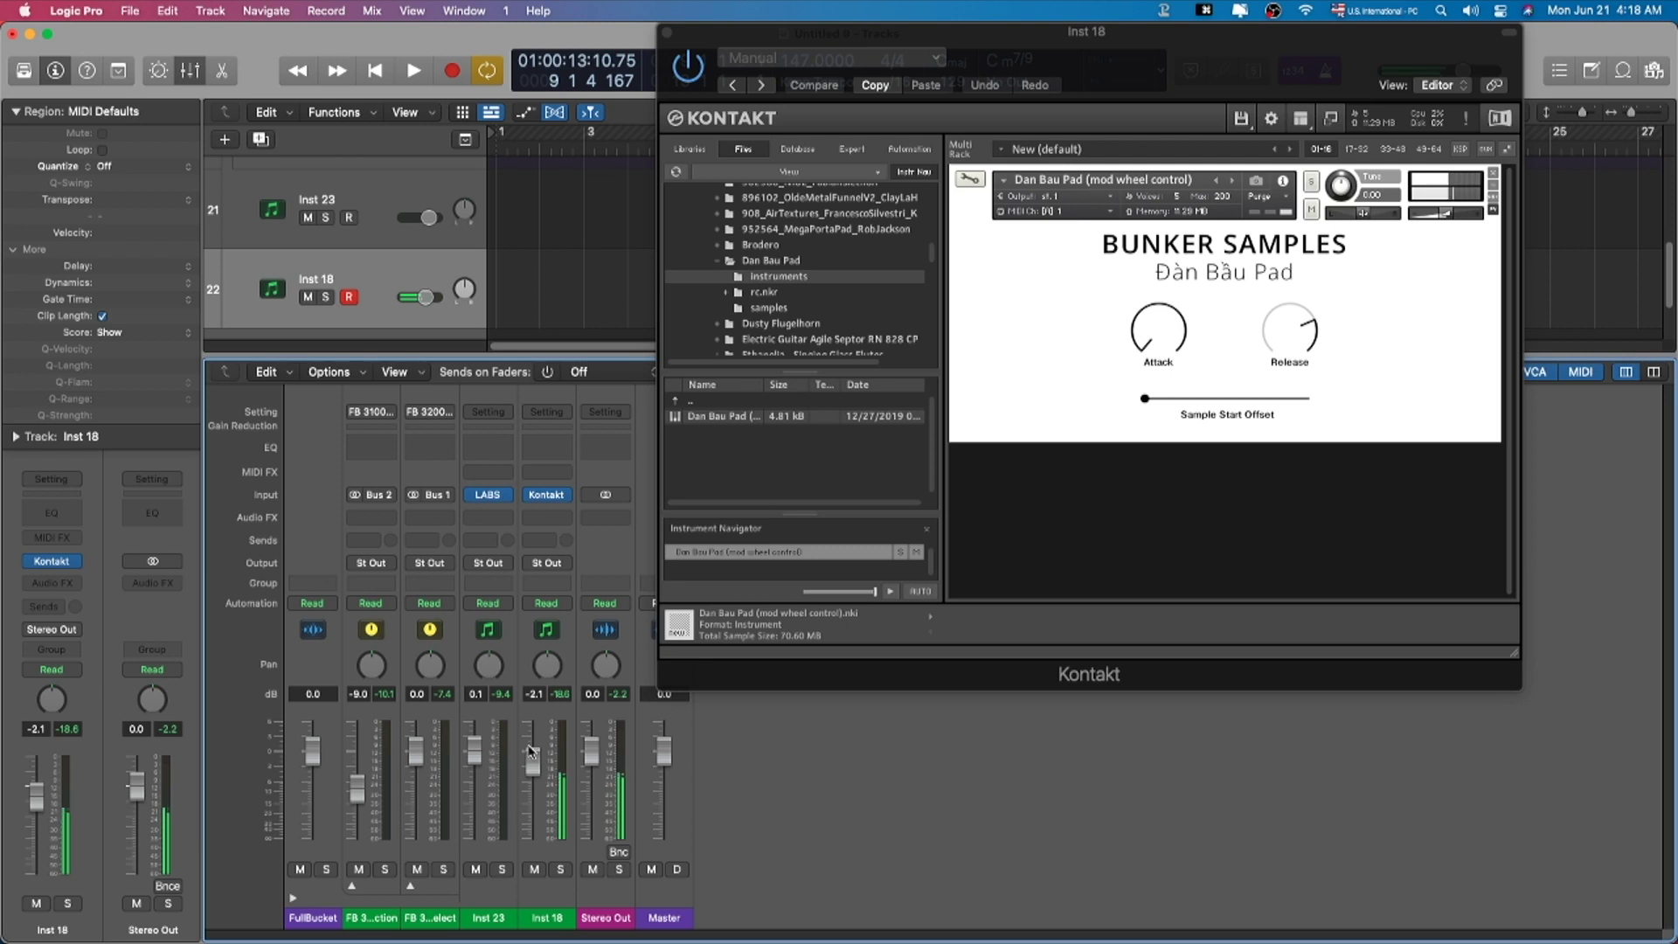
{"action": "left_click", "coordinate": [1228, 67]}
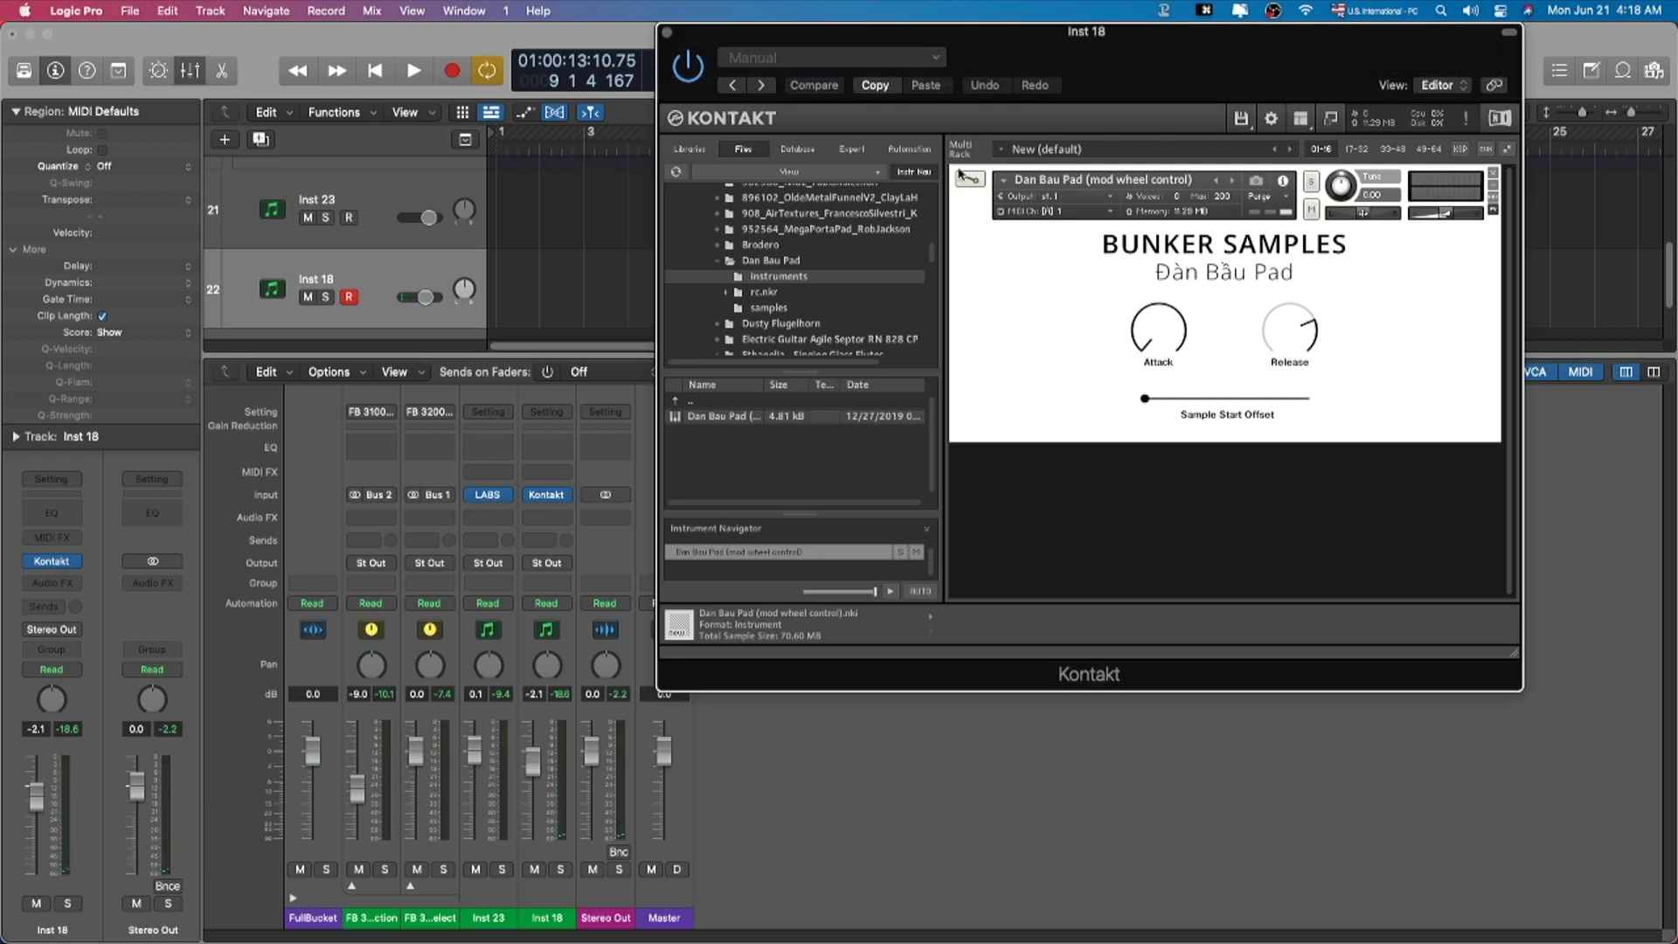
Step: Close Kontakt, hide the mixer and add a new software instrument track, Inst 19
{"action": "key", "text": "super+w"}
{"action": "key", "text": "x"}
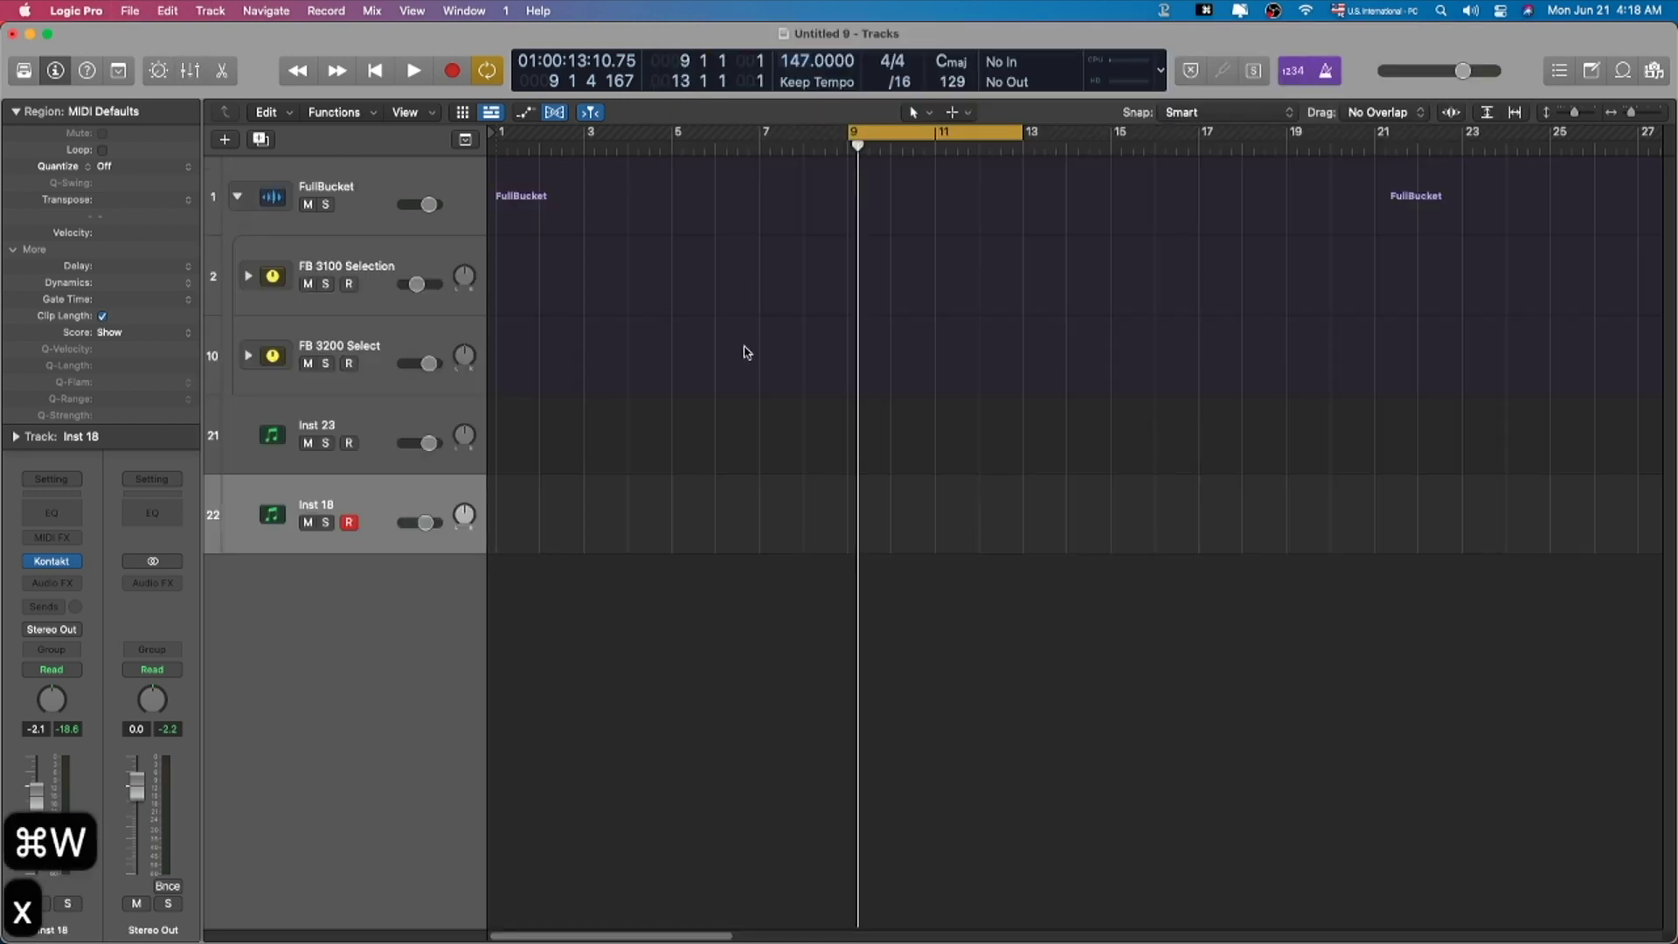
{"action": "key", "text": "alt+super+s"}
{"action": "key", "text": "f"}
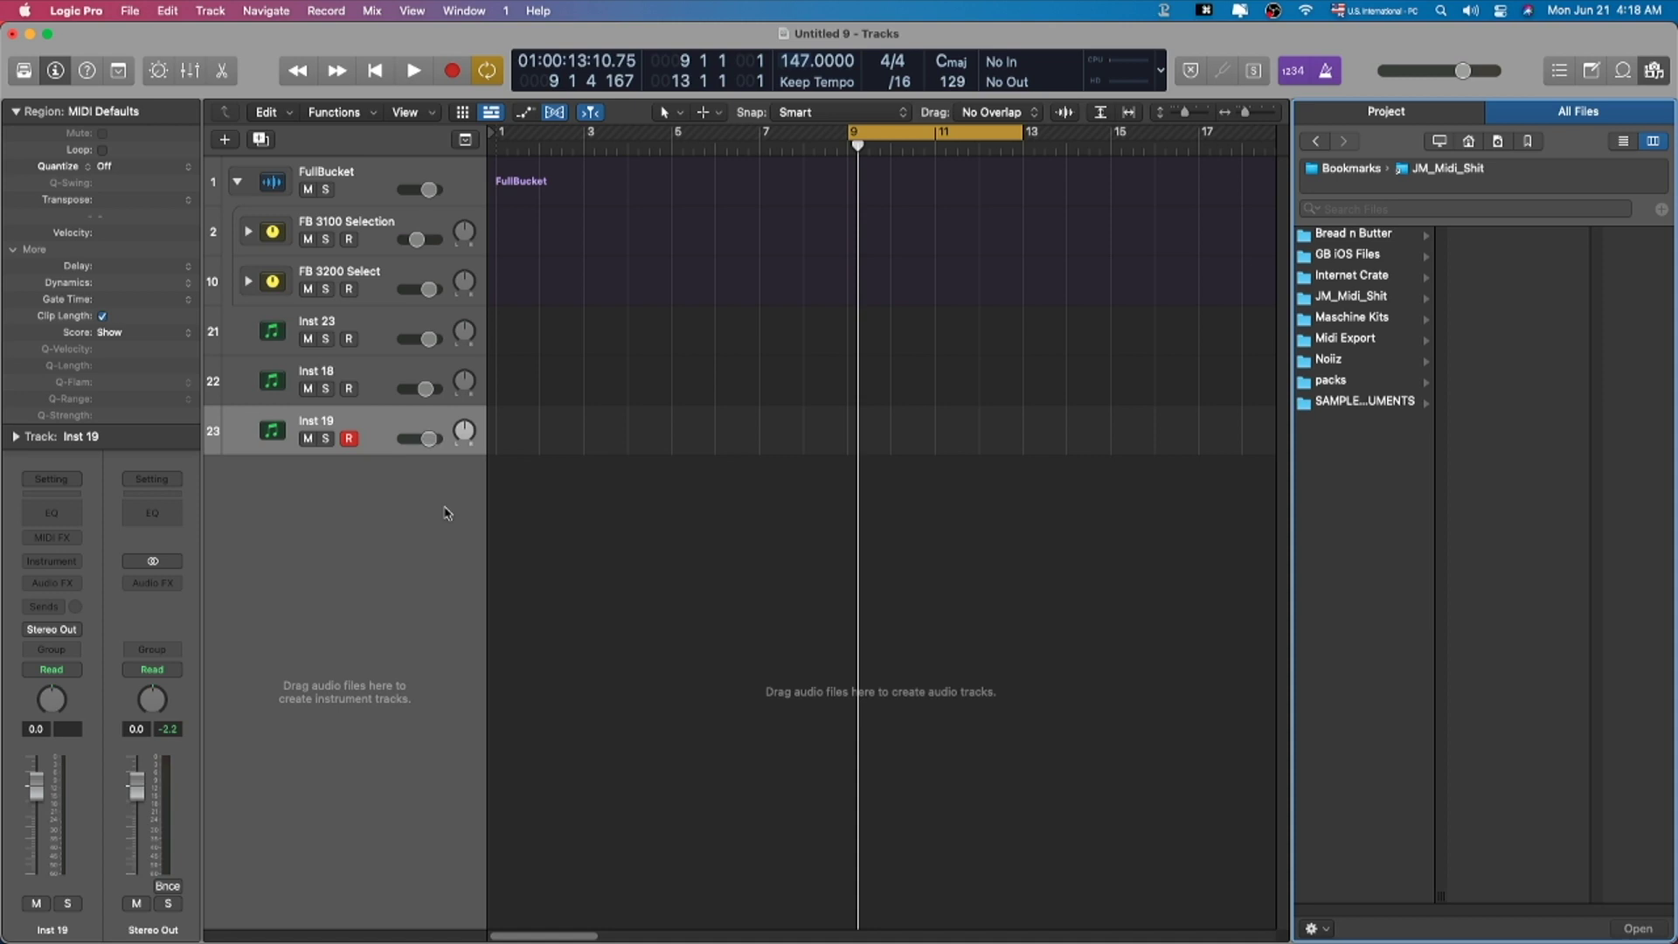
Step: Load Sampler (Multi-Sample) with its Factory Default patch on Inst 19
{"action": "left_click", "coordinate": [52, 561]}
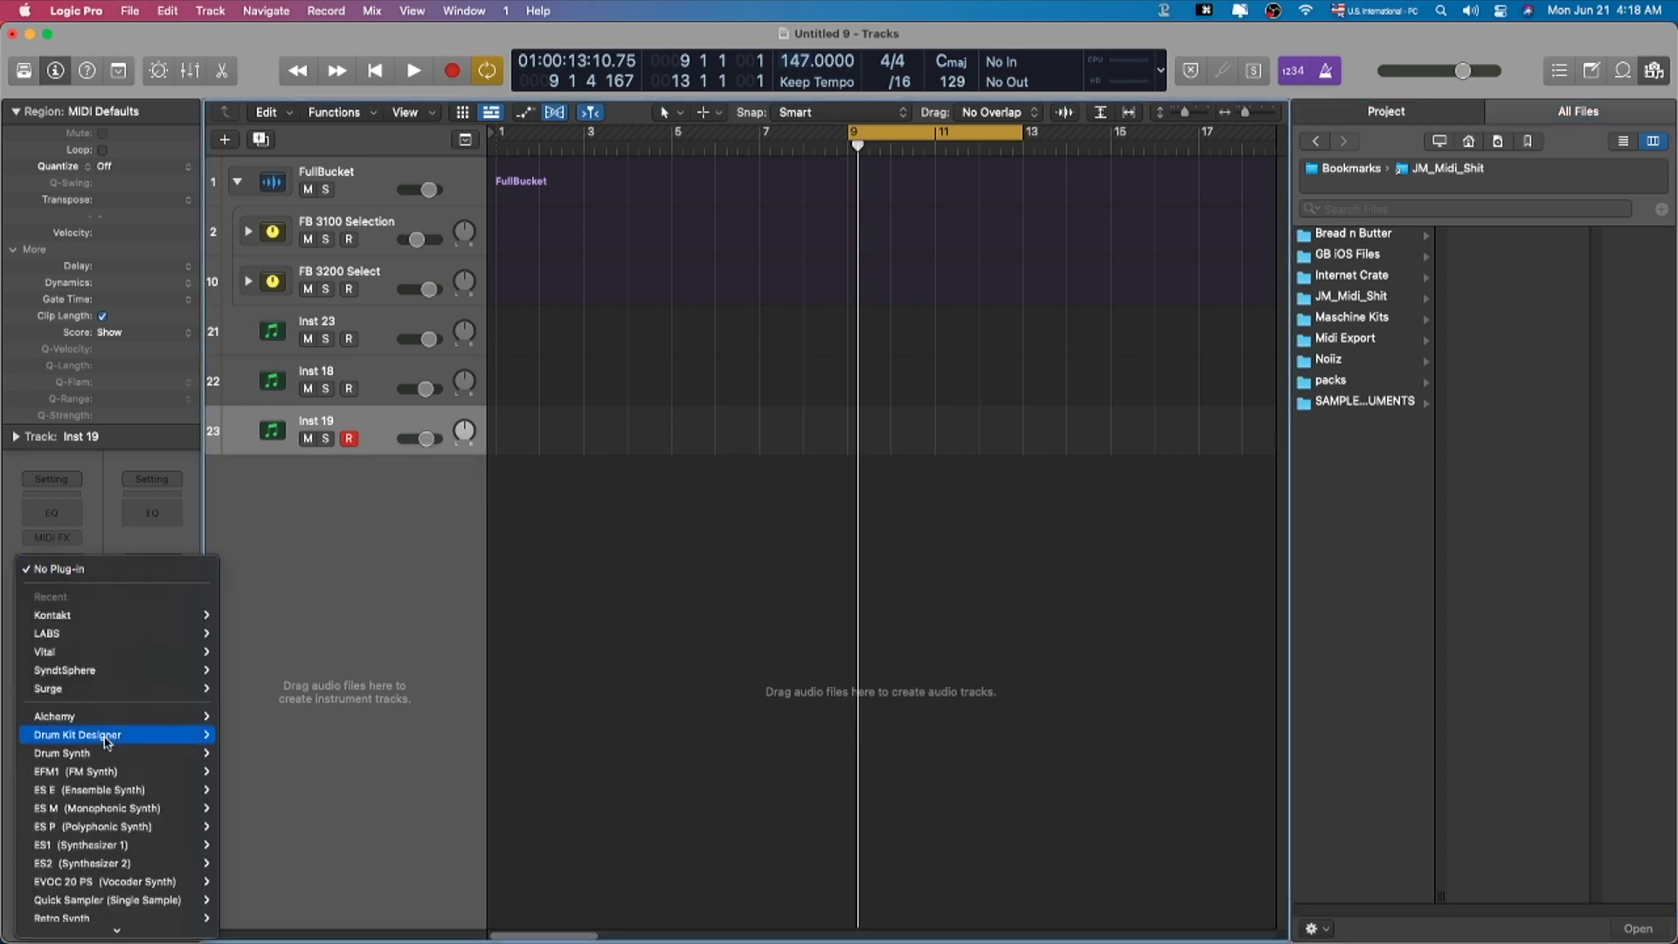
{"action": "left_click", "coordinate": [240, 677]}
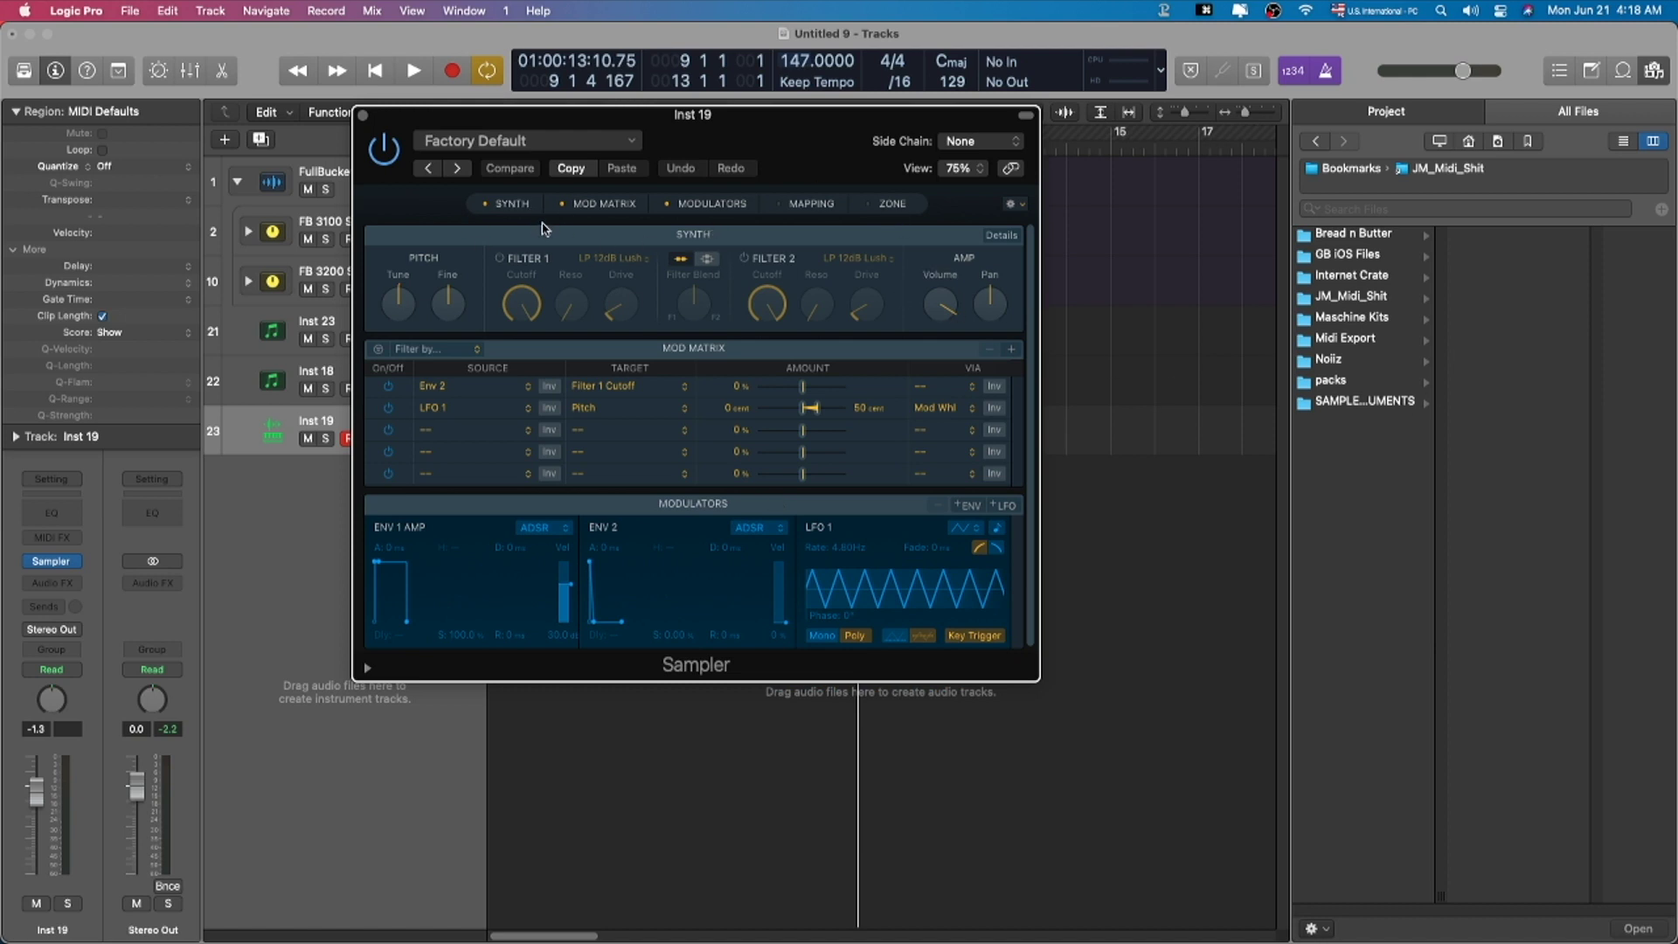
{"action": "left_click", "coordinate": [1374, 406]}
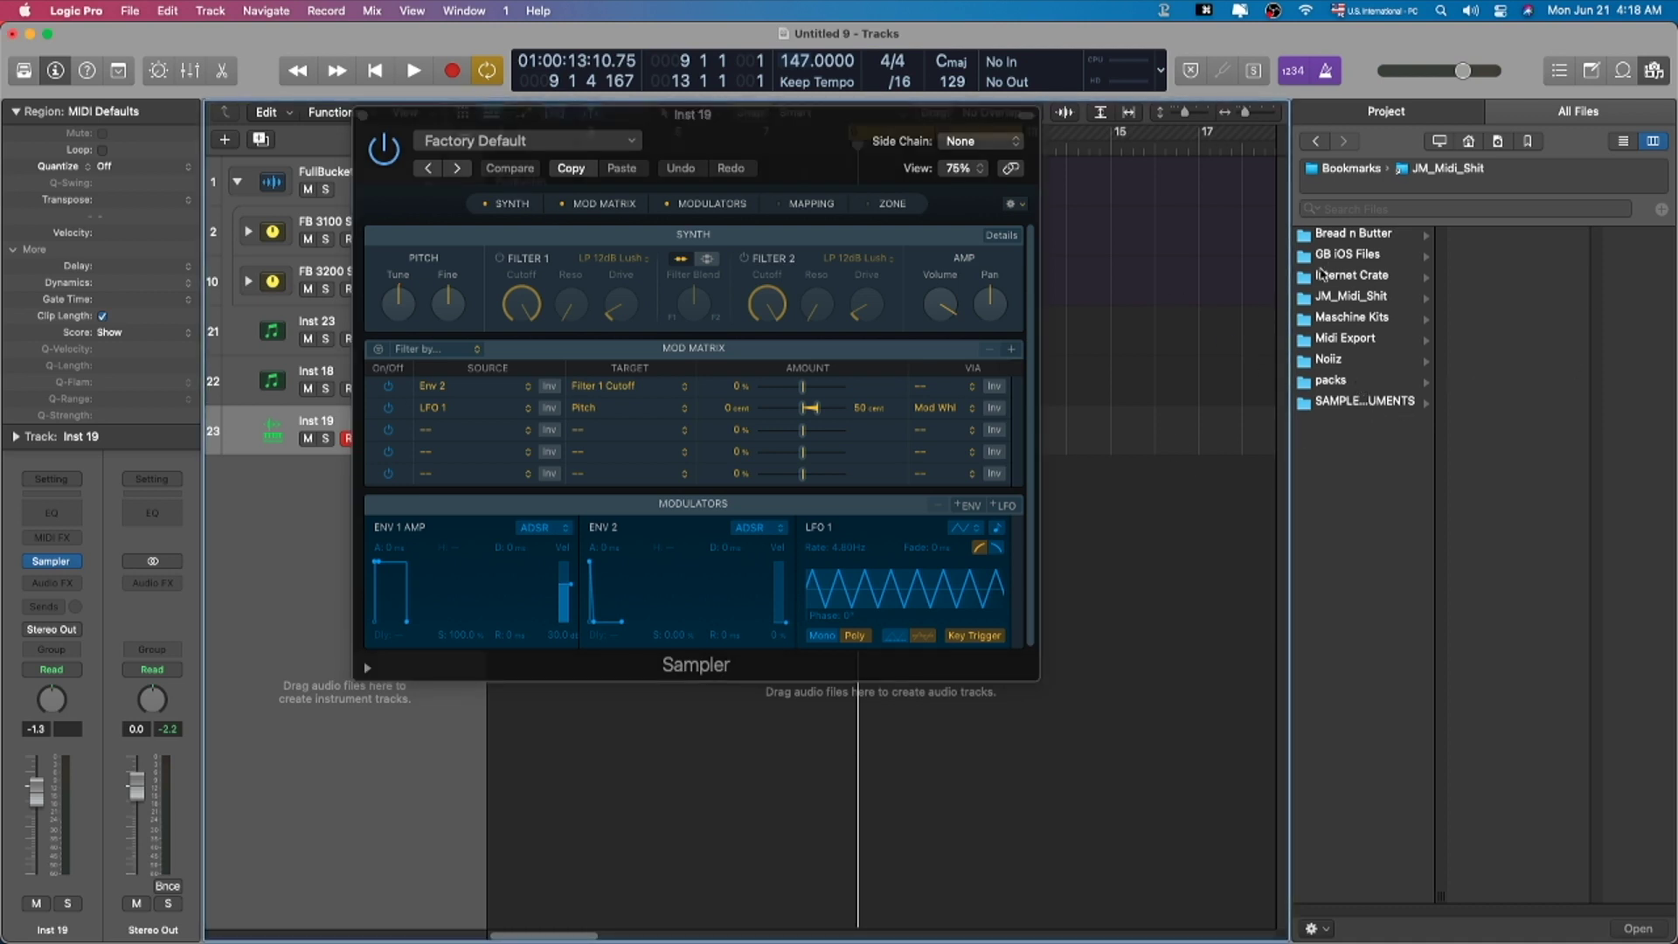
Step: Browse to SAMPLER INSTRUMENTS > Brodero > Brodero Samples and preview RoderoS#9r2.wav
{"action": "key", "text": "f"}
{"action": "key", "text": "f"}
{"action": "left_click", "coordinate": [1416, 401]}
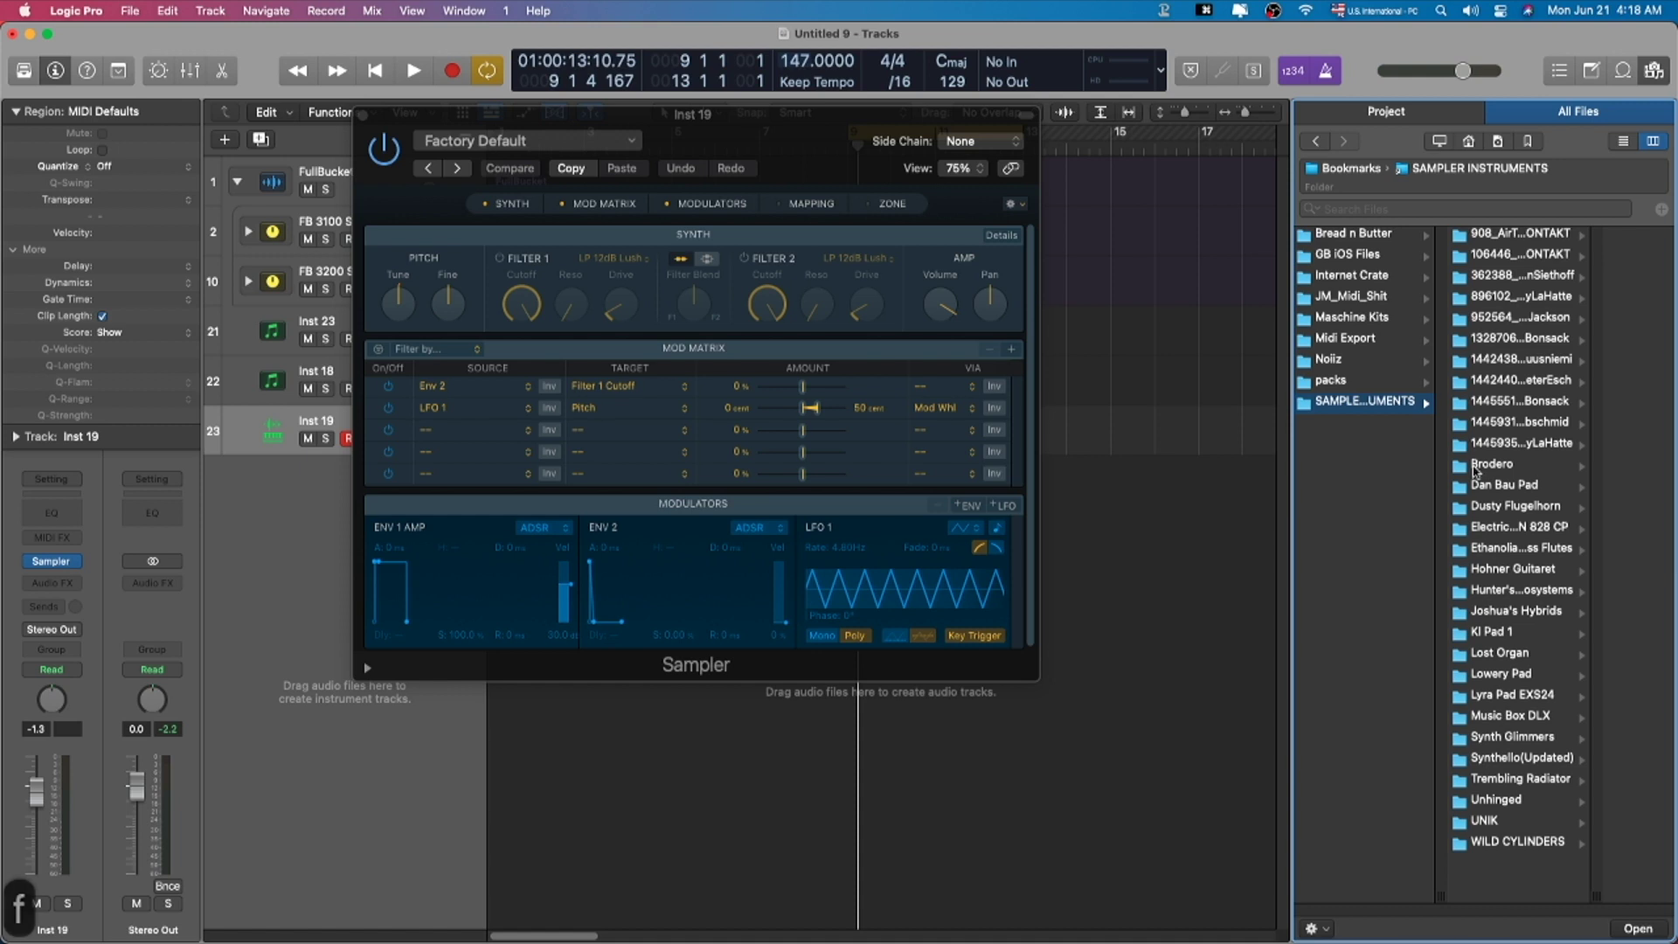
{"action": "left_click", "coordinate": [1490, 442]}
{"action": "left_click", "coordinate": [1457, 468]}
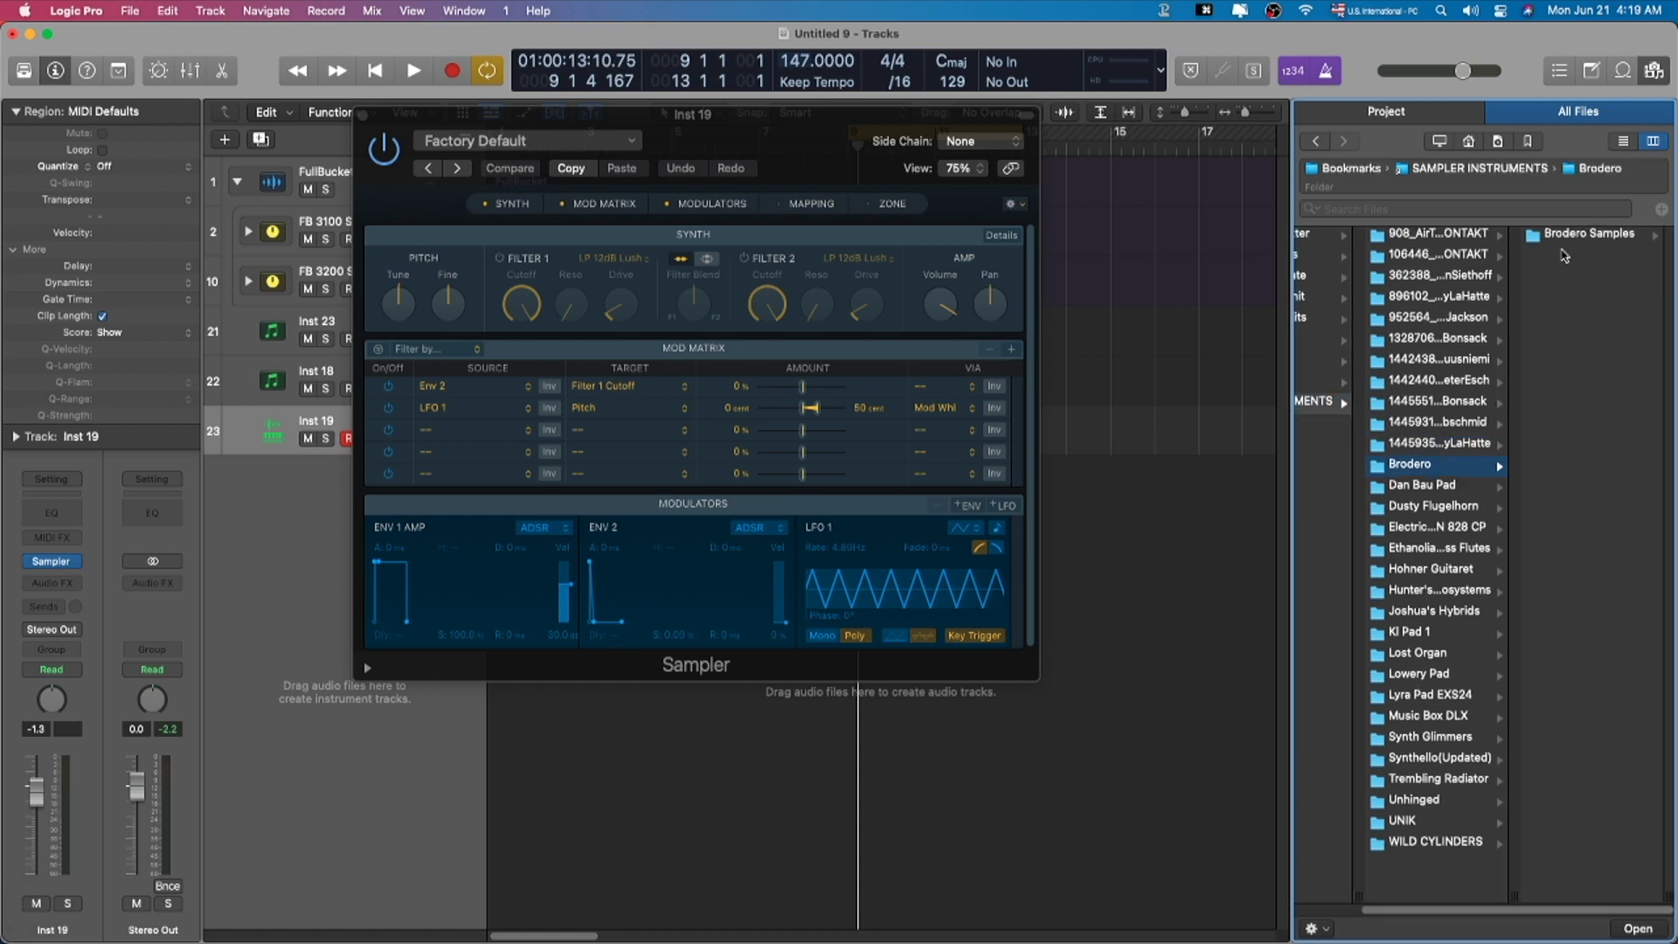
{"action": "left_click", "coordinate": [1564, 238]}
{"action": "scroll", "coordinate": [1551, 537], "scroll_direction": "down", "scroll_amount": 10}
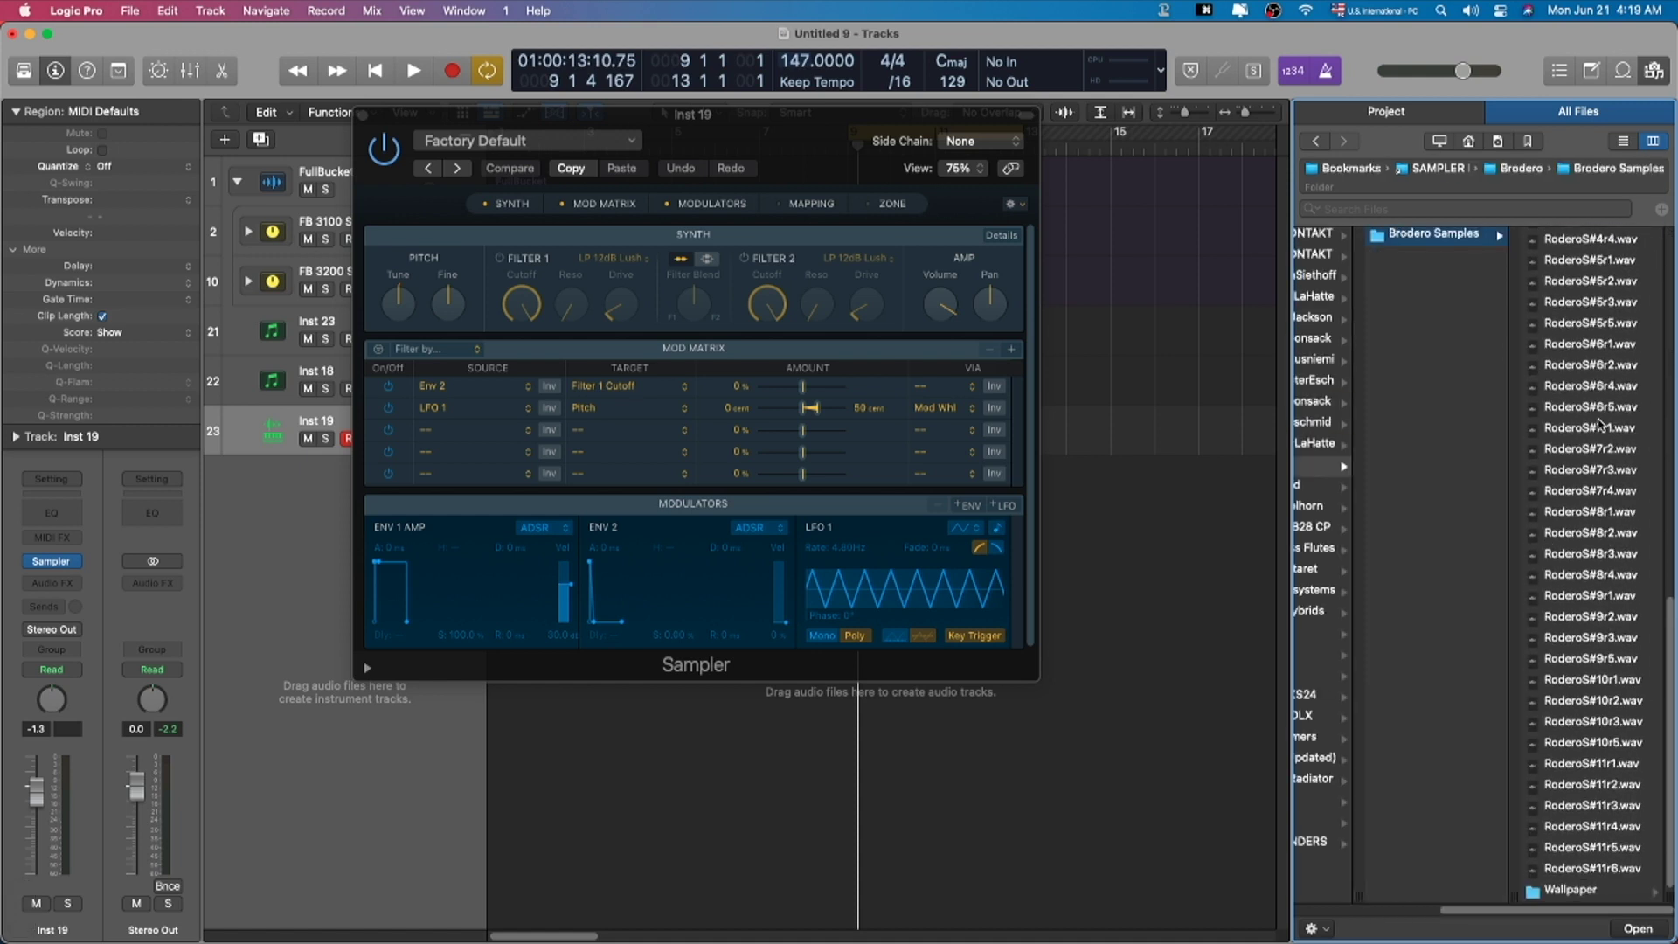
{"action": "left_click", "coordinate": [1590, 616]}
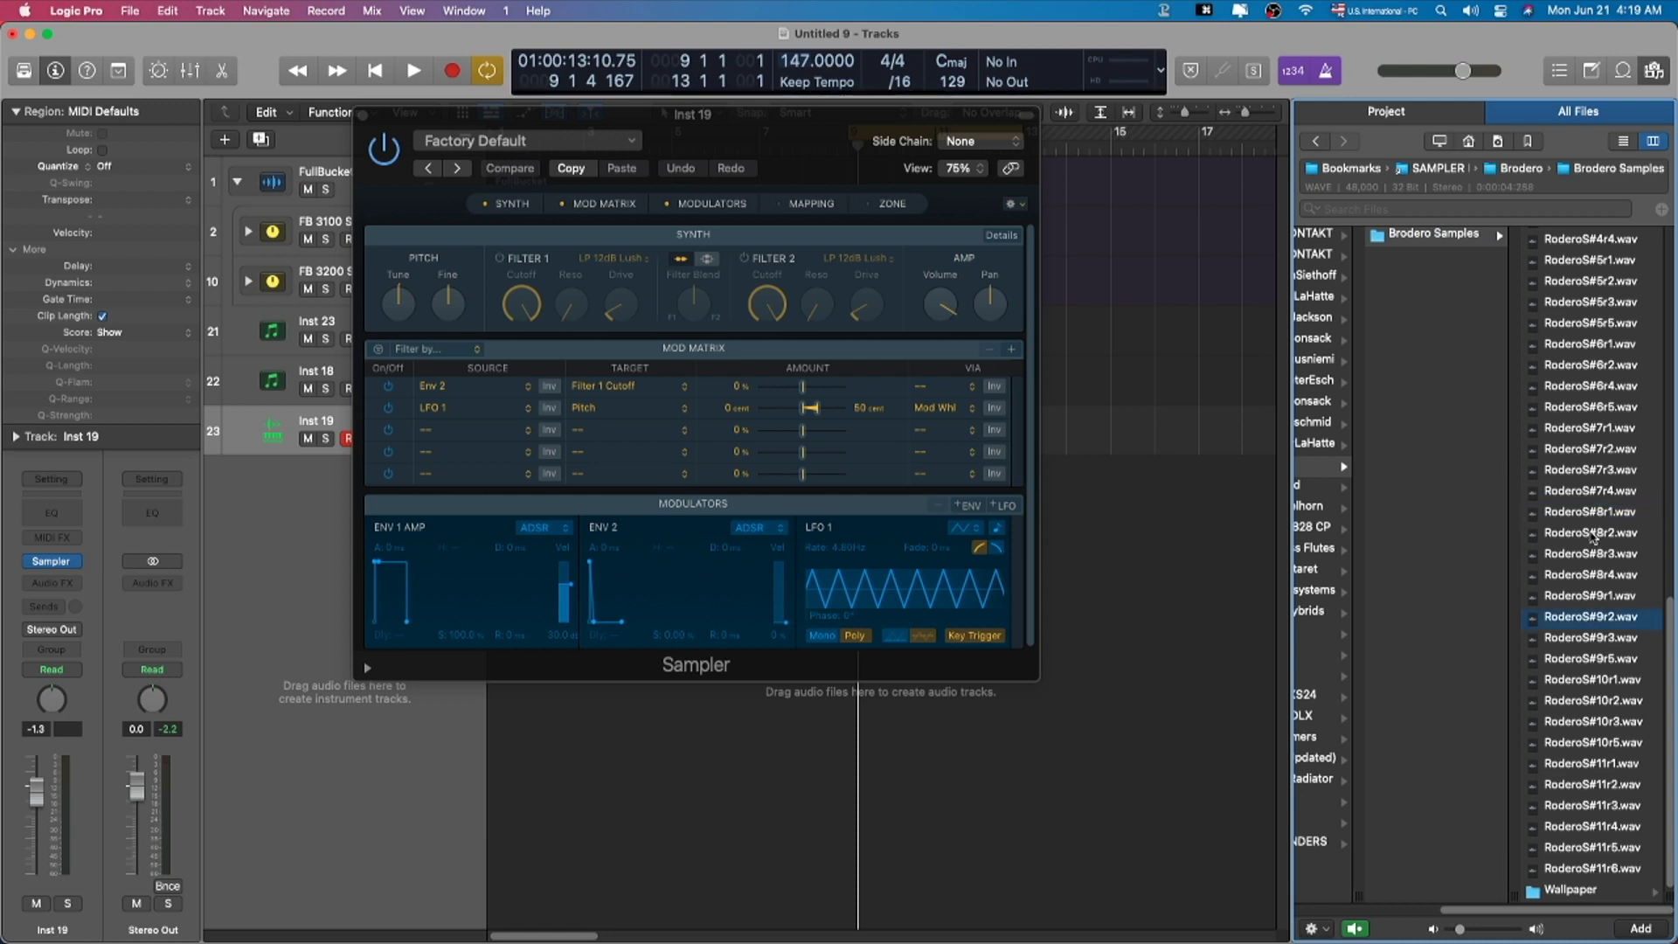
Step: Drop RoderoS#3r1, RoderoS#6r4 and other Brodero samples onto Sampler, one zone per file
{"action": "left_click", "coordinate": [1573, 345]}
{"action": "scroll", "coordinate": [1578, 436], "scroll_direction": "up", "scroll_amount": 5}
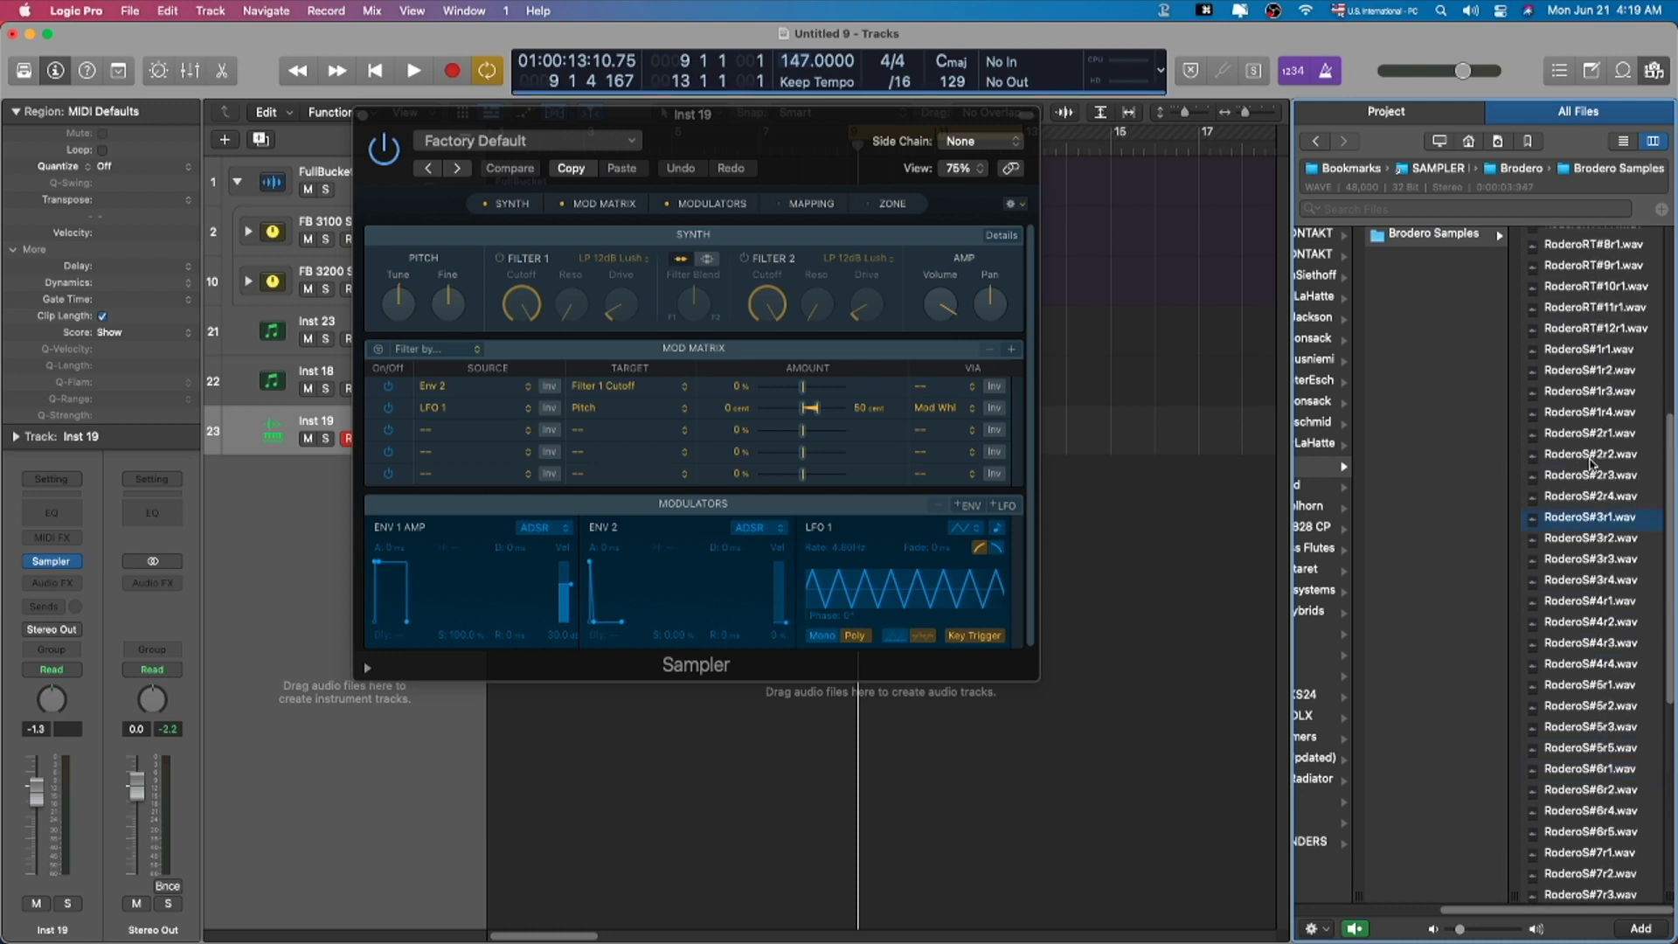
{"action": "left_click", "coordinate": [1592, 516], "text": "super"}
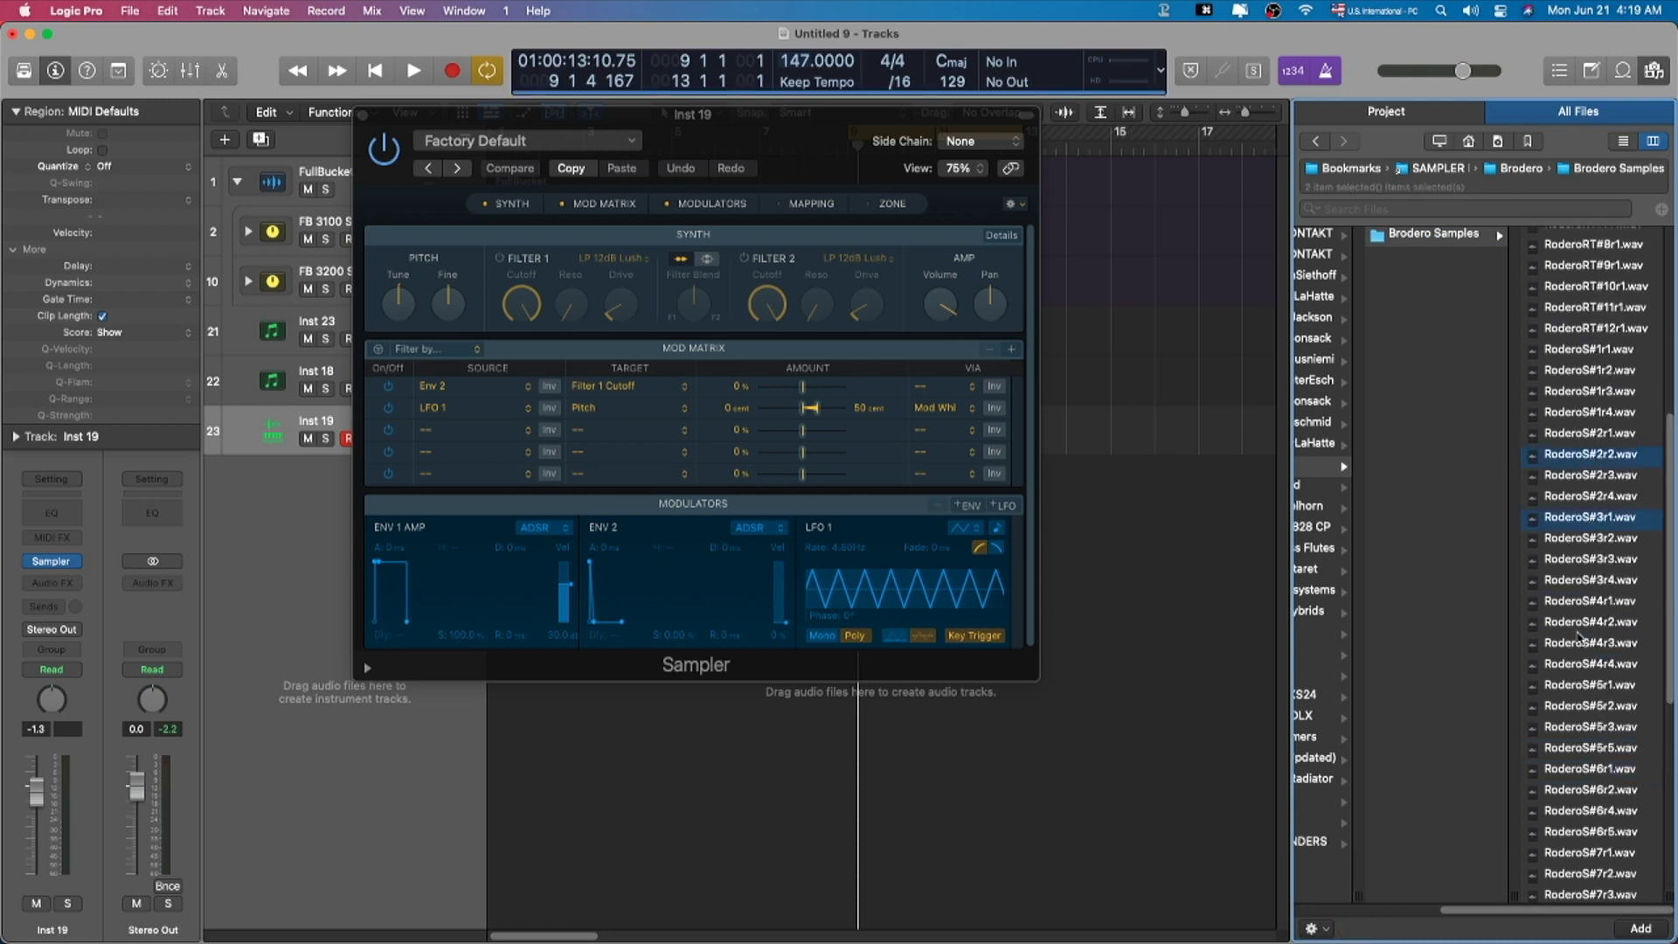
{"action": "scroll", "coordinate": [1582, 612], "scroll_direction": "down", "scroll_amount": 4}
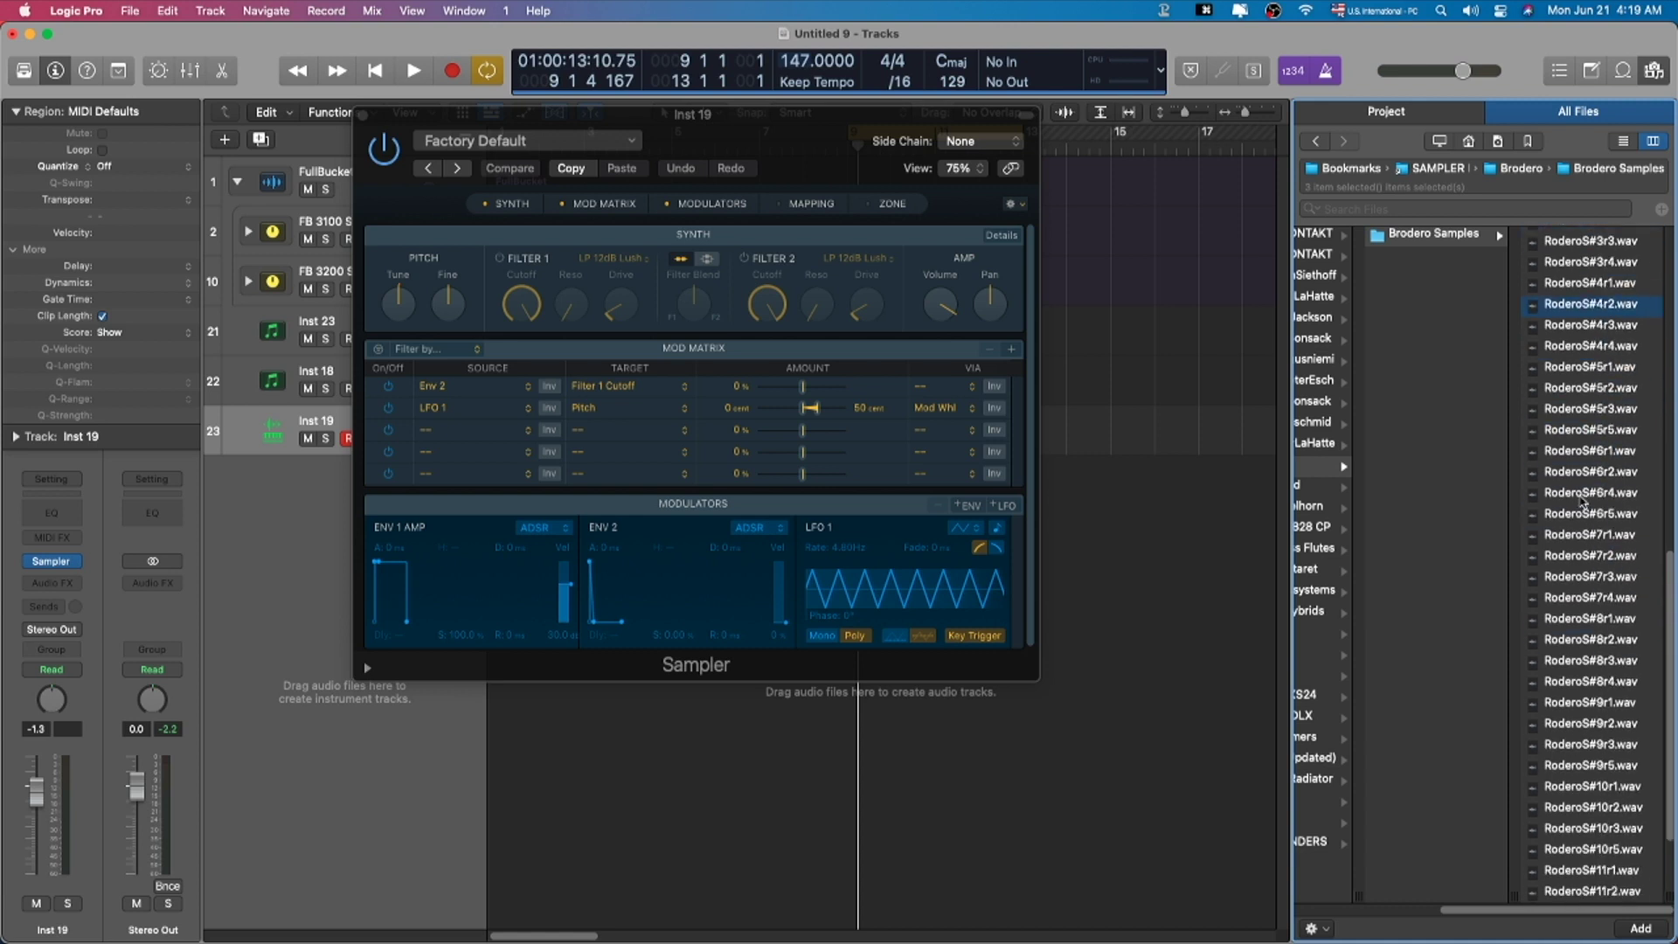
{"action": "left_click", "coordinate": [1582, 496], "text": "super"}
{"action": "scroll", "coordinate": [1579, 481], "scroll_direction": "up", "scroll_amount": 2}
{"action": "left_click_drag", "start_coordinate": [1606, 493], "coordinate": [817, 214]}
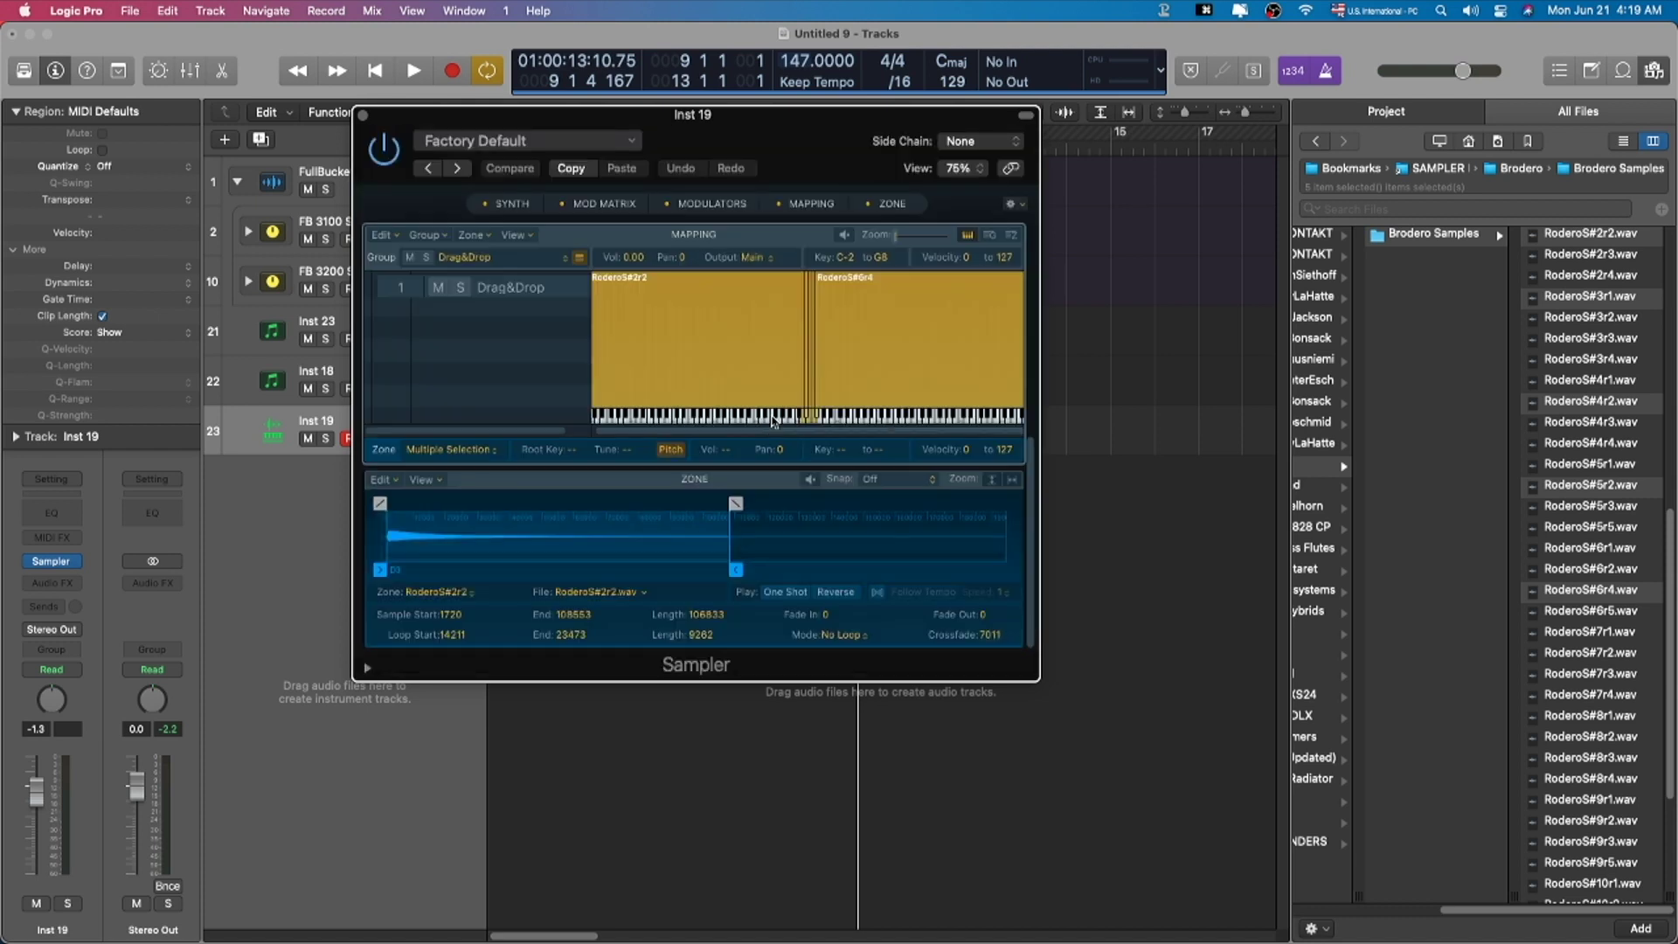
Step: Lower the Inst 19 fader and lengthen the ENV 1 release to about 871 ms
{"action": "left_click_drag", "start_coordinate": [35, 811], "coordinate": [36, 850]}
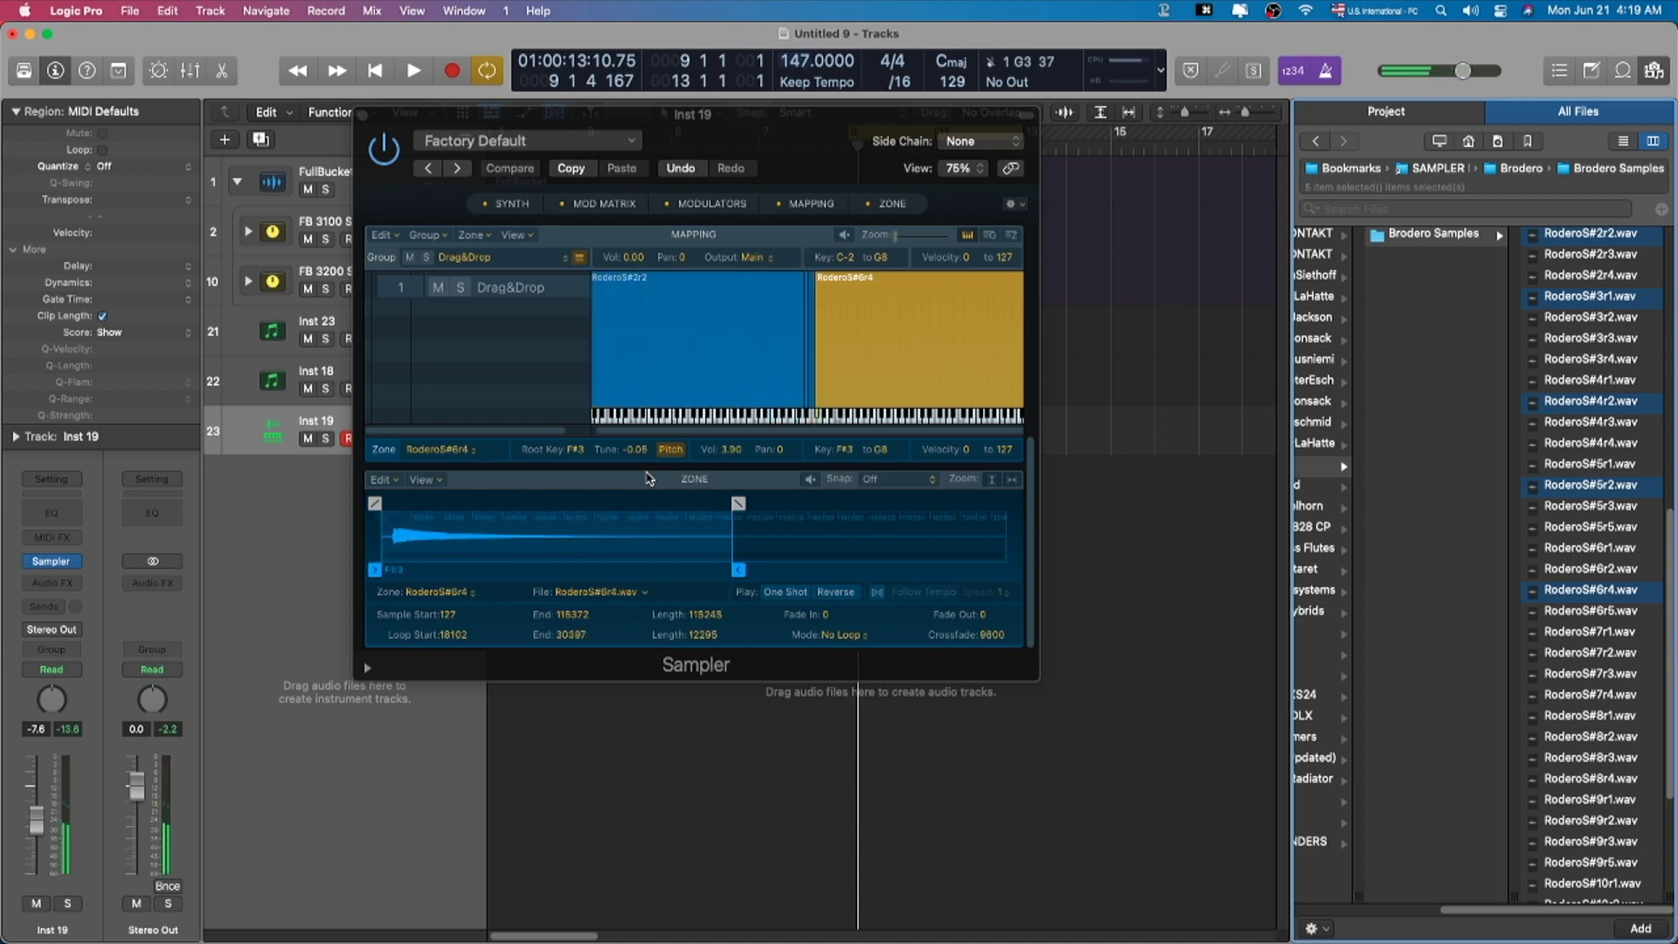
{"action": "left_click", "coordinate": [647, 477]}
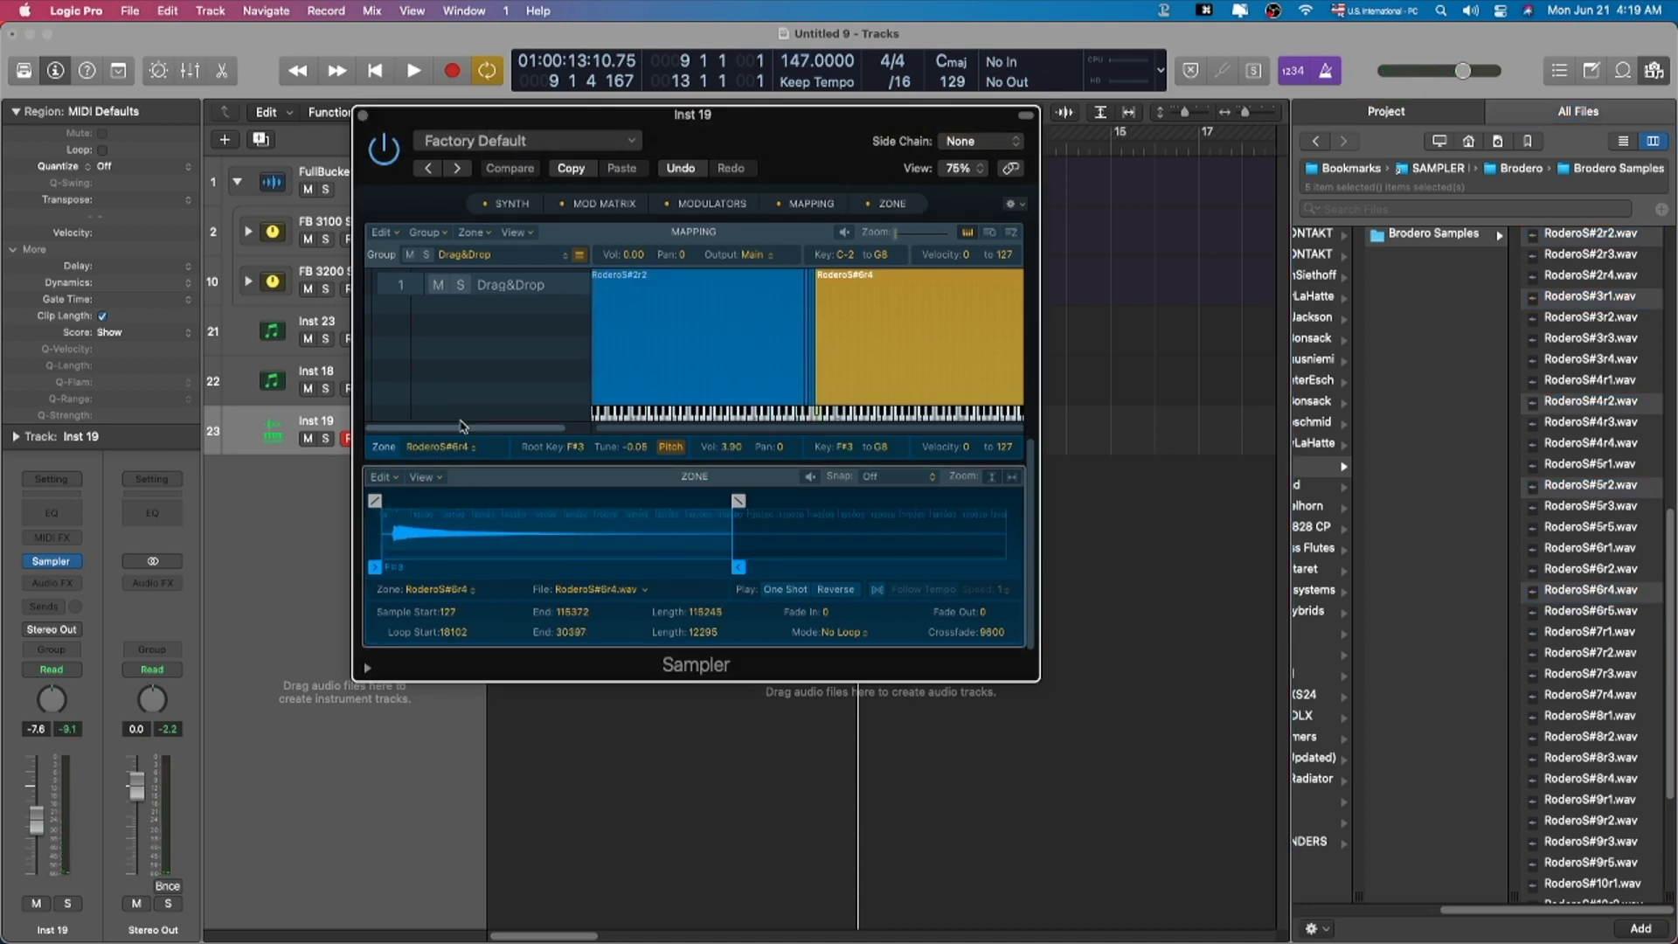
{"action": "left_click", "coordinate": [516, 203]}
{"action": "left_click_drag", "start_coordinate": [406, 621], "coordinate": [433, 622]}
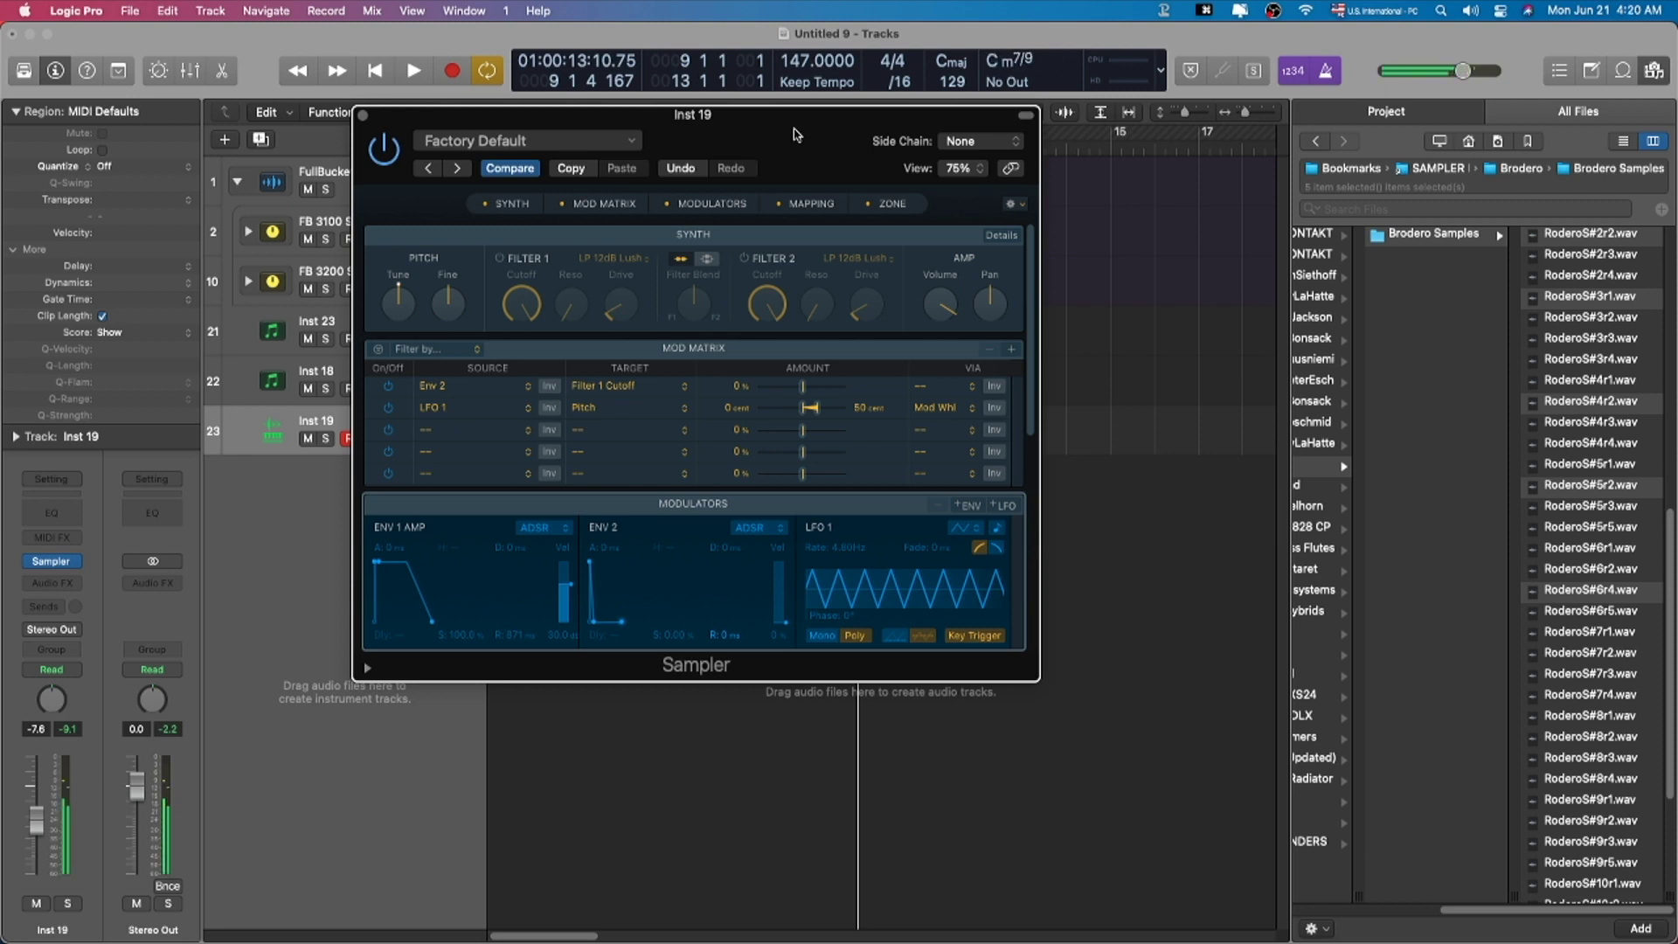
{"action": "key", "text": "super+Tab"}
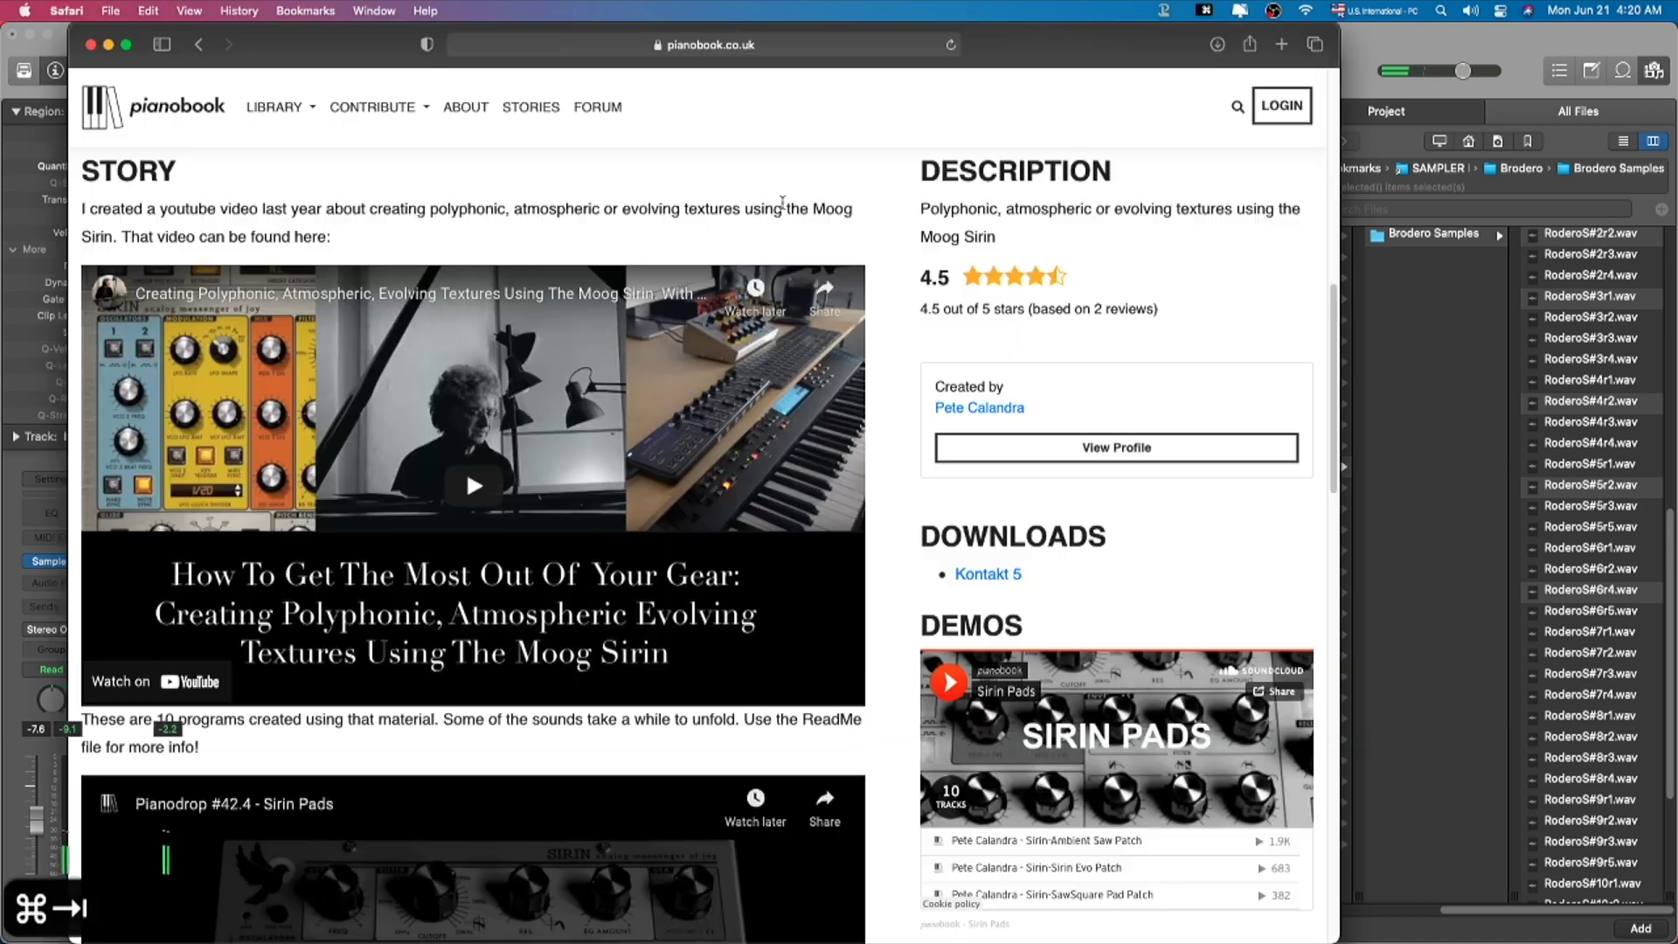
{"action": "scroll", "coordinate": [520, 341], "scroll_direction": "up", "scroll_amount": 10}
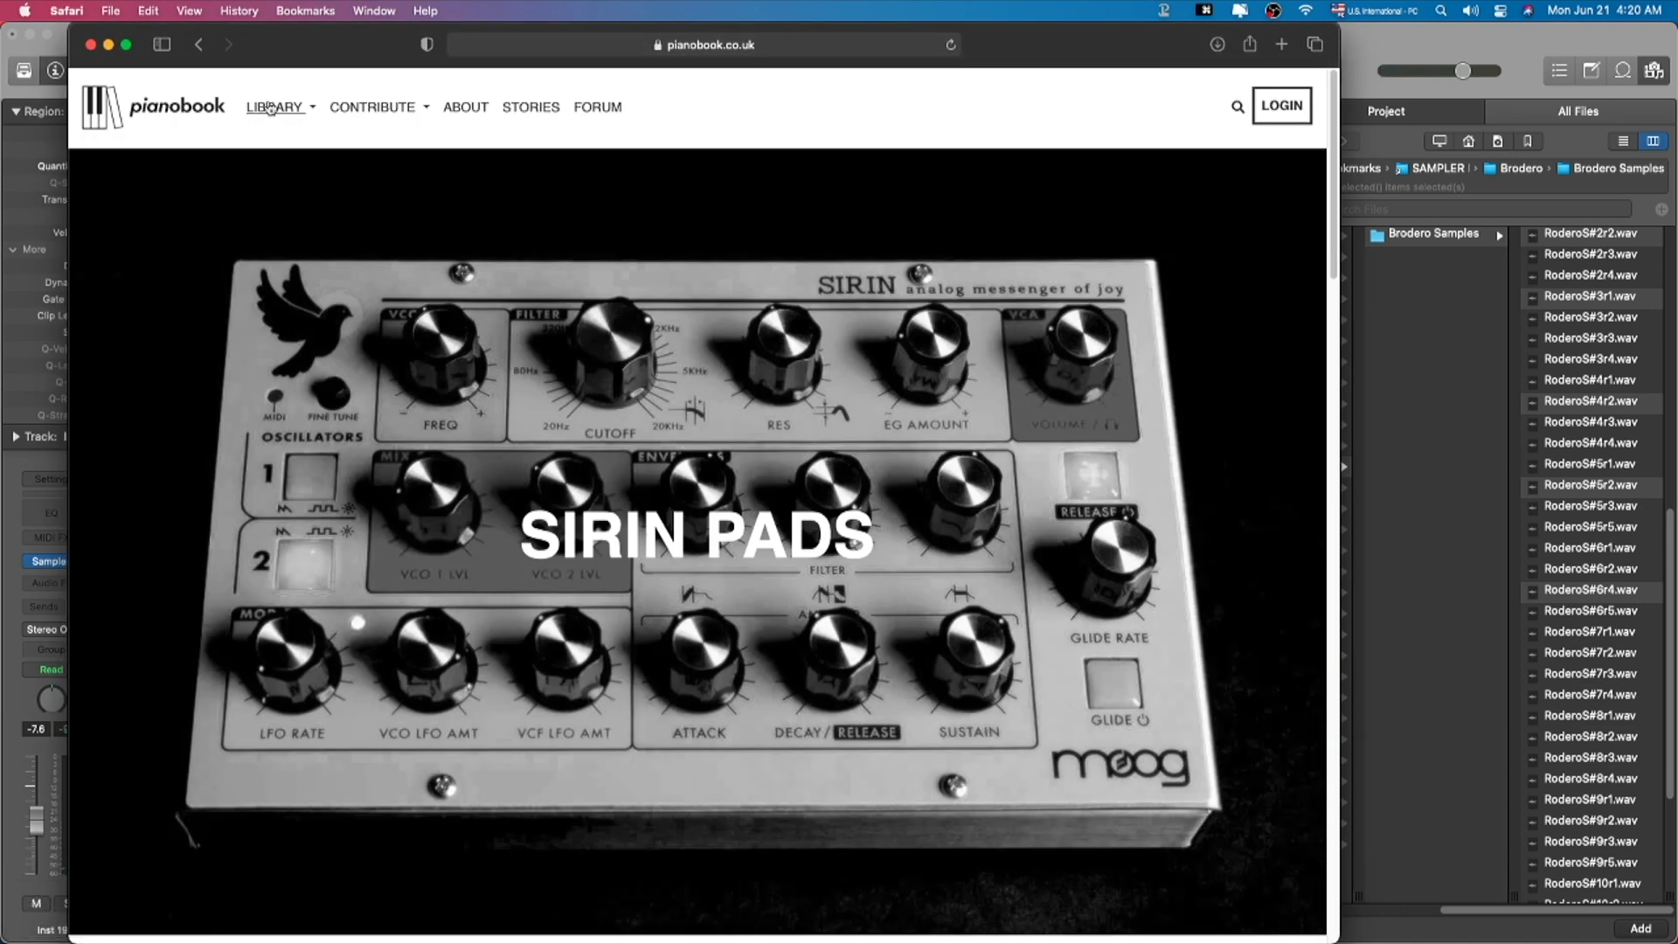
{"action": "left_click", "coordinate": [278, 114]}
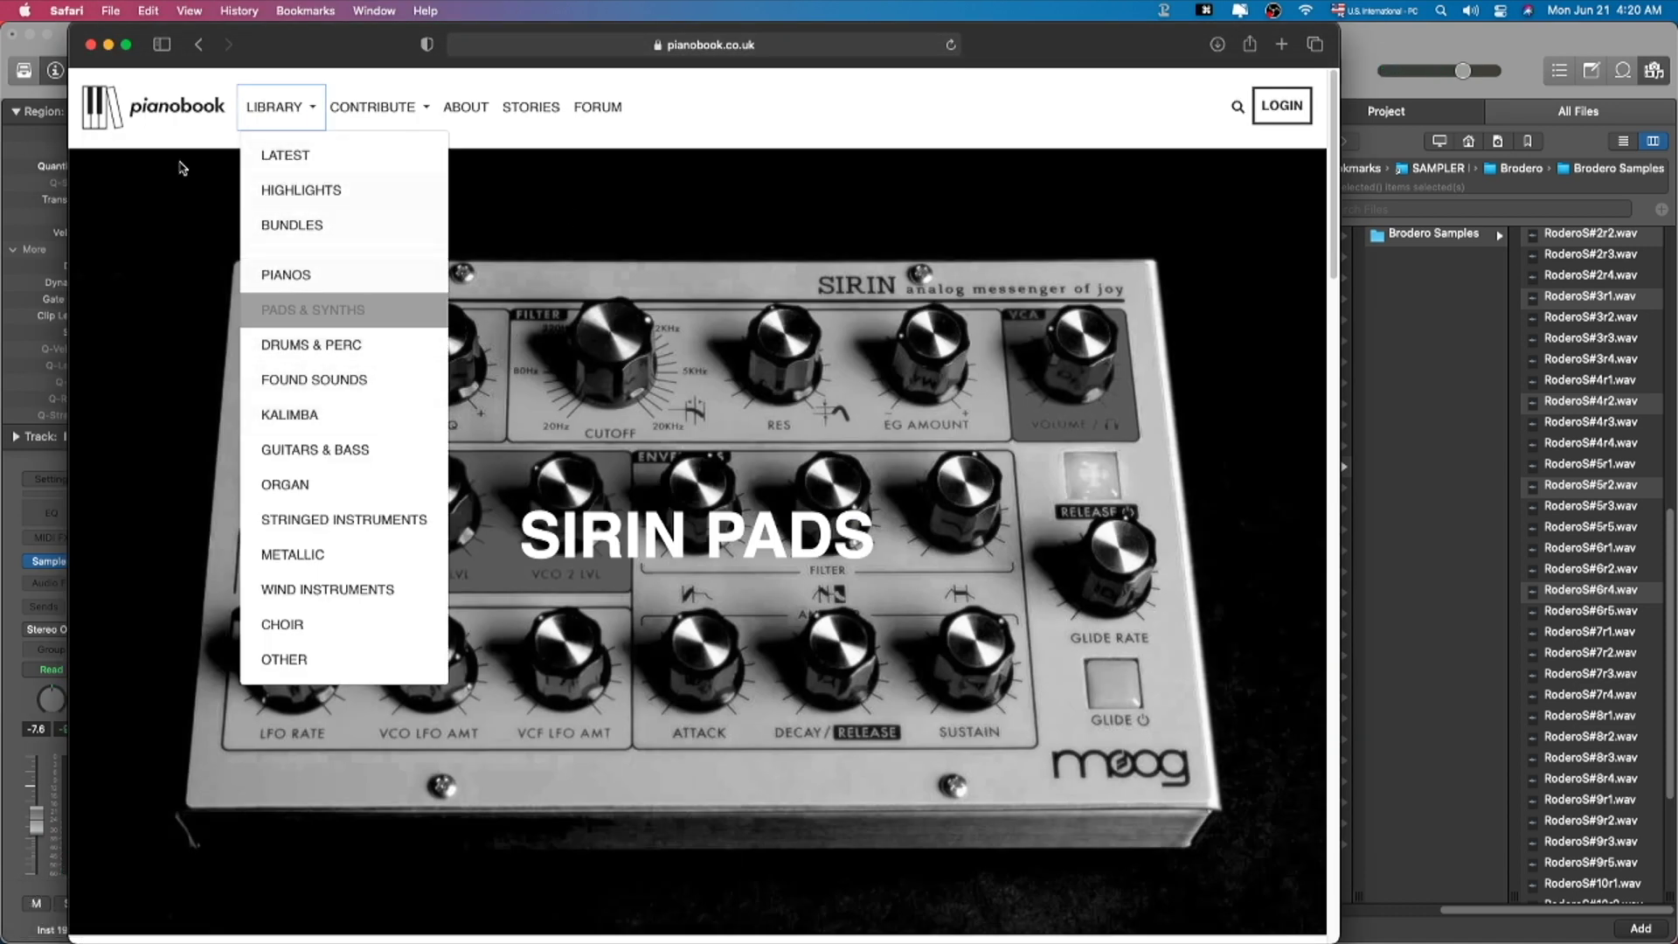
{"action": "left_click", "coordinate": [649, 217]}
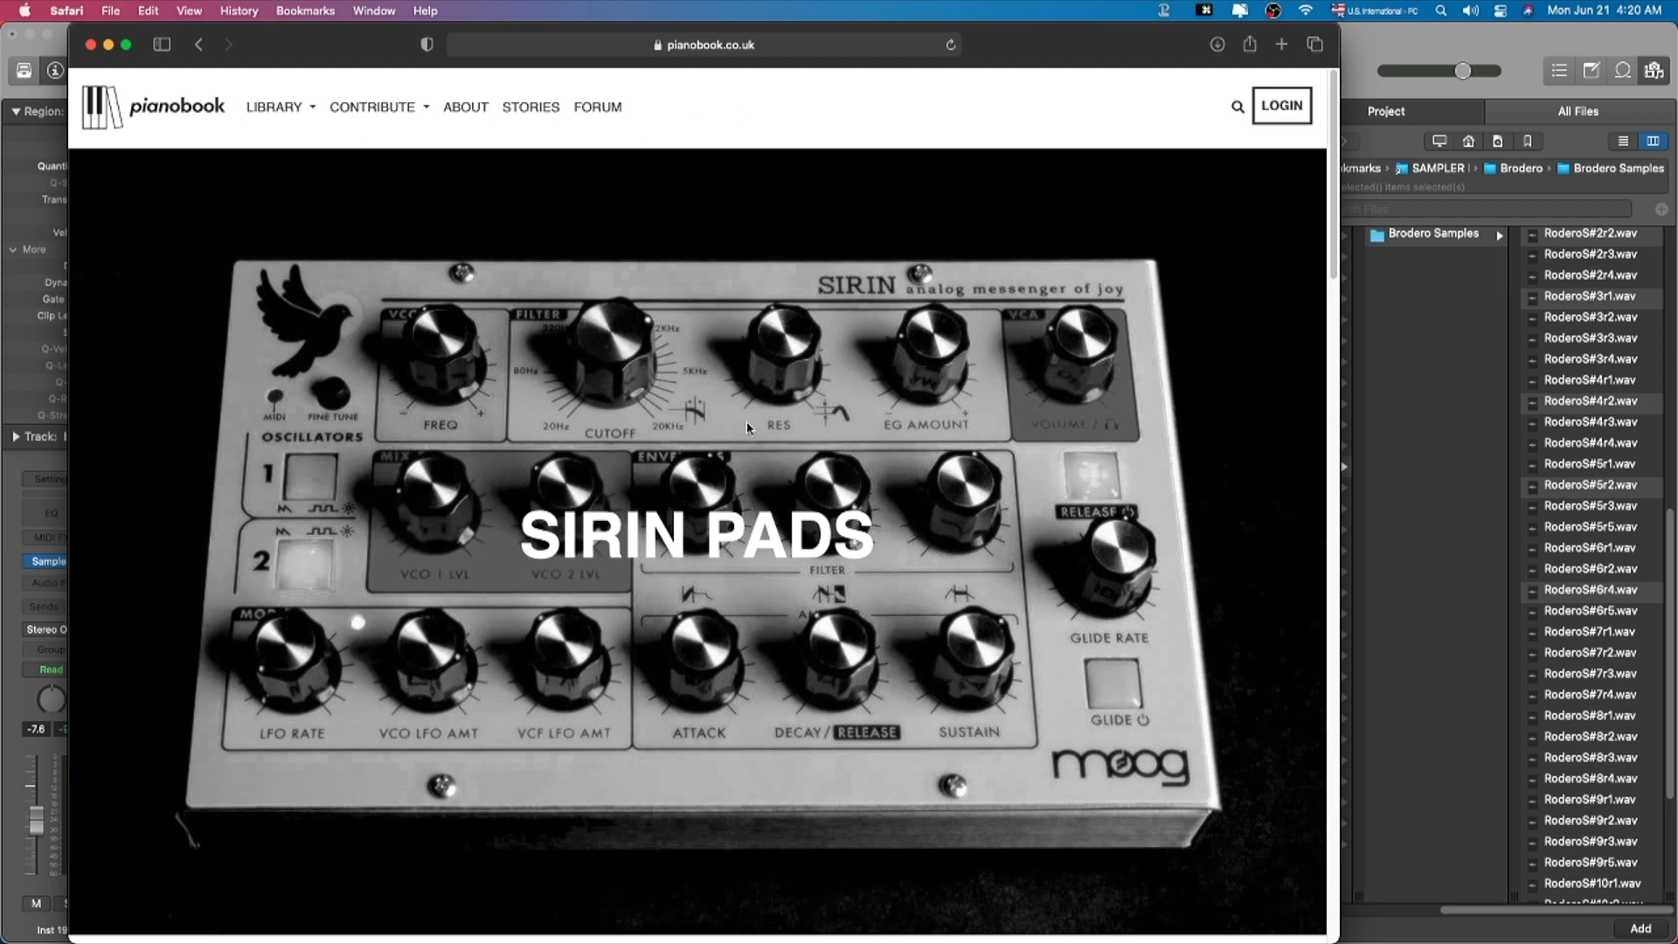
{"action": "scroll", "coordinate": [750, 428], "scroll_direction": "down", "scroll_amount": 10}
{"action": "scroll", "coordinate": [940, 650], "scroll_direction": "down", "scroll_amount": 4}
{"action": "left_click", "coordinate": [1503, 534]}
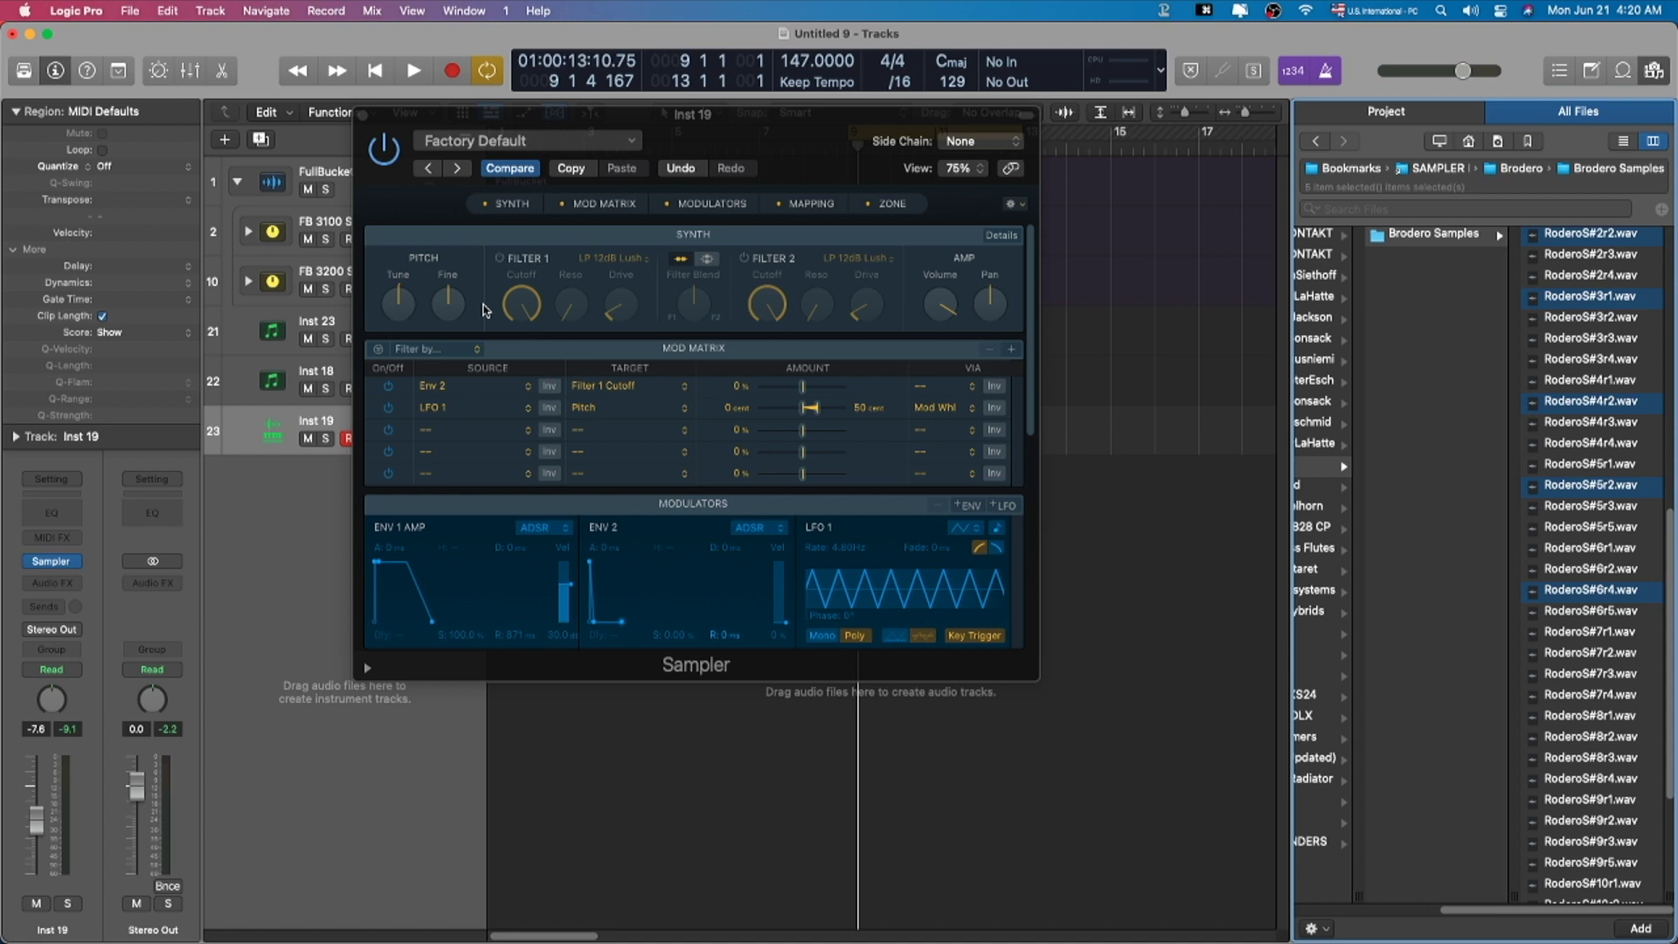
Step: Hide the Browser and show the arranged project full screen with its mixer below
{"action": "left_click_drag", "start_coordinate": [798, 146], "coordinate": [791, 141]}
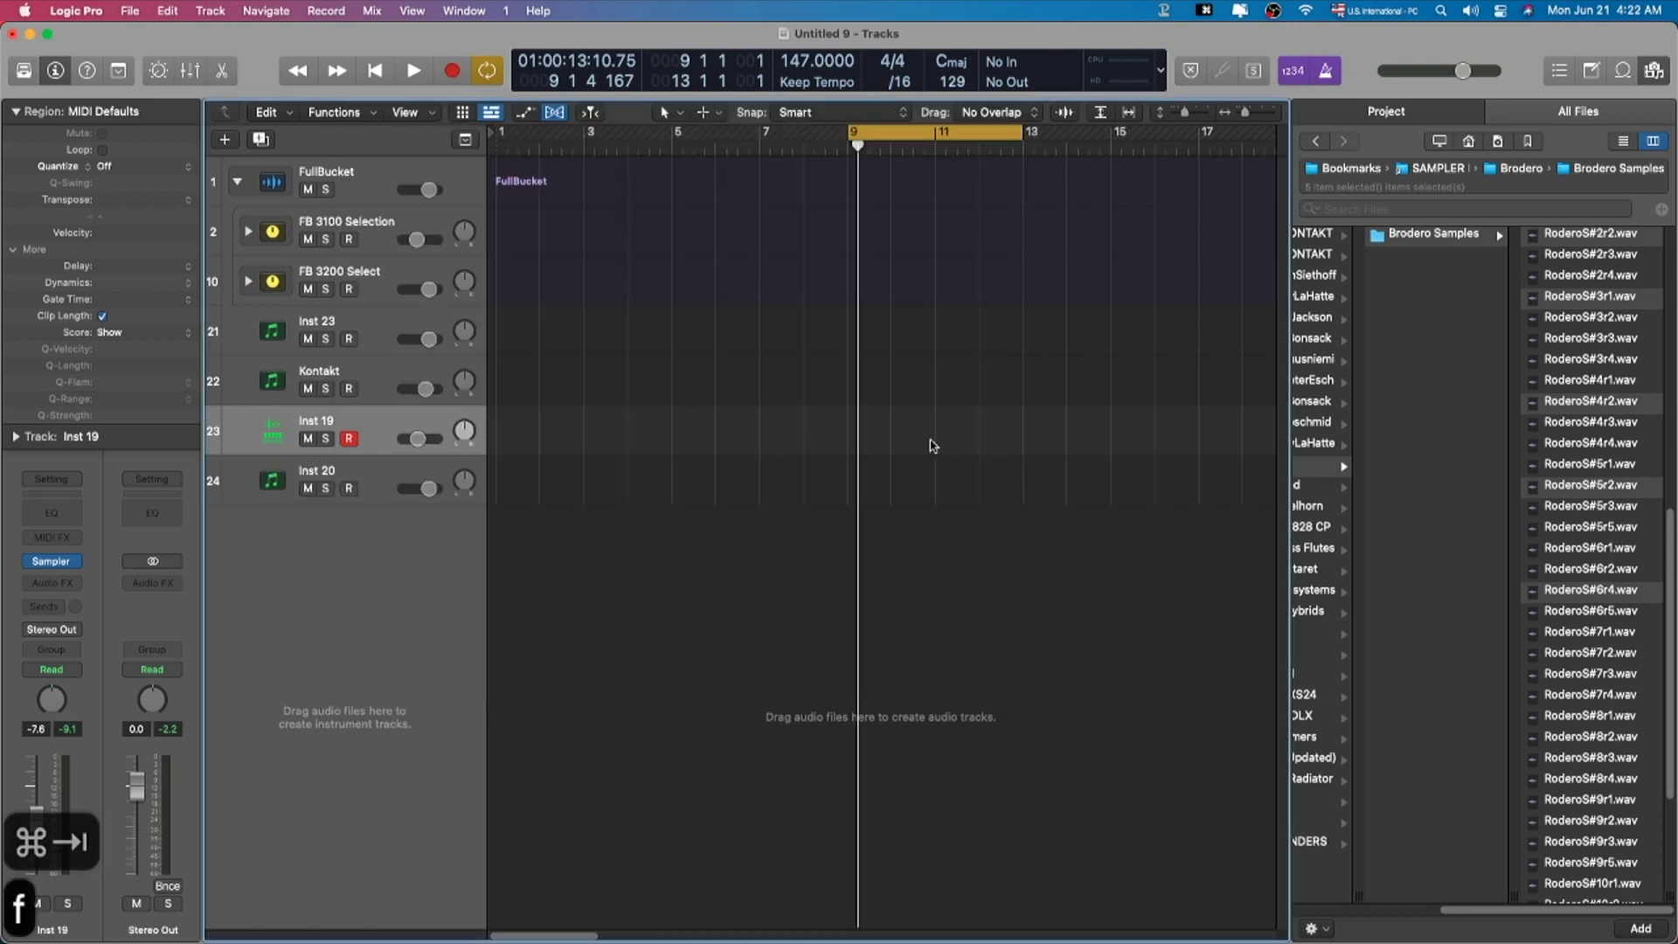
{"action": "key", "text": "f"}
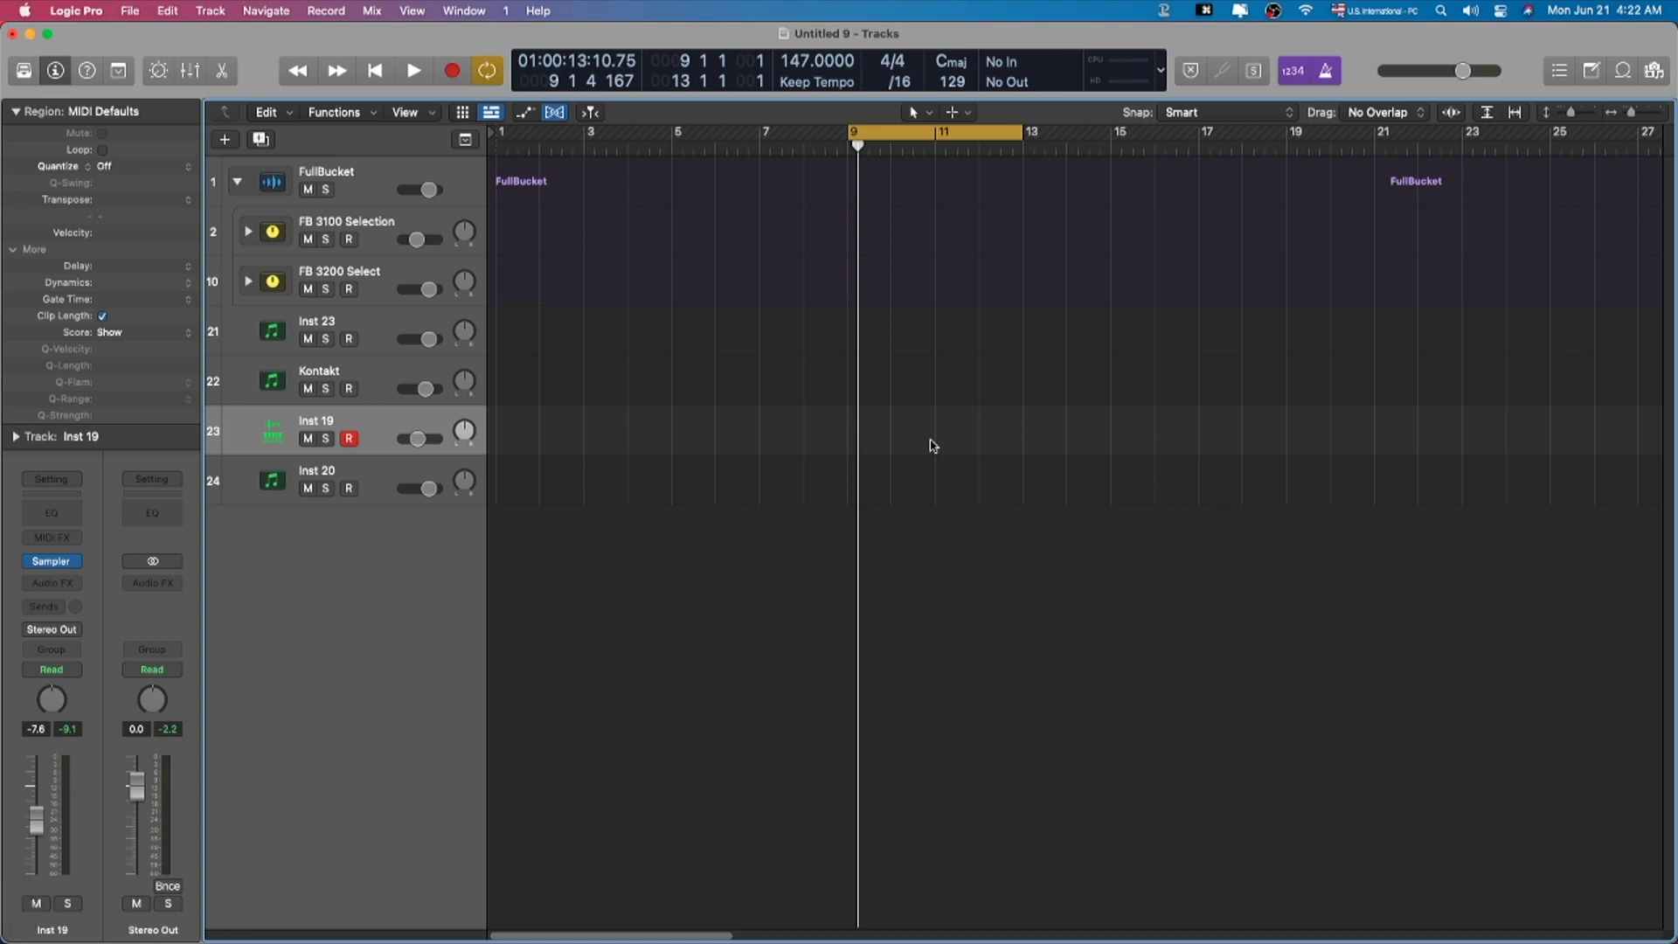
{"action": "key", "text": "ctrl+super+f"}
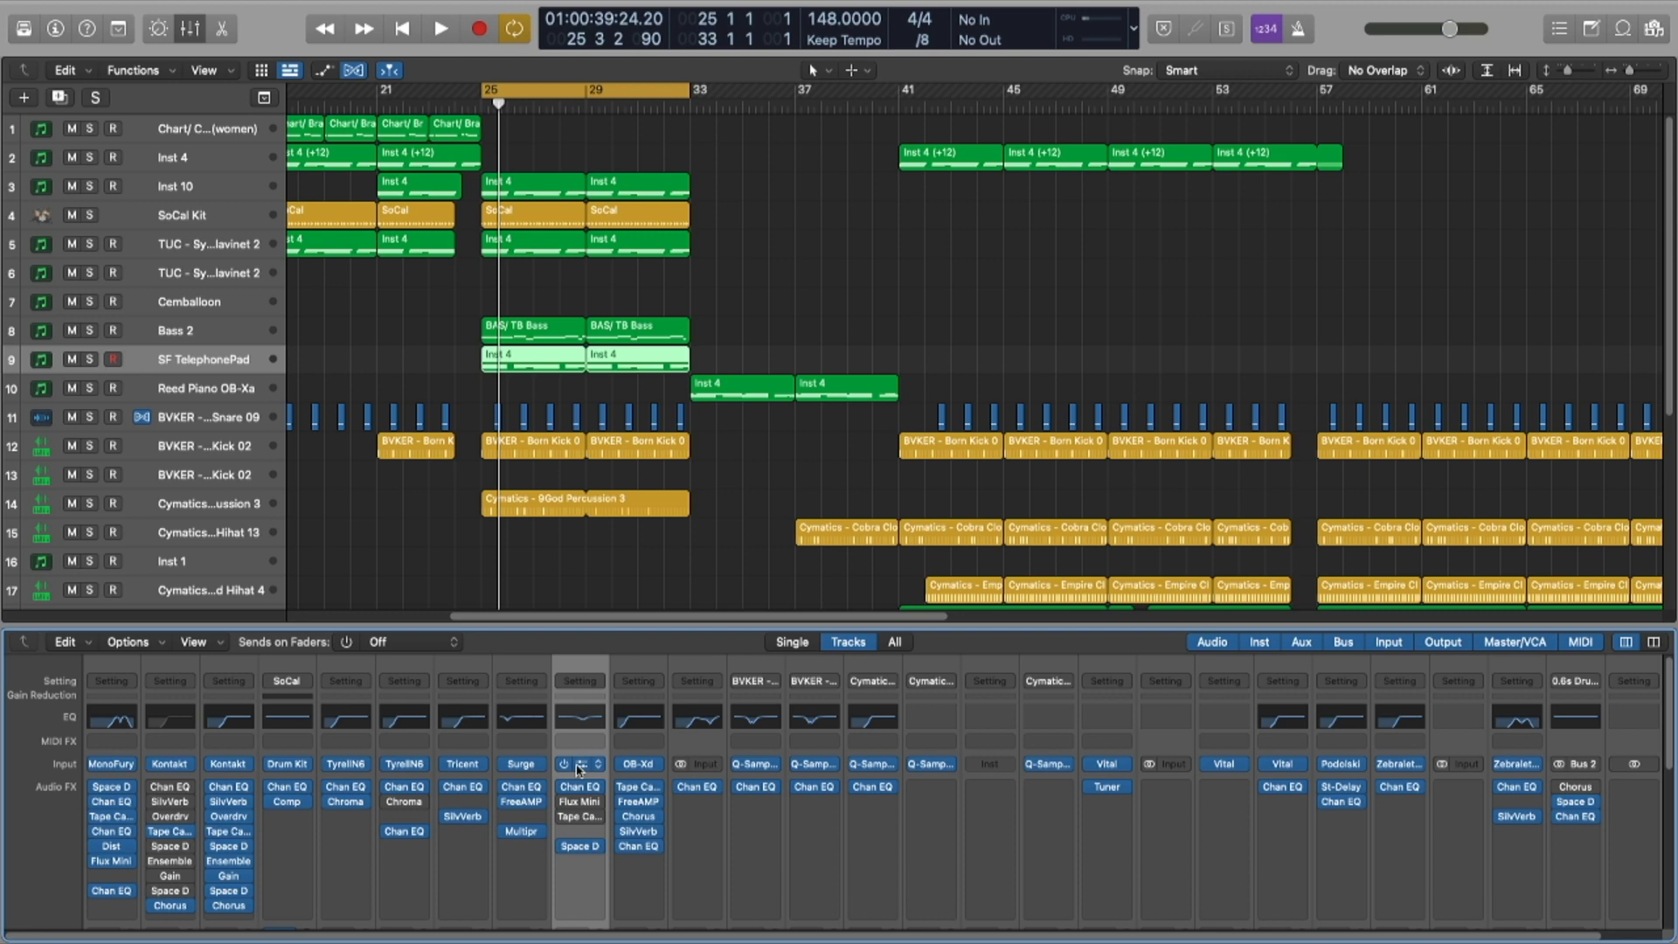
Step: Open Podolski on SF TelephonePad, solo the track and audition the pad
{"action": "left_click", "coordinate": [579, 763]}
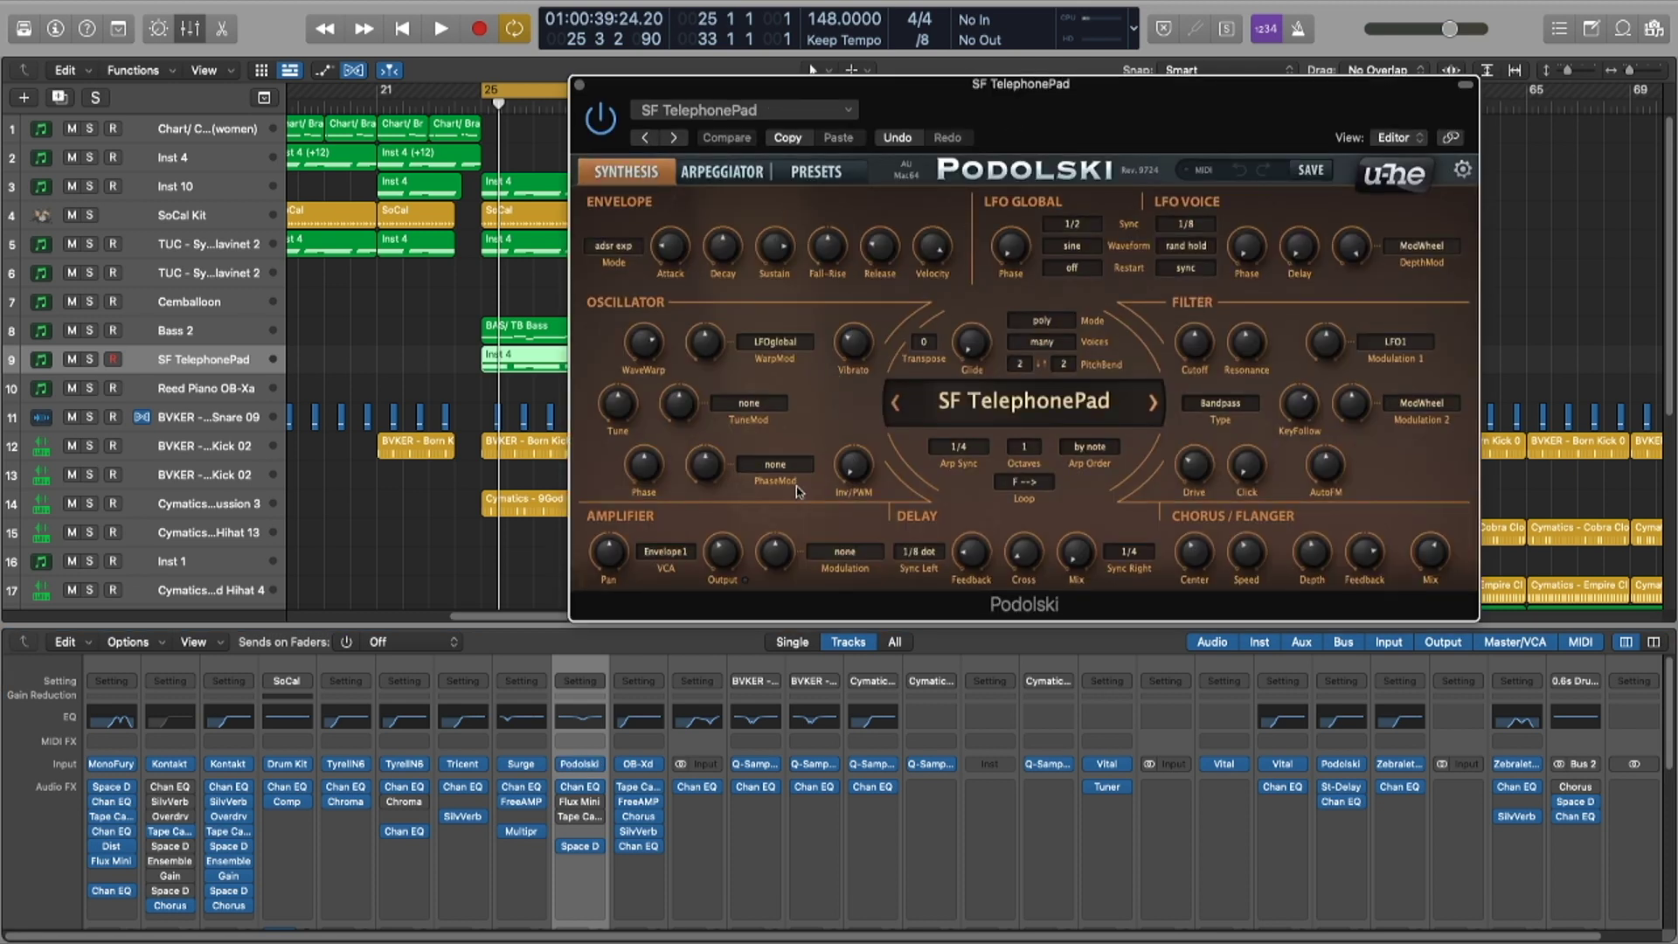
{"action": "key", "text": "s"}
{"action": "key", "text": "space"}
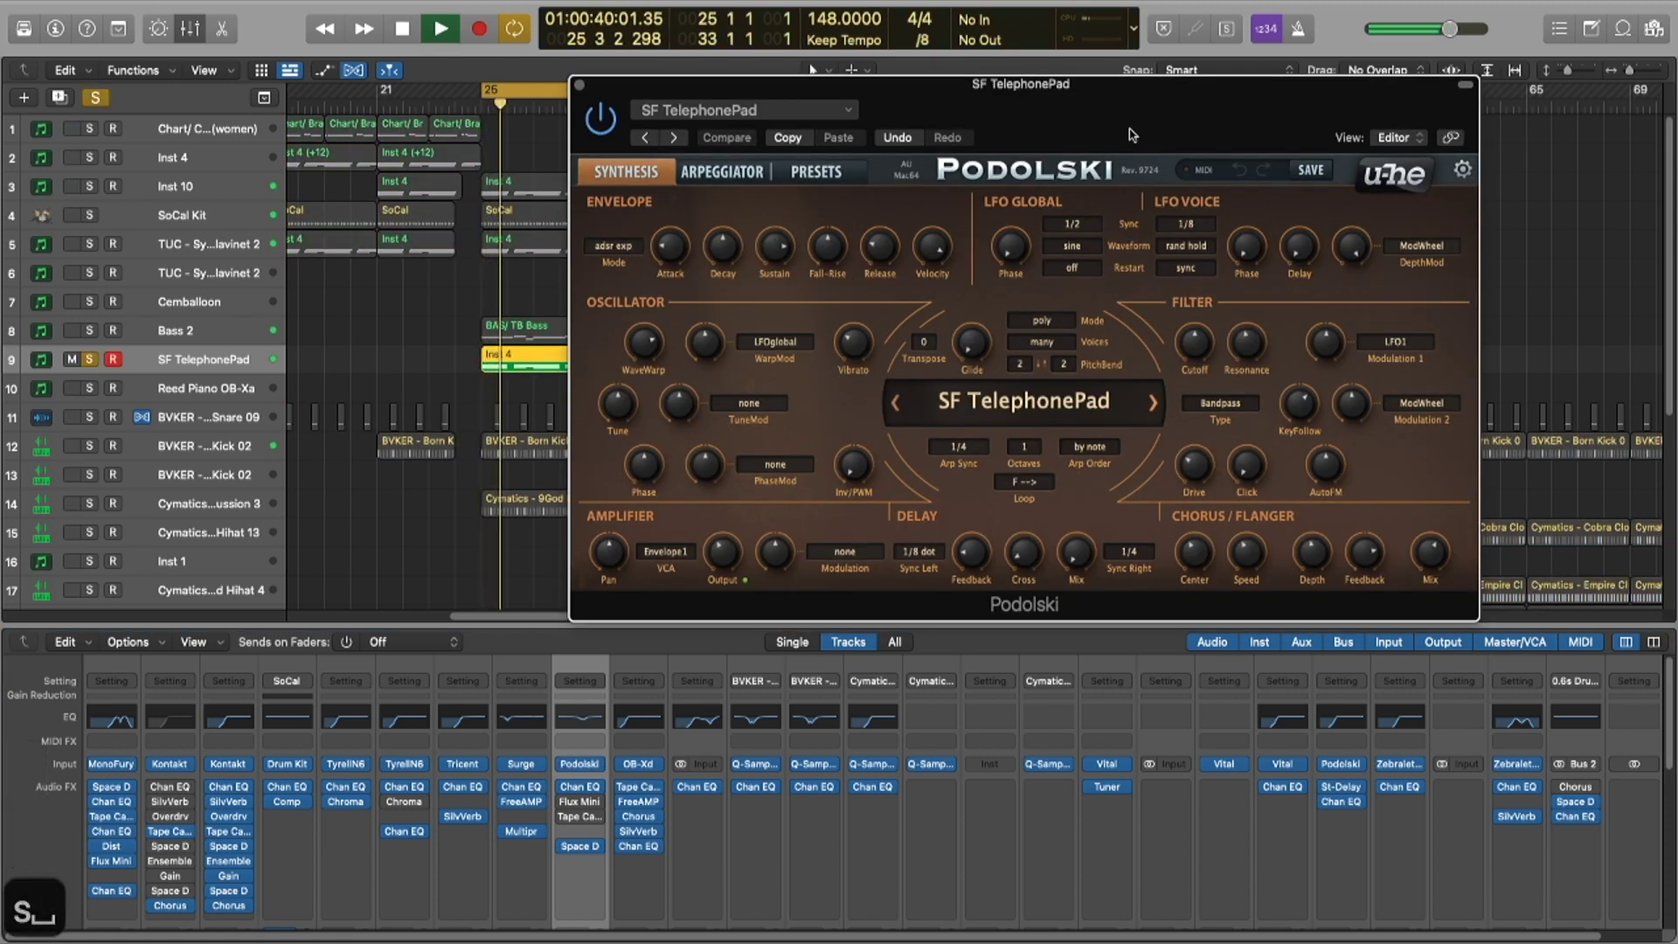
{"action": "left_click_drag", "start_coordinate": [1133, 135], "coordinate": [931, 88]}
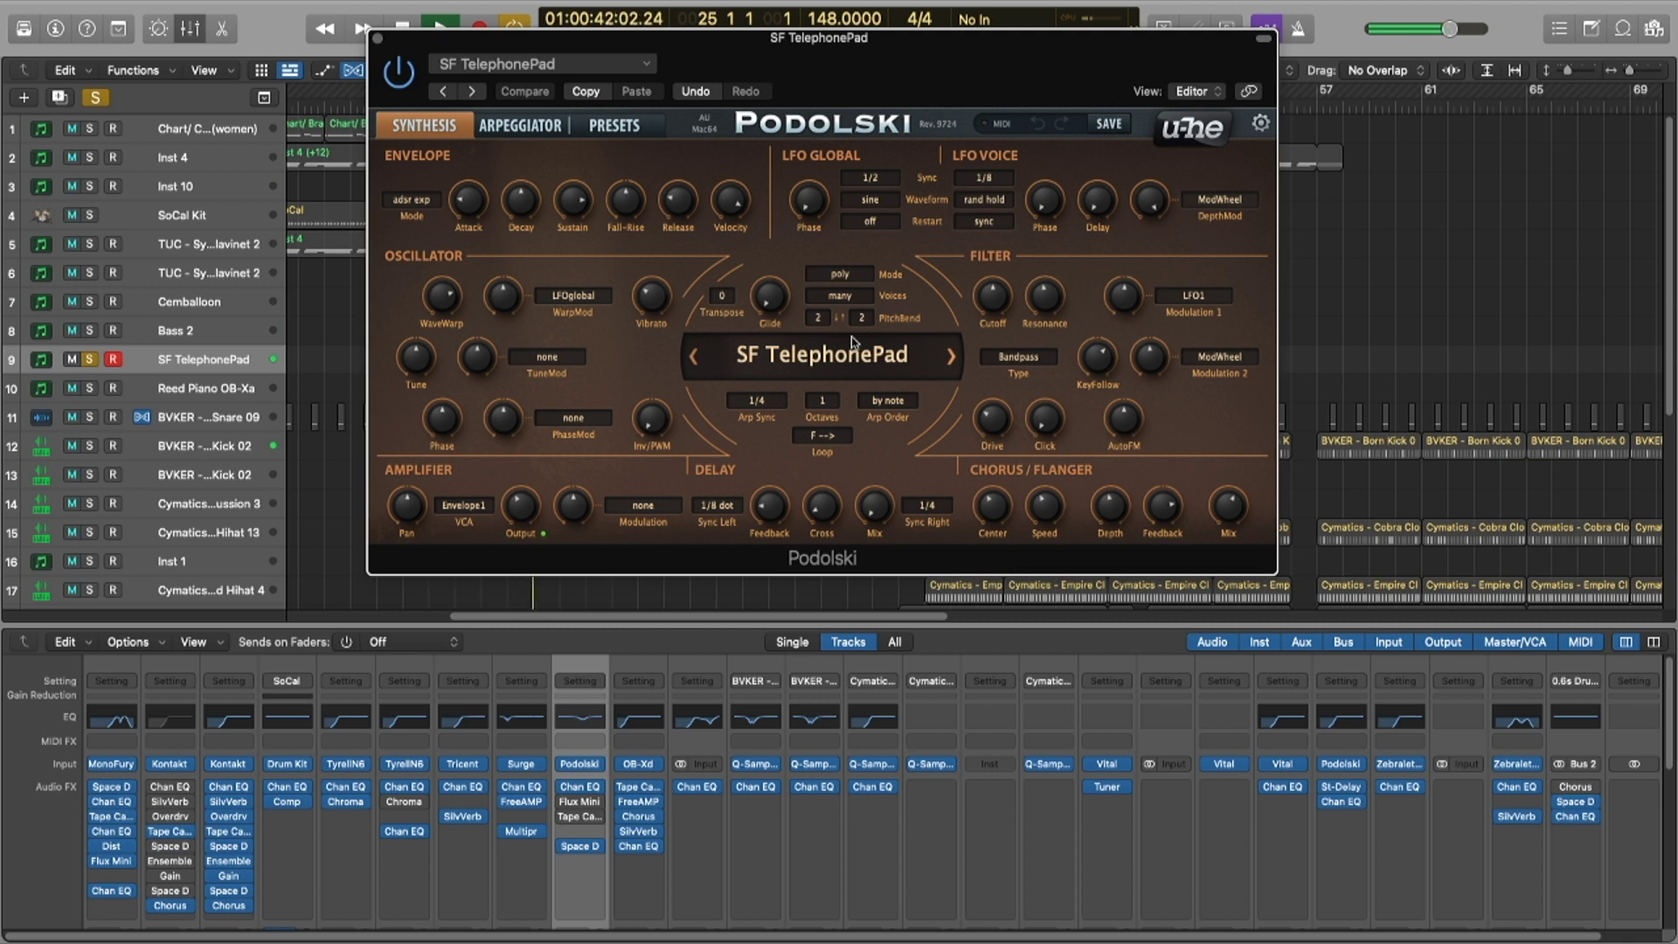
{"action": "key", "text": "space"}
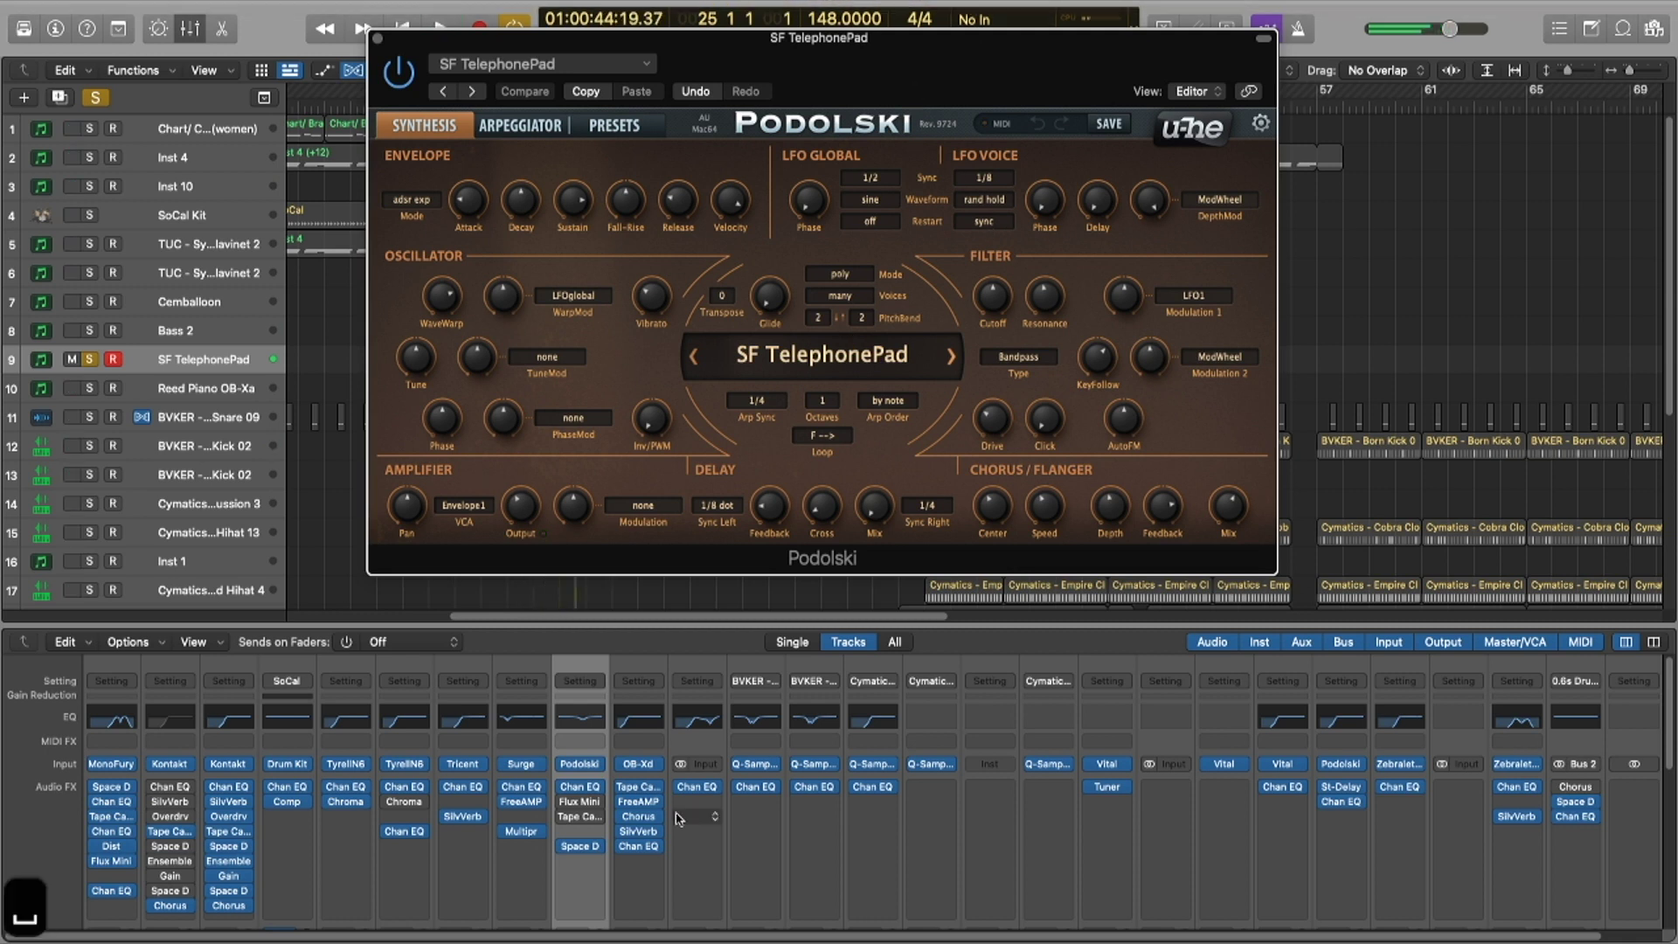
Step: Switch on the track's Flux Mini effect and listen to it
{"action": "left_click", "coordinate": [581, 806]}
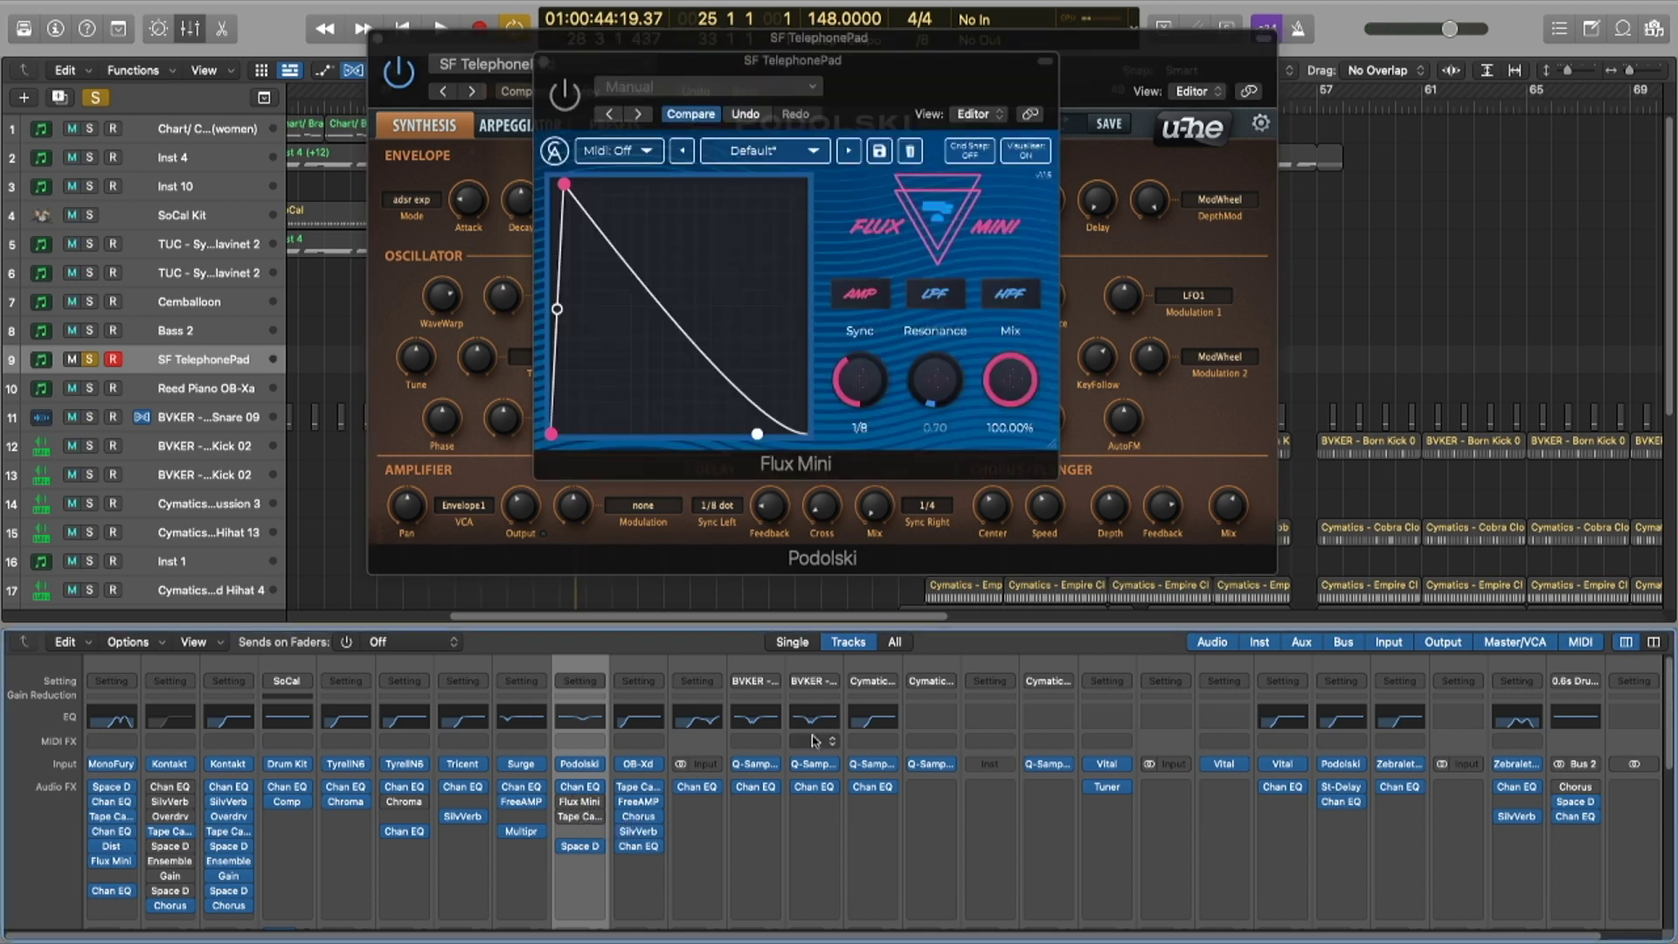
{"action": "left_click_drag", "start_coordinate": [854, 112], "coordinate": [727, 201]}
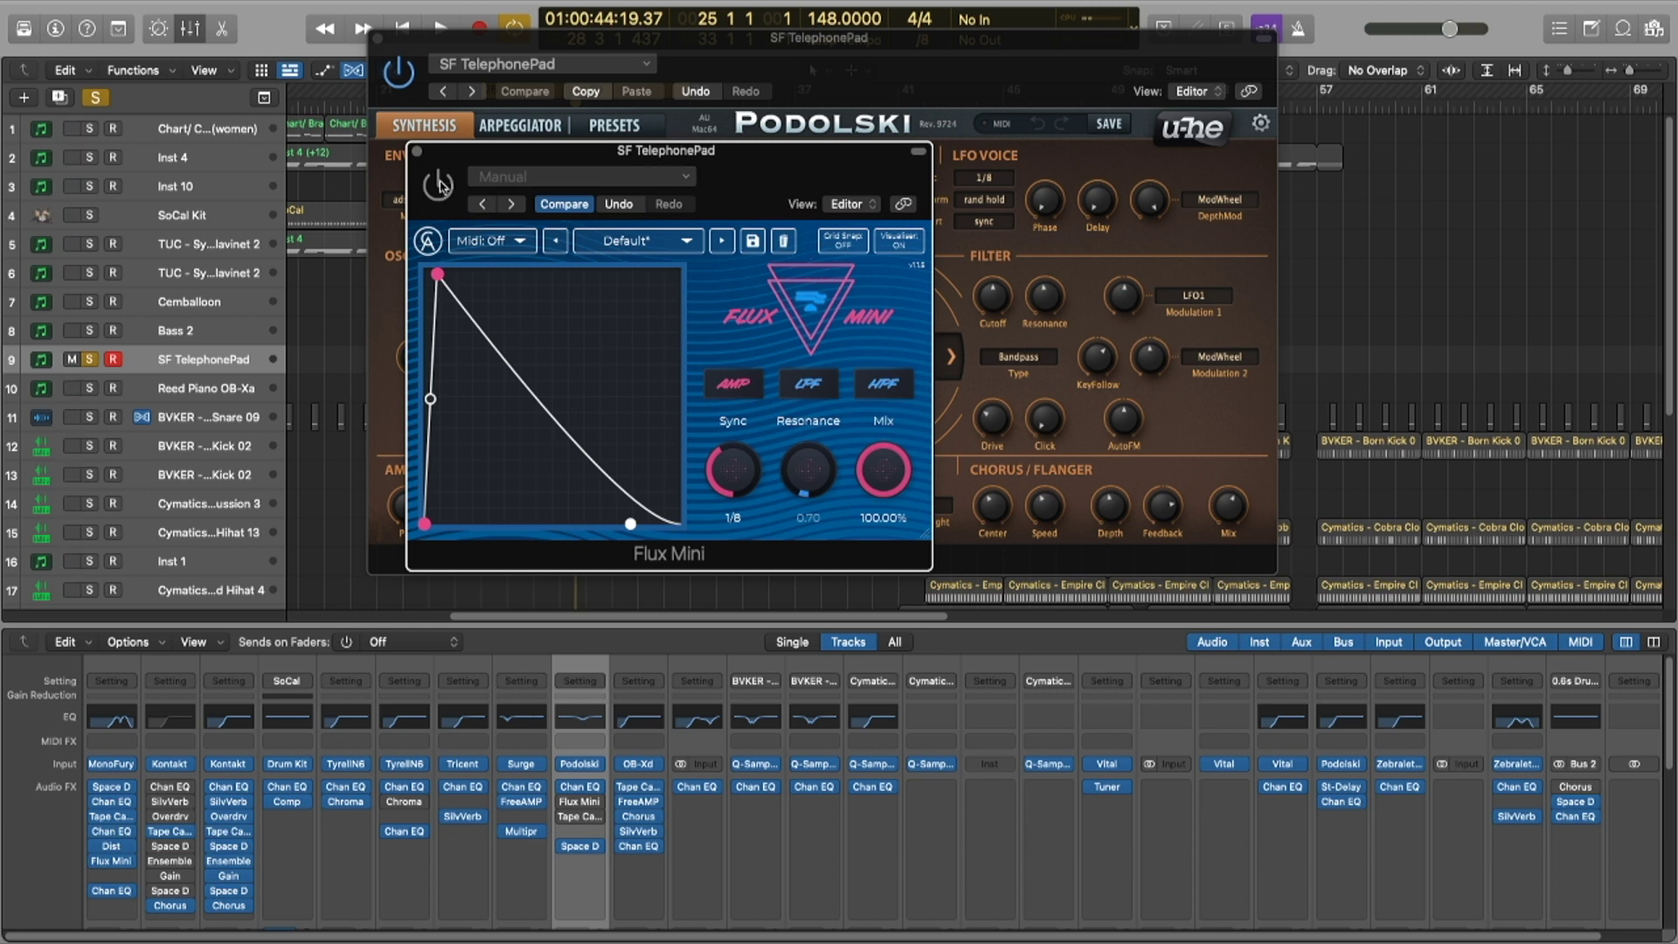
{"action": "left_click", "coordinate": [436, 186]}
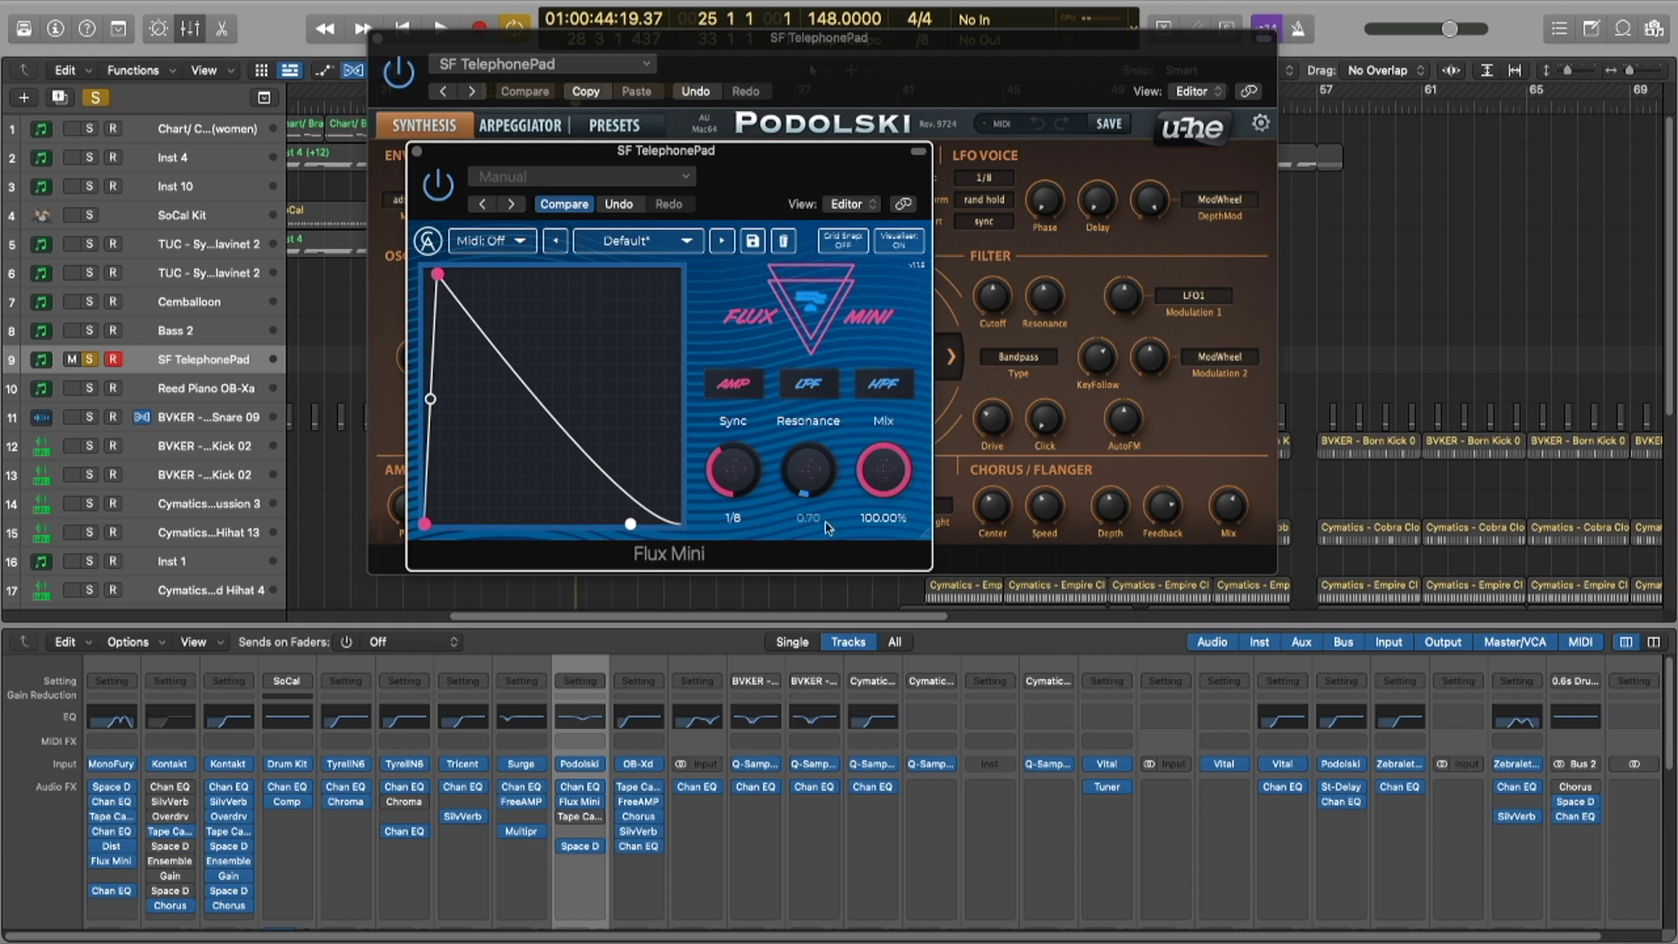
{"action": "key", "text": "space"}
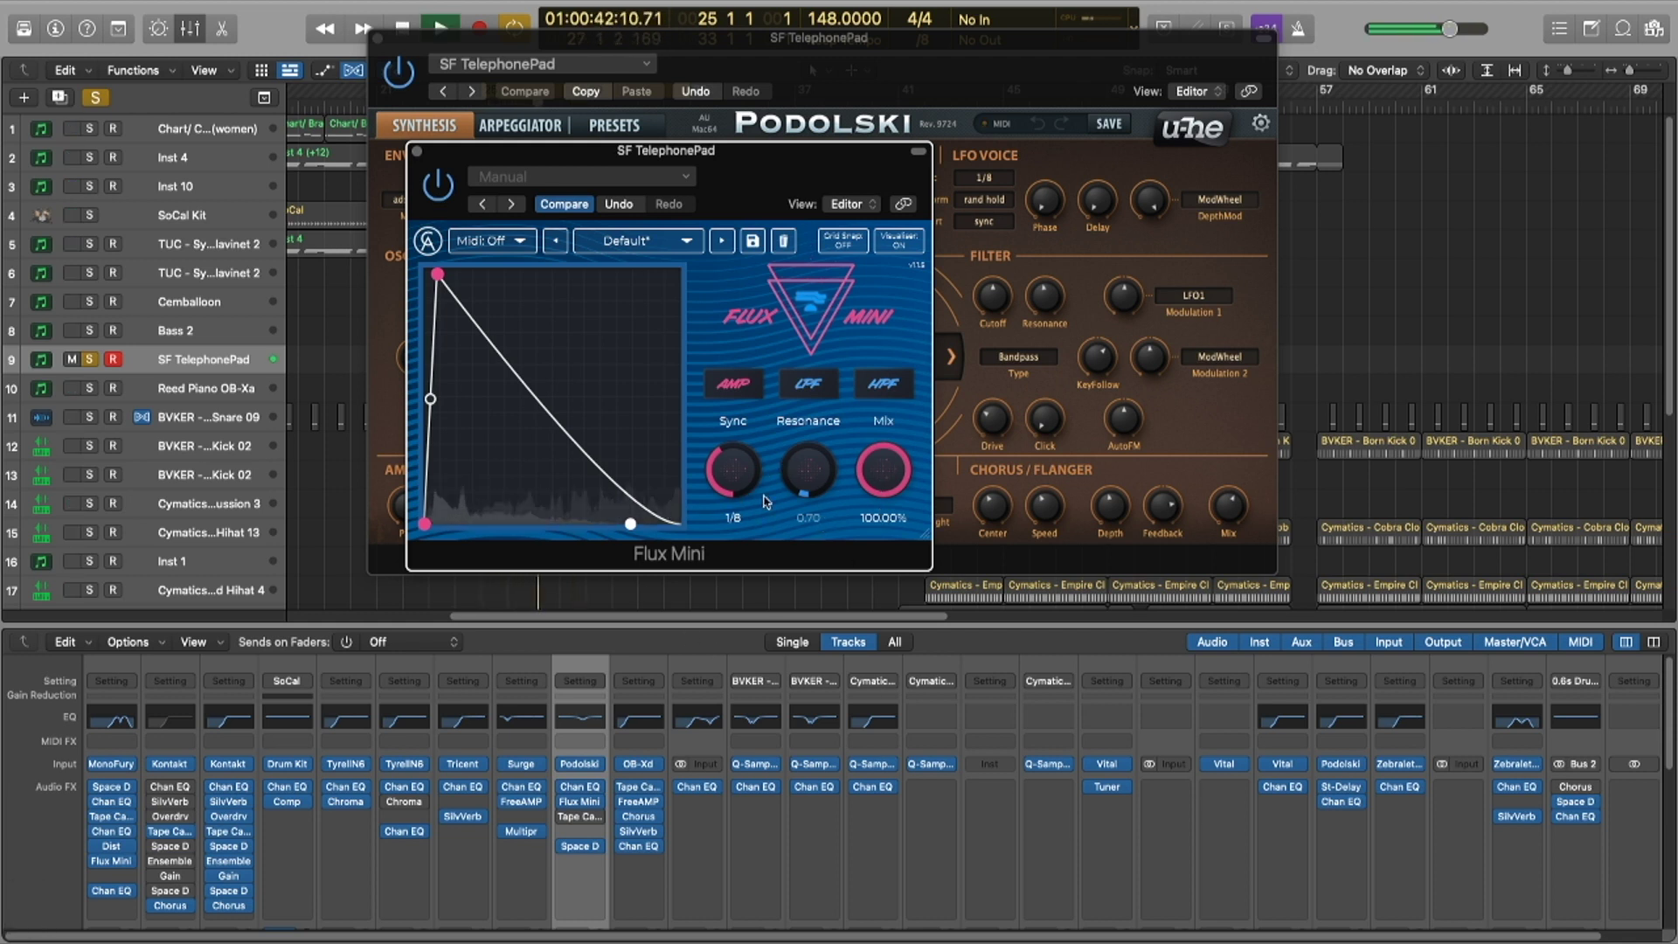
{"action": "key", "text": "space"}
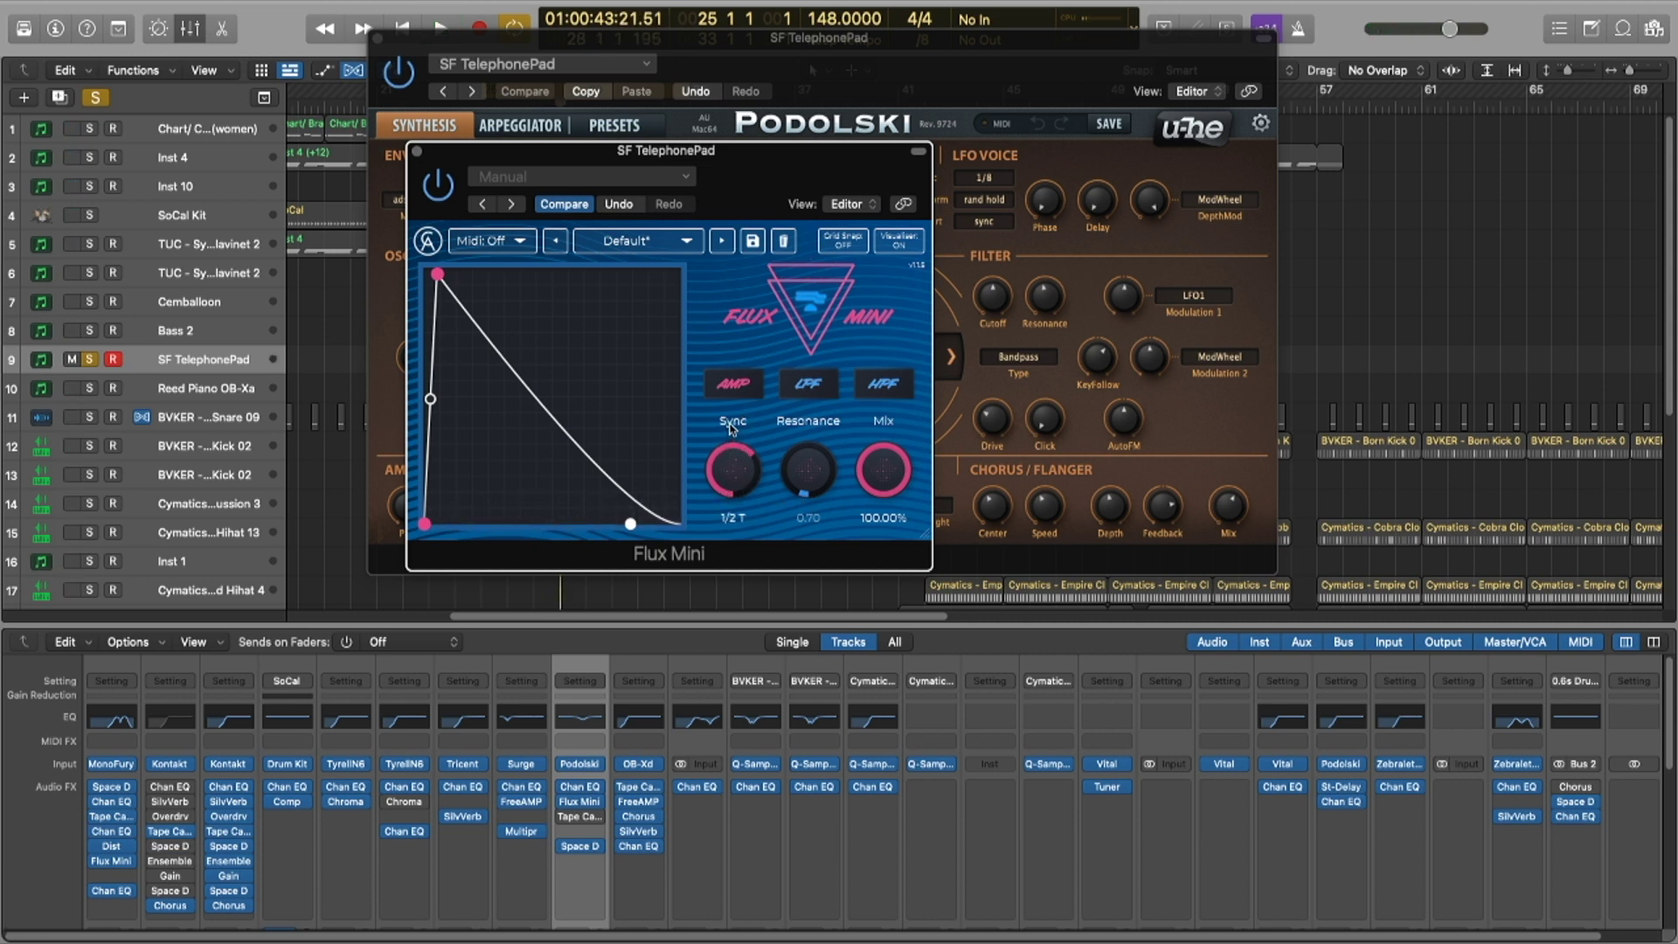
Step: Try Flux Mini in LPF mode with higher Resonance, then return to AMP and close it
{"action": "left_click", "coordinate": [816, 393]}
{"action": "left_click_drag", "start_coordinate": [802, 464], "coordinate": [820, 435]}
{"action": "left_click", "coordinate": [732, 384]}
{"action": "key", "text": "super+w"}
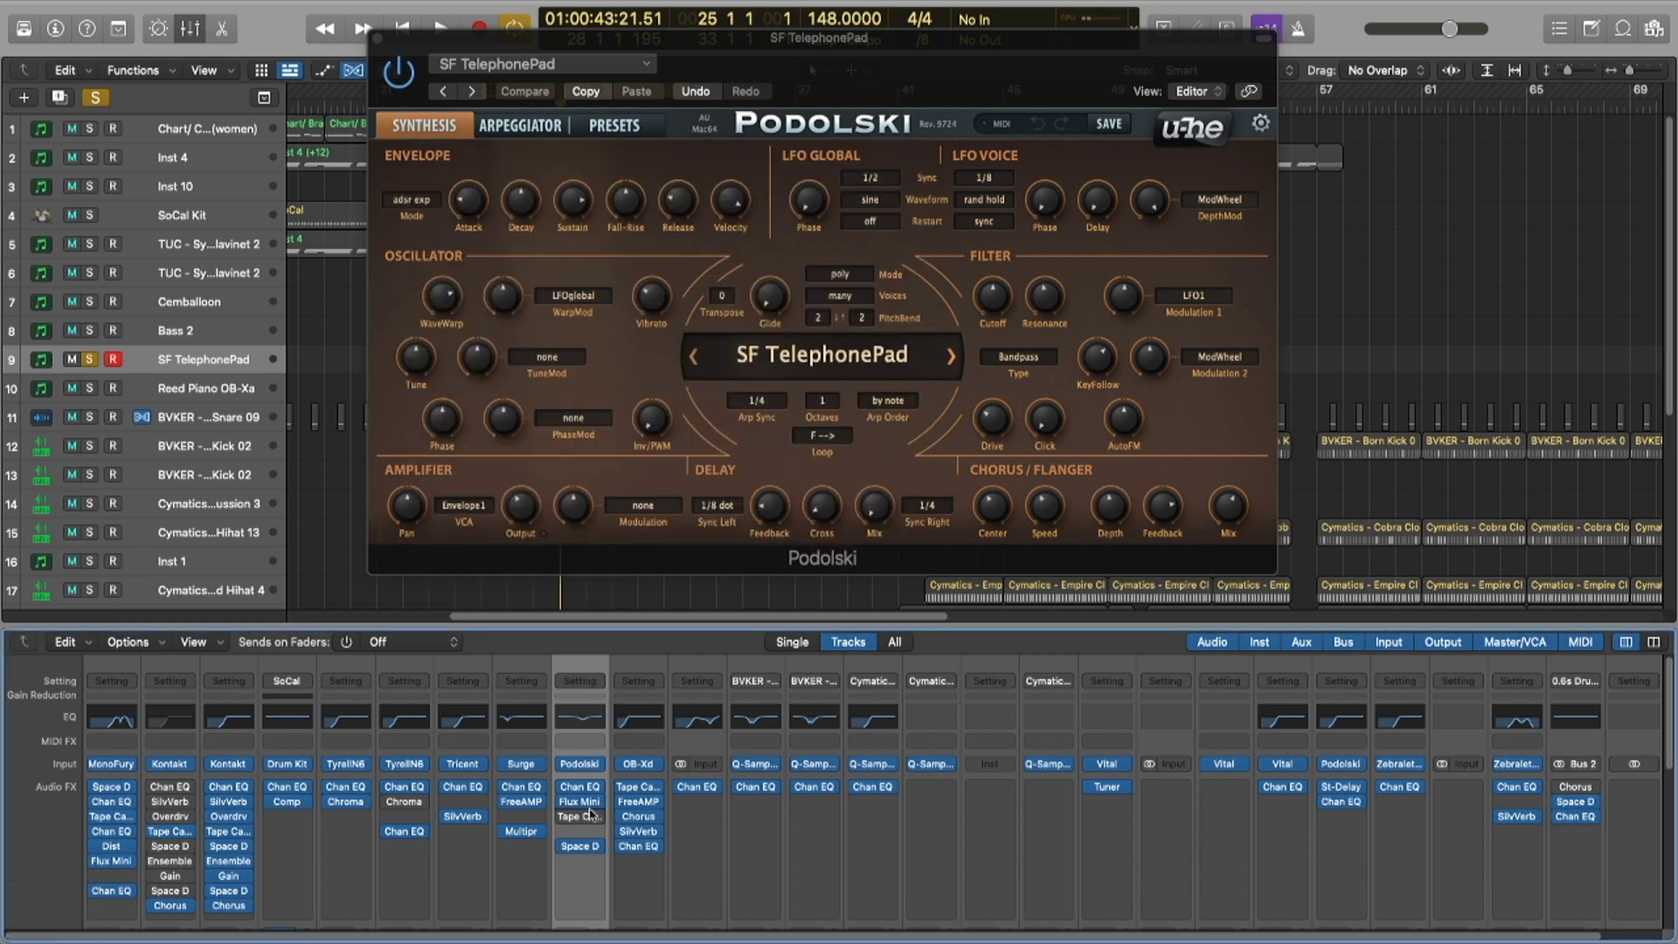
Step: Raise Tape Cassette 2's Wow to about 34% on SF TelephonePad while playing
{"action": "left_click", "coordinate": [581, 818]}
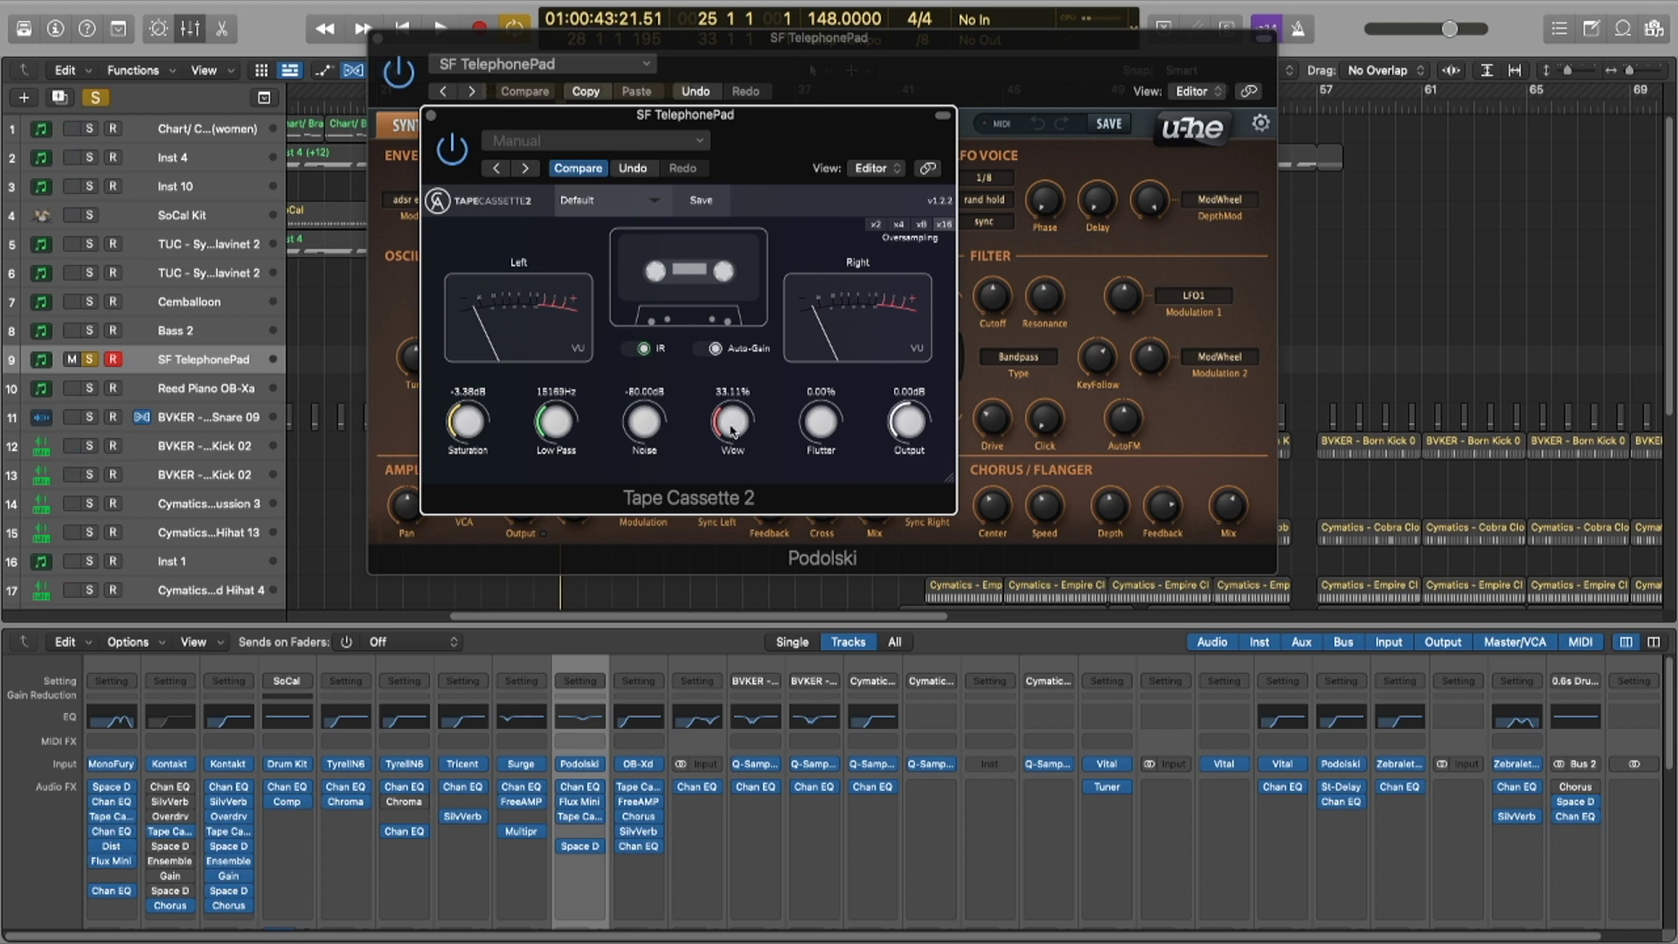
{"action": "key", "text": "space"}
{"action": "mouse_move", "coordinate": [744, 416]}
{"action": "left_mouse_down"}
{"action": "mouse_move", "coordinate": [714, 283]}
{"action": "mouse_move", "coordinate": [724, 397]}
{"action": "left_mouse_up"}
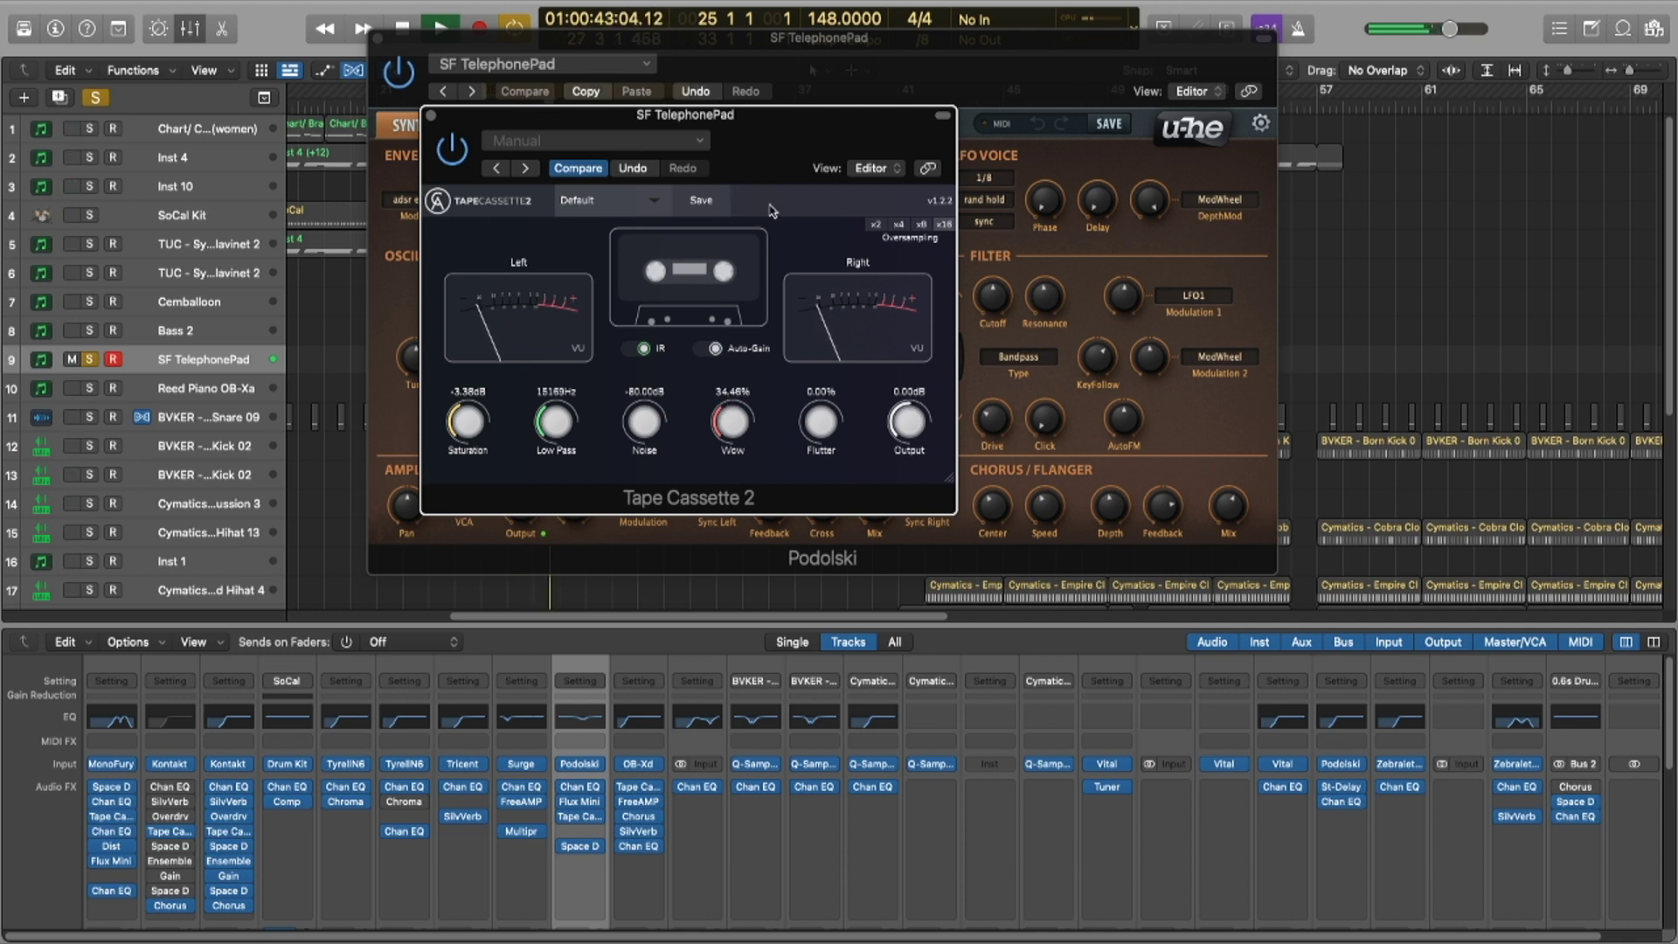
{"action": "key", "text": "space"}
{"action": "key", "text": "super+w"}
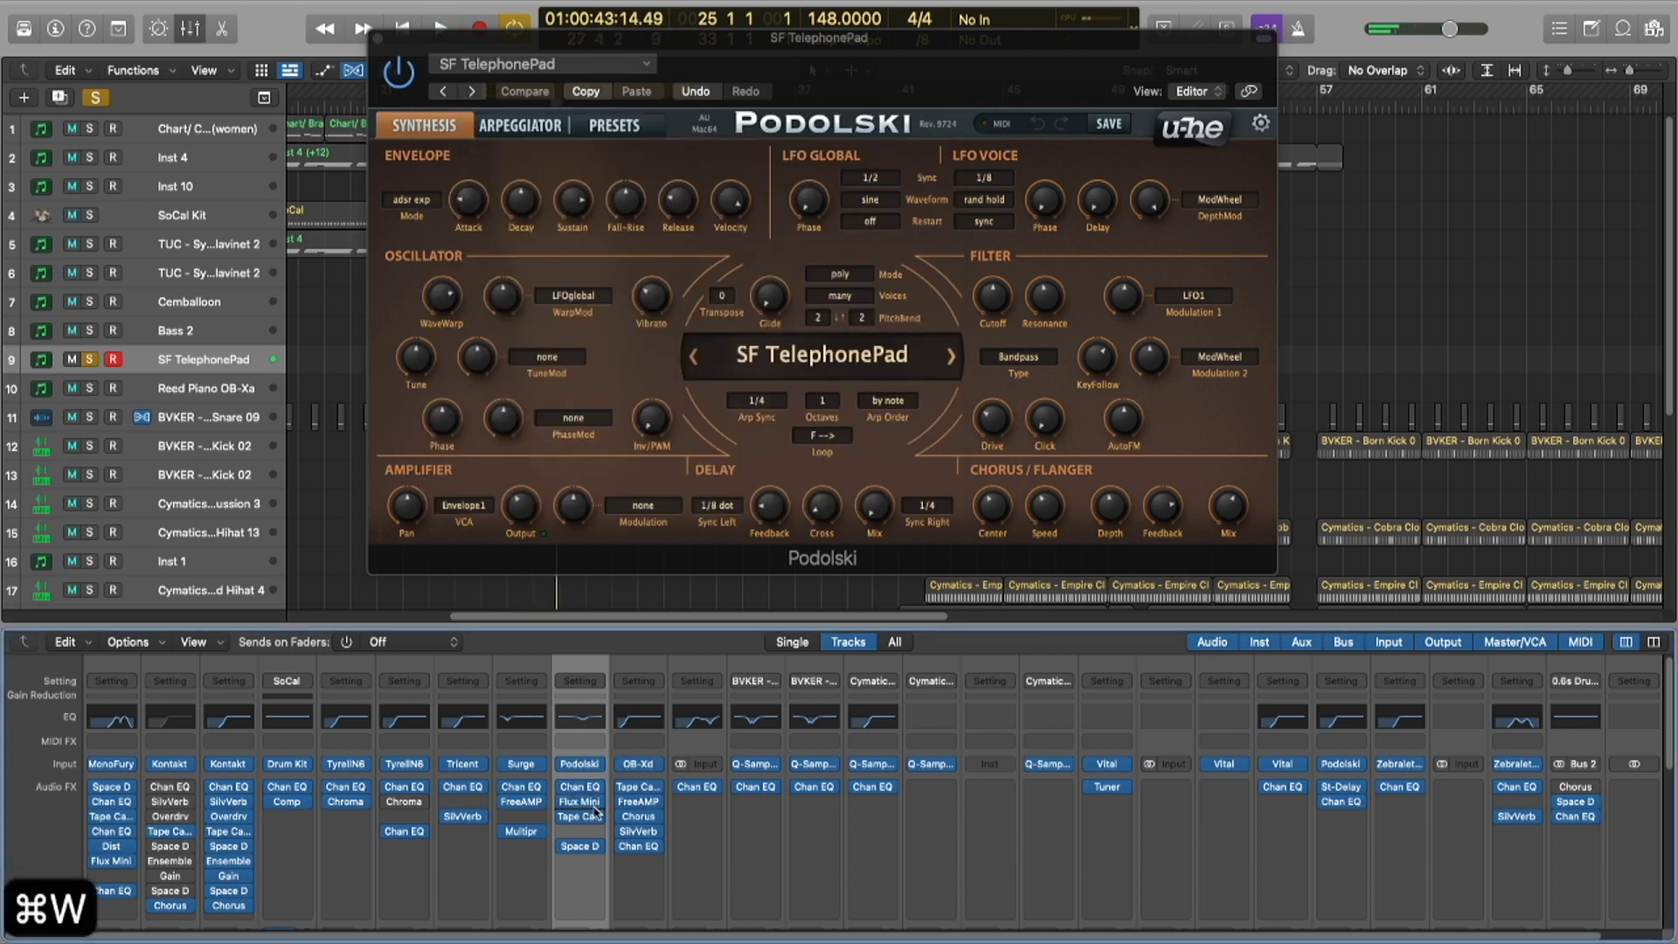
Step: Browse the channel's plug-in list without choosing one, then close Podolski
{"action": "left_click", "coordinate": [601, 816]}
{"action": "mouse_move", "coordinate": [662, 909]}
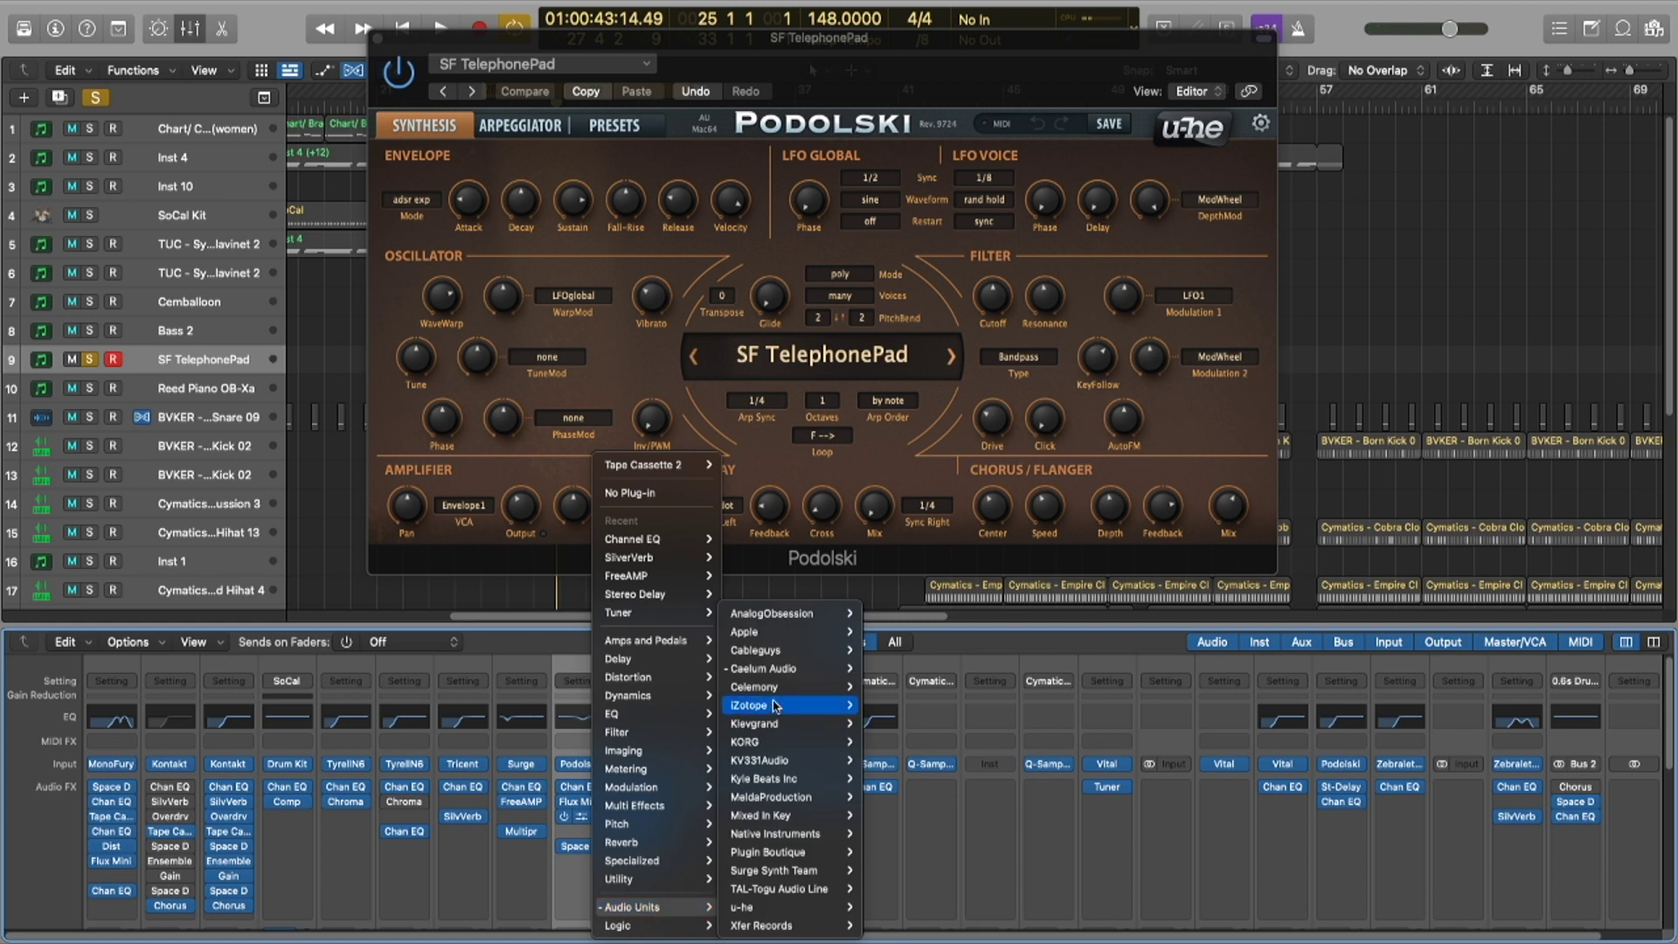
{"action": "mouse_move", "coordinate": [789, 678]}
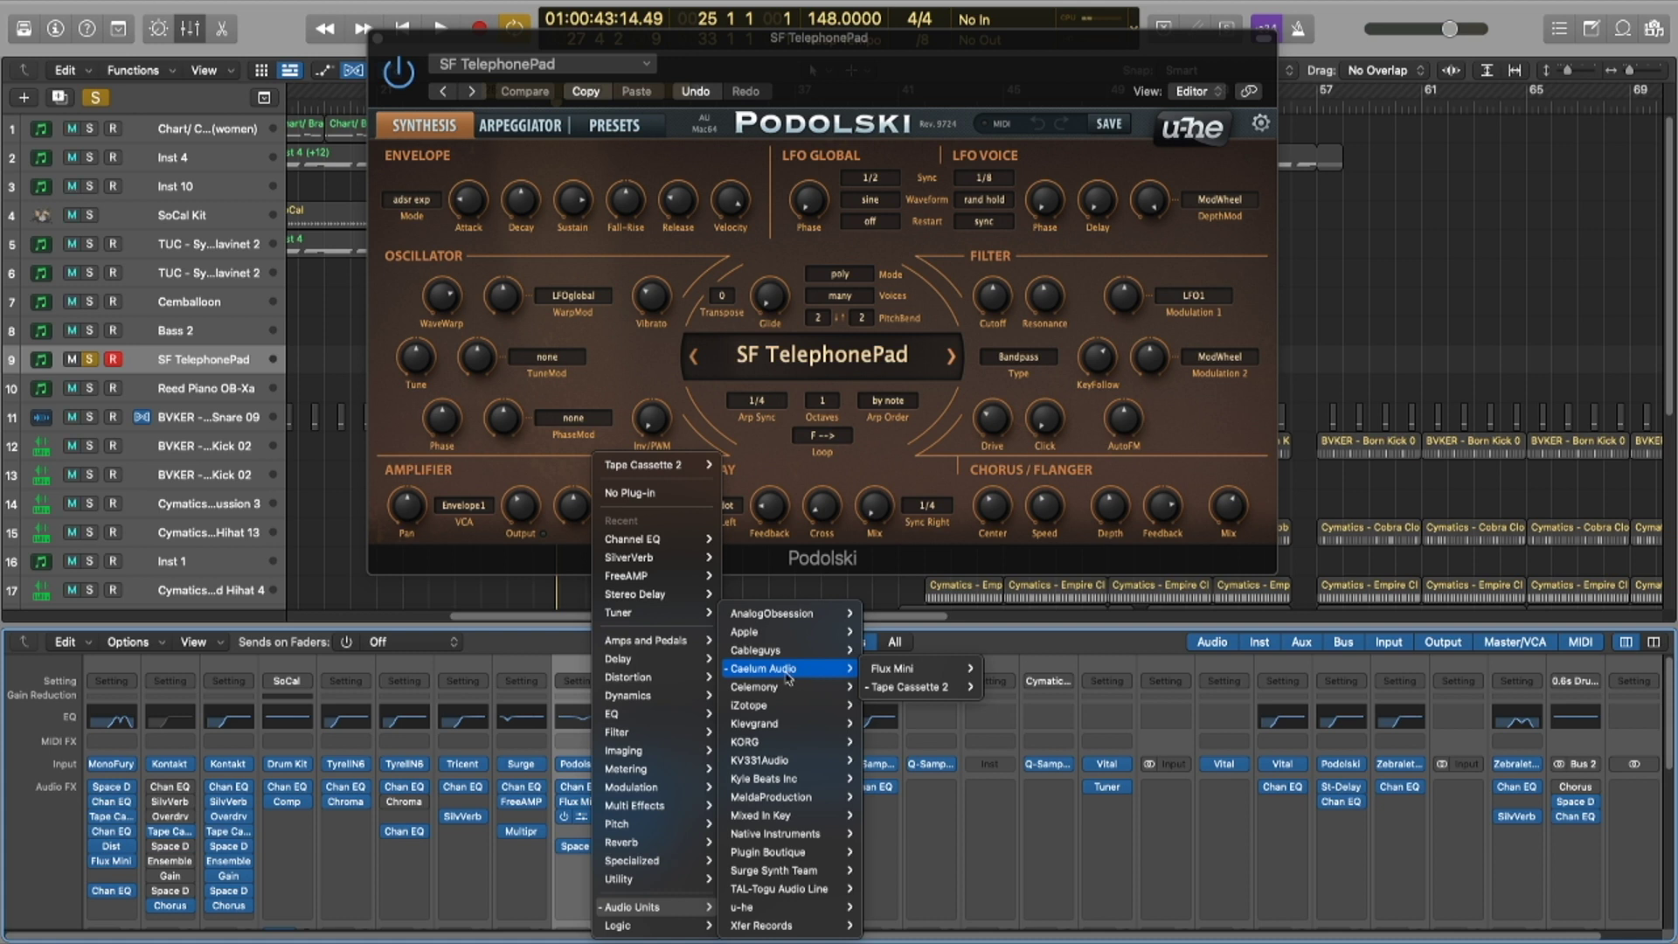
{"action": "key", "text": "Escape"}
{"action": "key", "text": "super+w"}
Step: Unsolo SF TelephonePad and solo the Bass 2 track
{"action": "key", "text": "s"}
{"action": "left_click", "coordinate": [155, 333]}
{"action": "key", "text": "s"}
{"action": "scroll", "coordinate": [530, 822], "scroll_direction": "down", "scroll_amount": 1}
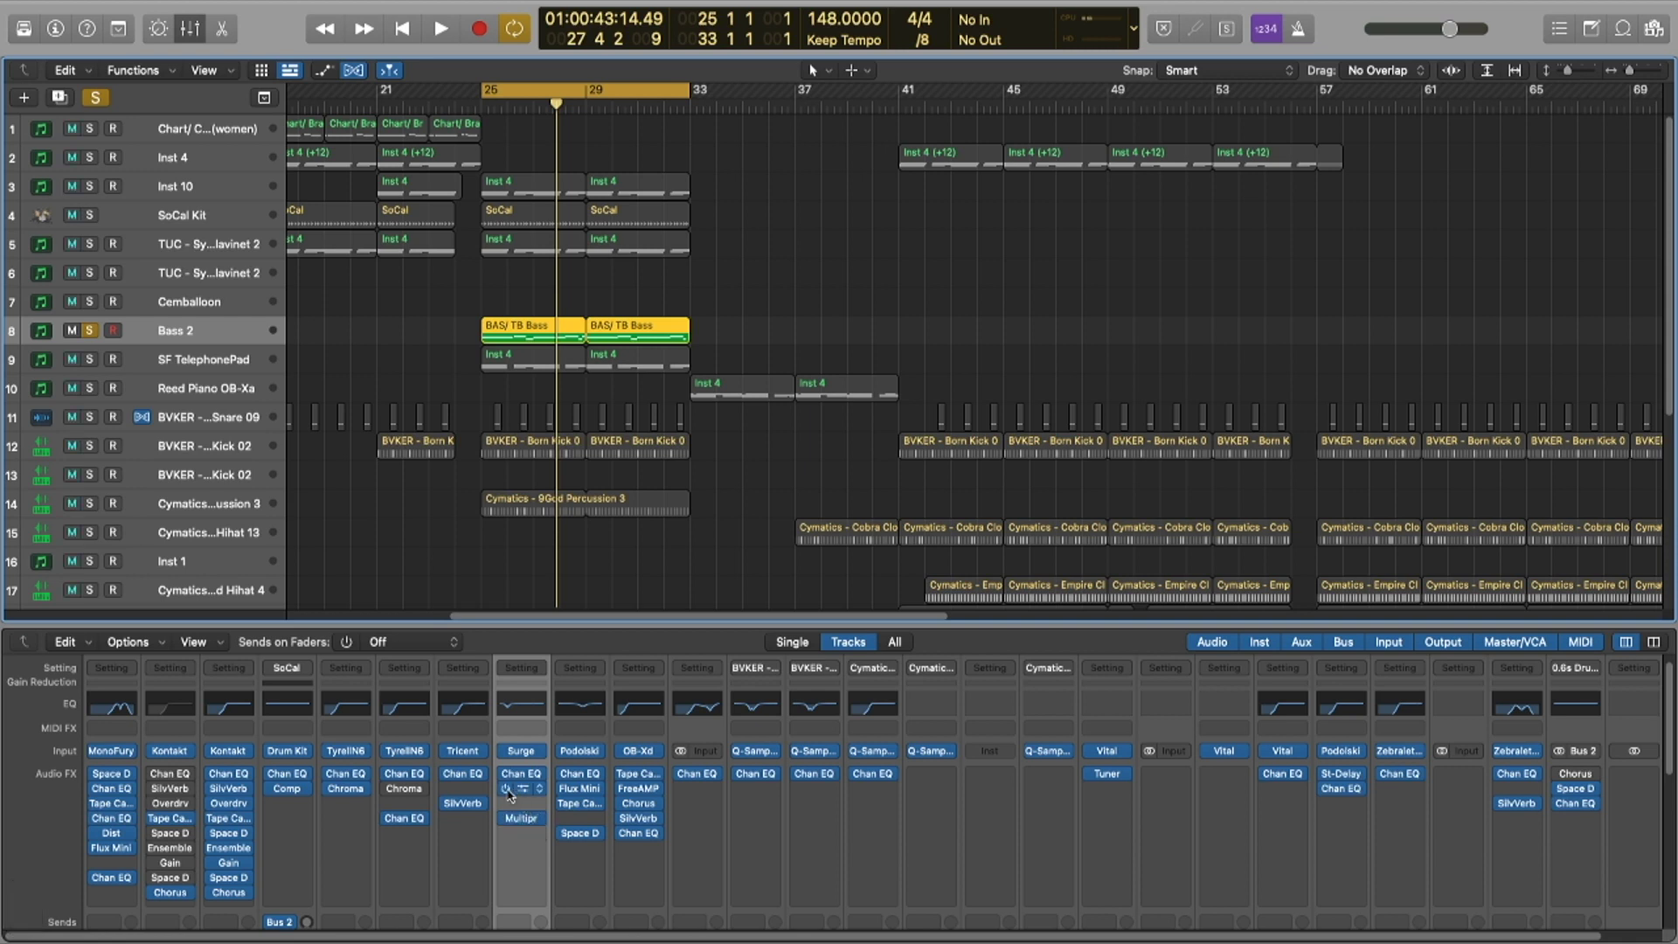
Step: Open FreeAMP on Bass 2 and audition the track from bar 25
{"action": "left_click", "coordinate": [521, 791]}
{"action": "key", "text": "x"}
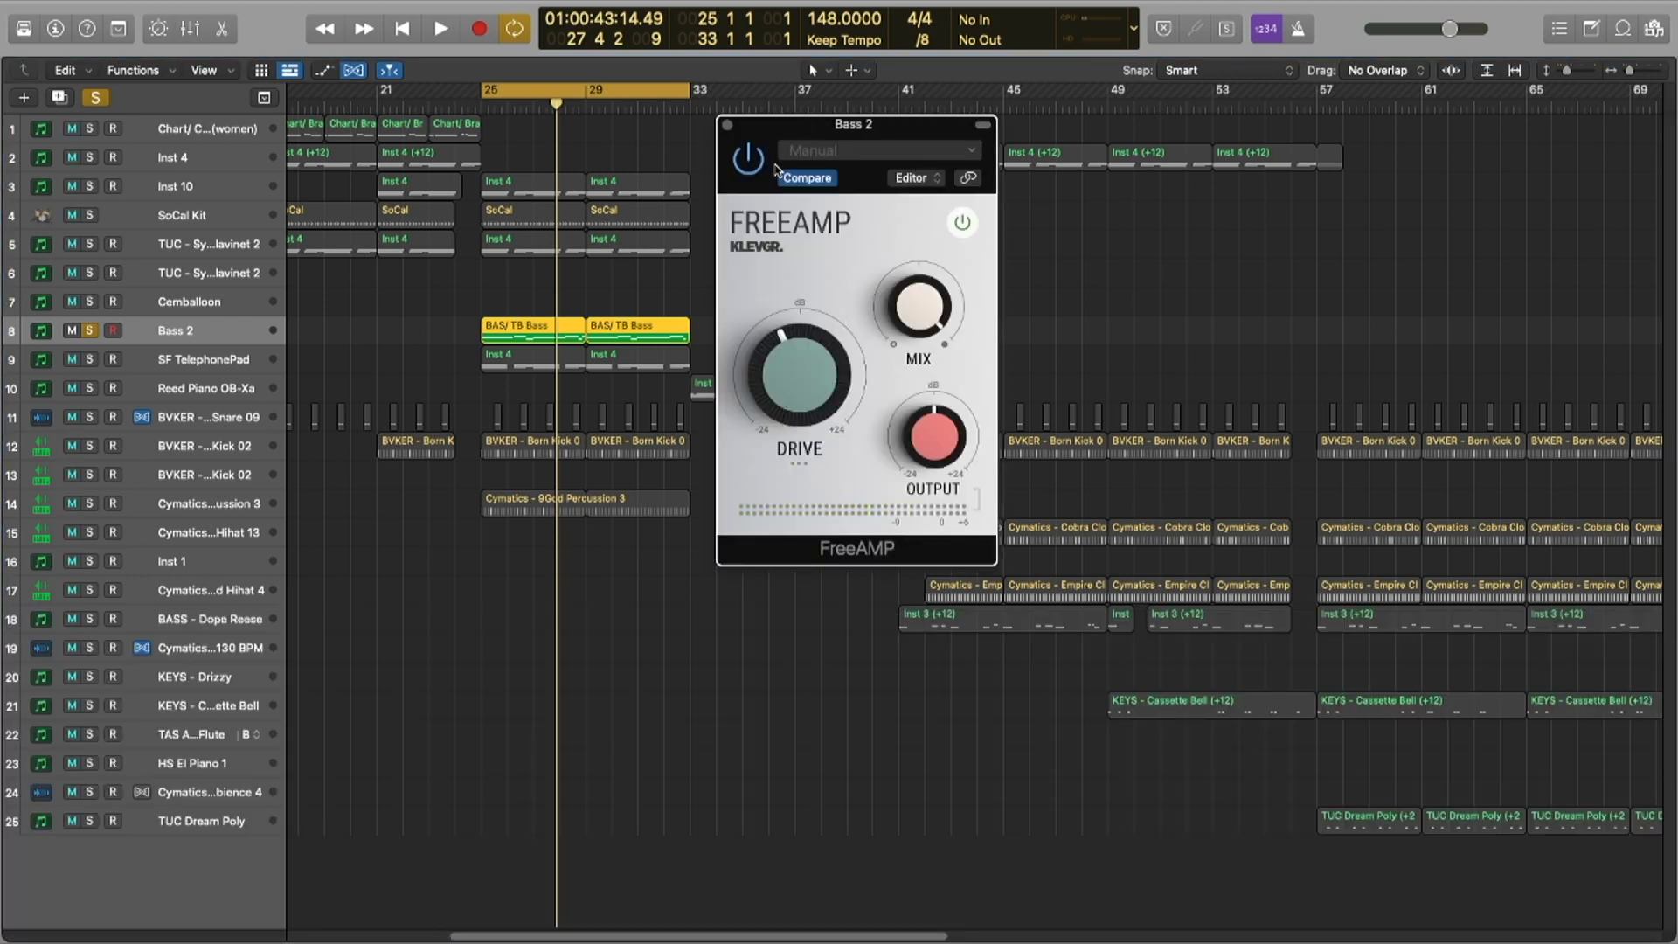
{"action": "key", "text": "space"}
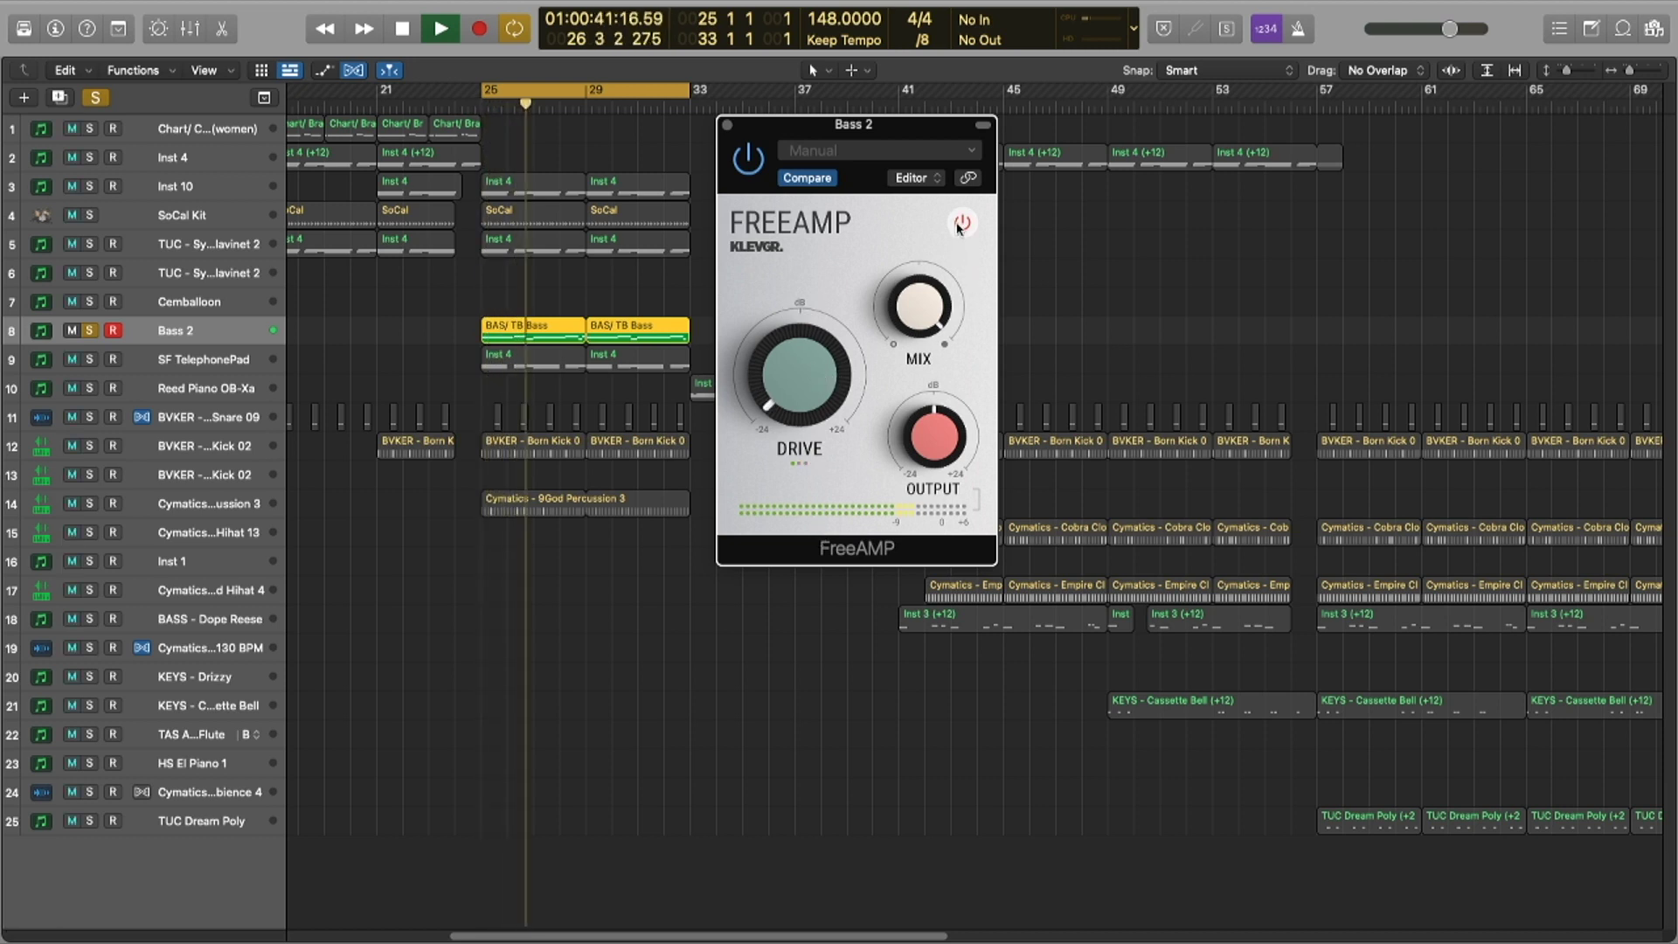
{"action": "key", "text": "space"}
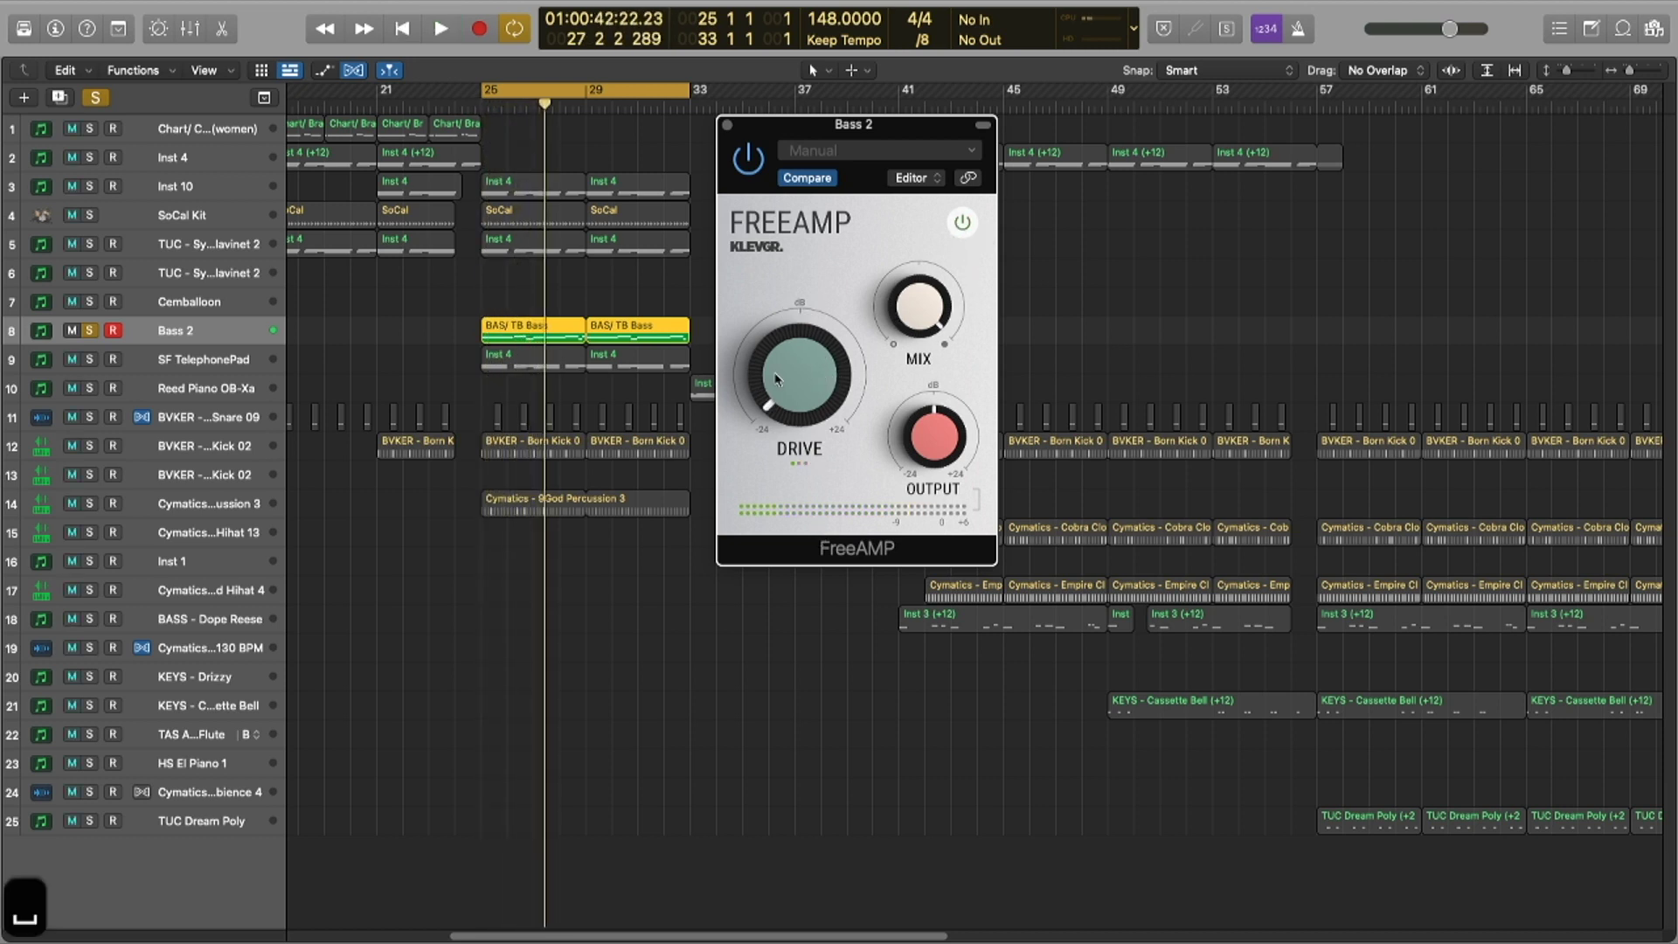
{"action": "key", "text": "space"}
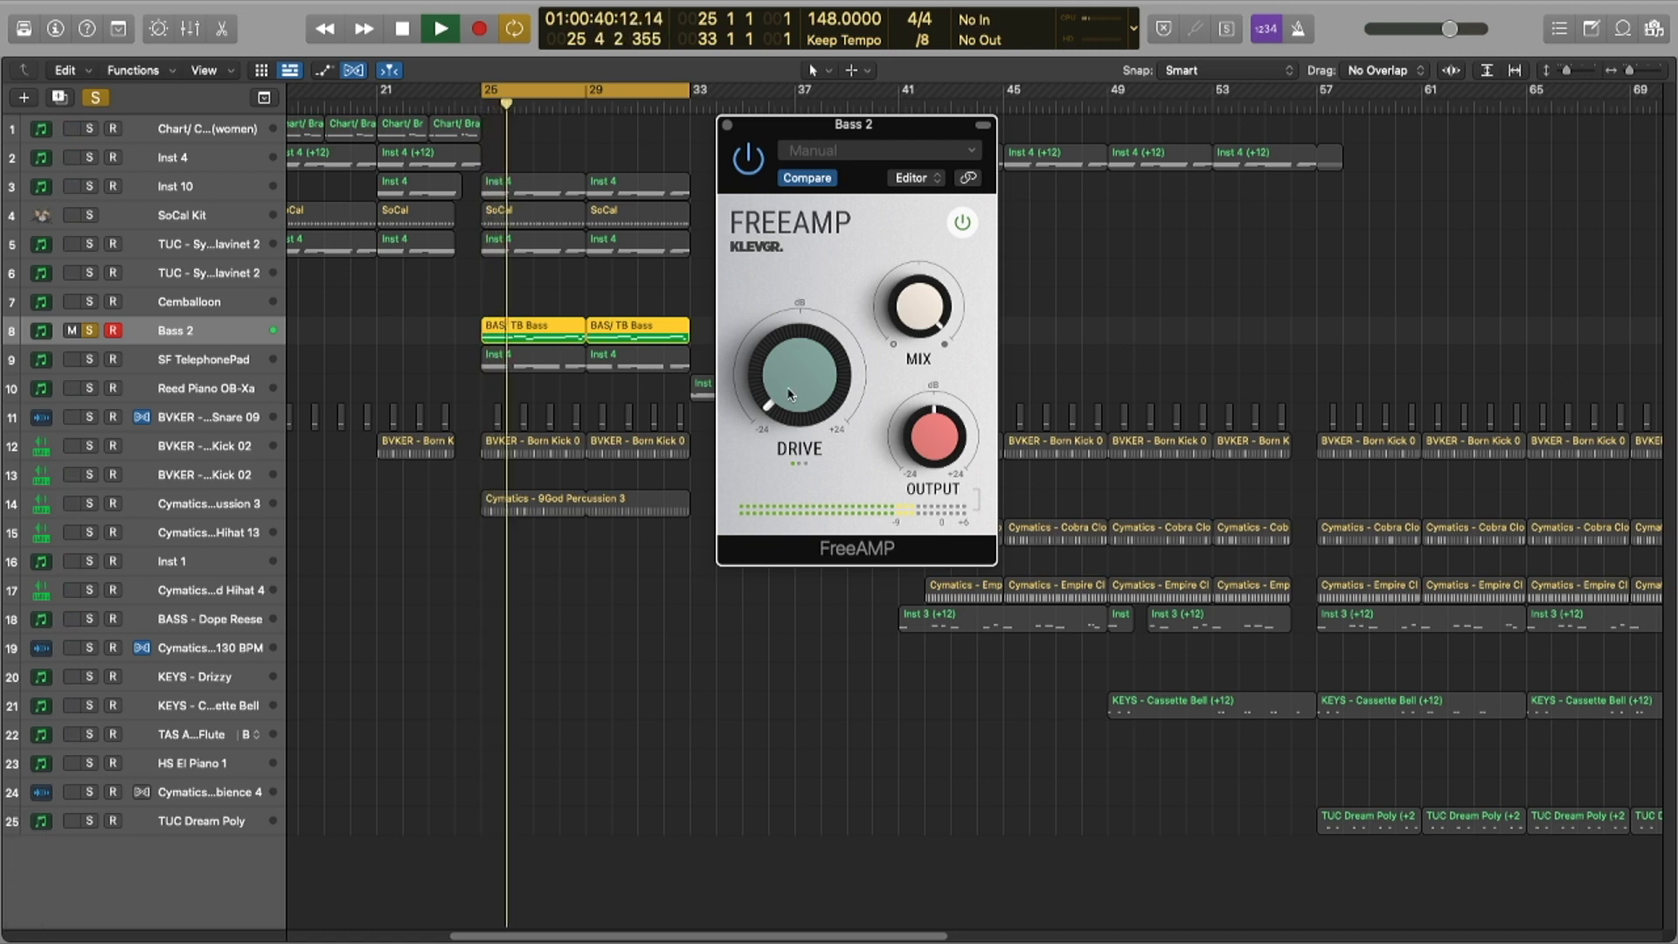
{"action": "key", "text": "space"}
Step: Turn FreeAMP's DRIVE near maximum and listen to the heavier sound
{"action": "left_click_drag", "start_coordinate": [789, 394], "coordinate": [794, 258]}
{"action": "key", "text": "space"}
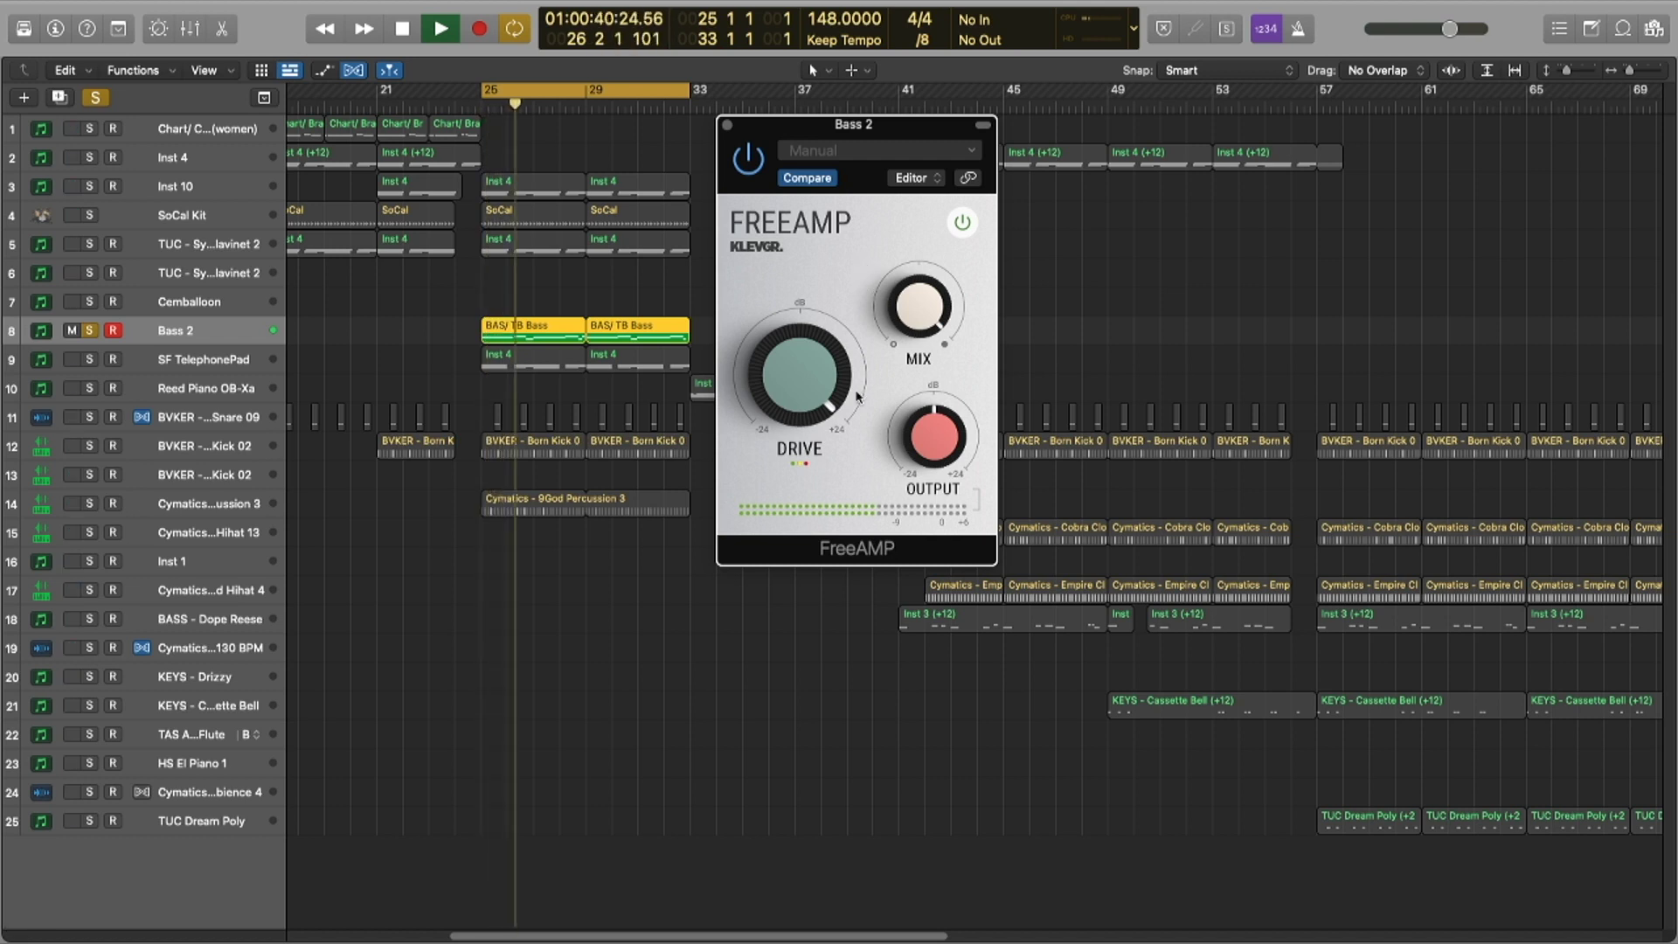
{"action": "key", "text": "x"}
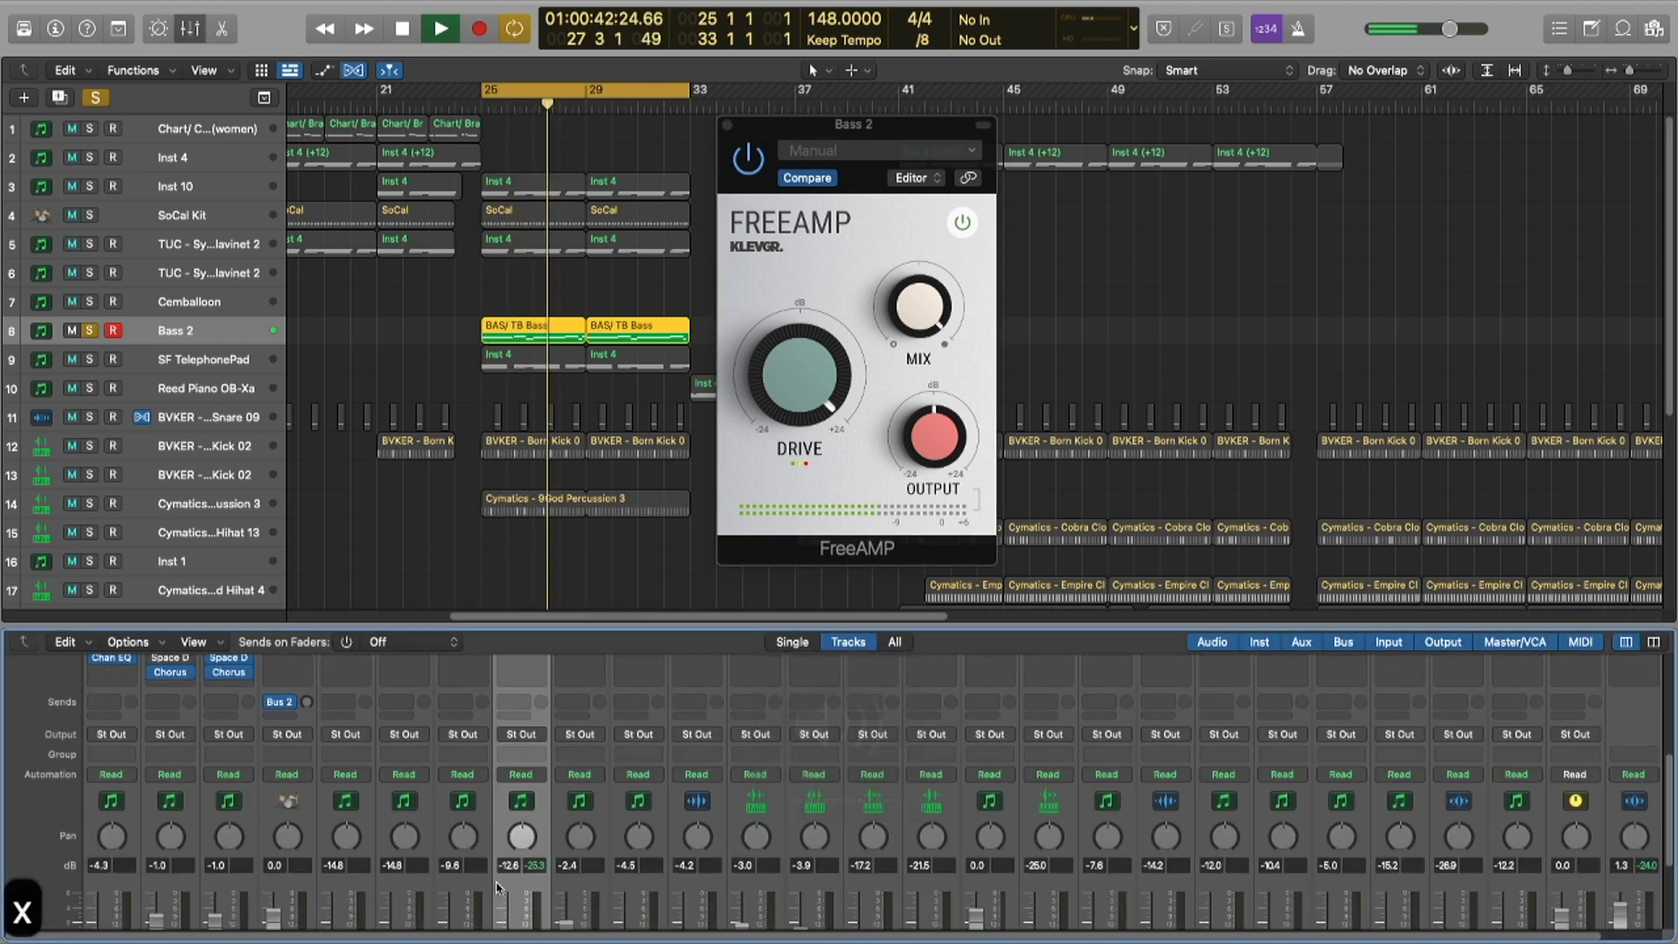
{"action": "scroll", "coordinate": [497, 887], "scroll_direction": "down", "scroll_amount": 5}
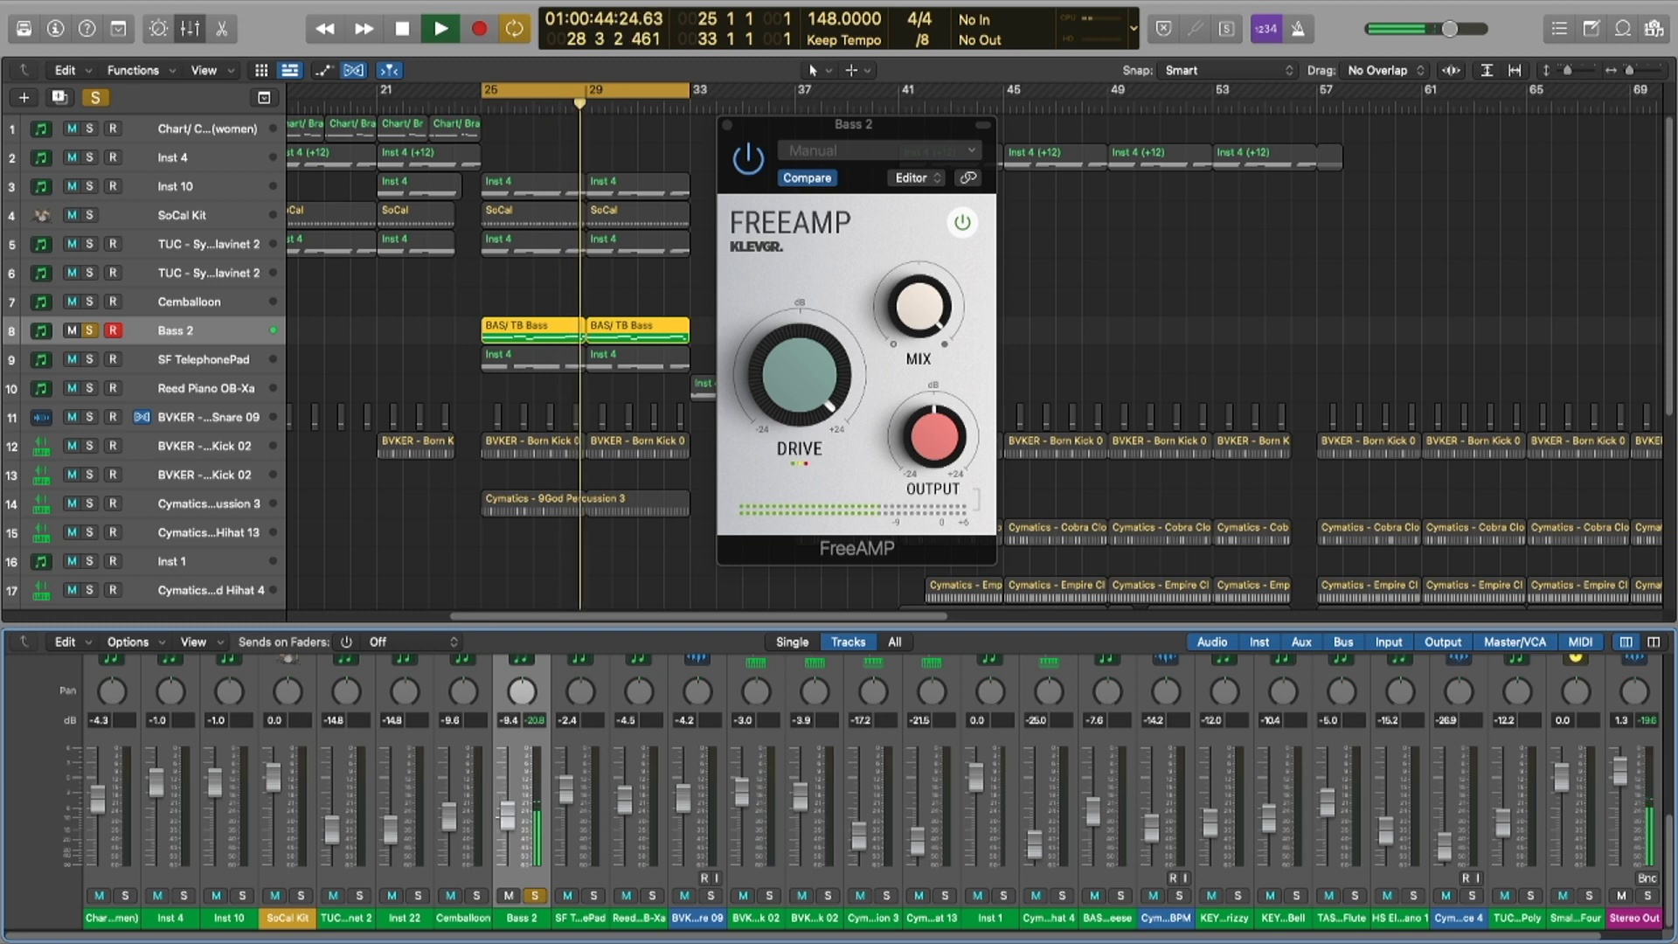
{"action": "key", "text": "space"}
Step: Compare drive settings, settle the DRIVE at about 3.3 dB, and close FreeAMP
{"action": "left_click_drag", "start_coordinate": [819, 387], "coordinate": [791, 651]}
{"action": "left_click_drag", "start_coordinate": [775, 349], "coordinate": [802, 212]}
{"action": "left_click_drag", "start_coordinate": [796, 384], "coordinate": [788, 456]}
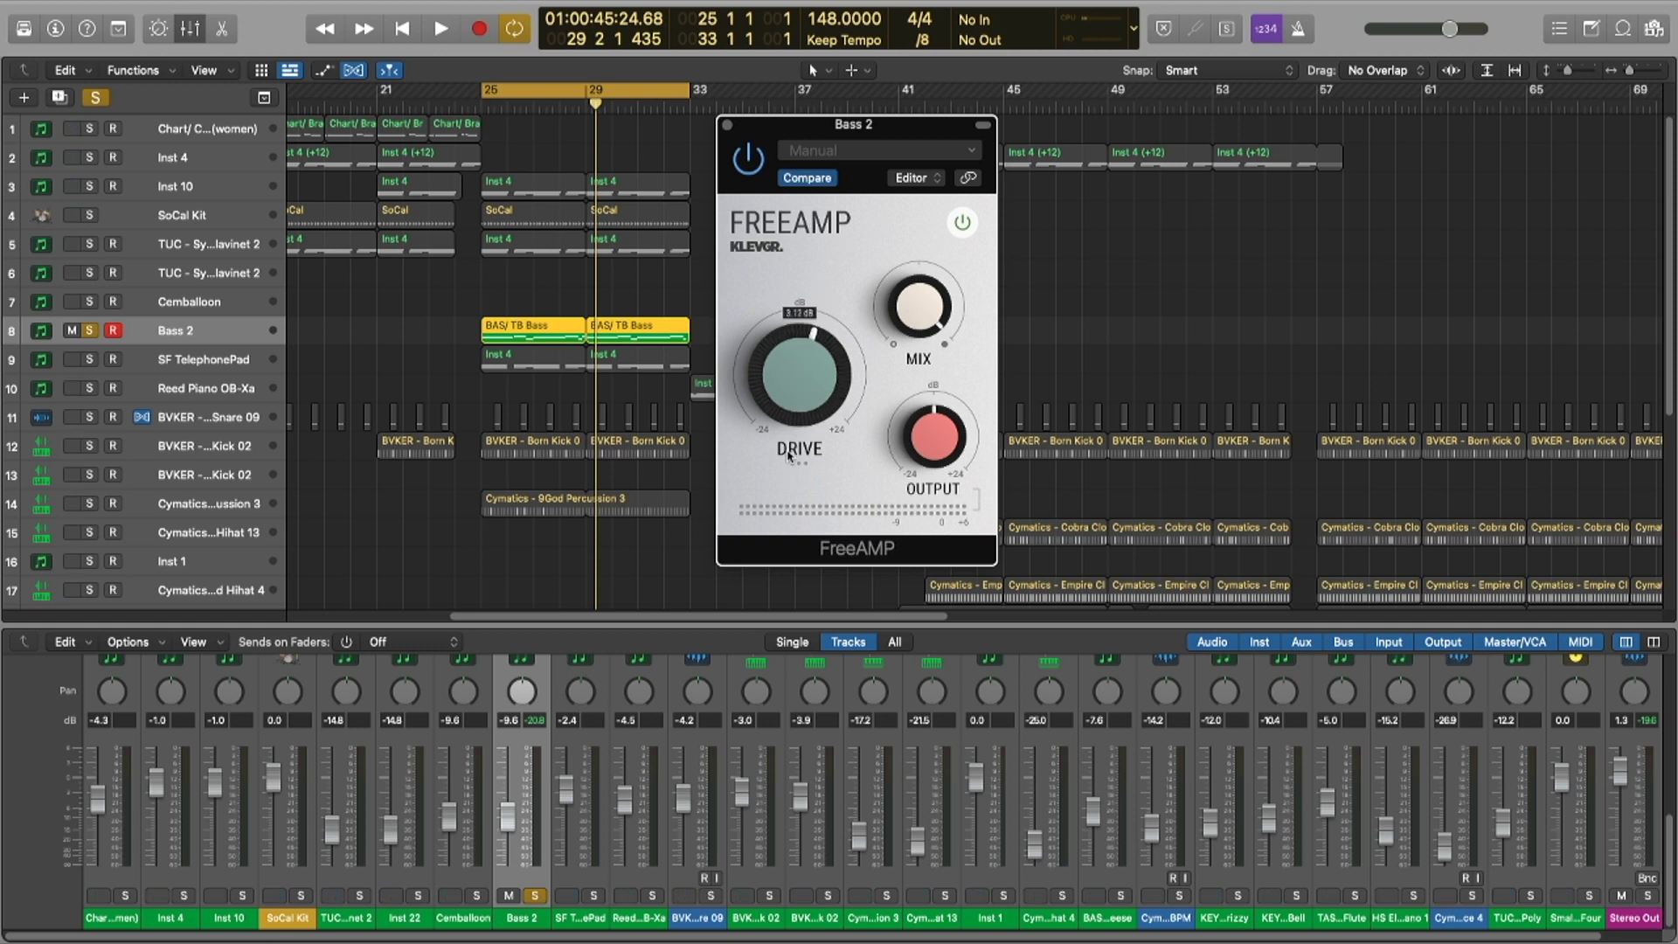
{"action": "key", "text": "space"}
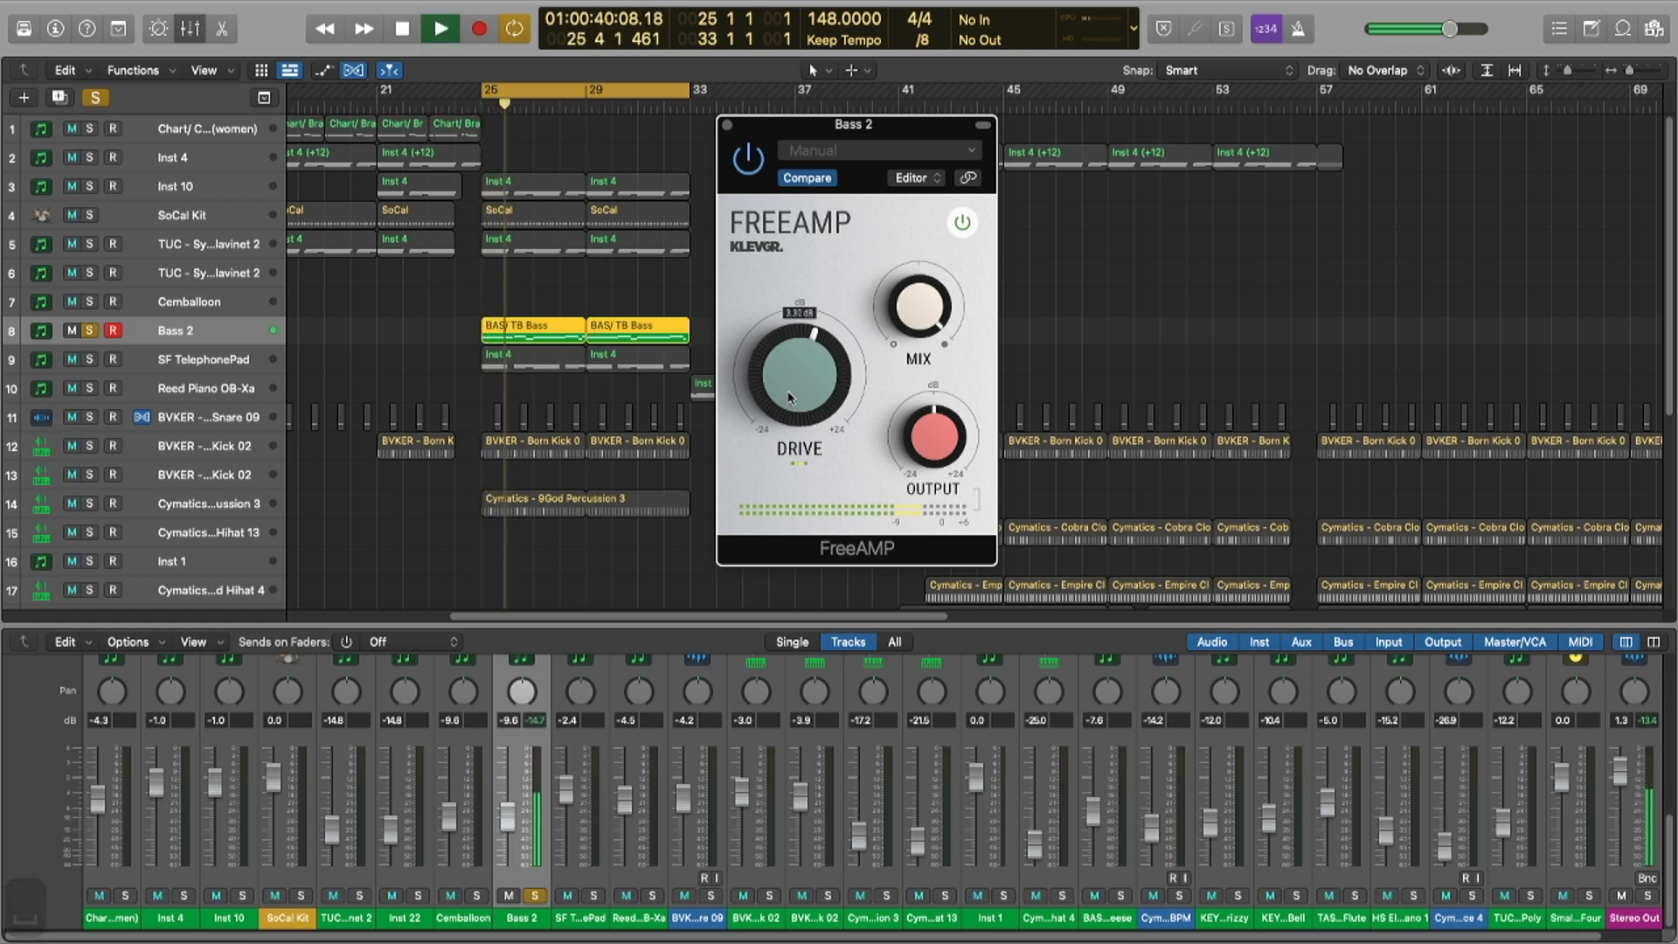
{"action": "scroll", "coordinate": [495, 542], "scroll_direction": "down", "scroll_amount": 1}
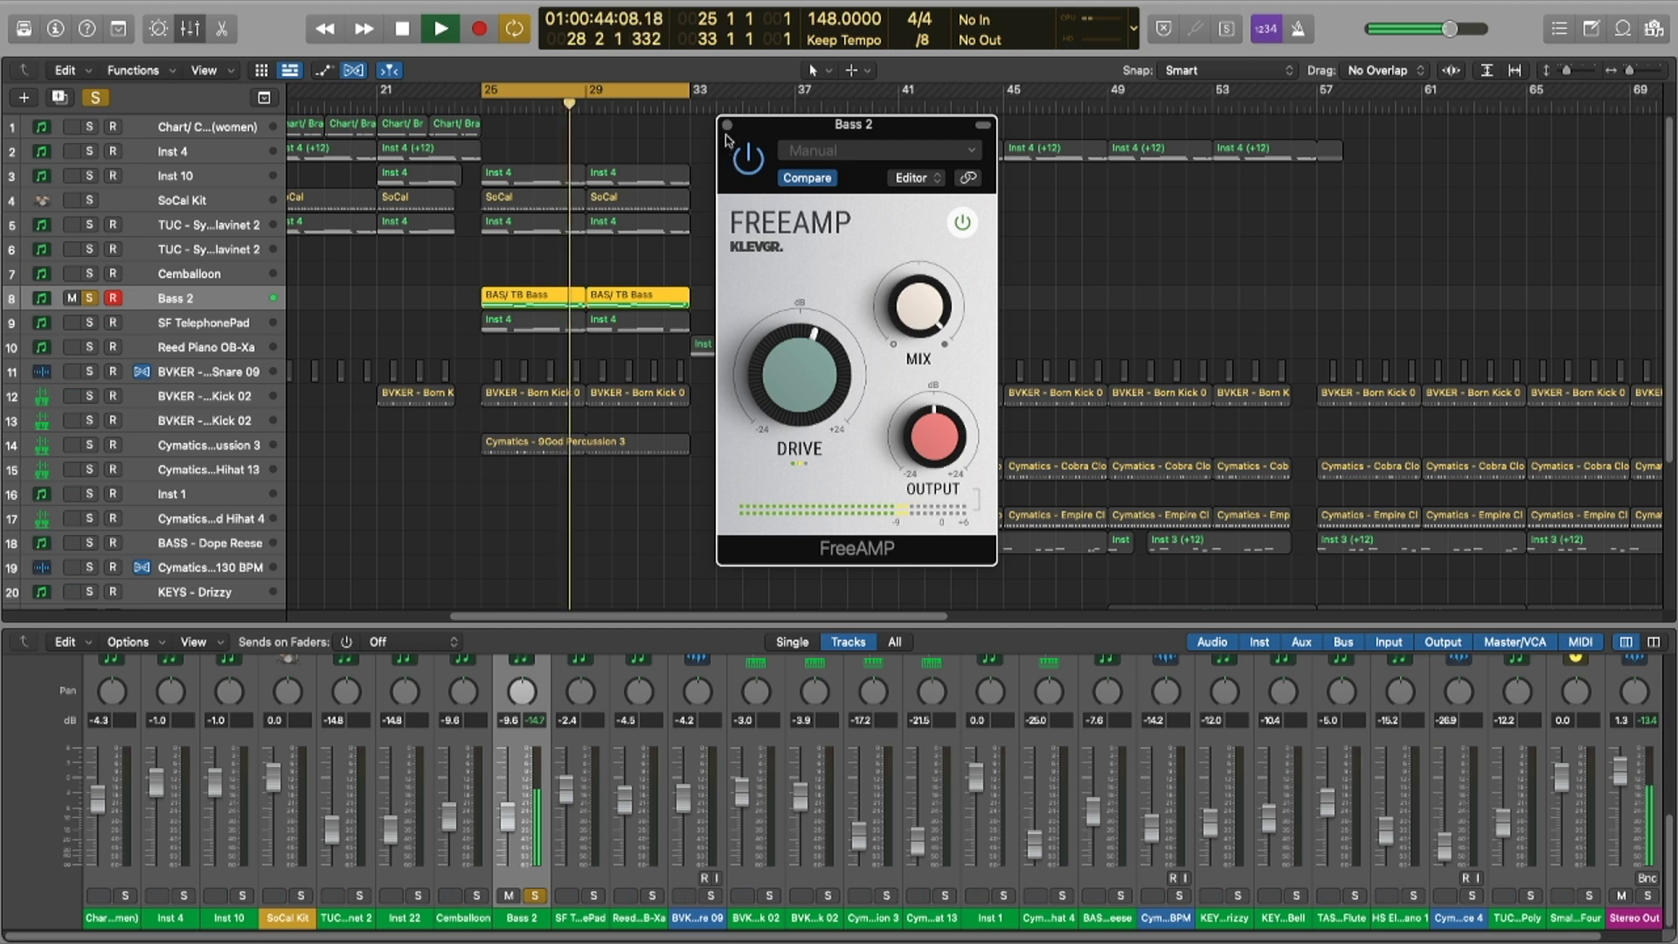
{"action": "key", "text": "space"}
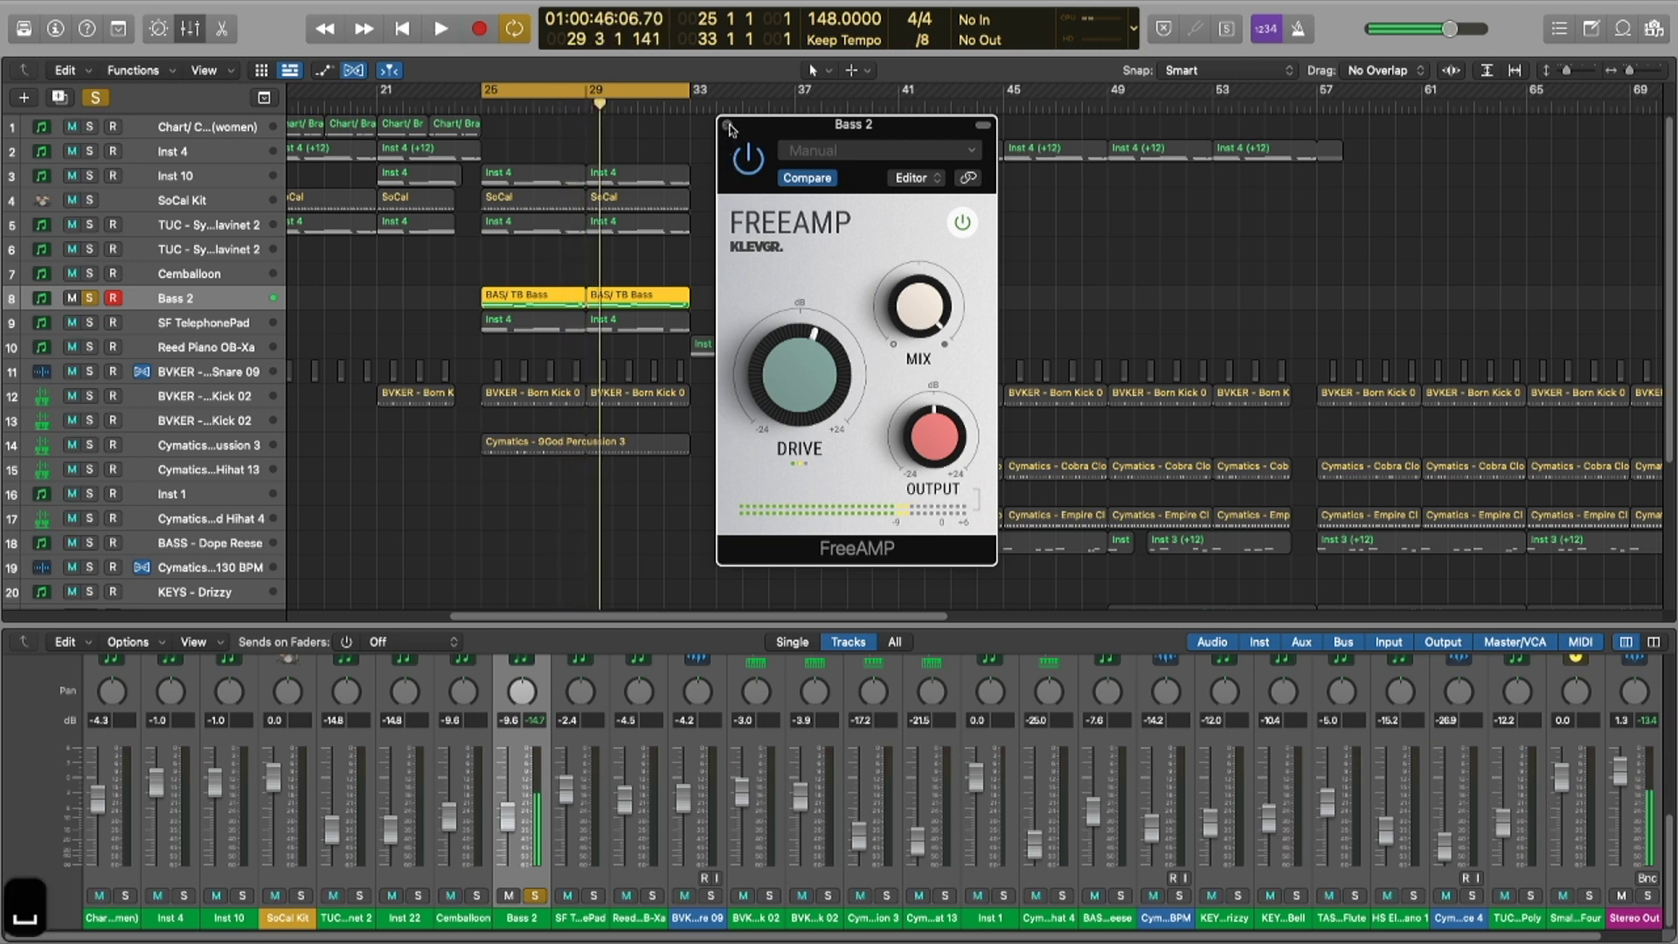
{"action": "left_click", "coordinate": [726, 125]}
{"action": "scroll", "coordinate": [980, 802], "scroll_direction": "right", "scroll_amount": 1}
Step: Insert Analog Obsession's LOADED (Stereo) on the Stereo Out channel and reposition its editor window
{"action": "scroll", "coordinate": [1210, 830], "scroll_direction": "up", "scroll_amount": 3}
{"action": "left_click", "coordinate": [1573, 791]}
{"action": "mouse_move", "coordinate": [1564, 880]}
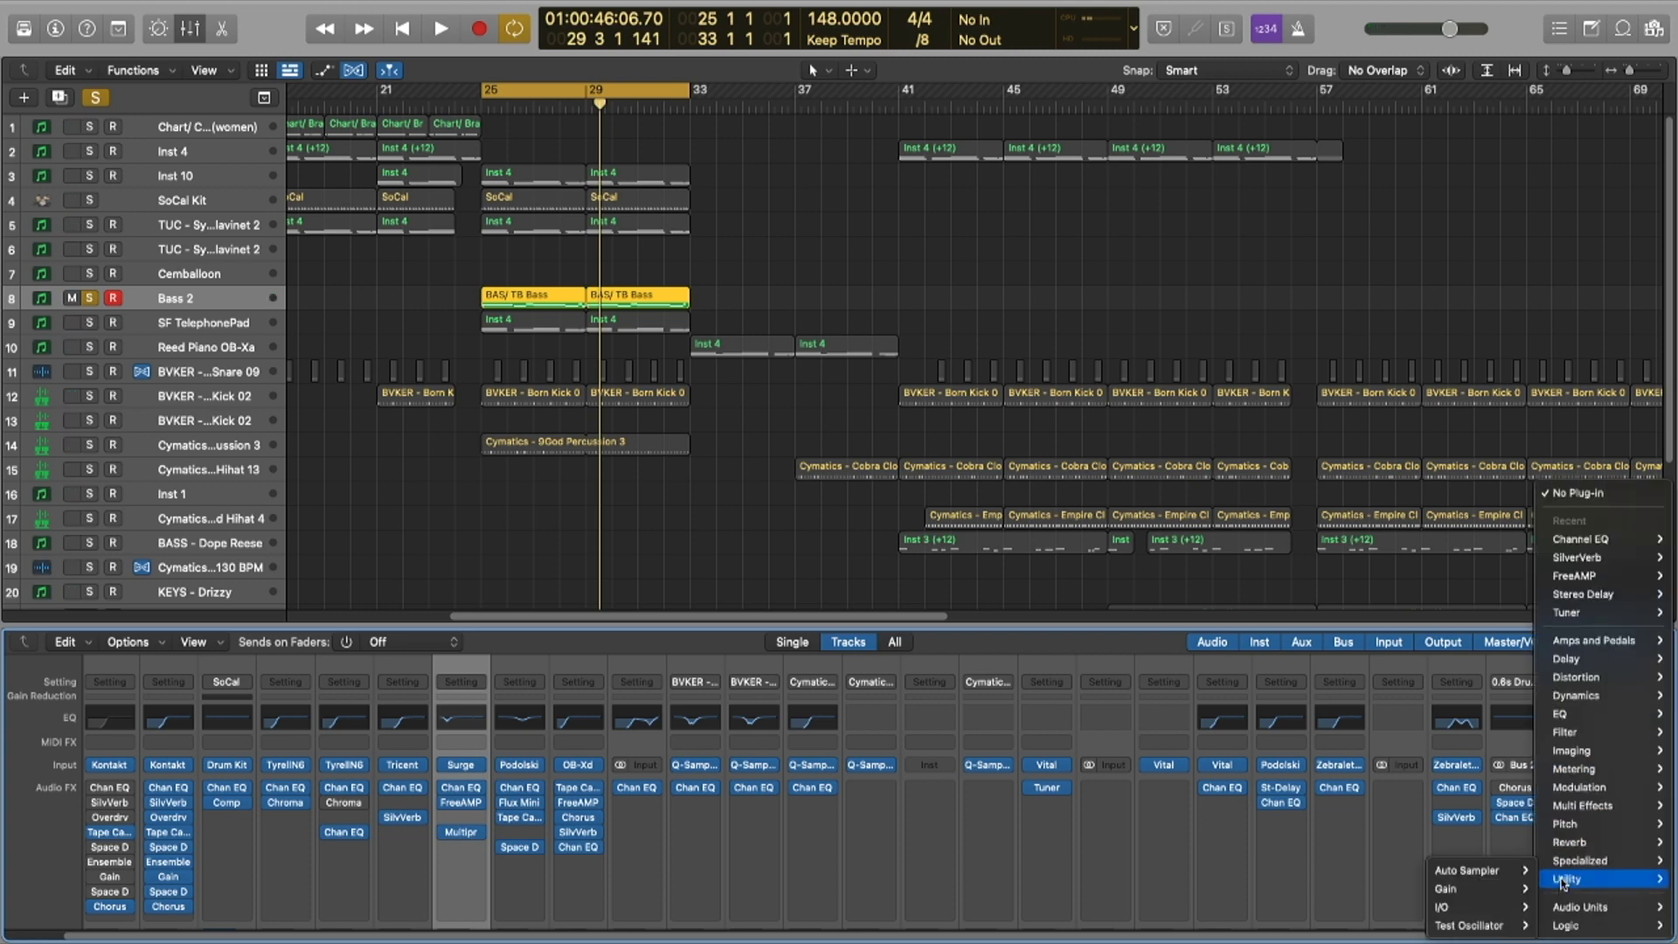
{"action": "mouse_move", "coordinate": [1487, 612]}
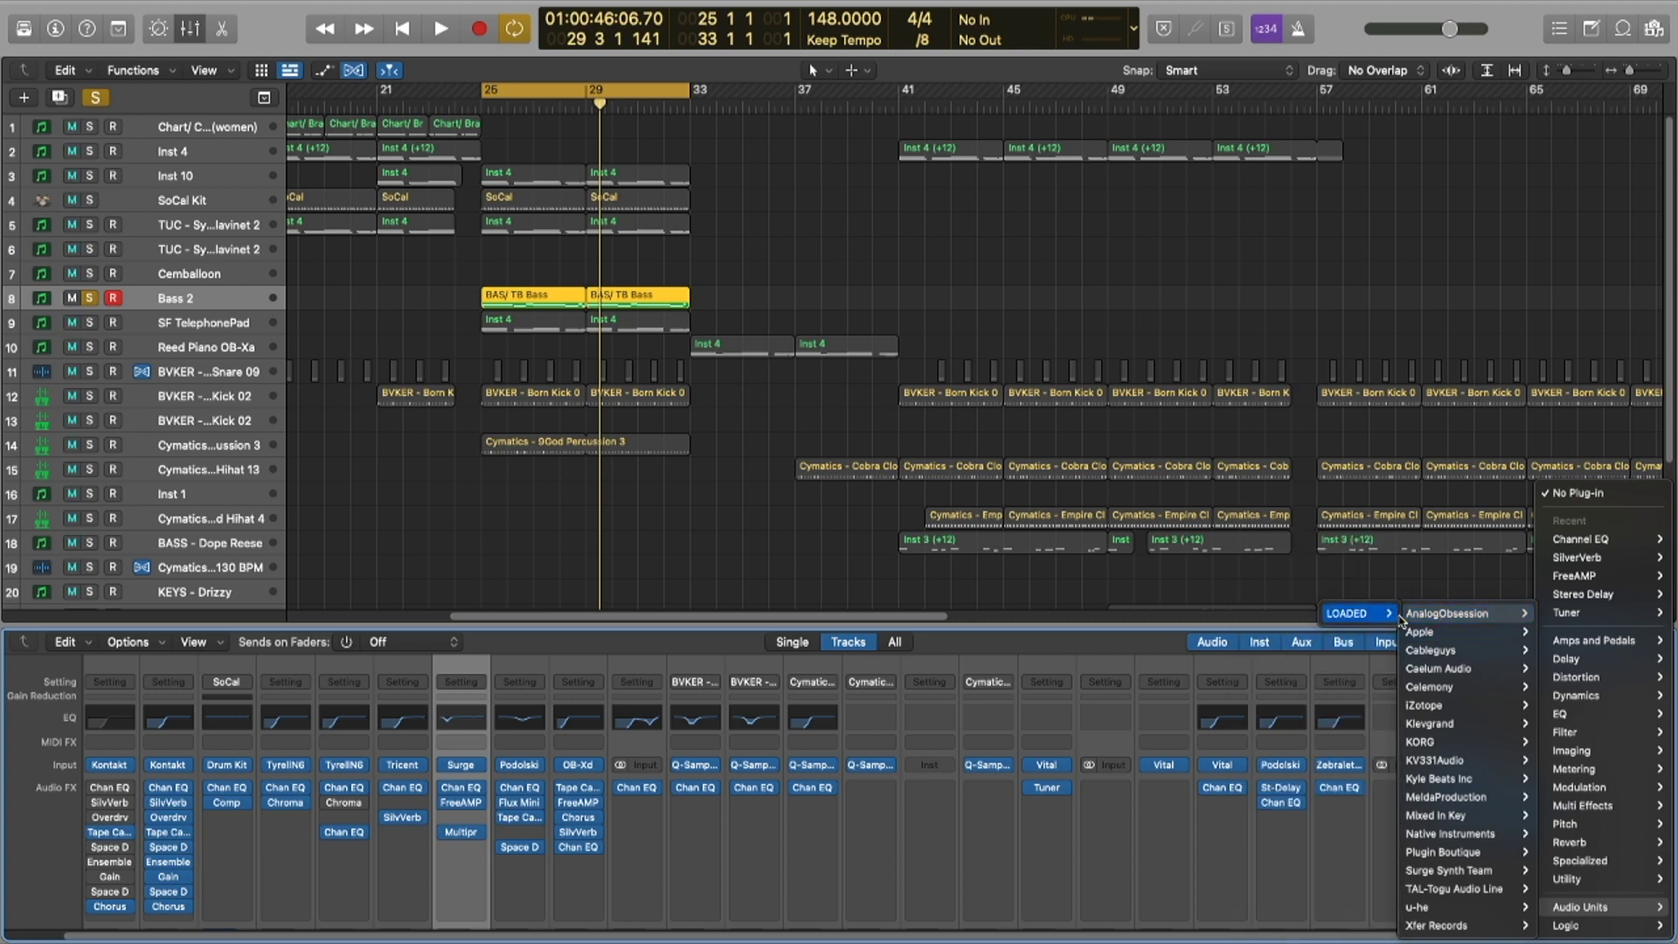
{"action": "mouse_move", "coordinate": [1386, 620]}
{"action": "left_click", "coordinate": [1276, 613]}
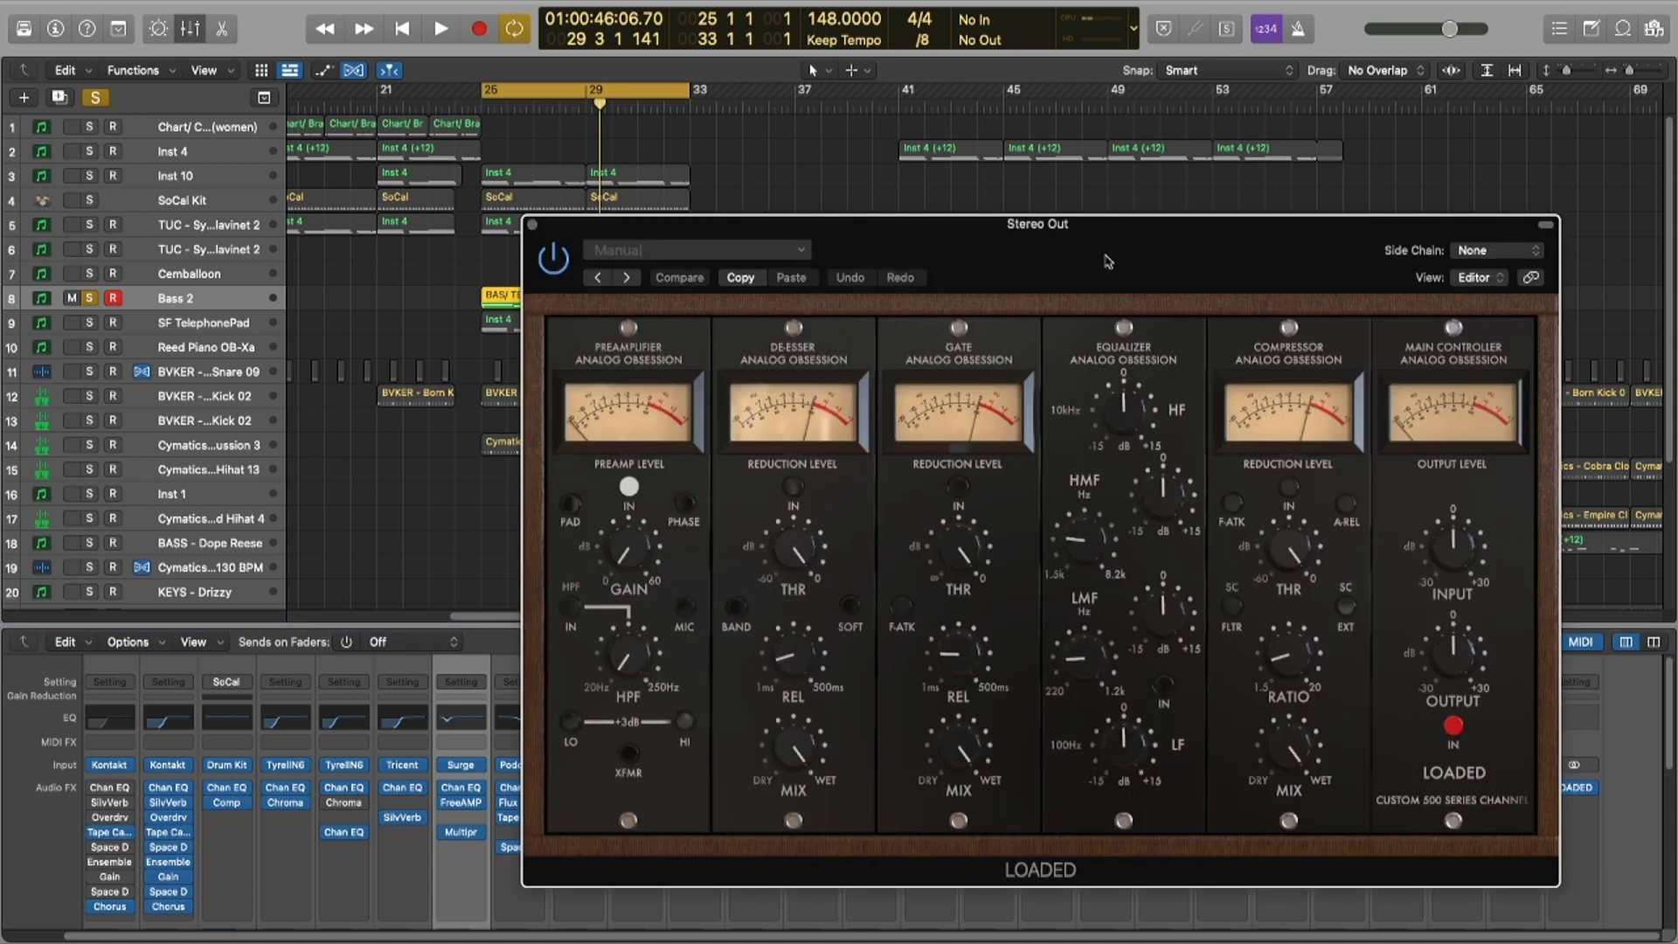
{"action": "left_click_drag", "start_coordinate": [1107, 261], "coordinate": [766, 96]}
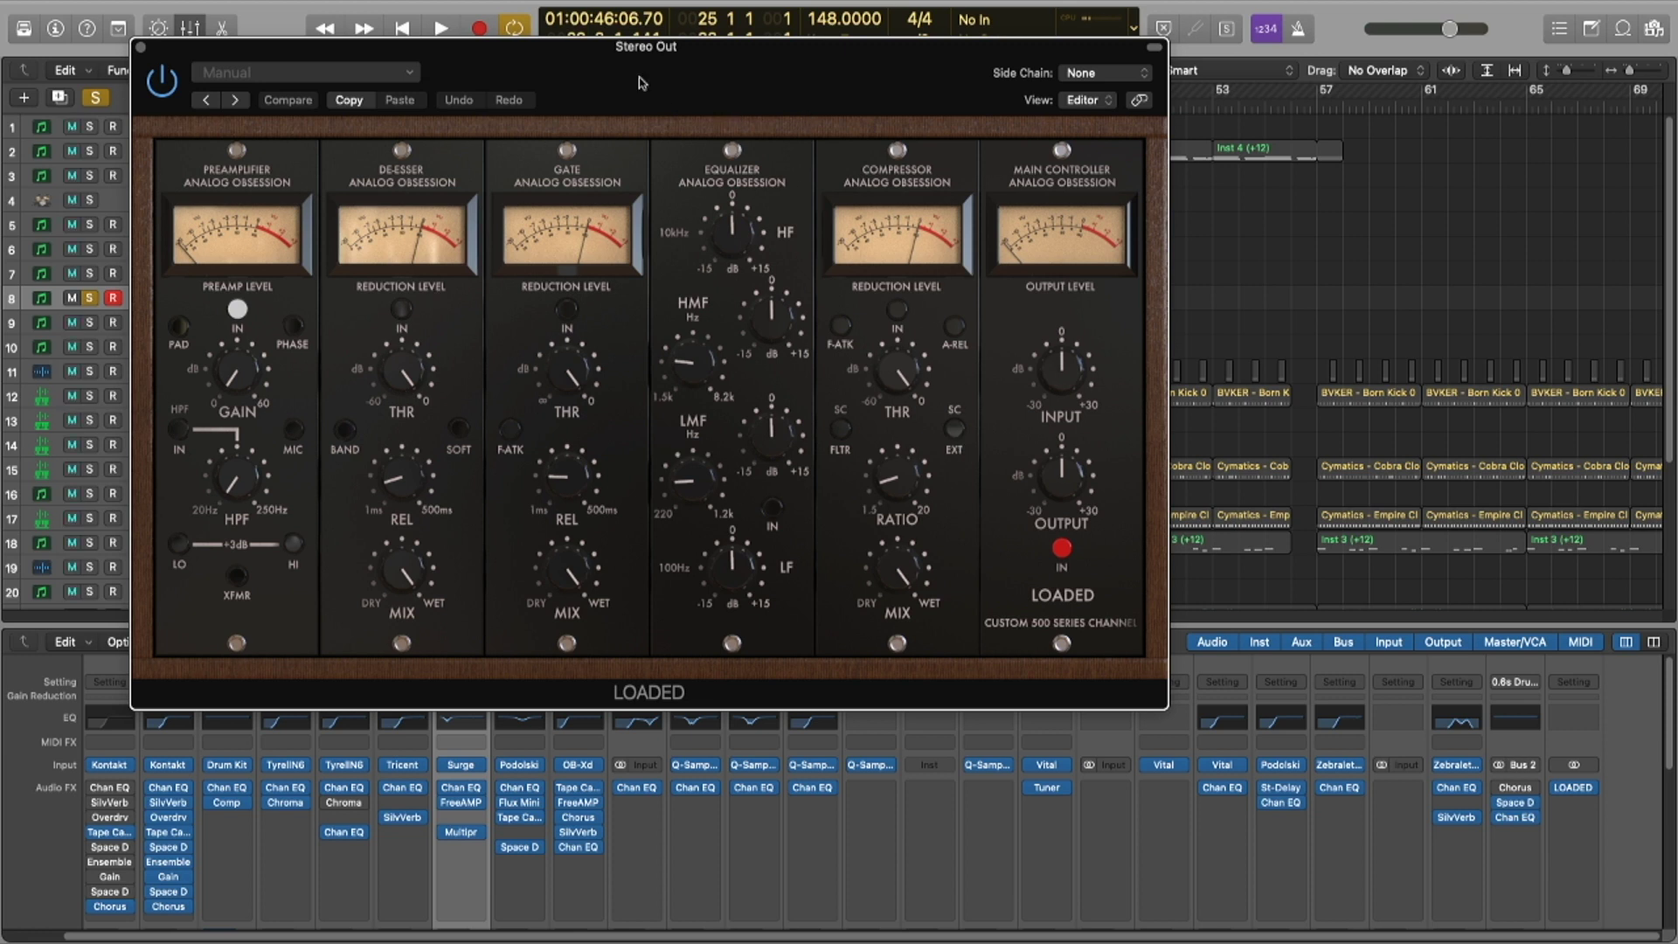
{"action": "left_click_drag", "start_coordinate": [877, 86], "coordinate": [877, 86]}
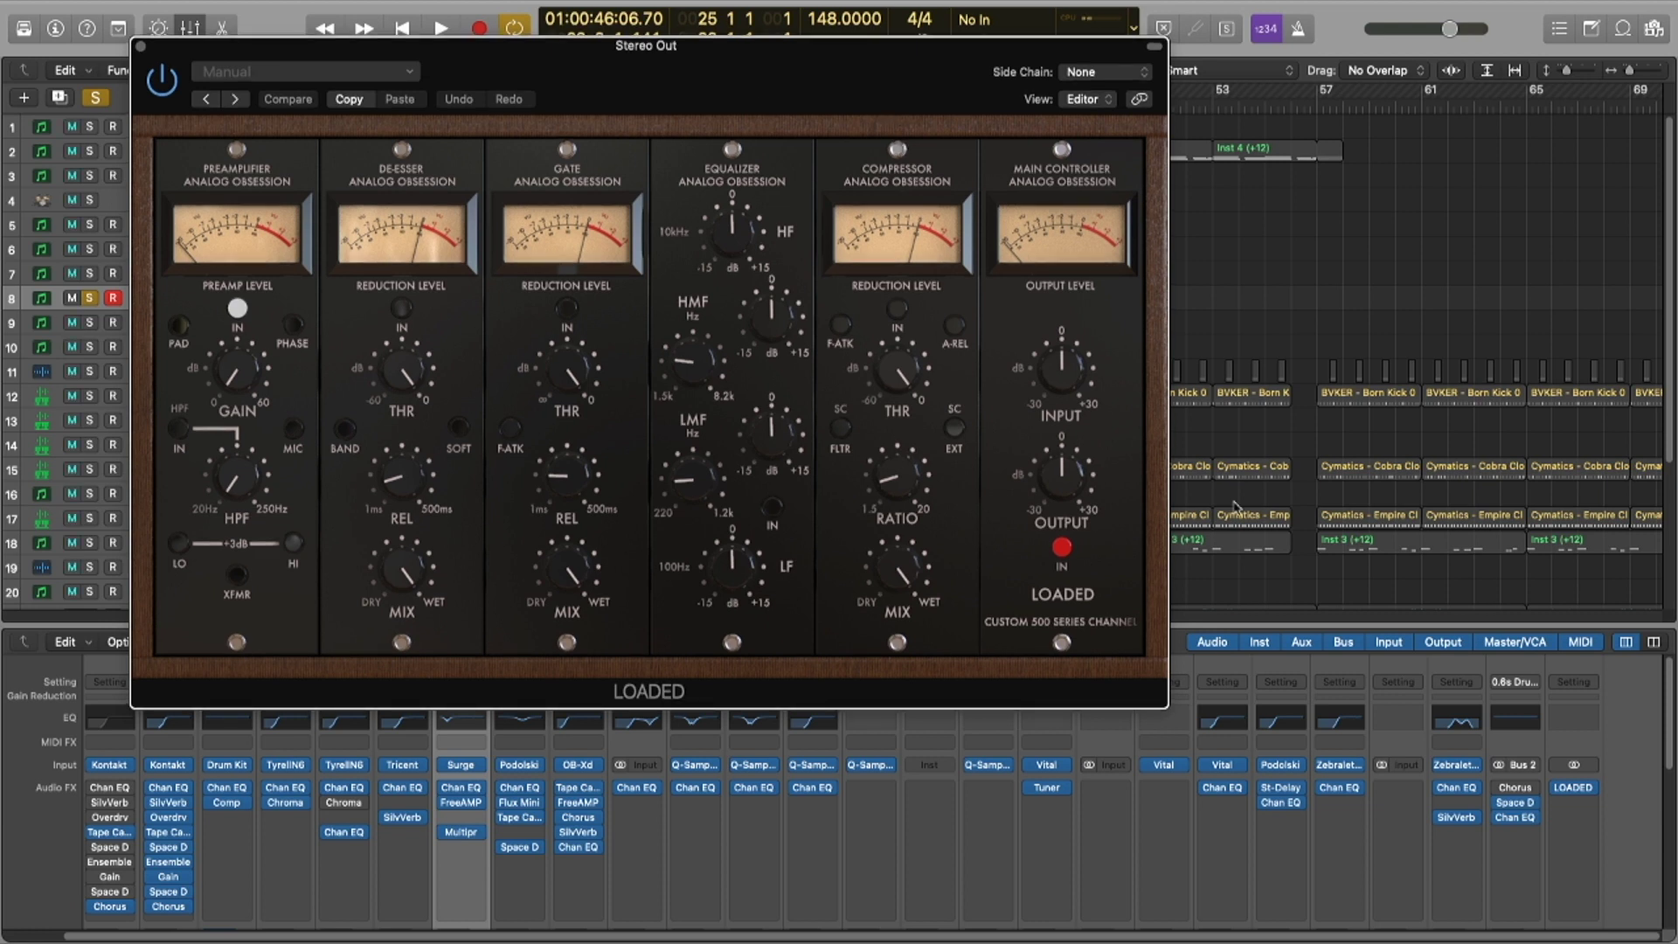
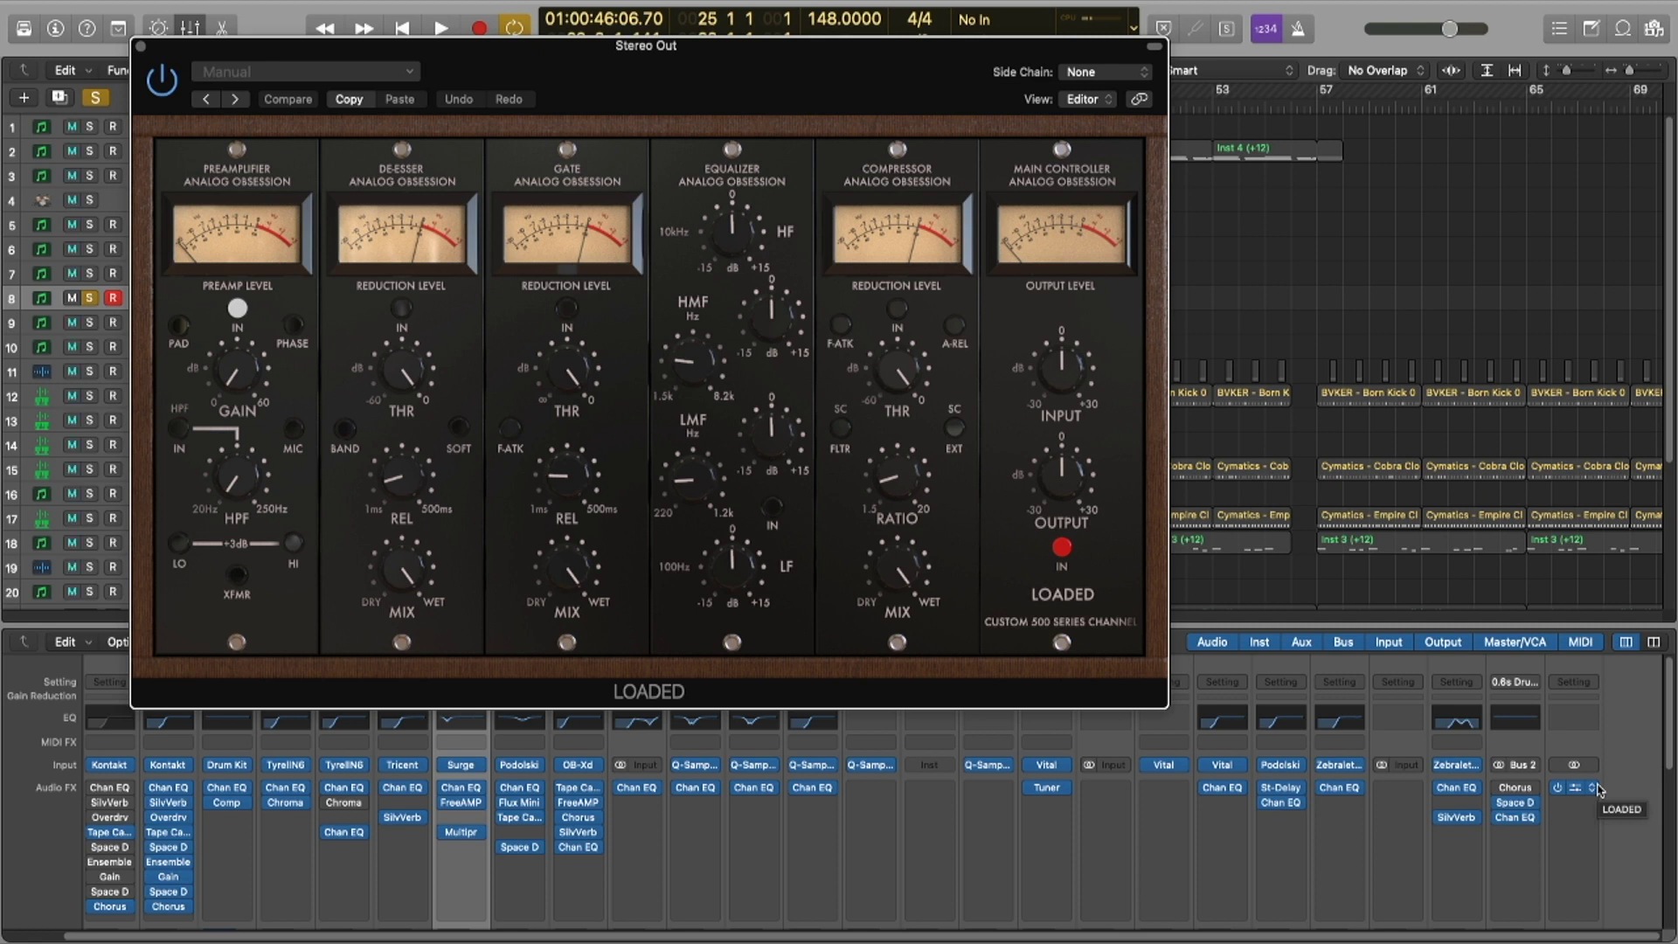
Step: Remove the LOADED plug-in from the Stereo Out channel's audio FX slot
{"action": "left_click", "coordinate": [1595, 788]}
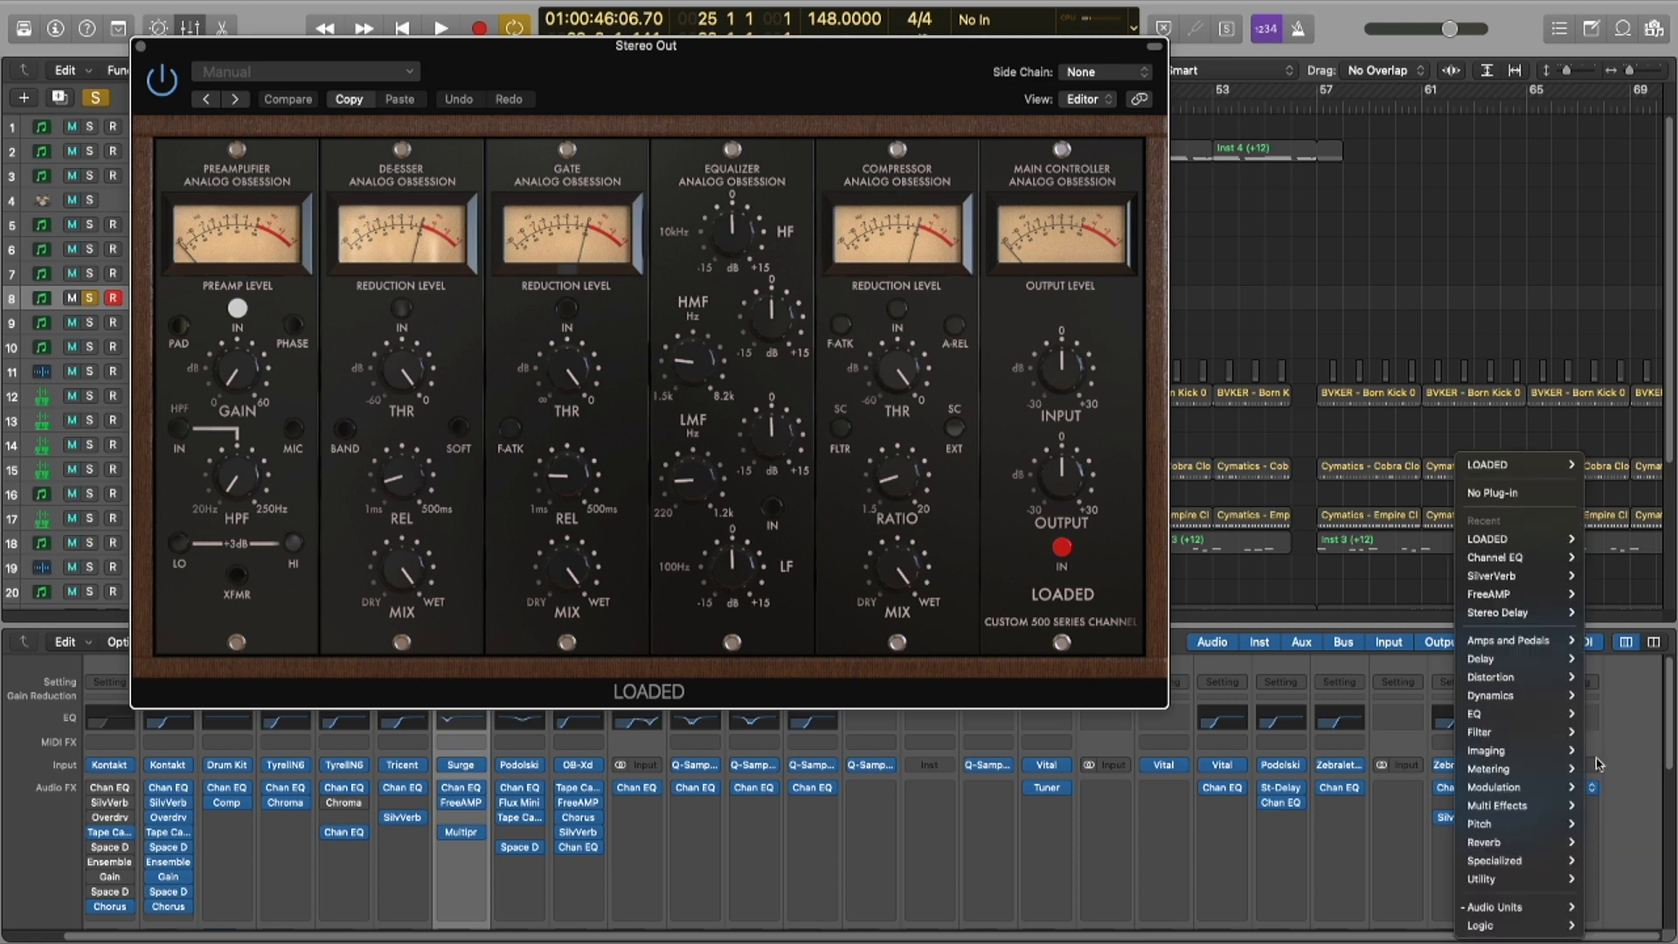
{"action": "left_click", "coordinate": [1506, 494]}
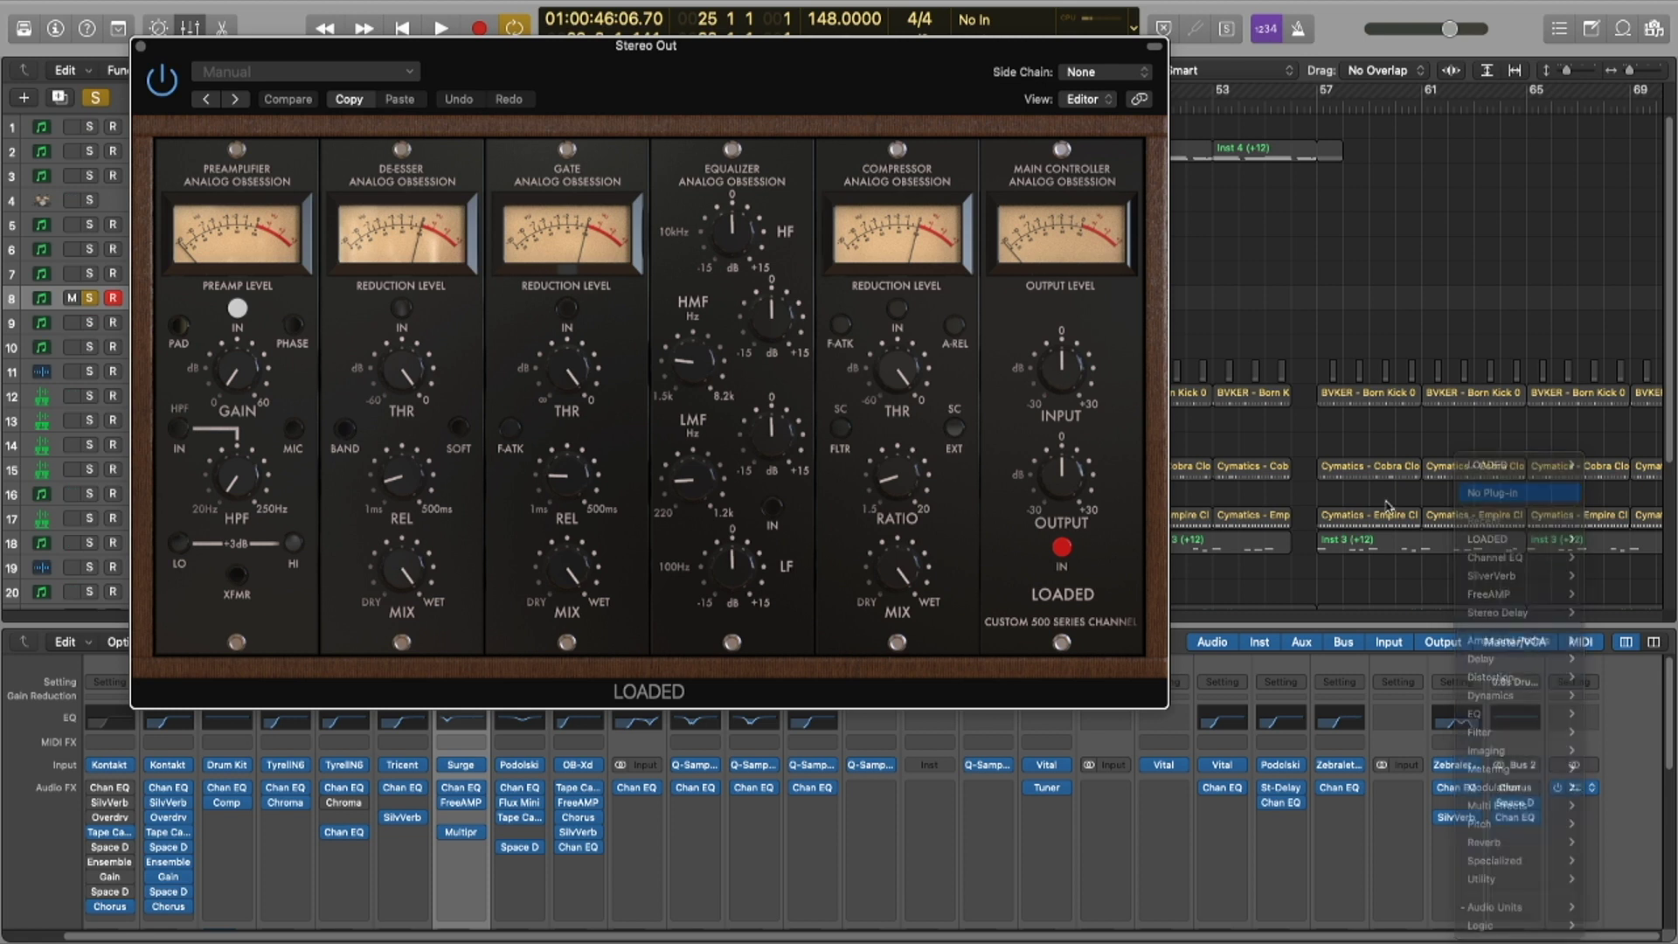
Step: Fit the whole song in view and set the cycle range to a block of regions
{"action": "key", "text": "x"}
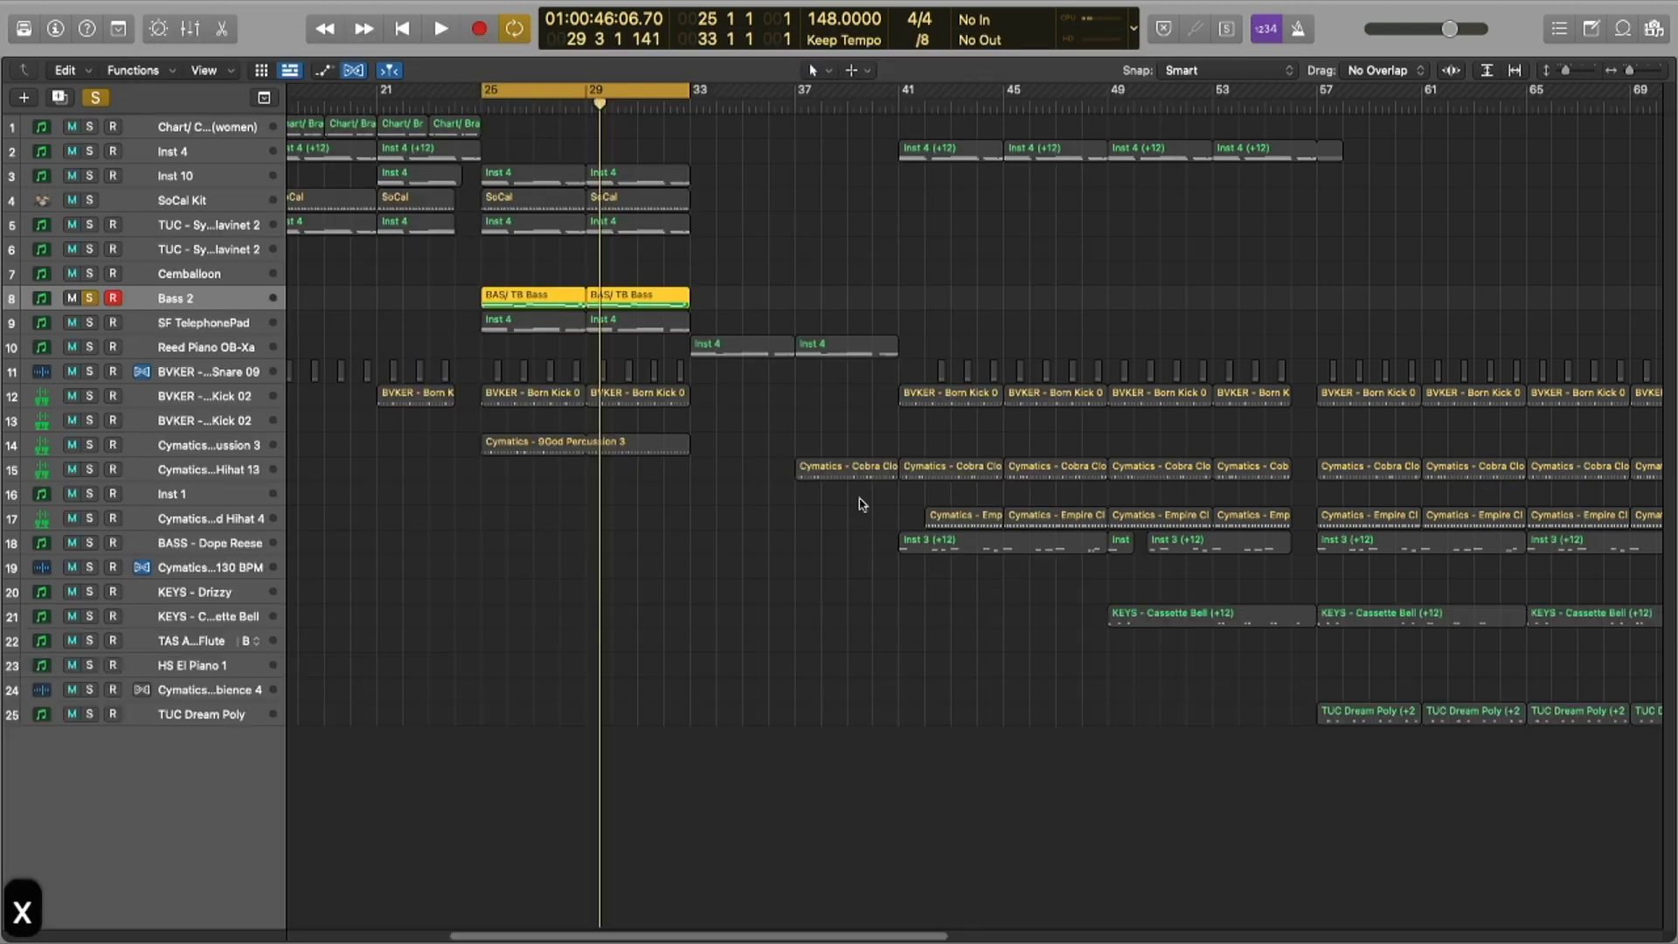
{"action": "key", "text": "s"}
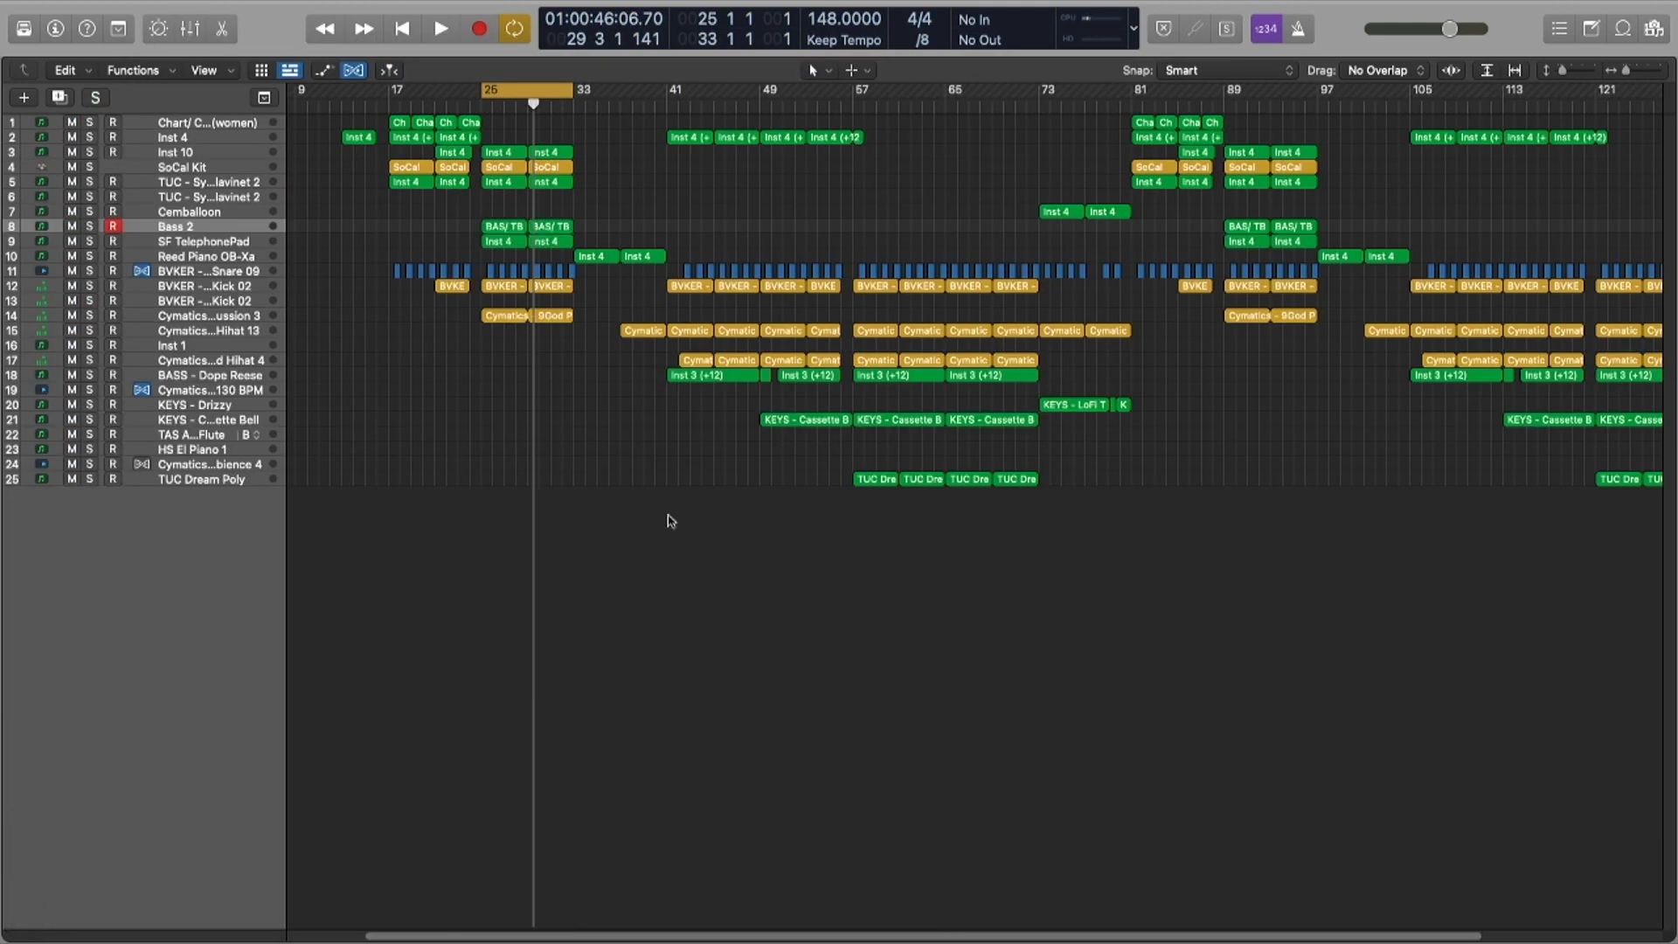
{"action": "left_click_drag", "start_coordinate": [1082, 613], "coordinate": [293, 118]}
{"action": "key", "text": "u"}
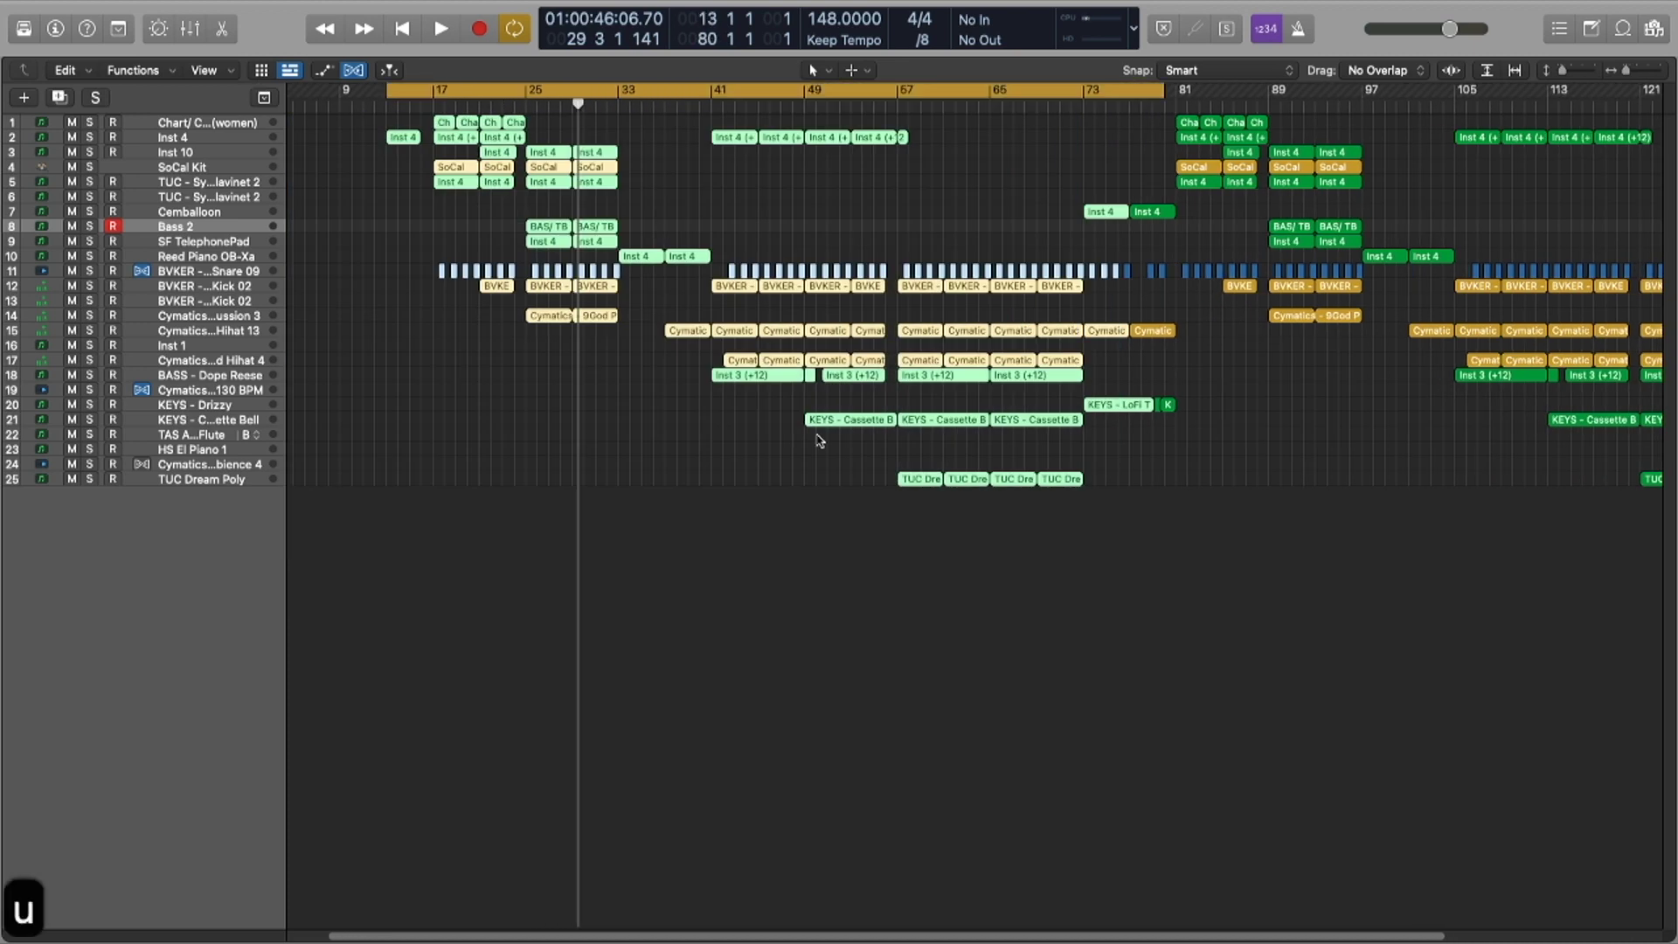
{"action": "left_click", "coordinate": [933, 350]}
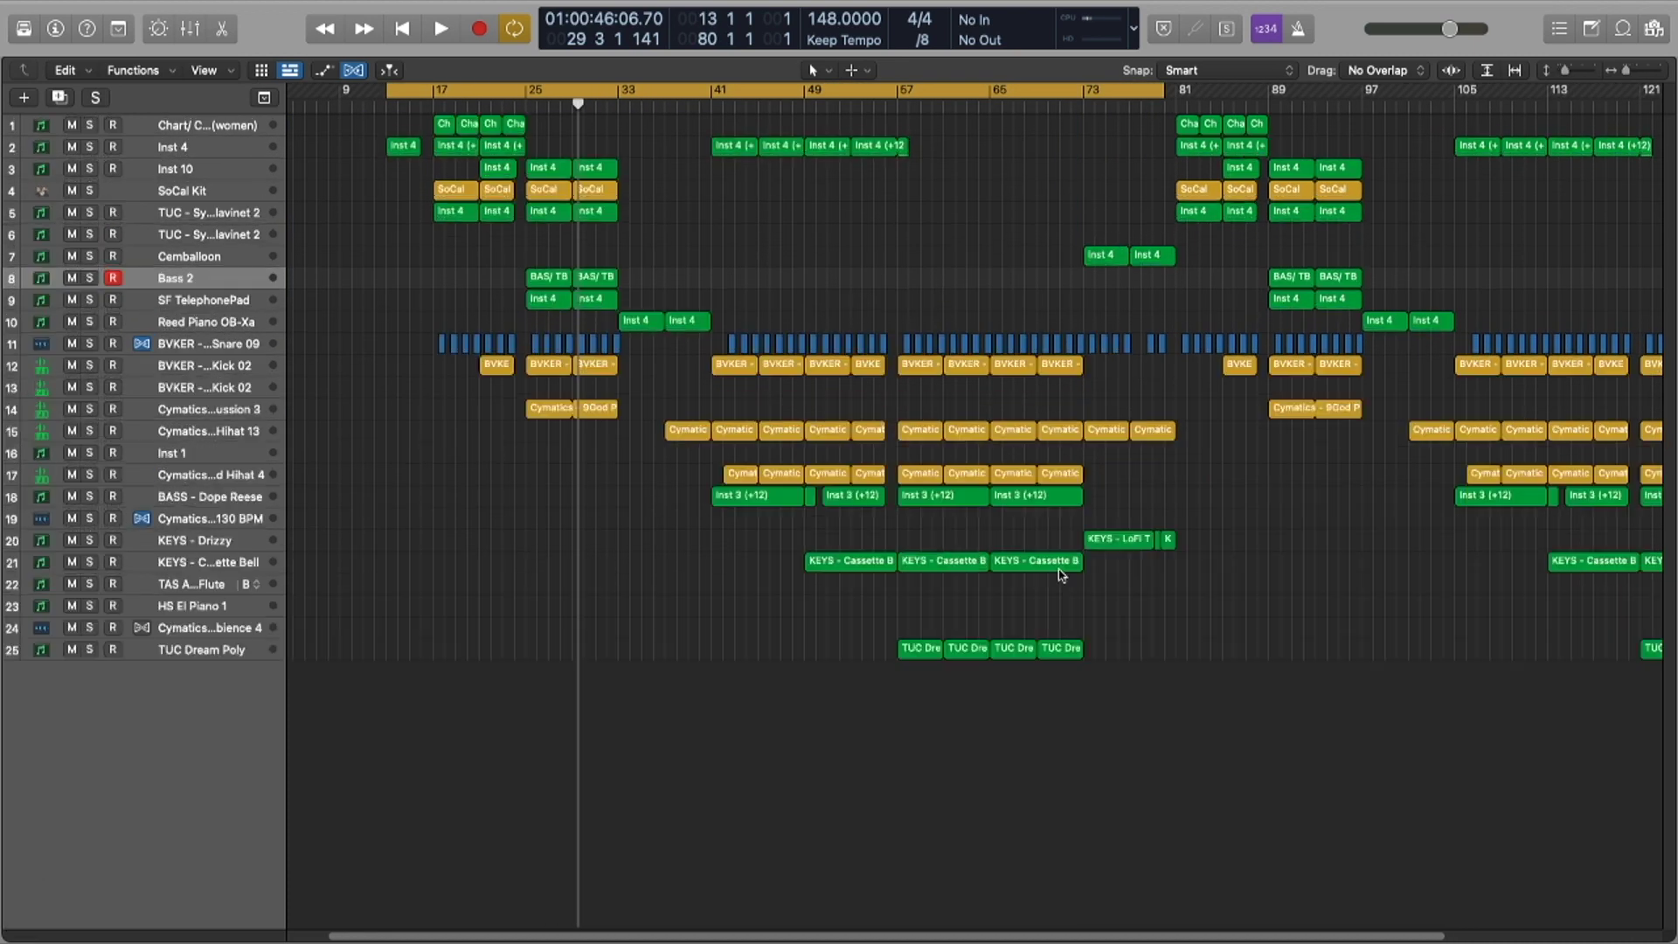
{"action": "key", "text": "x"}
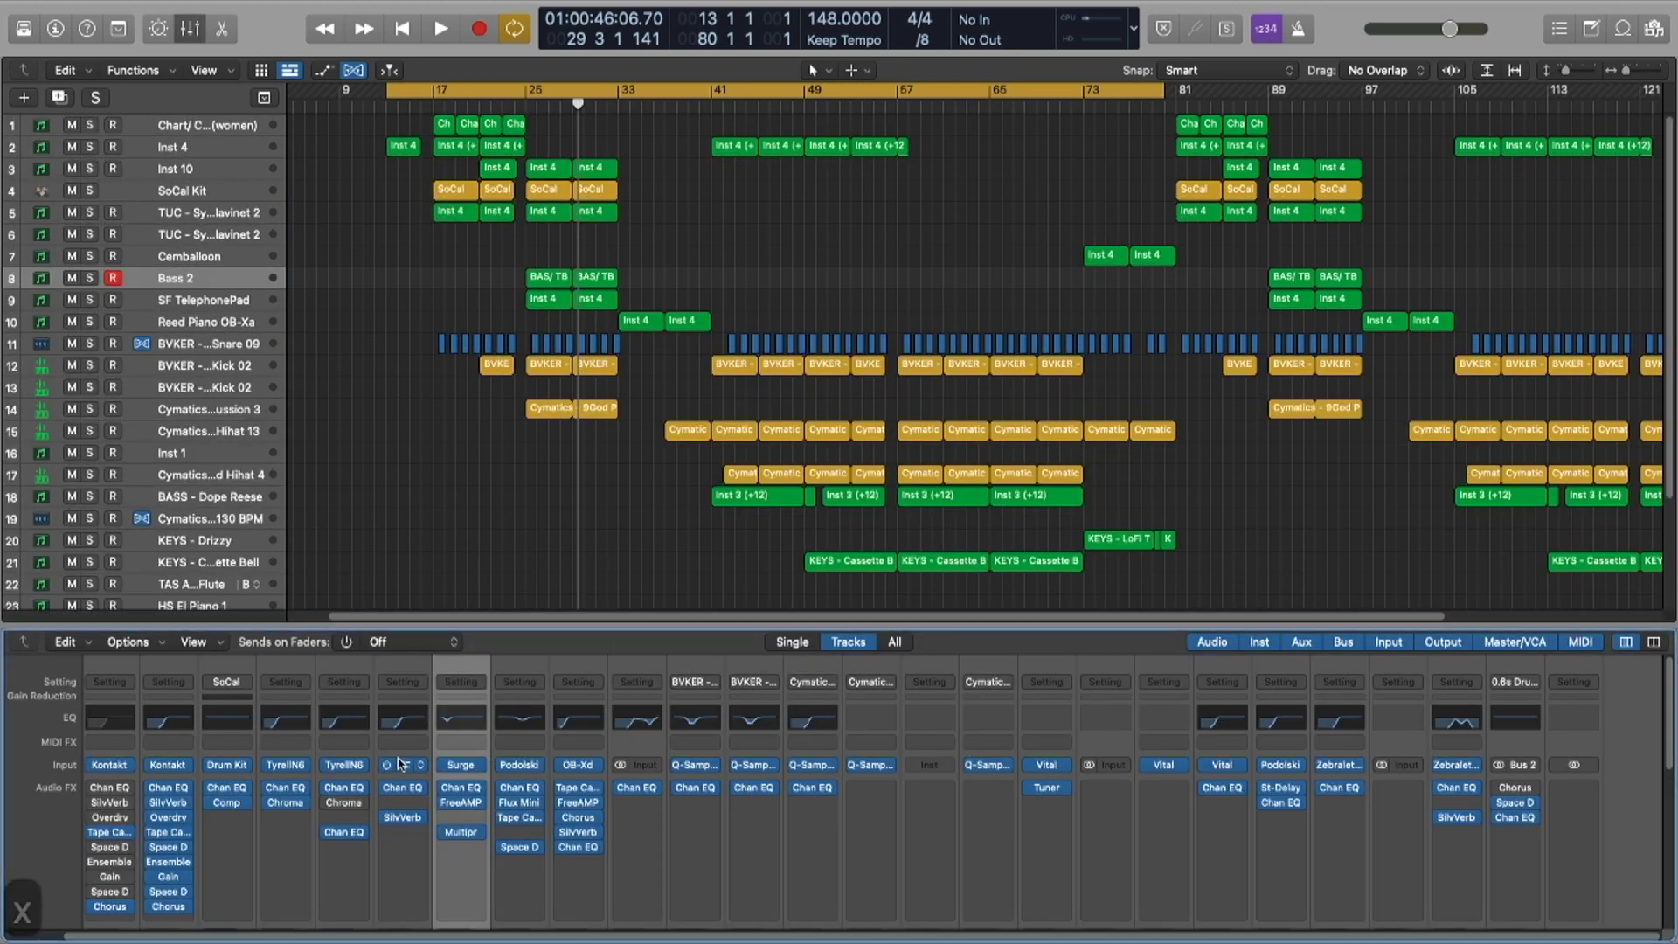
Step: Check the Tricent instrument on Cemballoon and TyrellN6 on TUC - SynthClavinet 2
{"action": "left_click", "coordinate": [402, 765]}
{"action": "left_click_drag", "start_coordinate": [1071, 126], "coordinate": [1020, 89]}
{"action": "key", "text": "super+w"}
{"action": "left_click", "coordinate": [402, 766]}
{"action": "key", "text": "super+w"}
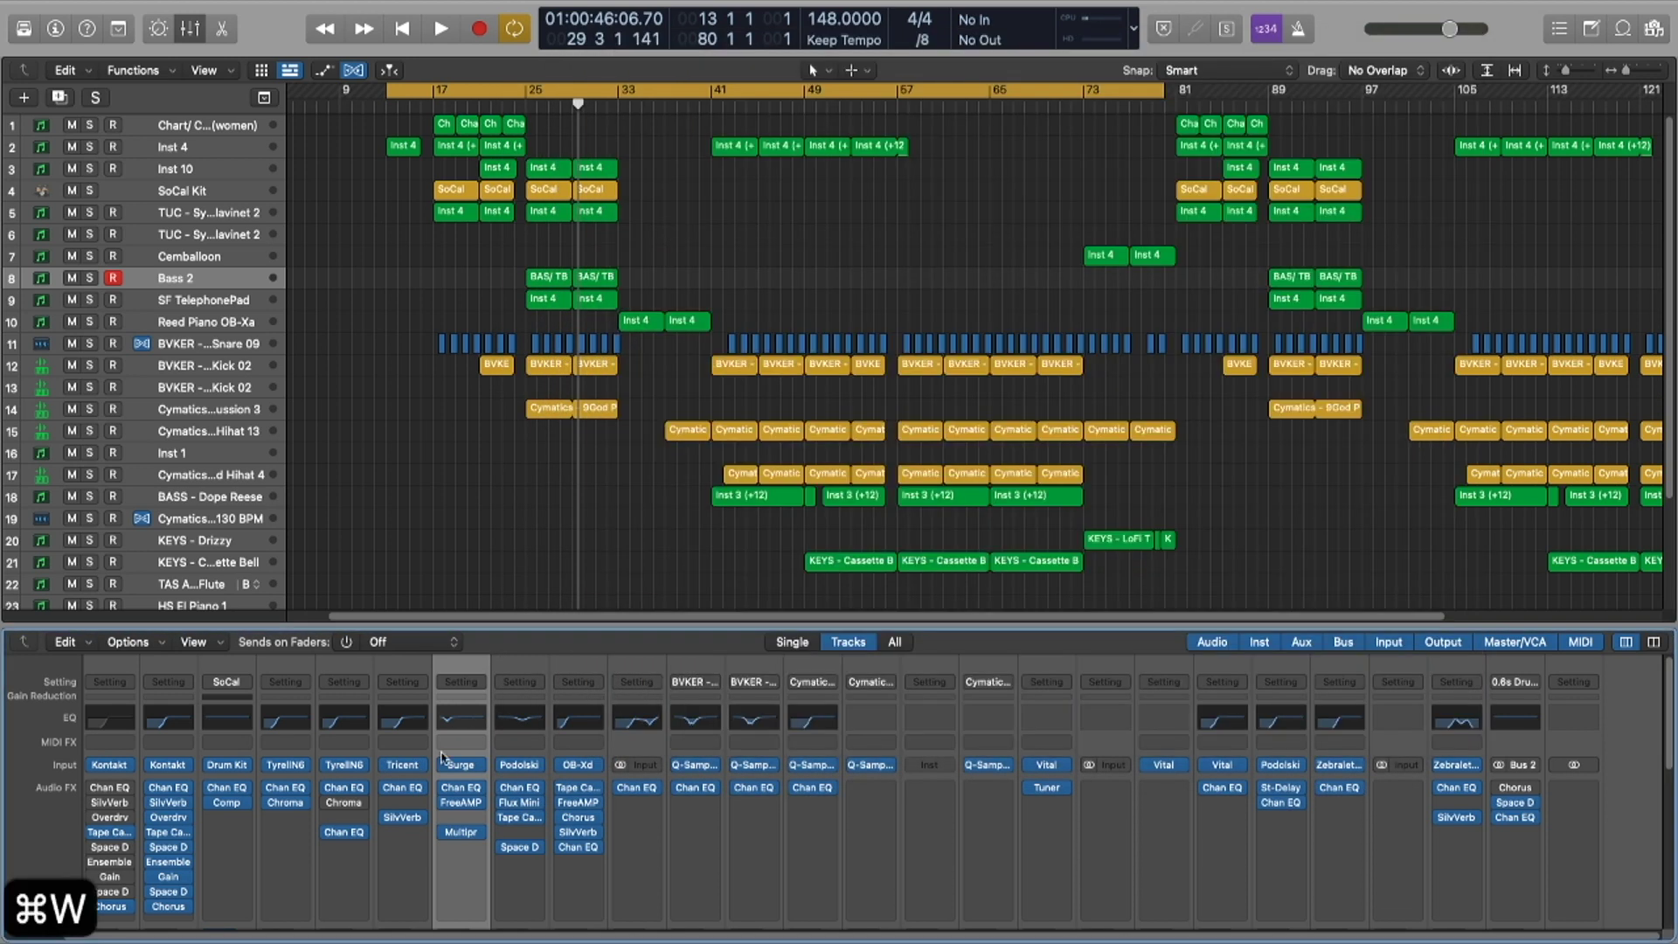
{"action": "scroll", "coordinate": [402, 769], "scroll_direction": "left", "scroll_amount": 1}
{"action": "left_click", "coordinate": [347, 765]}
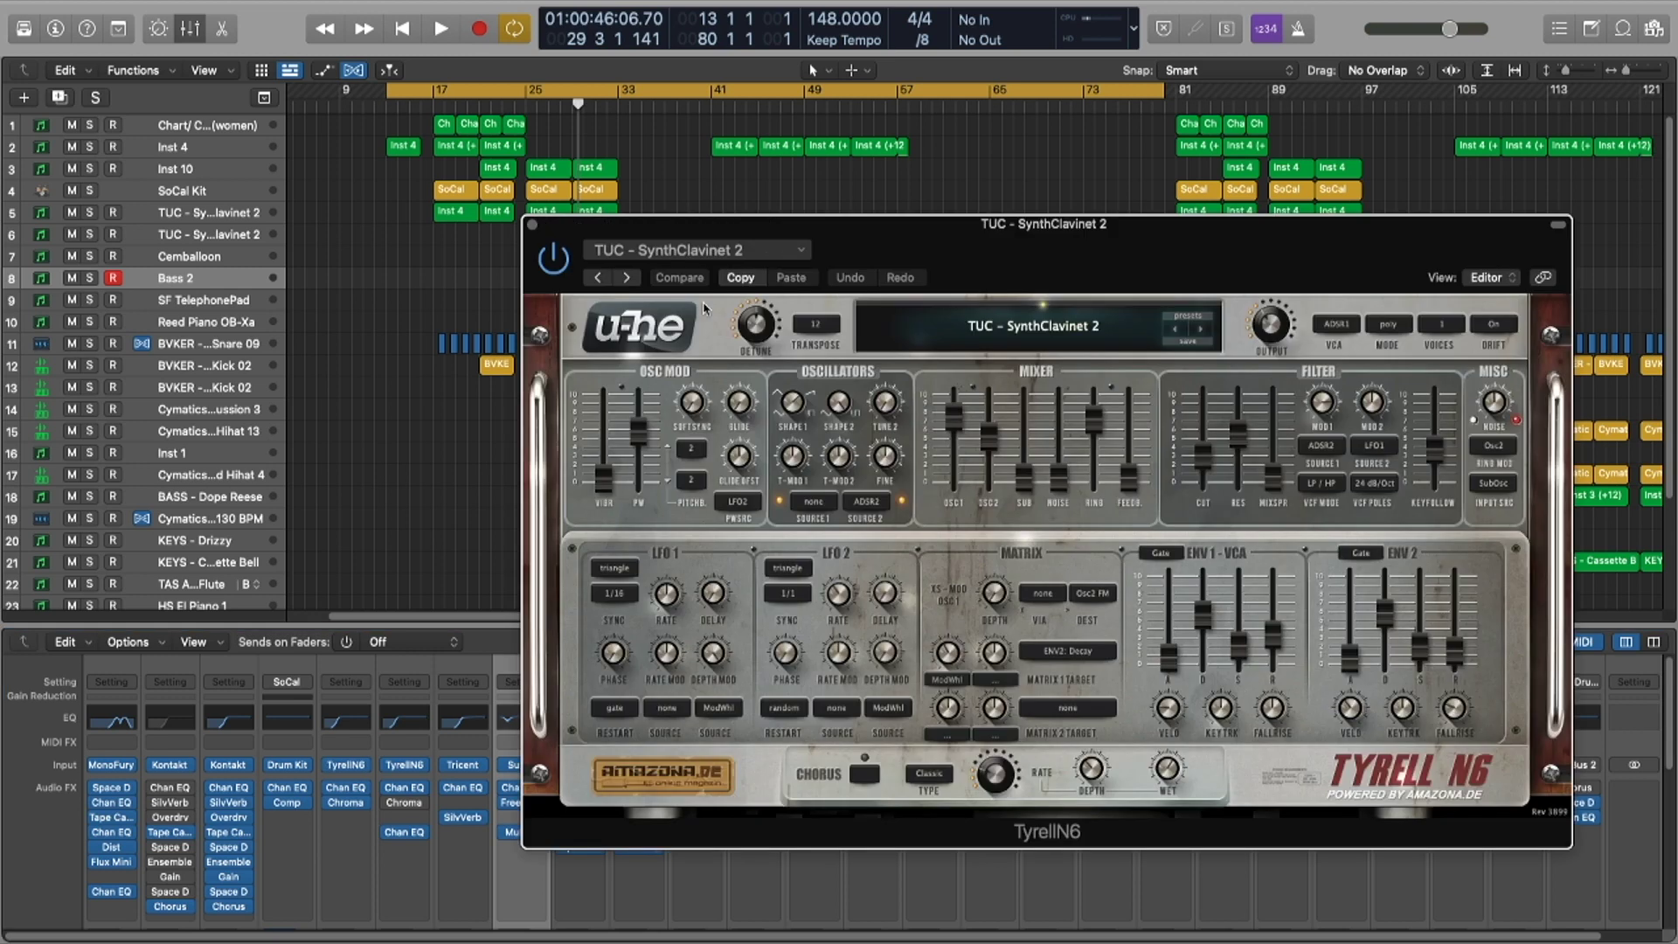
{"action": "key", "text": "super+w"}
Step: Check the Kontakt, MonoFury and Vital instruments on Inst 10, track 1 and KEYS - Drizzy
{"action": "left_click", "coordinate": [226, 765]}
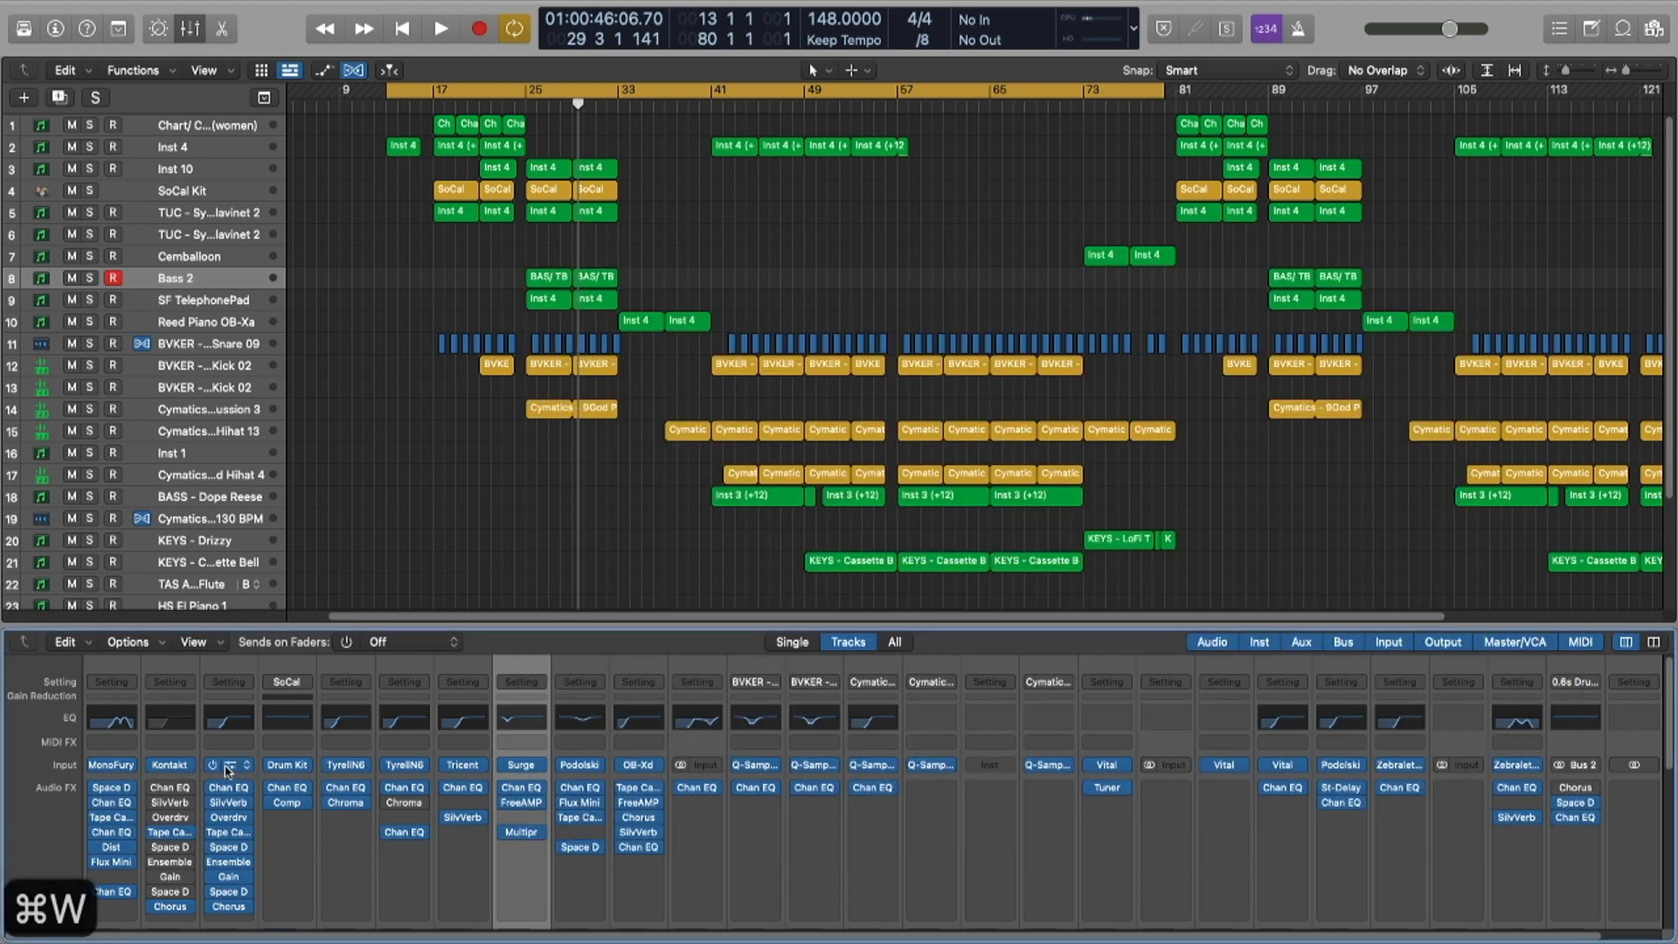
{"action": "key", "text": "super+w"}
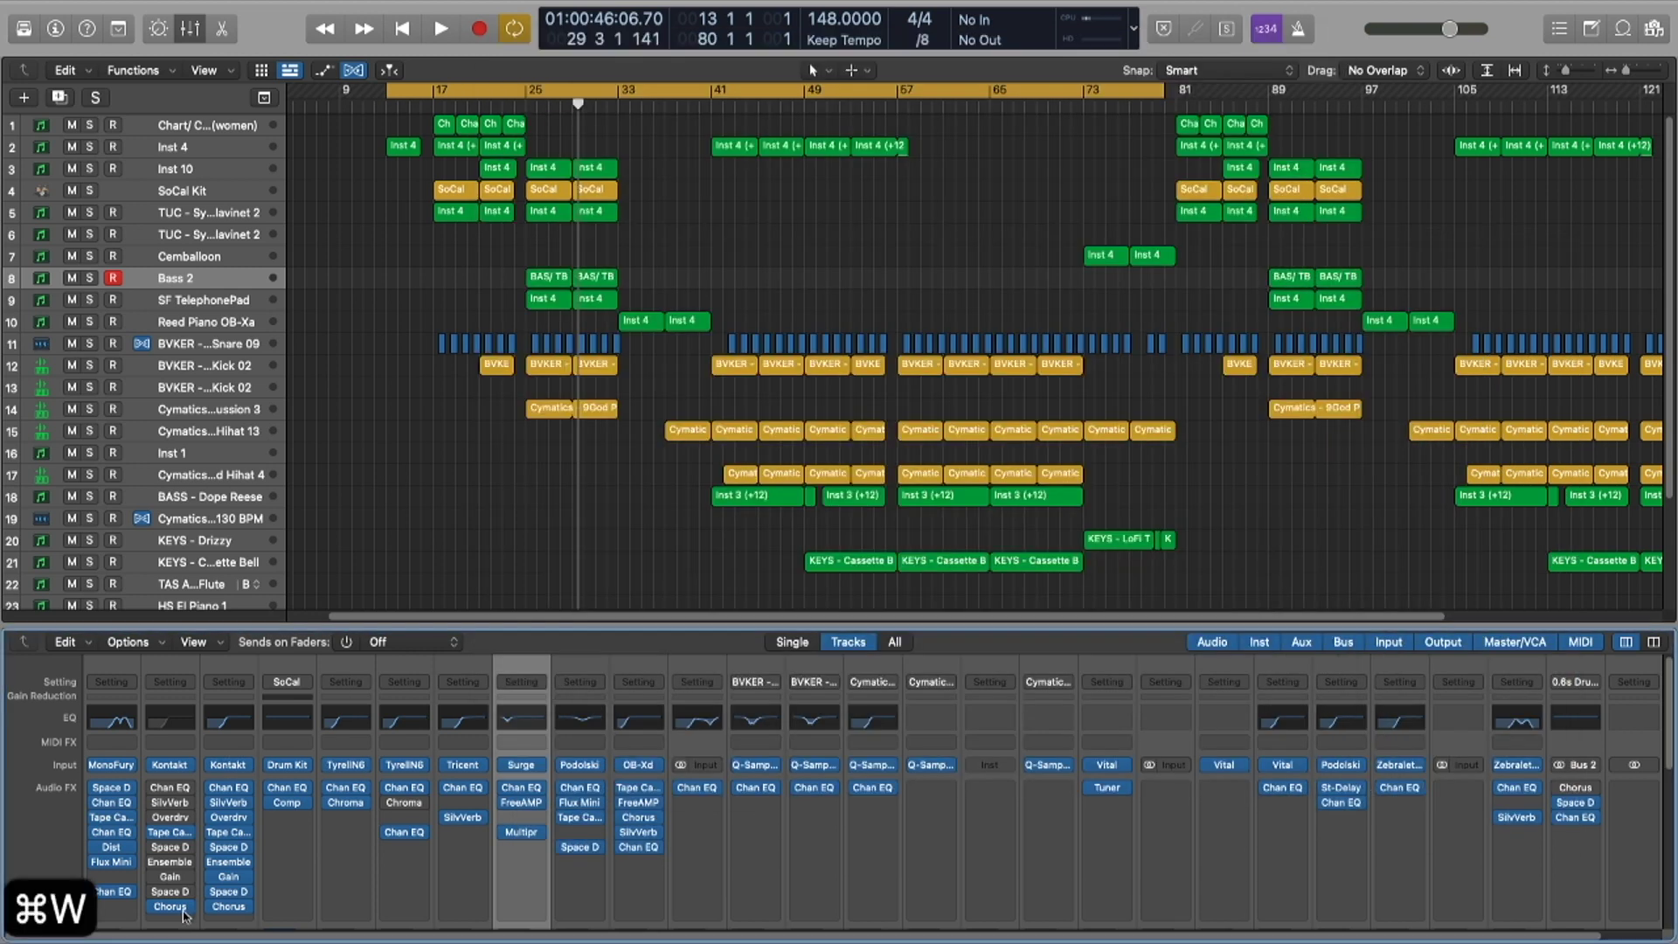
{"action": "left_click", "coordinate": [111, 765]}
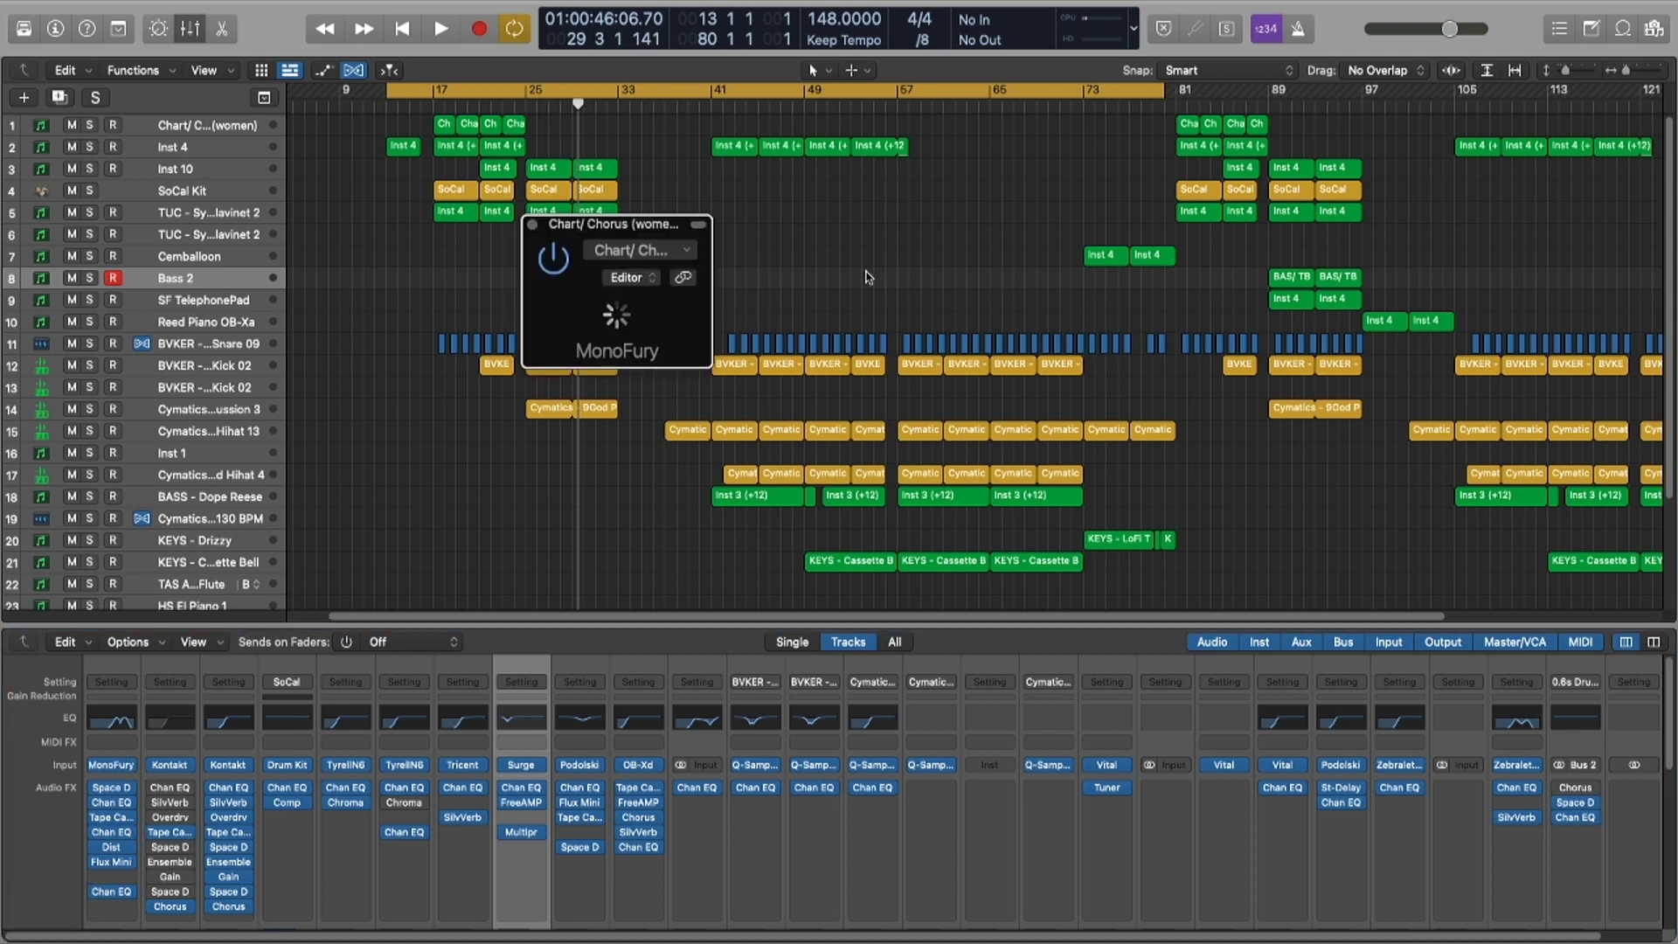
{"action": "key", "text": "super+w"}
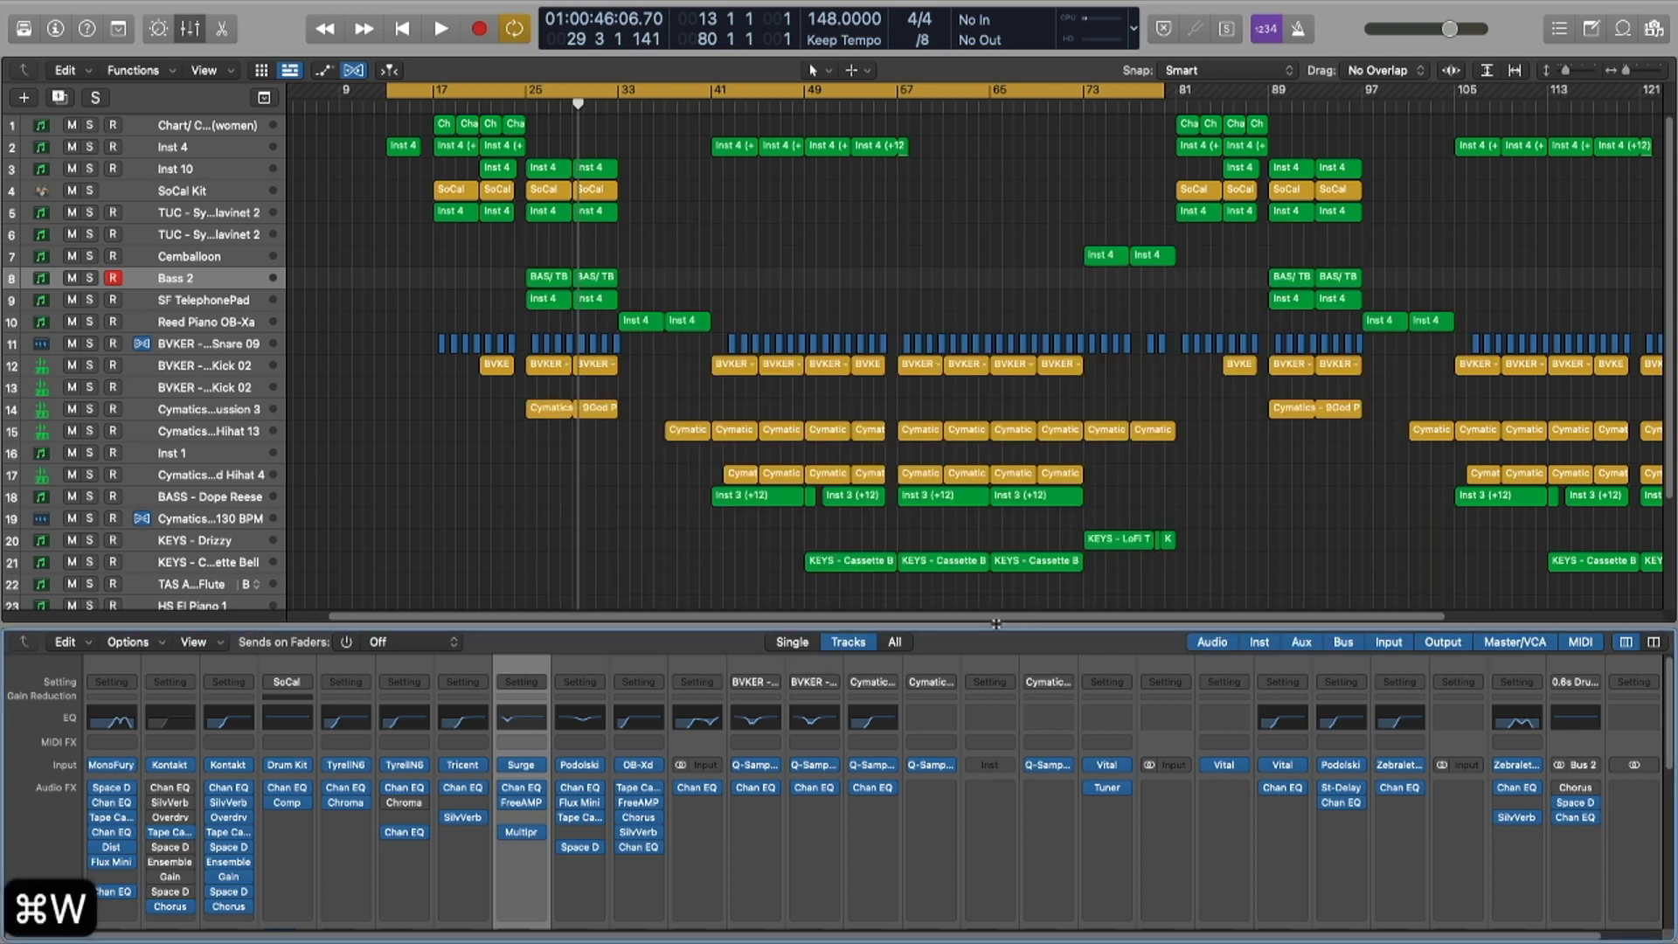
{"action": "left_click", "coordinate": [1222, 765]}
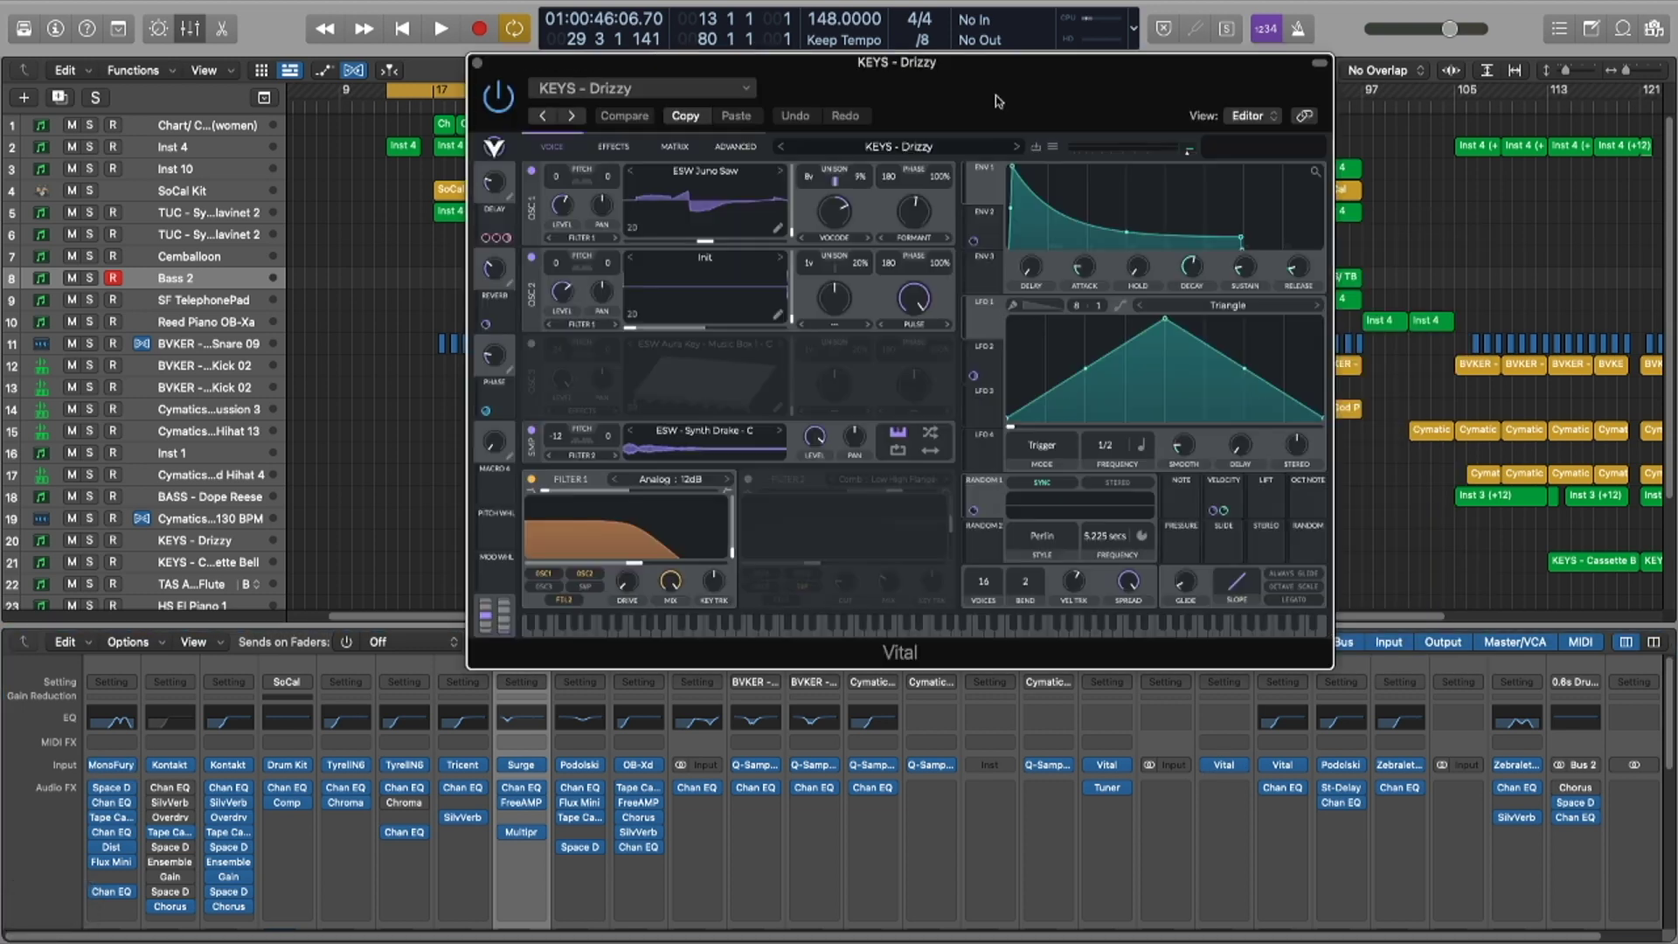
{"action": "key", "text": "super+w"}
Step: With the mixer hidden, select the first Born Kick region and the BVKER - Born Kick 02 track
{"action": "key", "text": "x"}
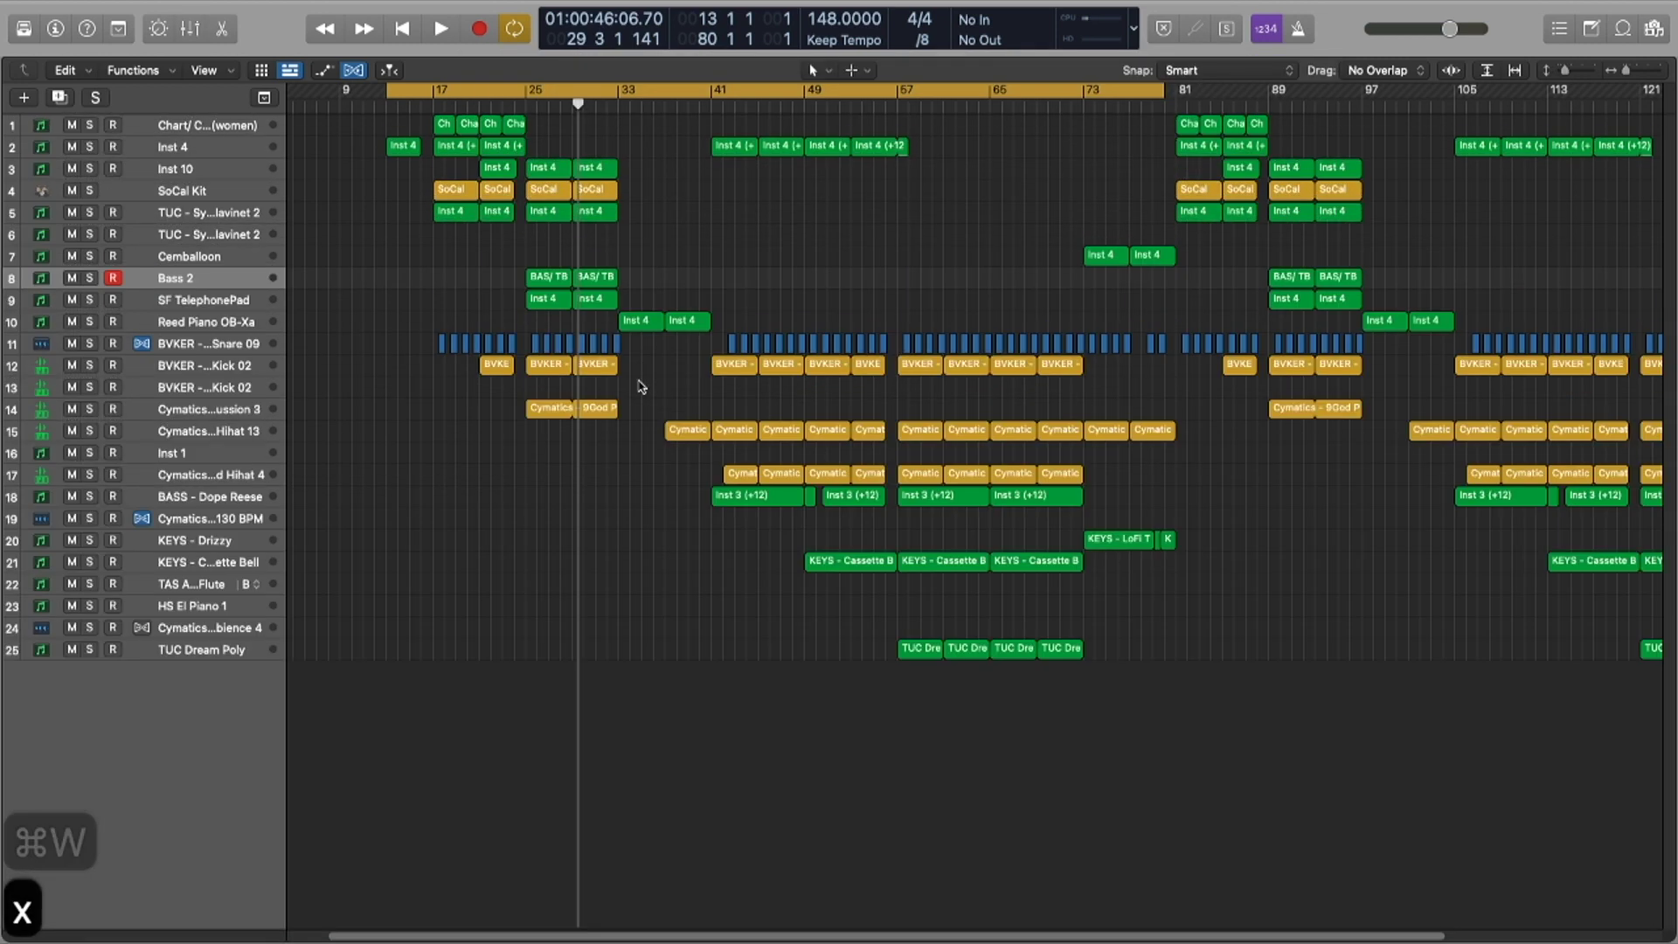
{"action": "scroll", "coordinate": [666, 421], "scroll_direction": "right", "scroll_amount": 5}
{"action": "scroll", "coordinate": [666, 421], "scroll_direction": "up", "scroll_amount": 5}
{"action": "scroll", "coordinate": [655, 479], "scroll_direction": "left", "scroll_amount": 5}
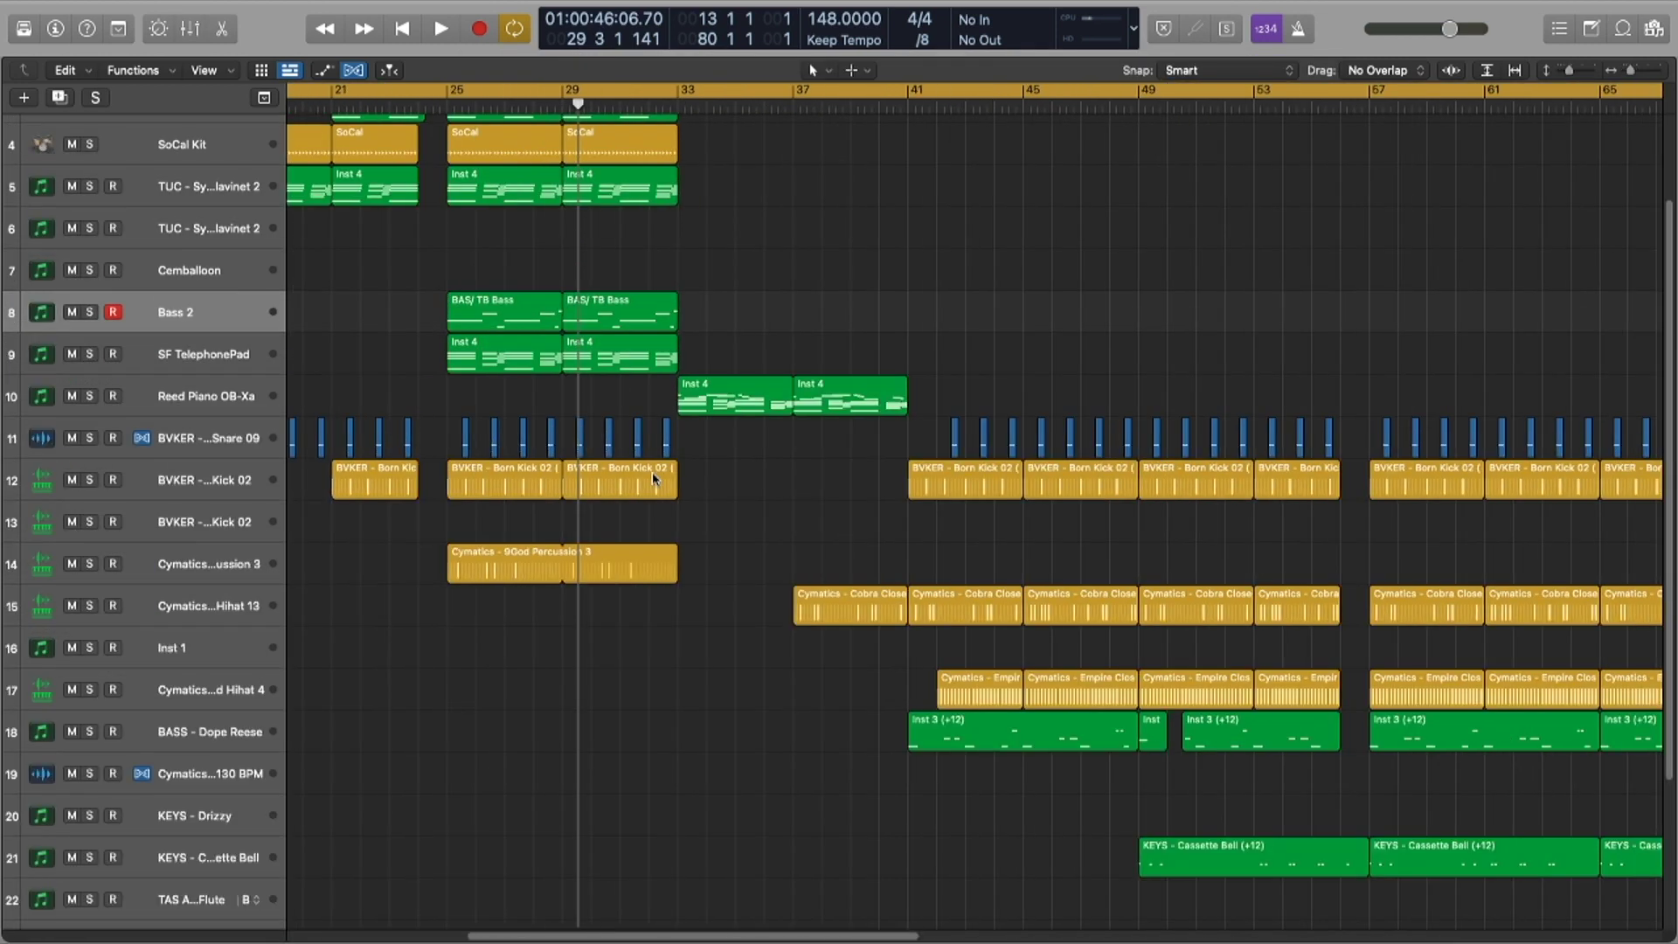
{"action": "left_click", "coordinate": [359, 475]}
{"action": "scroll", "coordinate": [359, 491], "scroll_direction": "up", "scroll_amount": 3}
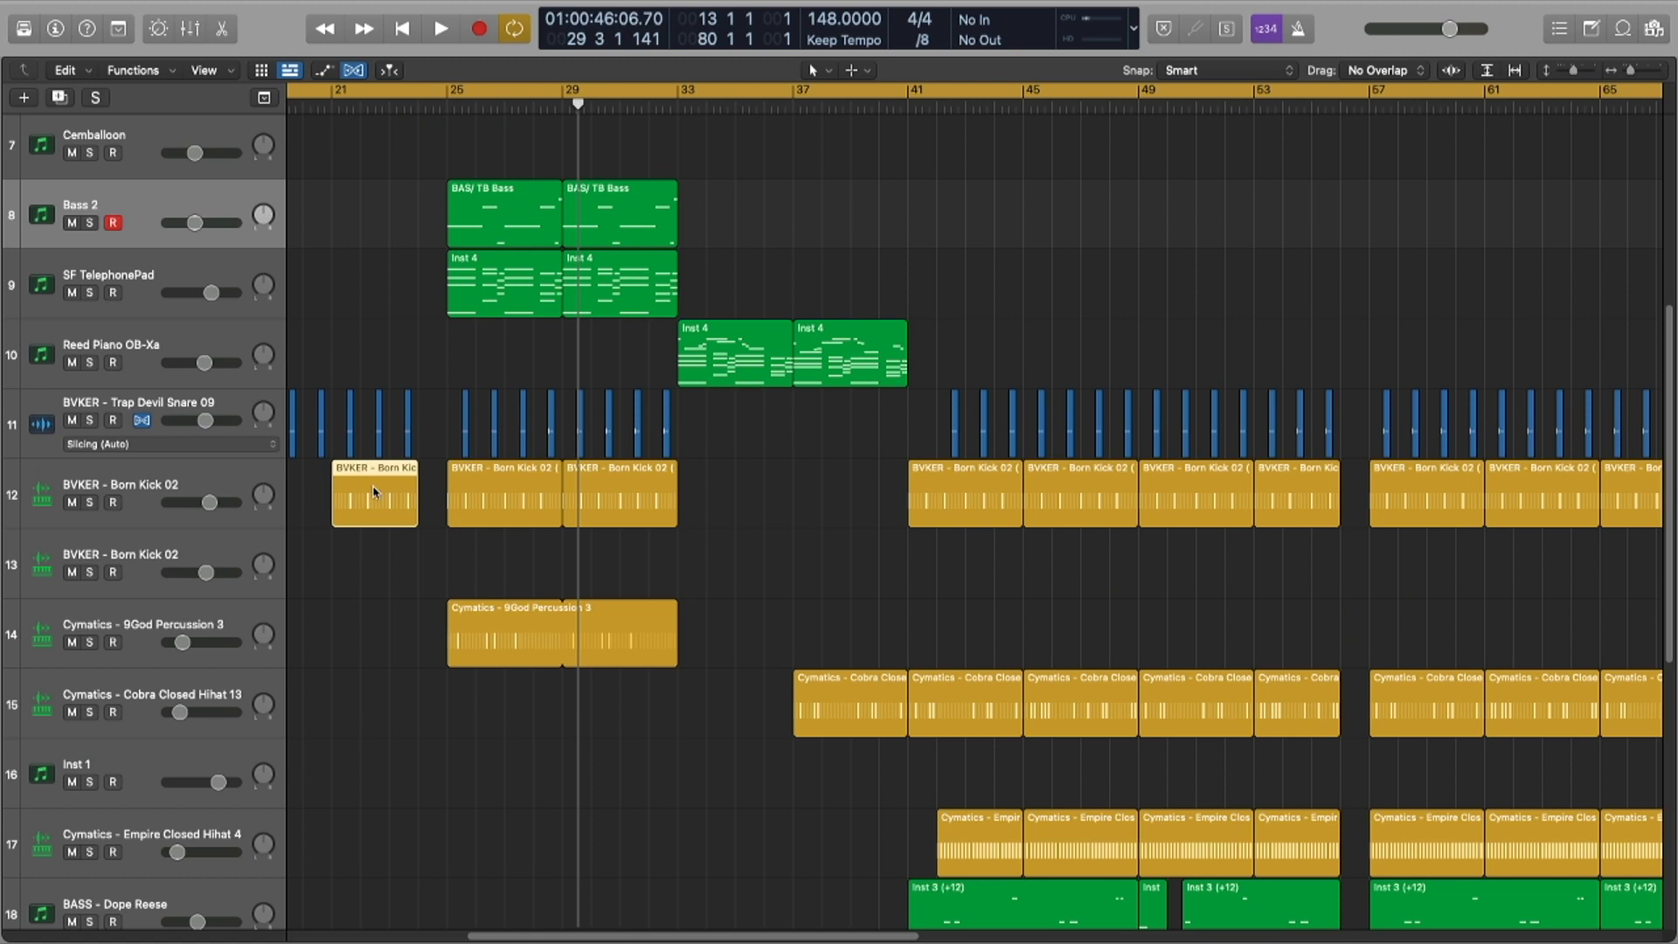
{"action": "scroll", "coordinate": [373, 491], "scroll_direction": "right", "scroll_amount": 3}
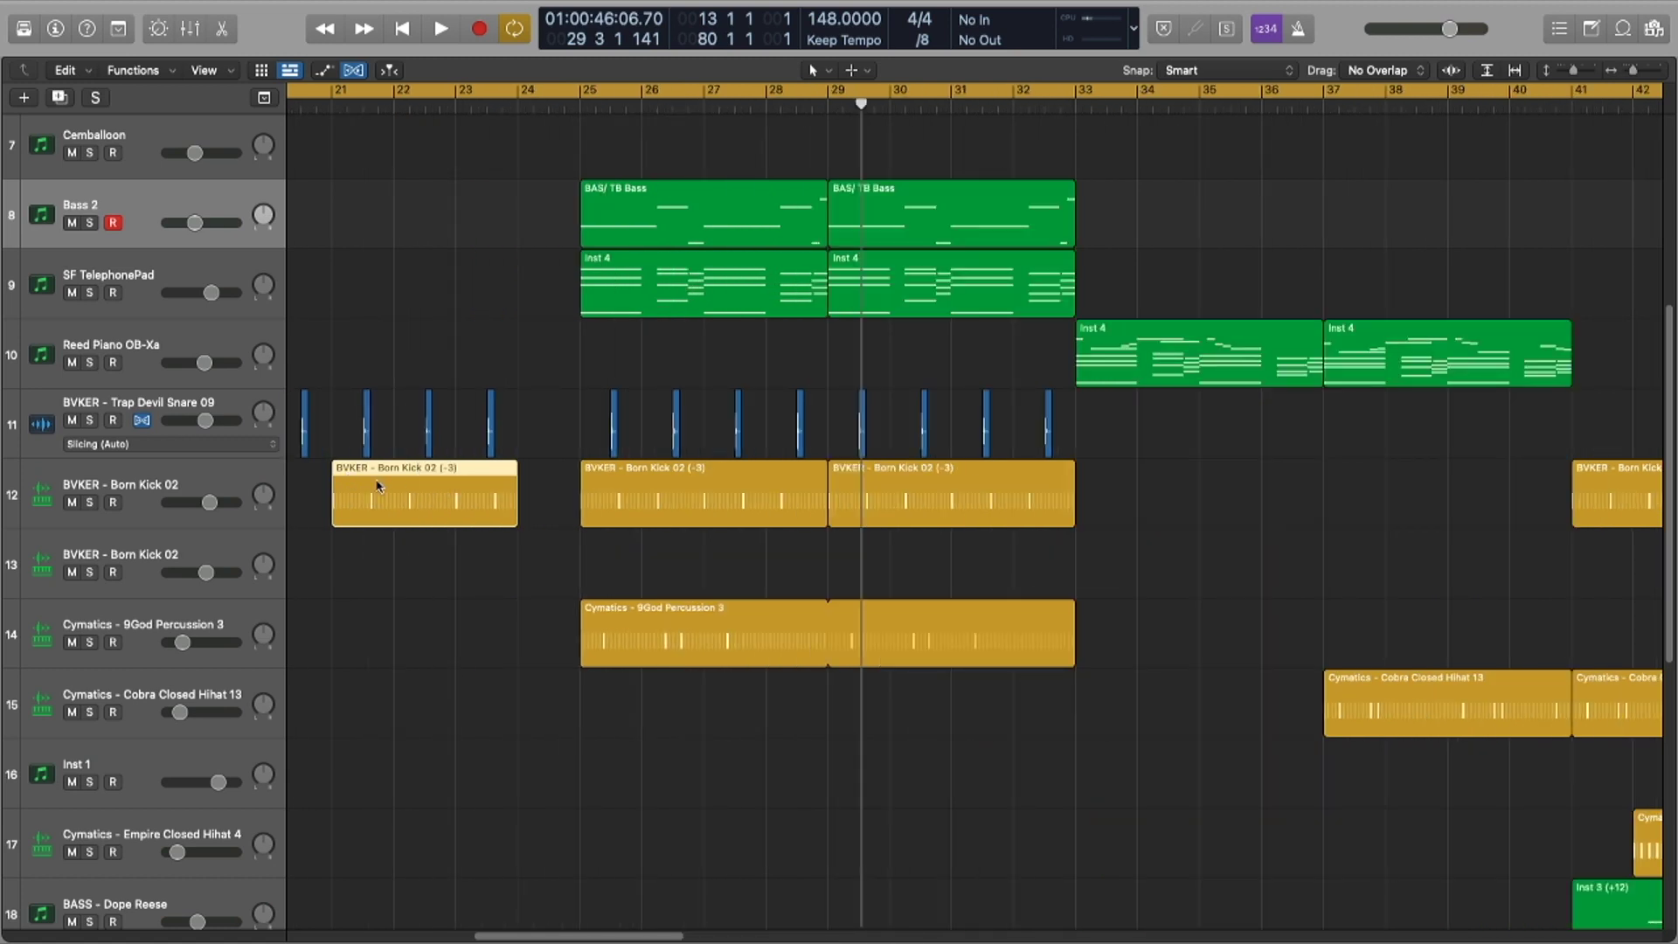
{"action": "left_click", "coordinate": [221, 489]}
{"action": "scroll", "coordinate": [581, 524], "scroll_direction": "down", "scroll_amount": 2}
{"action": "scroll", "coordinate": [581, 524], "scroll_direction": "left", "scroll_amount": 3}
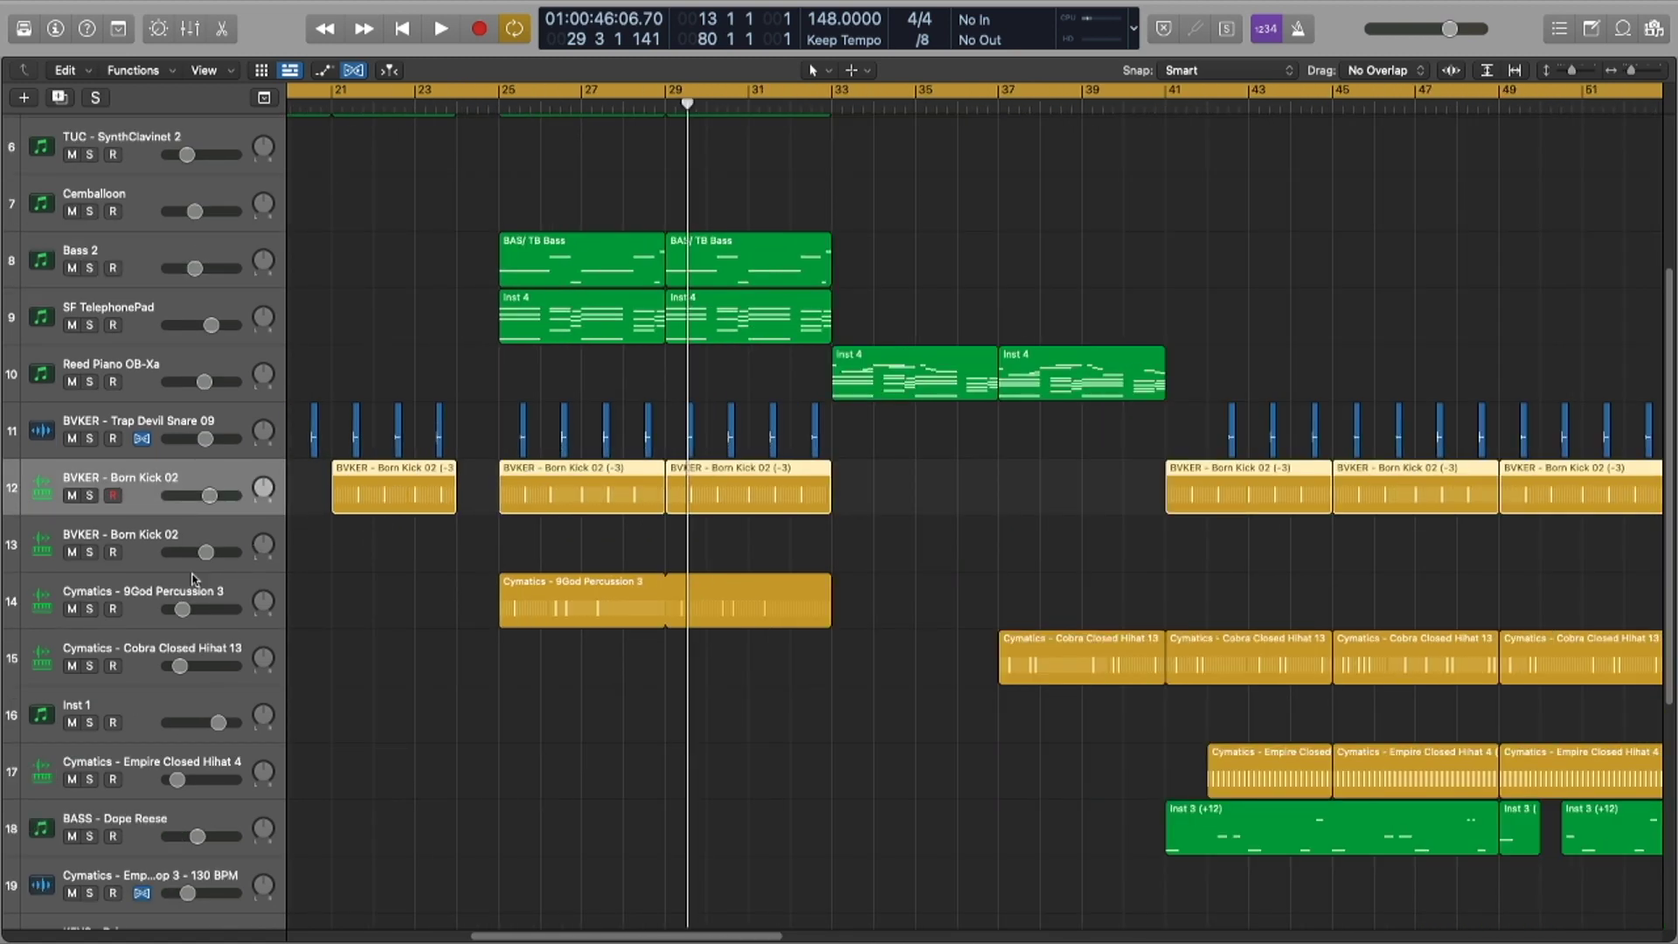
Step: Select the Cobra hihat regions, then zoom out and set the cycle to span all regions
{"action": "key", "text": "super+Left"}
{"action": "key", "text": "super+Left"}
{"action": "key", "text": "super+Left"}
{"action": "left_click_drag", "start_coordinate": [694, 578], "coordinate": [1044, 639]}
{"action": "key", "text": "super+Left"}
{"action": "key", "text": "super+Left"}
{"action": "key", "text": "super+Left"}
{"action": "key", "text": "super+Up"}
{"action": "key", "text": "super+Up"}
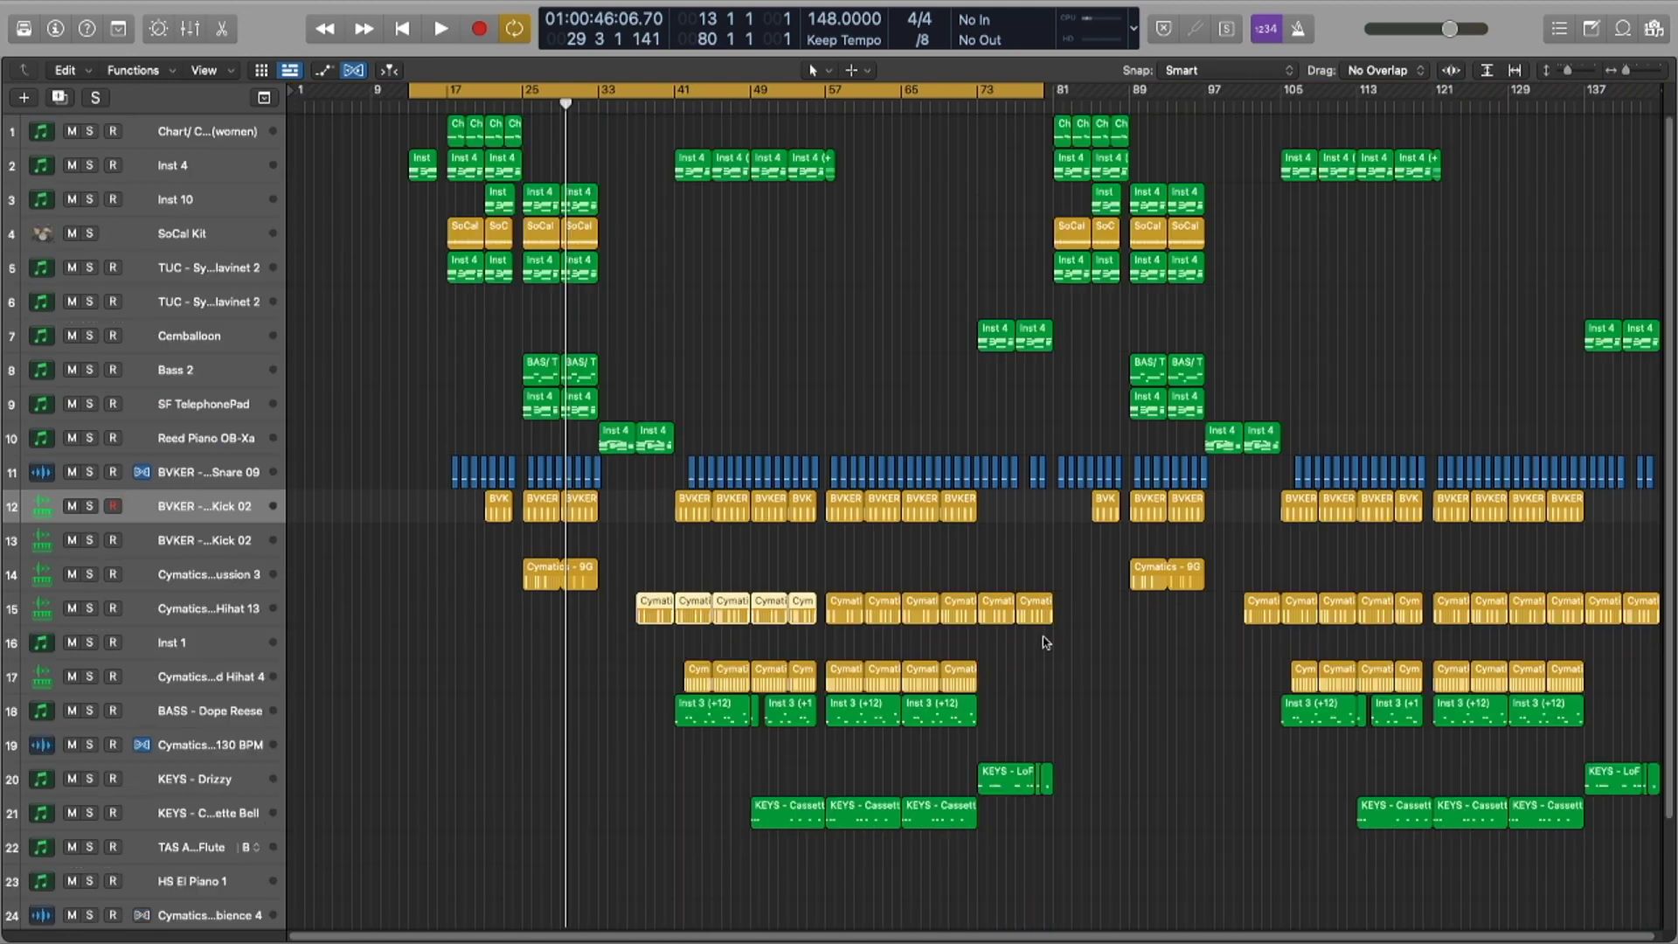
{"action": "key", "text": "super+Up"}
{"action": "key", "text": "super+Up"}
{"action": "key", "text": "super+a"}
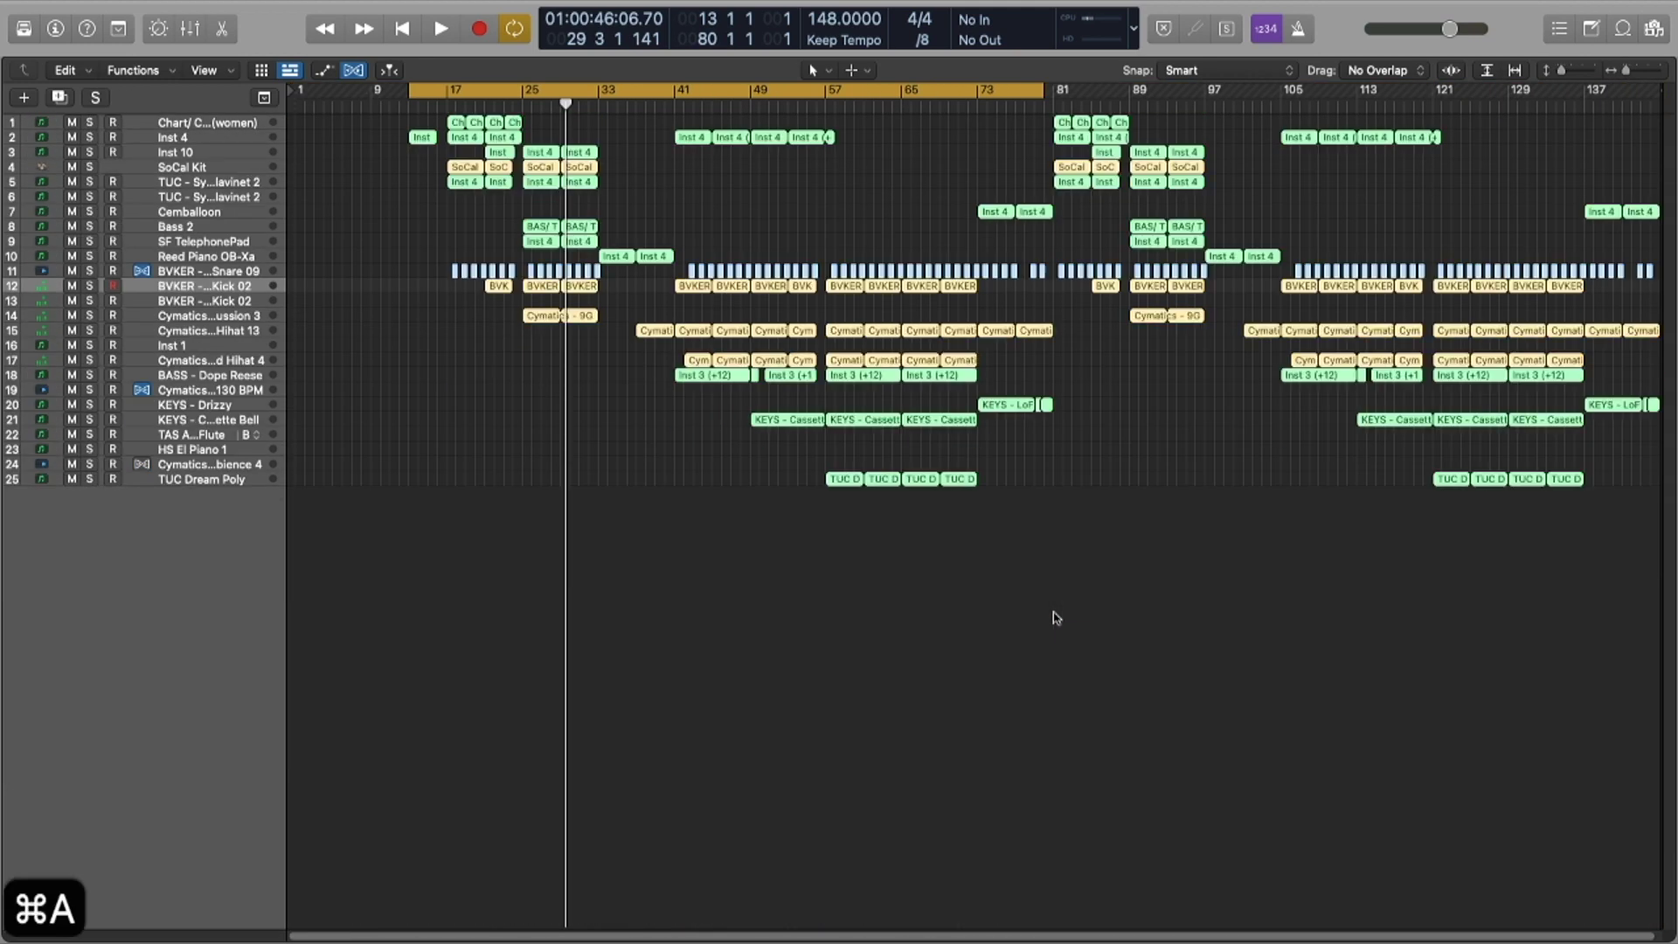
{"action": "key", "text": "u"}
{"action": "left_click", "coordinate": [872, 602]}
{"action": "key", "text": "x"}
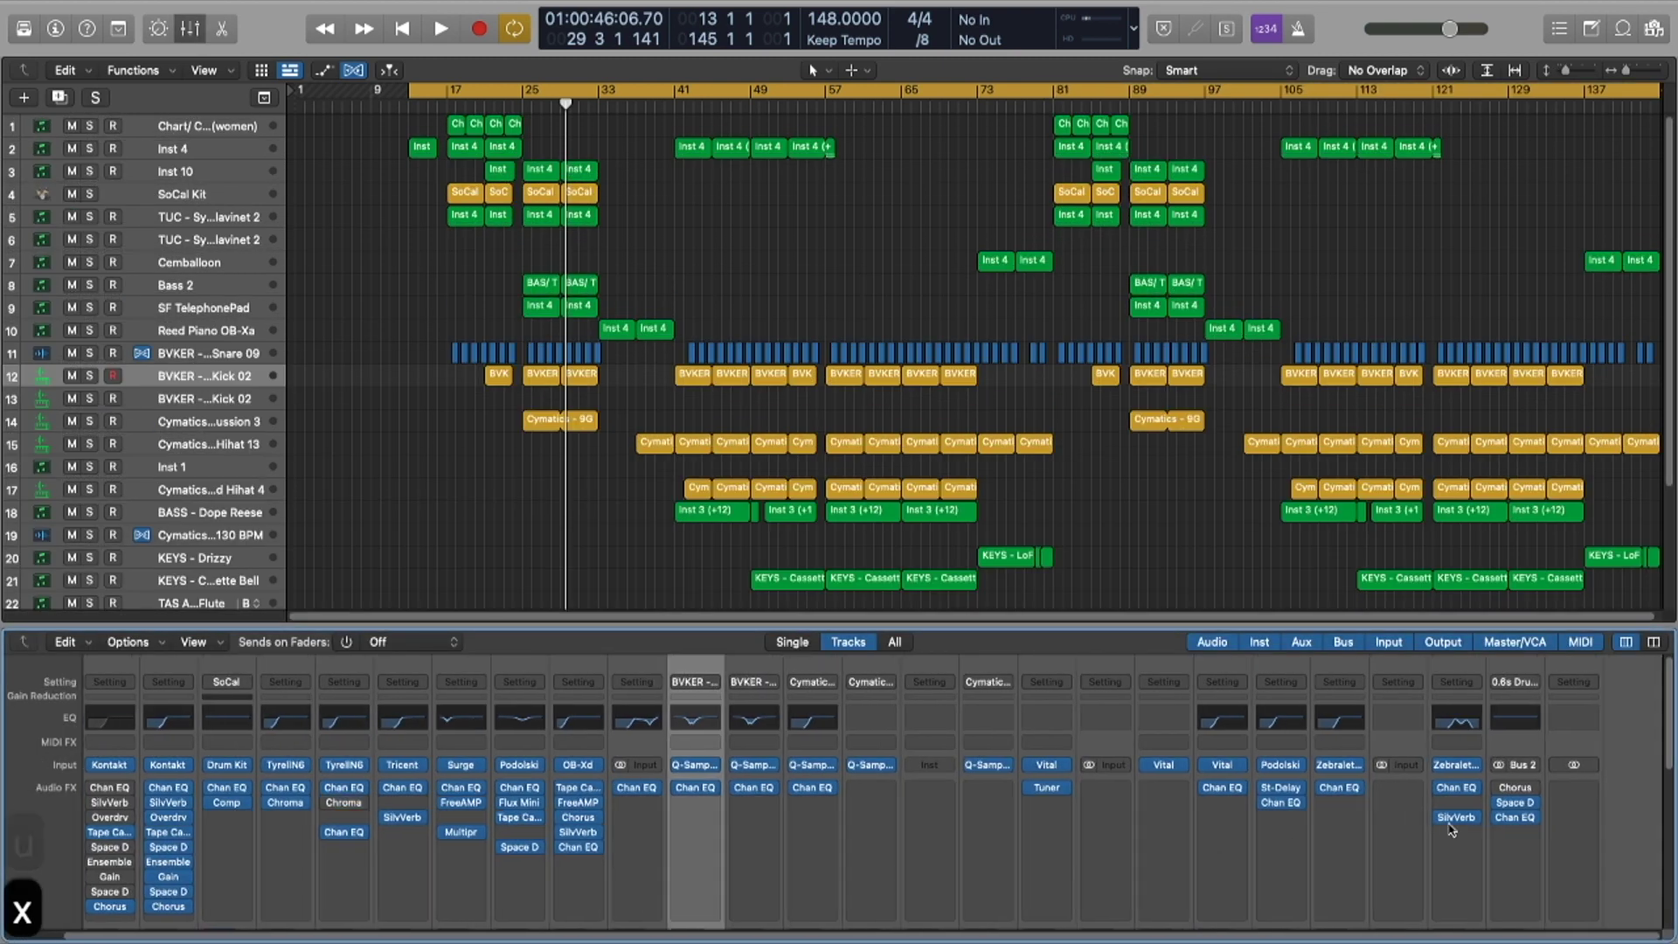
{"action": "scroll", "coordinate": [1451, 830], "scroll_direction": "down", "scroll_amount": 5}
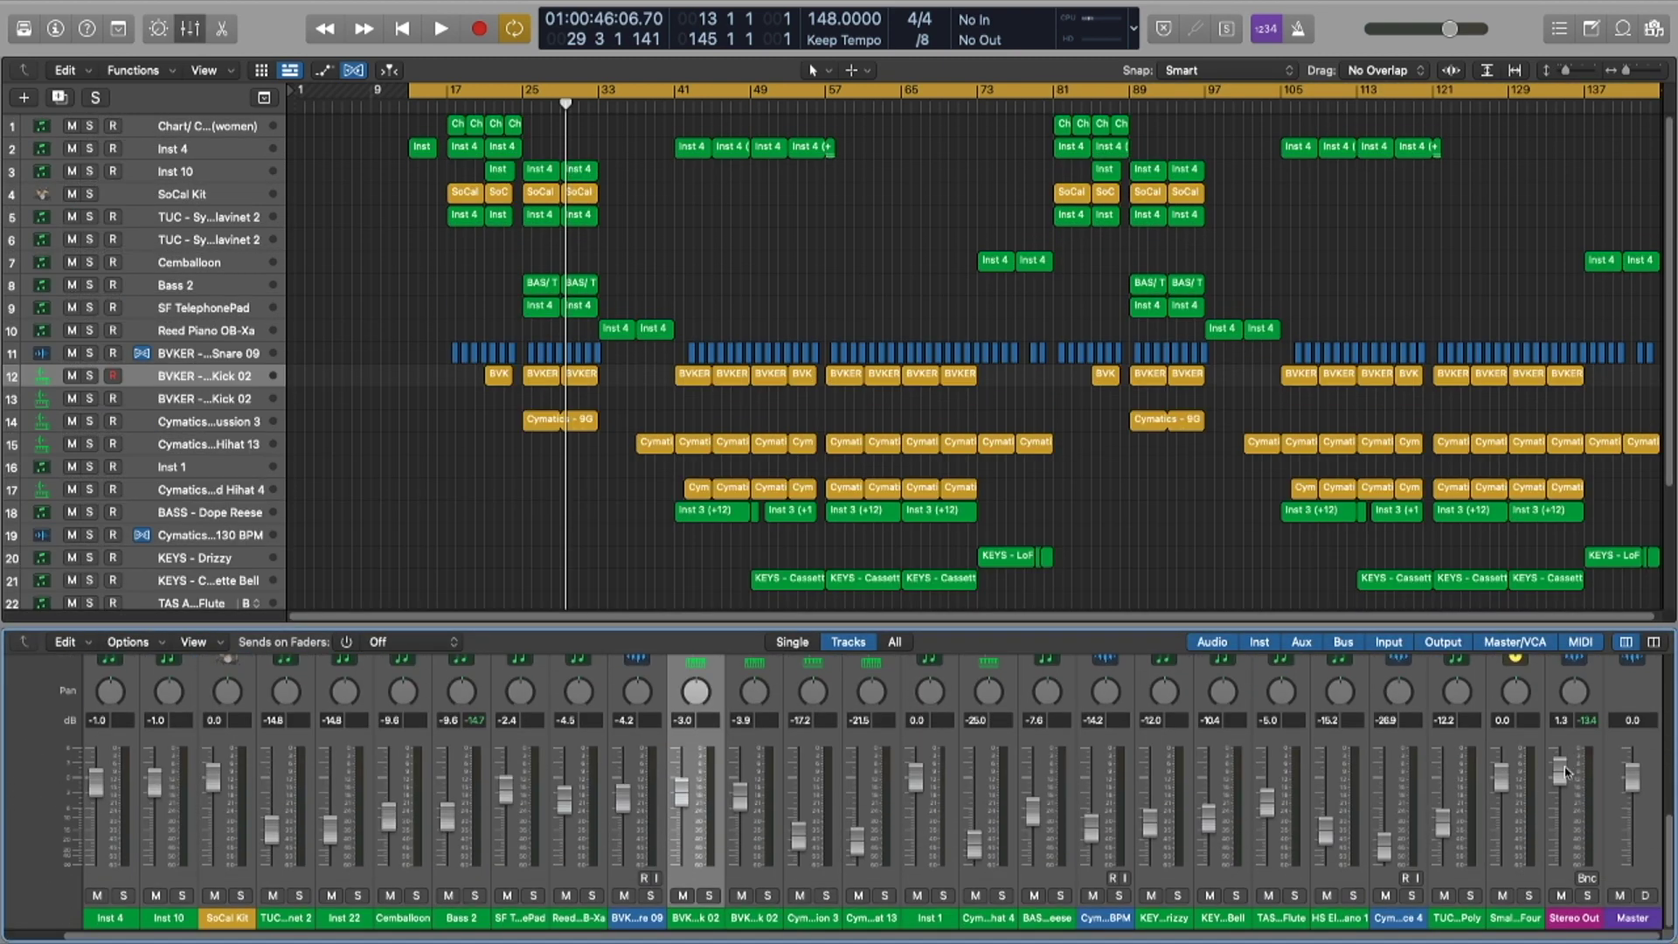
Step: Play the song from the cycle start while checking the mixer
{"action": "key", "text": "x"}
{"action": "key", "text": "space"}
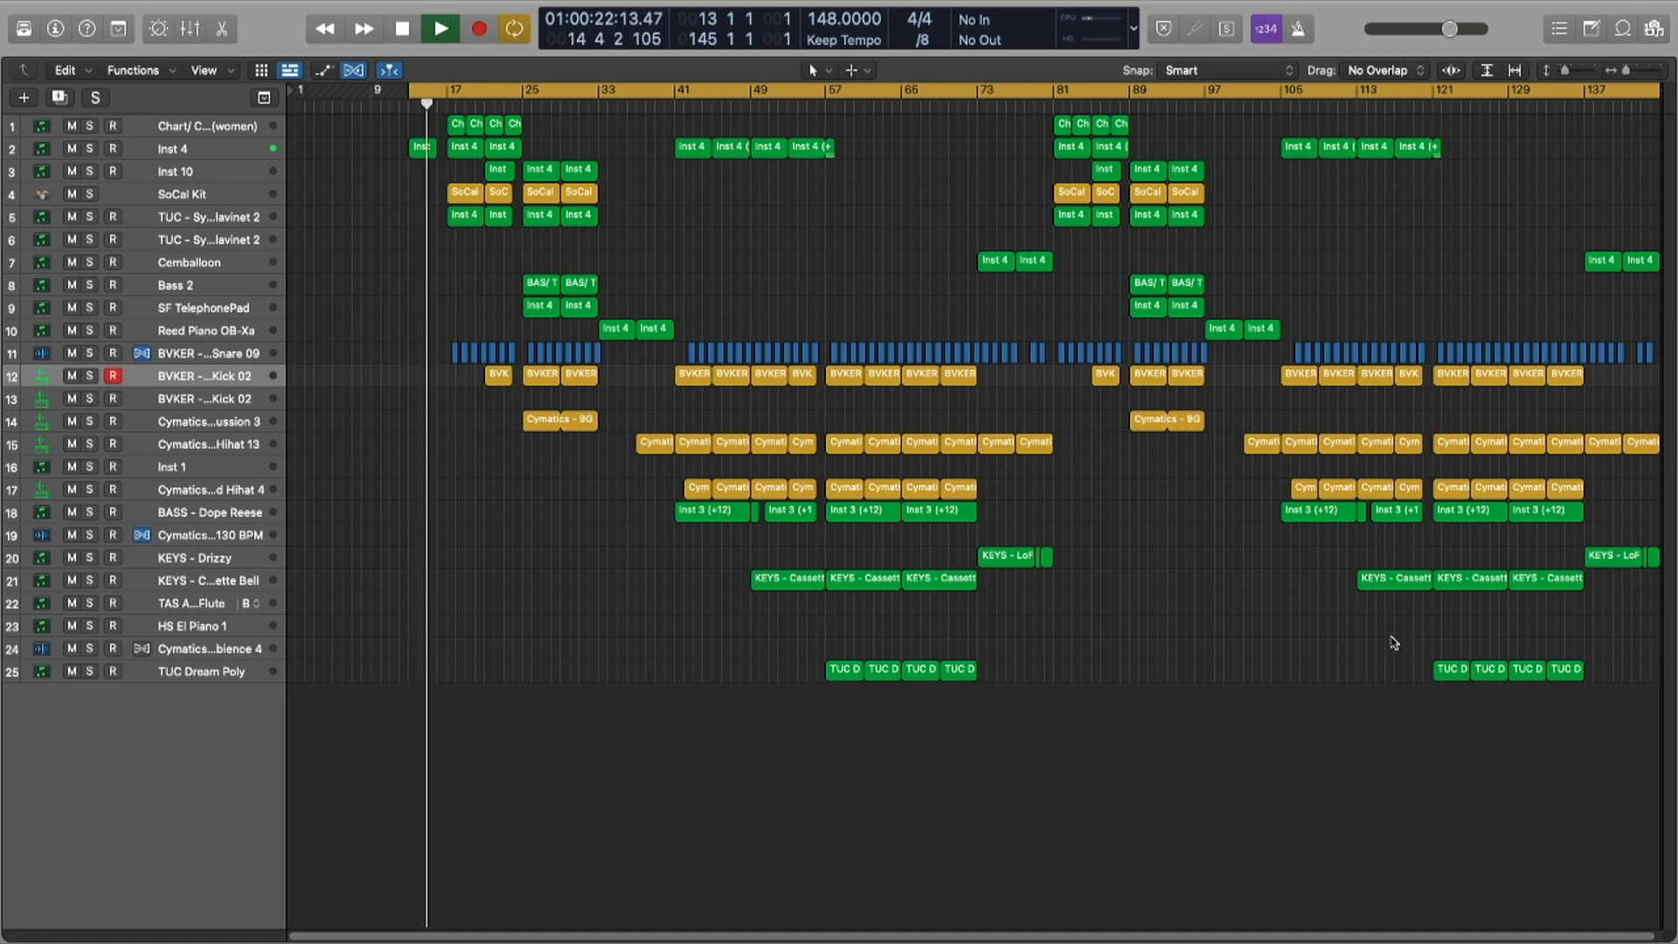
{"action": "key", "text": "x"}
{"action": "key", "text": "x"}
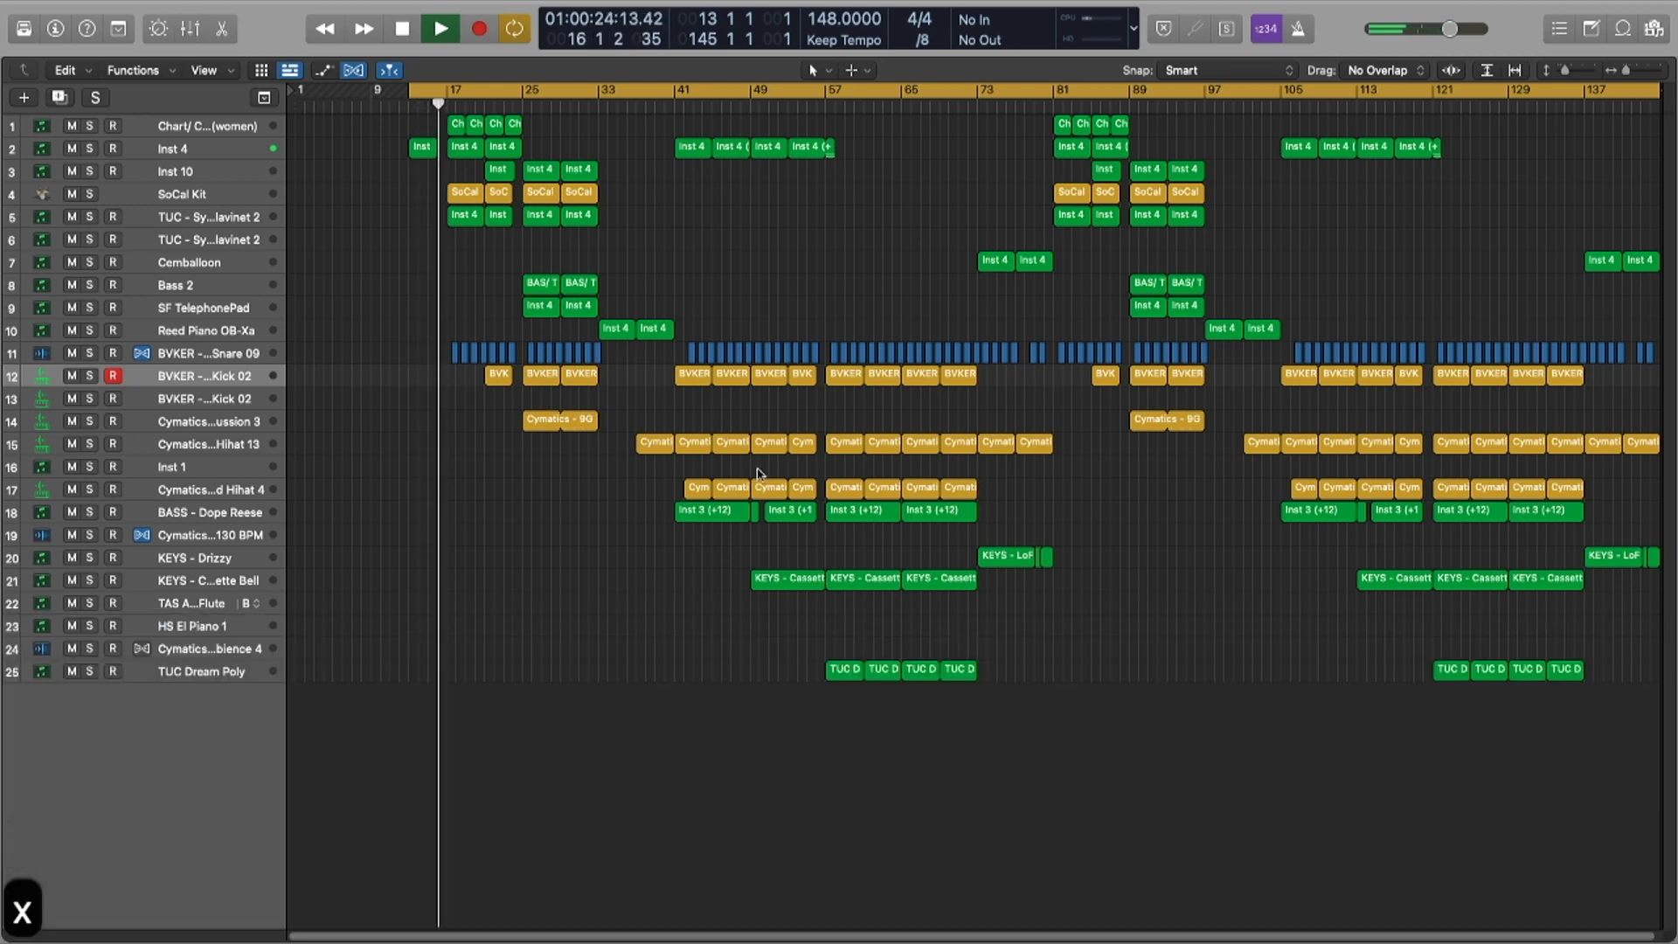
{"action": "scroll", "coordinate": [607, 447], "scroll_direction": "up", "scroll_amount": 3}
{"action": "scroll", "coordinate": [607, 446], "scroll_direction": "right", "scroll_amount": 4}
{"action": "scroll", "coordinate": [608, 446], "scroll_direction": "up", "scroll_amount": 1}
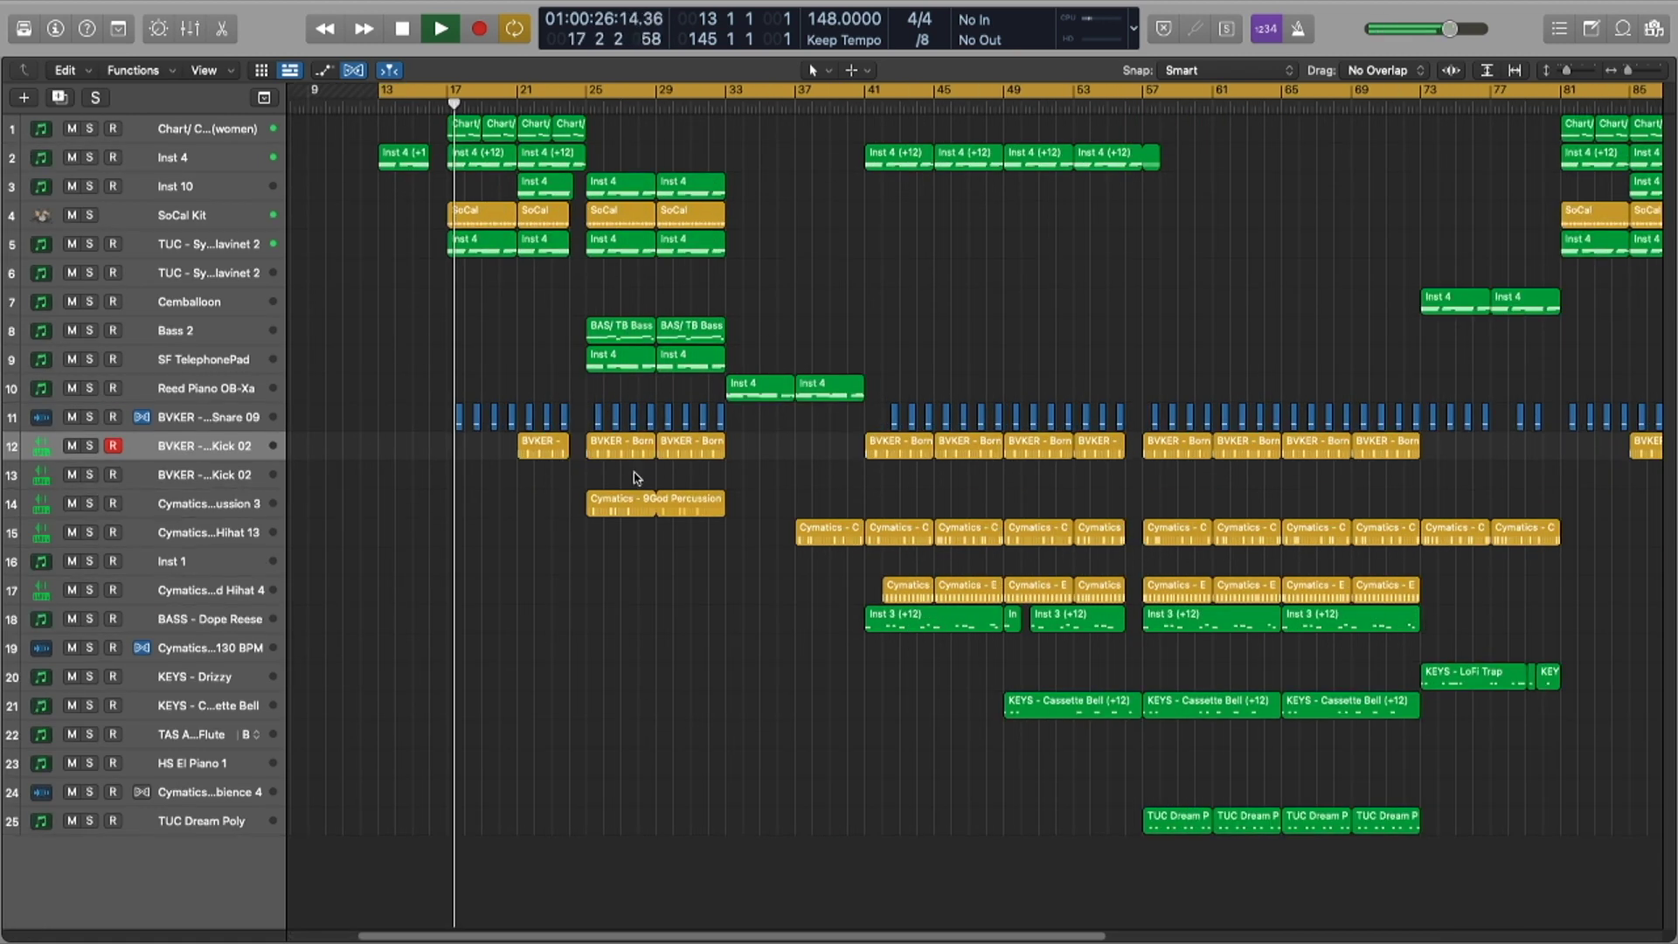
{"action": "key", "text": "x"}
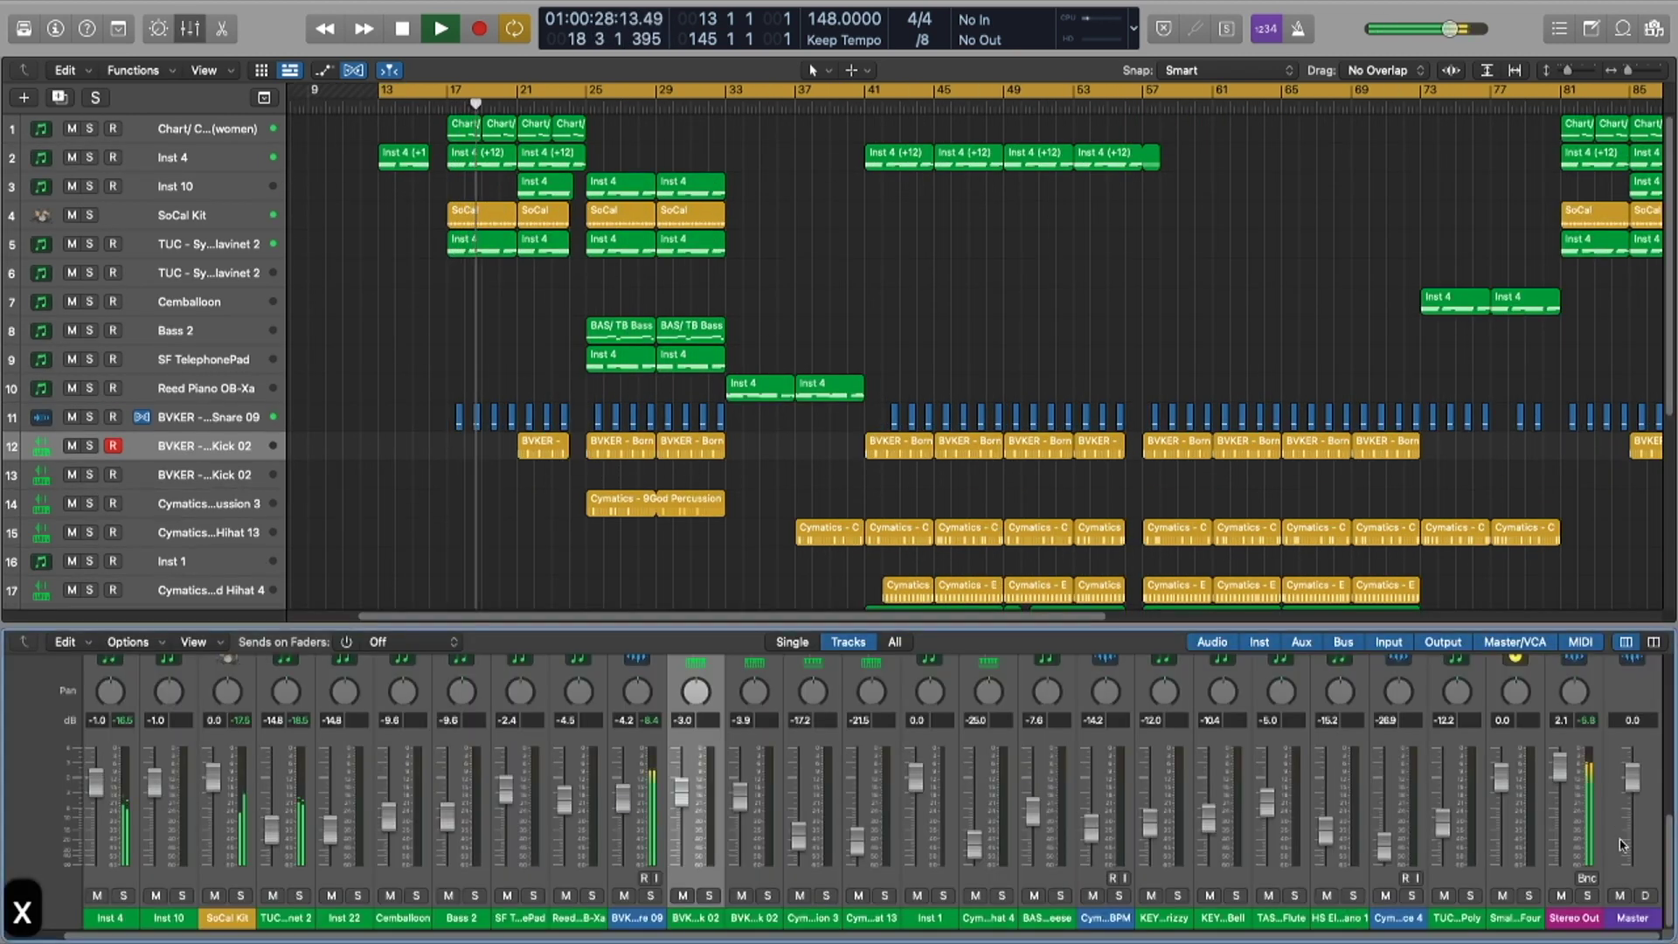
{"action": "key", "text": "x"}
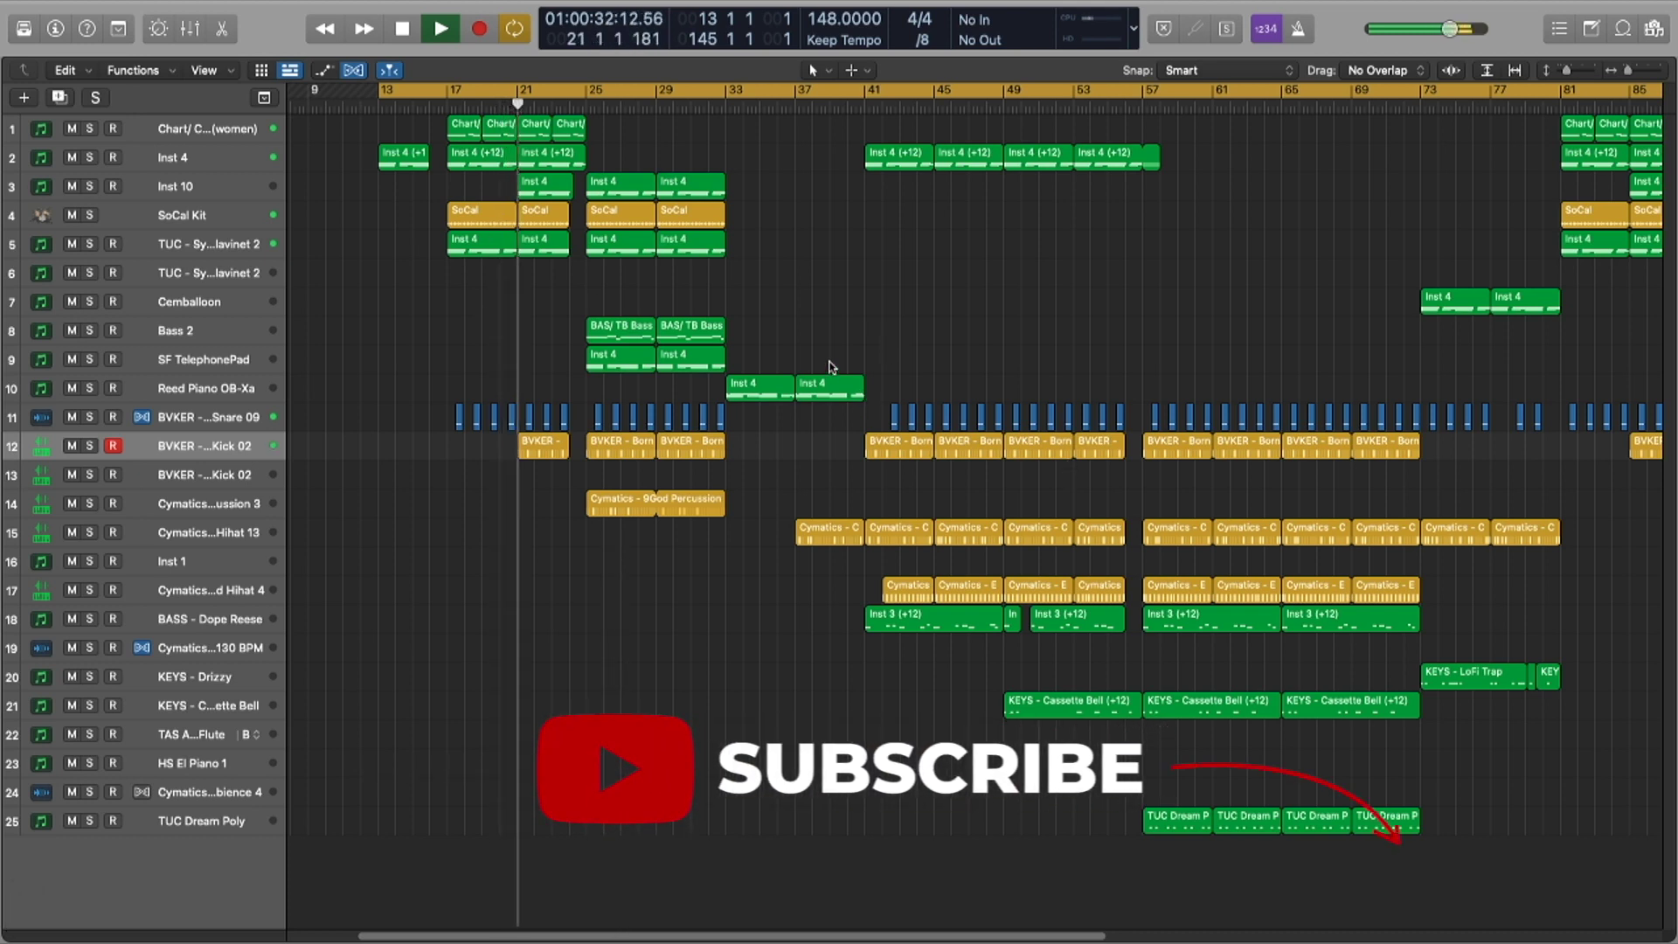
Step: Give every region in the arrangement a blank name
{"action": "key", "text": "super+a"}
{"action": "key", "text": "n"}
{"action": "key", "text": "BackSpace"}
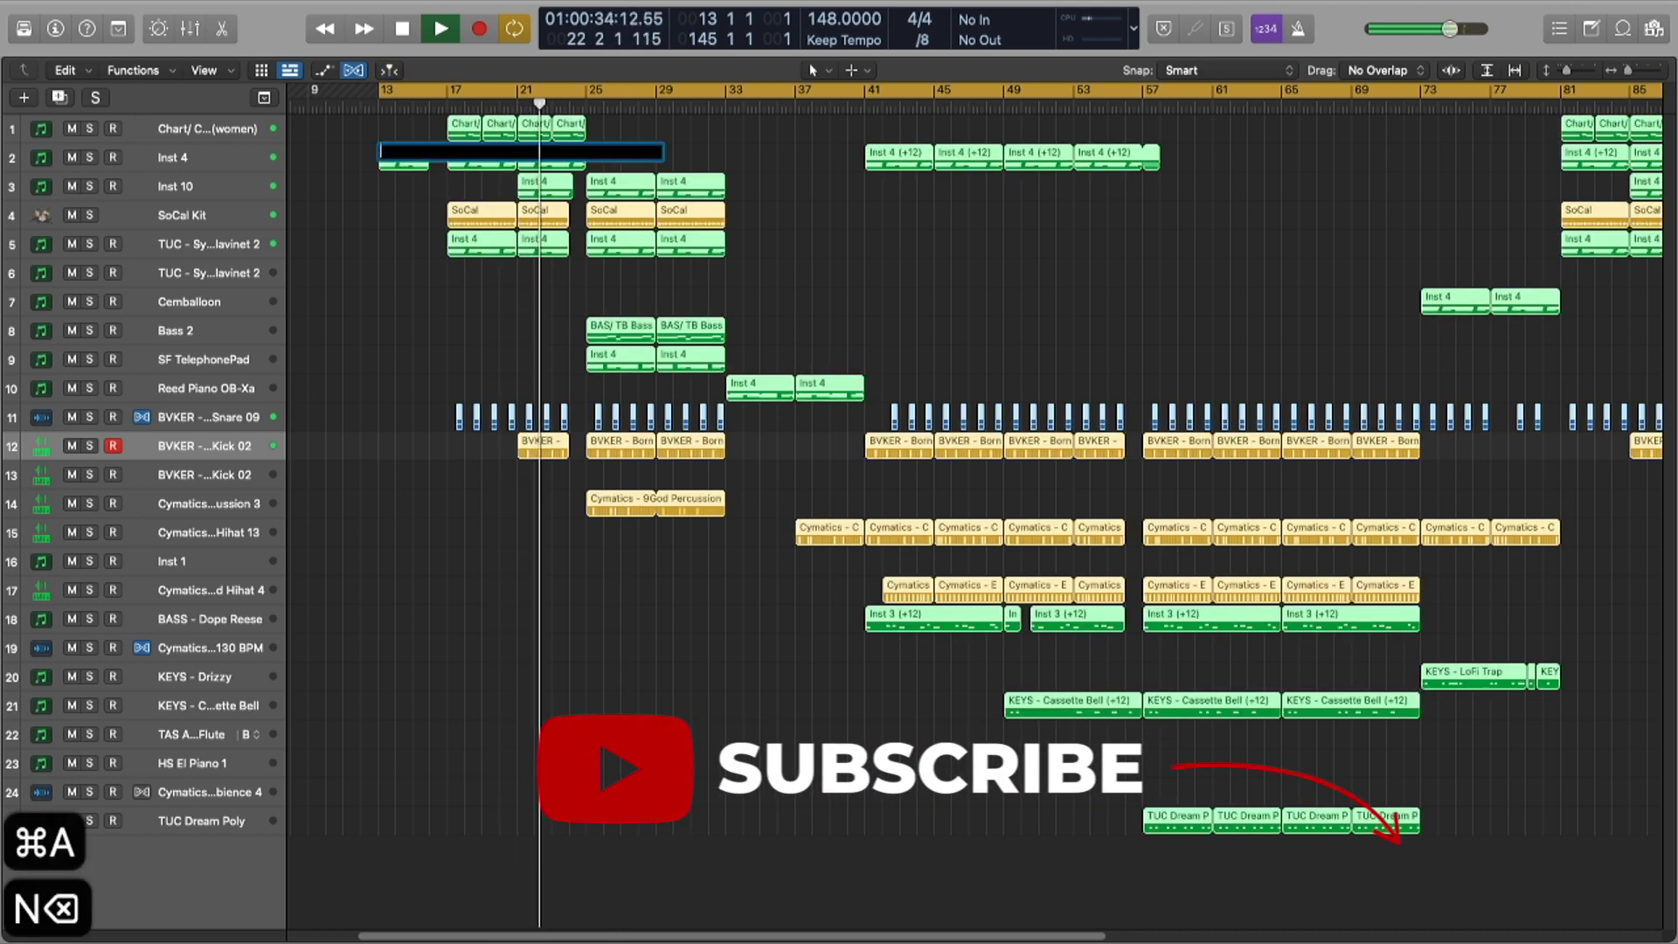
{"action": "key", "text": "Return"}
{"action": "left_click", "coordinate": [813, 788]}
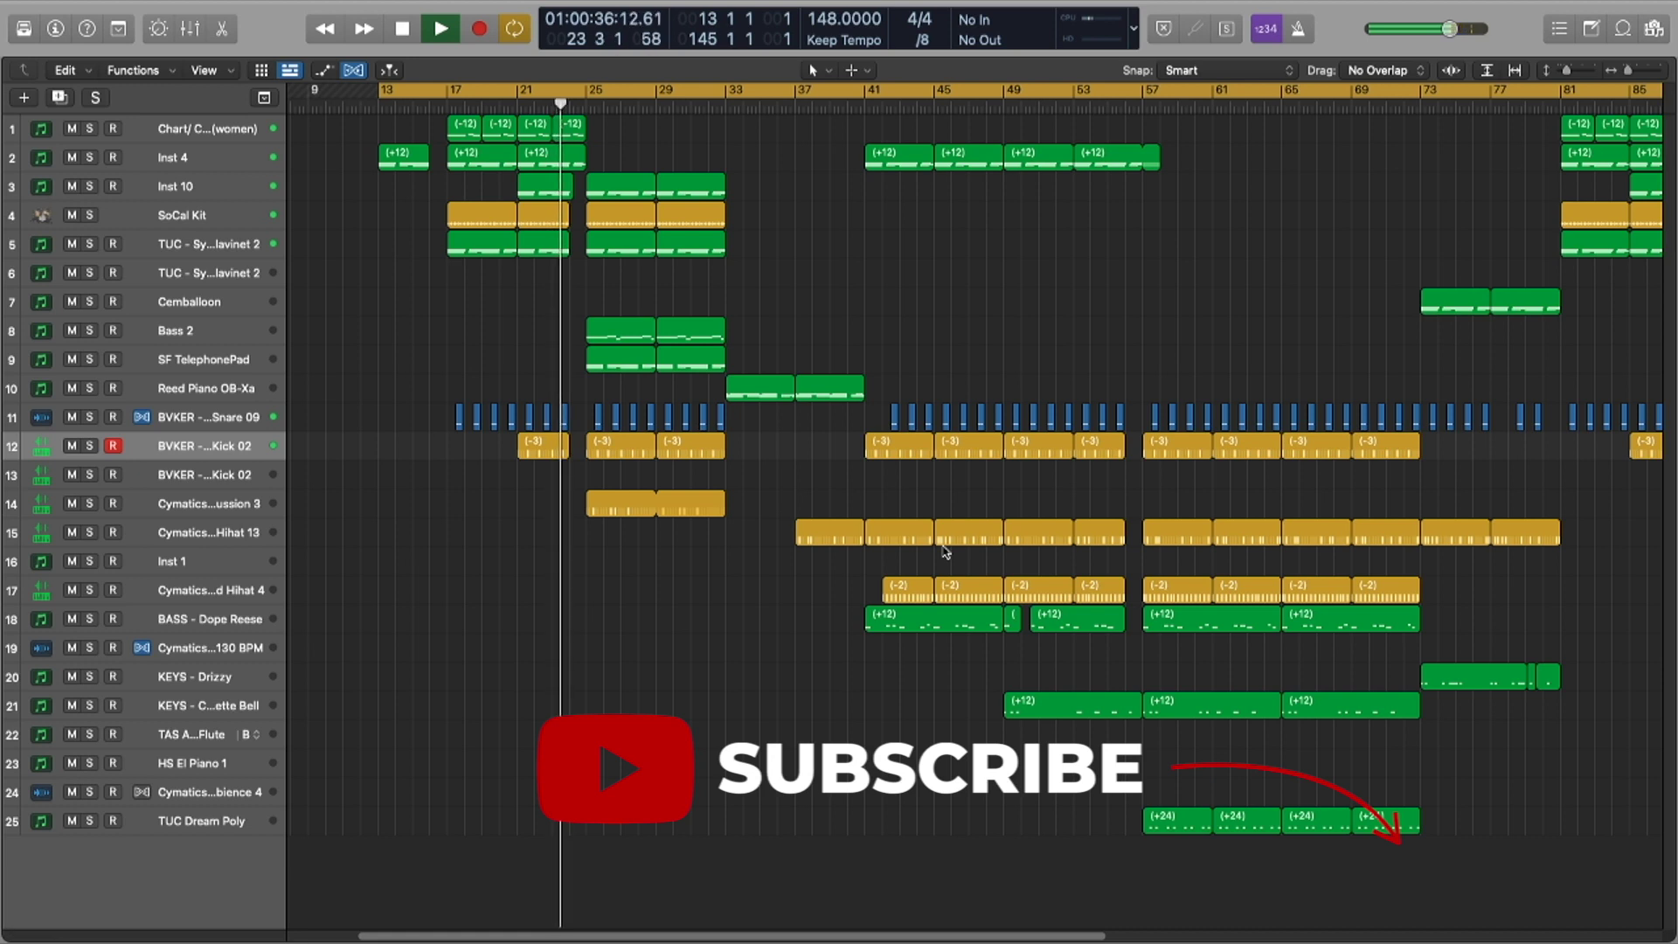
Step: Hide the top control bar and bring the mixer back up
{"action": "key", "text": "ctrl+alt+super+backslash"}
{"action": "key", "text": "x"}
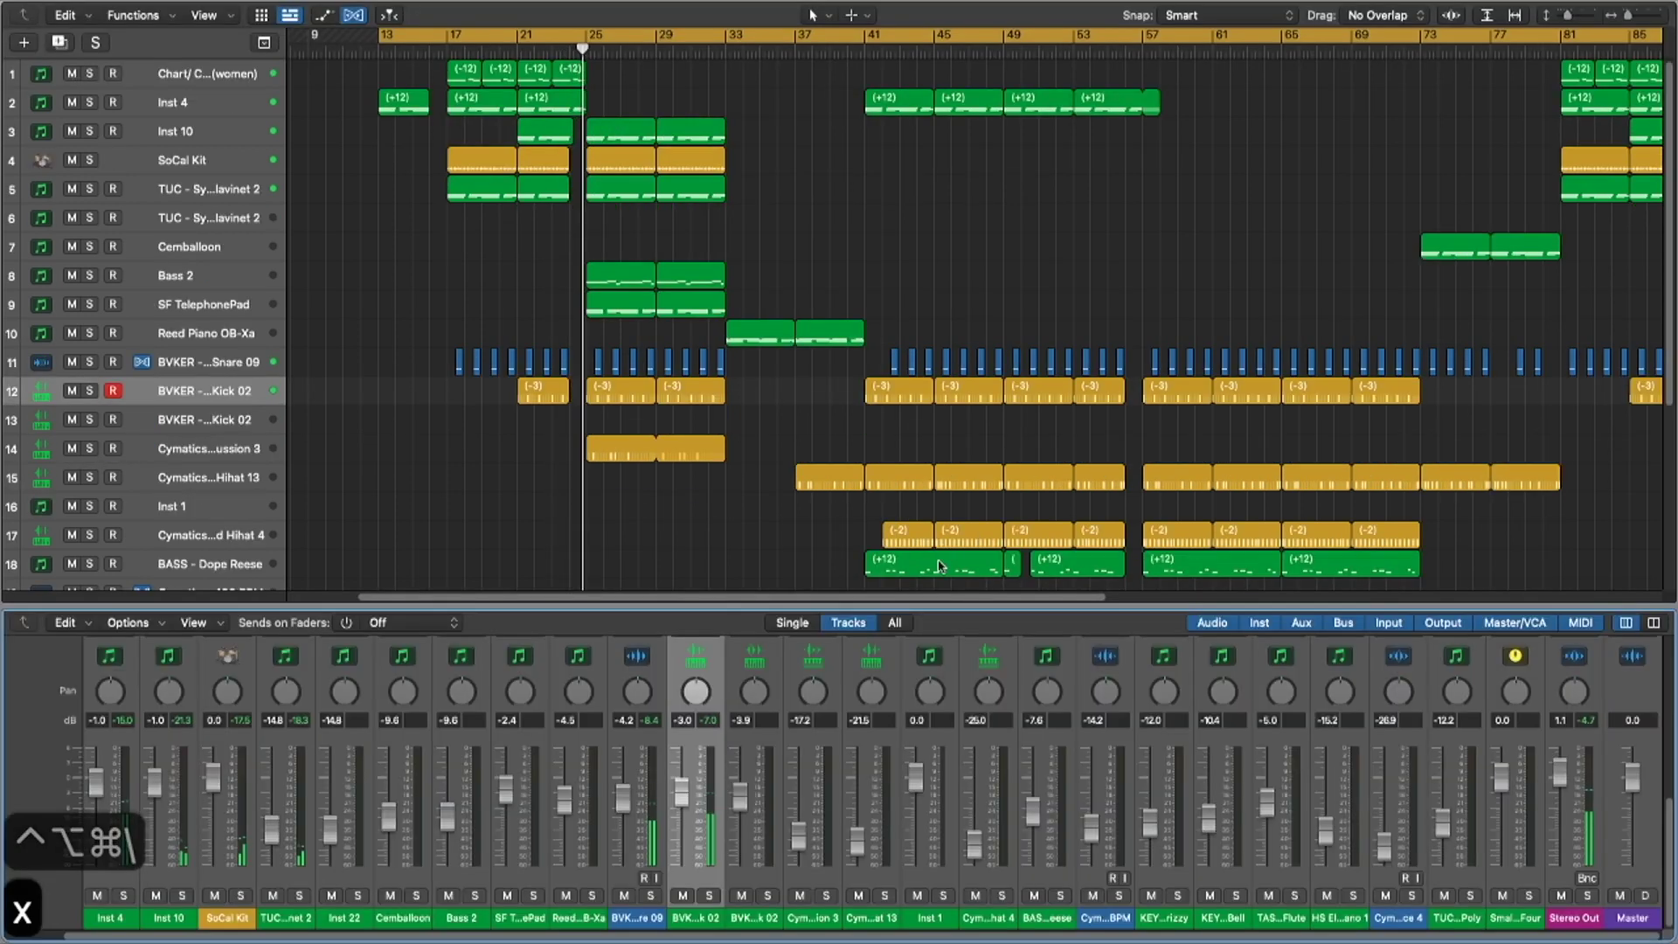
{"action": "scroll", "coordinate": [818, 739], "scroll_direction": "left", "scroll_amount": 1}
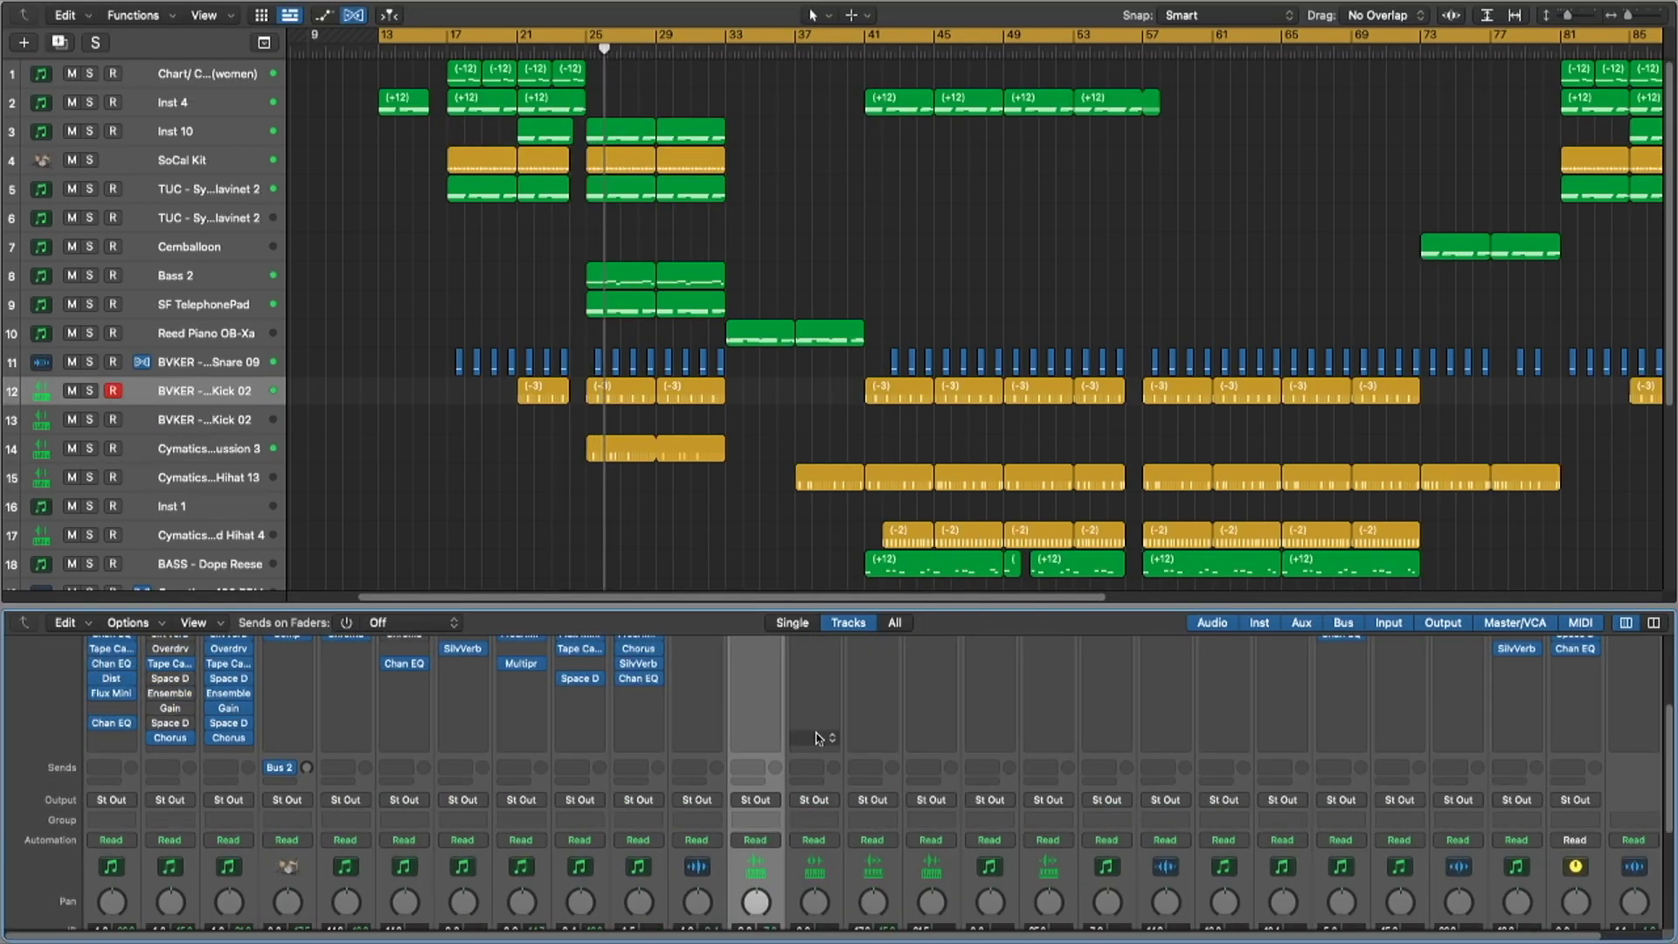
{"action": "scroll", "coordinate": [818, 738], "scroll_direction": "up", "scroll_amount": 5}
{"action": "key", "text": "x"}
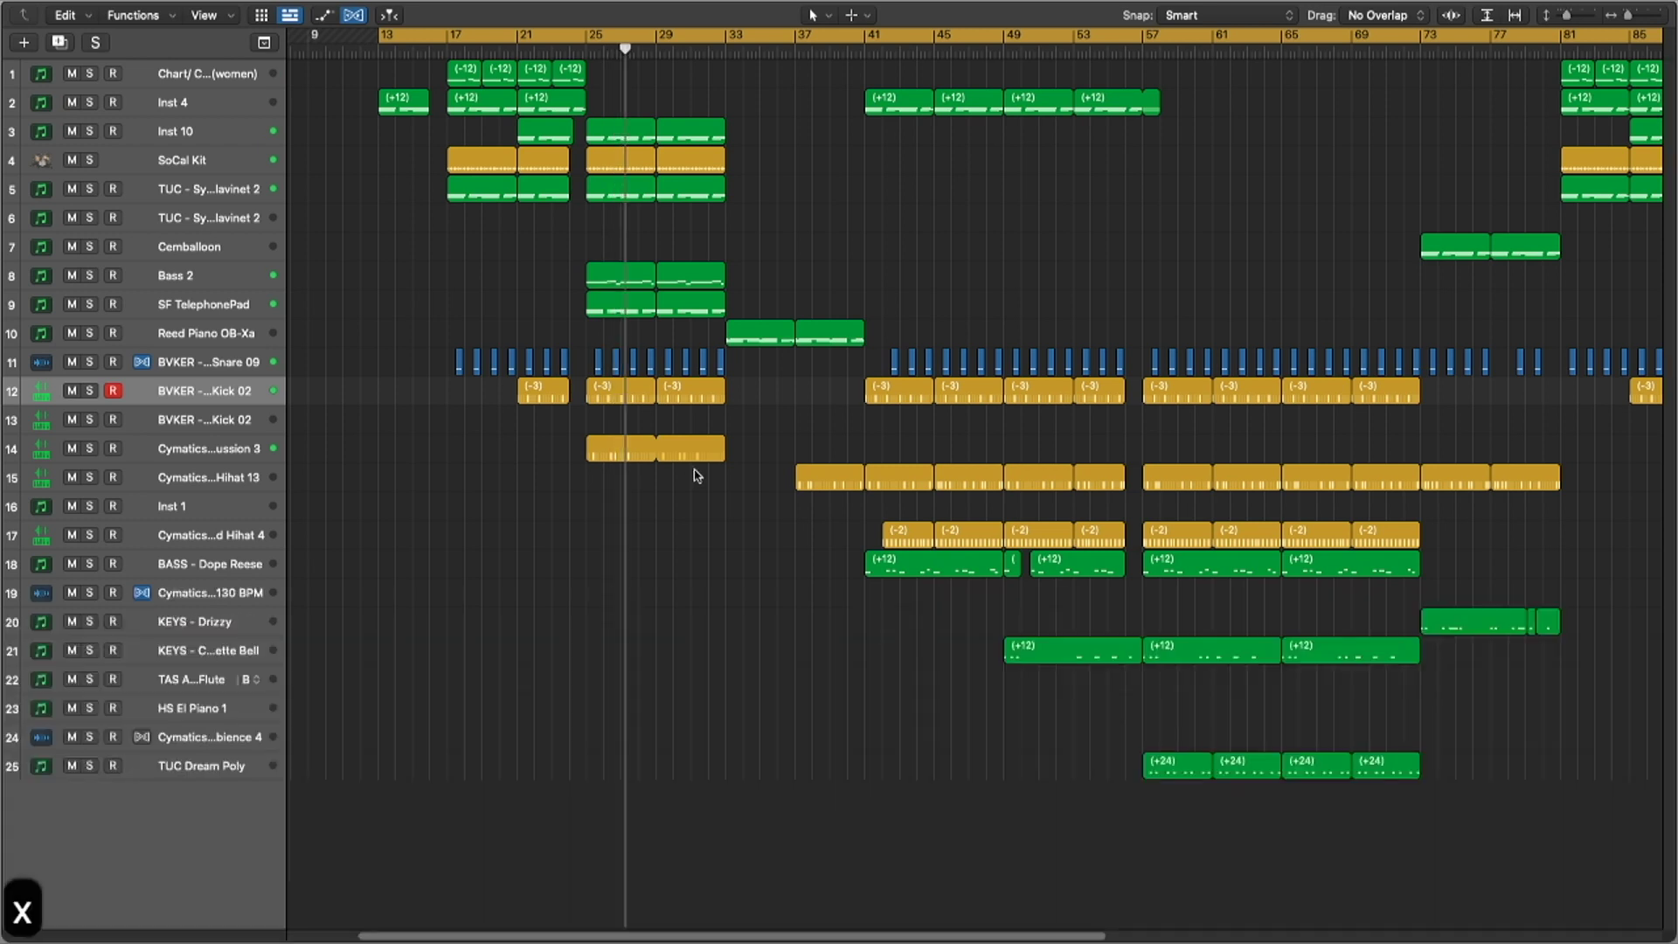
{"action": "key", "text": "x"}
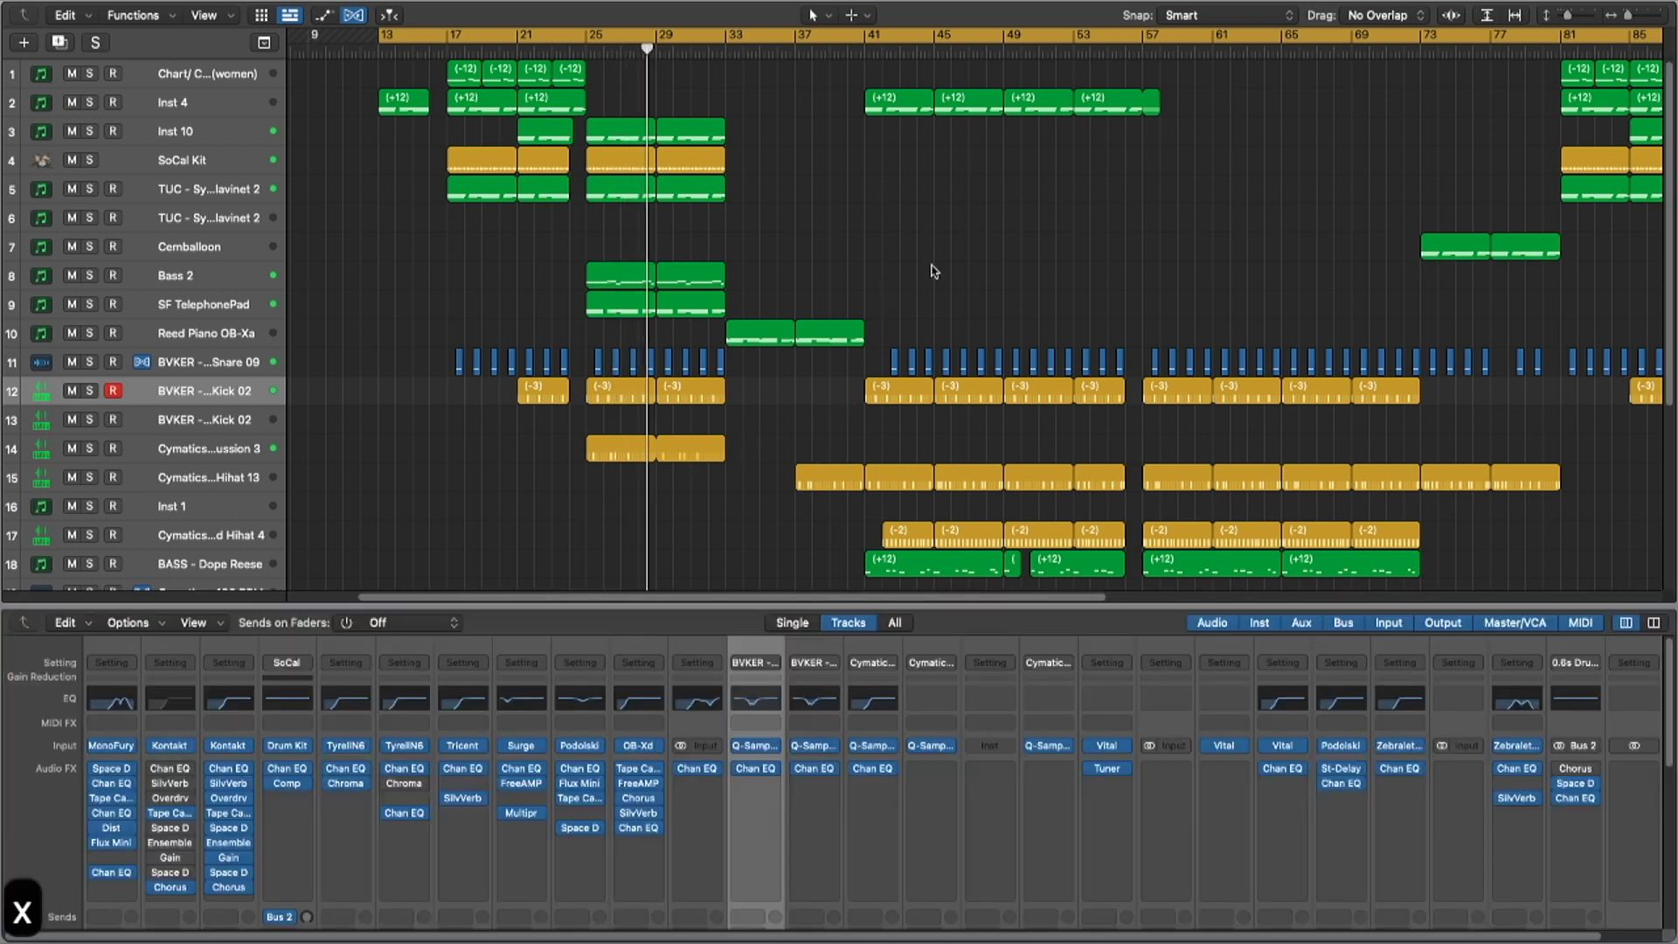
Step: Inspect the OB-Xd synth on Reed Piano OB-Xa and select that track
{"action": "left_click", "coordinate": [640, 749]}
{"action": "left_click_drag", "start_coordinate": [880, 59], "coordinate": [1046, 215]}
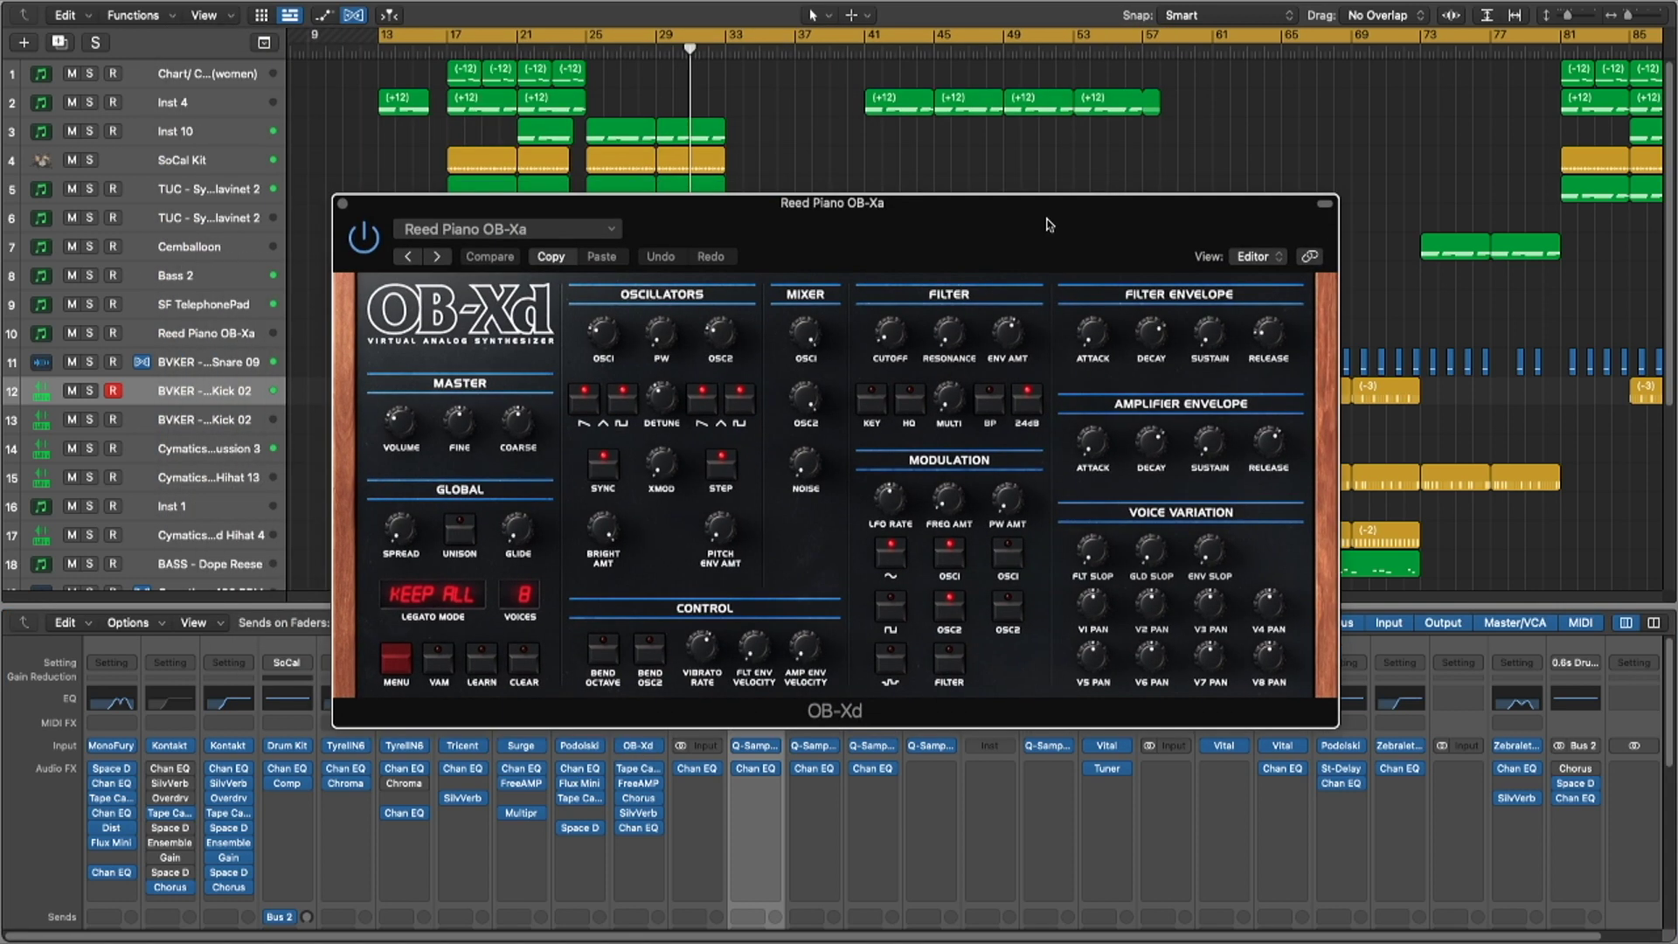
{"action": "key", "text": "cmd+w"}
{"action": "scroll", "coordinate": [770, 335], "scroll_direction": "up", "scroll_amount": 3}
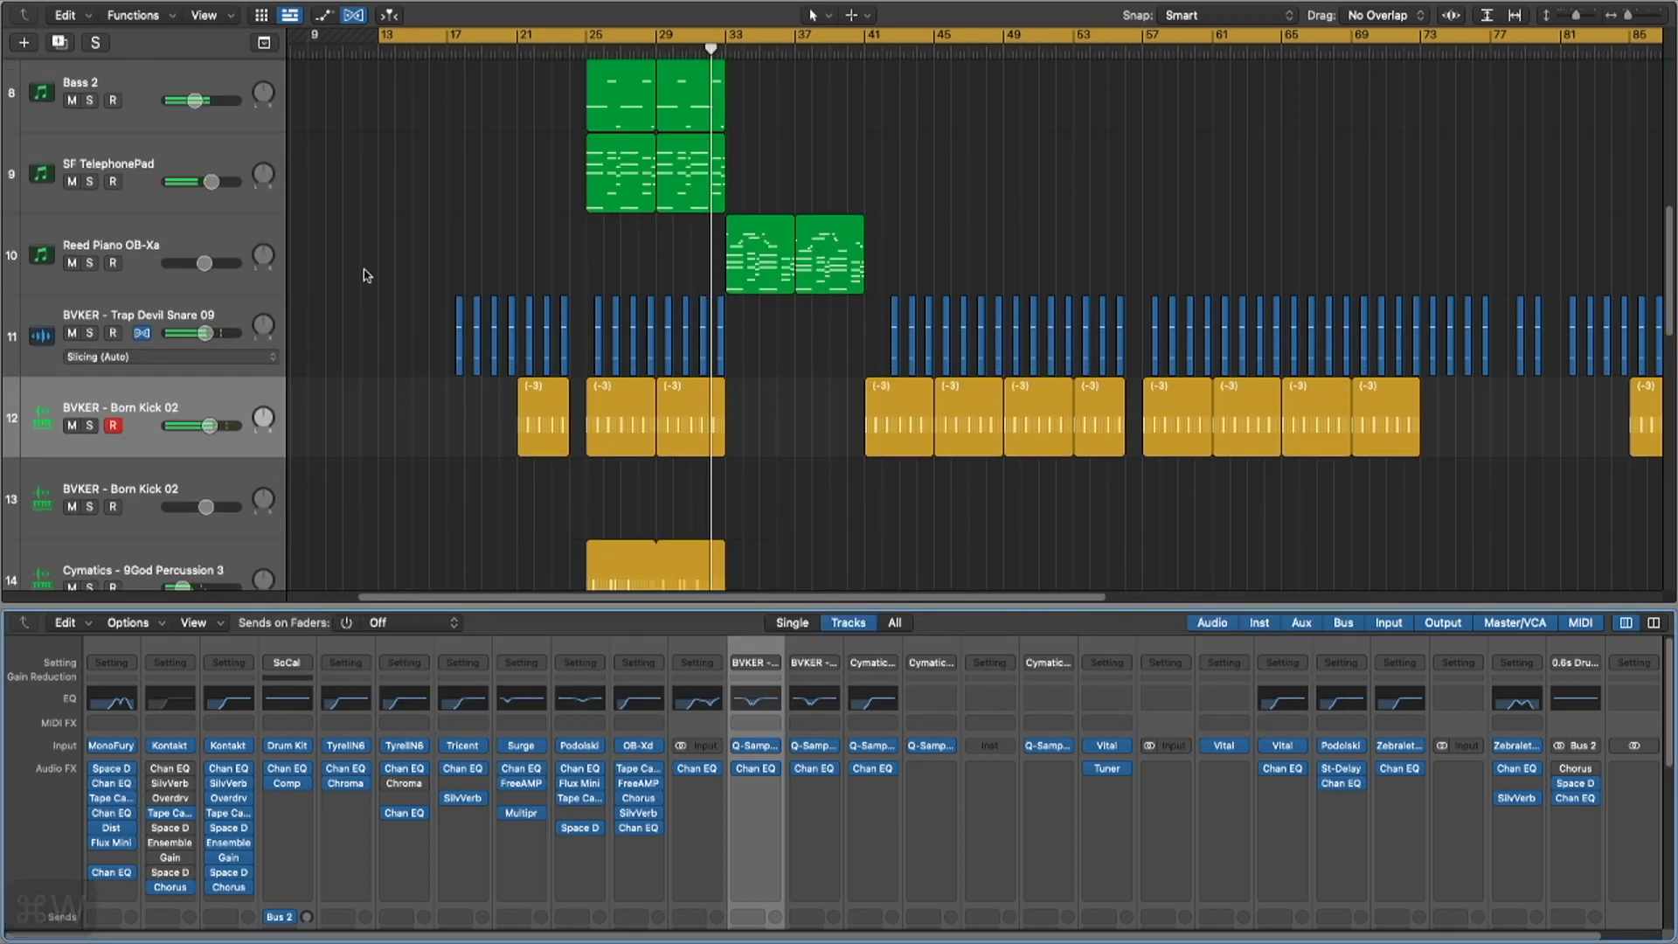
{"action": "left_click", "coordinate": [272, 285]}
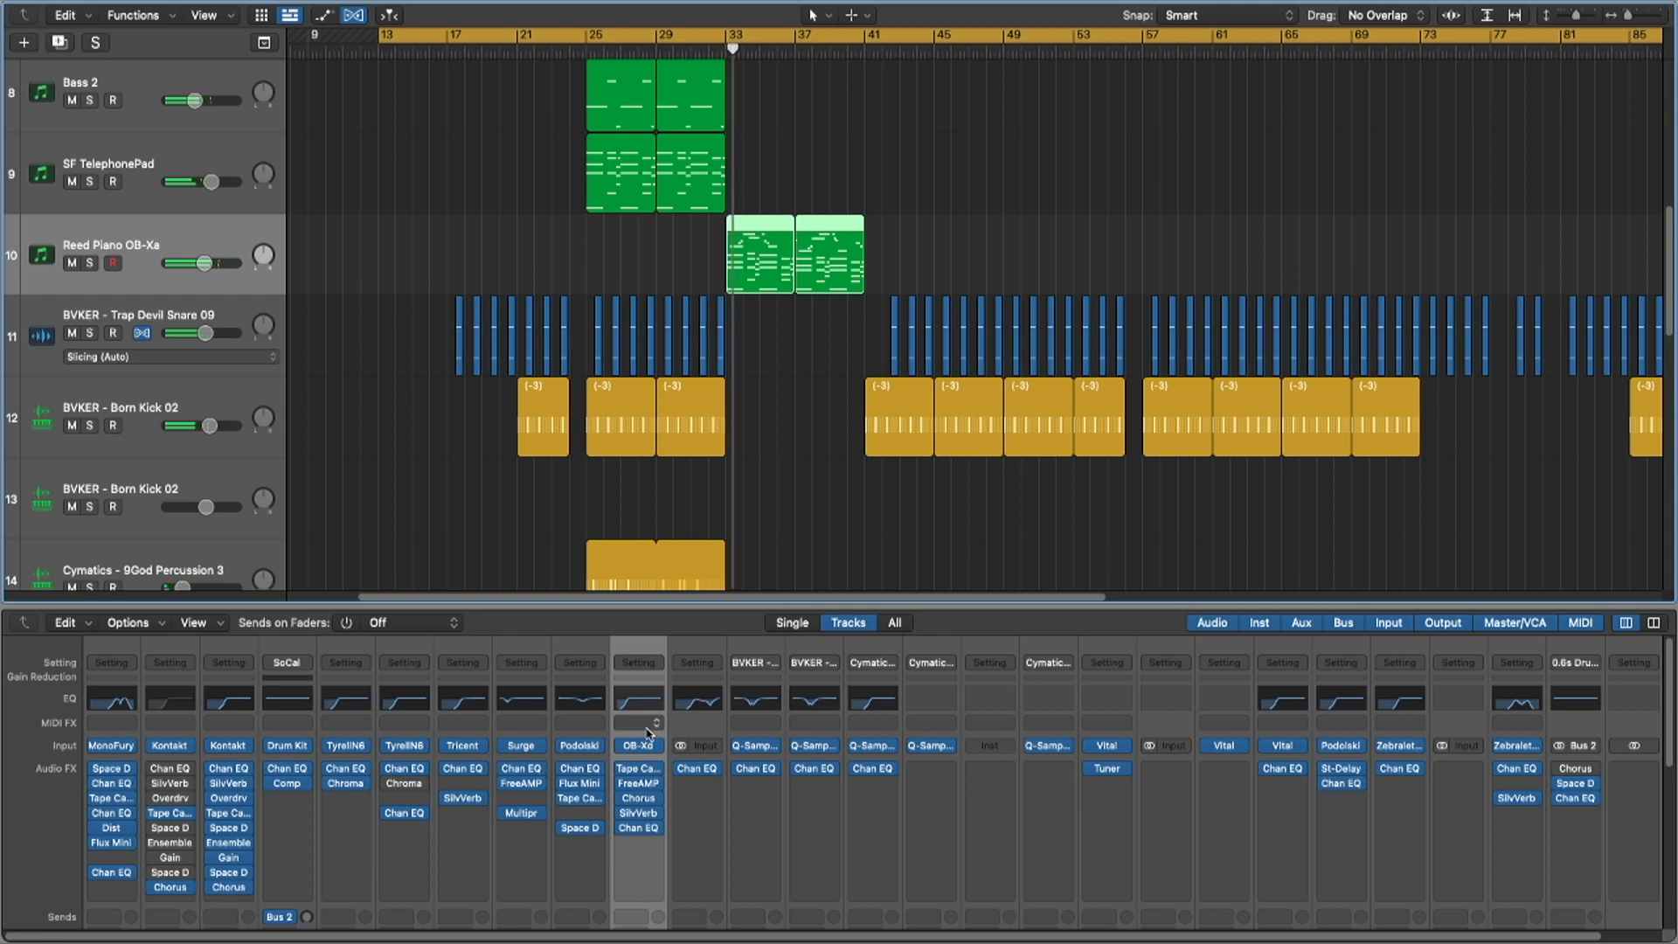
Step: Hide the mixer, show the inspector, zoom in and select the BASS - Dope Reese track
{"action": "key", "text": "x"}
{"action": "key", "text": "i"}
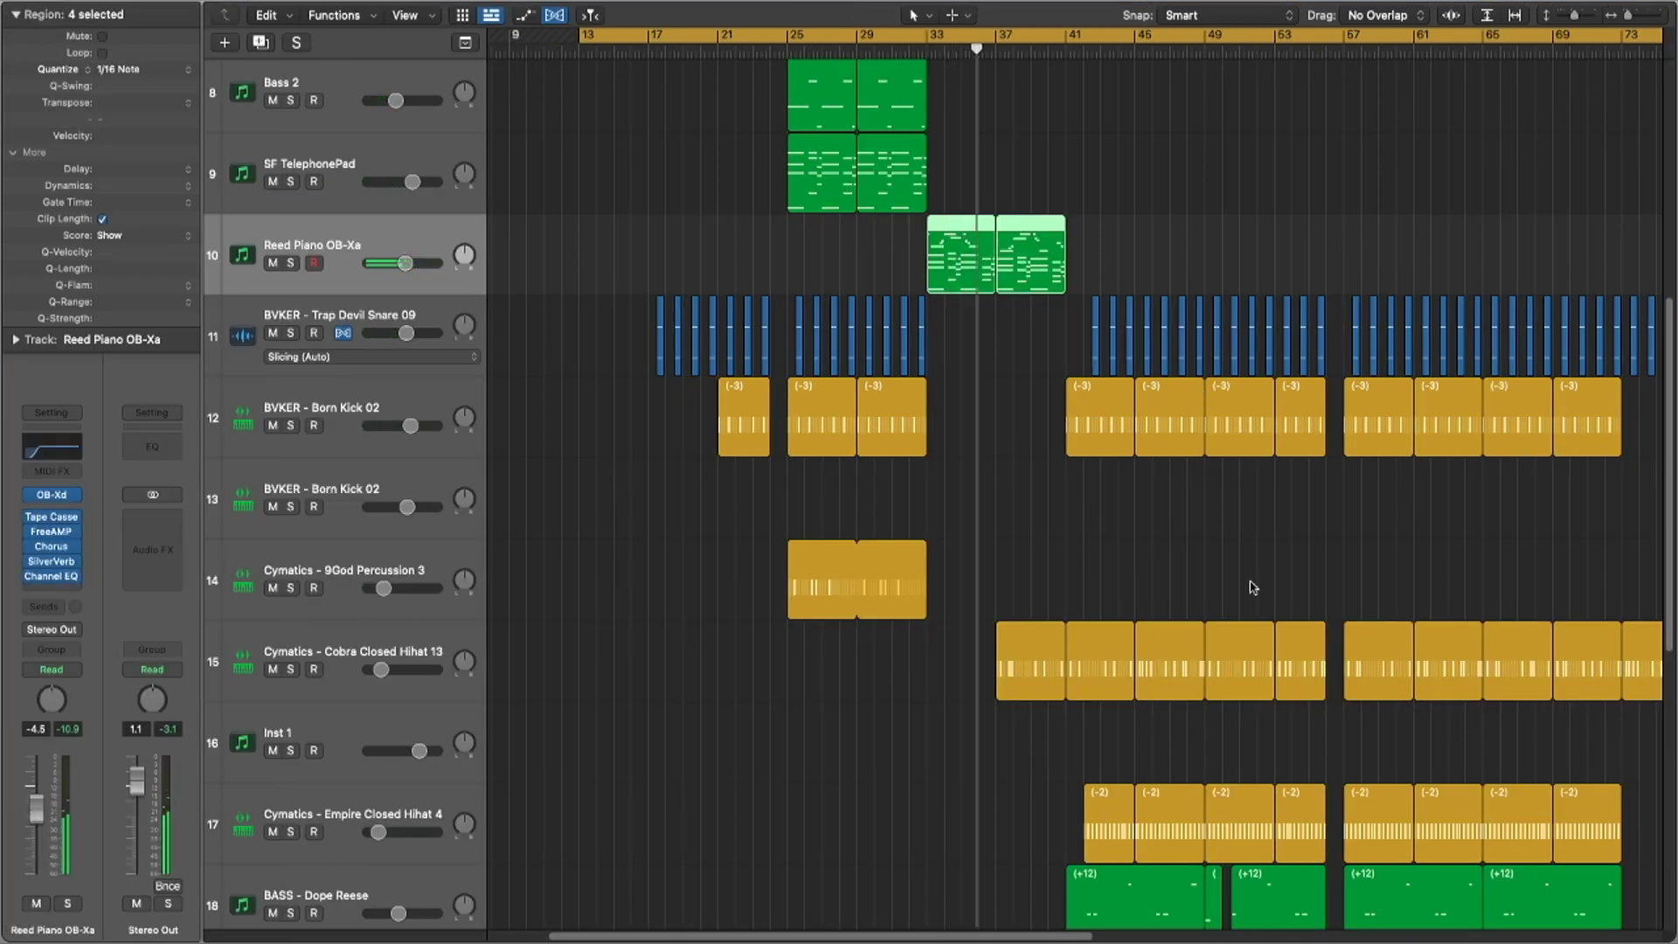
{"action": "key", "text": "super+Right"}
{"action": "key", "text": "super+Right"}
{"action": "key", "text": "super+Right"}
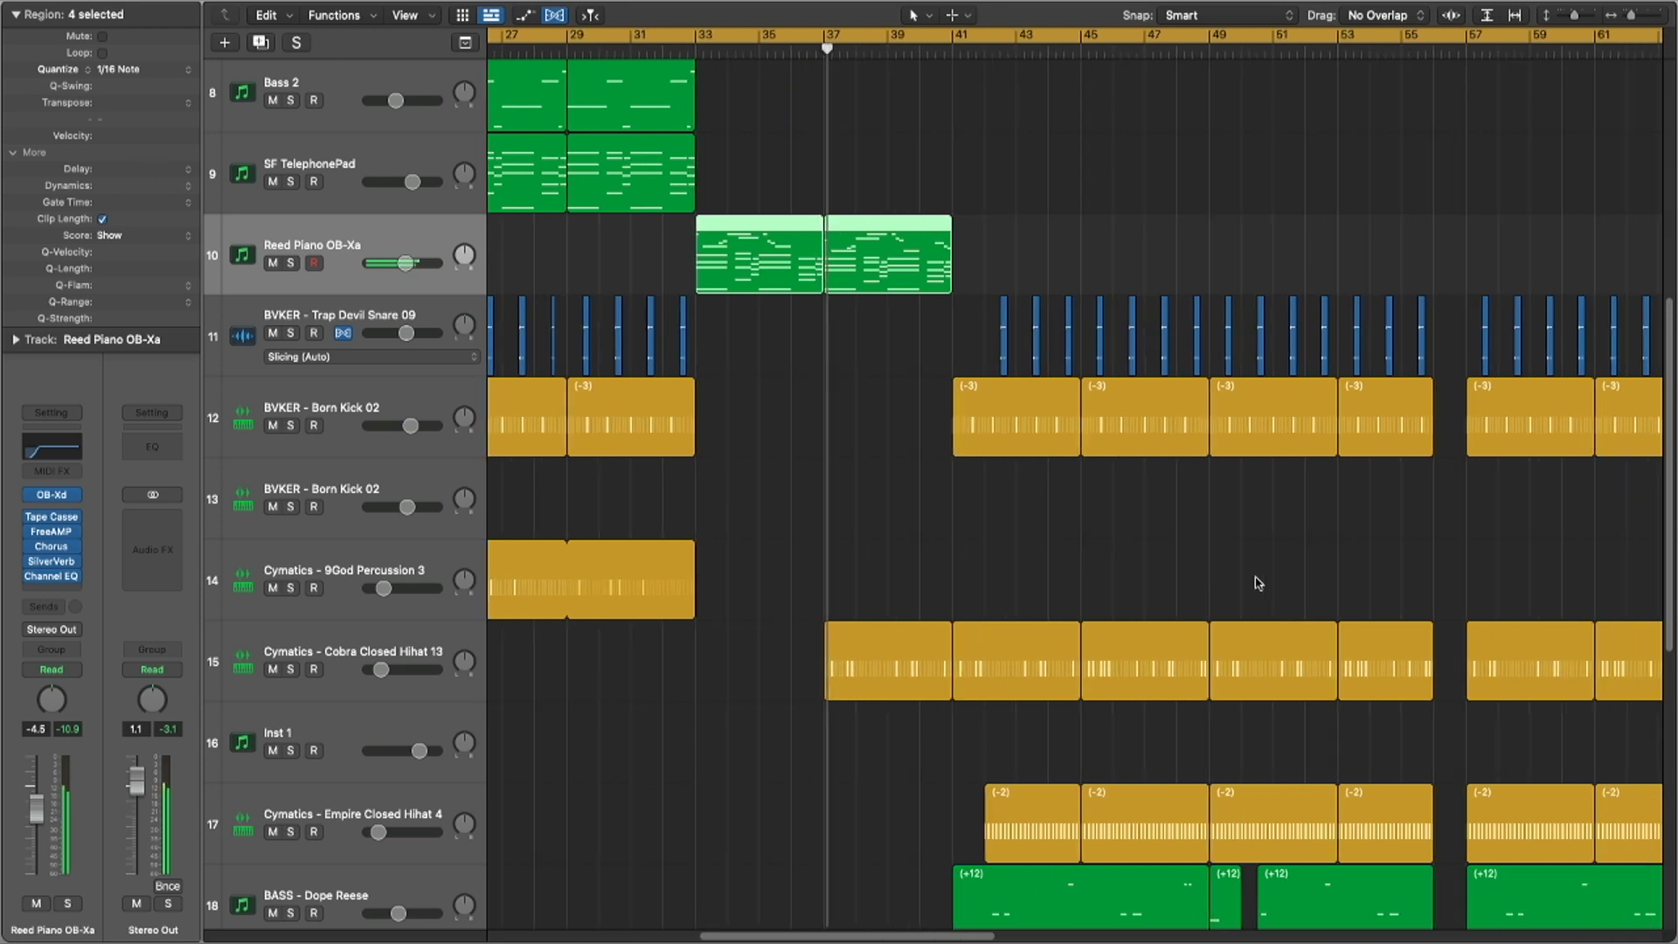
{"action": "key", "text": "super+Right"}
{"action": "key", "text": "super+Right"}
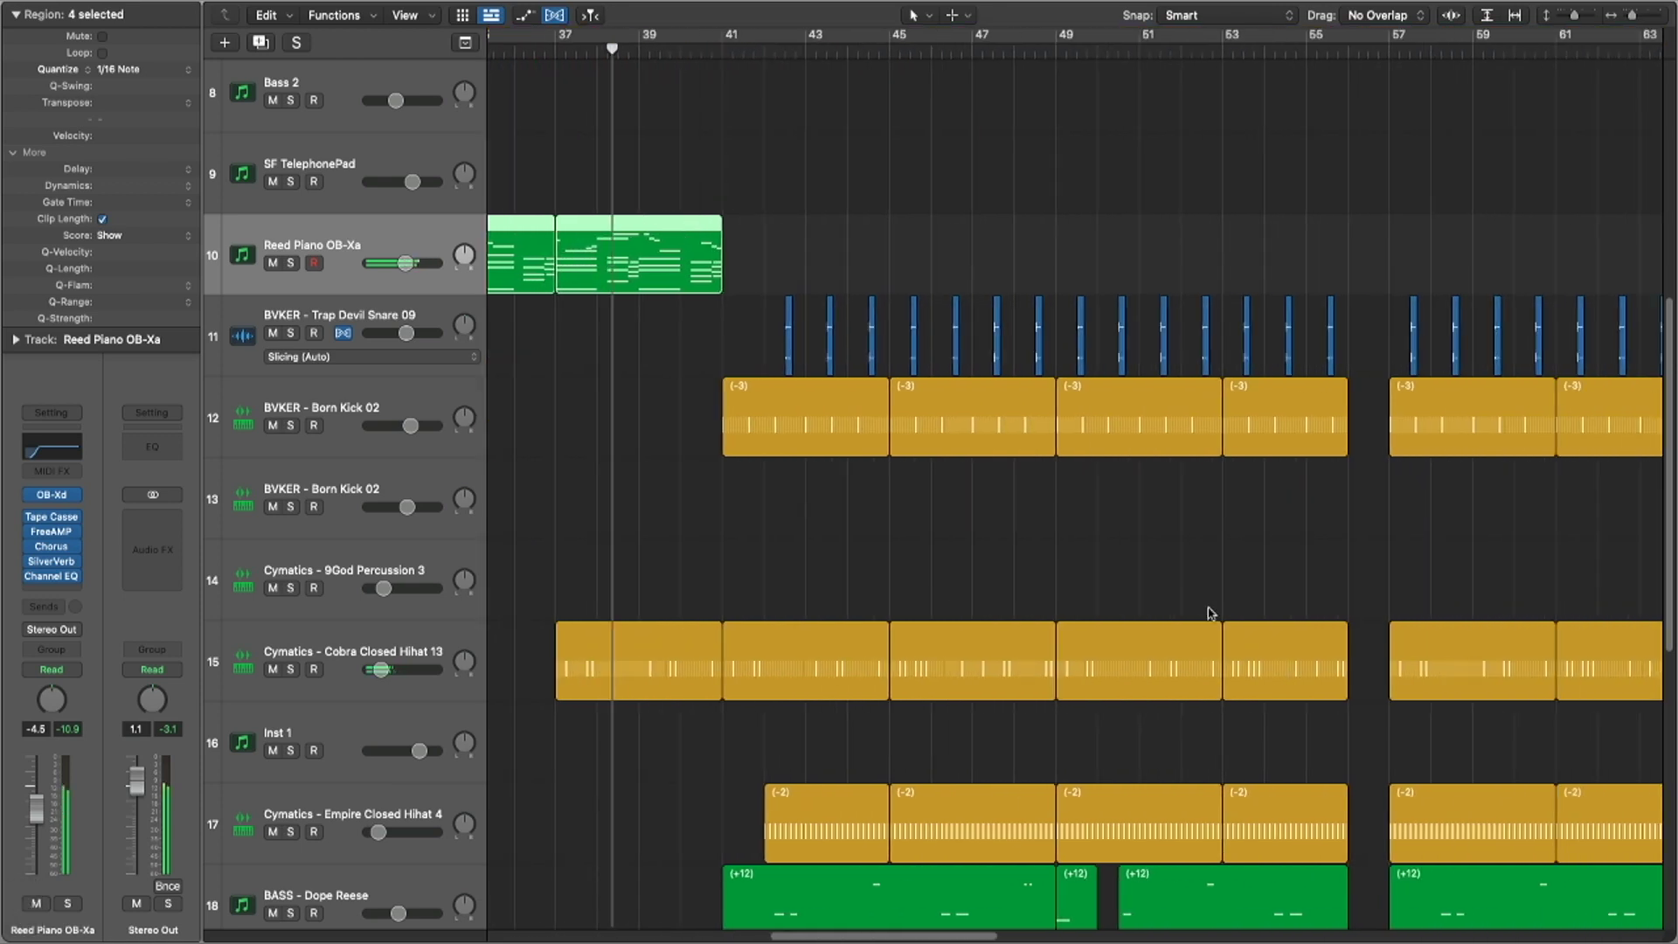
{"action": "scroll", "coordinate": [1076, 644], "scroll_direction": "down", "scroll_amount": 5}
{"action": "left_click", "coordinate": [301, 619]}
Step: View the Vital synth's 808 - Hyper Pop sound on BASS - Dope Reese, then close it
{"action": "left_click", "coordinate": [50, 553]}
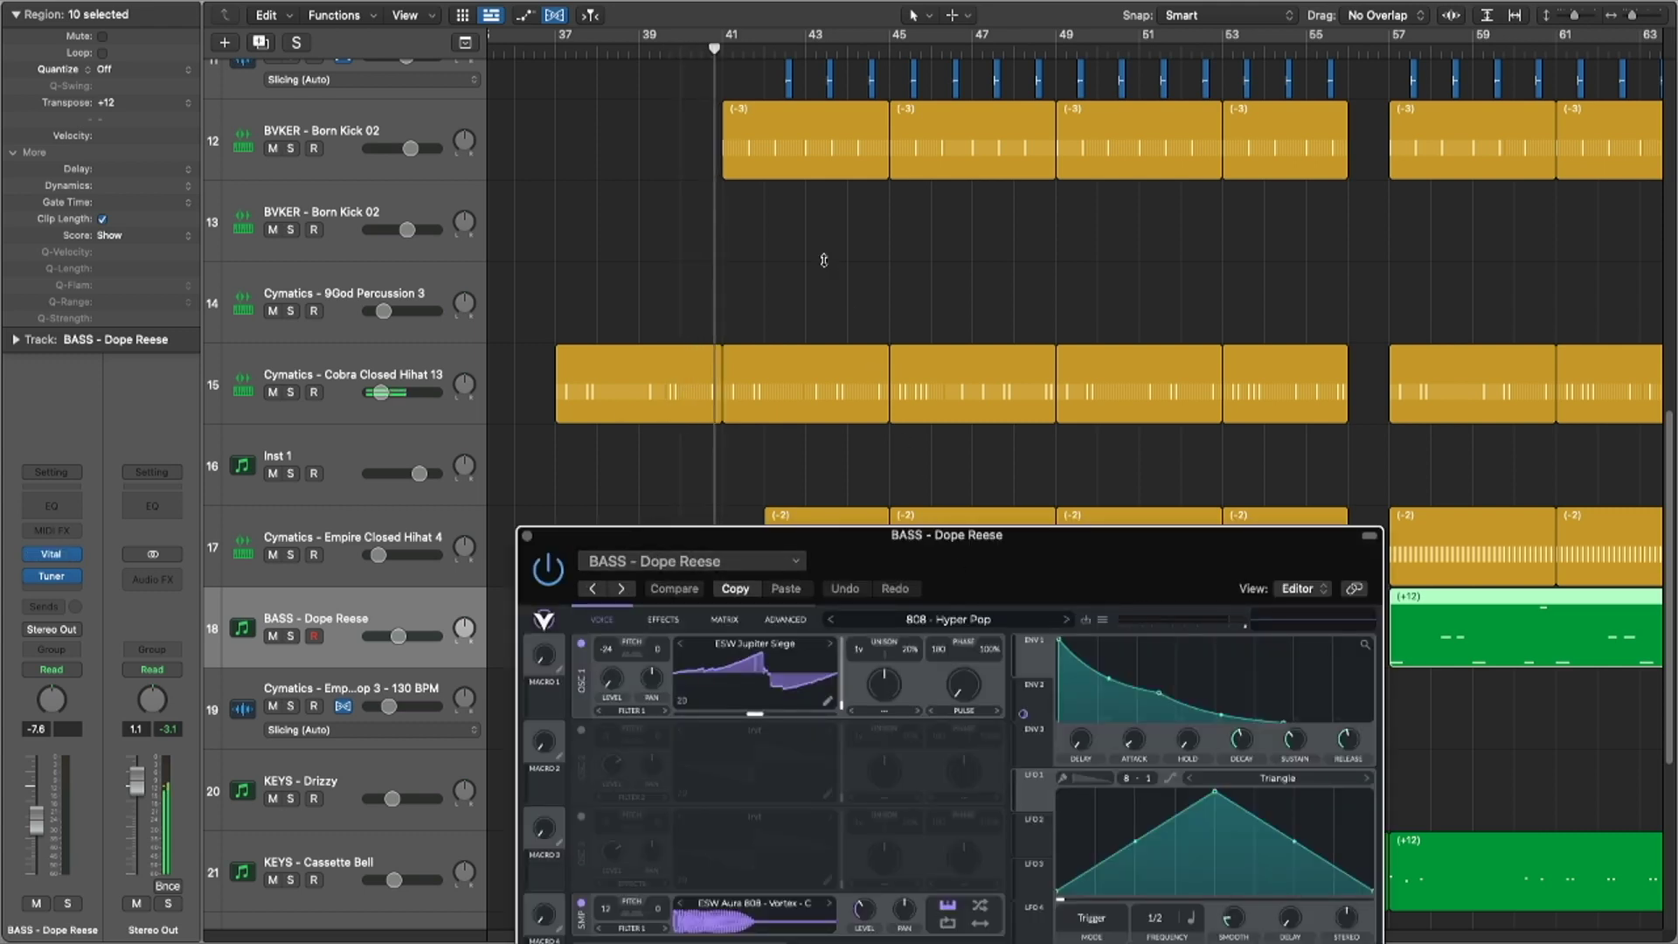
{"action": "left_click_drag", "start_coordinate": [971, 573], "coordinate": [720, 171]}
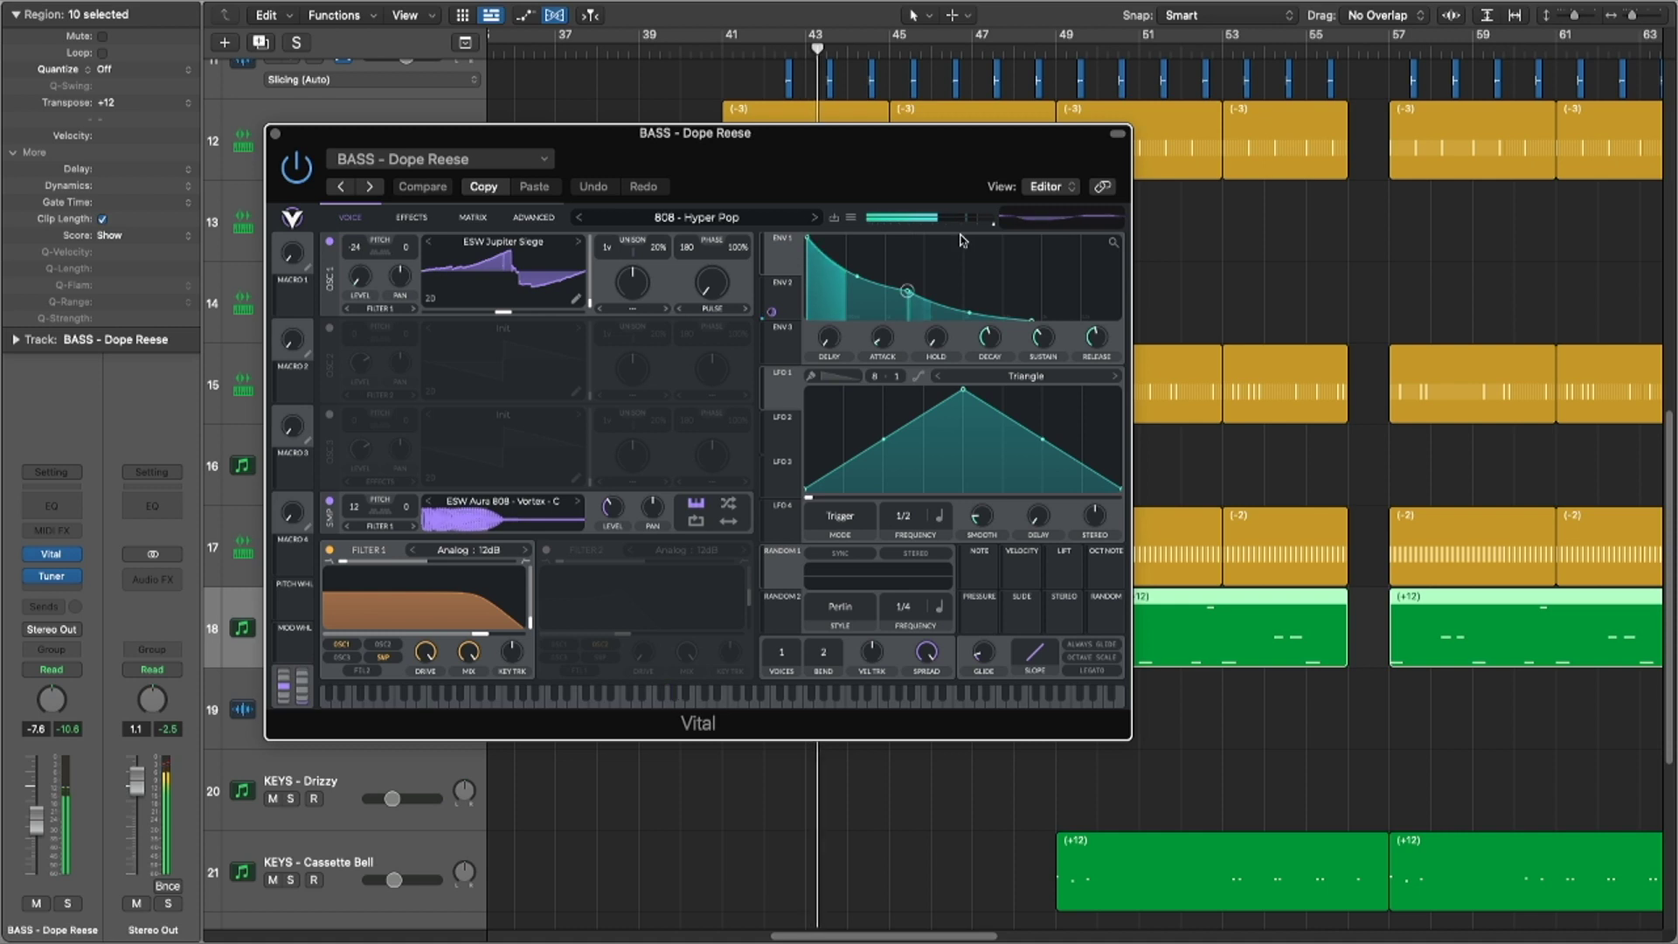
{"action": "key", "text": "super+w"}
{"action": "scroll", "coordinate": [1087, 519], "scroll_direction": "down", "scroll_amount": 2}
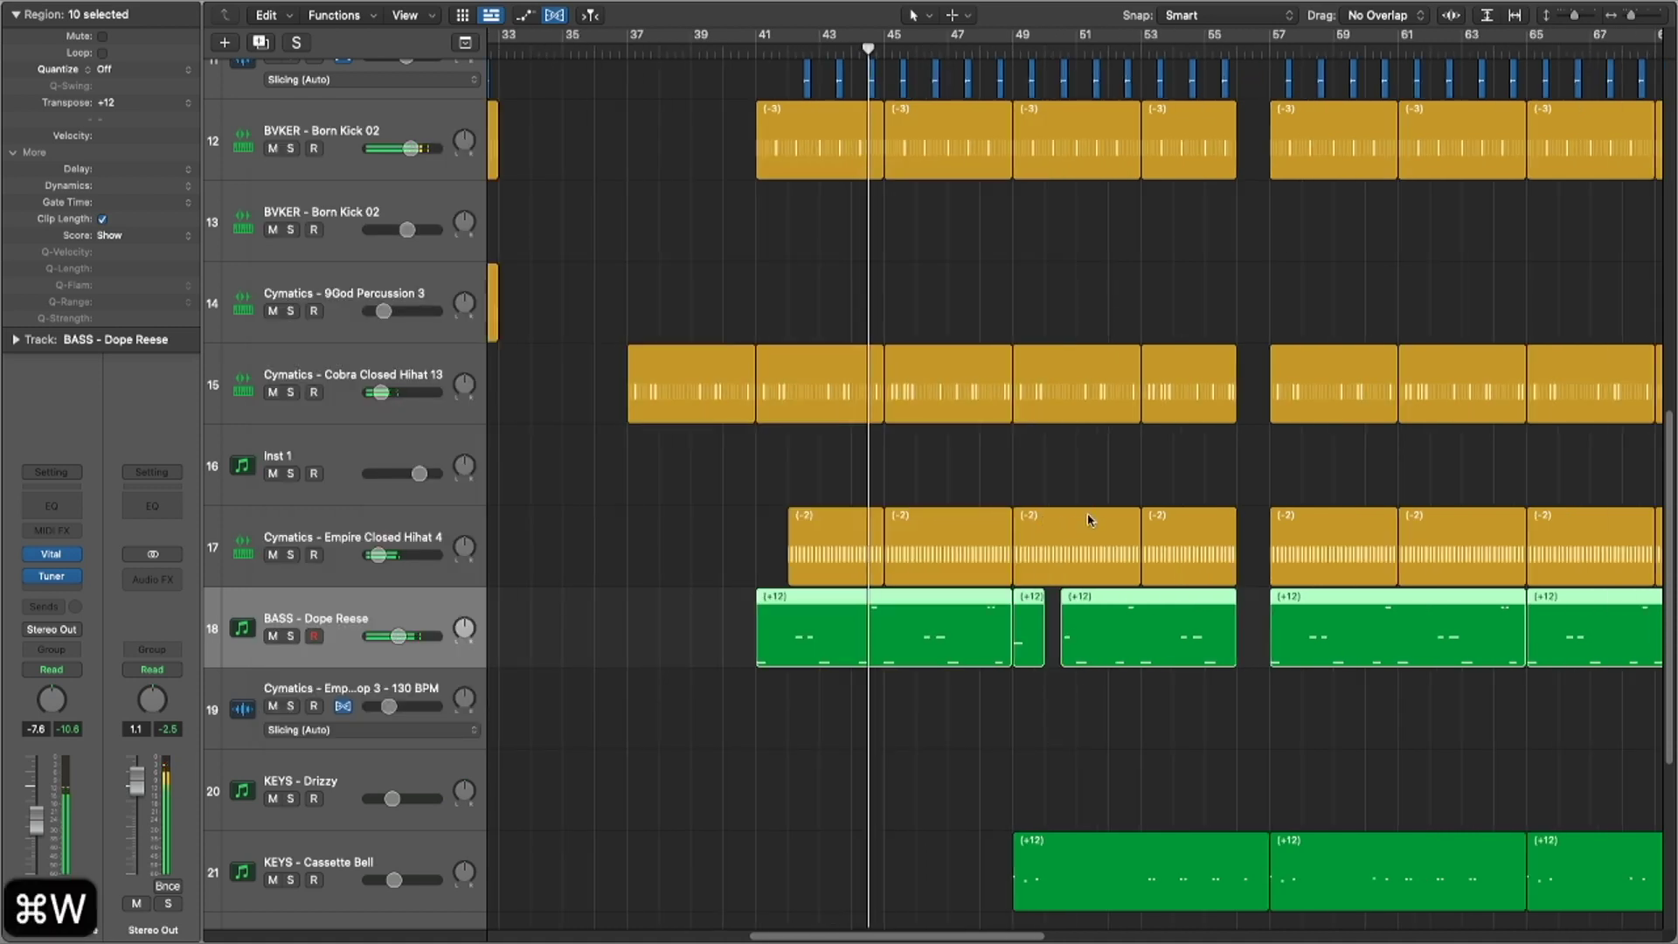
{"action": "scroll", "coordinate": [1088, 520], "scroll_direction": "down", "scroll_amount": 5}
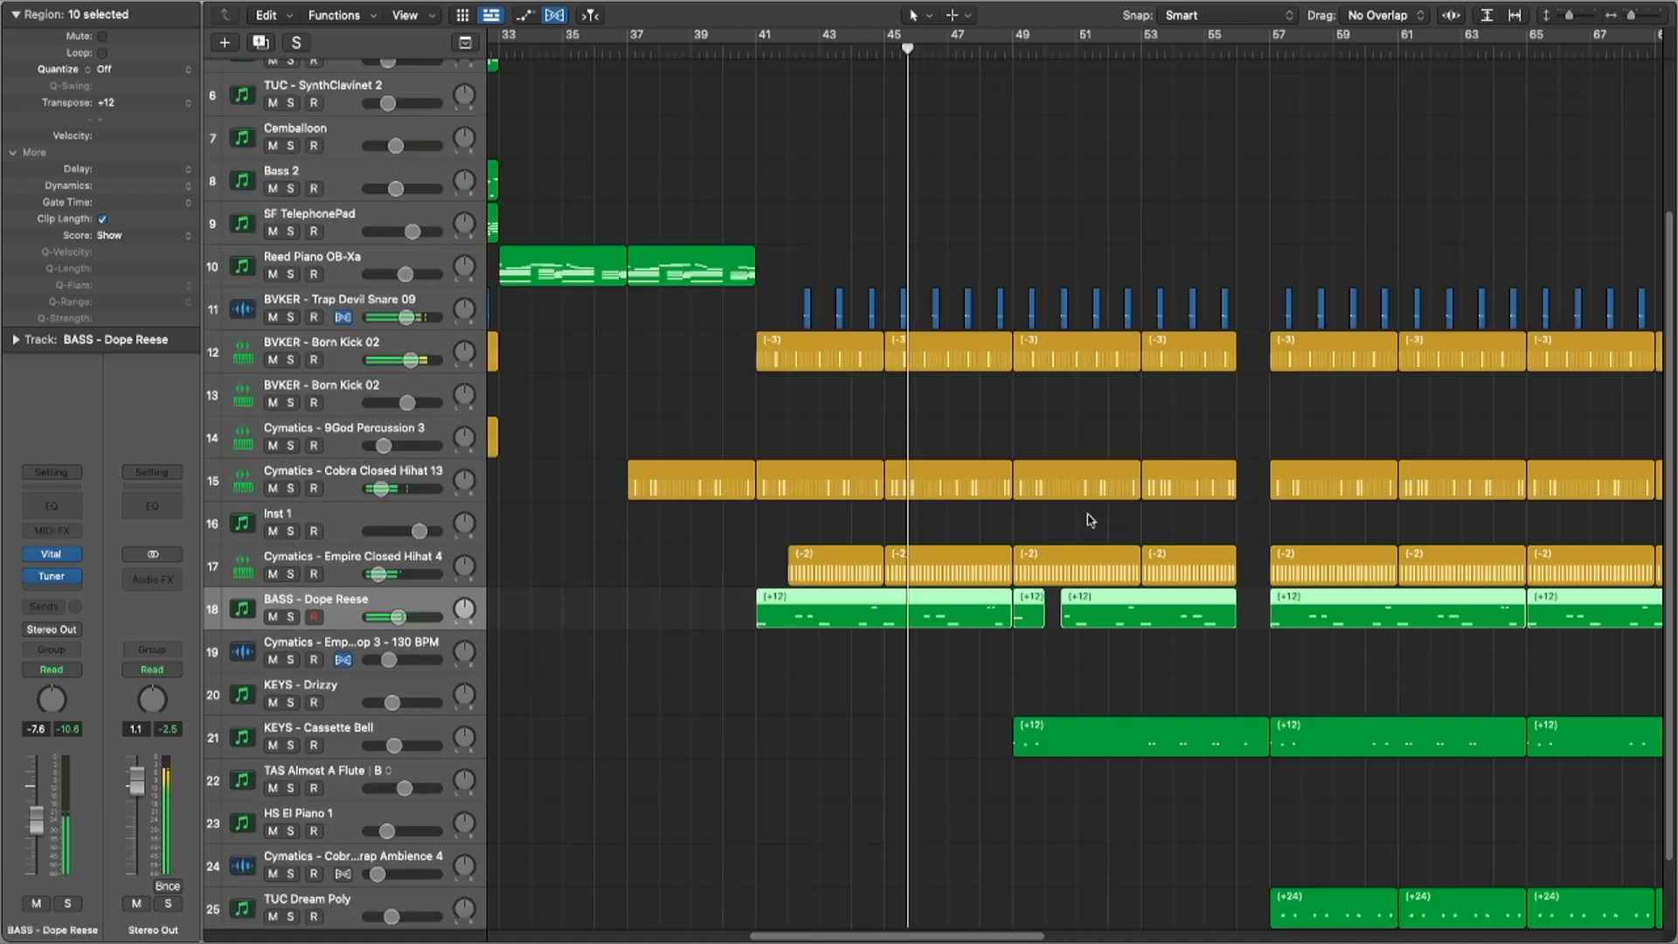
{"action": "scroll", "coordinate": [1088, 519], "scroll_direction": "down", "scroll_amount": 4}
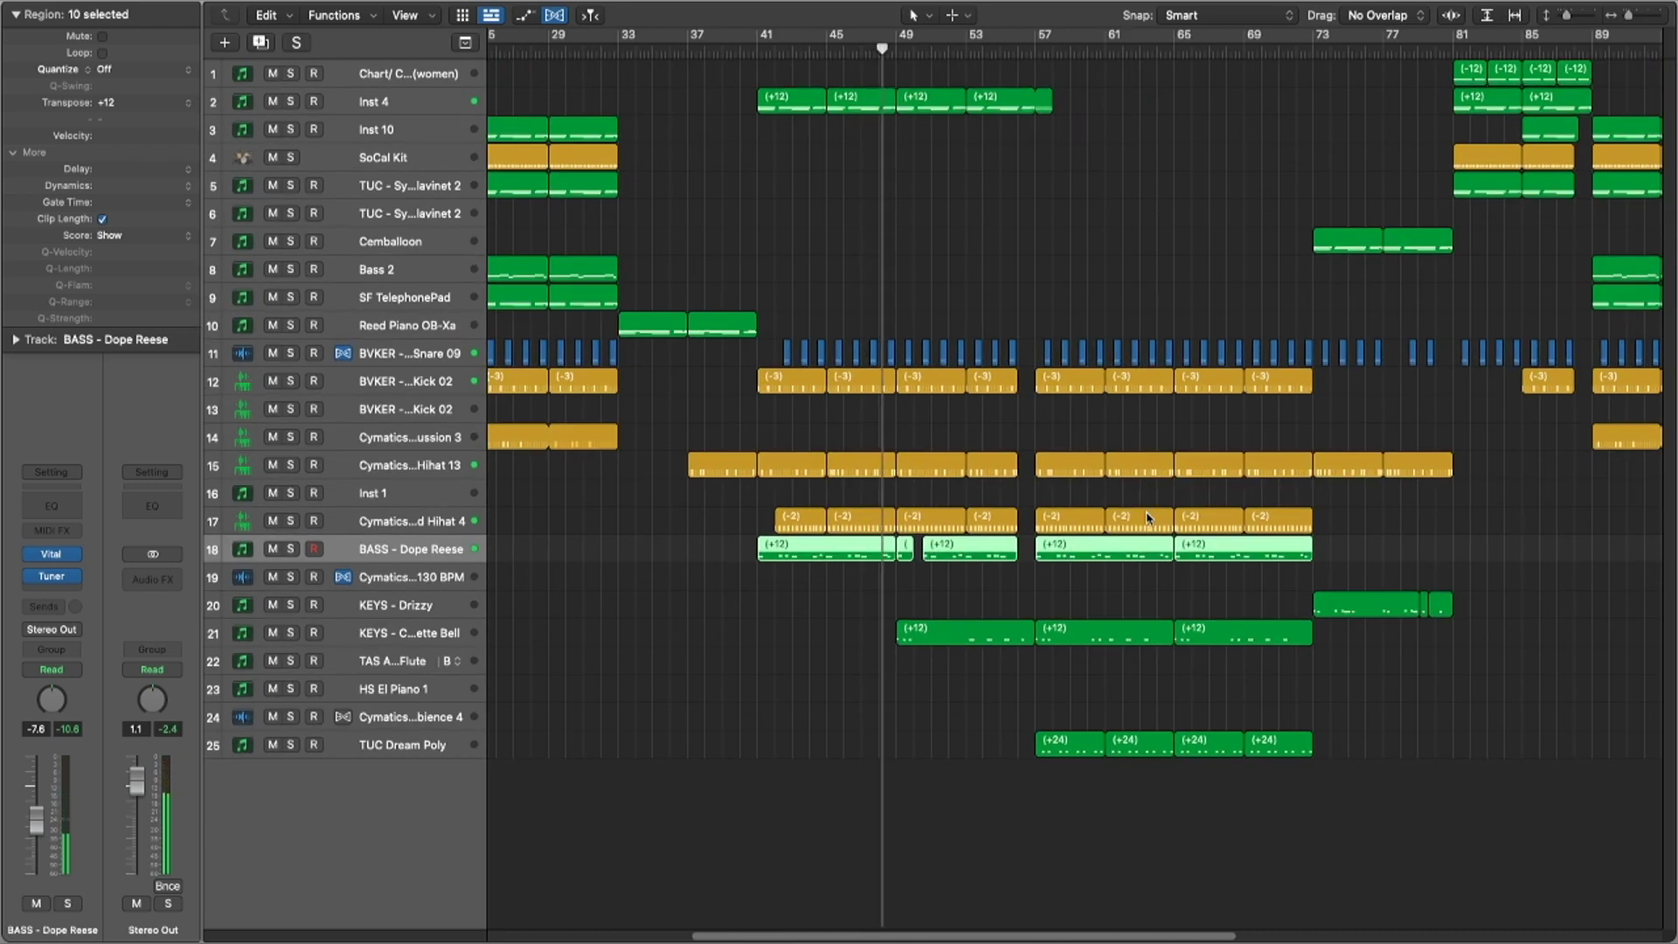
{"action": "scroll", "coordinate": [1193, 475], "scroll_direction": "down", "scroll_amount": 2}
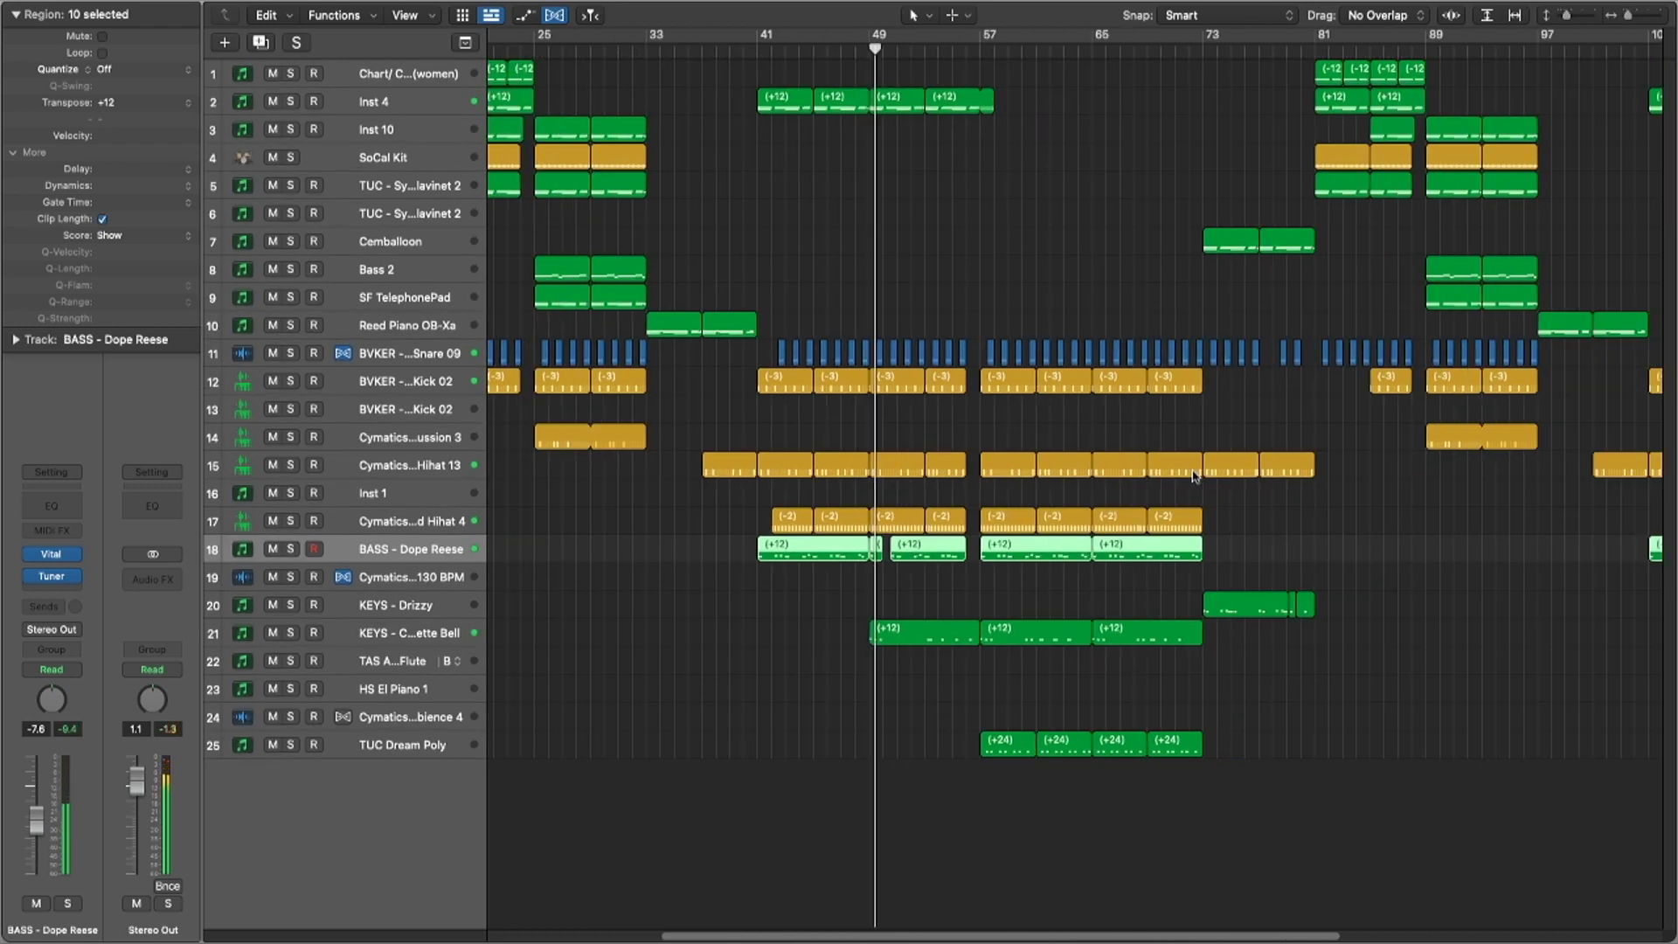
{"action": "left_click", "coordinate": [749, 664]}
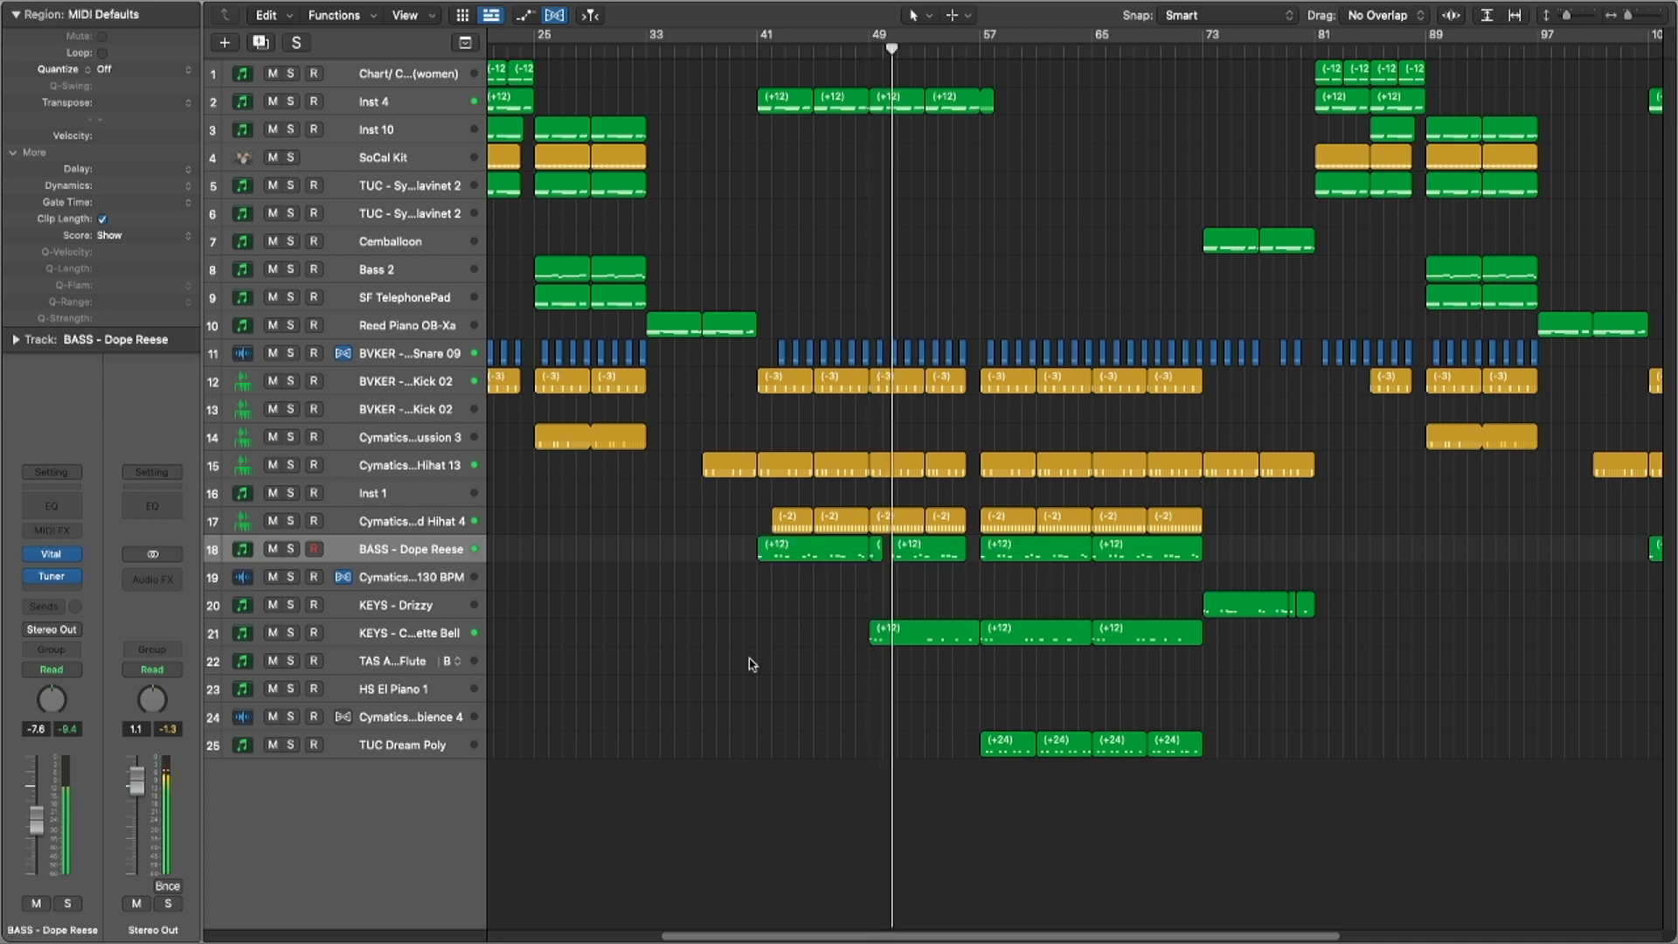
Step: Open Vital on KEYS - Cassette Bell and Zebralette on TUC Dream Poly, then close them
{"action": "left_click", "coordinate": [415, 642]}
{"action": "left_click", "coordinate": [65, 555]}
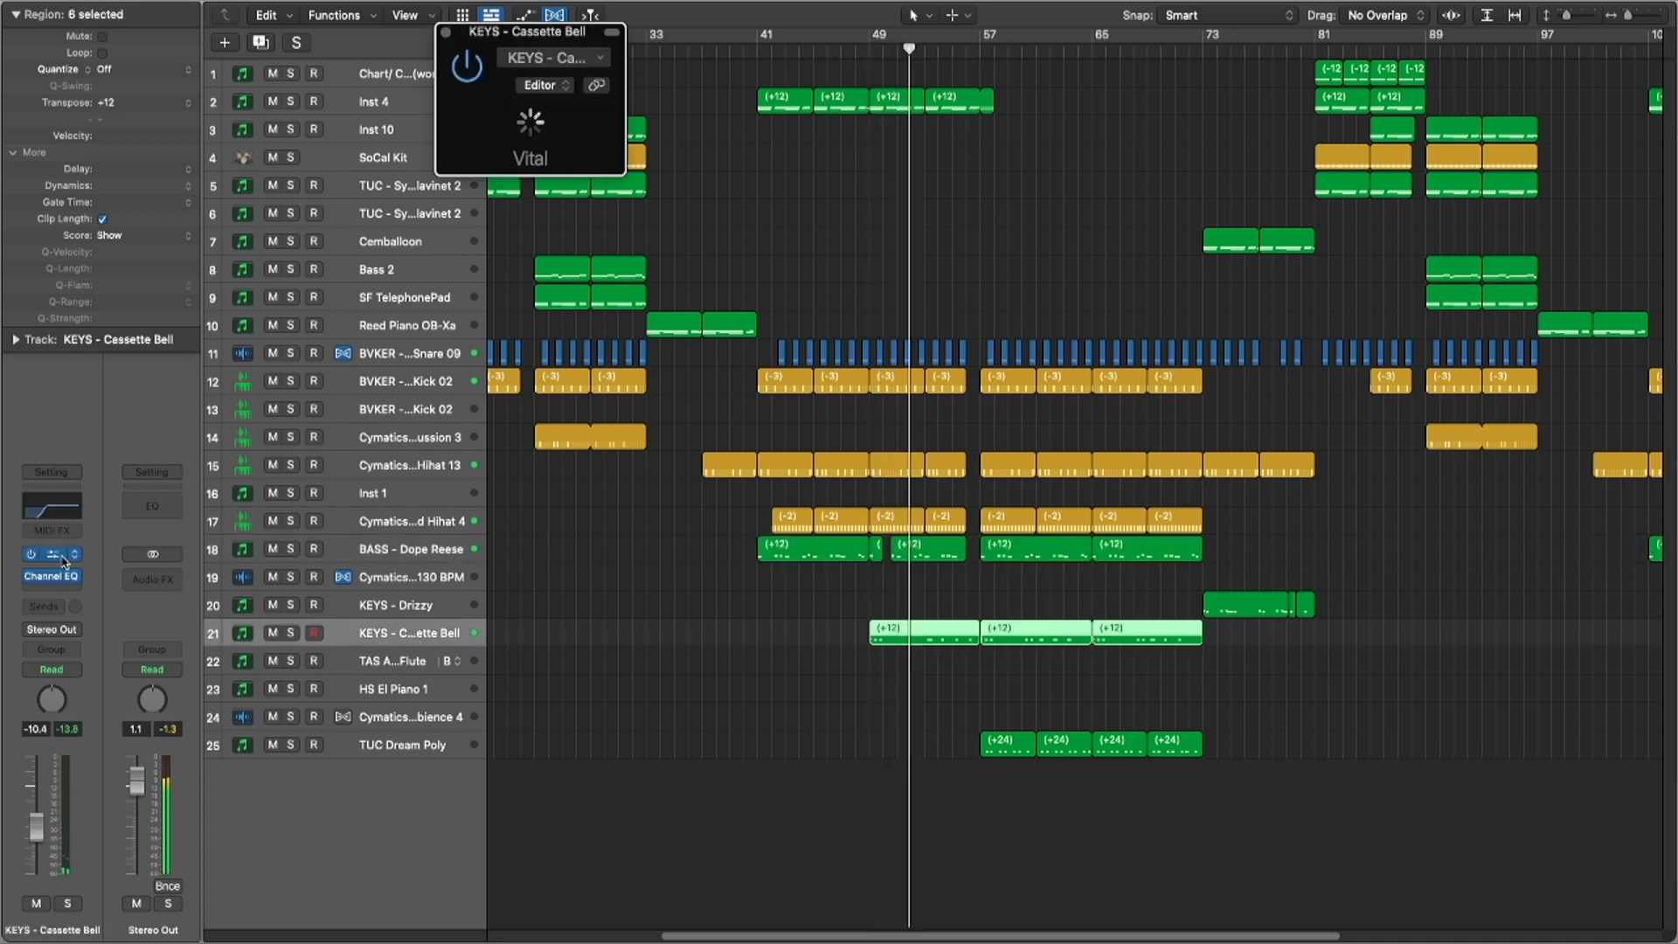
{"action": "left_click_drag", "start_coordinate": [916, 70], "coordinate": [723, 118]}
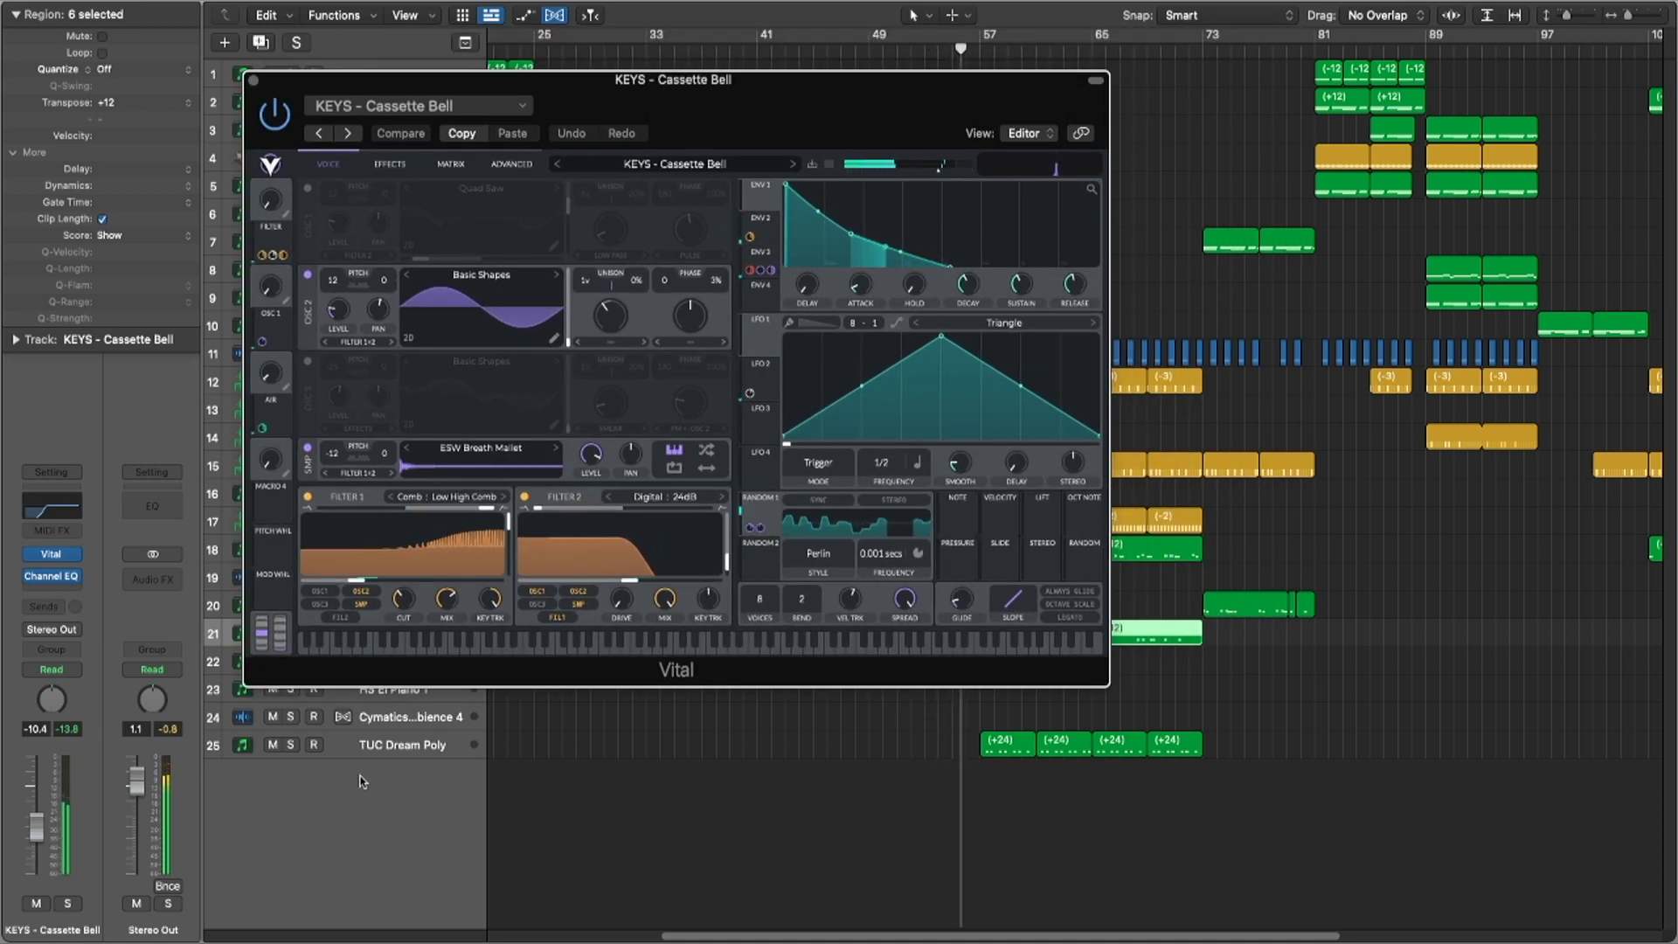
{"action": "left_click", "coordinate": [389, 745]}
{"action": "left_click", "coordinate": [57, 525]}
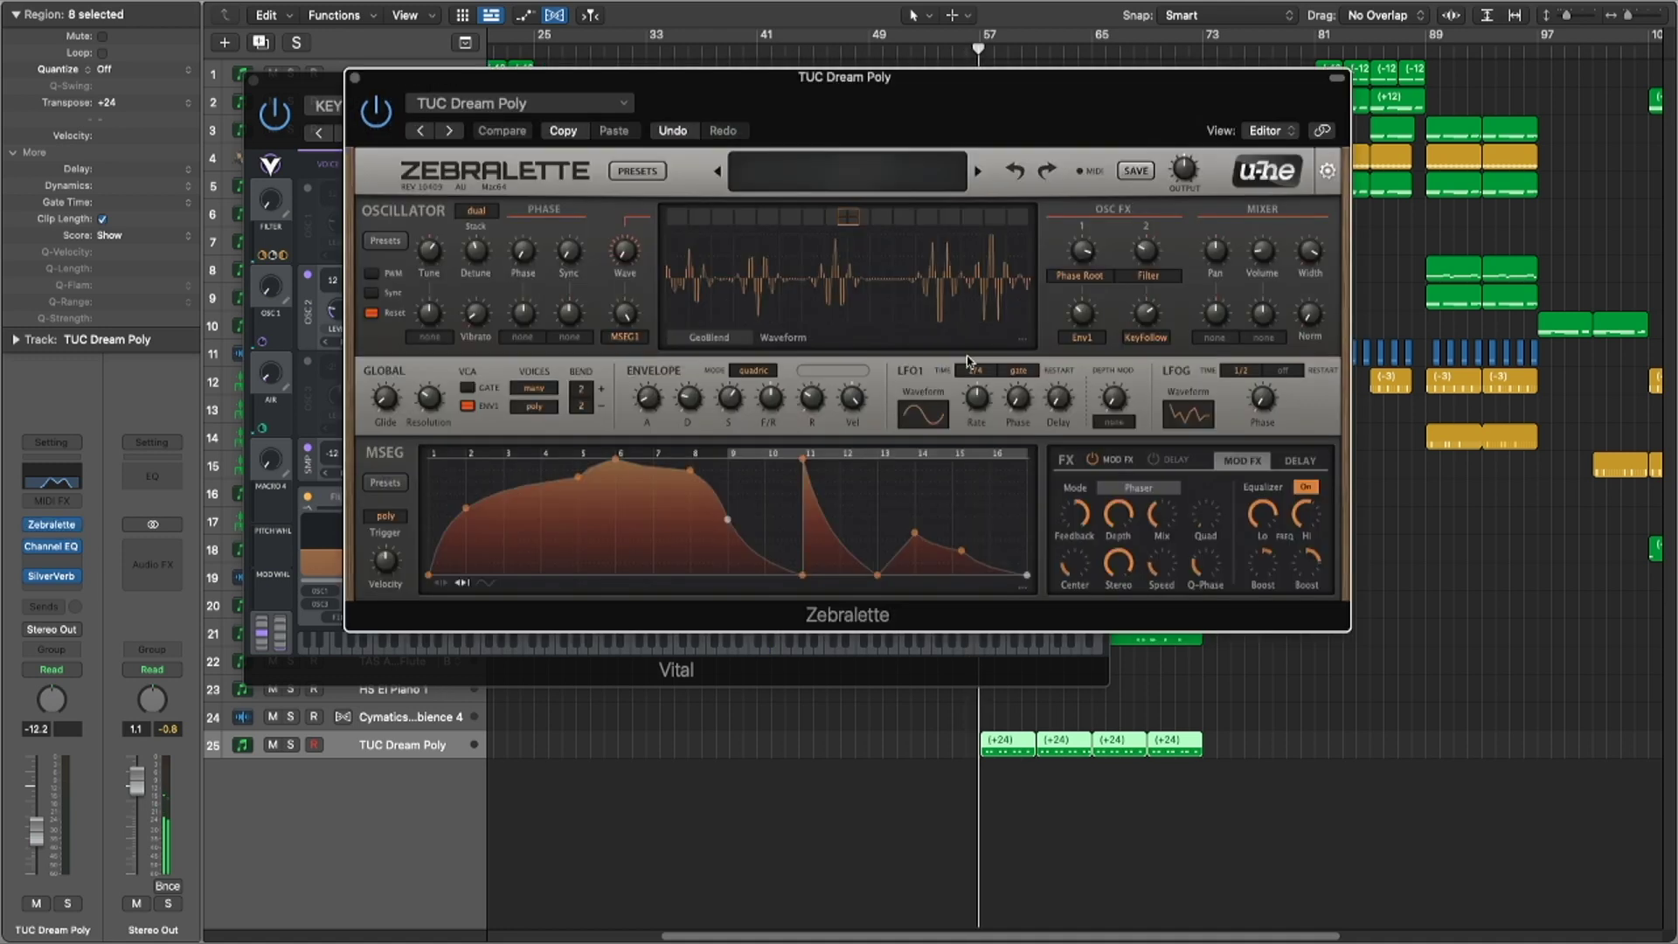
{"action": "left_click_drag", "start_coordinate": [923, 120], "coordinate": [1117, 270]}
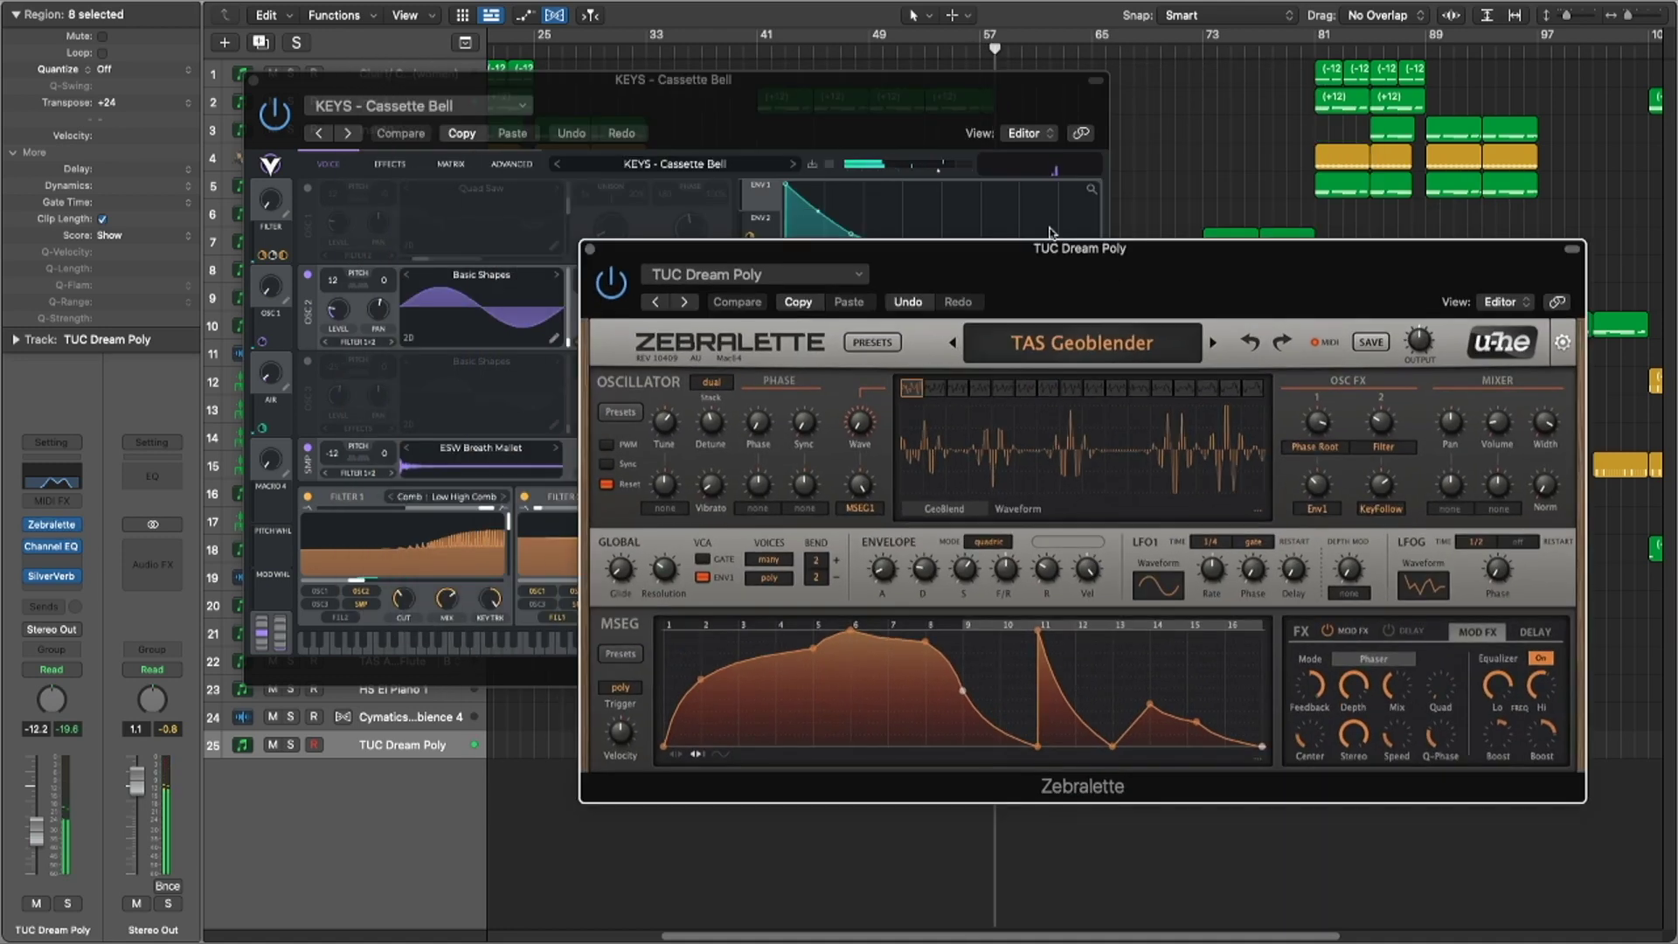
{"action": "key", "text": "super+w"}
{"action": "key", "text": "super+w"}
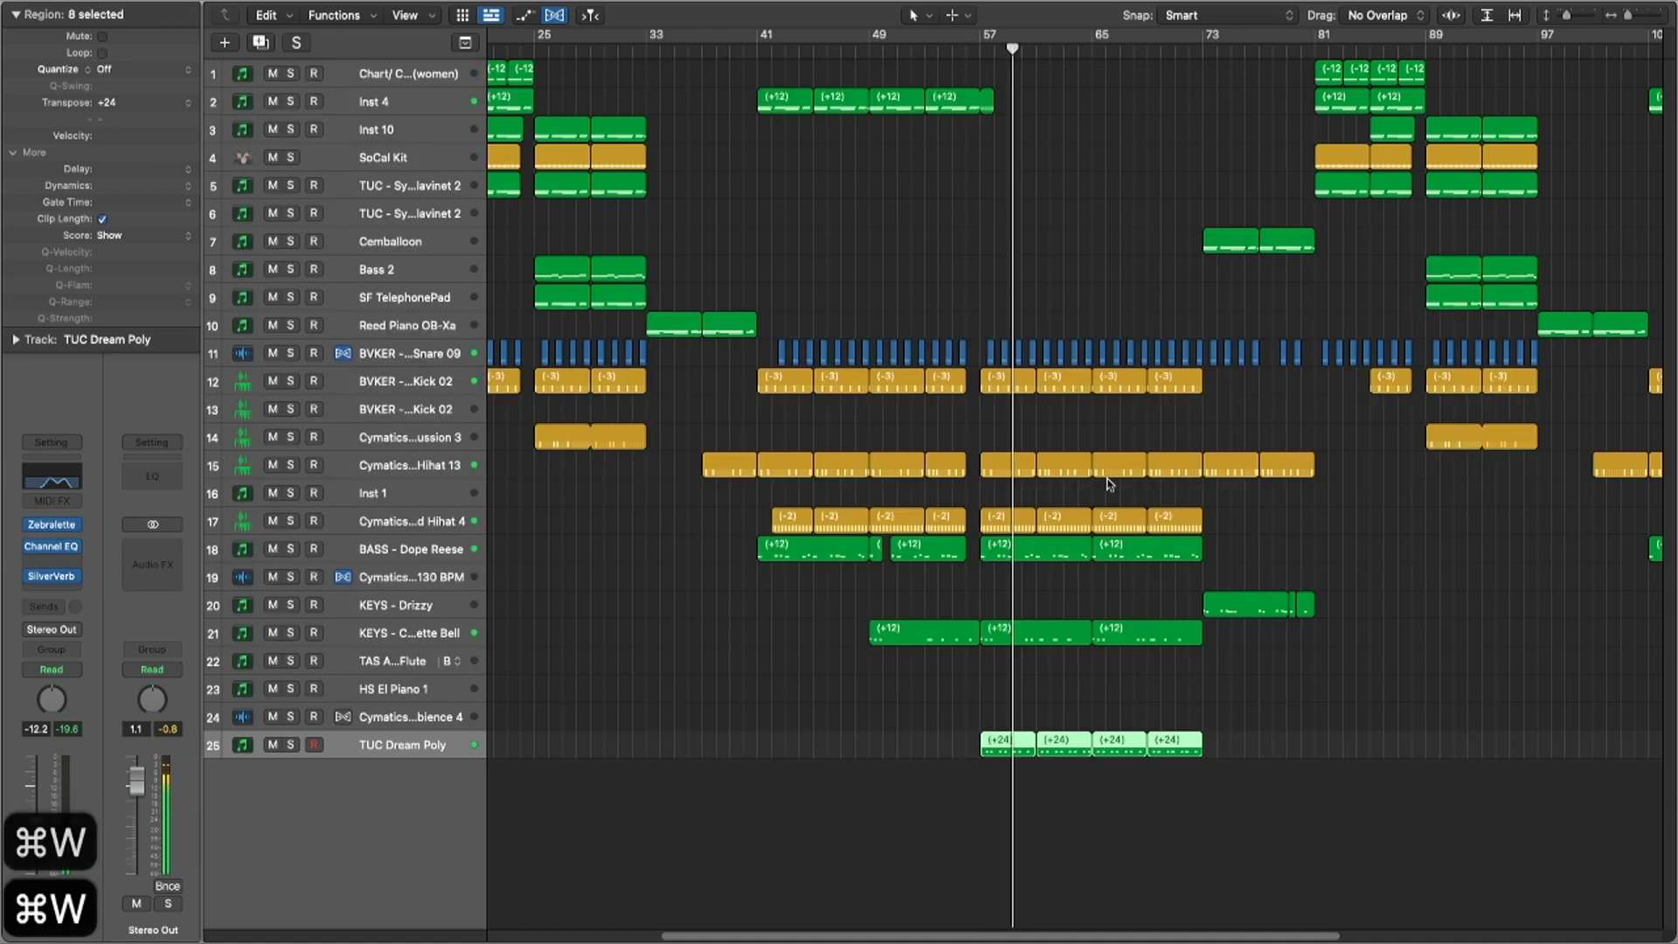
Step: Split off and mute bar 72 across tracks 12 to 21
{"action": "scroll", "coordinate": [1153, 640], "scroll_direction": "down", "scroll_amount": 5}
{"action": "scroll", "coordinate": [1175, 628], "scroll_direction": "up", "scroll_amount": 2}
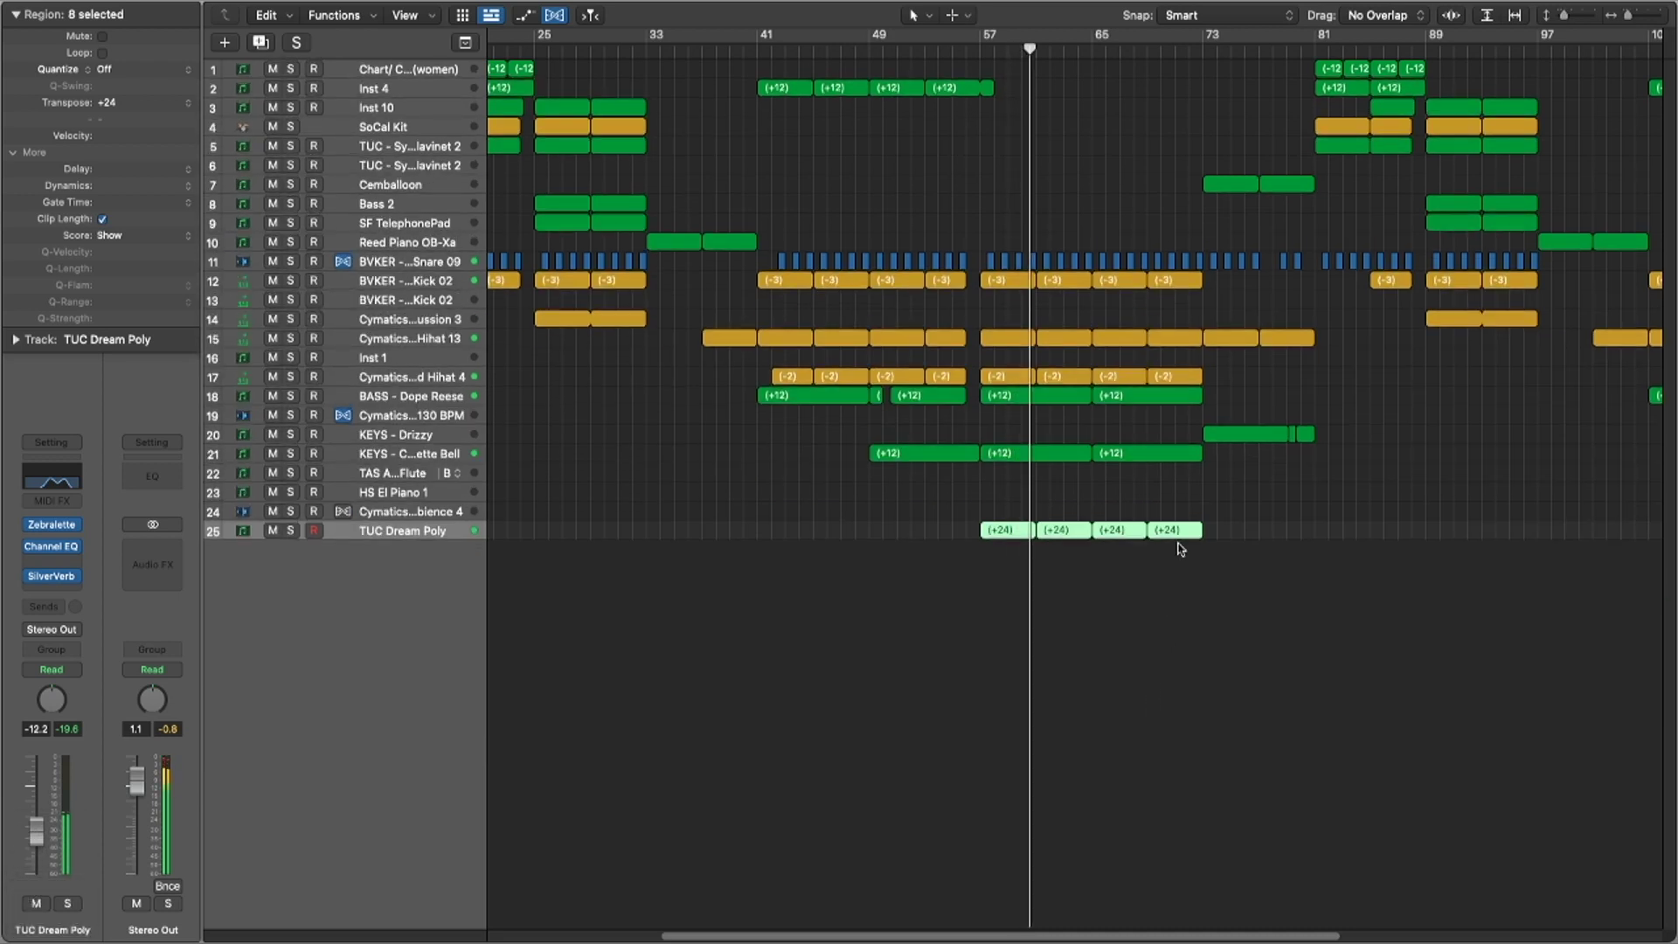
{"action": "scroll", "coordinate": [1179, 548], "scroll_direction": "up", "scroll_amount": 3}
{"action": "scroll", "coordinate": [1228, 554], "scroll_direction": "up", "scroll_amount": 5}
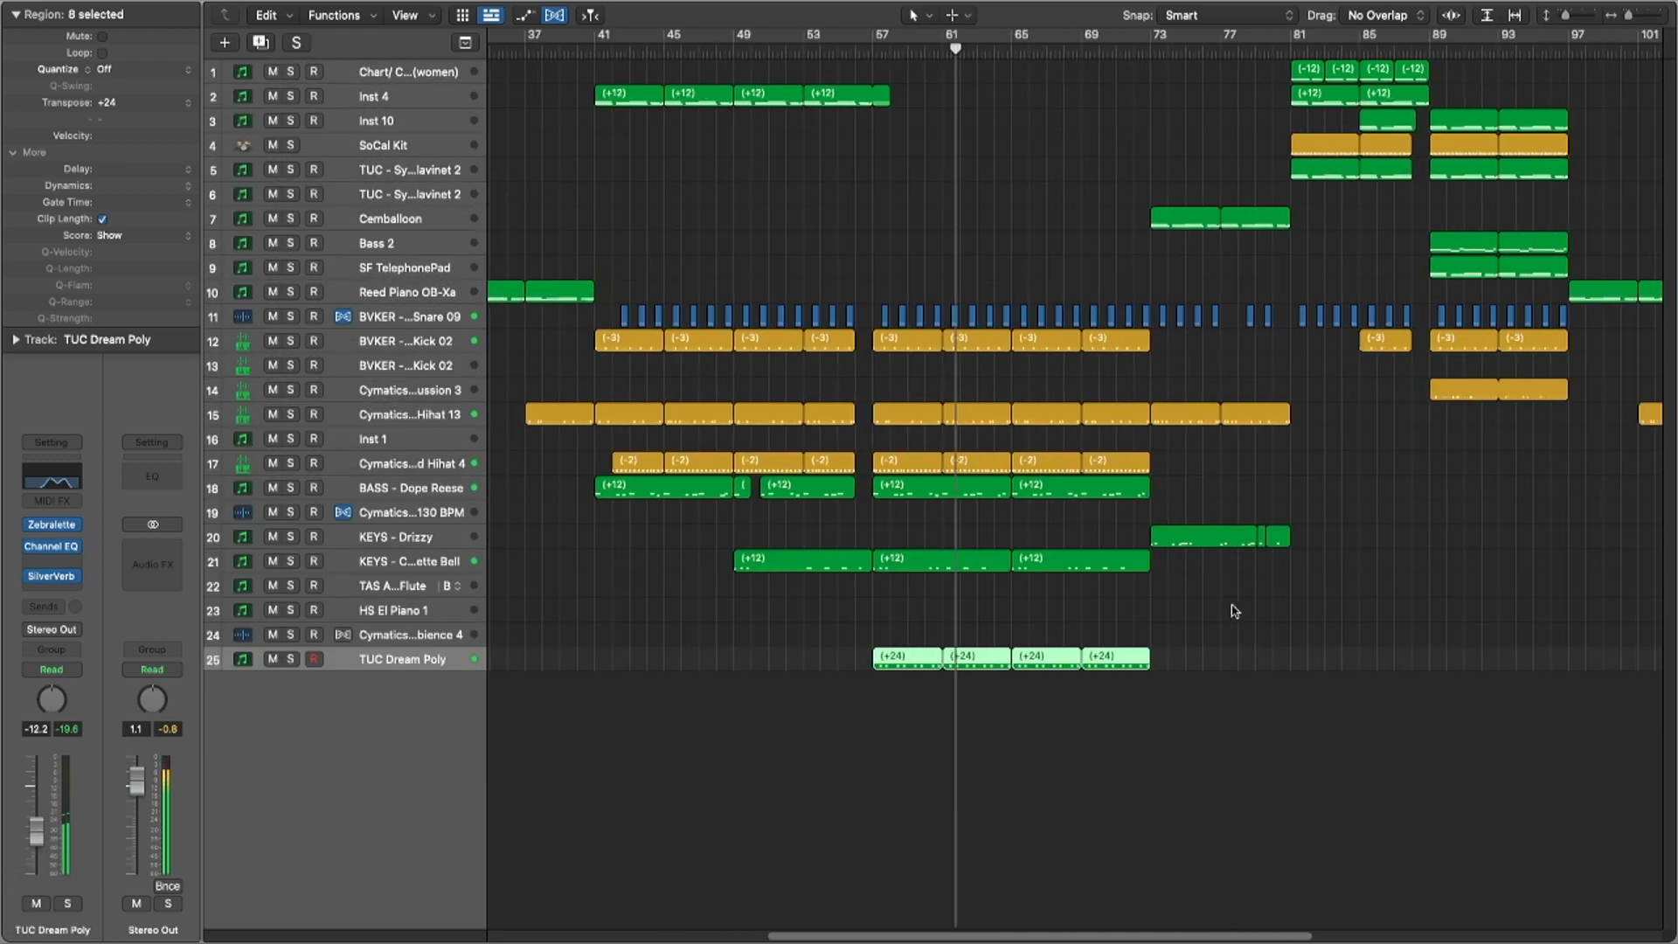
{"action": "scroll", "coordinate": [1234, 610], "scroll_direction": "up", "scroll_amount": 4}
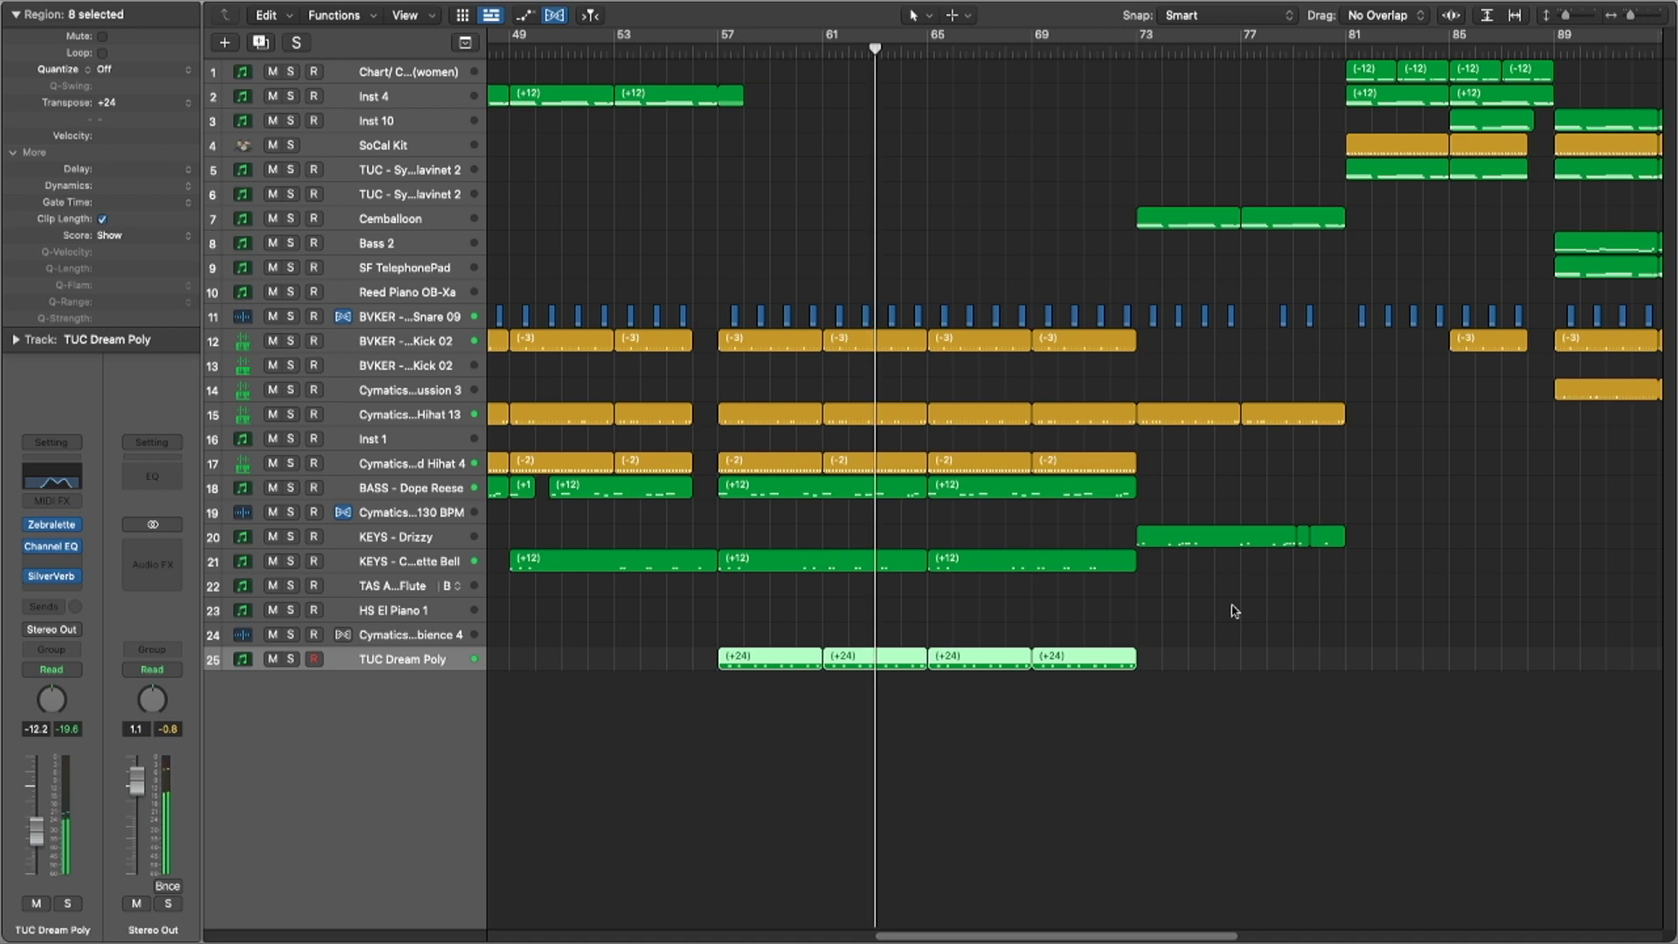
{"action": "scroll", "coordinate": [1234, 610], "scroll_direction": "up", "scroll_amount": 4}
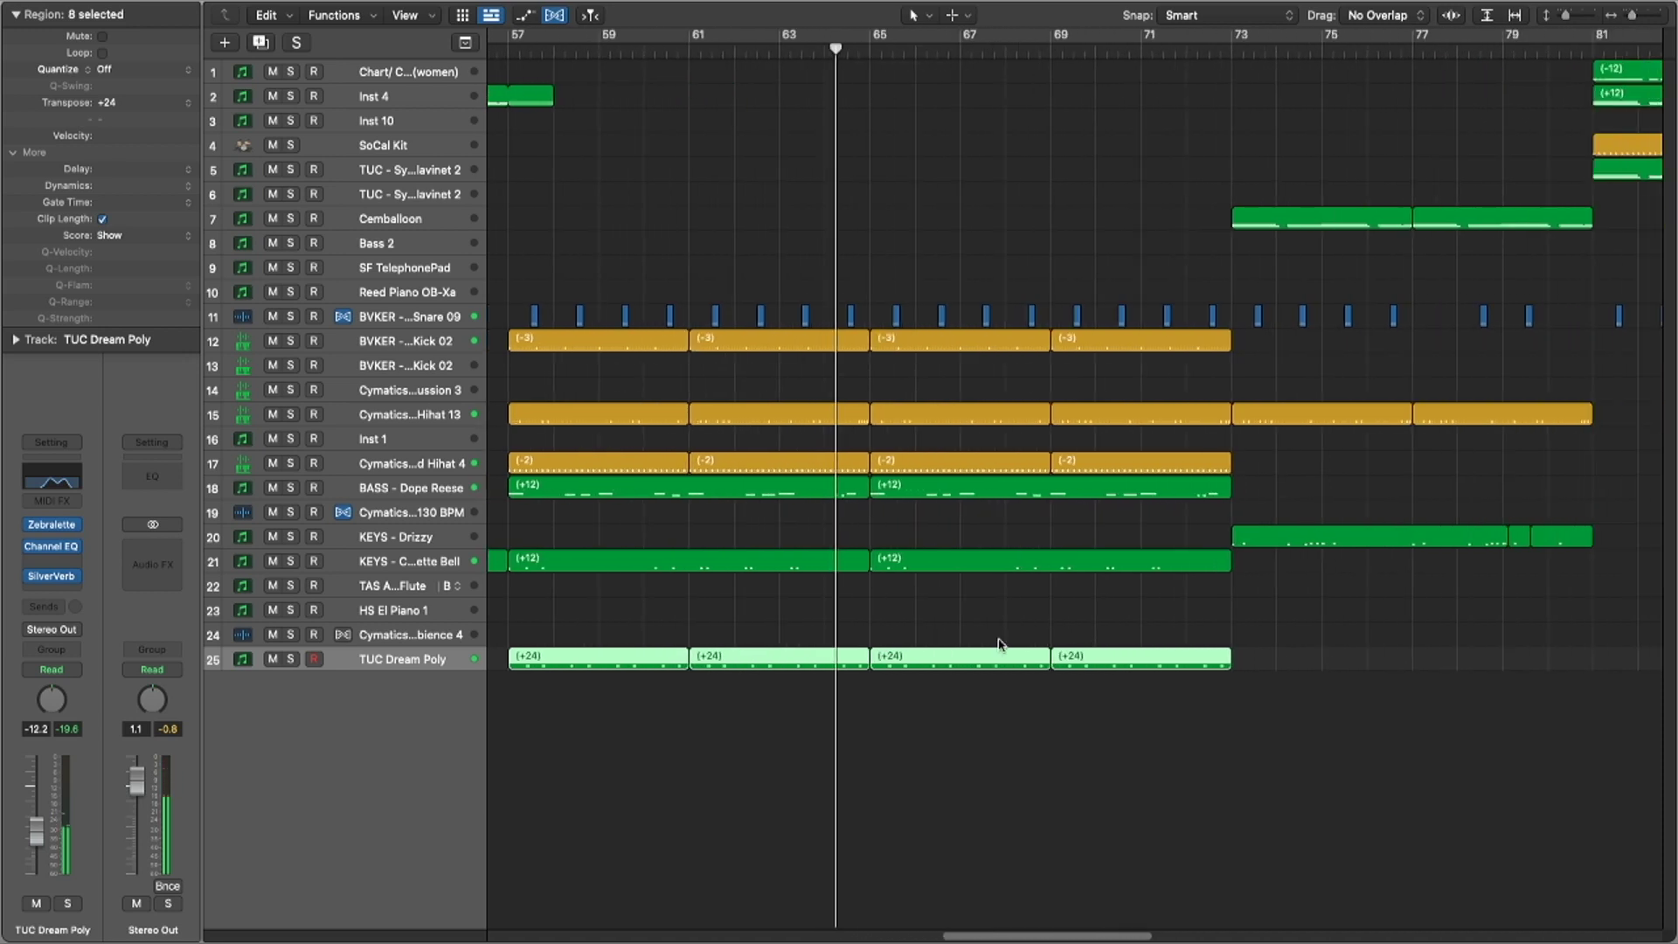
{"action": "left_click", "coordinate": [1244, 451]}
{"action": "key", "text": "t"}
{"action": "key", "text": "r"}
{"action": "left_click", "coordinate": [1187, 352]}
{"action": "left_click_drag", "start_coordinate": [1188, 352], "coordinate": [1231, 638]}
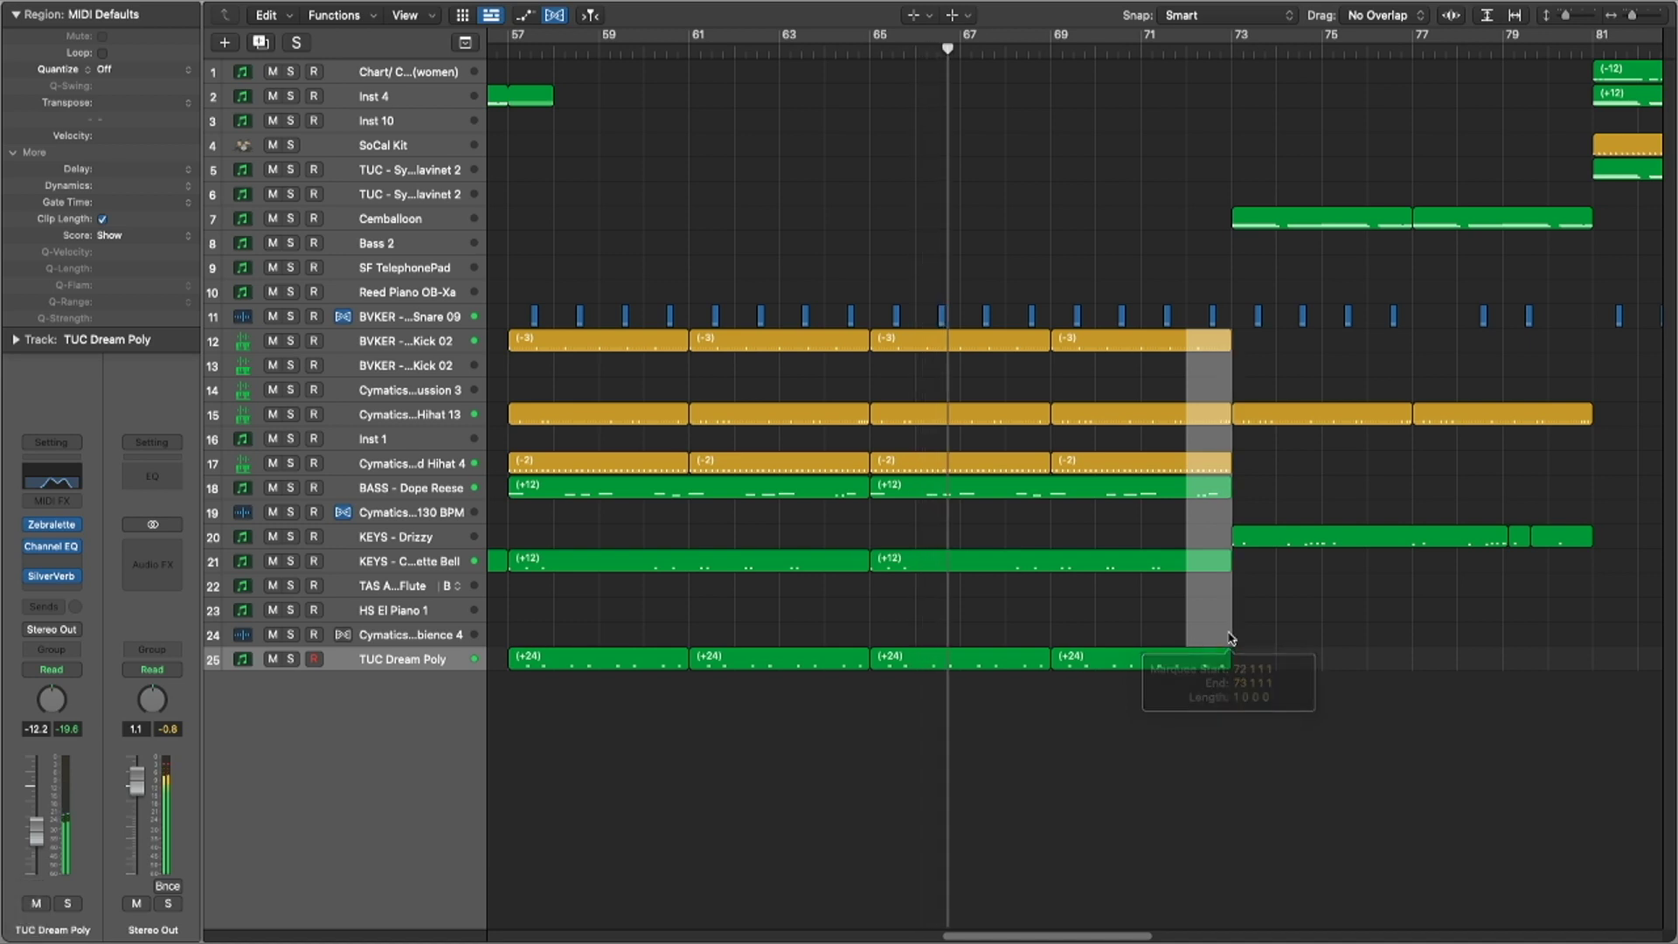
{"action": "key", "text": "ctrl+m"}
{"action": "key", "text": "t"}
{"action": "key", "text": "t"}
{"action": "left_click", "coordinate": [1045, 269]}
Step: Set the cycle range to bars 81–97, starting from track 5's bar 81 regions
{"action": "scroll", "coordinate": [1045, 269], "scroll_direction": "down", "scroll_amount": 5}
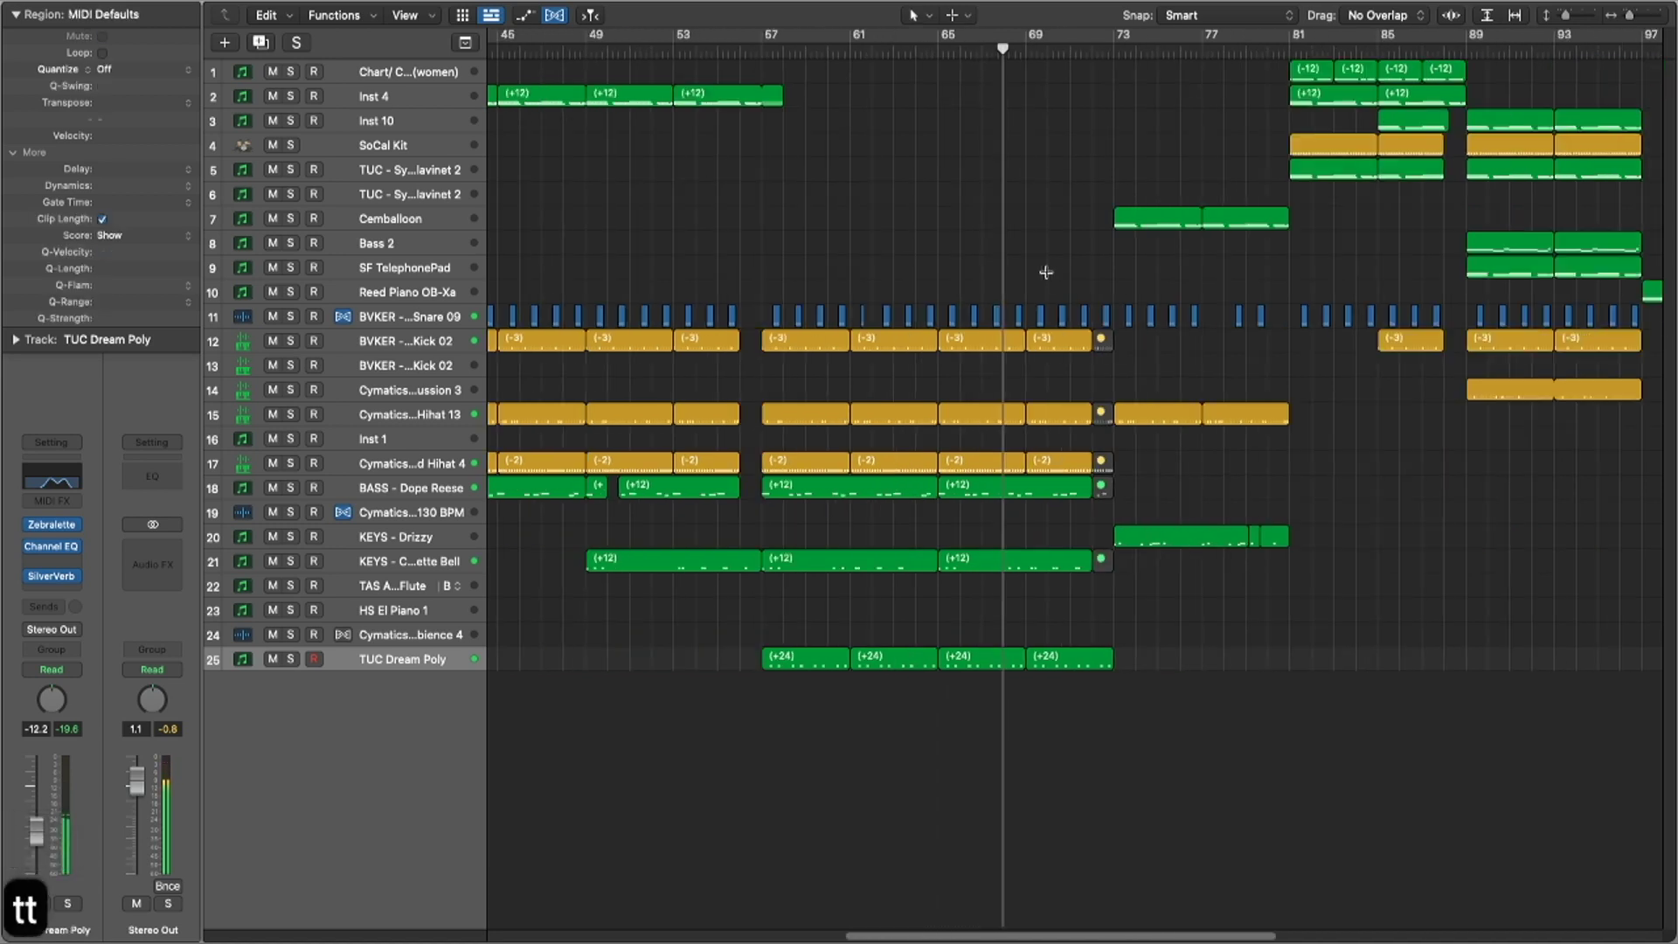
{"action": "scroll", "coordinate": [1063, 312], "scroll_direction": "down", "scroll_amount": 4}
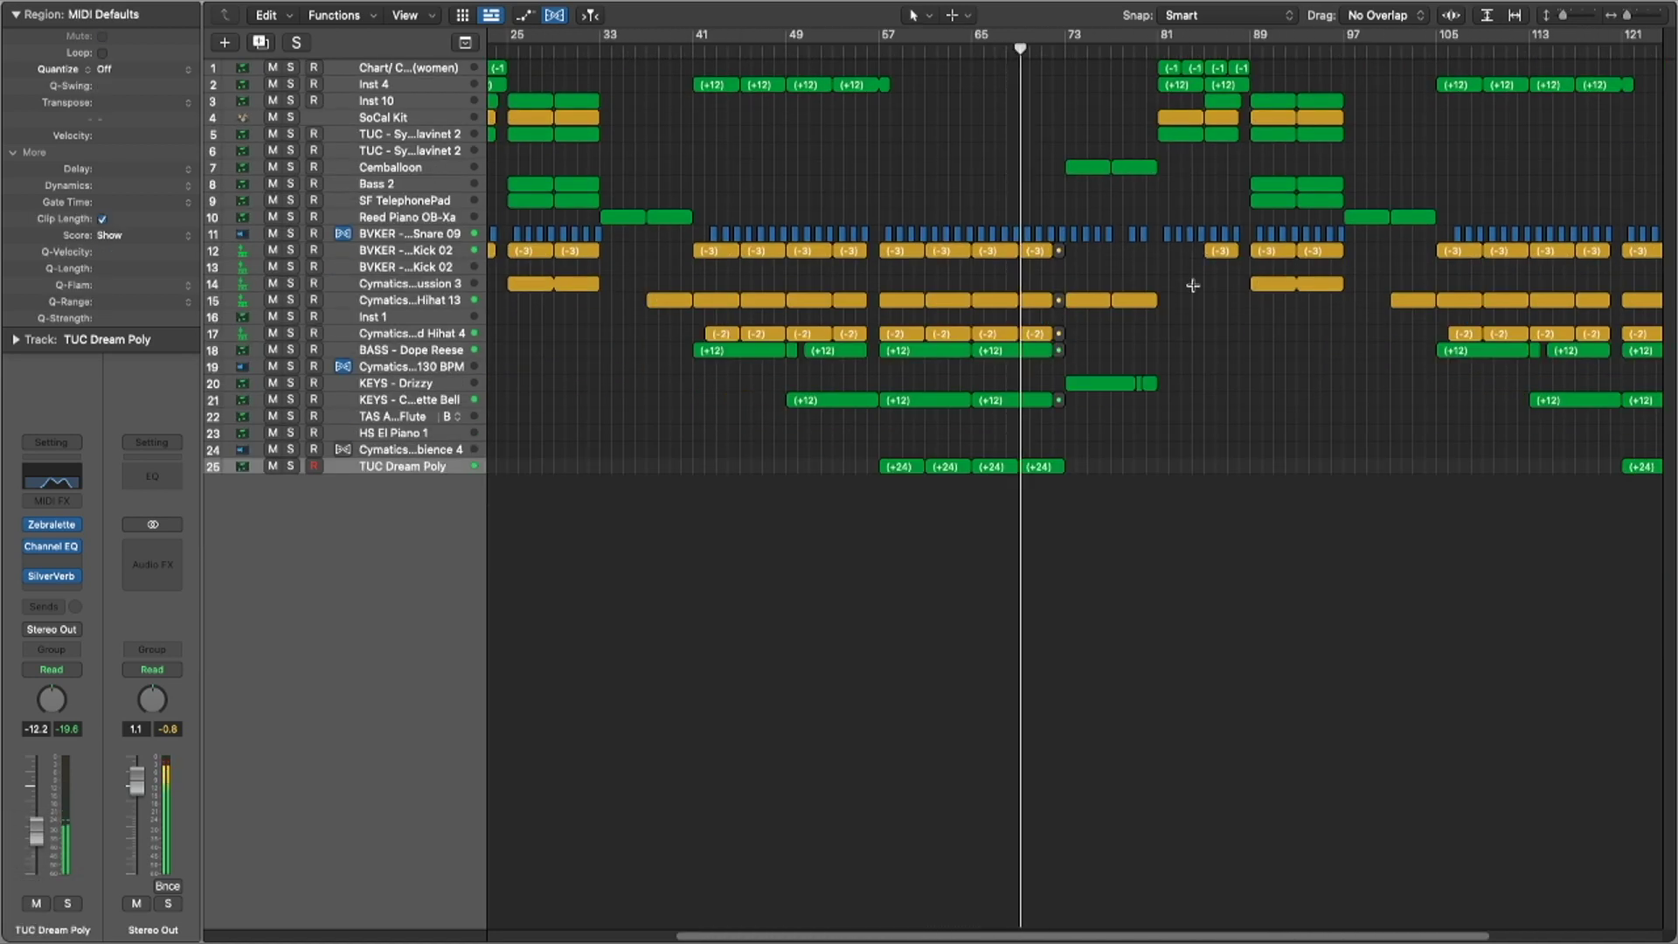
{"action": "key", "text": "t"}
{"action": "key", "text": "t"}
{"action": "left_click_drag", "start_coordinate": [1178, 163], "coordinate": [1209, 137]}
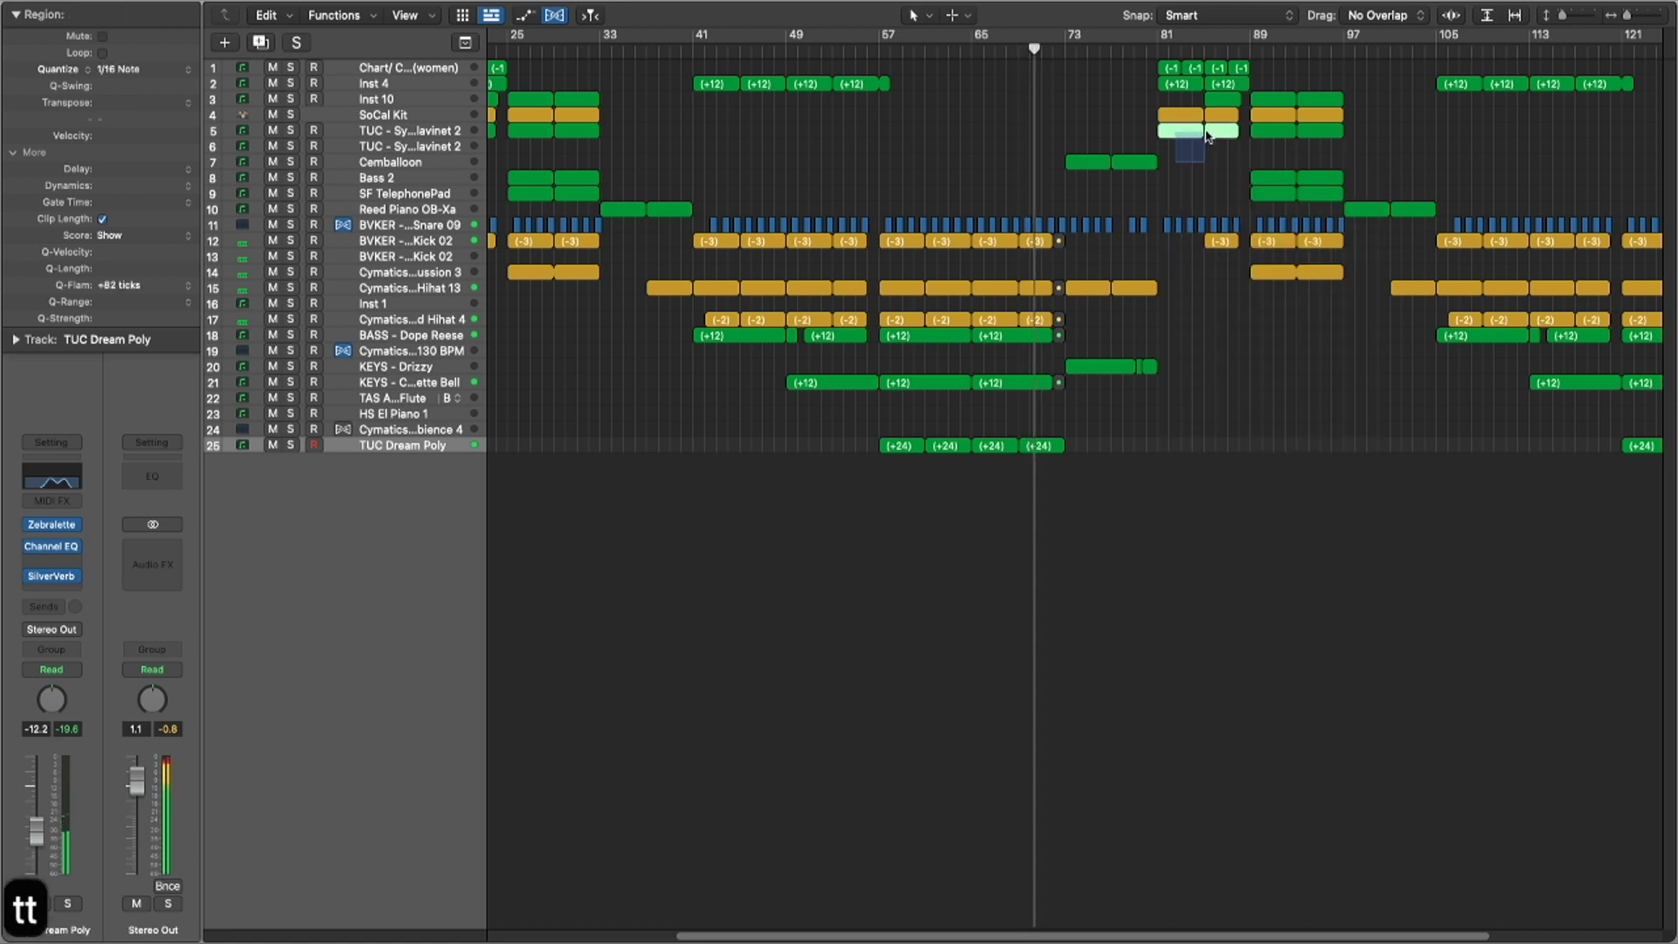
{"action": "key", "text": "u"}
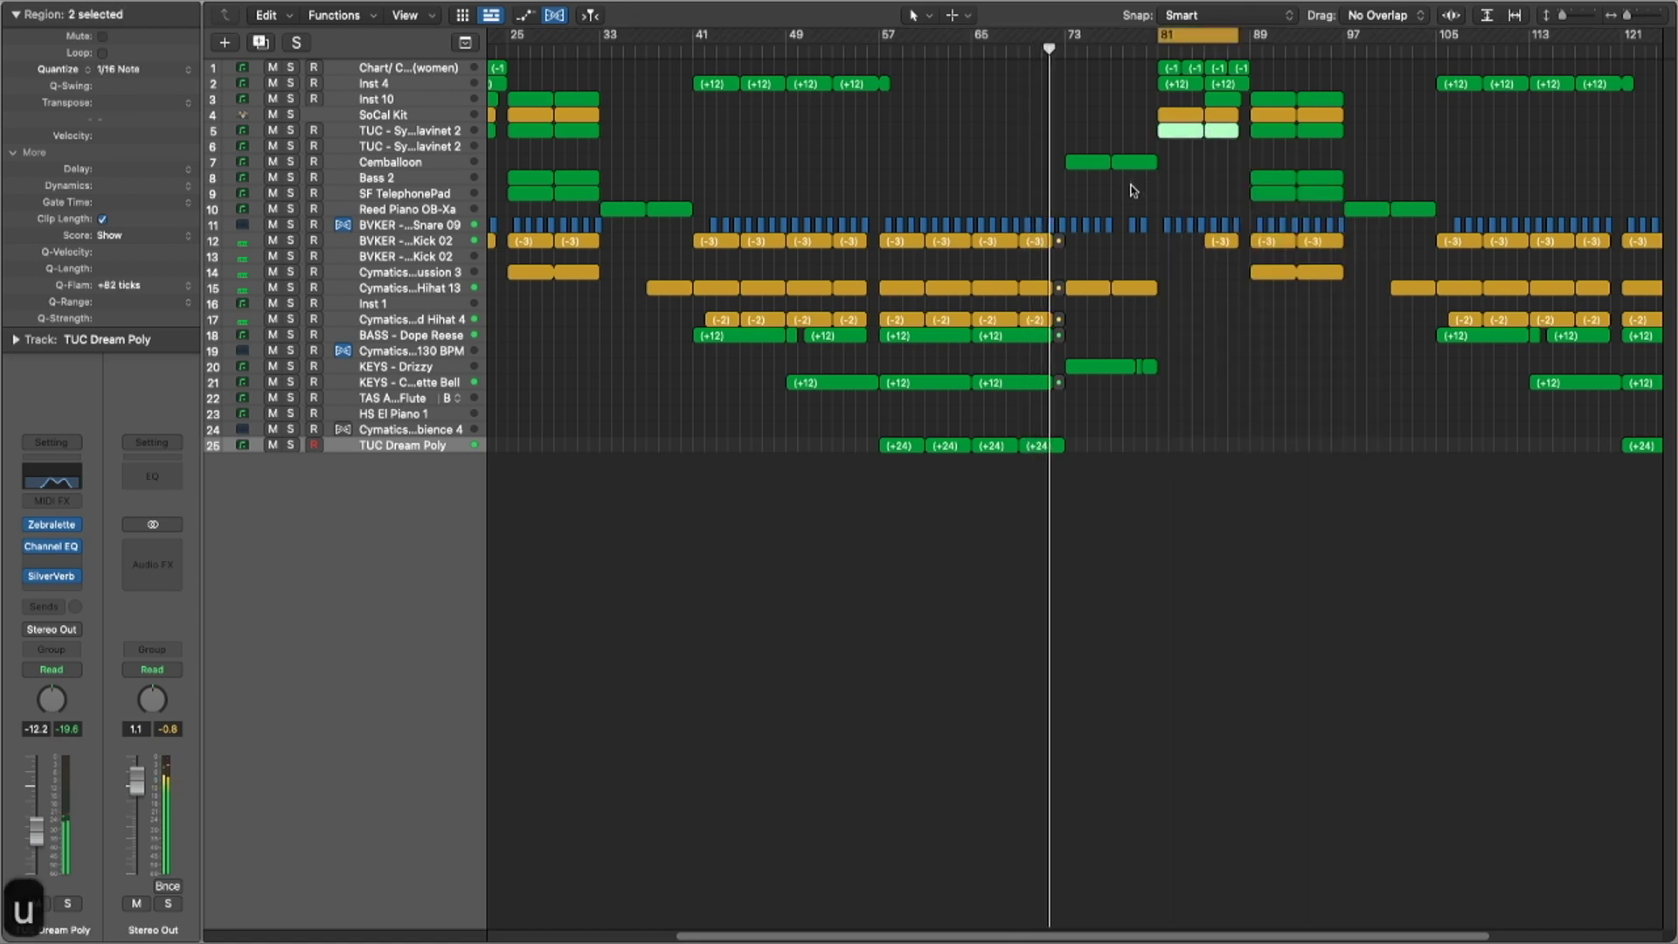
{"action": "scroll", "coordinate": [982, 187], "scroll_direction": "up", "scroll_amount": 4}
{"action": "left_click", "coordinate": [431, 268]}
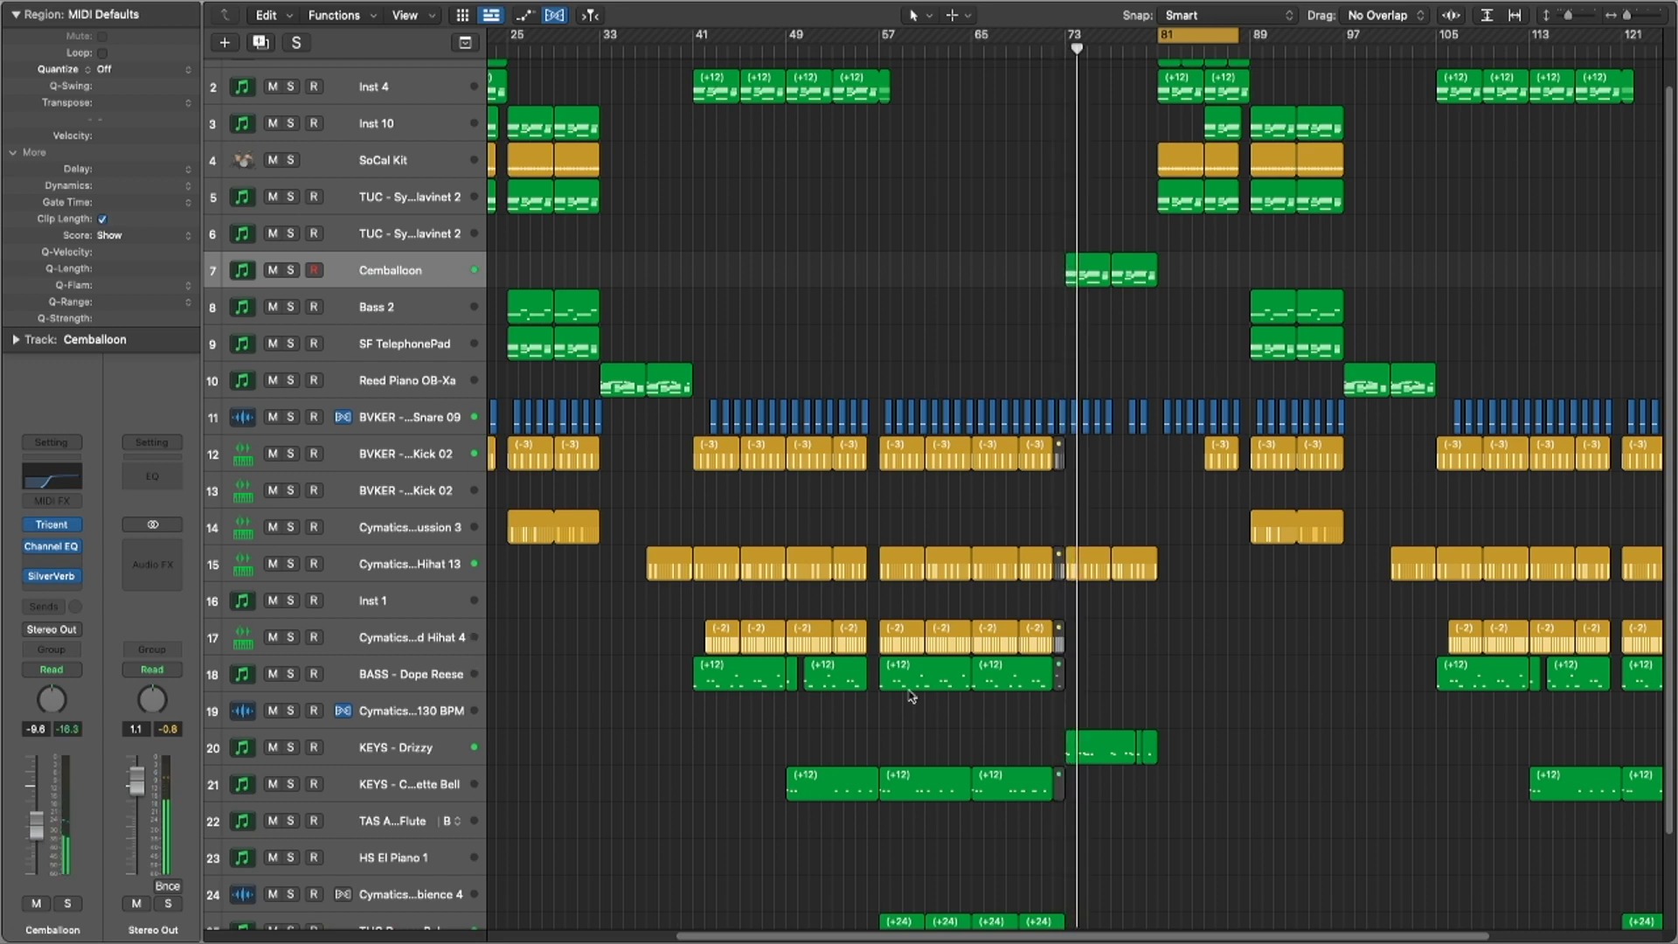
{"action": "left_click", "coordinate": [442, 750]}
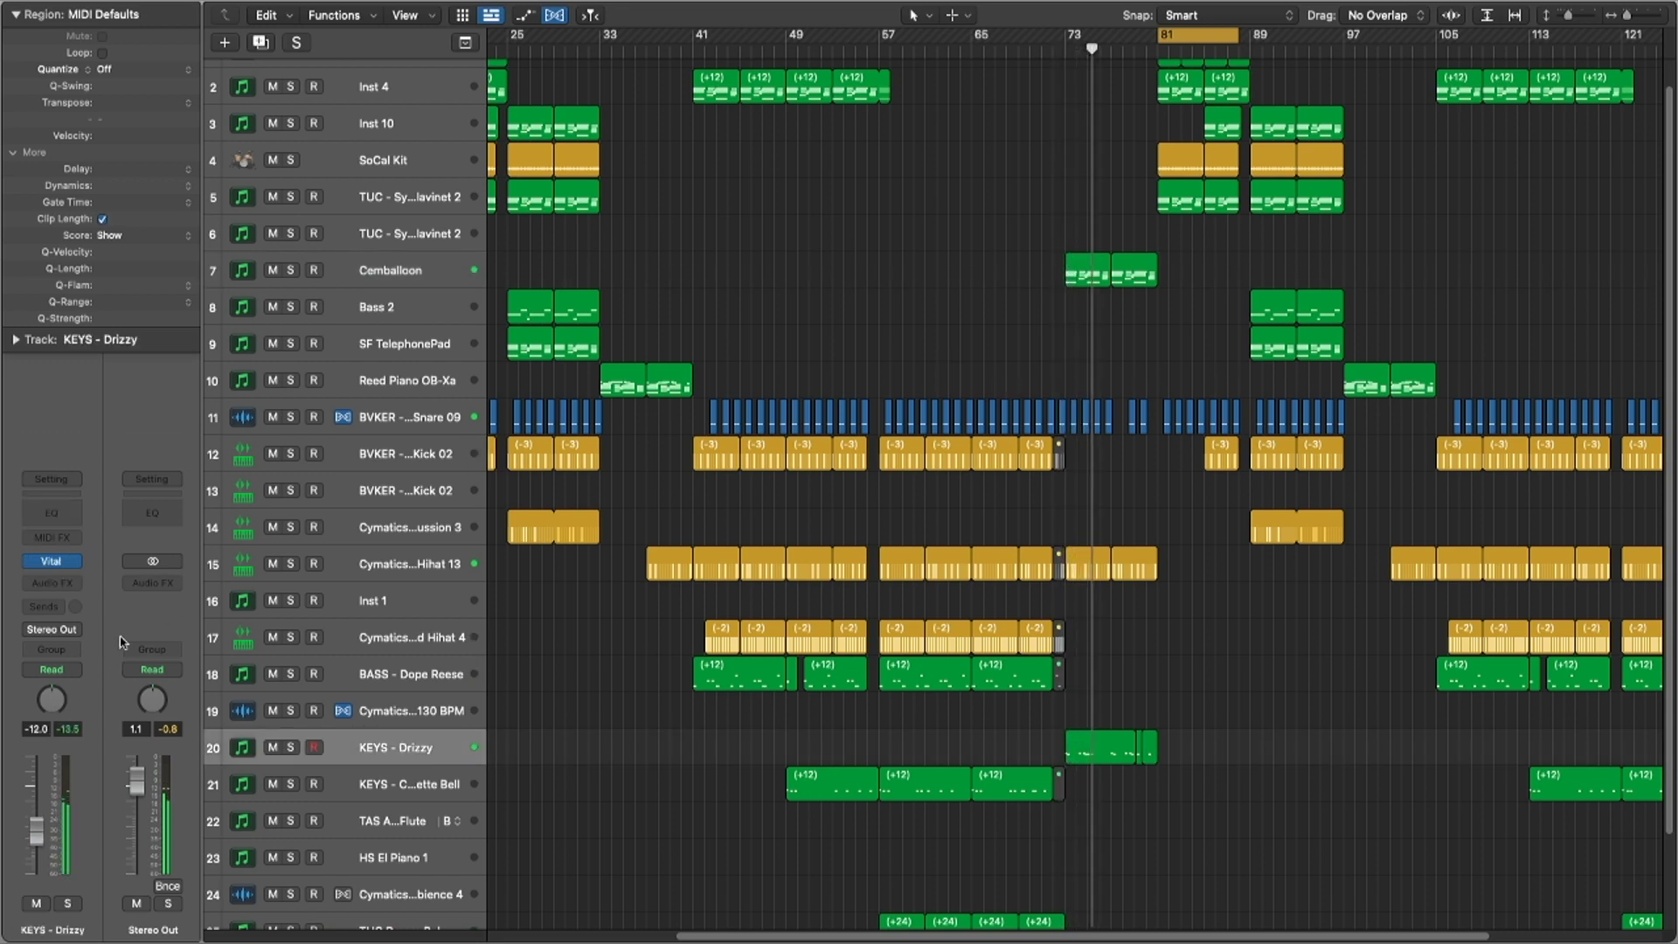
{"action": "key", "text": "c"}
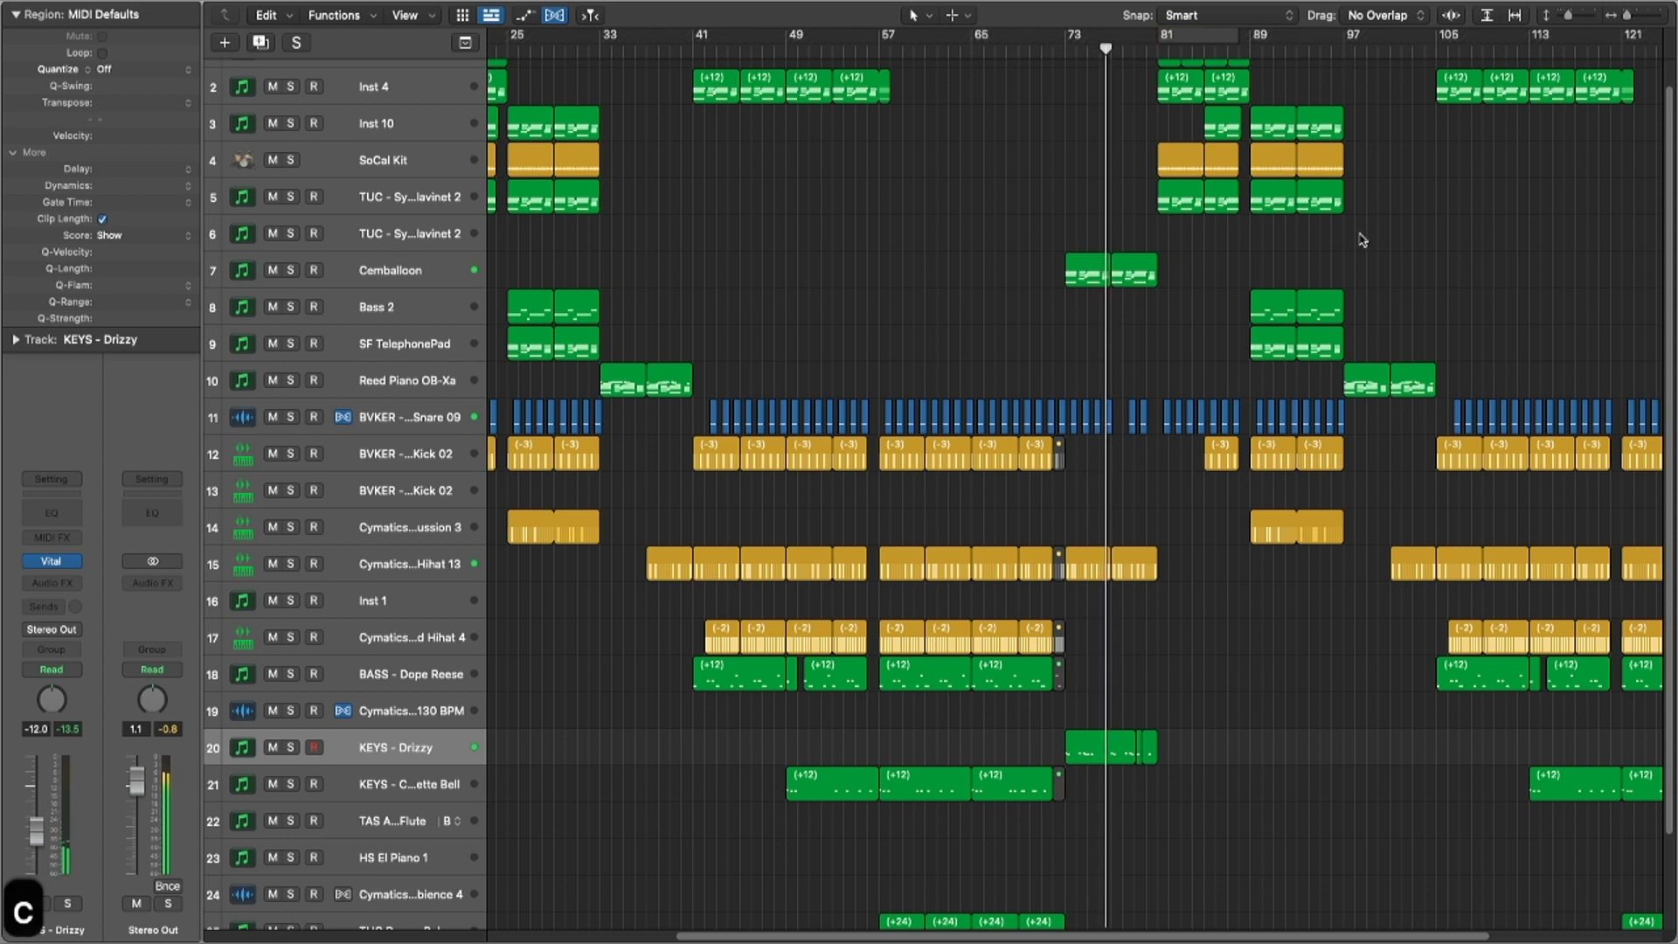
{"action": "left_click", "coordinate": [1235, 35]}
{"action": "left_click_drag", "start_coordinate": [1235, 35], "coordinate": [1353, 37]}
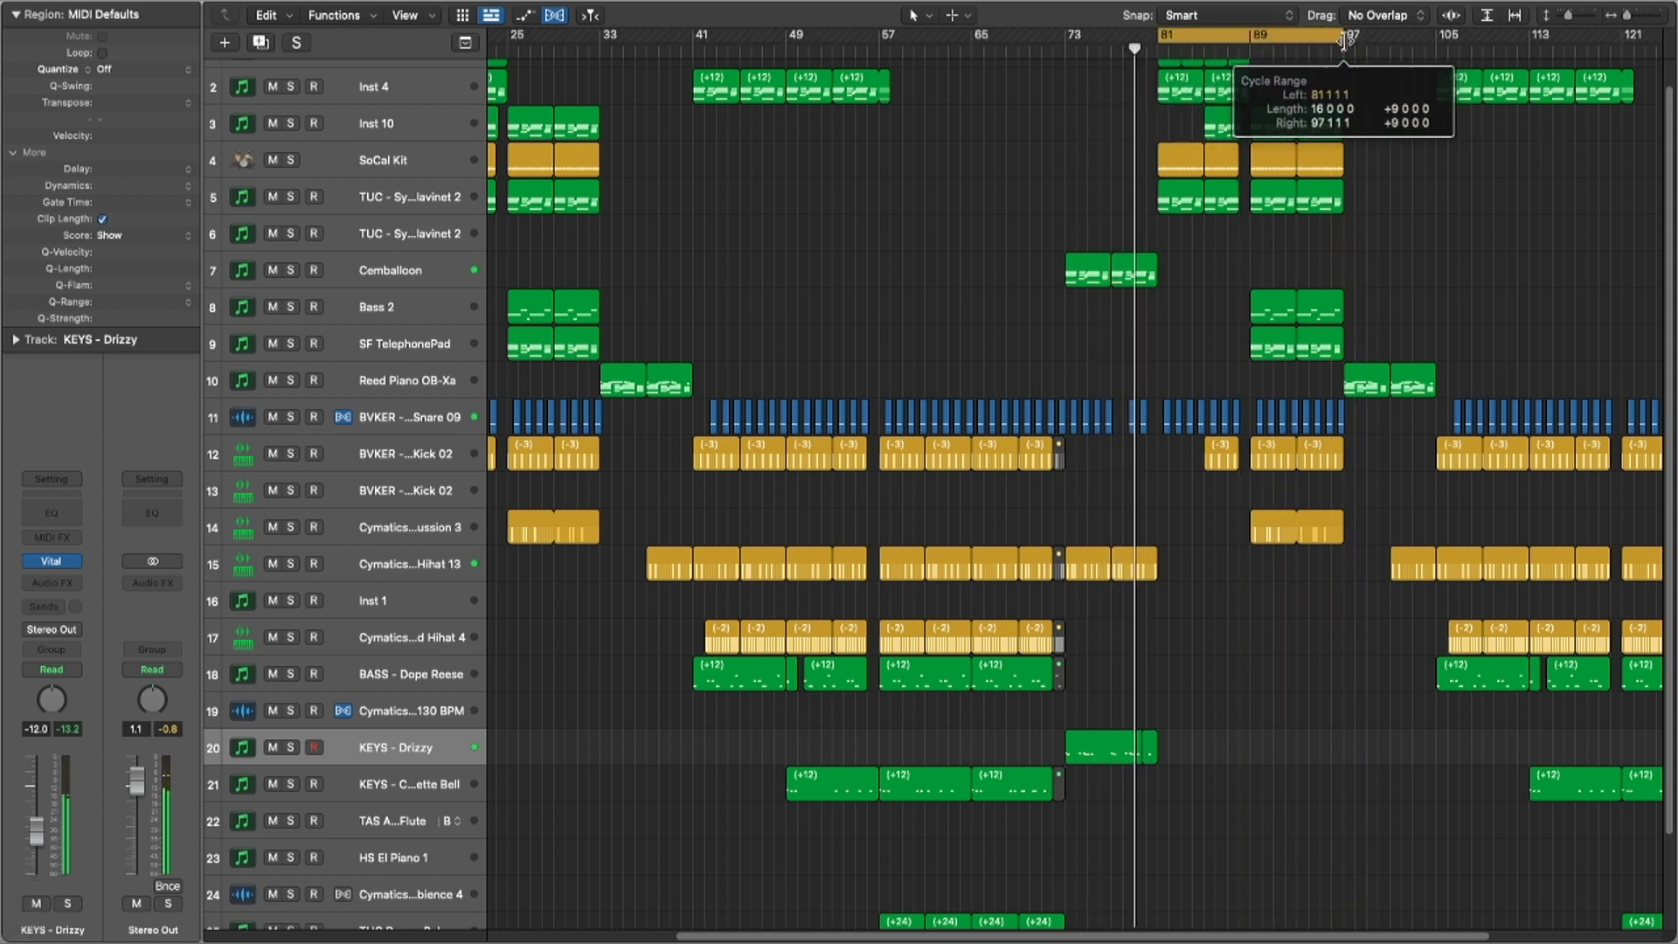
{"action": "key", "text": "c"}
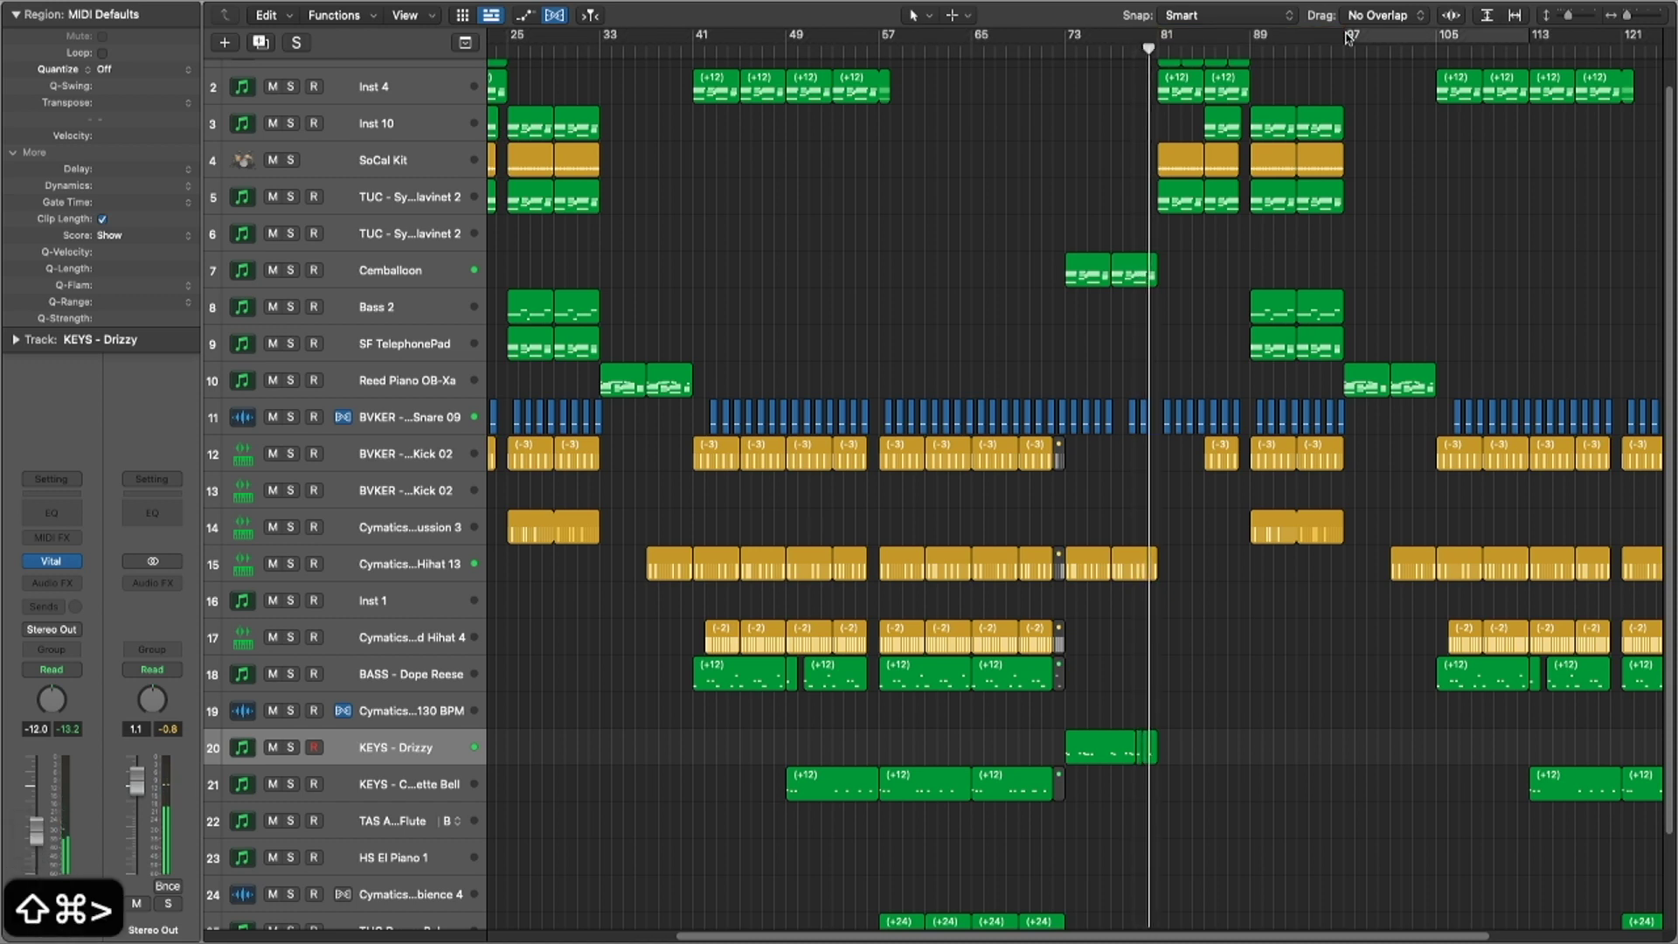
Step: Insert silence so the regions after bar 97 move further right
{"action": "key", "text": "shift+super+z"}
{"action": "key", "text": "ctrl+super+z"}
{"action": "scroll", "coordinate": [1306, 536], "scroll_direction": "down", "scroll_amount": 4}
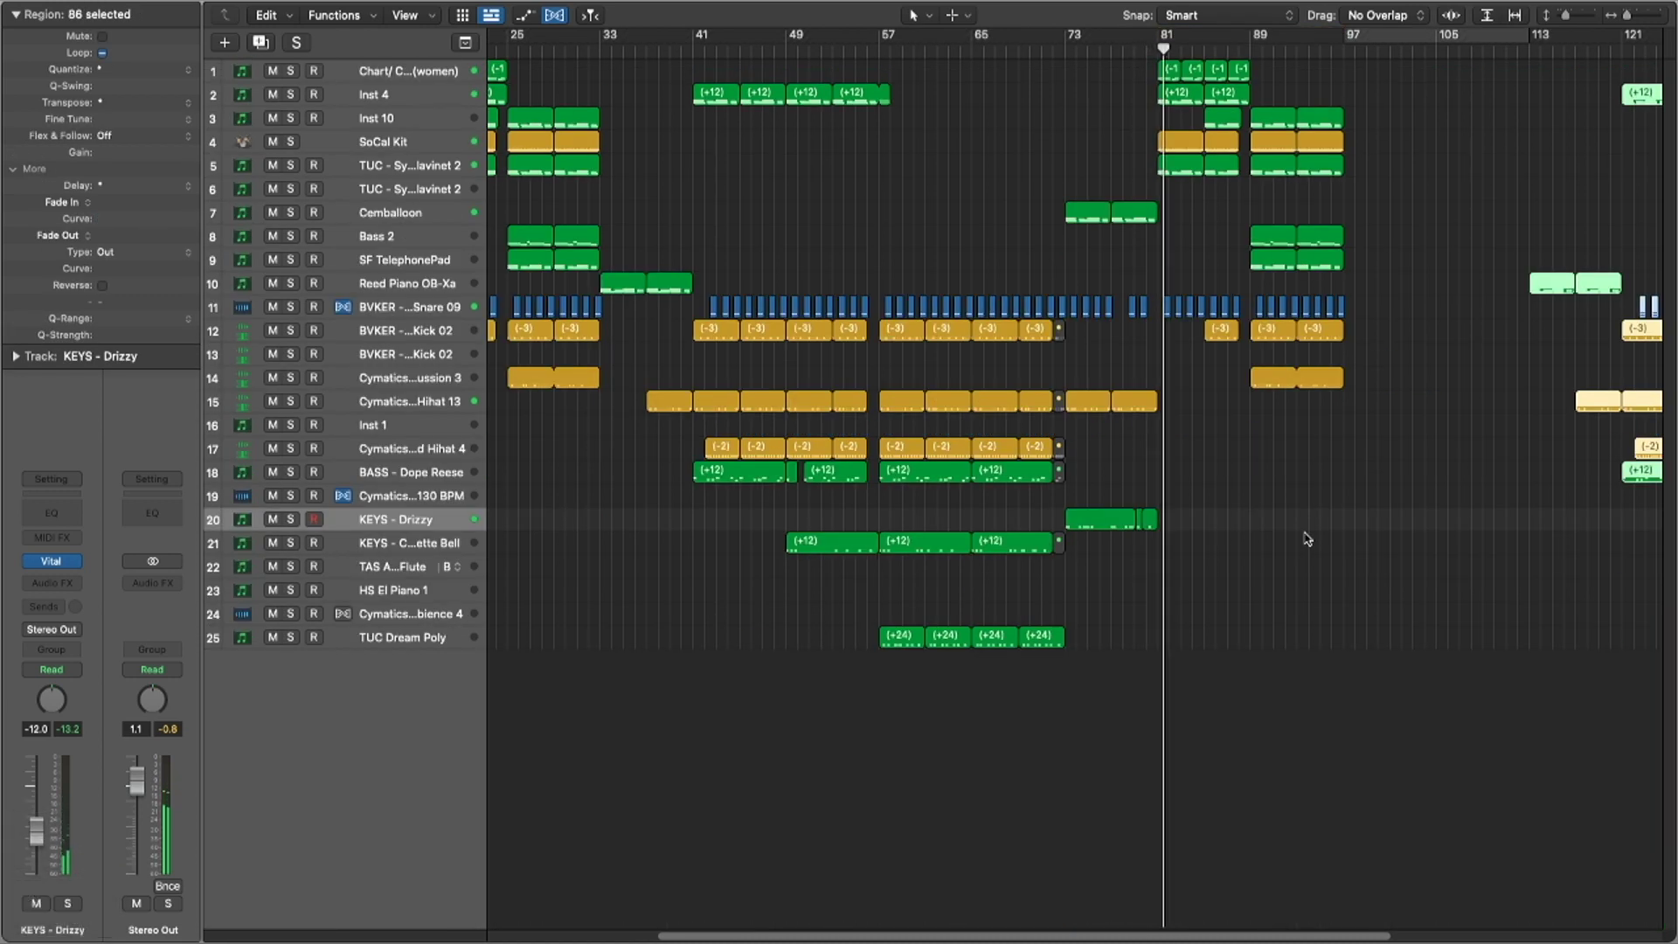
{"action": "scroll", "coordinate": [1305, 538], "scroll_direction": "left", "scroll_amount": 3}
{"action": "scroll", "coordinate": [1304, 538], "scroll_direction": "down", "scroll_amount": 3}
{"action": "left_click", "coordinate": [1306, 538]}
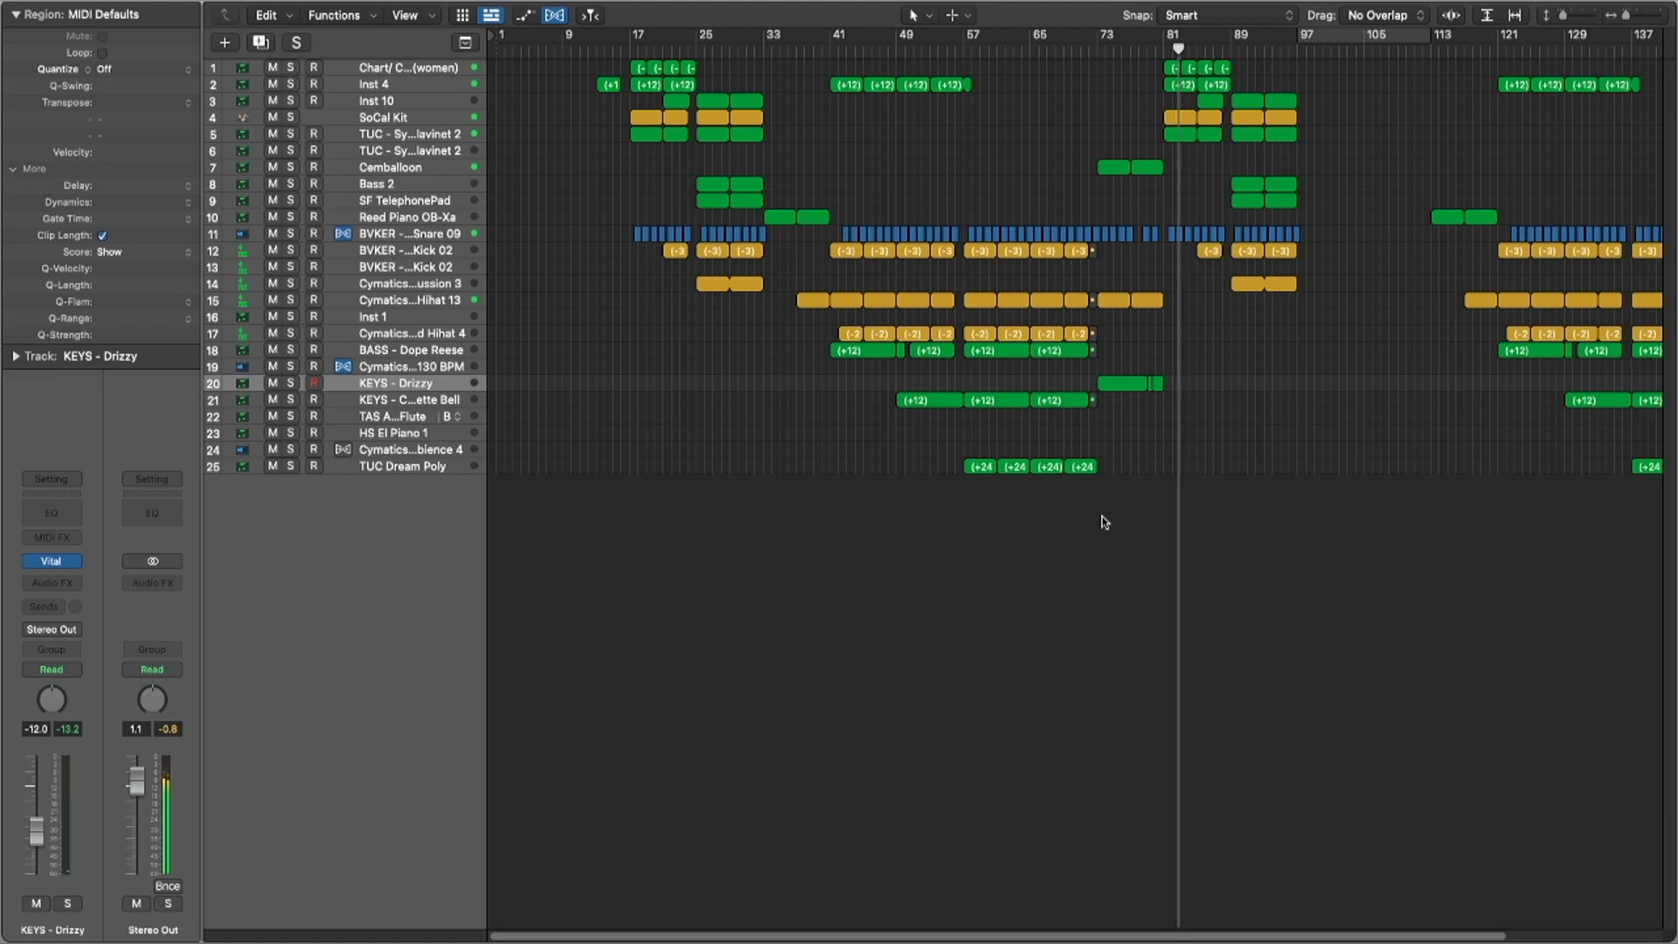
{"action": "scroll", "coordinate": [1118, 538], "scroll_direction": "down", "scroll_amount": 2}
{"action": "key", "text": "x"}
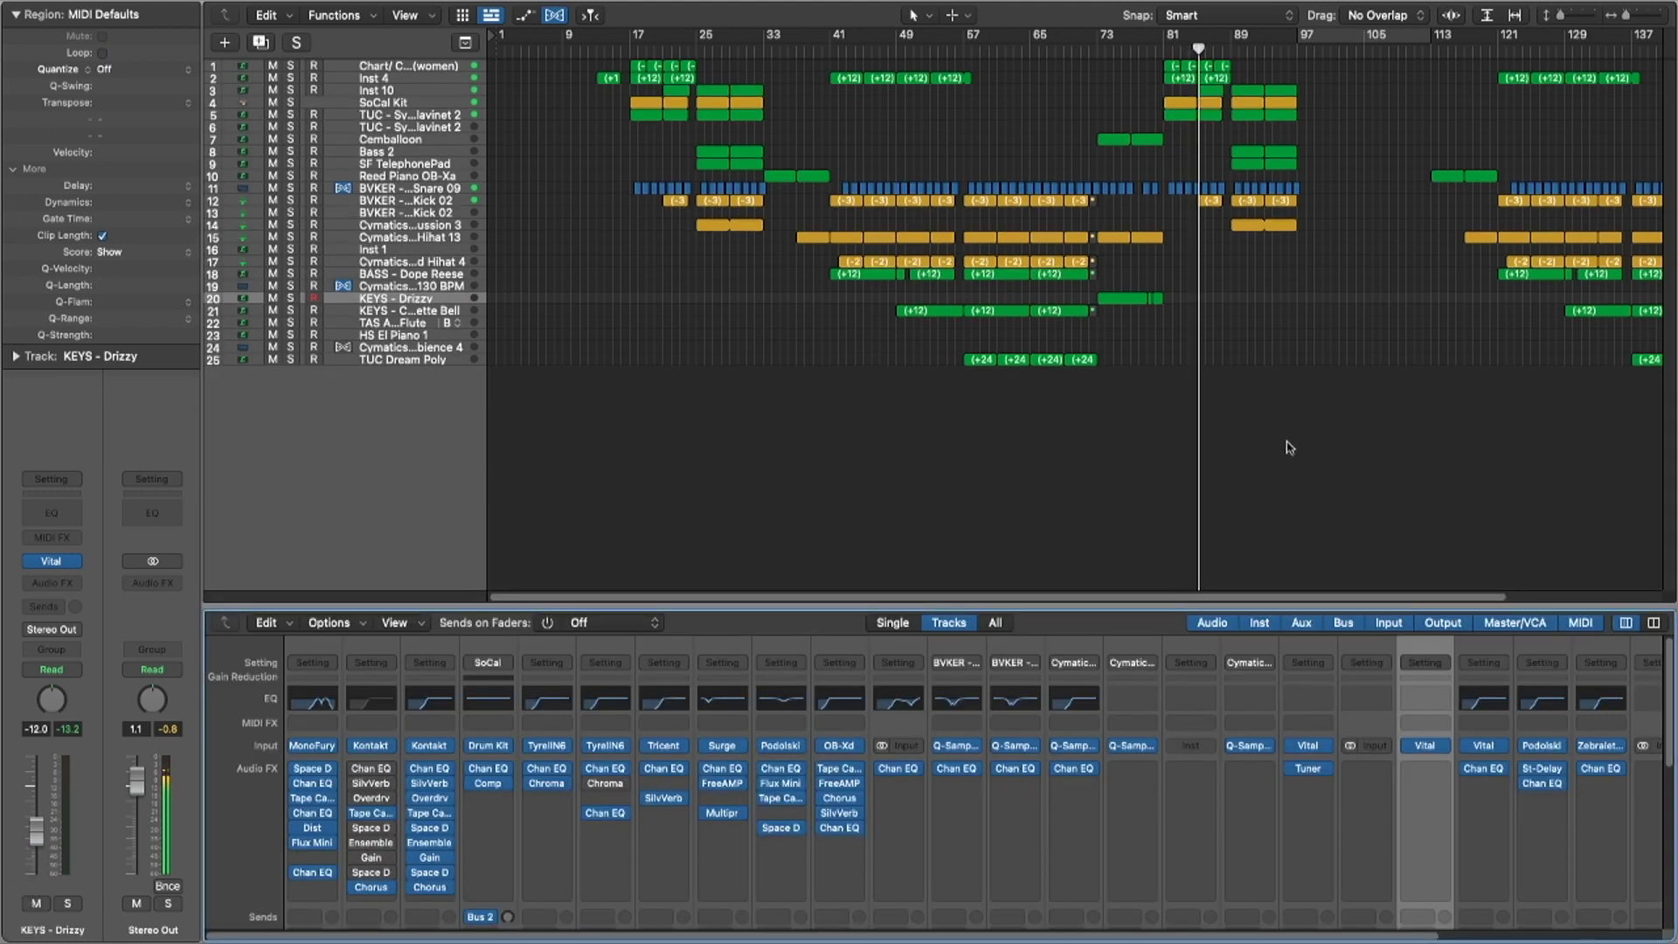
Step: Loop track 9's SF TelephonePad region on to bar 98, zooming in and back out
{"action": "scroll", "coordinate": [1223, 758], "scroll_direction": "down", "scroll_amount": 5}
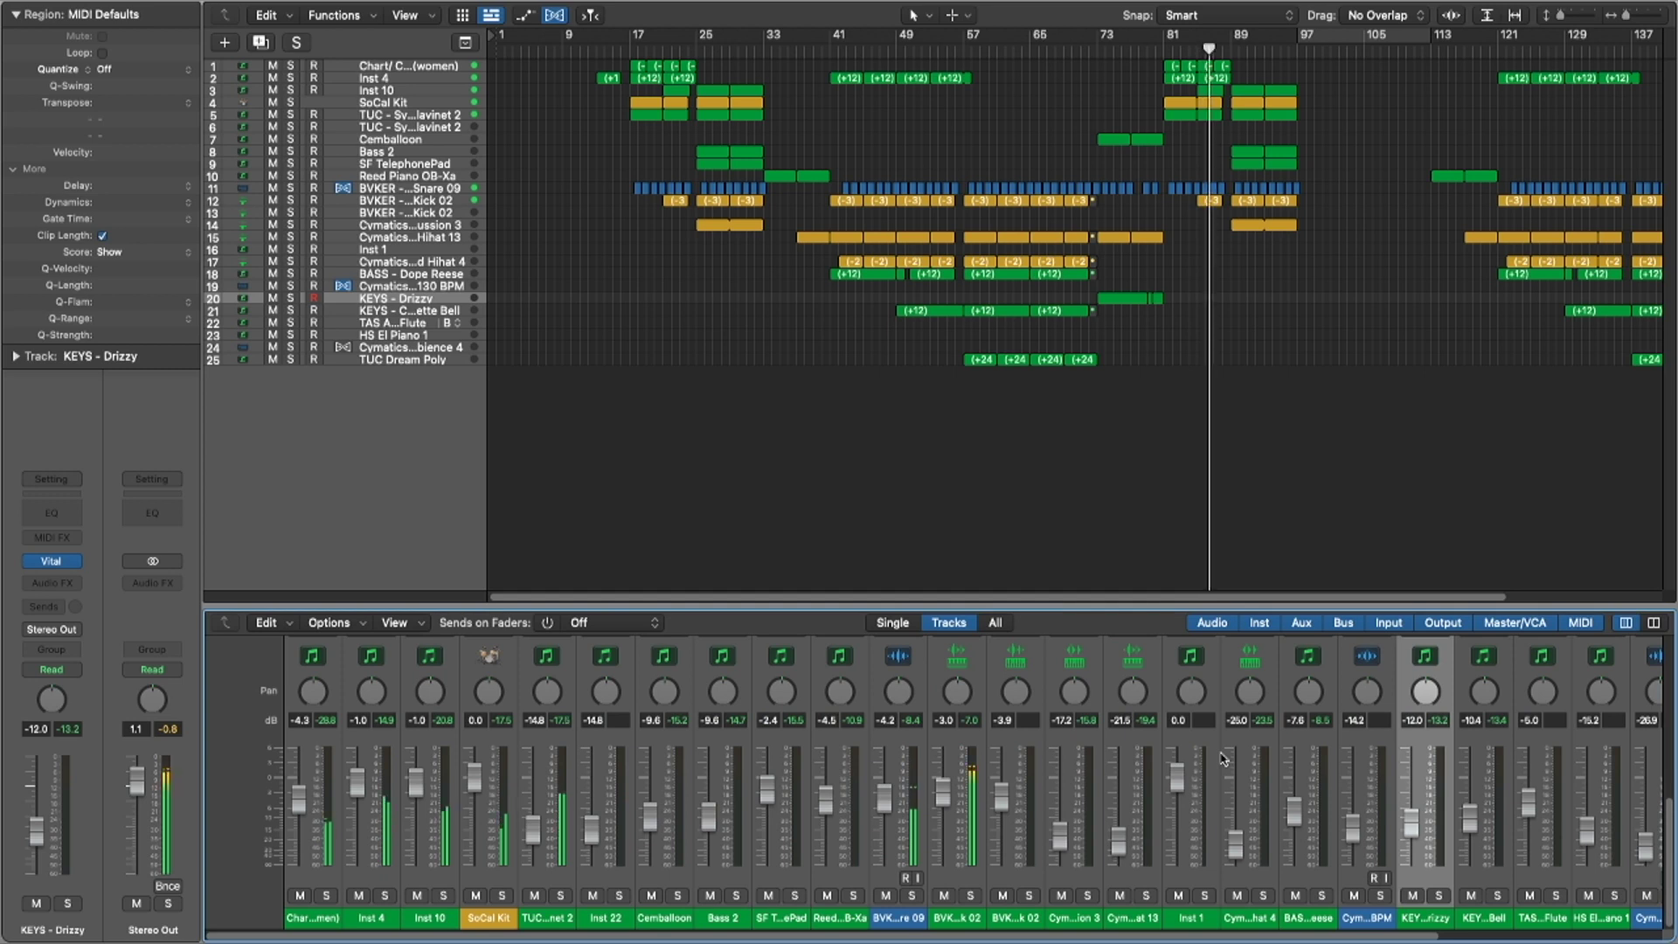
{"action": "scroll", "coordinate": [1223, 759], "scroll_direction": "up", "scroll_amount": 5}
{"action": "key", "text": "x"}
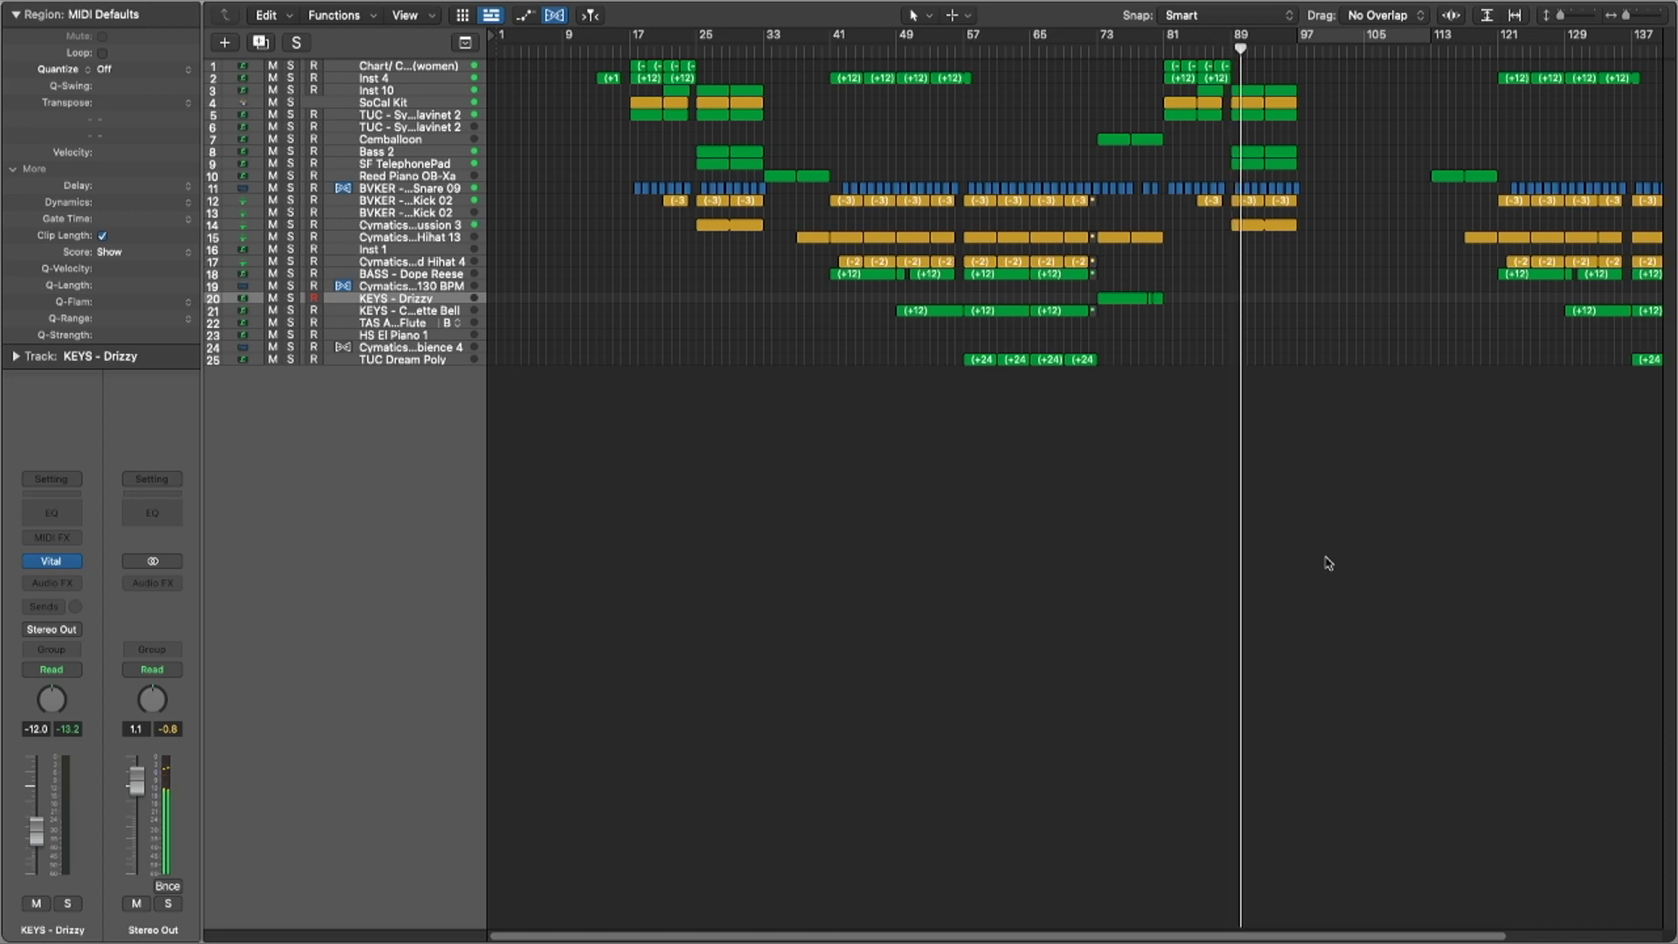
{"action": "key", "text": "super+Down"}
{"action": "key", "text": "super+Right"}
{"action": "key", "text": "super+Down"}
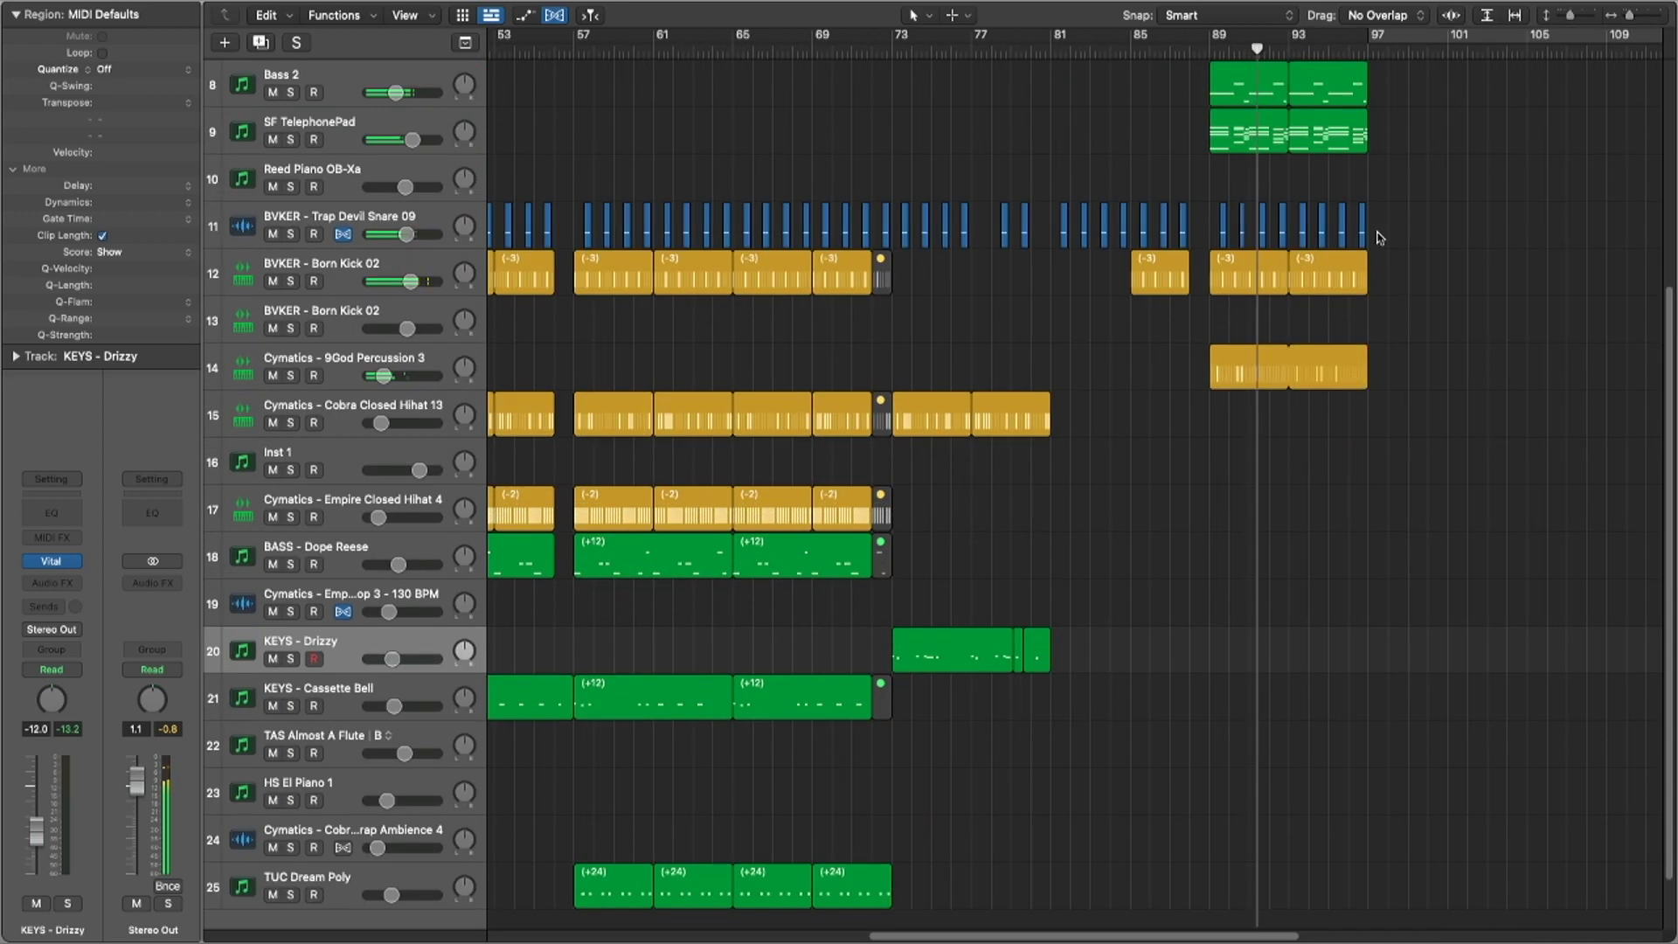
{"action": "scroll", "coordinate": [1378, 262], "scroll_direction": "up", "scroll_amount": 5}
{"action": "left_click_drag", "start_coordinate": [1361, 350], "coordinate": [1394, 343]}
{"action": "key", "text": "super+Up"}
{"action": "key", "text": "super+Up"}
{"action": "key", "text": "super+Left"}
{"action": "key", "text": "super+Up"}
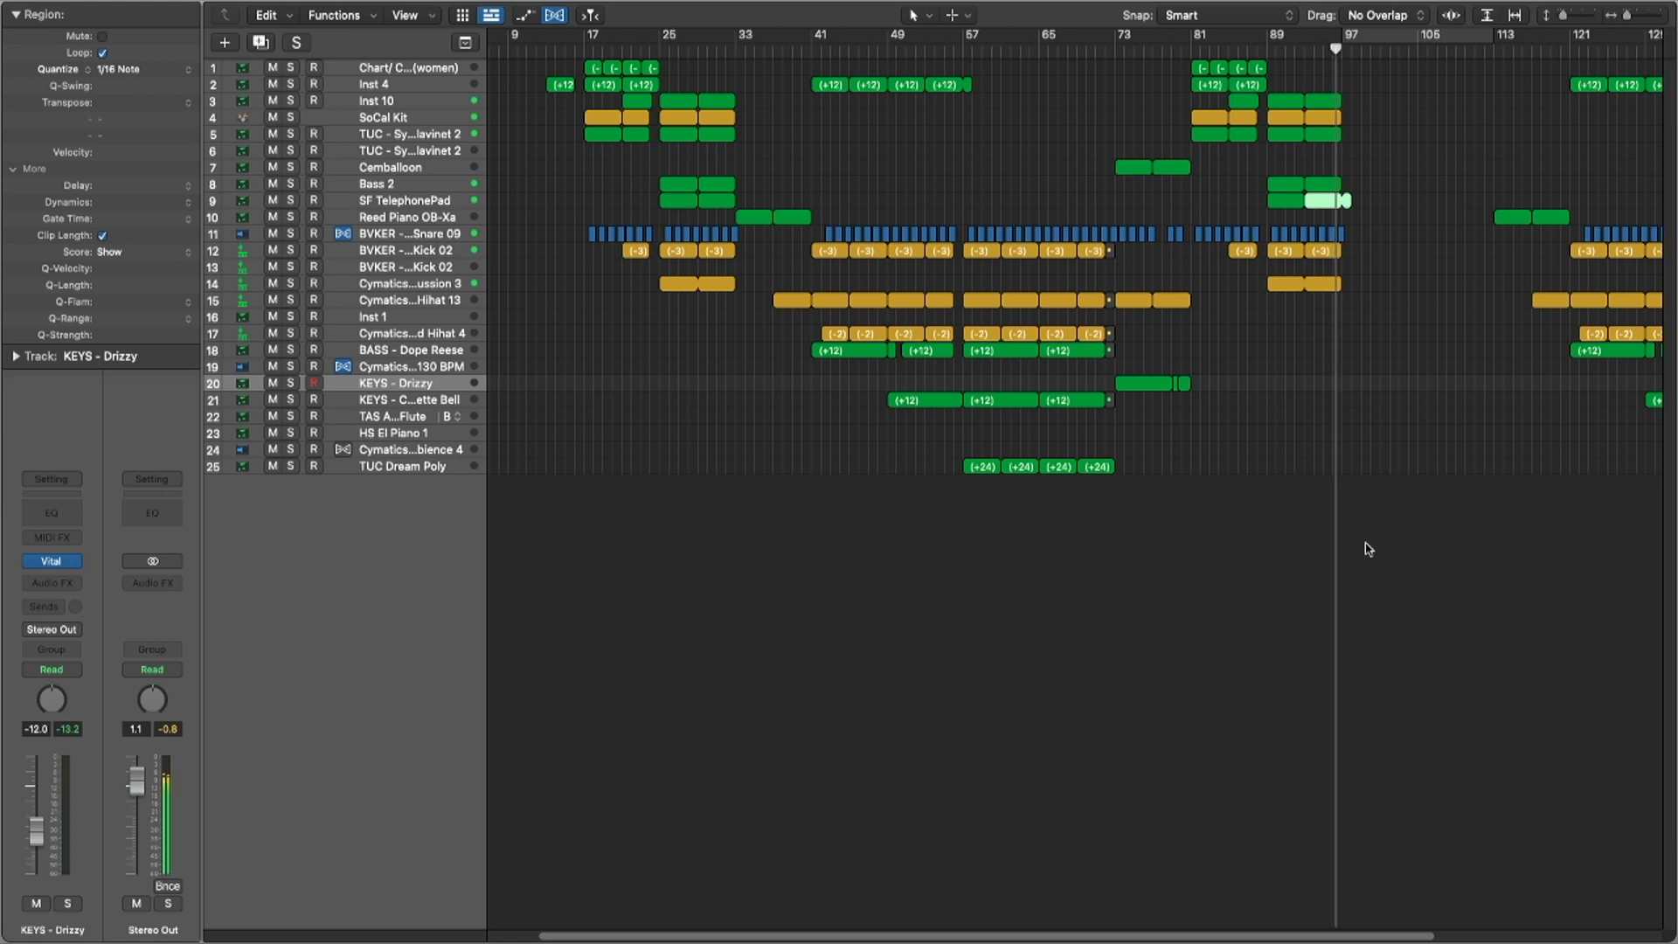
{"action": "key", "text": "super+Up"}
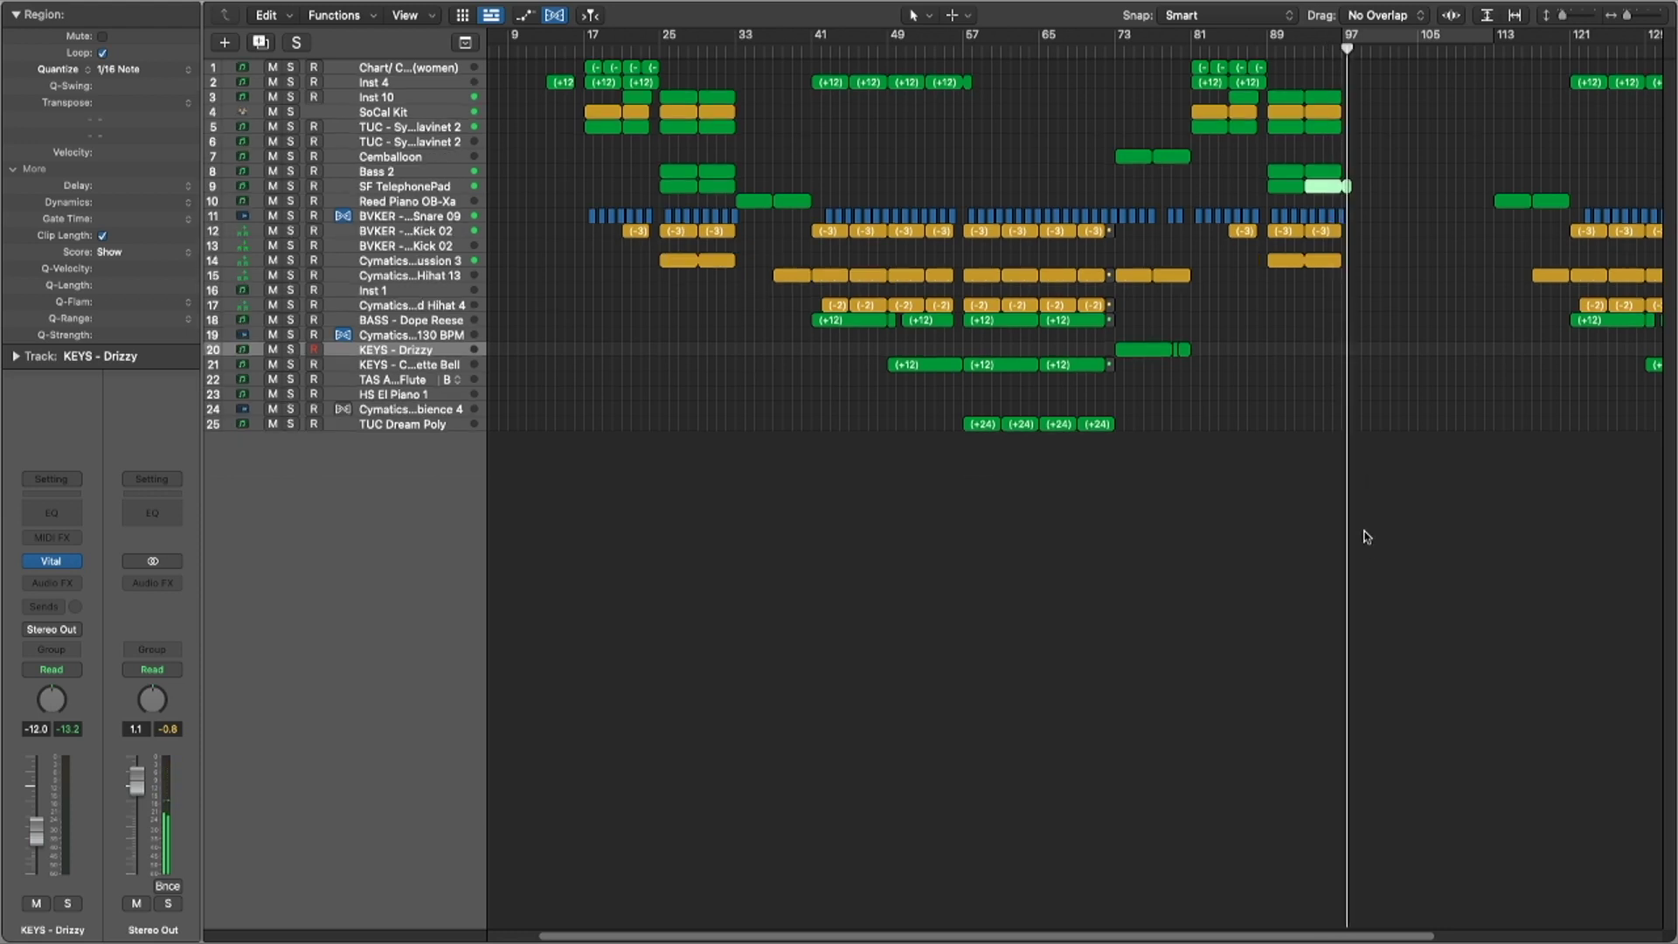